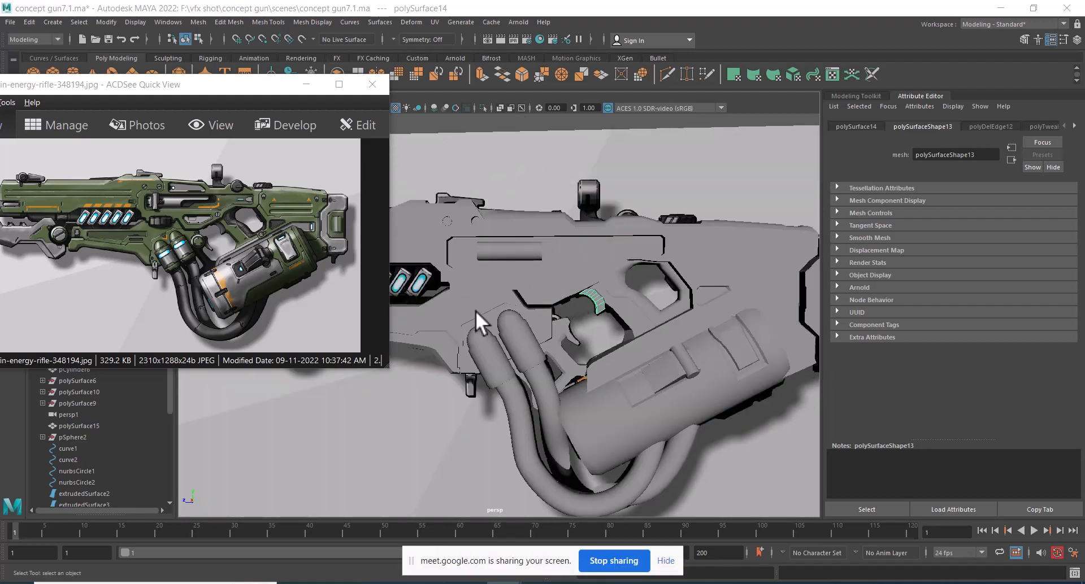
- Examine the rifle's front end and top sight in the model alongside the same area of the reference image
middle_click_drag(475, 310, 594, 338, "alt")
scroll(505, 307, "up", 3)
middle_click_drag(426, 275, 571, 325, "alt")
left_click(232, 218)
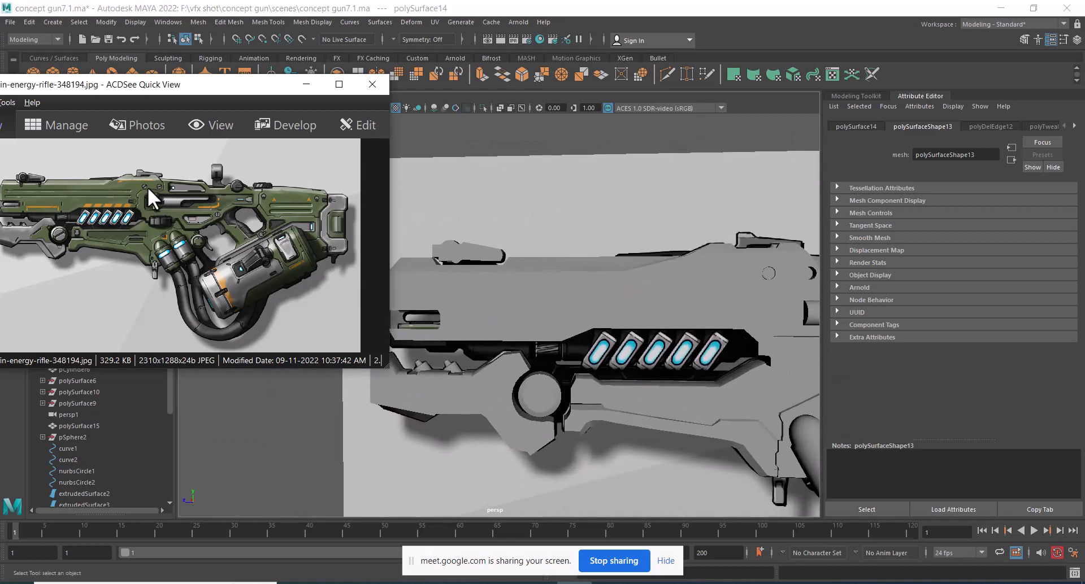
scroll(151, 198, "up", 5)
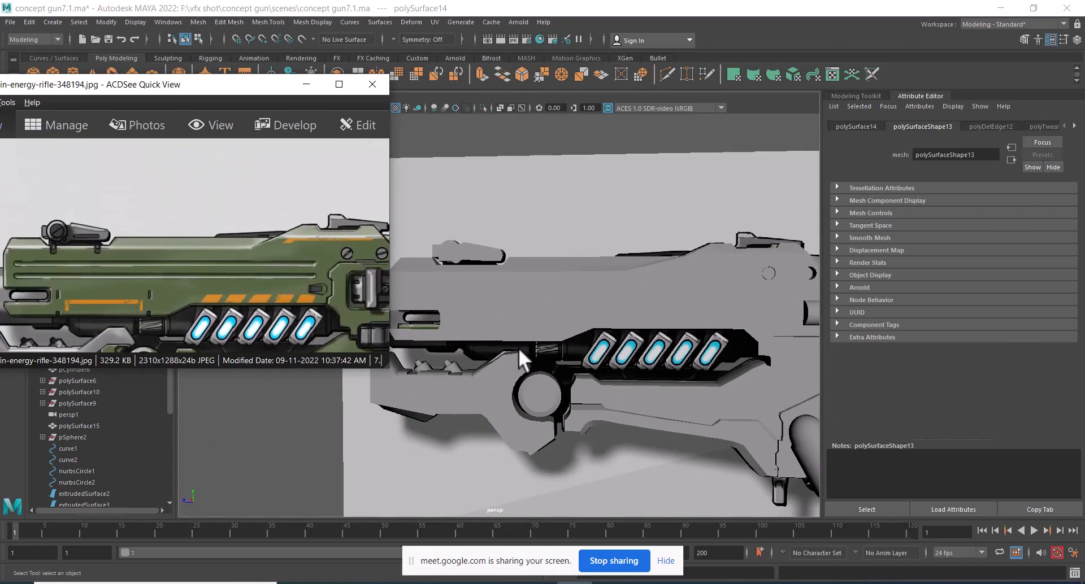
scroll(460, 290, "up", 4)
left_click(572, 255)
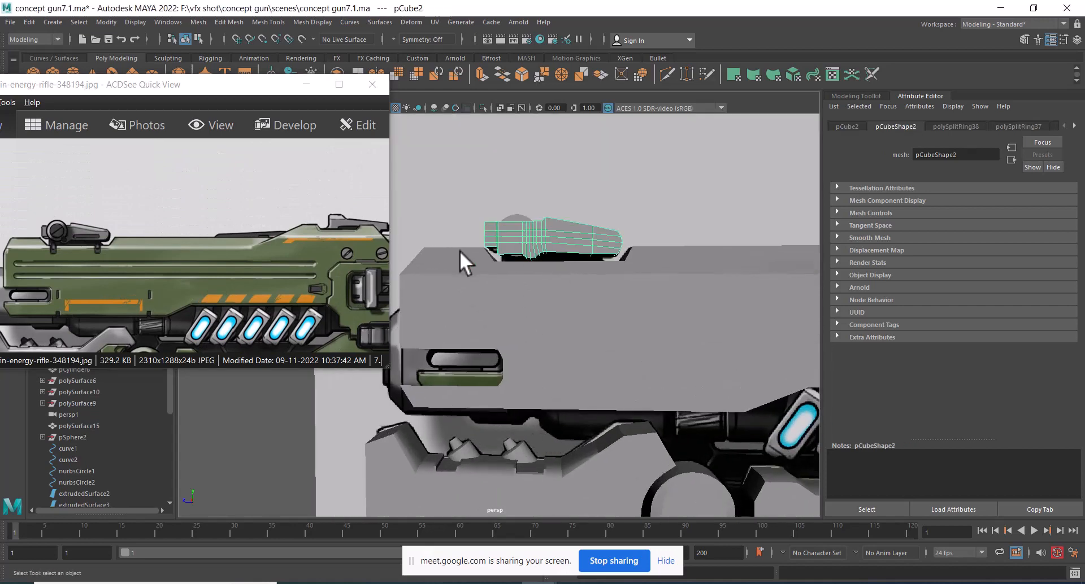
scroll(563, 243, "up", 3)
left_click(520, 167)
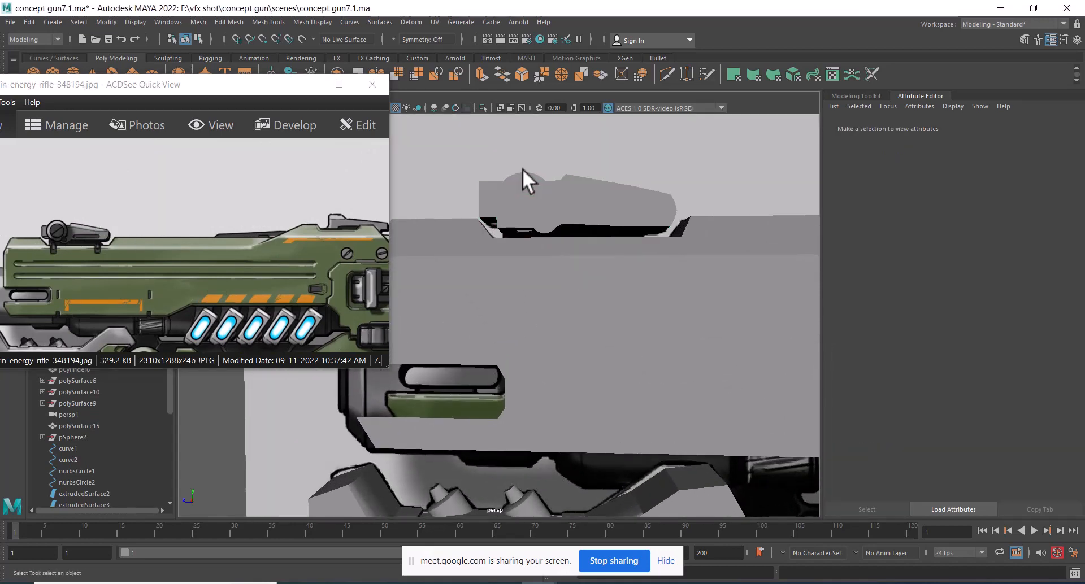
- Select the round cylinder on the front sight and frame it in the side view with the Move tool active
left_click(523, 173)
key("space")
left_click_drag(568, 246, 563, 159)
right_click_drag(663, 351, 426, 279, "alt")
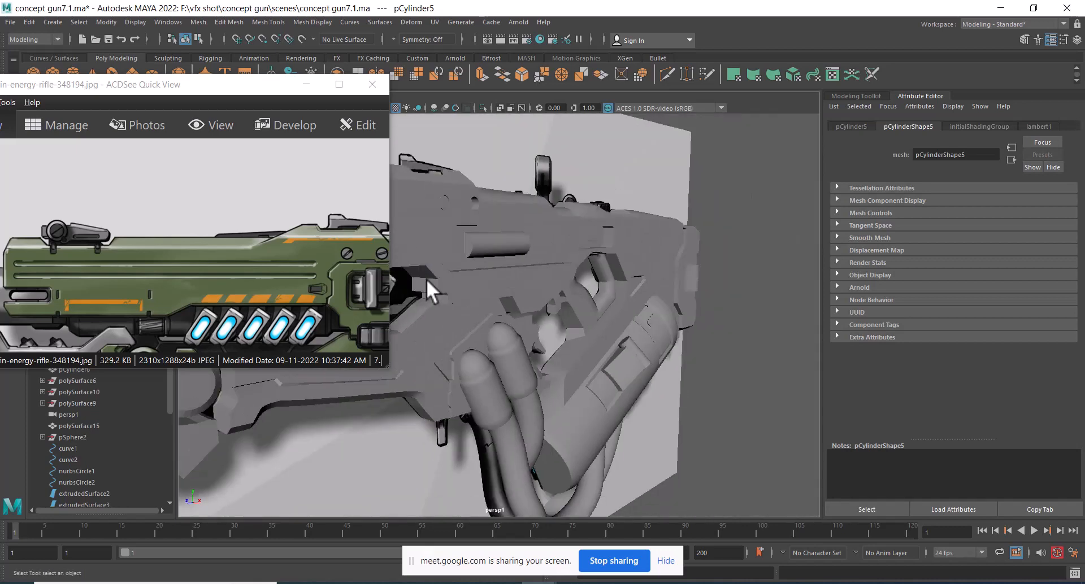
key("f")
scroll(492, 339, "down", 5)
left_click_drag(547, 306, 602, 359, "alt")
key("w")
left_click_drag(484, 326, 477, 283)
key("e")
scroll(514, 296, "down", 4)
middle_click_drag(514, 297, 497, 153, "alt")
scroll(551, 296, "down", 3)
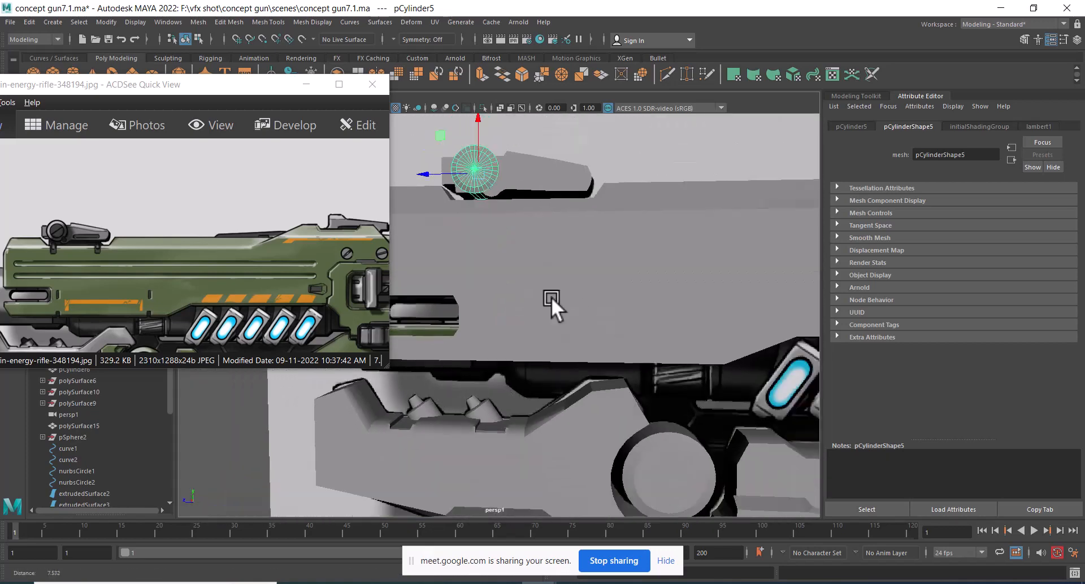
key("space")
left_click_drag(588, 339, 650, 348)
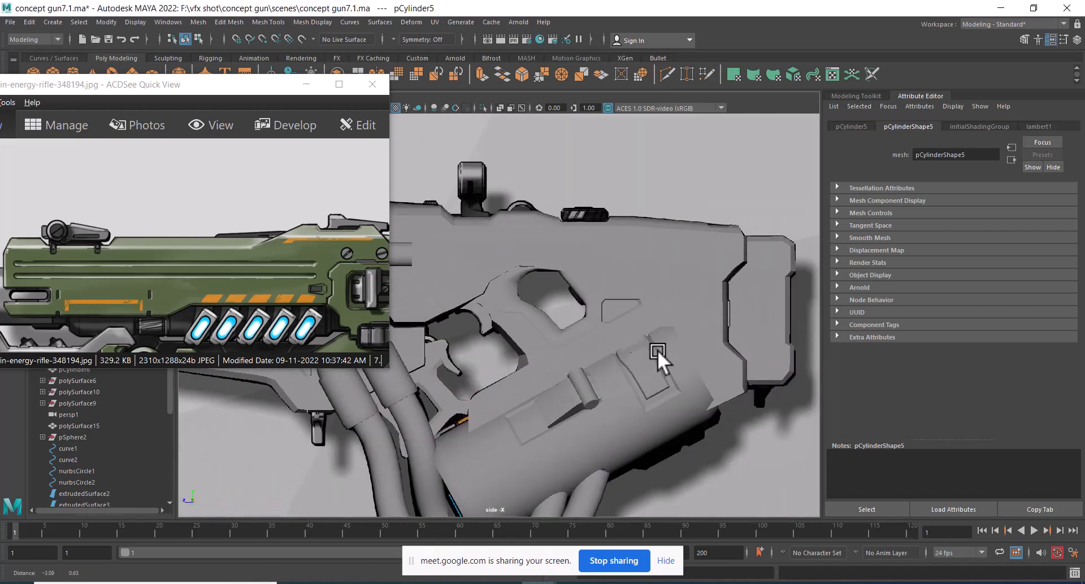
middle_click_drag(656, 350, 768, 355, "alt")
middle_click_drag(427, 399, 728, 424, "alt")
middle_click_drag(586, 378, 788, 384, "alt")
scroll(626, 340, "up", 1)
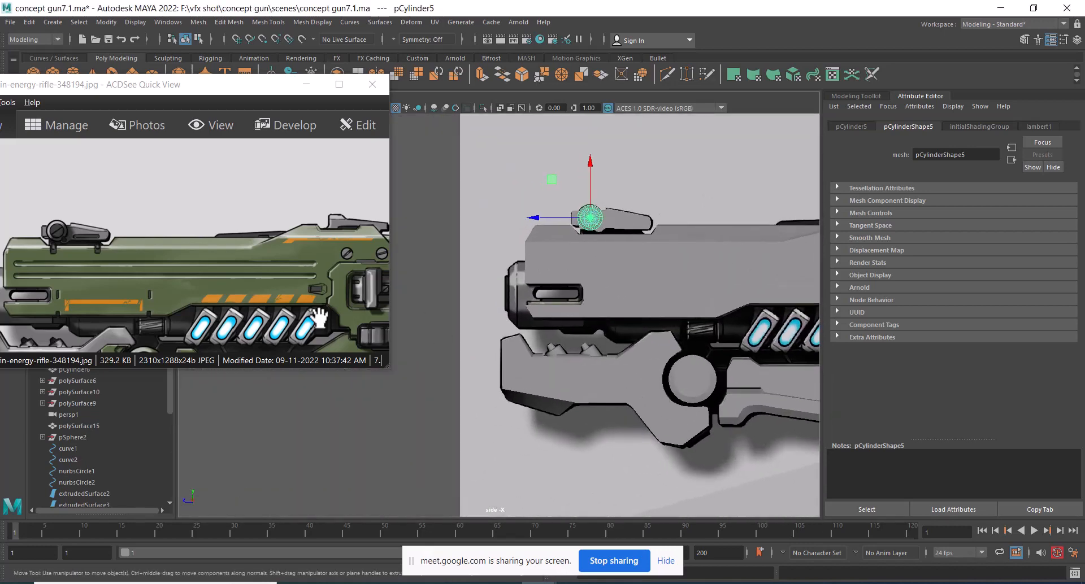
- Resize and reposition the reference image window so it shows the rifle's front end beside the model
left_click_drag(274, 351, 235, 317)
left_click_drag(167, 85, 329, 90)
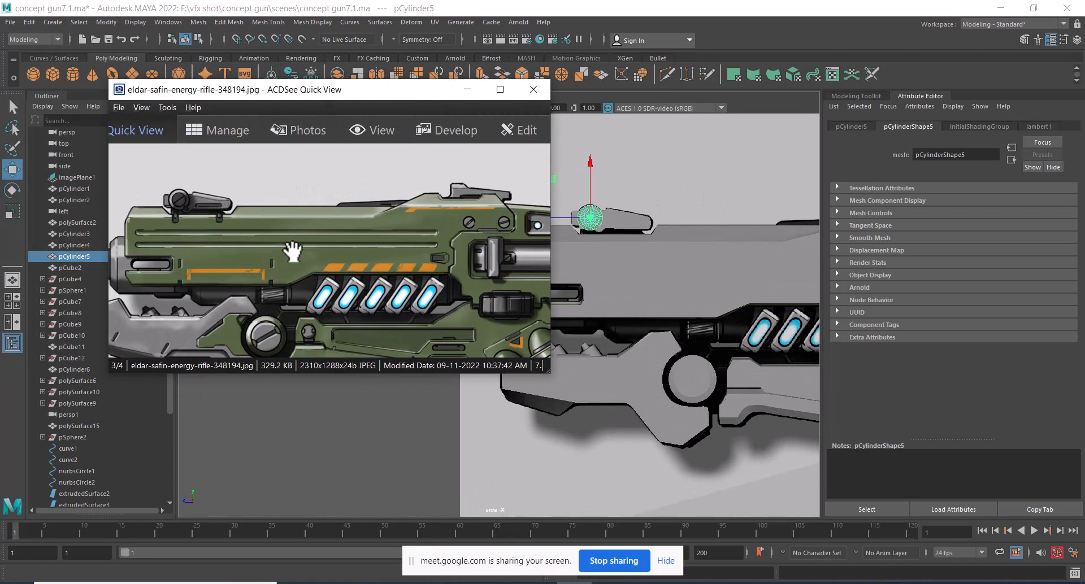
left_click_drag(293, 251, 322, 249)
left_click_drag(548, 370, 403, 428)
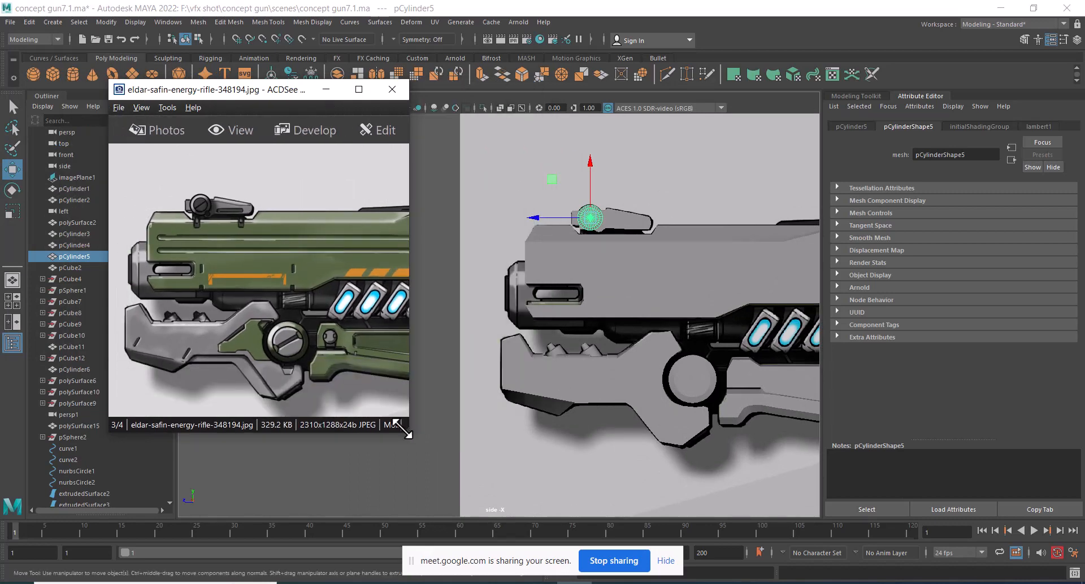
left_click_drag(277, 92, 199, 78)
- Duplicate the sight's round cylinder in the side view, place the copy at the muzzle and rotate it toward the barrel axis
middle_click_drag(565, 263, 554, 333, "alt")
scroll(532, 260, "up", 3)
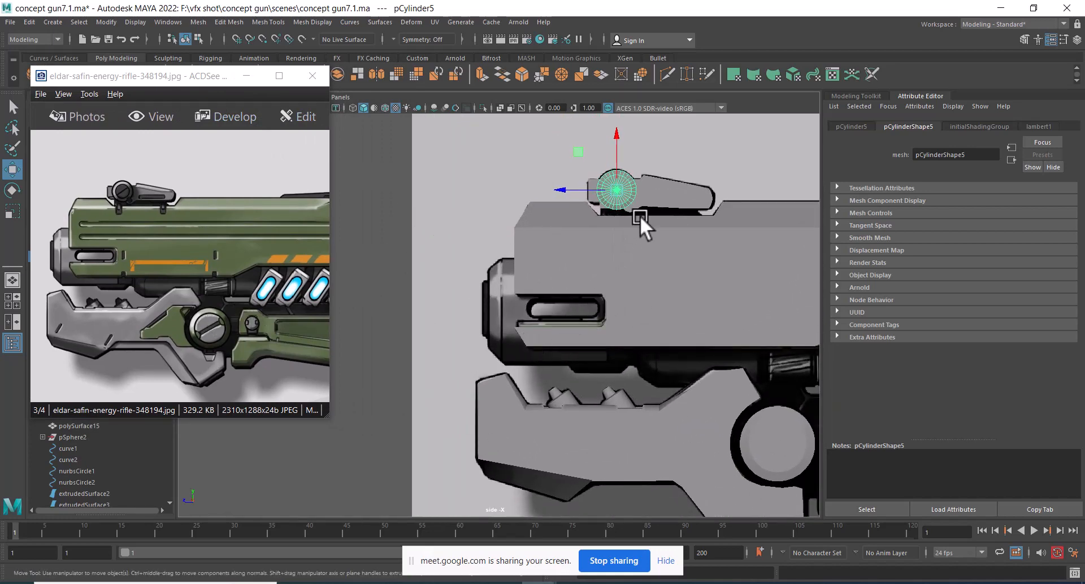
key("space")
left_click_drag(622, 295, 611, 214)
mouse_move(594, 269)
left_mouse_down("alt")
mouse_move(716, 323)
mouse_move(690, 321)
mouse_move(589, 211)
mouse_move(628, 268)
mouse_move(603, 255)
left_mouse_up("alt")
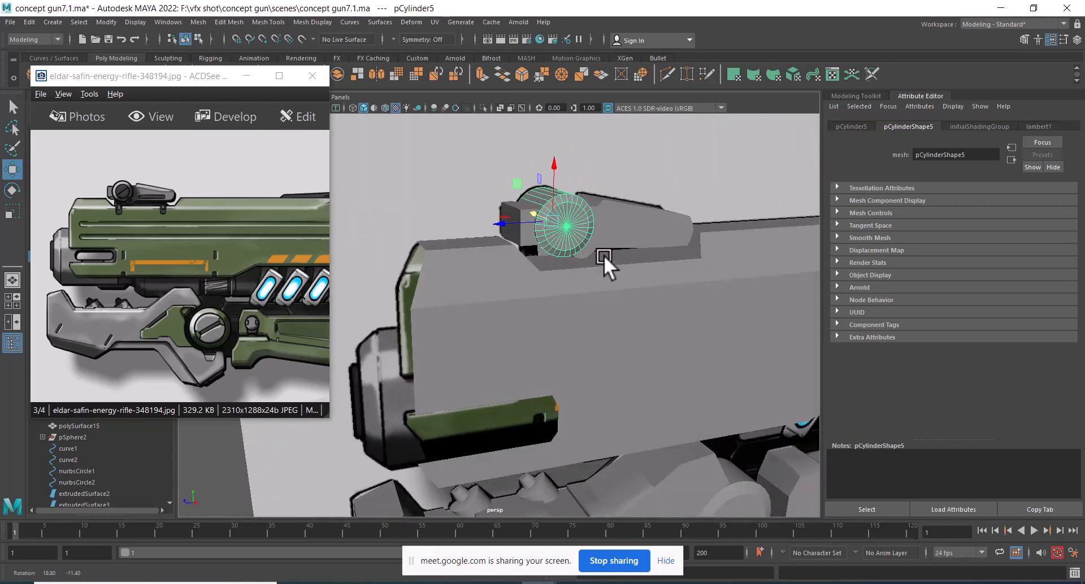
key("space")
left_click_drag(602, 335, 662, 340)
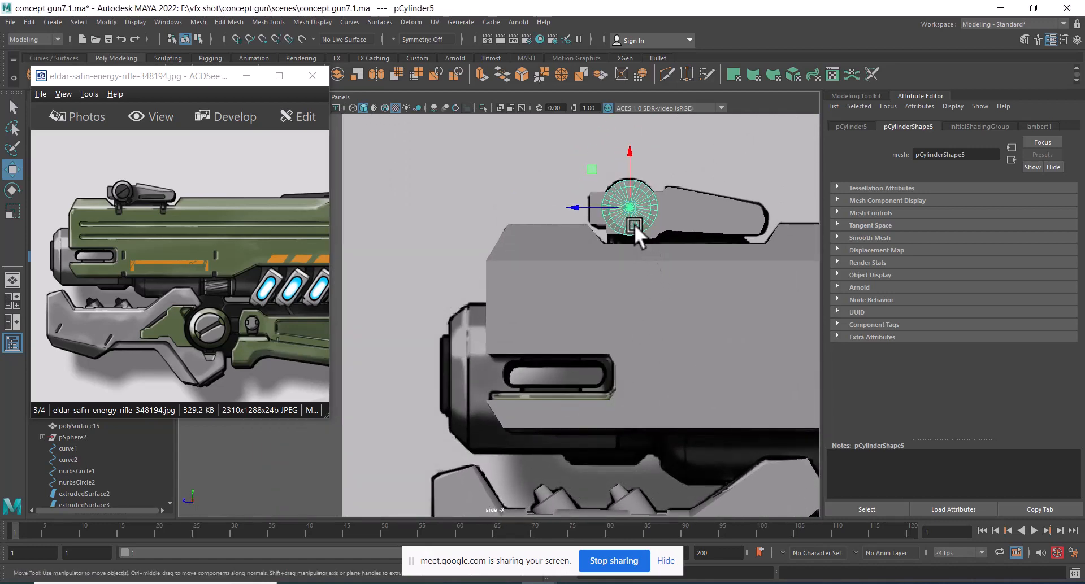
left_click_drag(637, 210, 421, 364)
key("e")
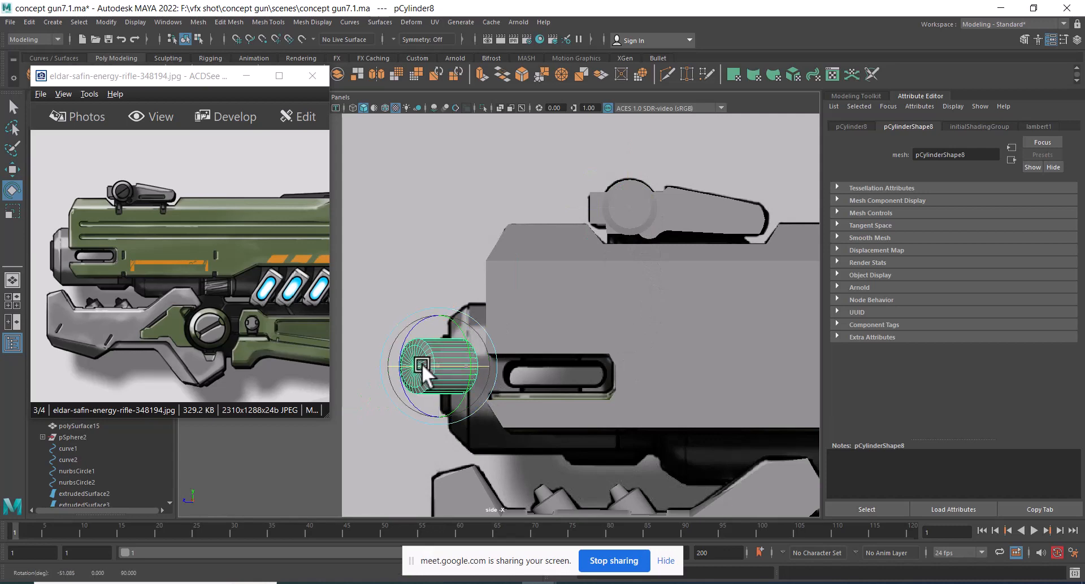
- Open the Channel Box as a floating window and arrange it and the reference image around the muzzle
left_click(1079, 39)
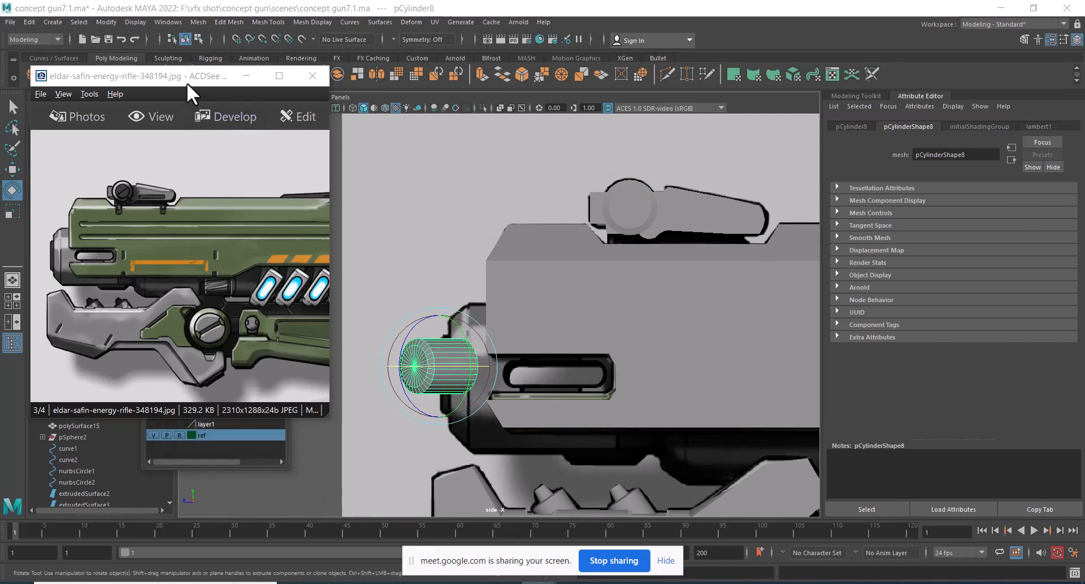
left_click_drag(187, 82, 421, 131)
left_click_drag(214, 110, 738, 167)
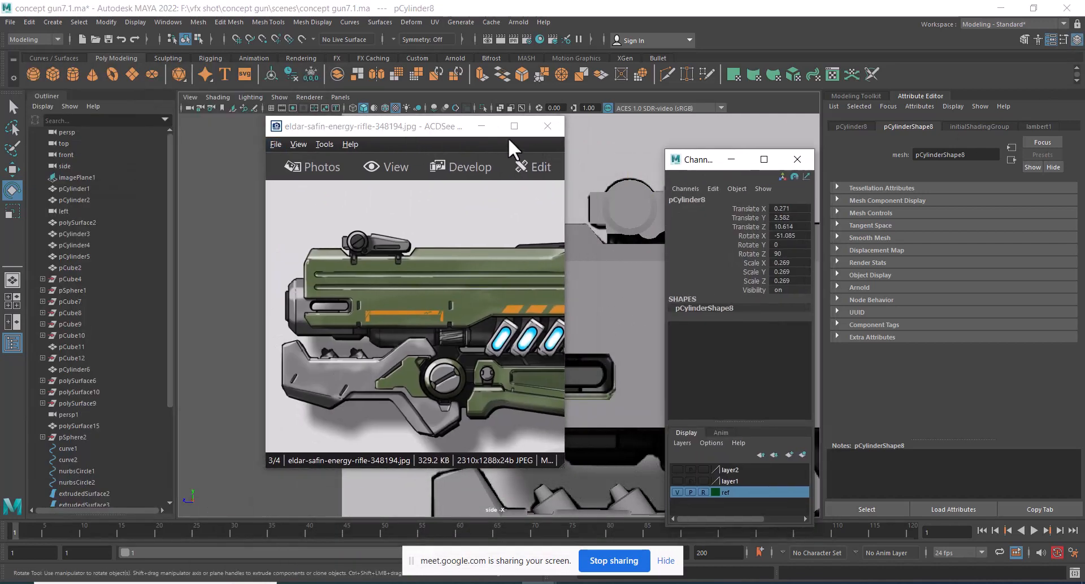
left_click_drag(398, 127, 204, 76)
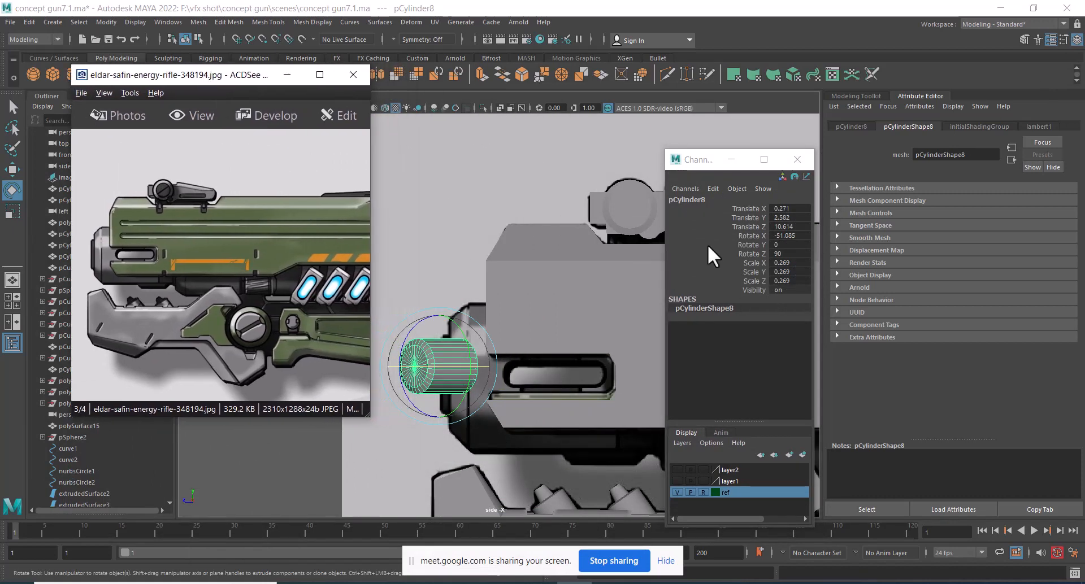
- Set the duplicated cylinder's Rotate X to -90
left_click(800, 236)
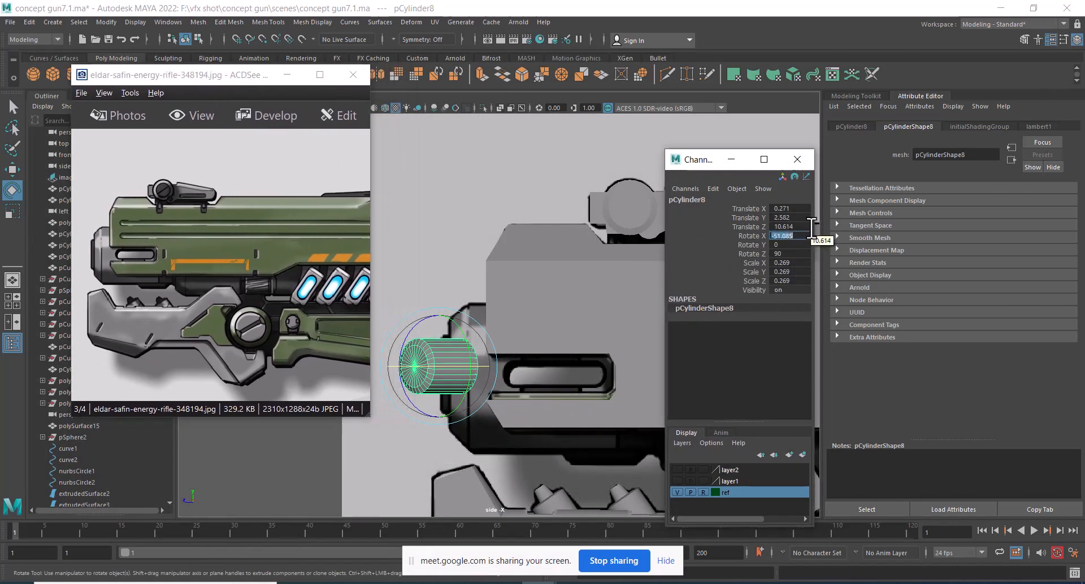
type("-90")
key("Return")
scroll(455, 358, "up", 1)
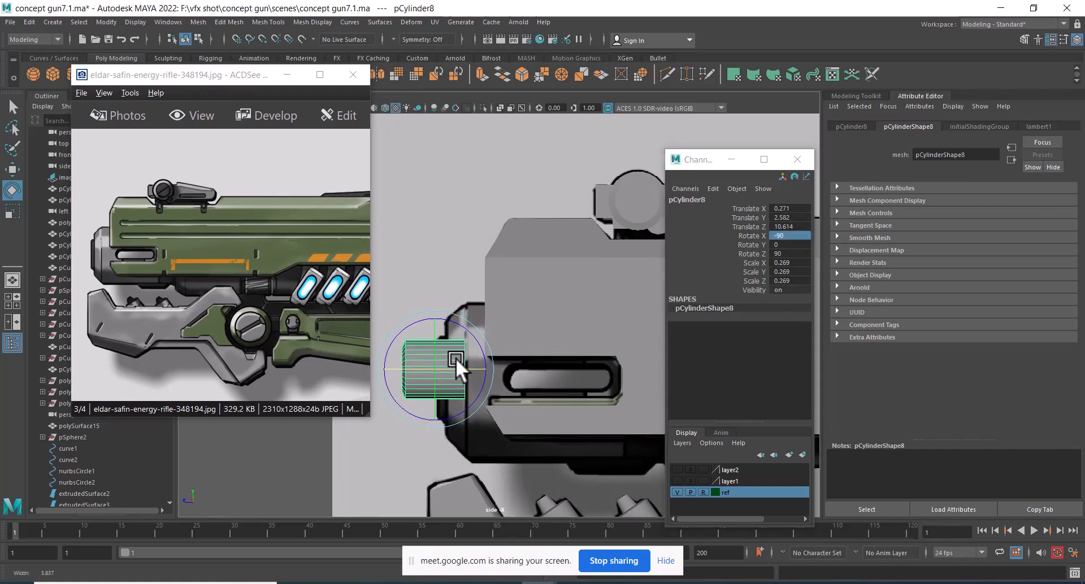
- Move the duplicated cylinder over the muzzle and scale it uniformly to about 0.652 against the wireframe reference
key("w")
scroll(487, 322, "up", 2)
middle_click_drag(440, 382, 466, 305, "alt")
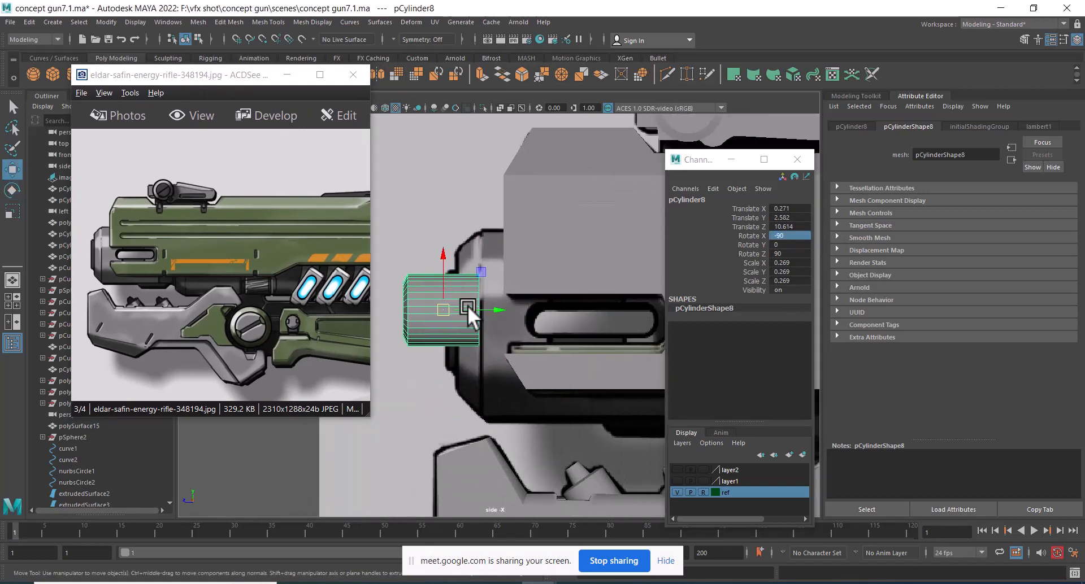
left_click_drag(448, 308, 550, 300)
key("r")
key("4")
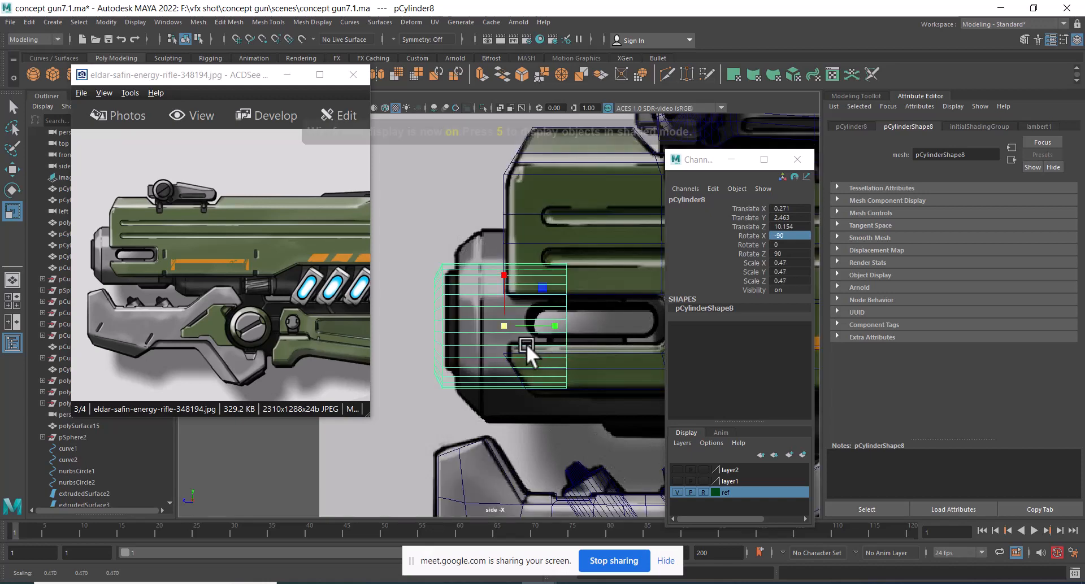
left_click_drag(506, 327, 609, 320)
key("w")
key("r")
left_click_drag(543, 320, 575, 318)
scroll(541, 337, "down", 5)
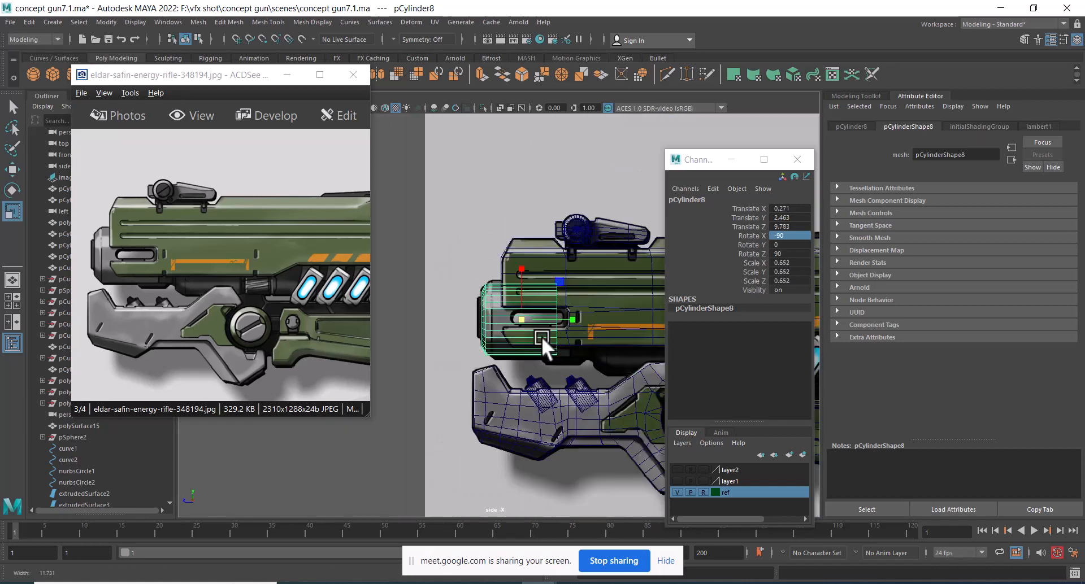
- Make layer1 visible and delete the duplicated muzzle cylinder in the shaded perspective view
scroll(541, 337, "down", 1)
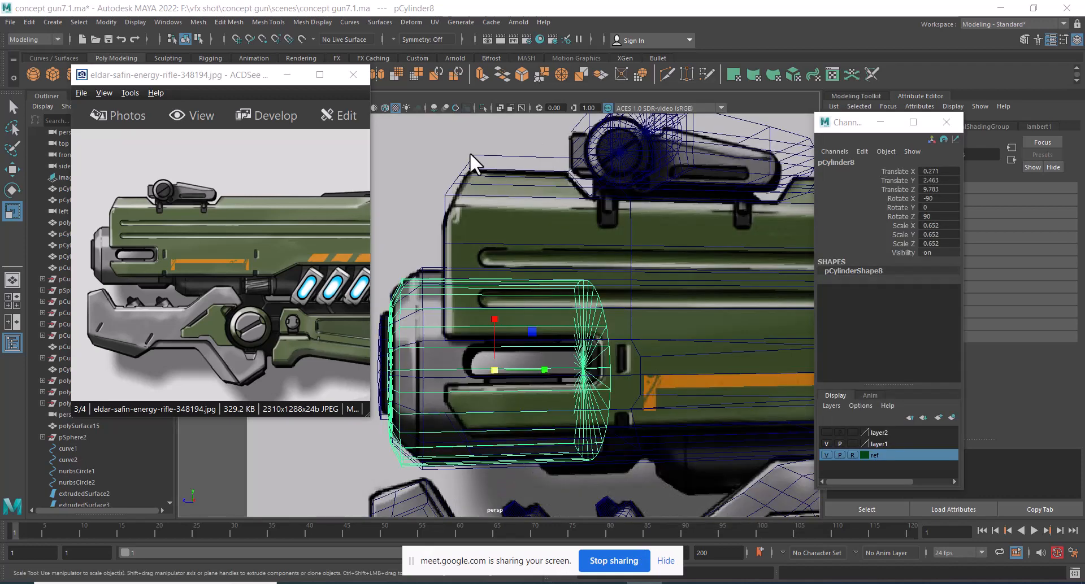
mouse_move(603, 400)
left_mouse_down("alt")
mouse_move(691, 408)
mouse_move(609, 408)
mouse_move(554, 384)
mouse_move(602, 368)
mouse_move(544, 310)
mouse_move(609, 323)
left_mouse_up("alt")
key("5")
key("Delete")
- Select the existing barrel cylinder and show it in wireframe in the side view
left_click(668, 393)
key("space")
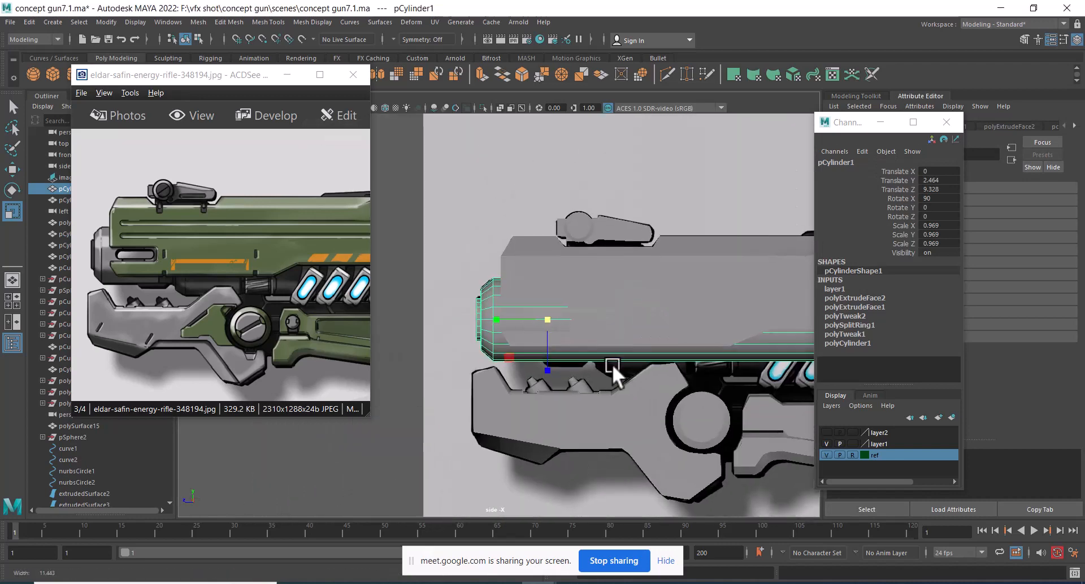
key("4")
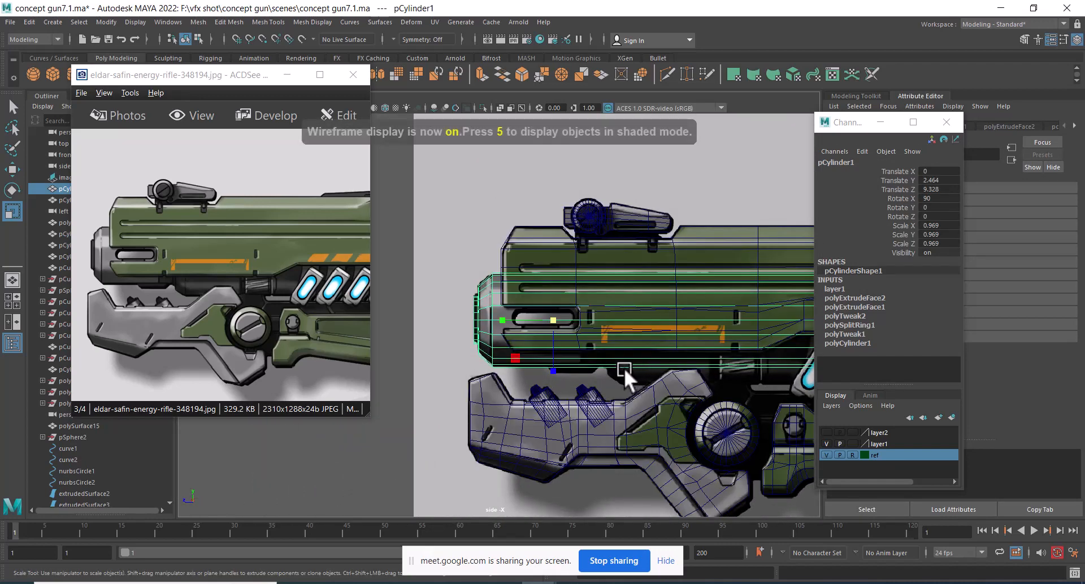
- Examine the parts beneath the barrel in the reference image against the side-view wireframe
scroll(561, 311, "up", 10)
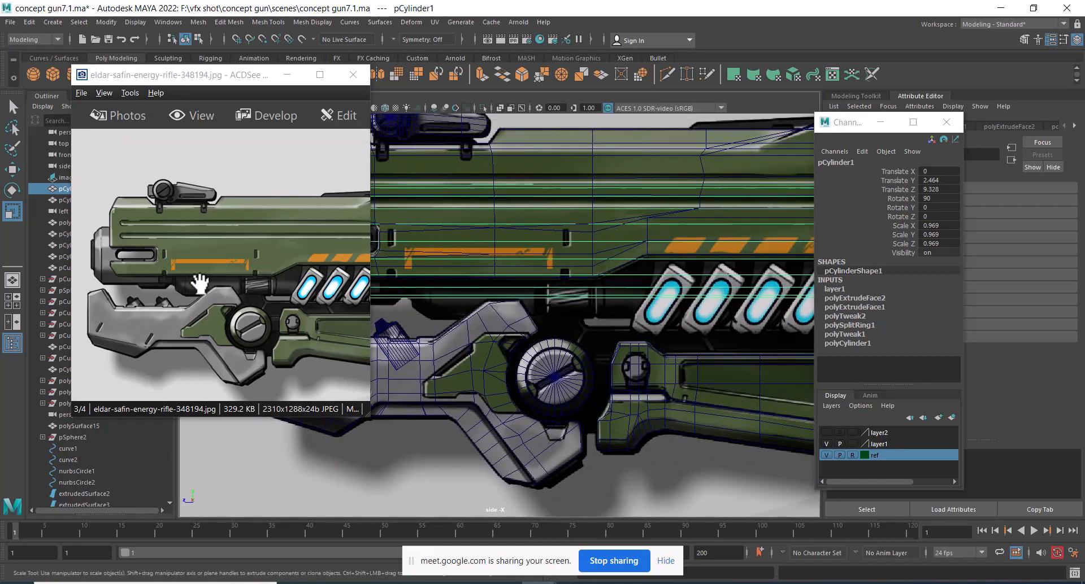
left_click(173, 292)
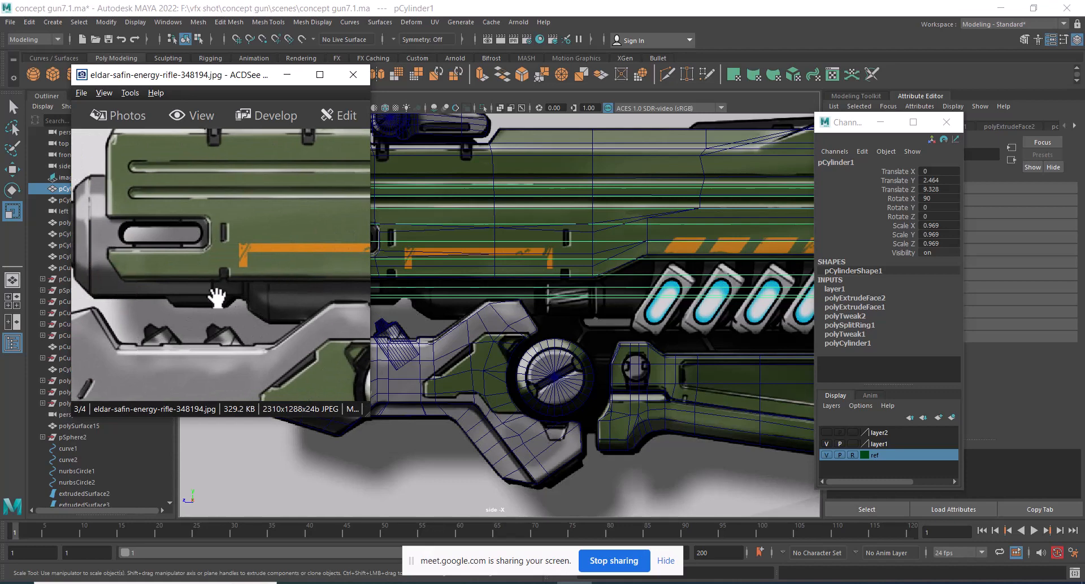
middle_click_drag(494, 327, 611, 350, "alt")
scroll(609, 328, "up", 2)
scroll(587, 357, "up", 1)
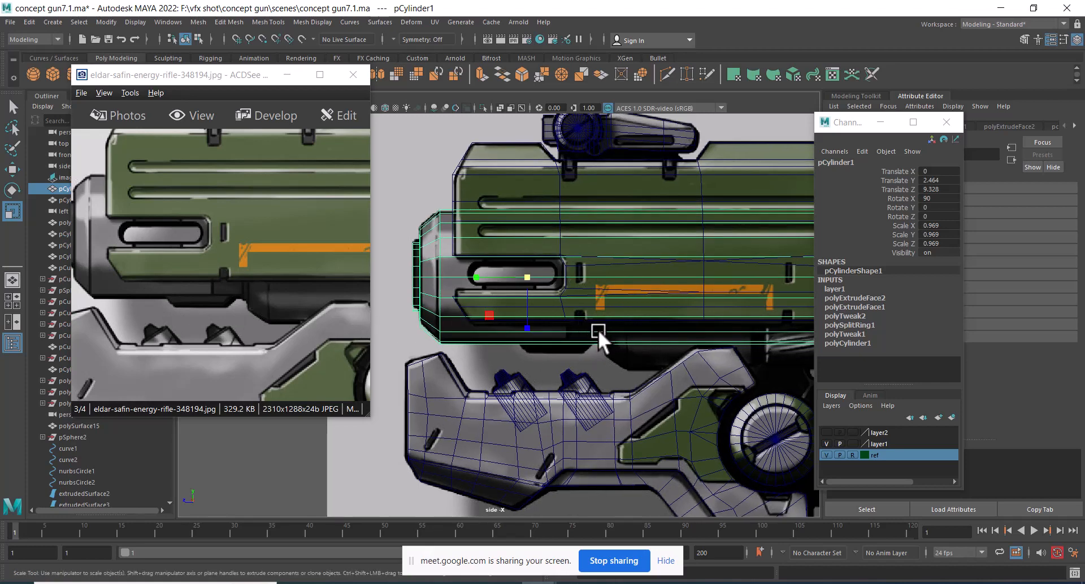
middle_click_drag(598, 330, 535, 306, "alt")
left_click_drag(262, 307, 114, 226)
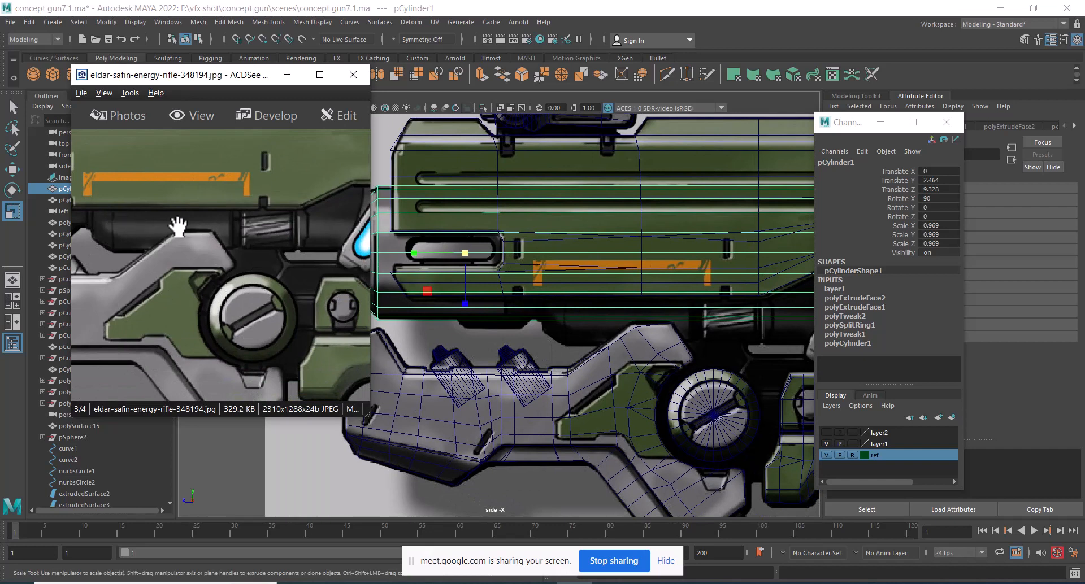
scroll(222, 261, "down", 1)
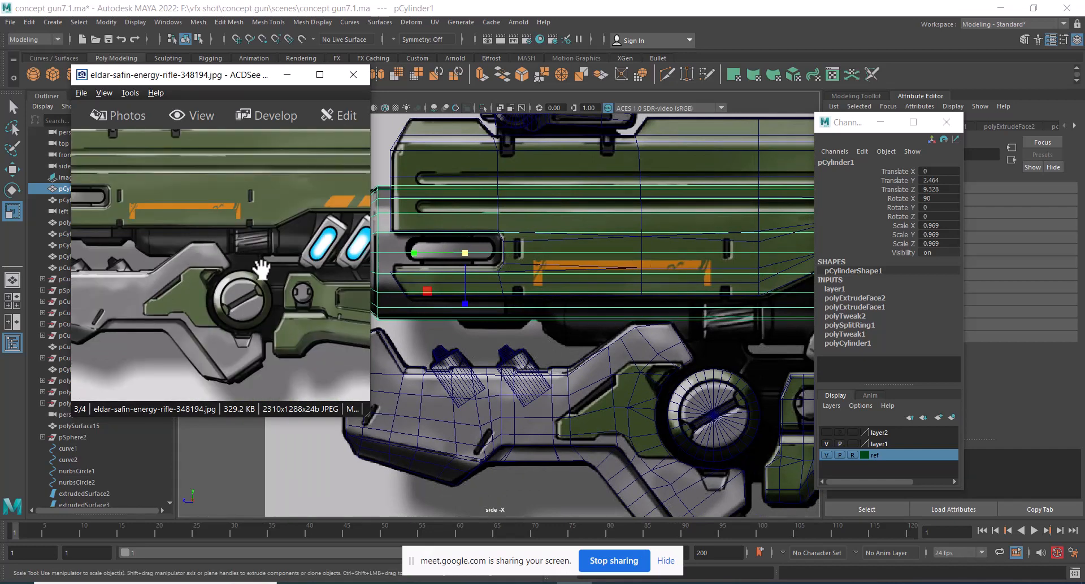
scroll(577, 262, "down", 5)
scroll(612, 336, "up", 3)
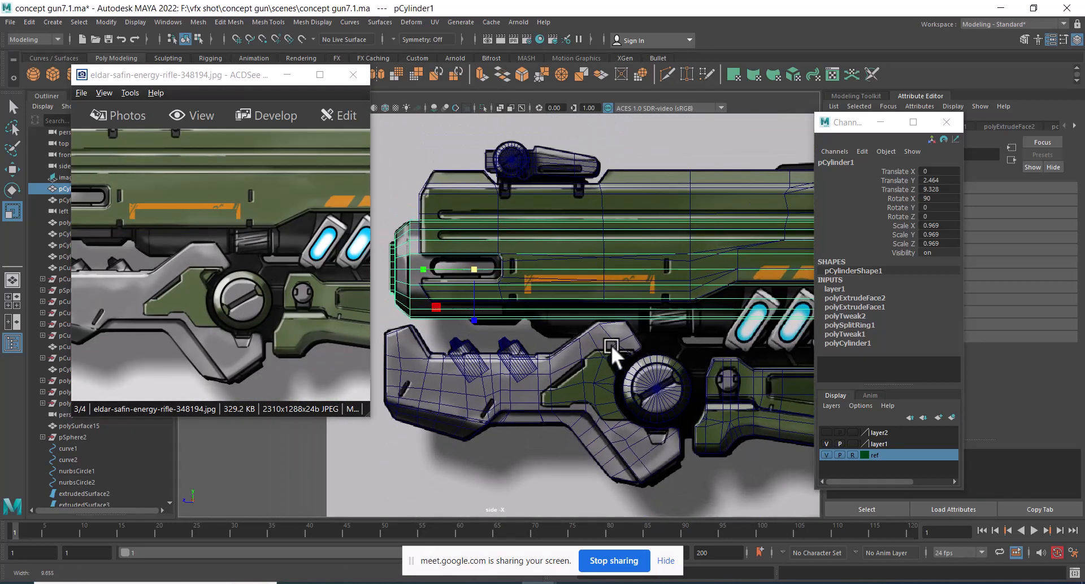
left_click_drag(258, 312, 180, 292)
scroll(584, 306, "down", 3)
left_click_drag(261, 291, 240, 286)
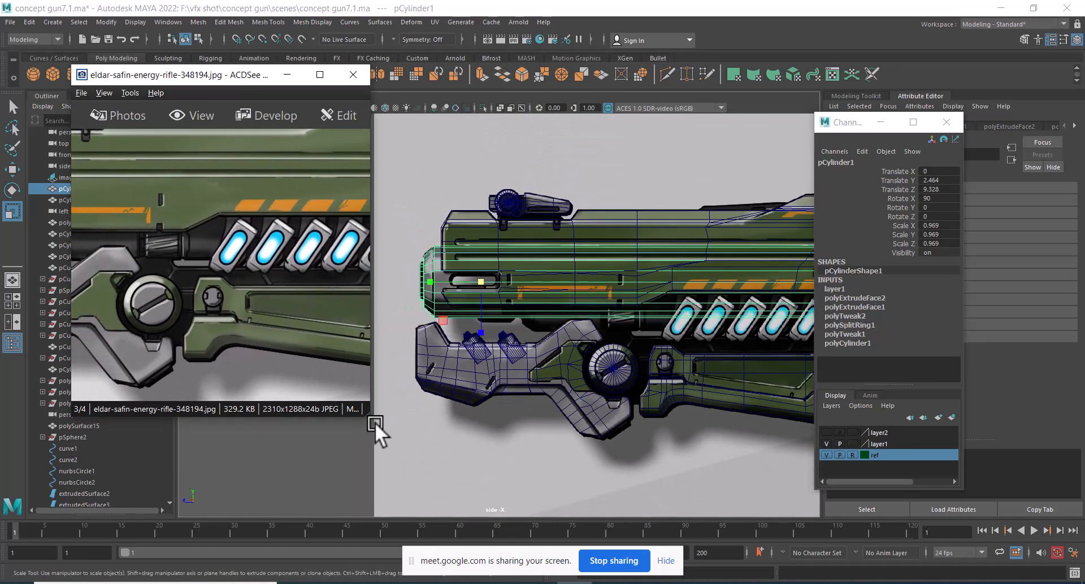
- Enlarge the reference image window, pan it to the area beneath the barrel and move it clear of the model's front end
left_click_drag(362, 413, 452, 491)
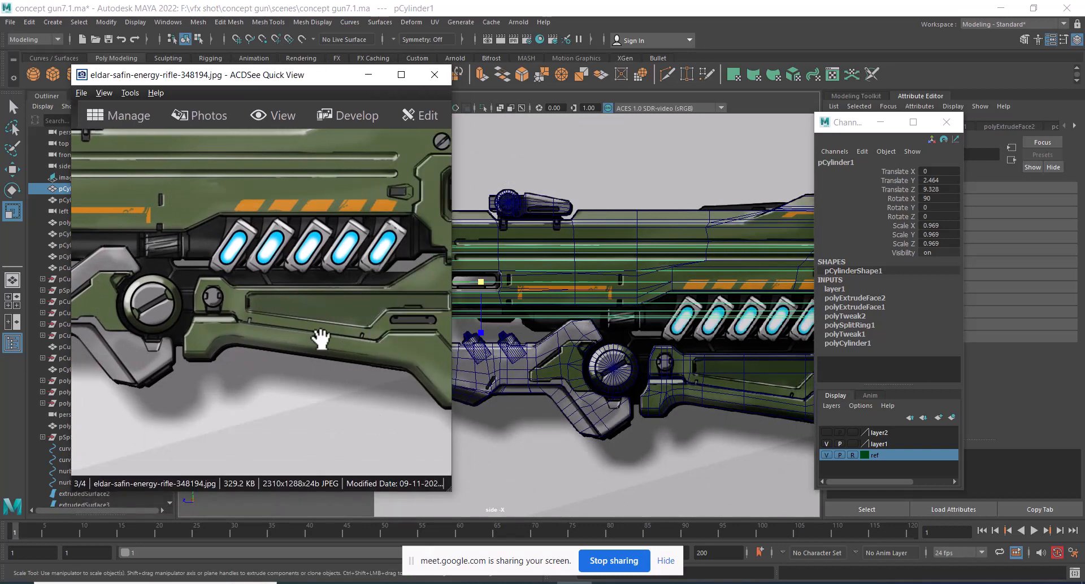
left_click_drag(322, 337, 393, 329)
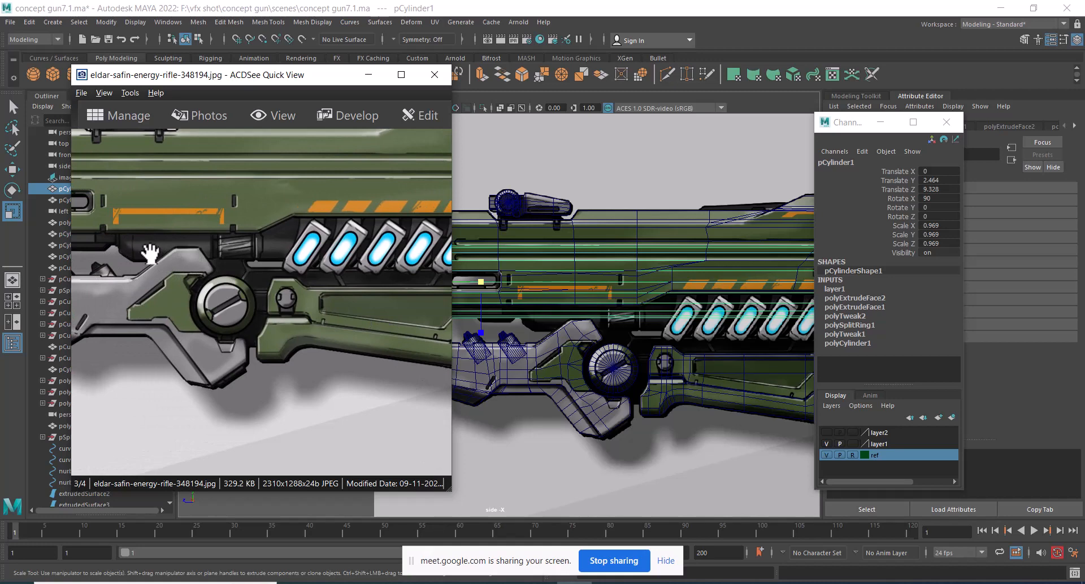
left_click_drag(257, 75, 188, 221)
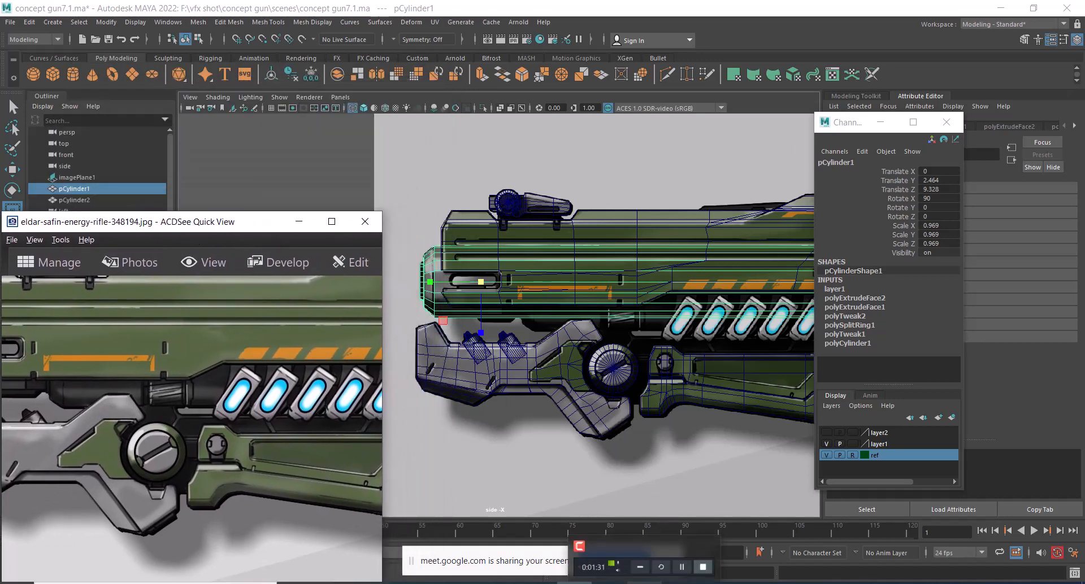
- Duplicate the barrel cylinder and move the copy below and behind the original, to Translate Y 1.724 and Translate Z 7.282
scroll(575, 351, "up", 2)
key("w")
scroll(559, 346, "up", 2)
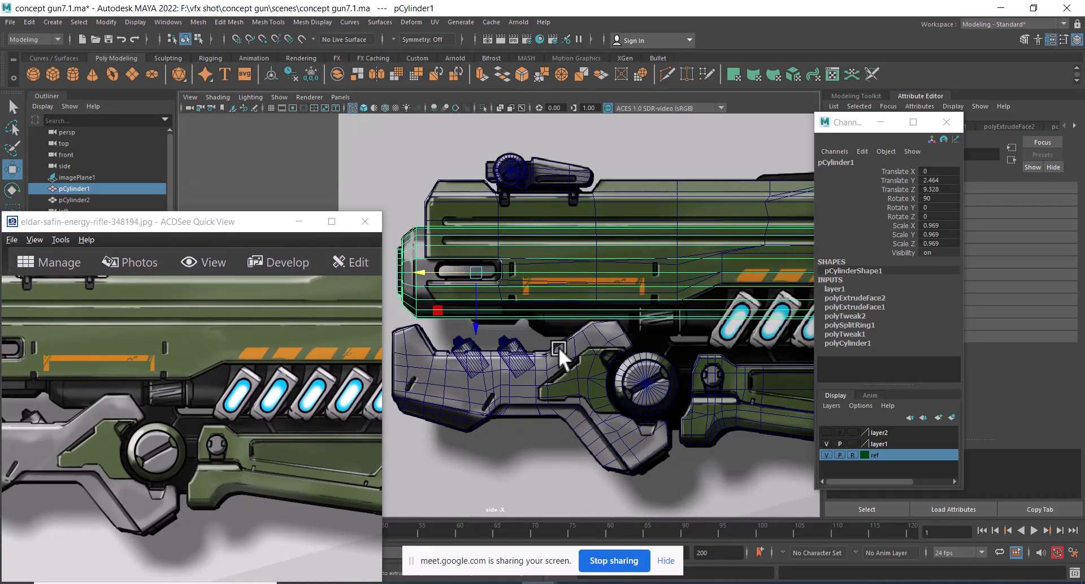
key("ctrl+d")
left_click_drag(481, 334, 517, 369)
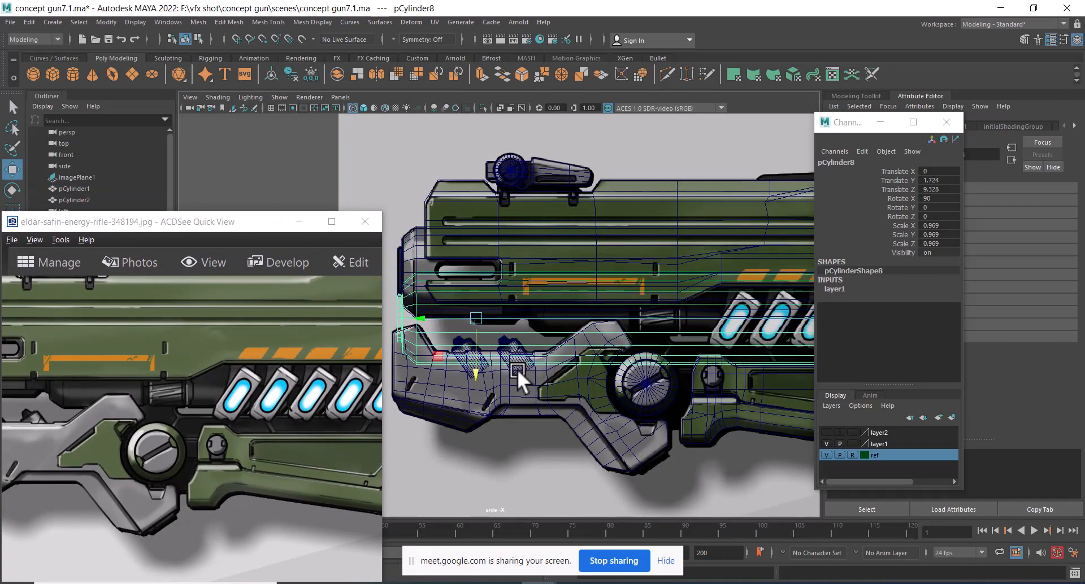
left_click_drag(412, 317, 544, 313)
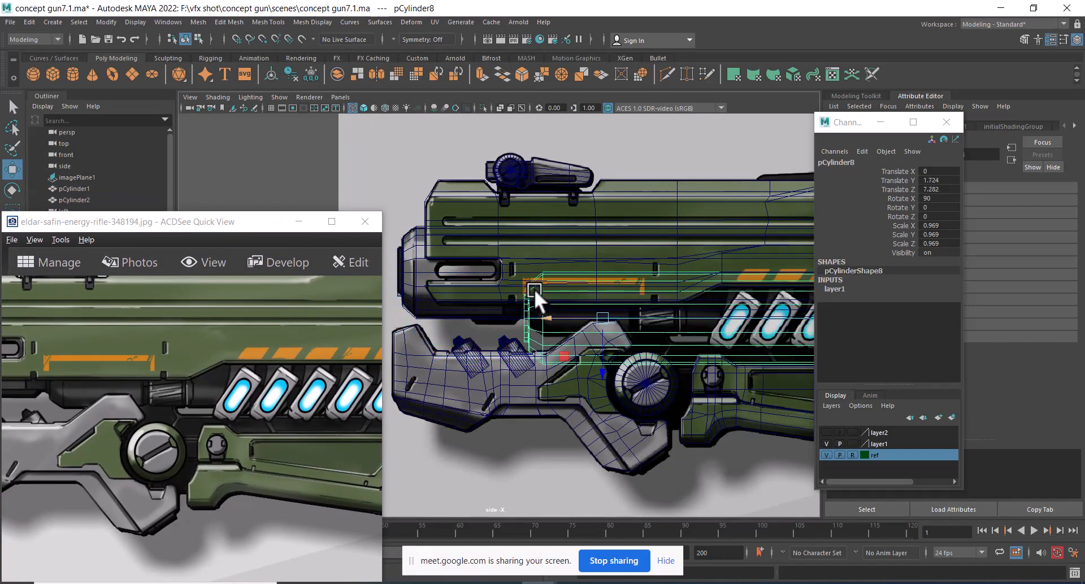
- Scale the duplicated cylinder uniformly to 0.507 and move it forward to Translate Z 7.718
right_click_drag(533, 290, 652, 407, "alt")
key("r")
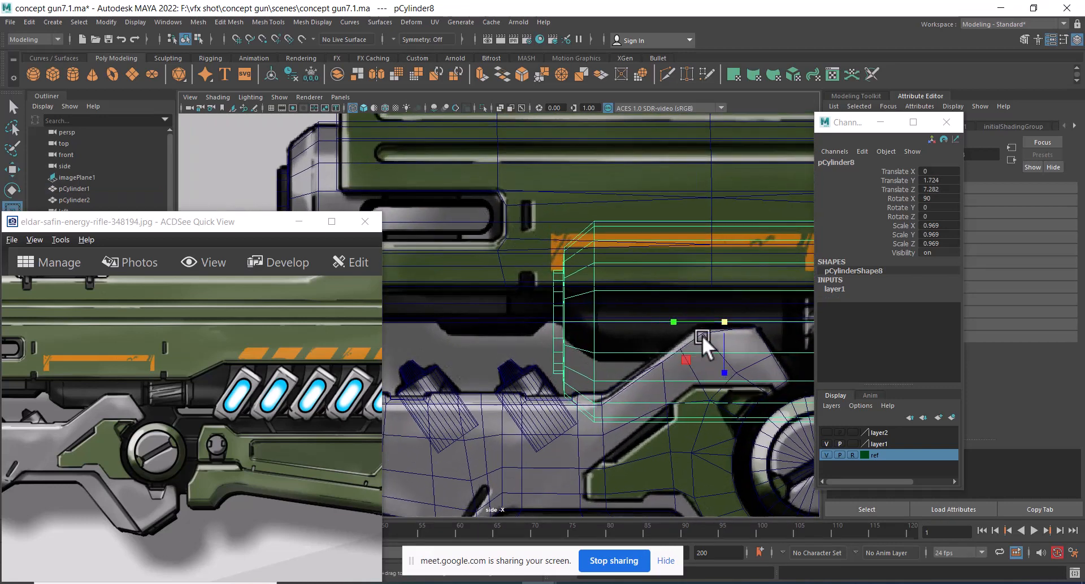
left_click_drag(723, 320, 259, 500)
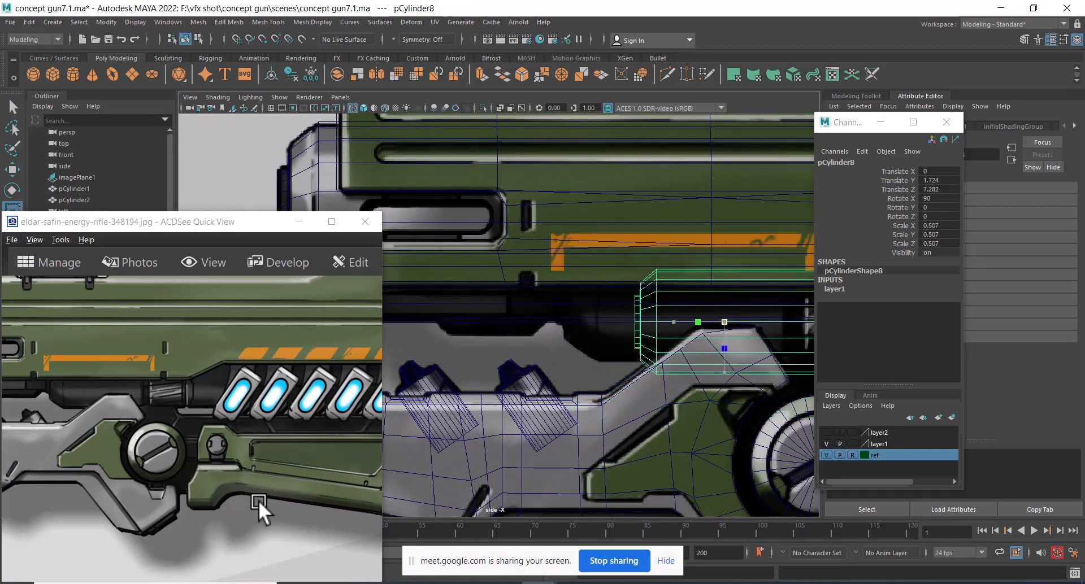
key("w")
left_click_drag(673, 320, 612, 321)
- Reduce the duplicated cylinder's uniform scale to 0.405 and shift it forward to Translate Z 7.82 over the reference part
right_click_drag(613, 321, 697, 418, "alt")
middle_click_drag(688, 289, 580, 306, "alt")
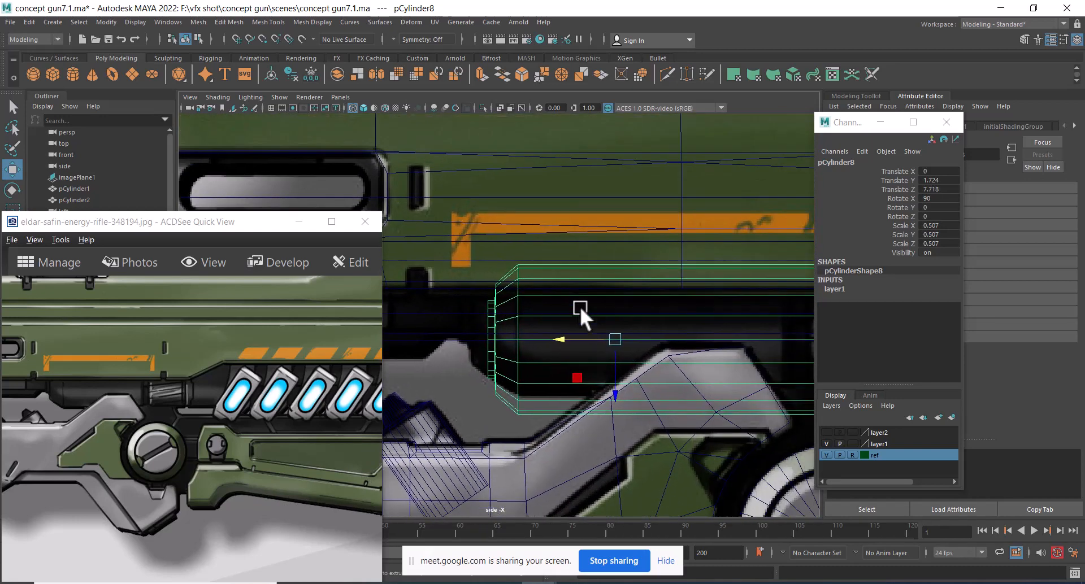
right_click_drag(579, 306, 633, 357, "alt")
key("r")
left_click_drag(633, 343, 465, 479)
key("w")
left_click_drag(577, 340, 554, 347)
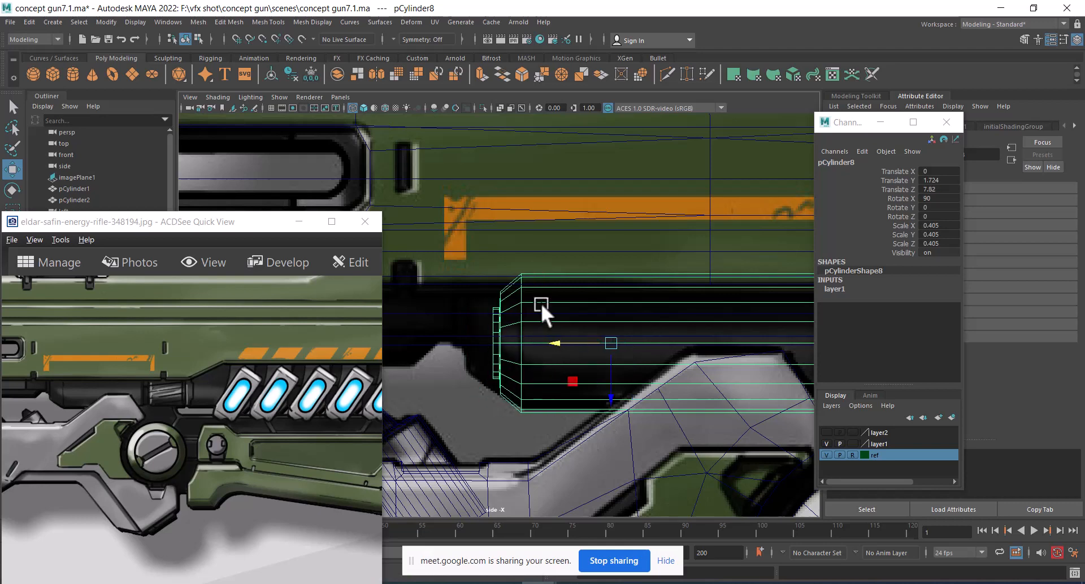
- Pull the duplicated cylinder's front-end vertices forward to lengthen its taper, and raise the whole cylinder to Translate Y 1.757
right_click_drag(541, 303, 429, 249)
left_click_drag(429, 249, 511, 405)
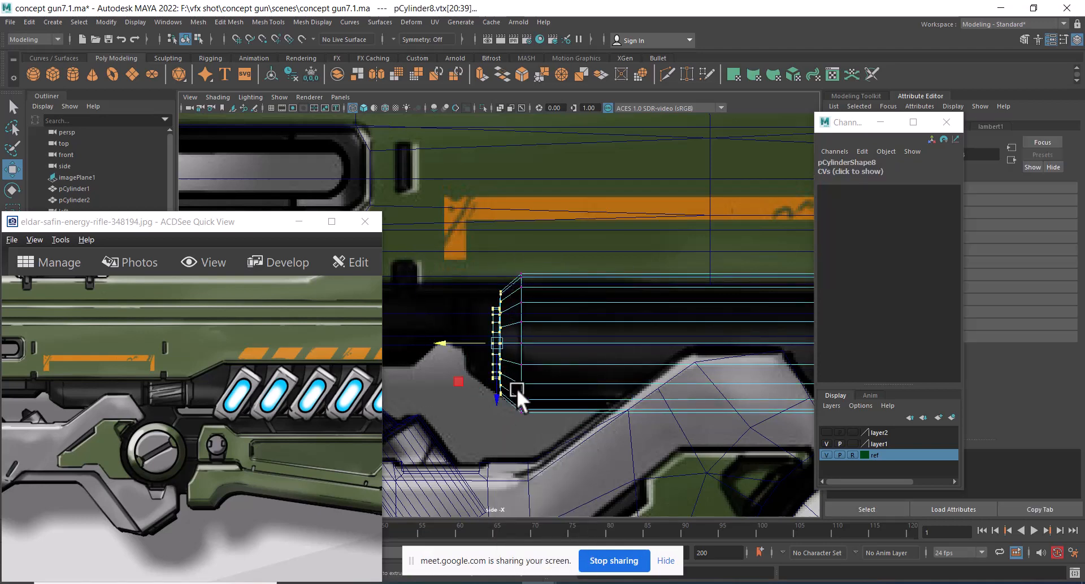
left_click_drag(452, 340, 423, 340)
right_click_drag(539, 334, 632, 266)
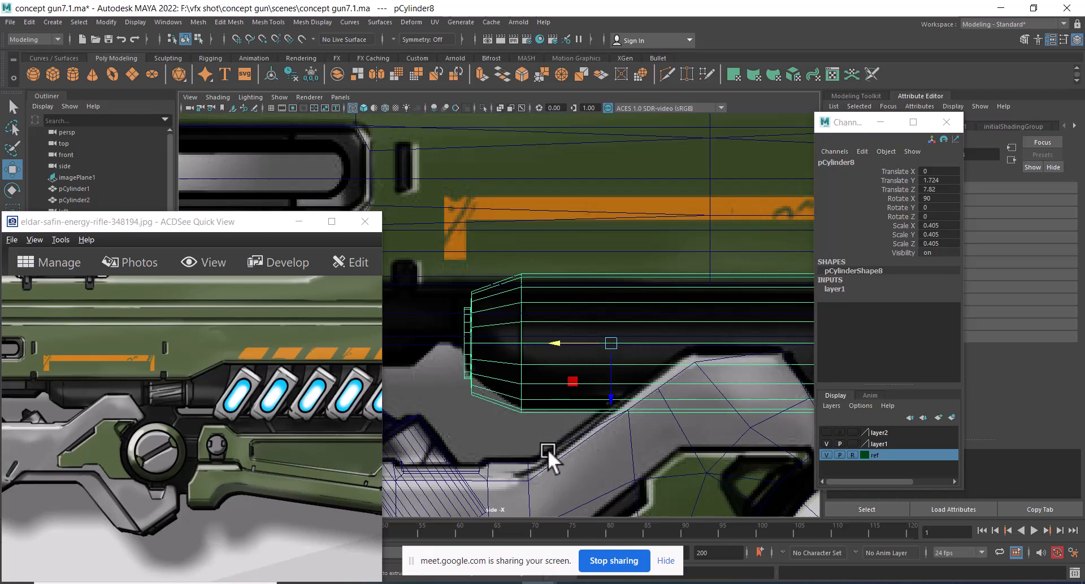
left_click_drag(611, 408, 613, 388)
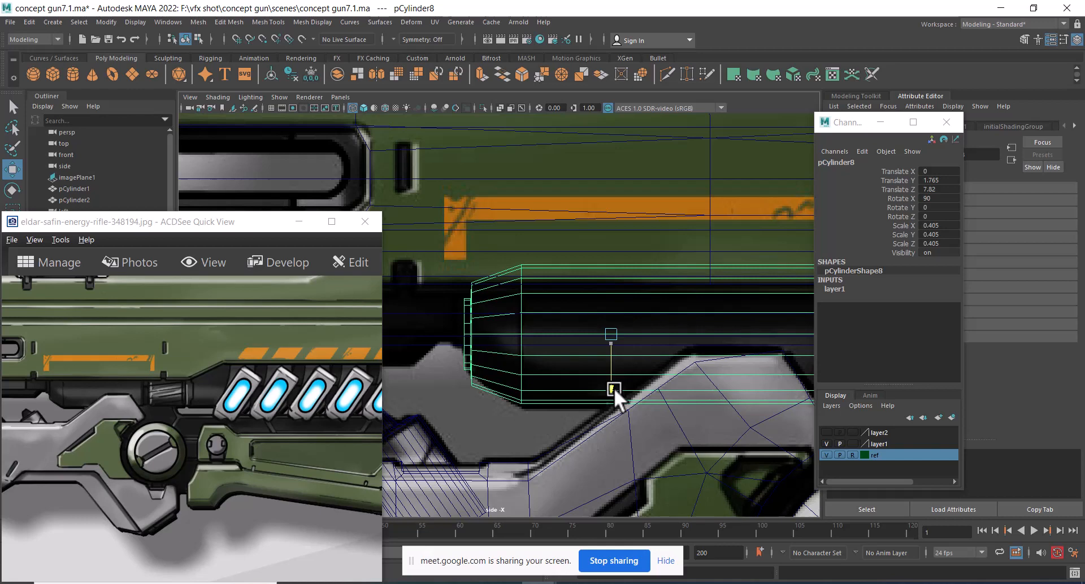
left_click_drag(613, 387, 615, 389)
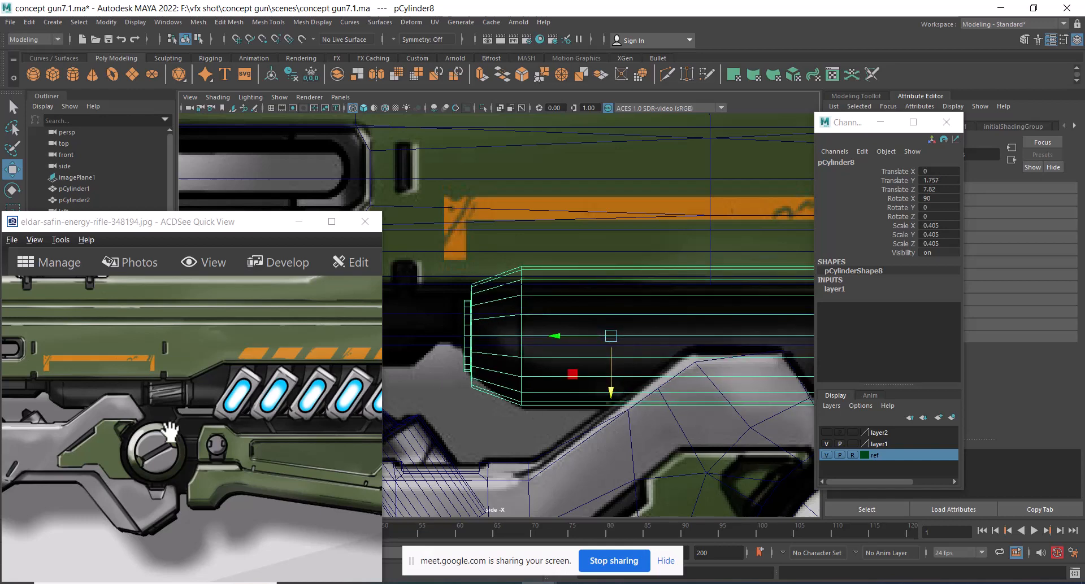
- Examine the part beneath the front of the barrel in the reference image and compare it with the new cylinder's front end
left_click_drag(170, 432, 294, 425)
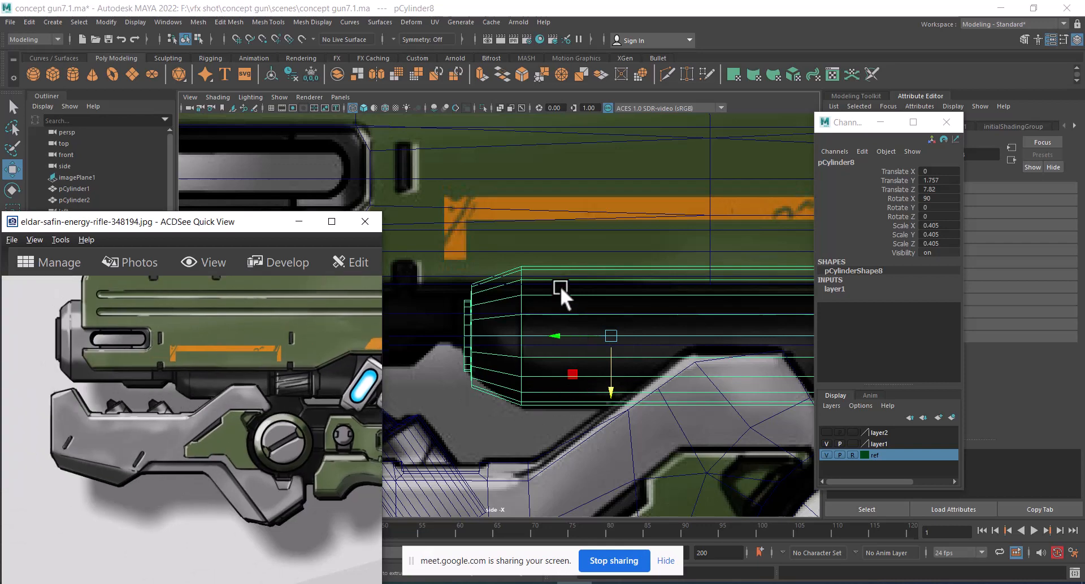
scroll(561, 286, "up", 4)
middle_click_drag(548, 362, 631, 321, "alt")
left_click(240, 413)
scroll(227, 415, "up", 2)
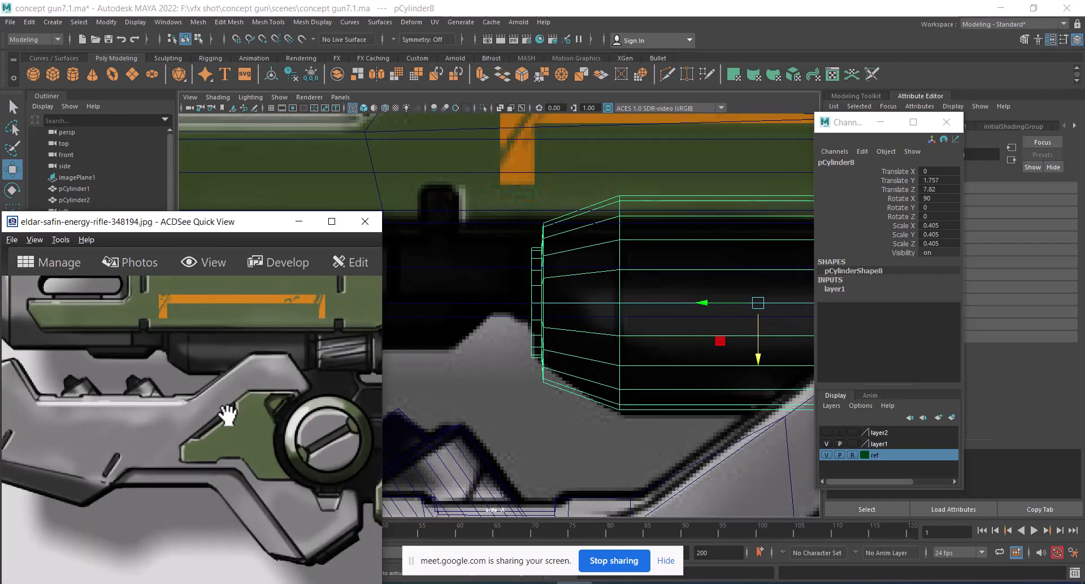
scroll(227, 415, "up", 1)
left_click_drag(228, 415, 303, 514)
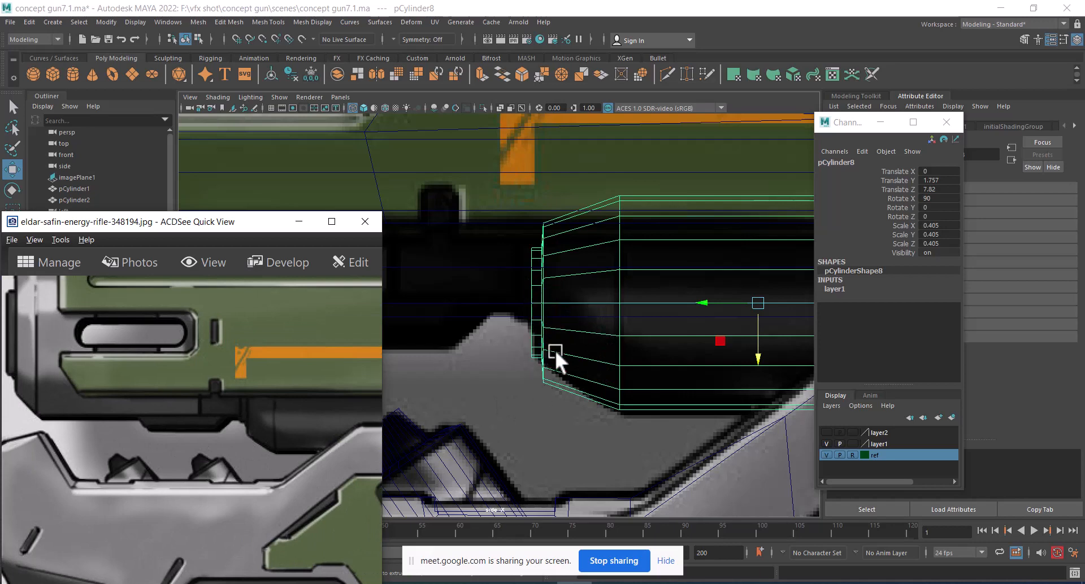
right_click_drag(555, 350, 579, 335, "alt")
left_click_drag(268, 223, 223, 220)
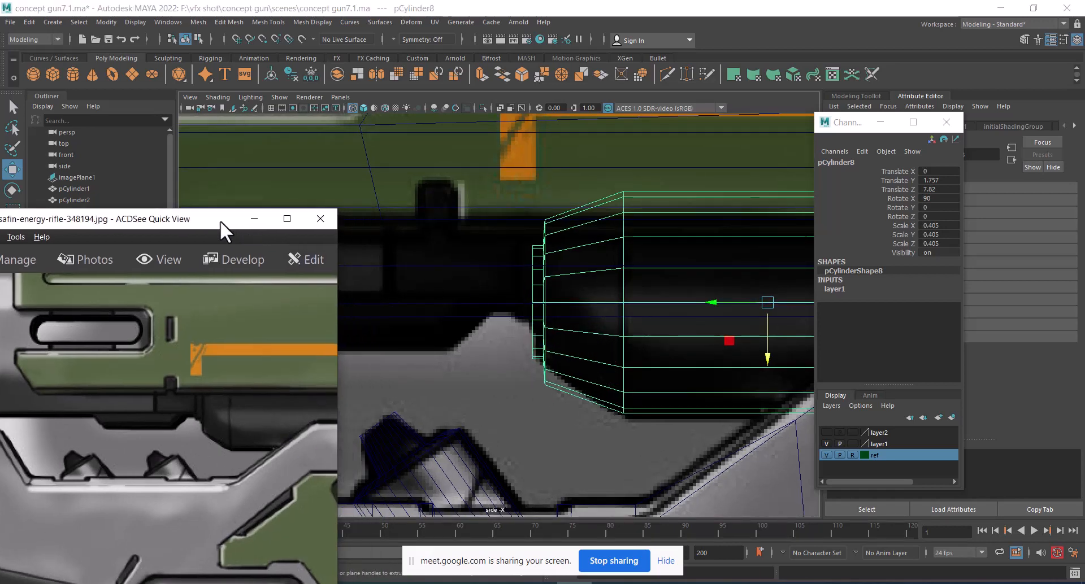
scroll(536, 361, "down", 10)
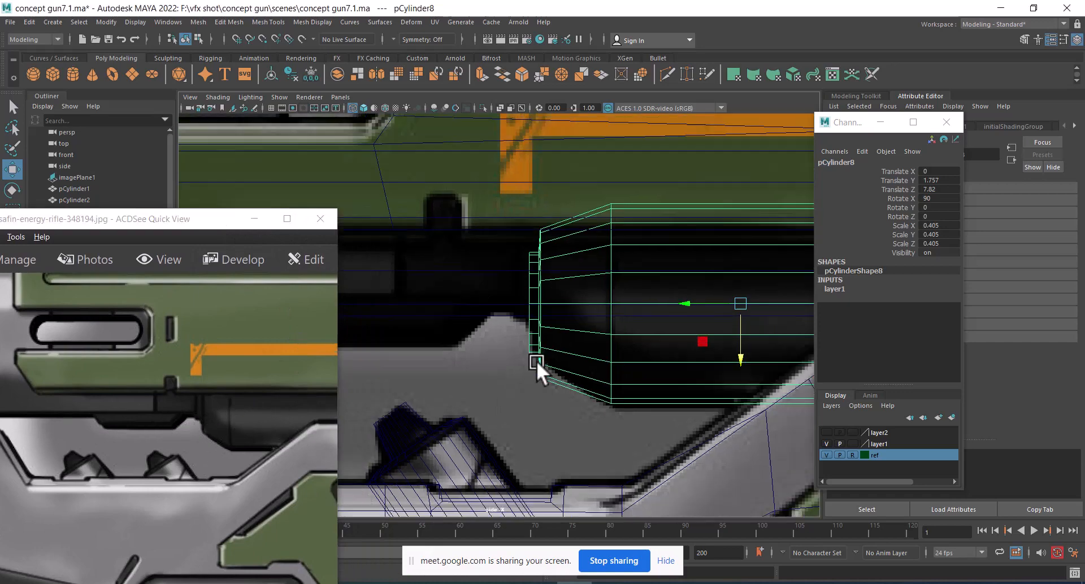
- Select the new cylinder's front cap faces in the wireframe perspective view and grow the selection to the adjoining ring
key("space")
mouse_move(612, 362)
left_mouse_down()
mouse_move(618, 294)
mouse_move(696, 348)
mouse_move(542, 317)
mouse_move(629, 311)
mouse_move(622, 328)
left_mouse_up()
key("5")
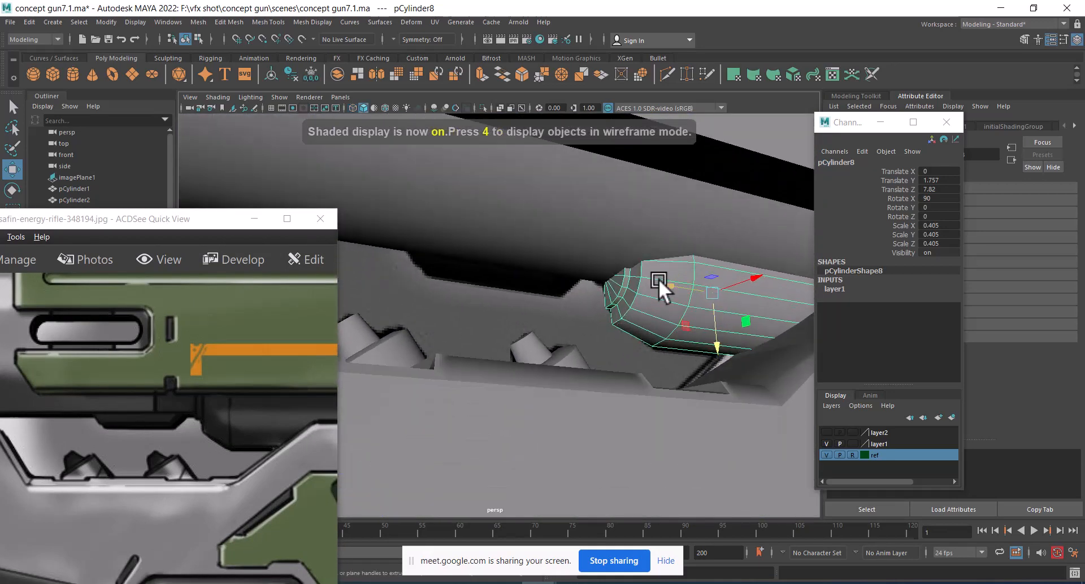
right_click_drag(659, 279, 591, 282)
key("4")
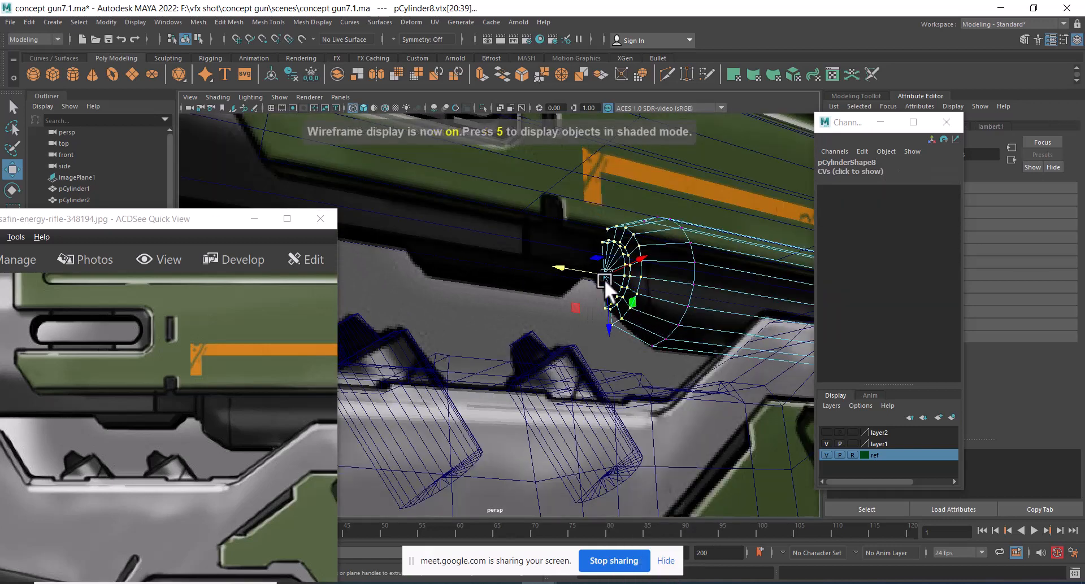
left_click(662, 287)
right_click_drag(627, 242, 627, 265, "shift")
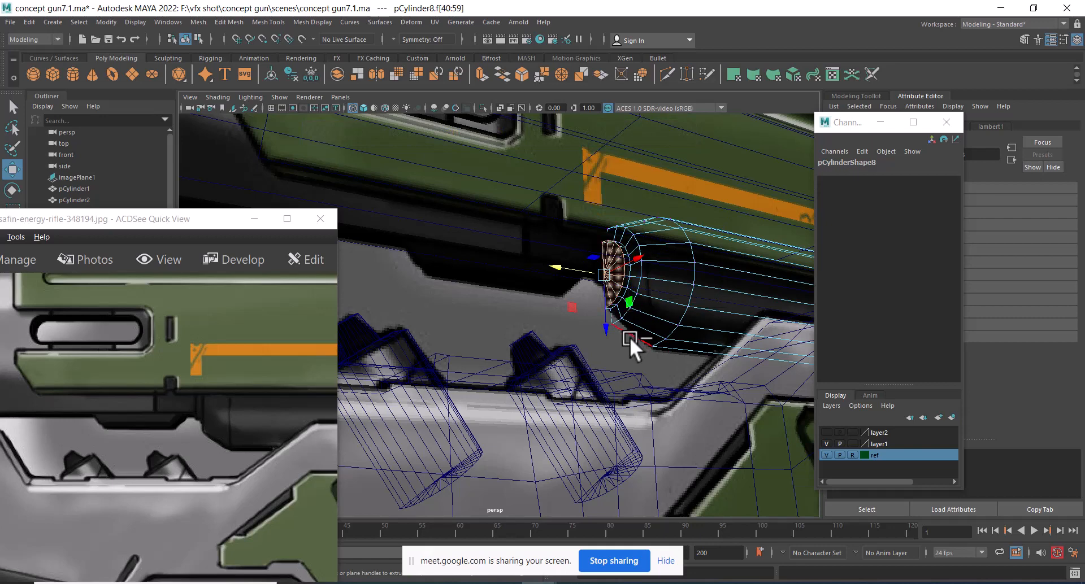
left_click(79, 22)
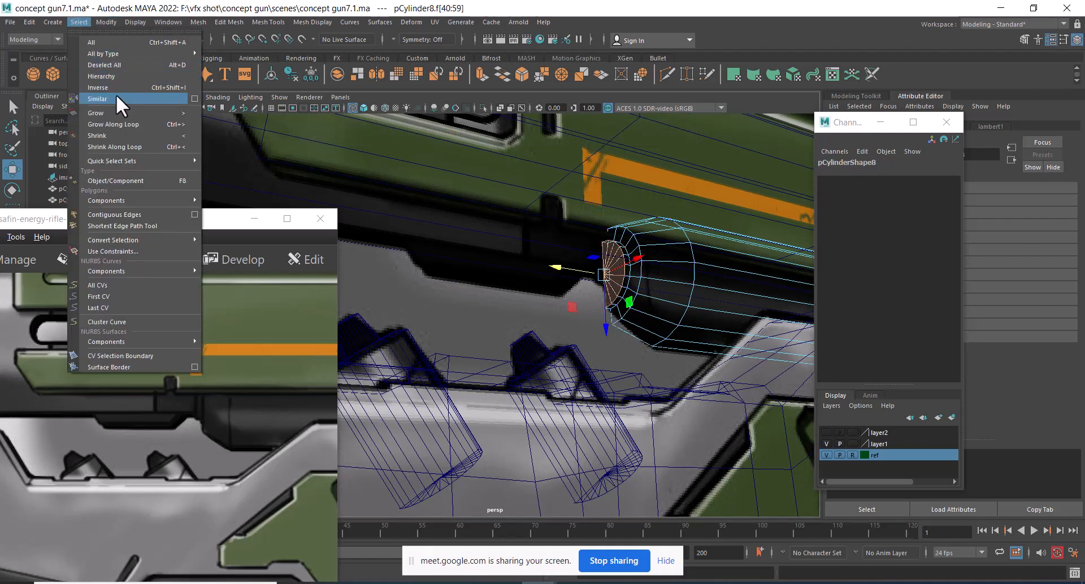
left_click(120, 110)
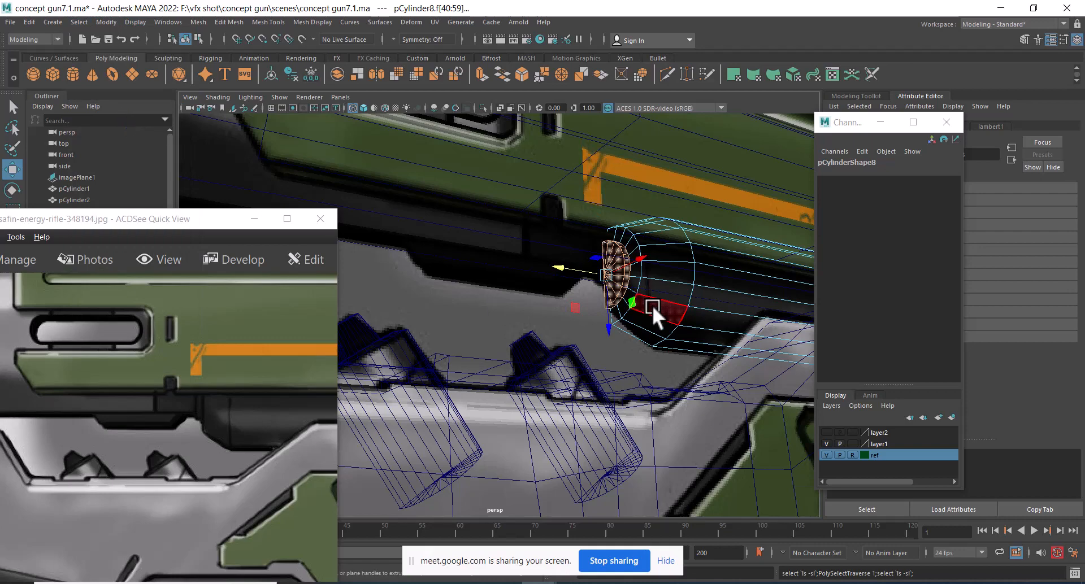
- In the side view, scale the selected front-end faces down slightly and shift them back towards the cylinder body
left_click_drag(673, 302, 637, 306, "alt")
left_click_drag(659, 301, 689, 301)
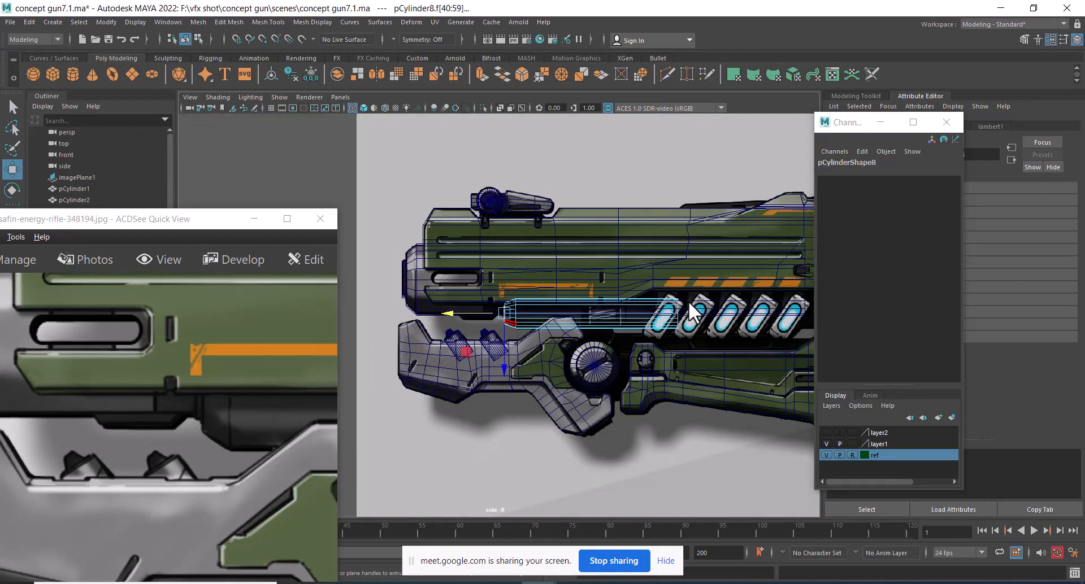
right_click_drag(593, 334, 650, 444, "alt")
right_click_drag(517, 257, 581, 394, "alt")
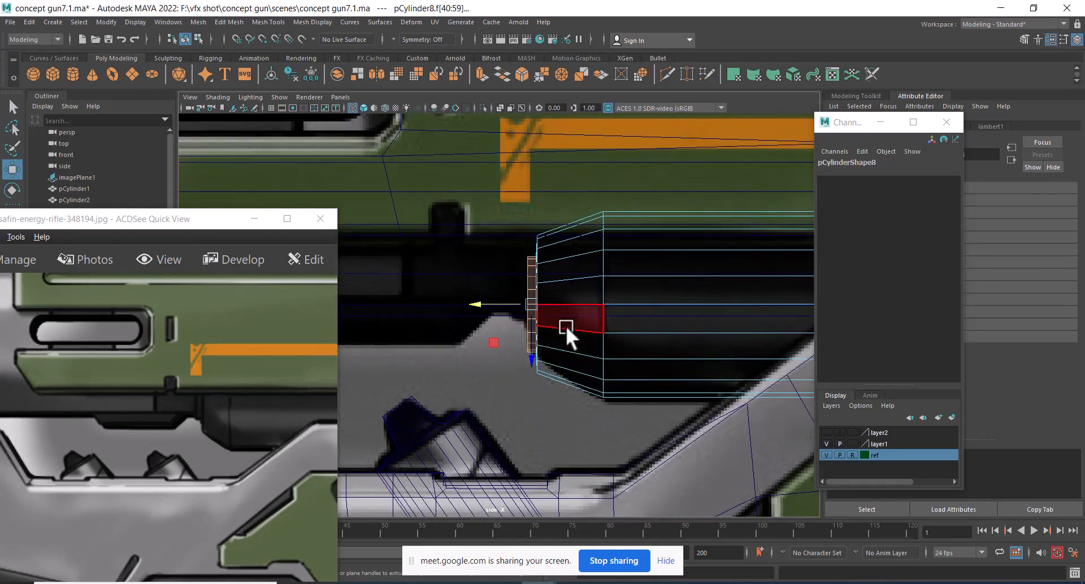
key("r")
mouse_move(525, 321)
left_mouse_down()
mouse_move(521, 364)
mouse_move(525, 340)
left_mouse_up()
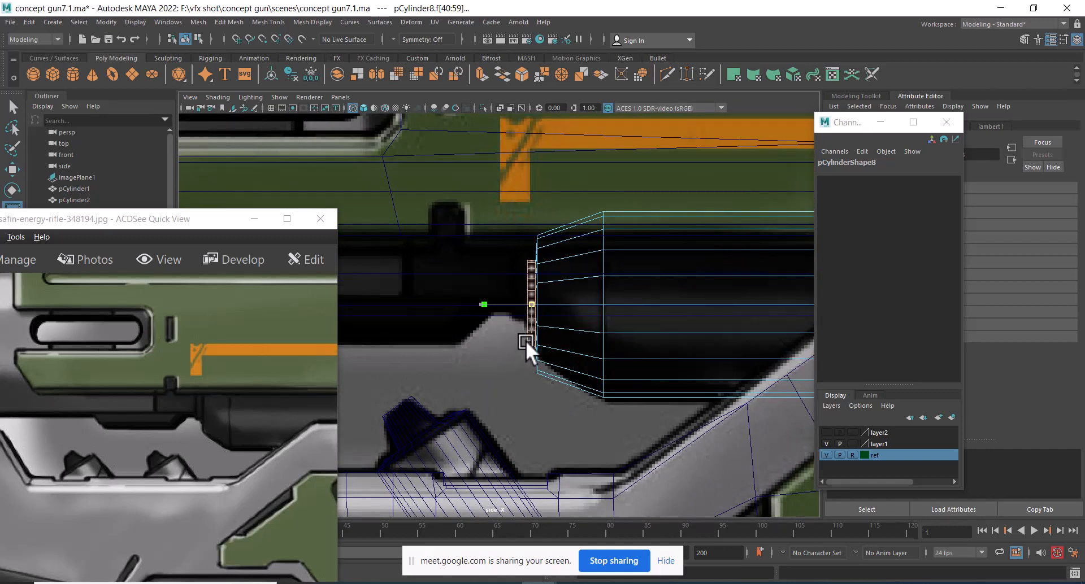
key("w")
scroll(599, 371, "up", 3)
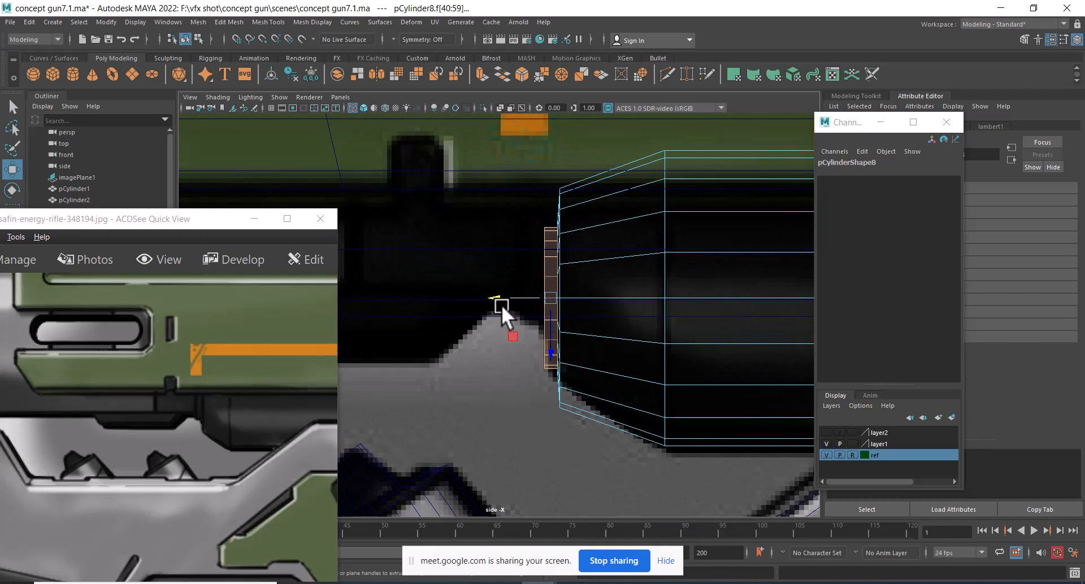
left_click_drag(502, 298, 505, 297)
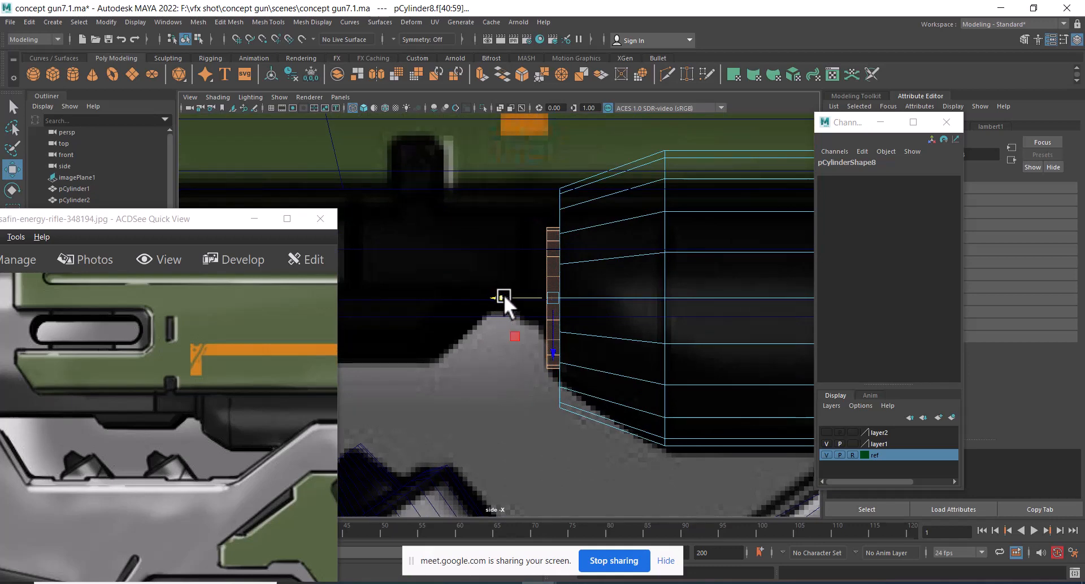
- Shrink the selection to the front cap faces and try to pull the cap forward and extrude it
middle_click_drag(597, 328, 626, 303, "alt")
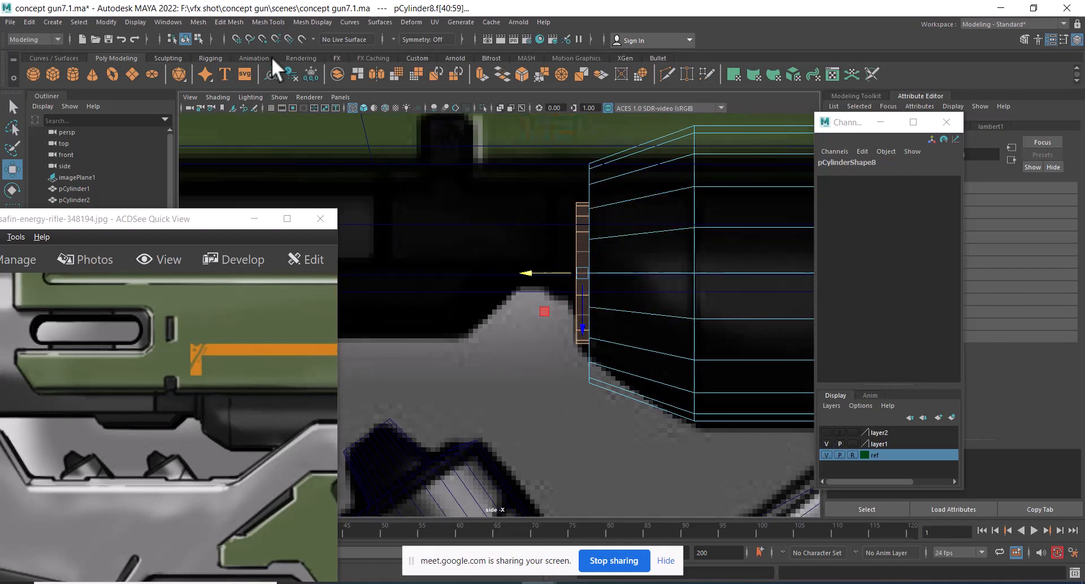
left_click(88, 22)
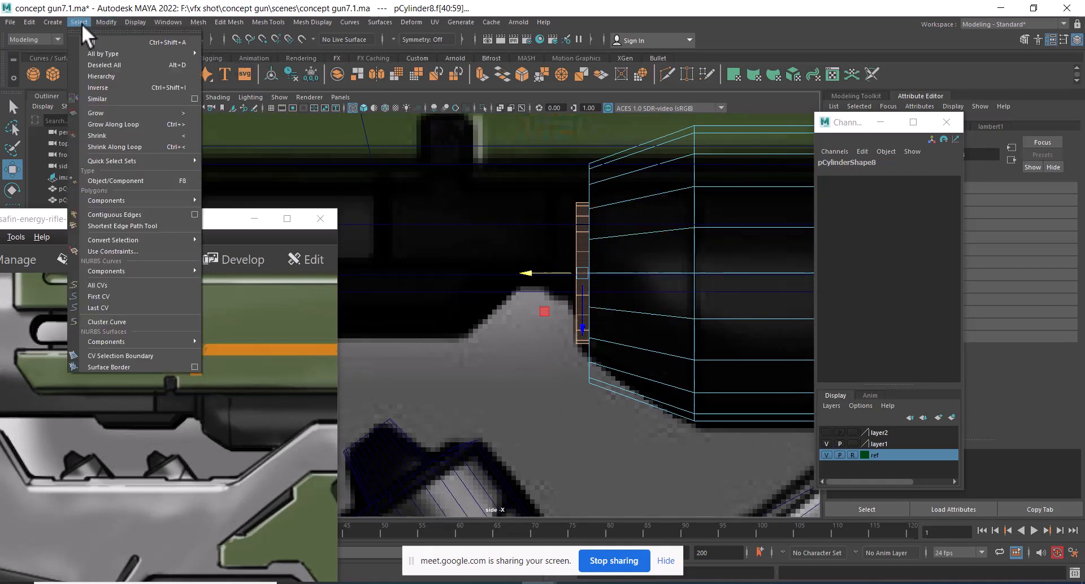
left_click(107, 134)
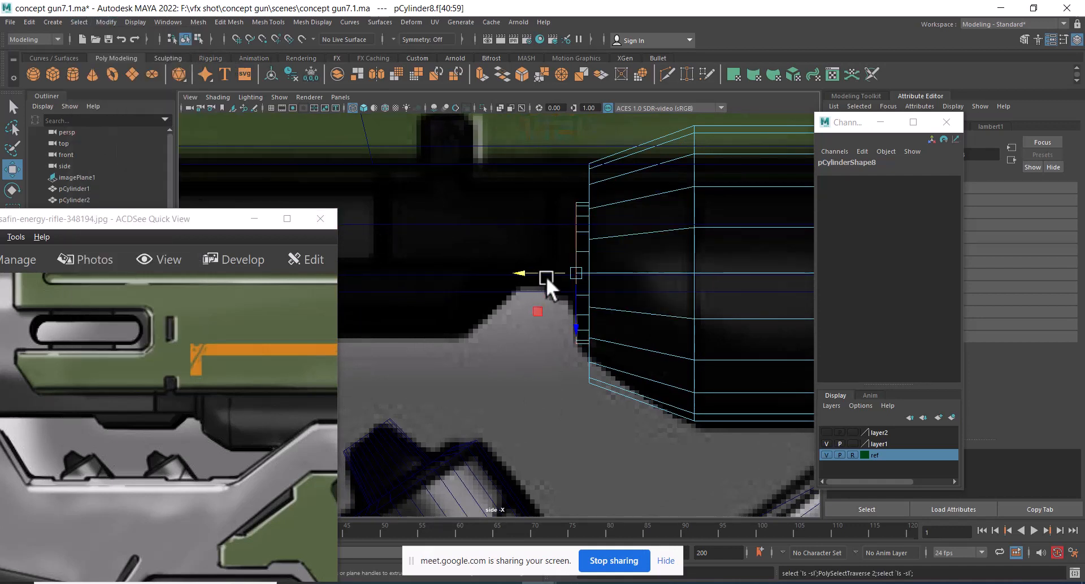
left_click_drag(538, 270, 497, 273)
key("ctrl+z")
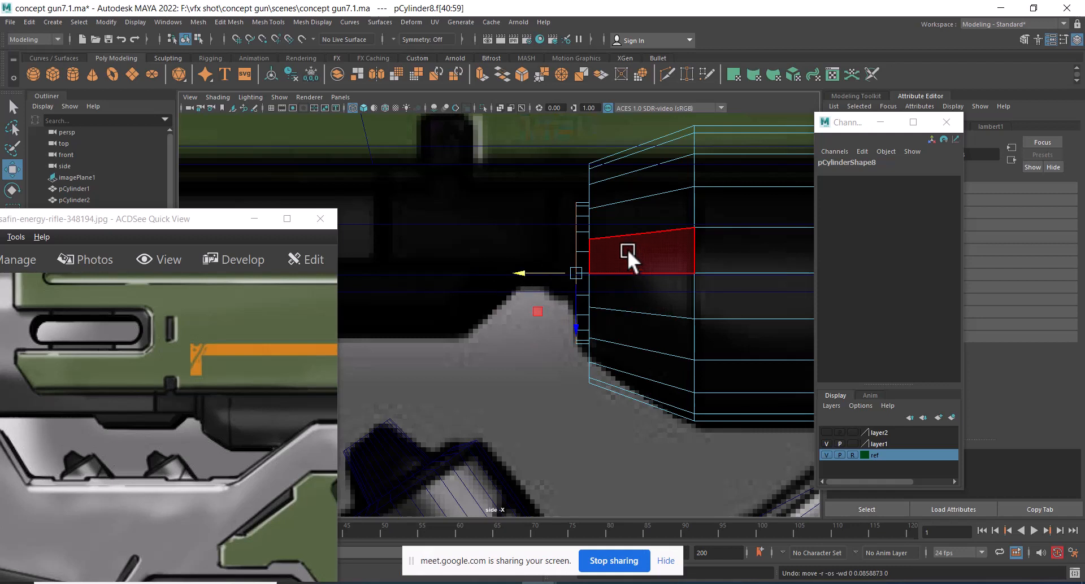
right_click(551, 212, "shift")
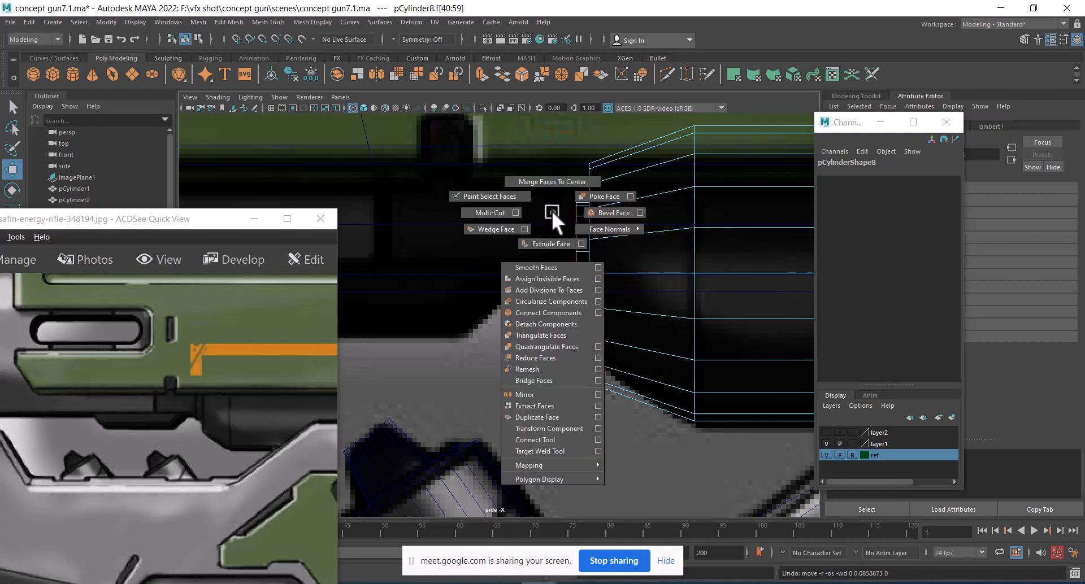
left_click(551, 243)
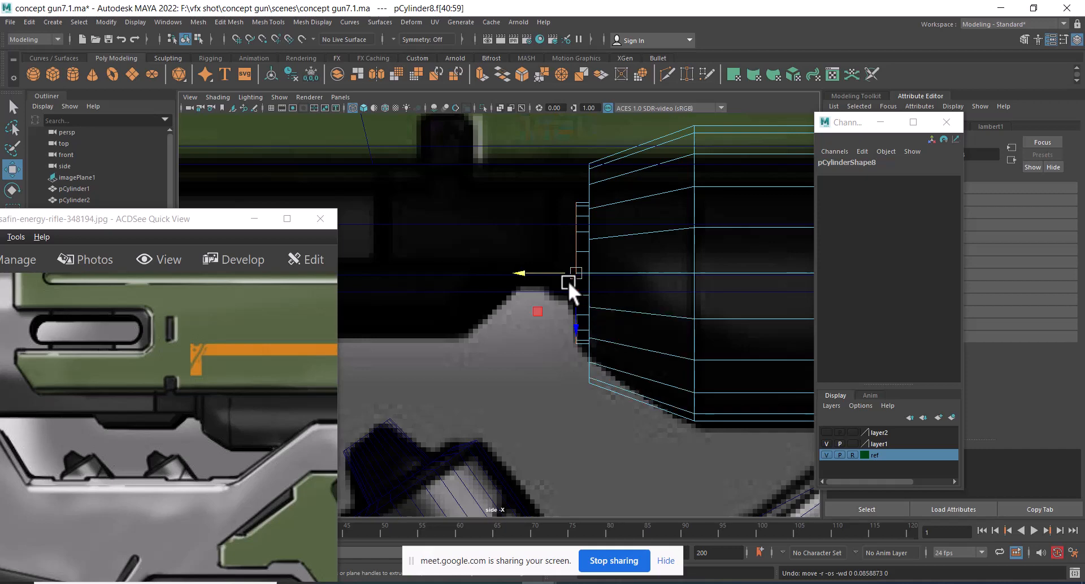
- Return the new cylinder to object mode and lower it slightly over the reference in the side view, to Translate Y 1.736
scroll(527, 269, "down", 5)
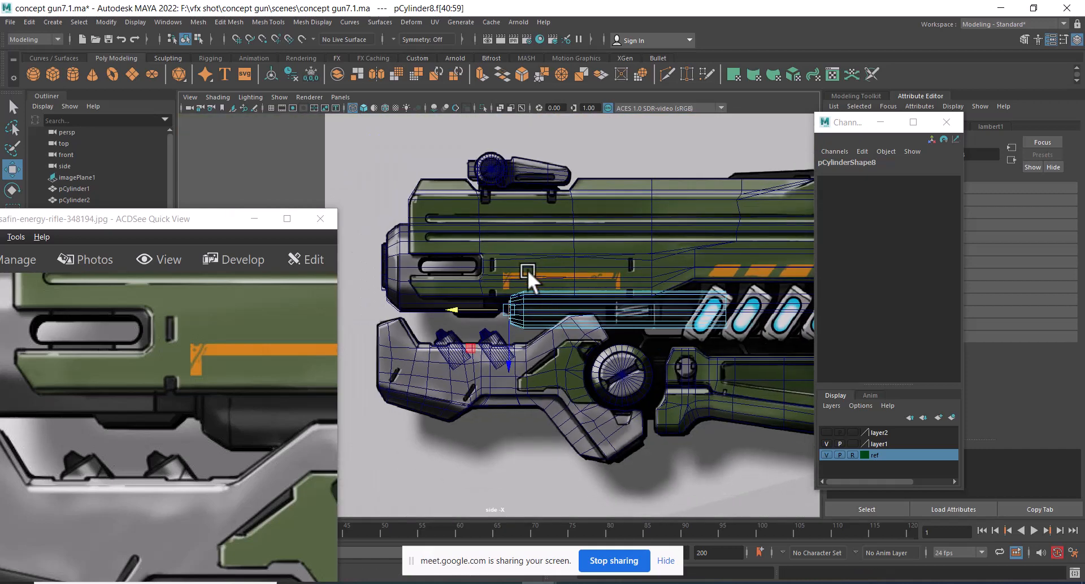
scroll(563, 343, "up", 5)
middle_click_drag(637, 348, 408, 314, "alt")
scroll(605, 293, "down", 3)
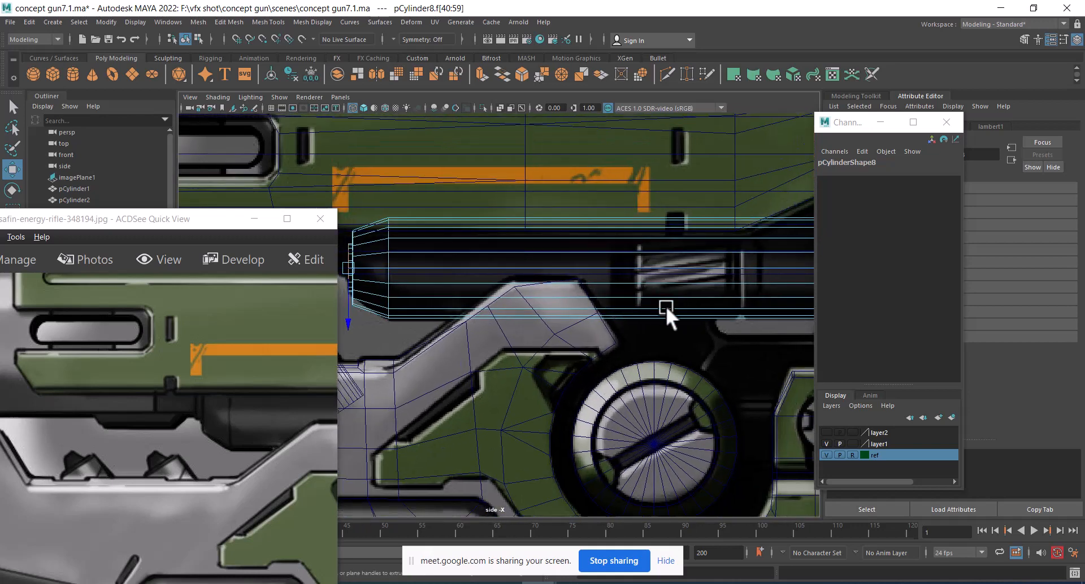
key("F10")
scroll(452, 316, "down", 6)
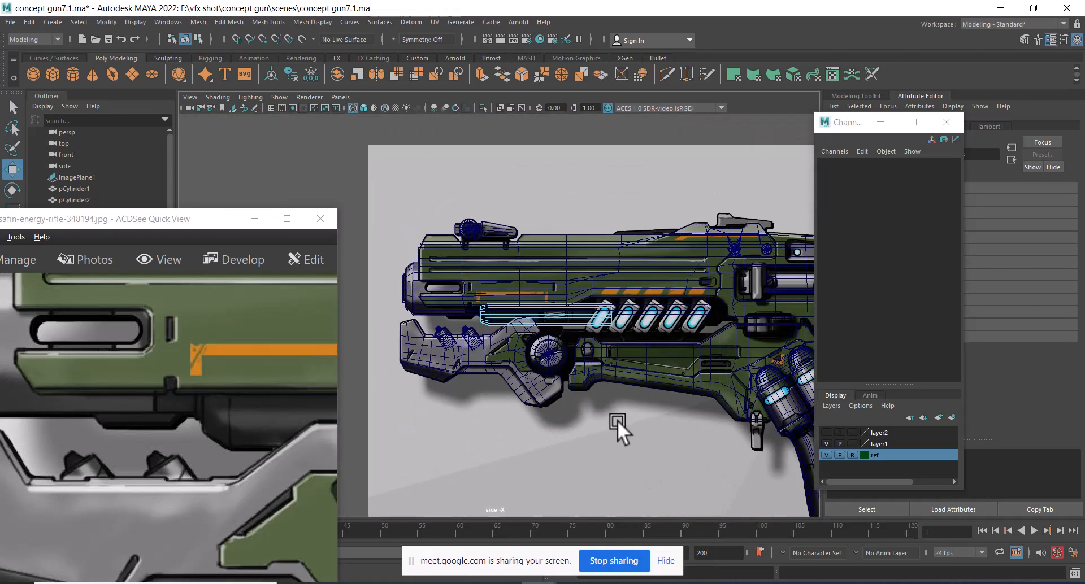
scroll(546, 345, "up", 2)
right_click_drag(548, 324, 616, 248)
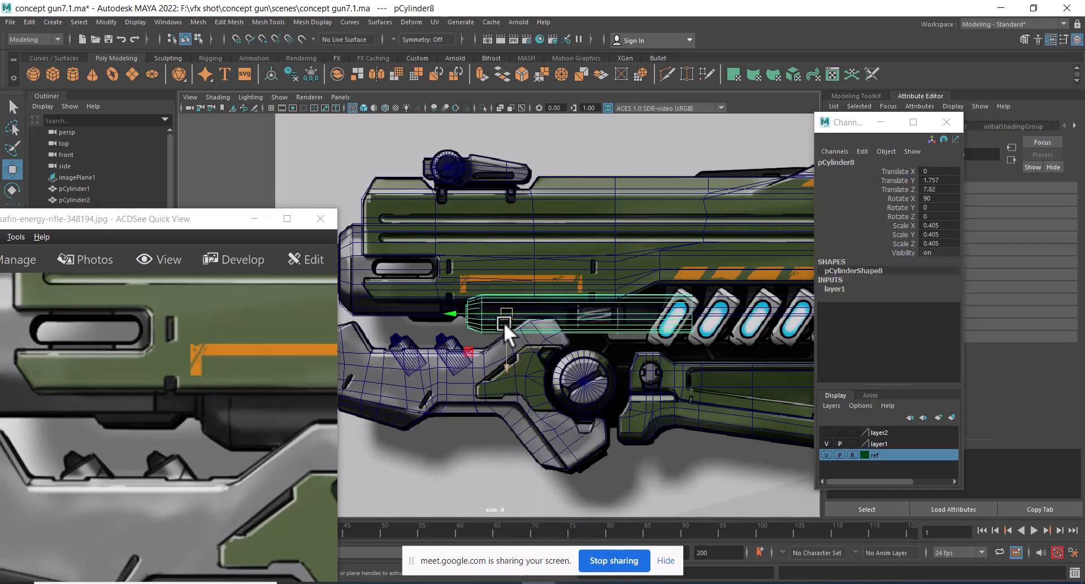
scroll(503, 322, "up", 4)
scroll(526, 357, "up", 3)
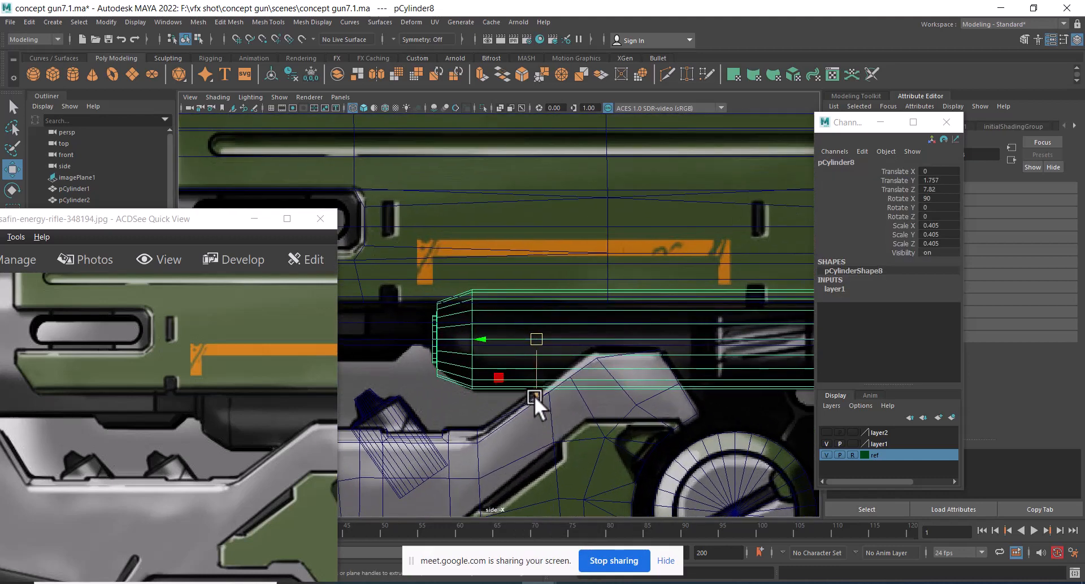
left_click_drag(534, 396, 541, 399)
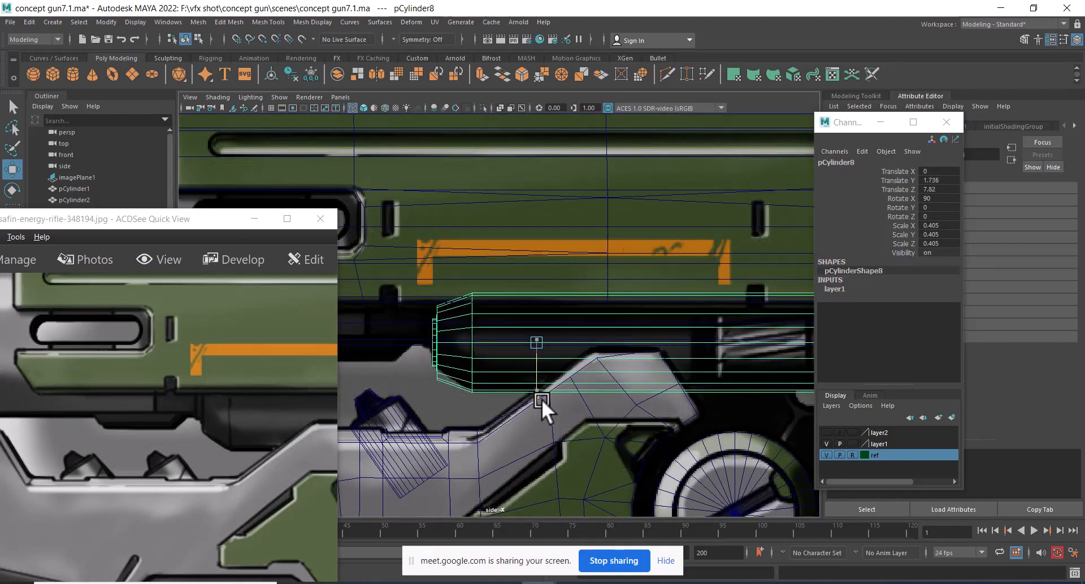
- Select the cylinder's front-end vertices and scale them inward for a steeper taper, then return to object mode
scroll(455, 390, "up", 1)
right_click_drag(477, 287, 421, 288)
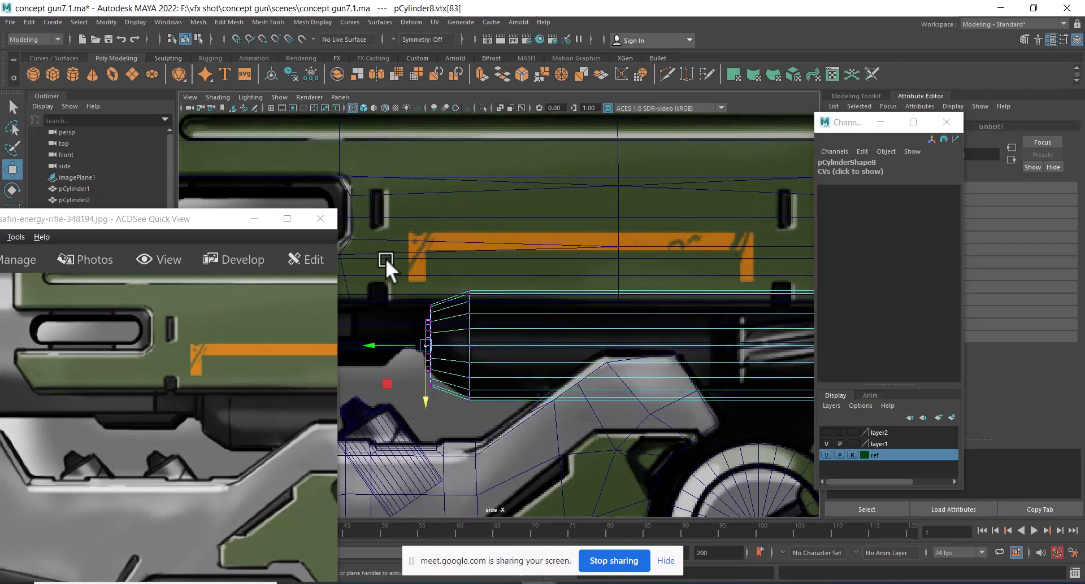
left_click_drag(386, 258, 446, 409)
key("r")
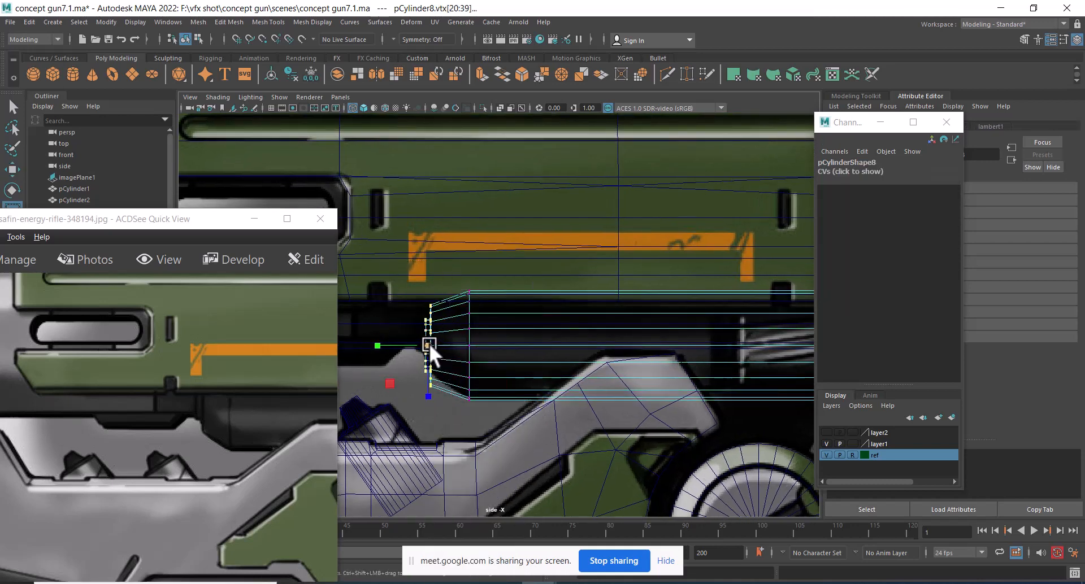
left_click_drag(427, 344, 415, 368)
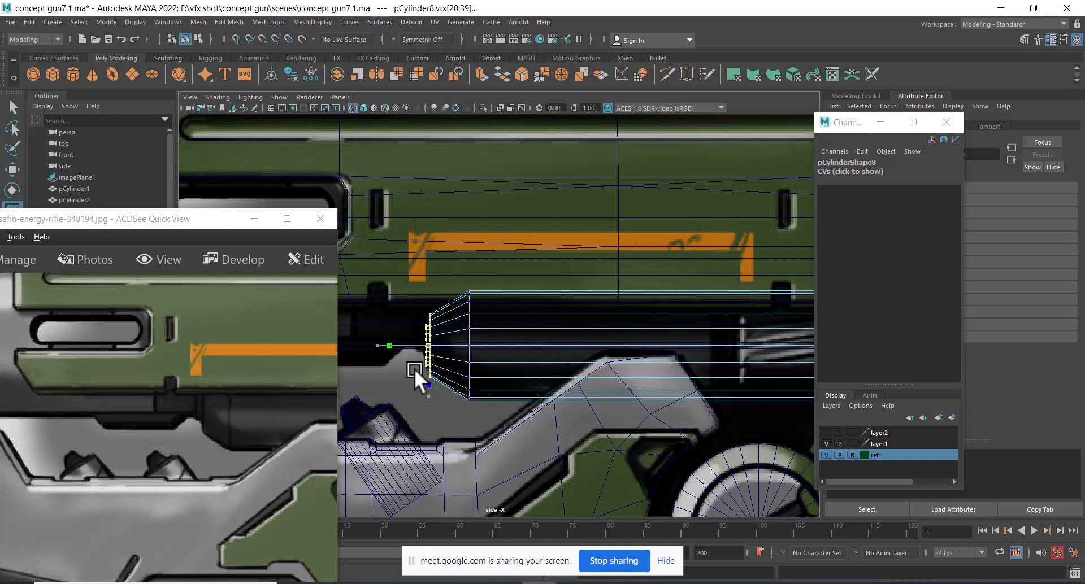
key("w")
middle_click_drag(579, 333, 514, 285, "alt")
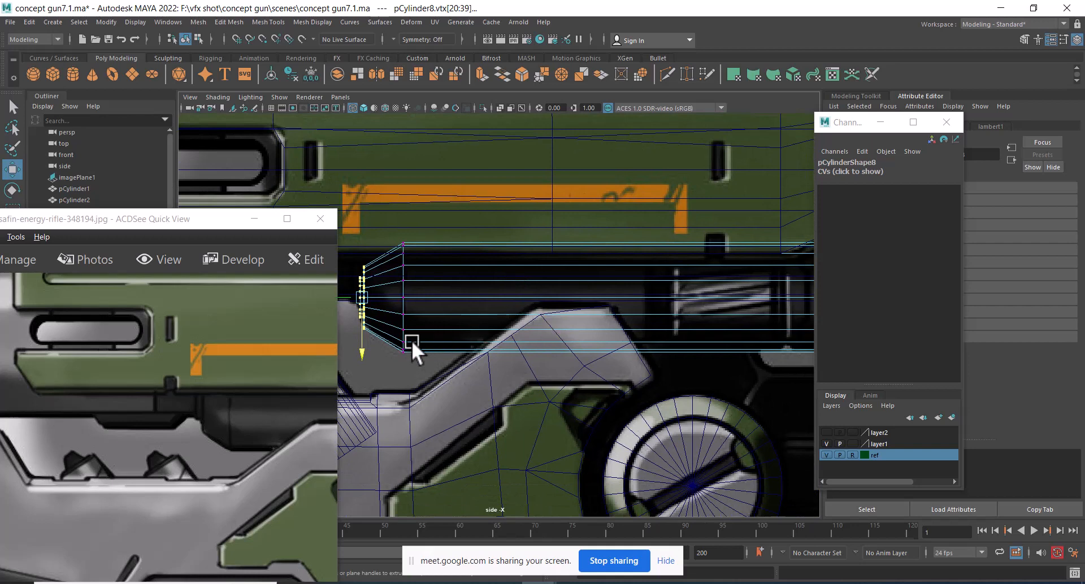
middle_click_drag(434, 326, 505, 320, "alt")
scroll(504, 325, "up", 2)
right_click_drag(507, 281, 549, 251)
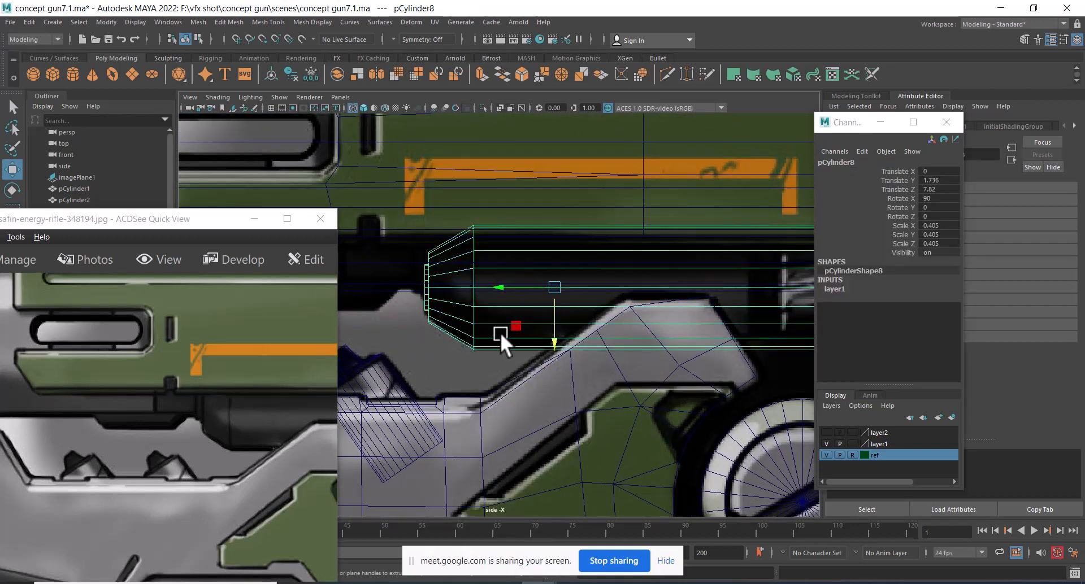
- Compare with the reference image, scale the whole cylinder uniformly to 0.473, and reposition it at Translate Y 1.8 and Z 7.753
left_click_drag(288, 415, 169, 400)
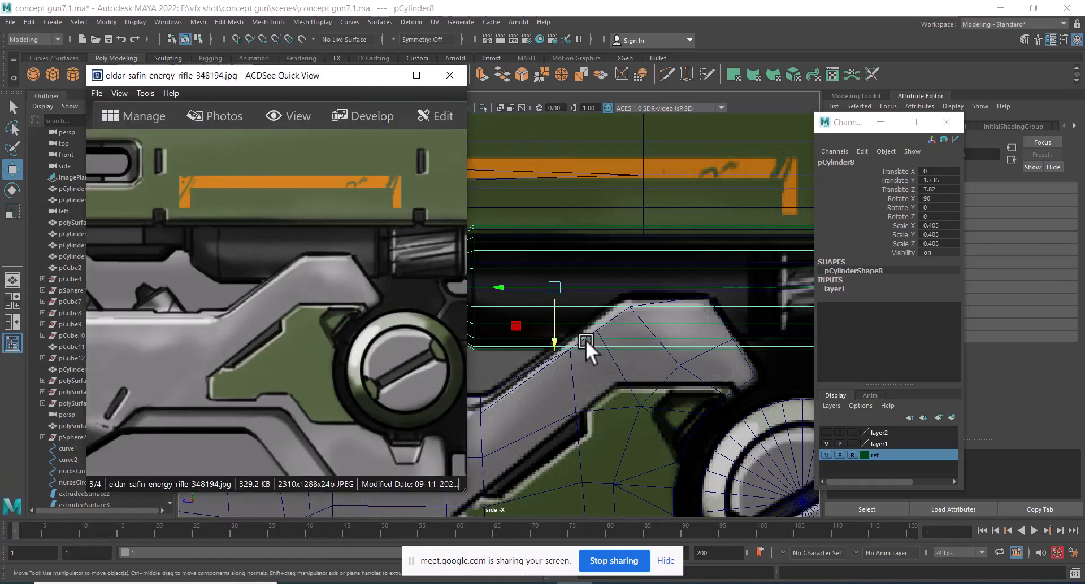
middle_click_drag(586, 340, 680, 338, "alt")
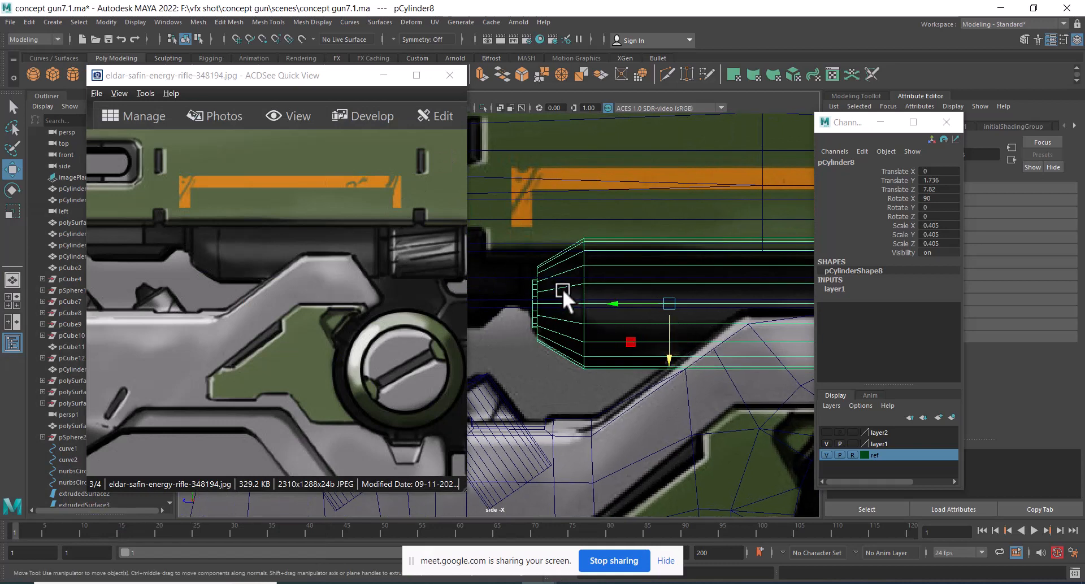
key("r")
left_click_drag(679, 298, 773, 242)
key("w")
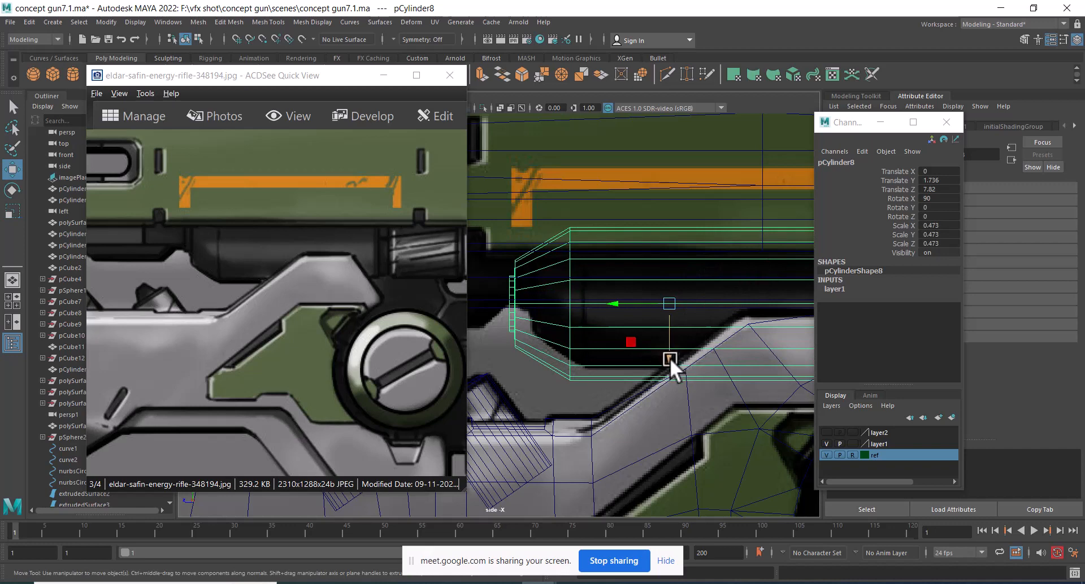
left_click_drag(670, 358, 680, 344)
left_click_drag(620, 290, 631, 290)
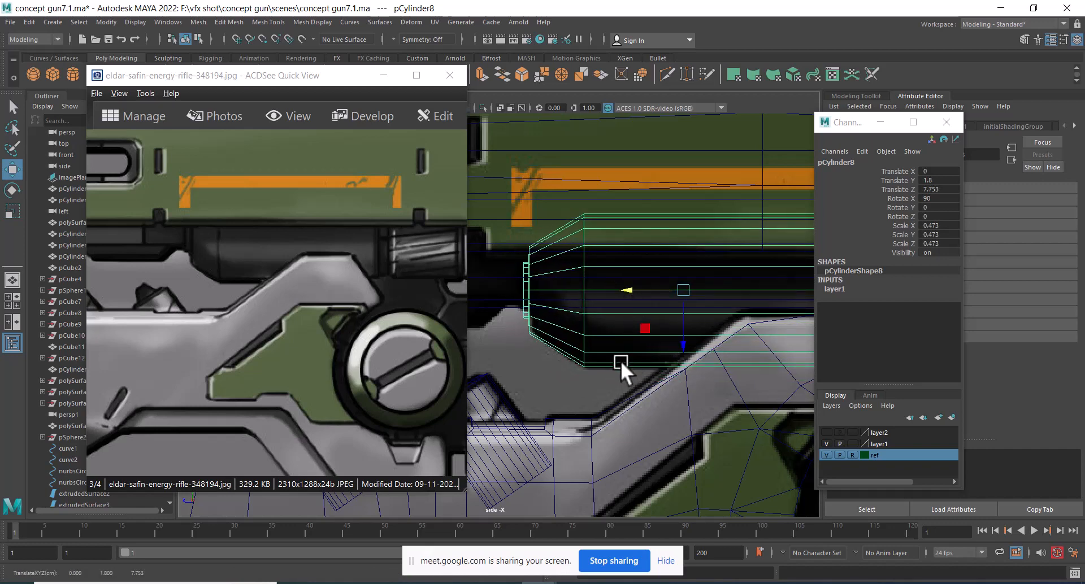
- Select the cylinder's rear-end vertices and move them forward so the body ends just before the ribbed section in the reference
middle_click_drag(621, 360, 456, 323, "alt")
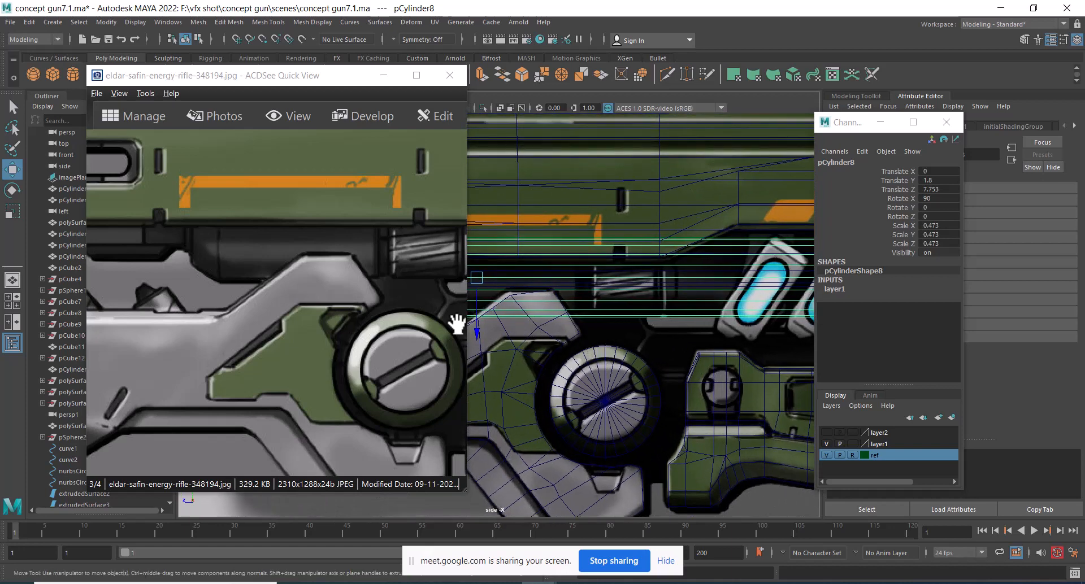
scroll(647, 285, "down", 4)
scroll(622, 317, "up", 1)
right_click_drag(632, 272, 522, 242)
left_click_drag(689, 214, 775, 326)
scroll(700, 259, "up", 1)
middle_click_drag(746, 292, 523, 281)
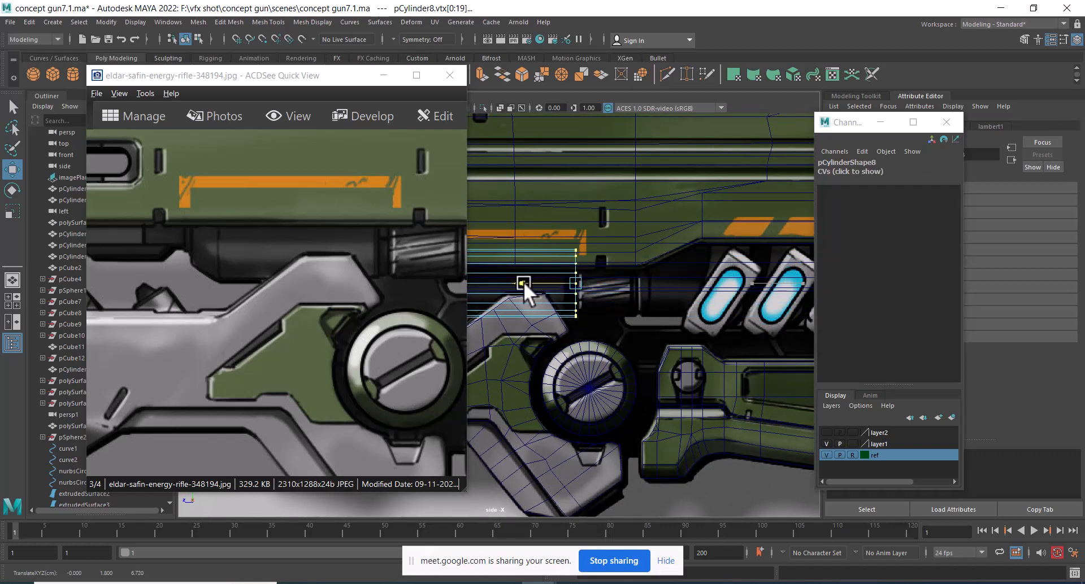
scroll(645, 374, "up", 5)
scroll(673, 350, "up", 1)
middle_click_drag(678, 279, 679, 306, "alt")
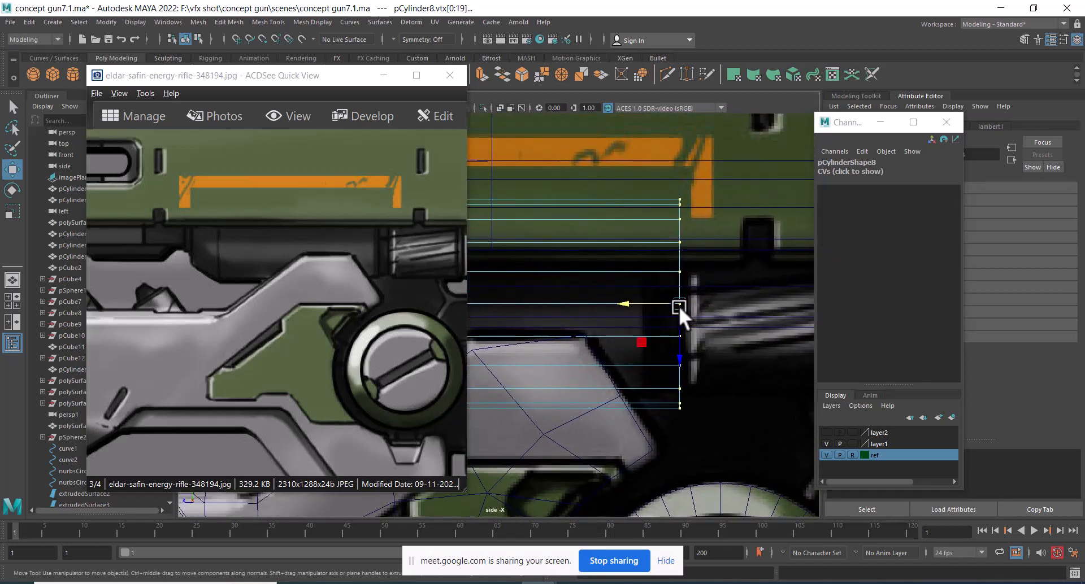
scroll(671, 343, "up", 3)
left_click_drag(666, 300, 621, 300)
- Extrude only the cylinder's rear cap faces with a 0.04 offset and about 0.04 Local Translate Z, working in the full-screen viewport
right_click(622, 192)
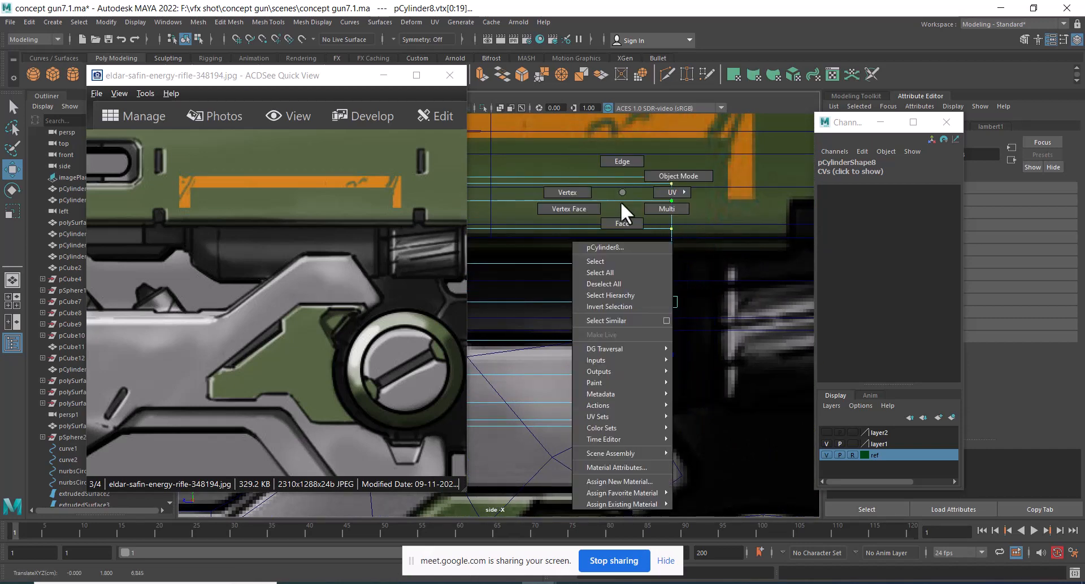
right_click_drag(620, 202, 621, 223)
left_click_drag(727, 146, 657, 499)
left_click_drag(614, 138, 613, 377, "ctrl")
right_click_drag(621, 224, 614, 254, "shift")
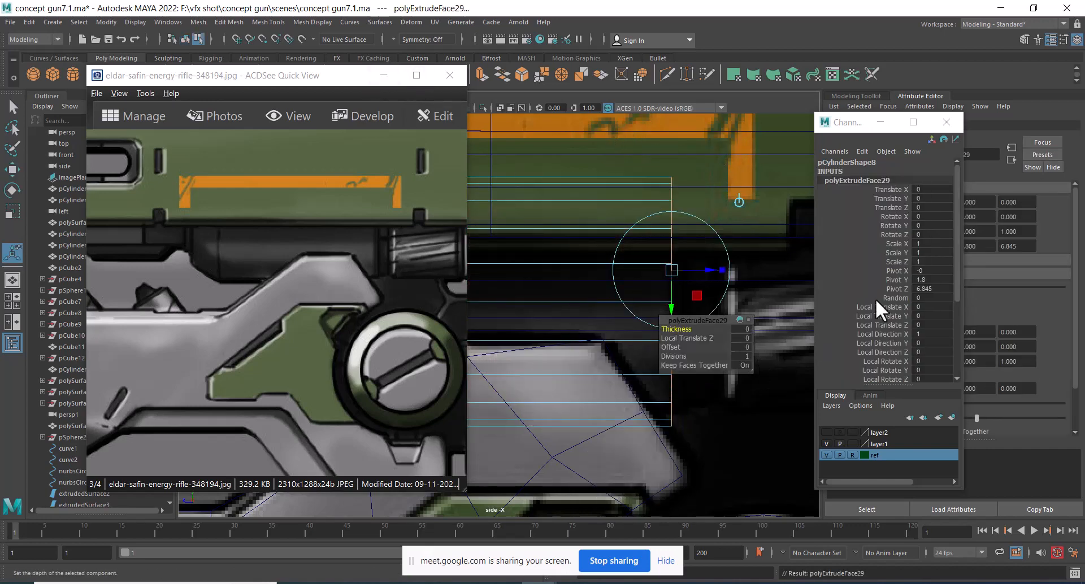
left_click(945, 122)
scroll(744, 410, "up", 2)
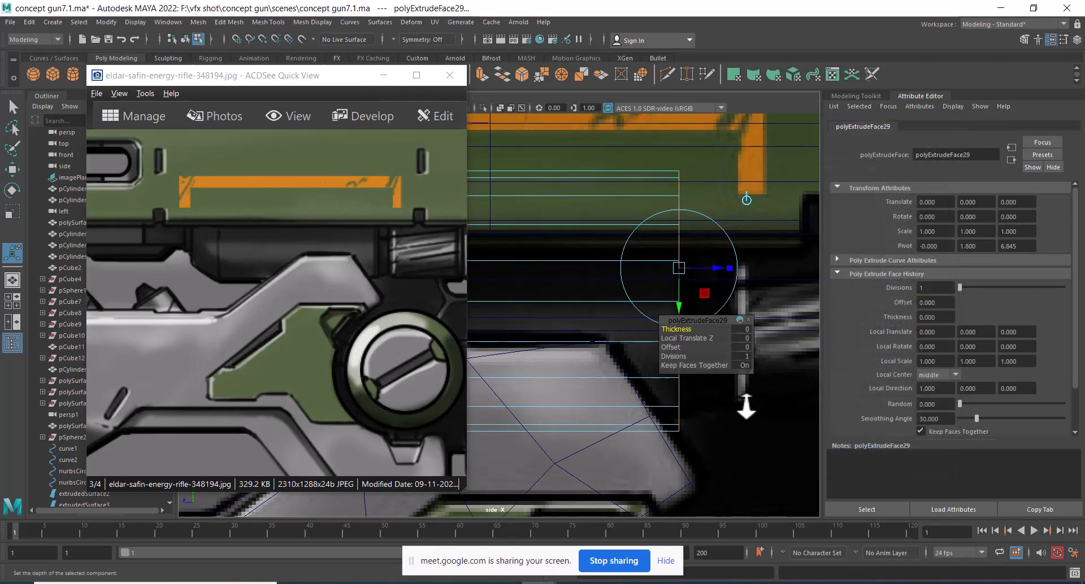
key("ctrl+space")
middle_click_drag(919, 357, 826, 396, "alt")
scroll(825, 395, "up", 1)
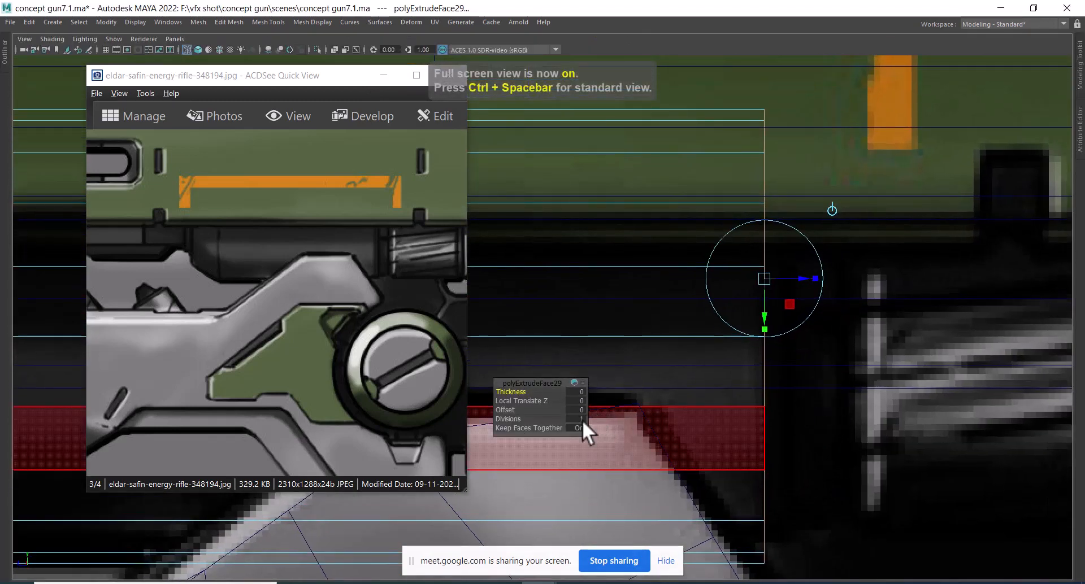
mouse_move(526, 400)
left_mouse_down()
mouse_move(545, 400)
mouse_move(510, 412)
left_mouse_up()
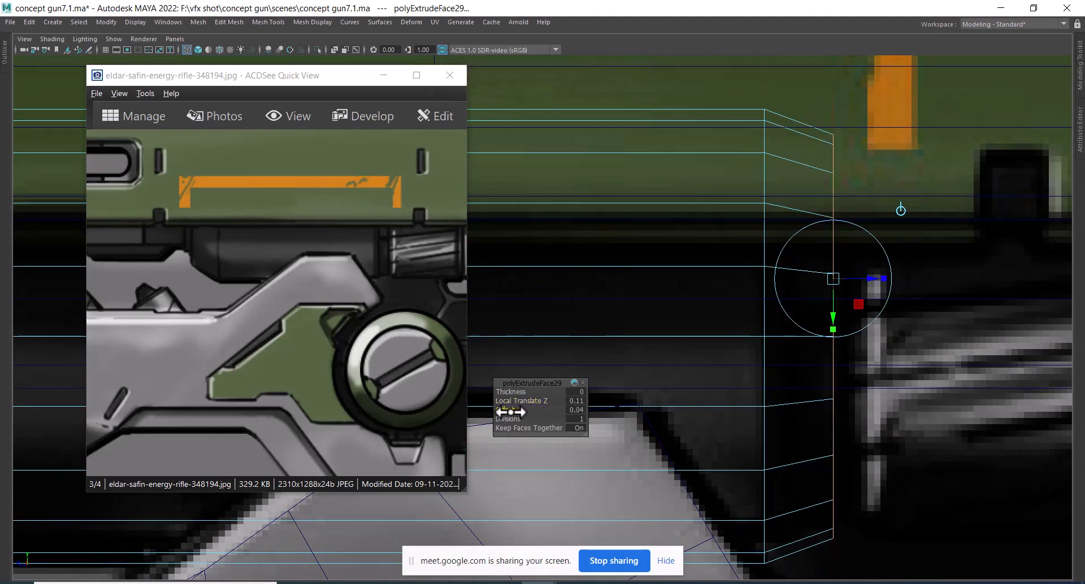
left_click_drag(873, 279, 826, 282)
right_click_drag(730, 277, 855, 191)
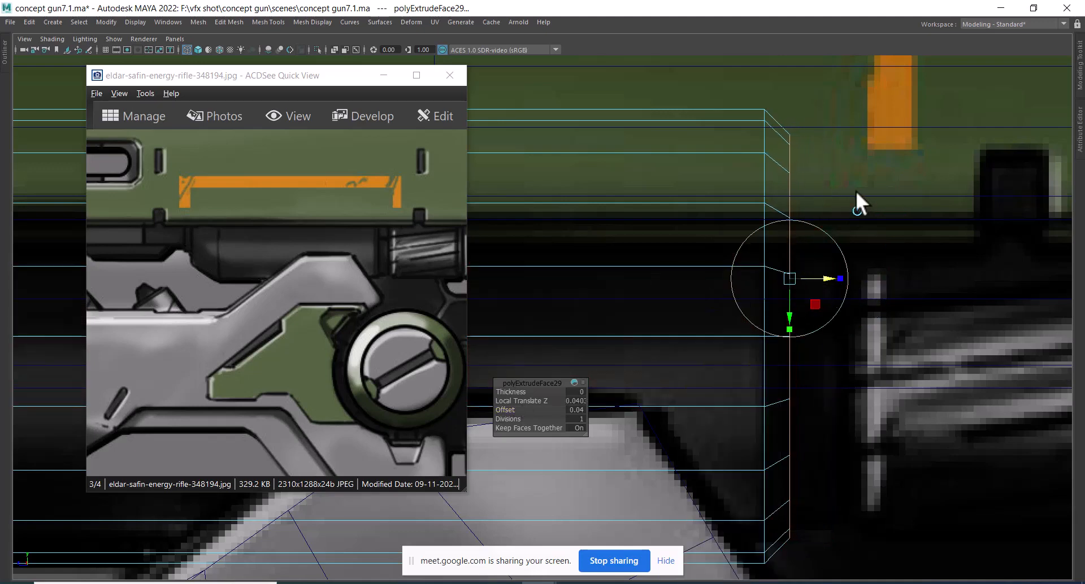
- Compare the ribbed section with the reference image, then duplicate the cylinder and move the copy backward over that section
scroll(783, 408, "down", 10)
scroll(799, 346, "up", 5)
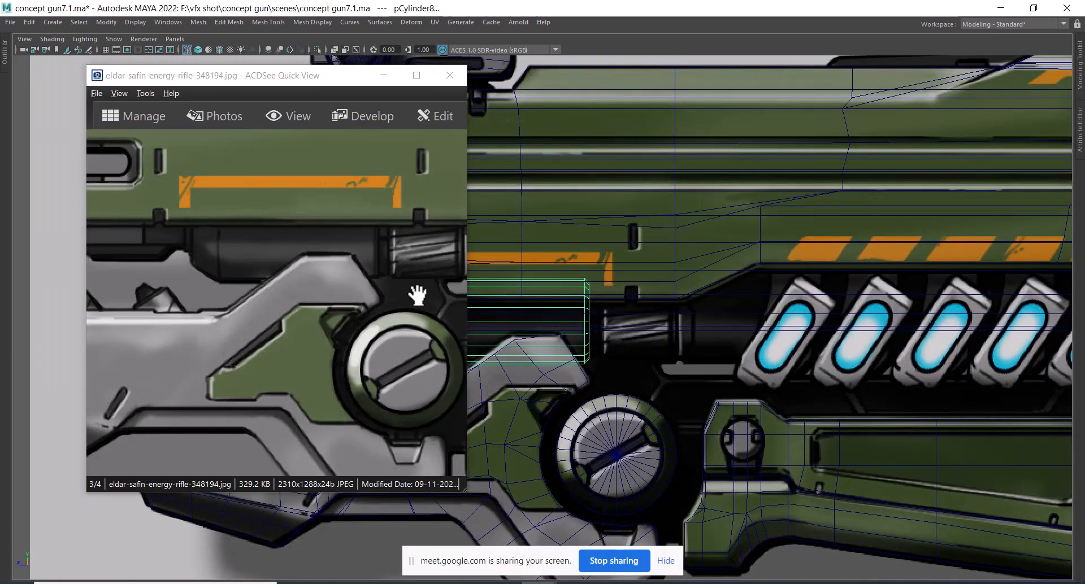
left_click_drag(381, 273, 266, 280)
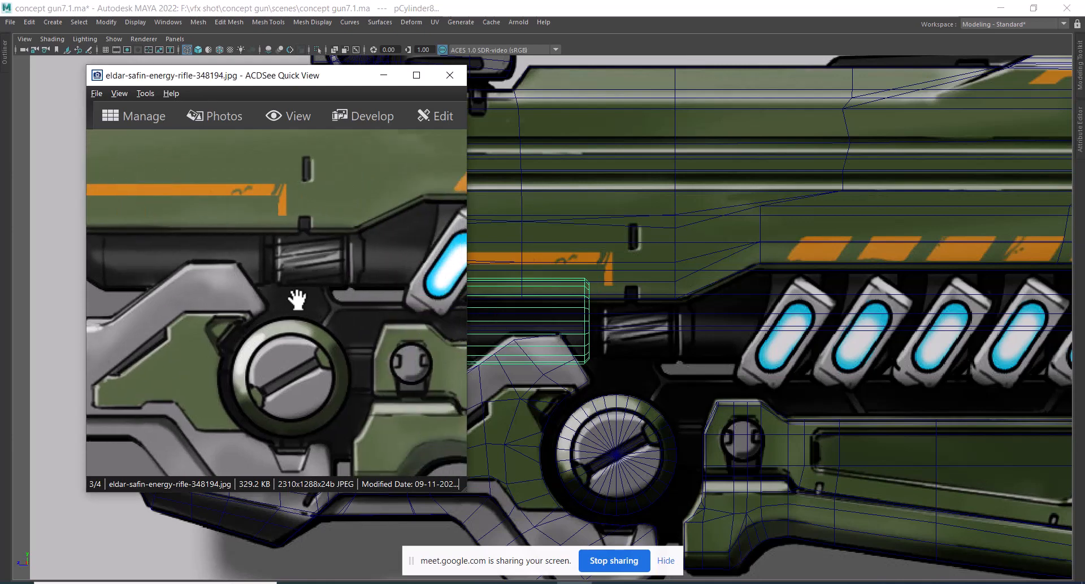
scroll(632, 333, "up", 2)
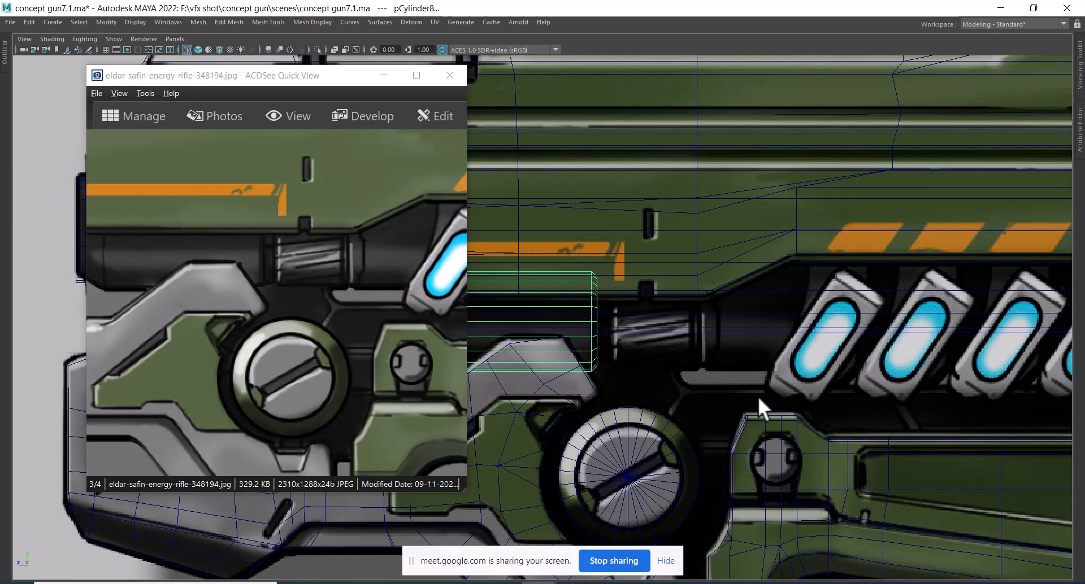
scroll(685, 345, "up", 2)
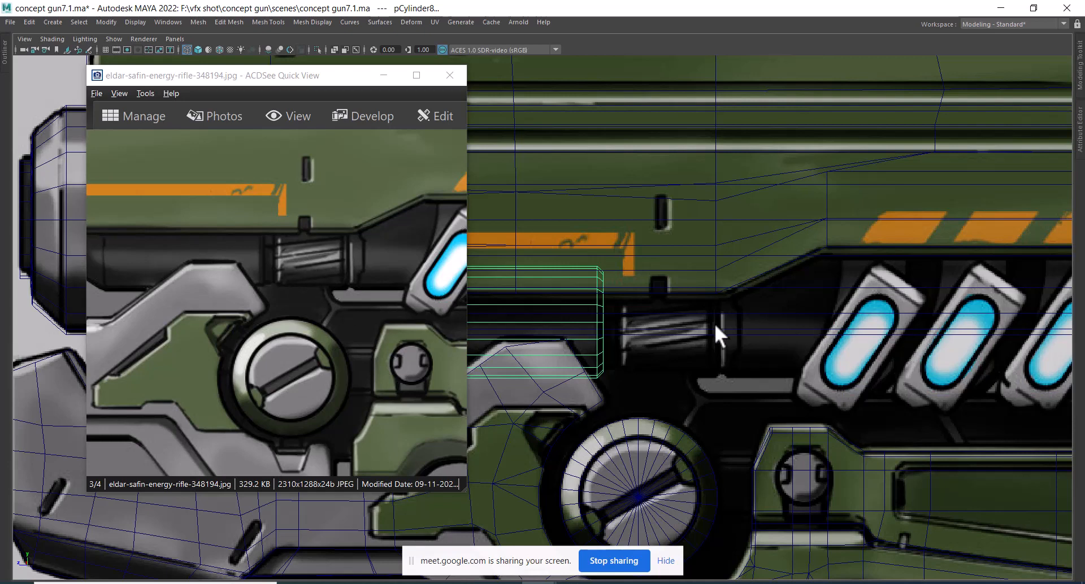
middle_click_drag(715, 325, 806, 317, "alt")
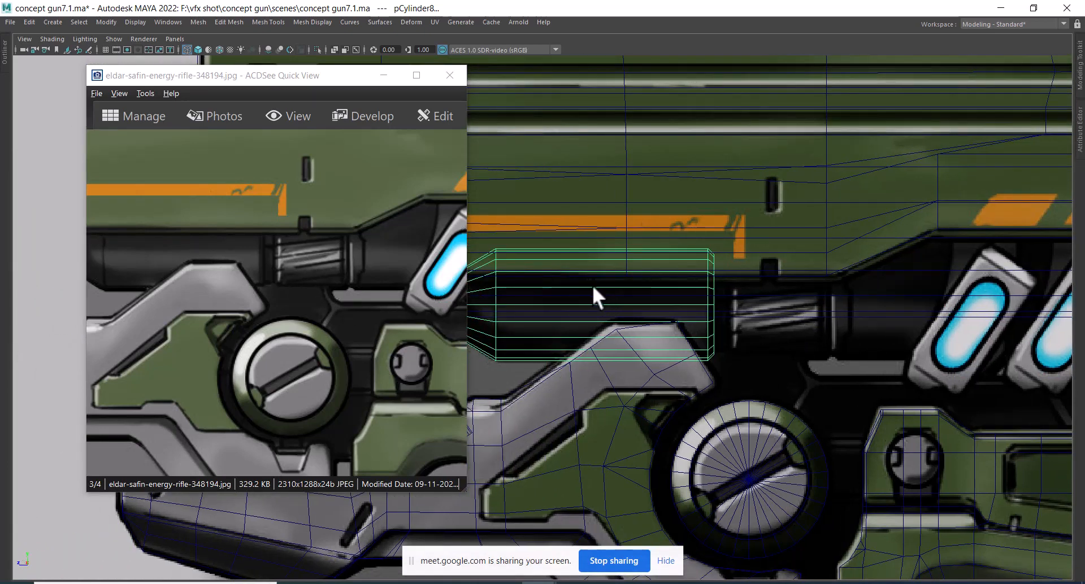
key("w")
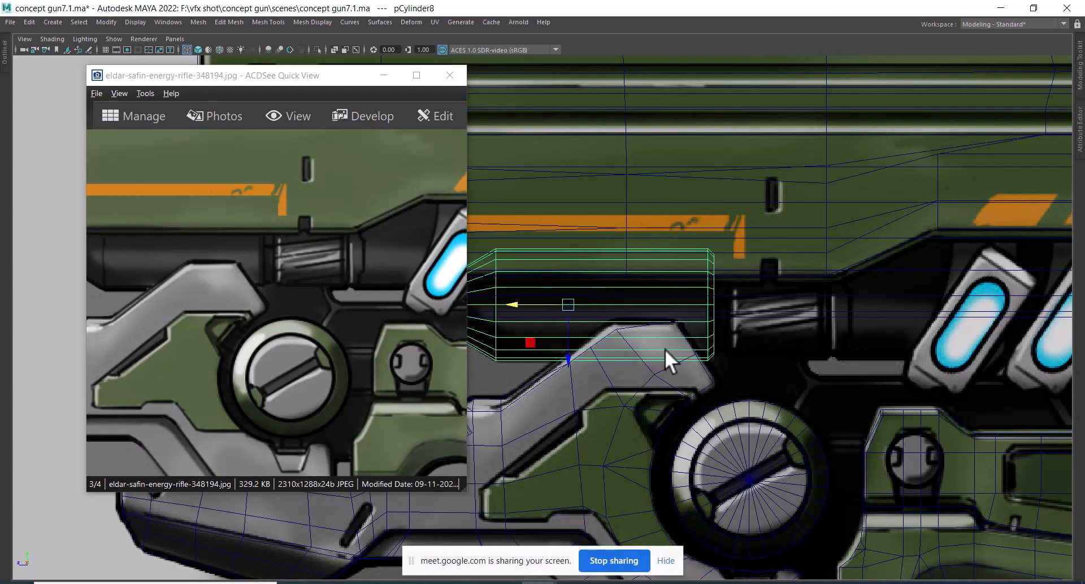
key("ctrl+d")
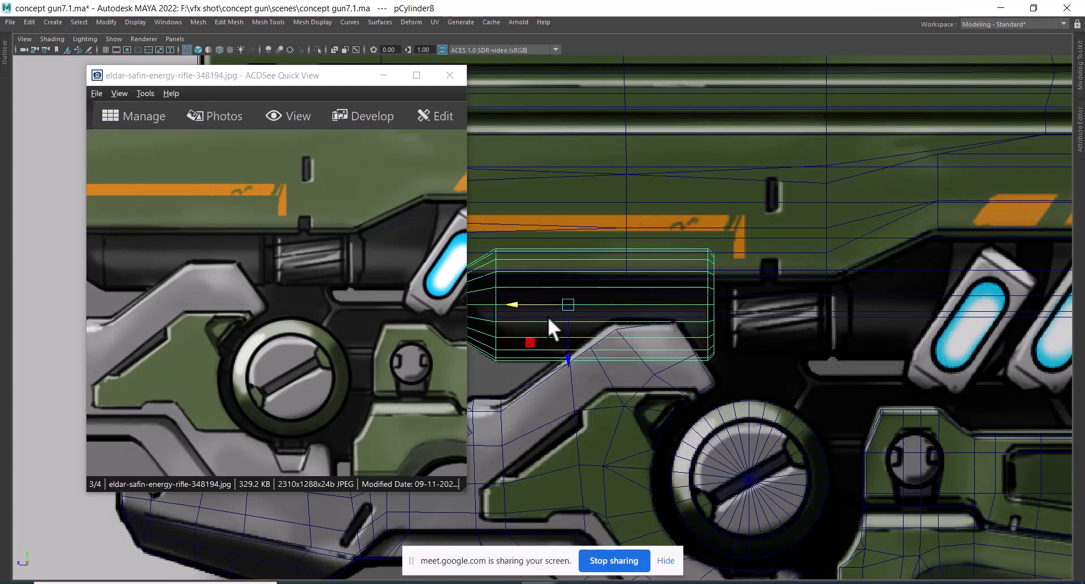
left_click_drag(530, 306, 670, 304)
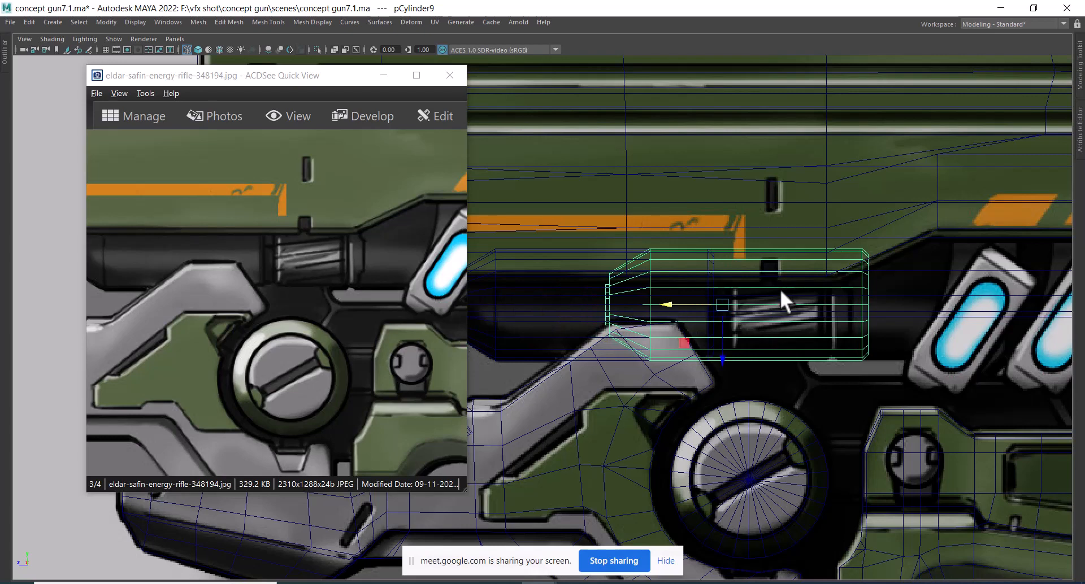
- Select the tapered front-end faces of the duplicated cylinder and delete them
right_click_drag(790, 269, 793, 294)
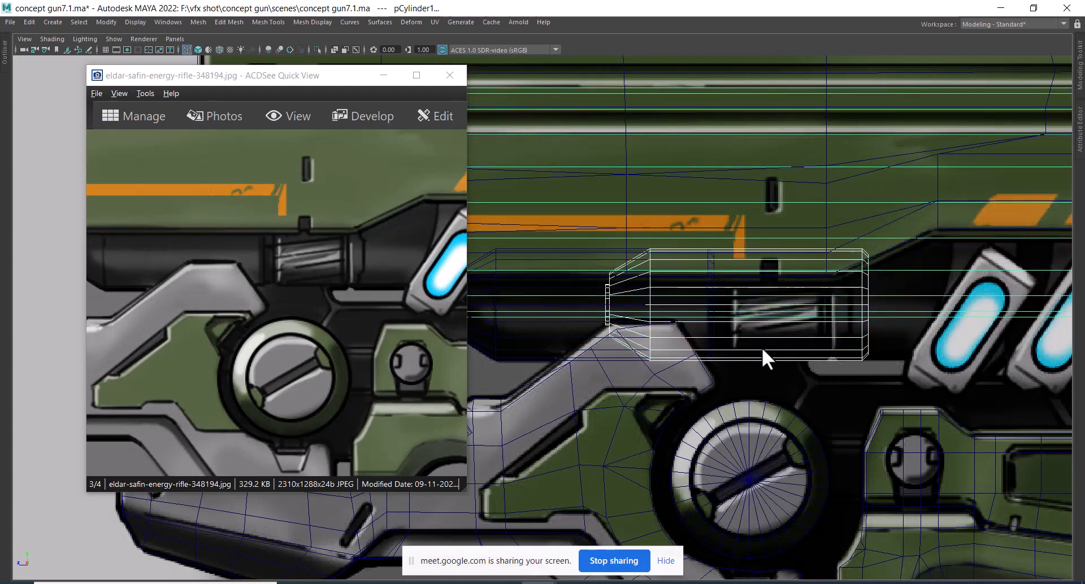
right_click_drag(763, 347, 762, 321)
left_click_drag(542, 225, 626, 382)
key("Delete")
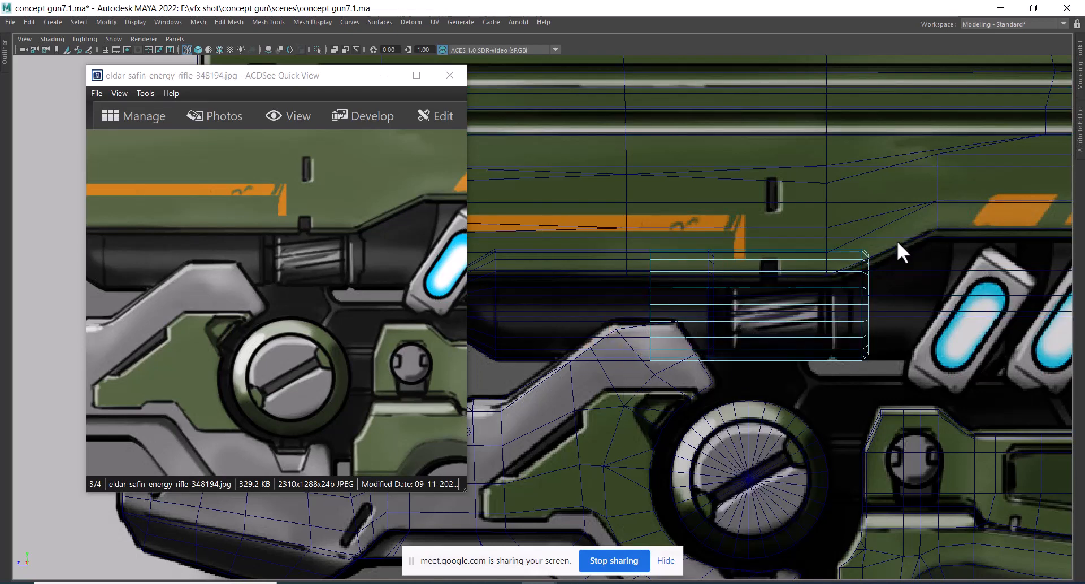
right_click_drag(894, 239, 931, 276, "alt")
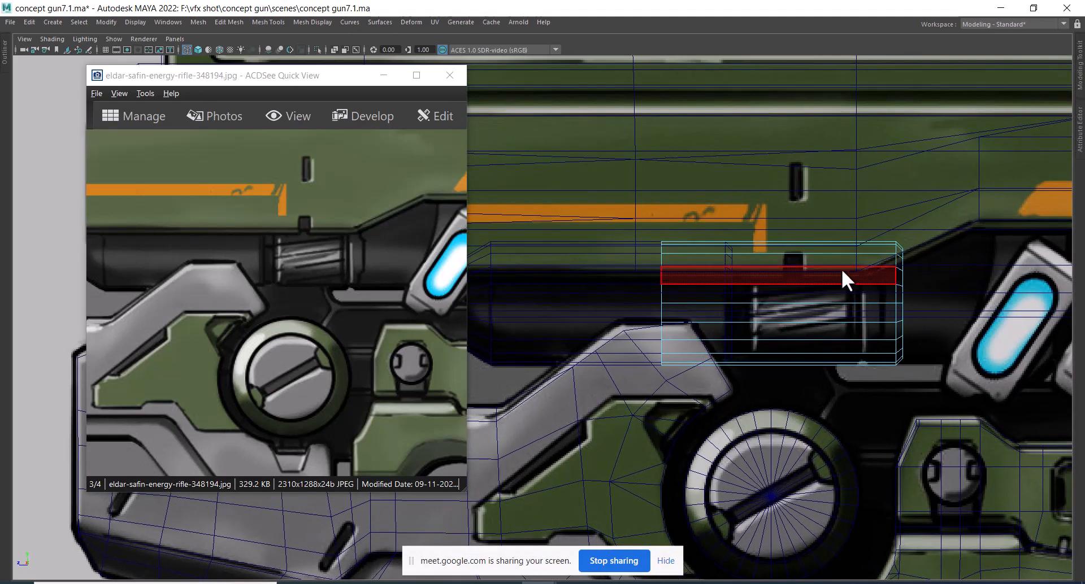
- Fill the hole at the duplicated cylinder's open front end and move that edge loop backward to the start of the ribbed section
left_click(849, 353)
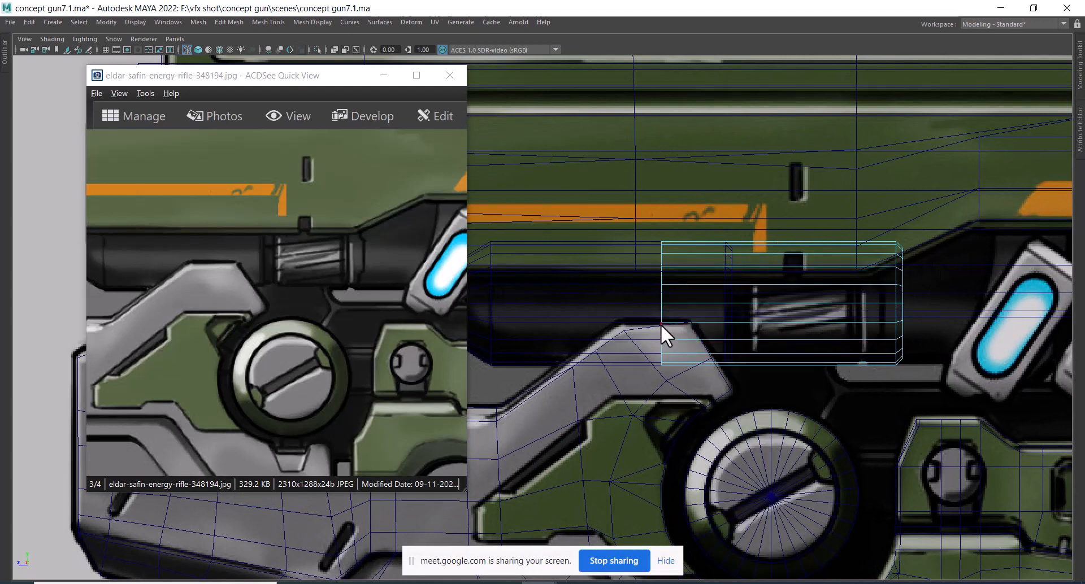
double_click(662, 310)
right_click(712, 284, "shift")
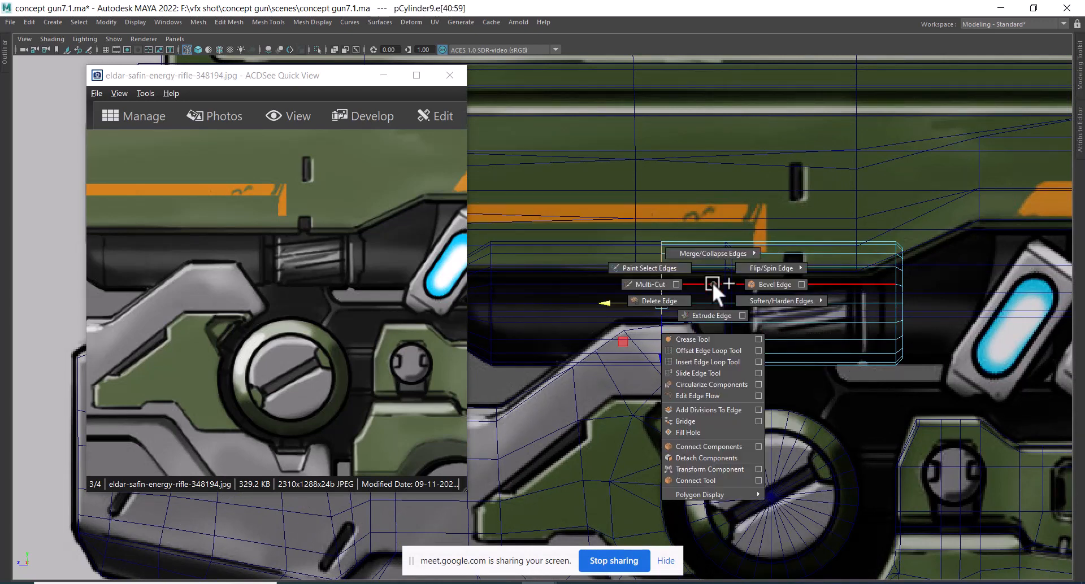
left_click(712, 432)
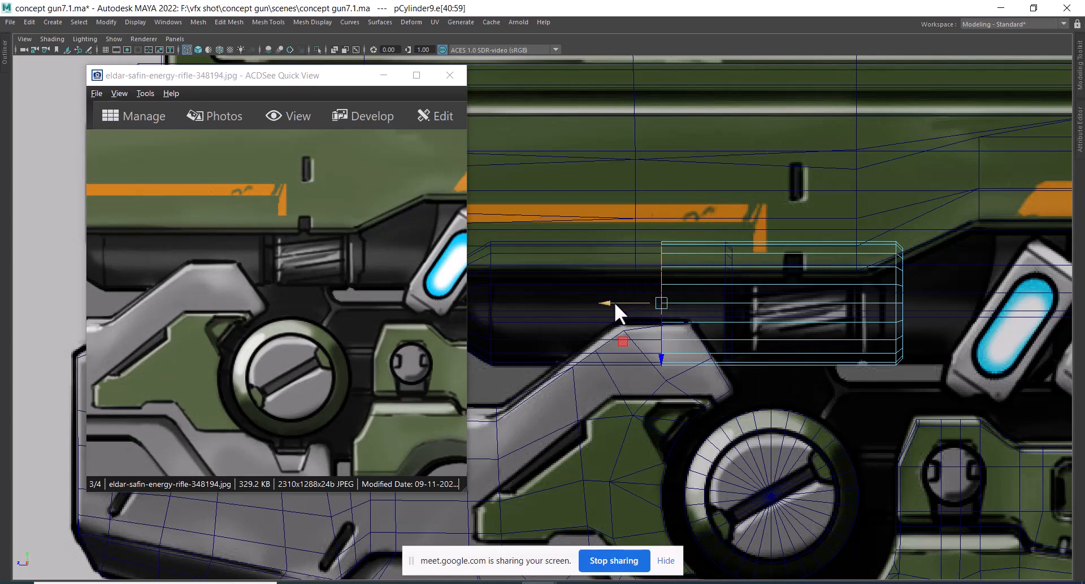
left_click_drag(707, 303, 704, 303)
- Move the duplicated cylinder's rear-end vertices forward to shorten it to the ribbed section, and return to object mode
right_click_drag(875, 267, 761, 267)
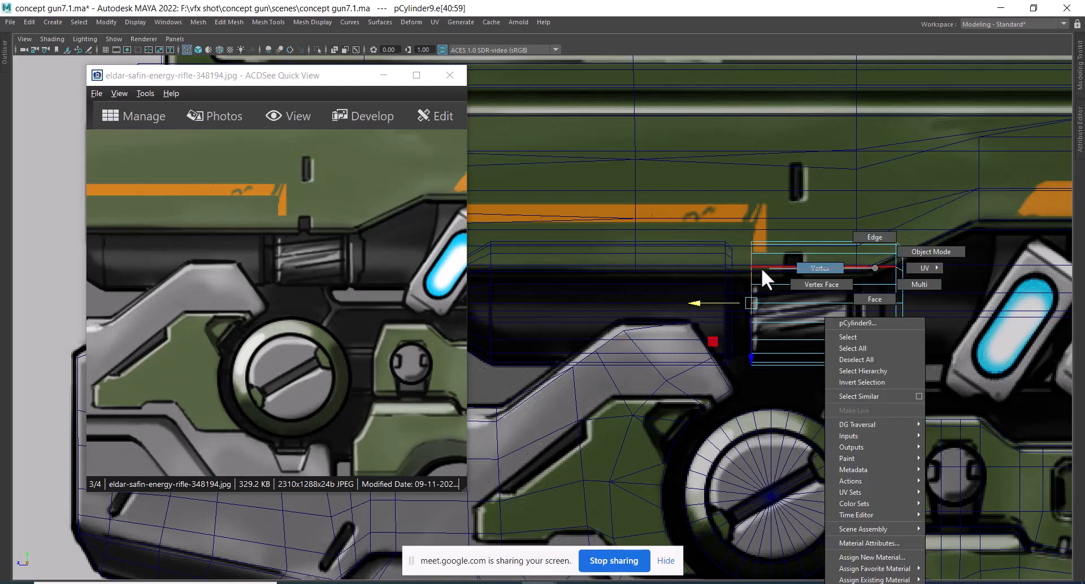
left_click_drag(962, 198, 870, 362)
left_click_drag(856, 302, 804, 309)
scroll(838, 347, "up", 2)
right_click_drag(832, 318, 892, 255)
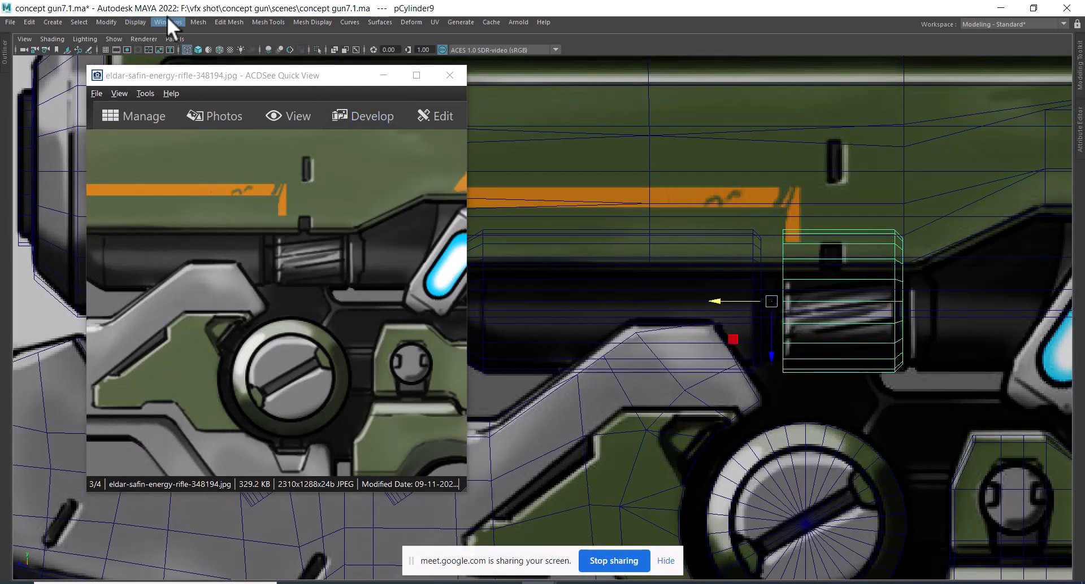
- Center the short cylinder's pivot, move it down onto the ribbed section of the reference and scale it down uniformly
left_click(107, 22)
left_click(131, 104)
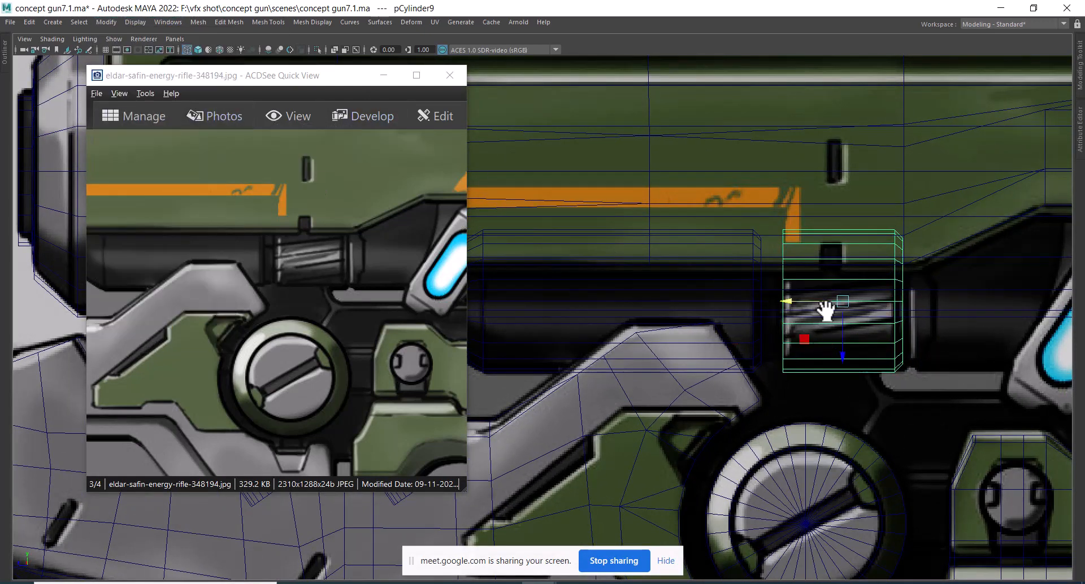
middle_click_drag(824, 307, 787, 414, "alt")
left_click_drag(764, 350, 760, 405)
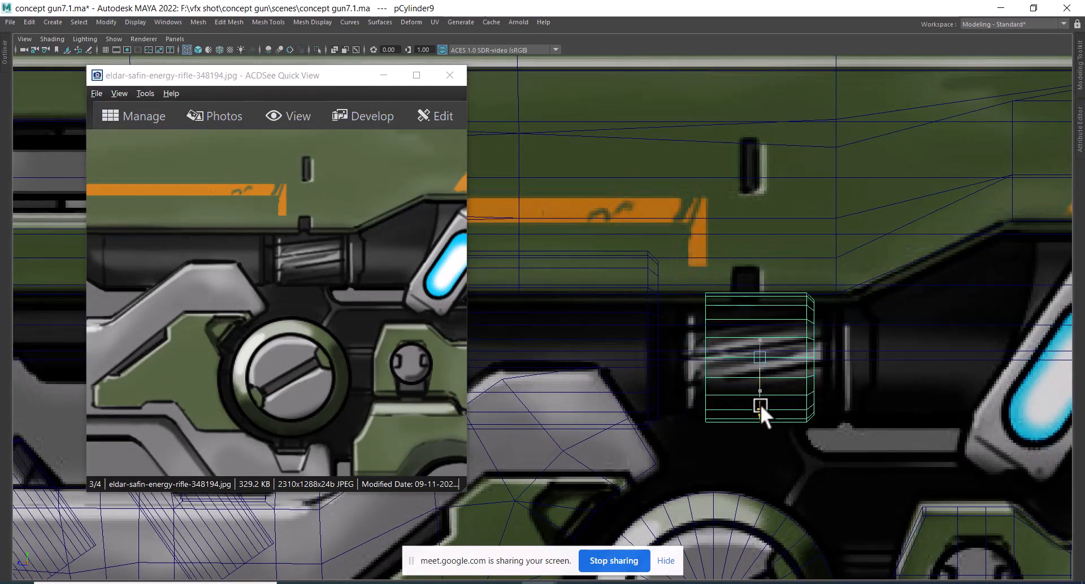
key("r")
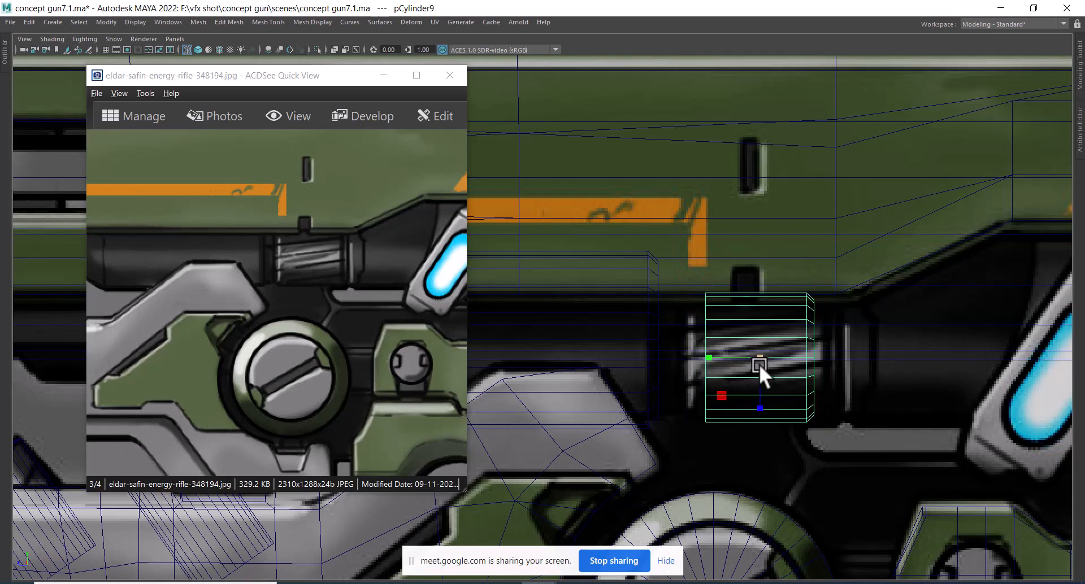
left_click_drag(758, 363, 686, 361)
mouse_move(785, 342)
left_mouse_down("alt")
mouse_move(823, 383)
mouse_move(833, 210)
mouse_move(890, 357)
mouse_move(730, 351)
left_mouse_up("alt")
middle_click_drag(730, 350, 571, 283, "alt")
right_click_drag(570, 282, 723, 316, "alt")
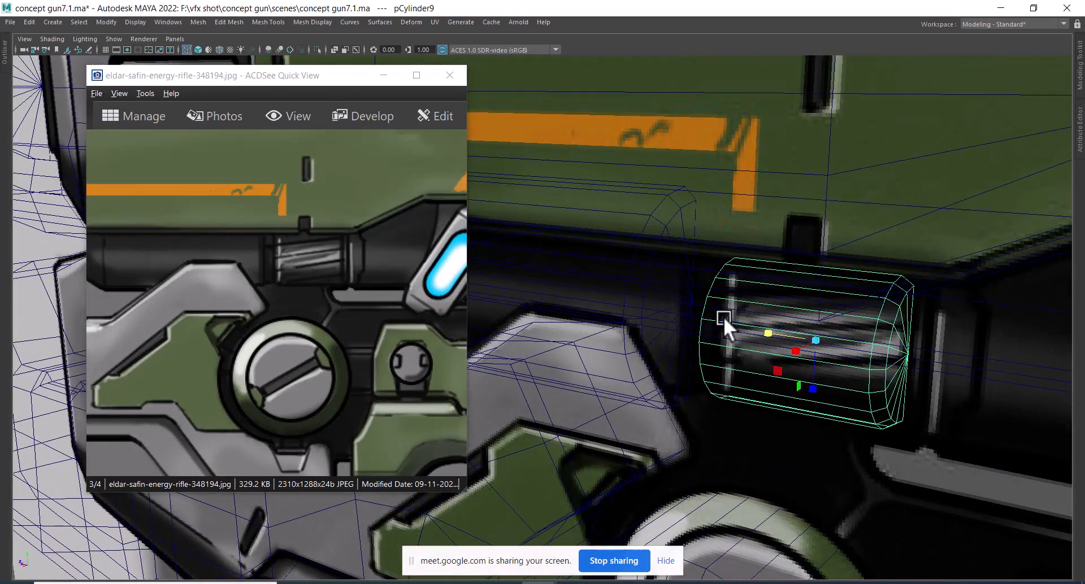
- Extrude the short cylinder's front cap face with a thickness of 0.04 and an offset of 0.02, working in shaded display
key("4")
key("5")
mouse_move(738, 313)
left_mouse_down("alt")
mouse_move(845, 324)
mouse_move(737, 358)
mouse_move(852, 334)
mouse_move(814, 340)
mouse_move(832, 320)
mouse_move(707, 330)
left_mouse_up("alt")
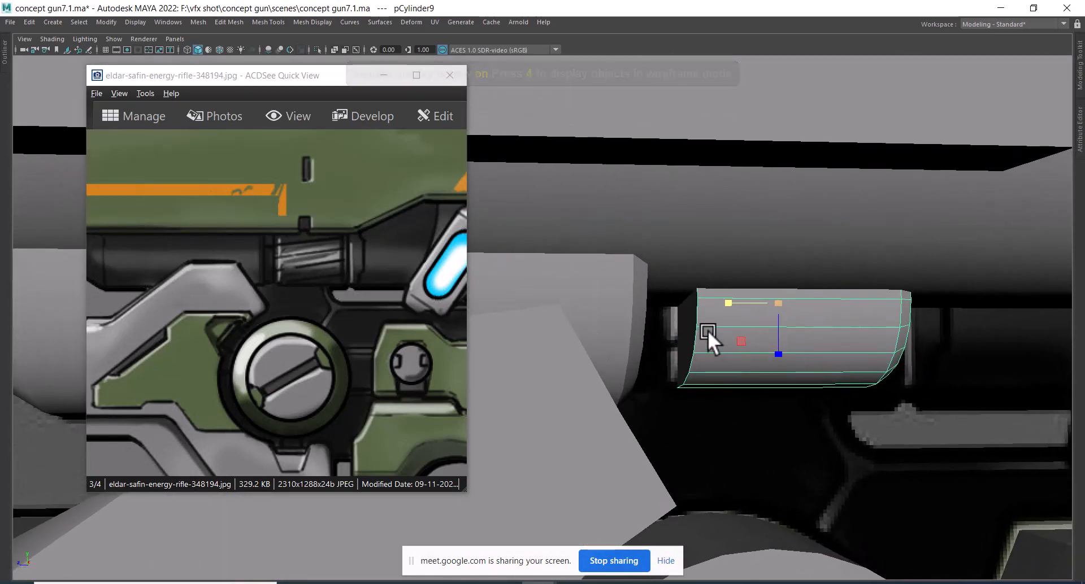
right_click_drag(698, 317, 698, 337)
left_click(750, 305)
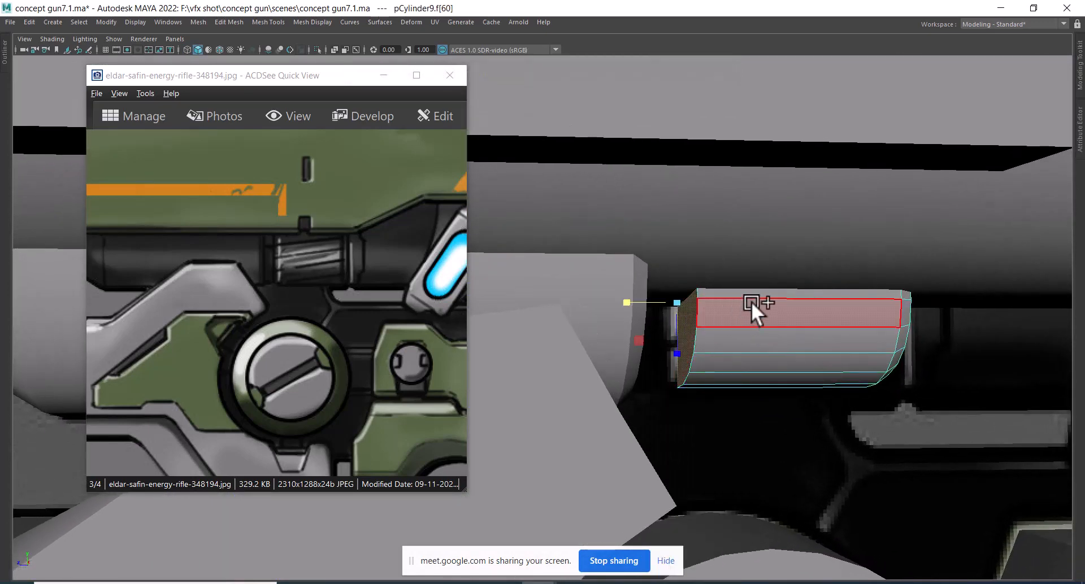
right_click_drag(752, 303, 752, 327, "shift")
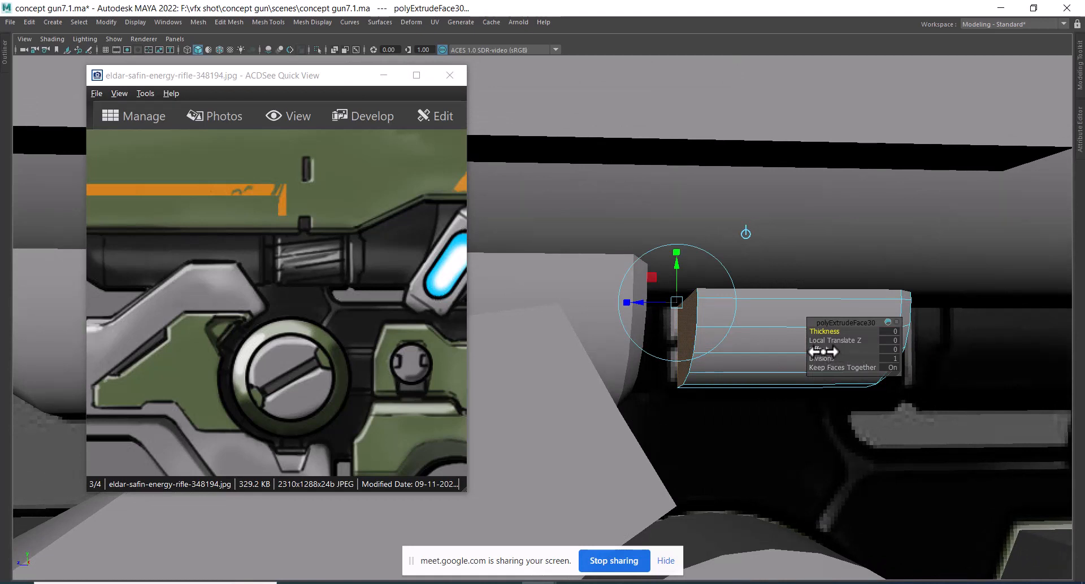
mouse_move(828, 339)
left_mouse_down()
mouse_move(838, 332)
mouse_move(820, 347)
left_mouse_up()
scroll(747, 364, "up", 1)
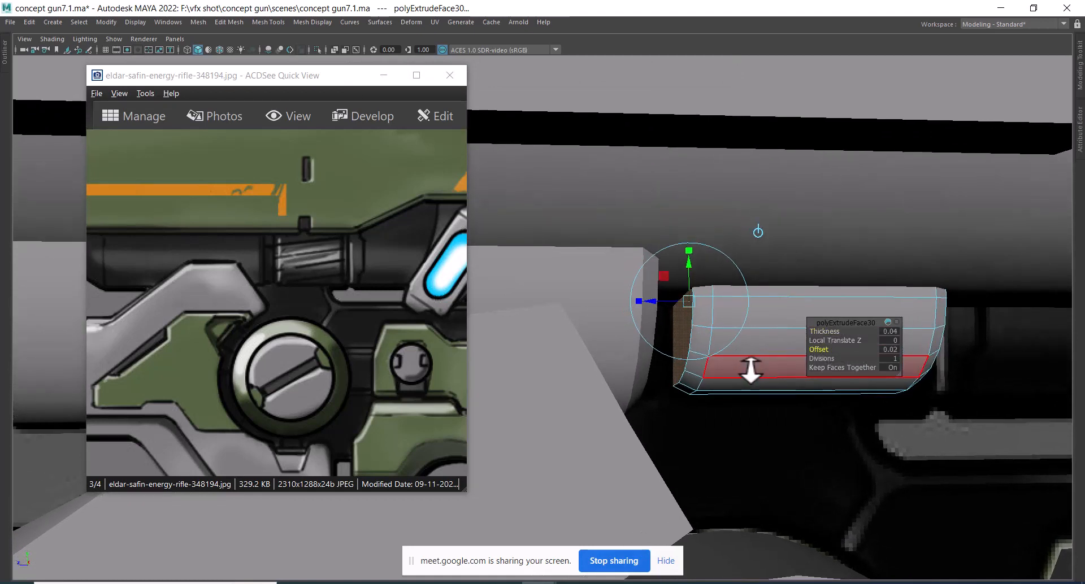
key("w")
scroll(763, 344, "up", 1)
left_click_drag(764, 343, 772, 371, "alt")
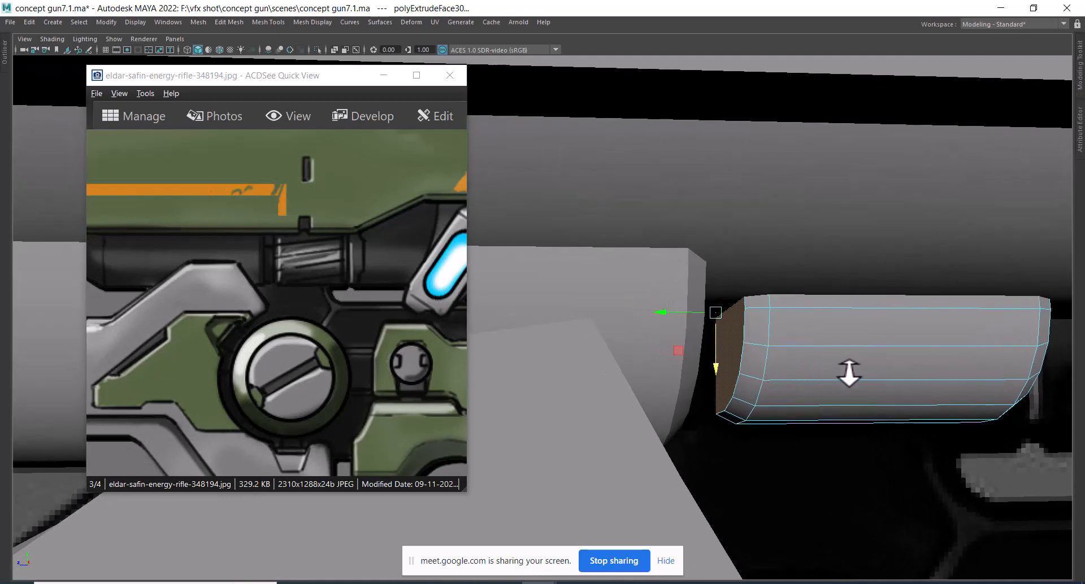
left_click_drag(849, 373, 790, 351, "alt")
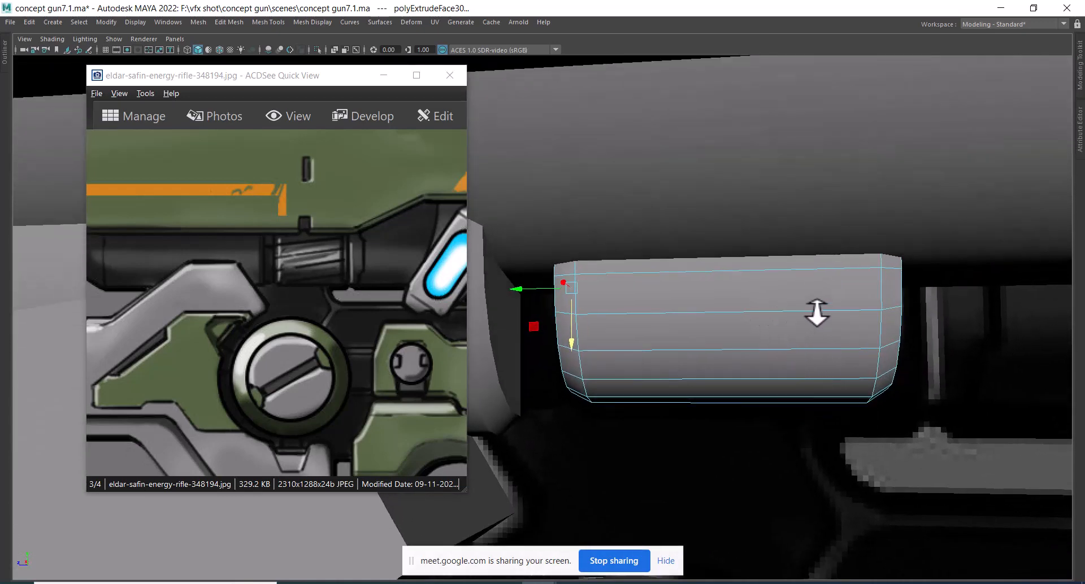
left_click_drag(797, 314, 823, 327, "alt")
- Return the short cylinder to object mode and hide all unselected objects to isolate it
key("F8")
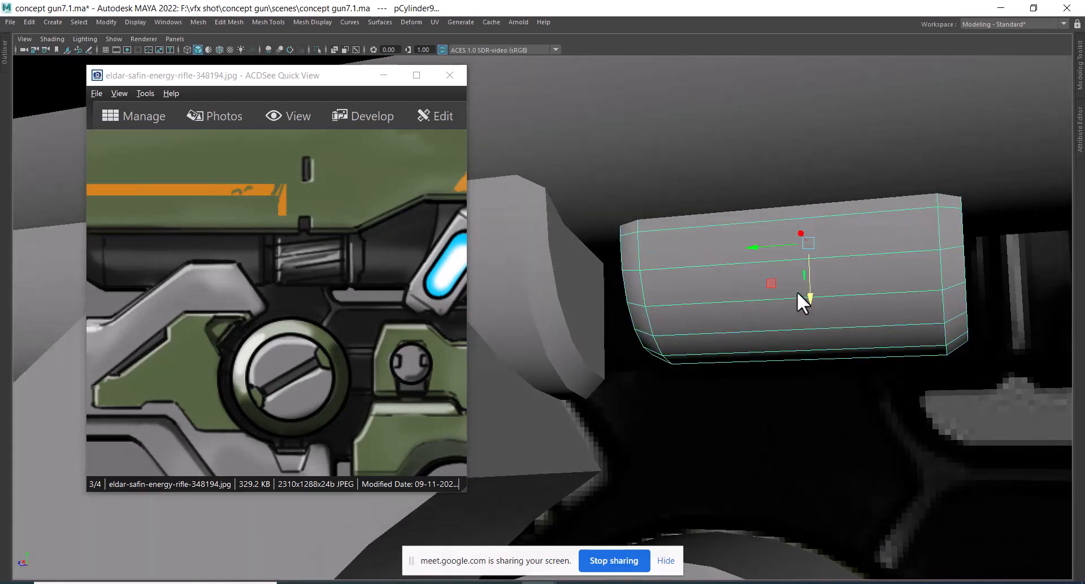
key("alt+h")
left_click_drag(797, 291, 853, 328, "alt")
middle_click_drag(902, 261, 743, 258, "alt")
right_click_drag(741, 259, 813, 250, "alt")
- Replace the front cap face by deleting it, extruding its border edge loop and merging the new vertices to the center
right_click_drag(813, 249, 812, 286)
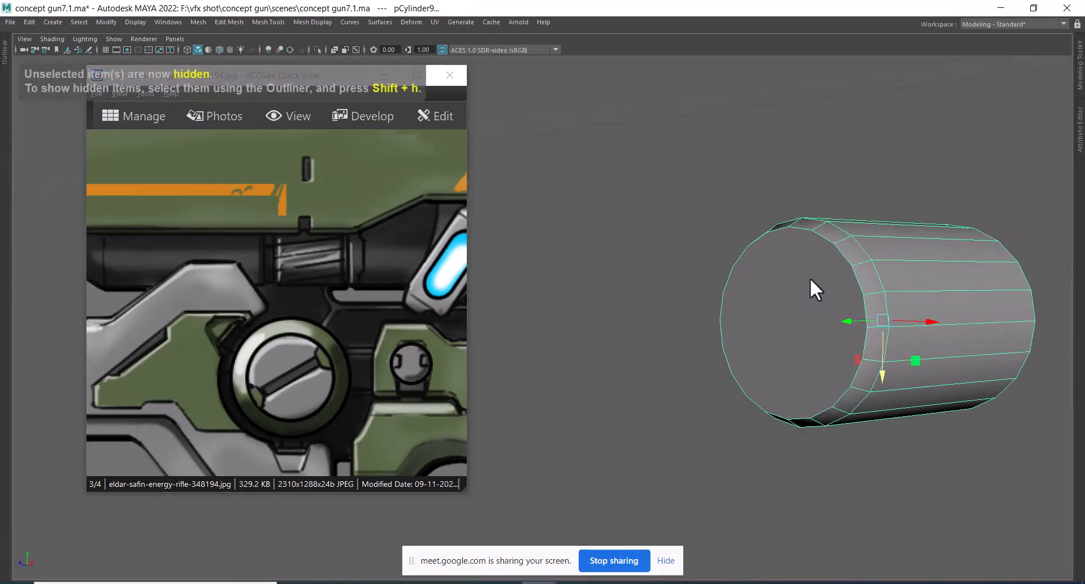
left_click(795, 311)
double_click(843, 248)
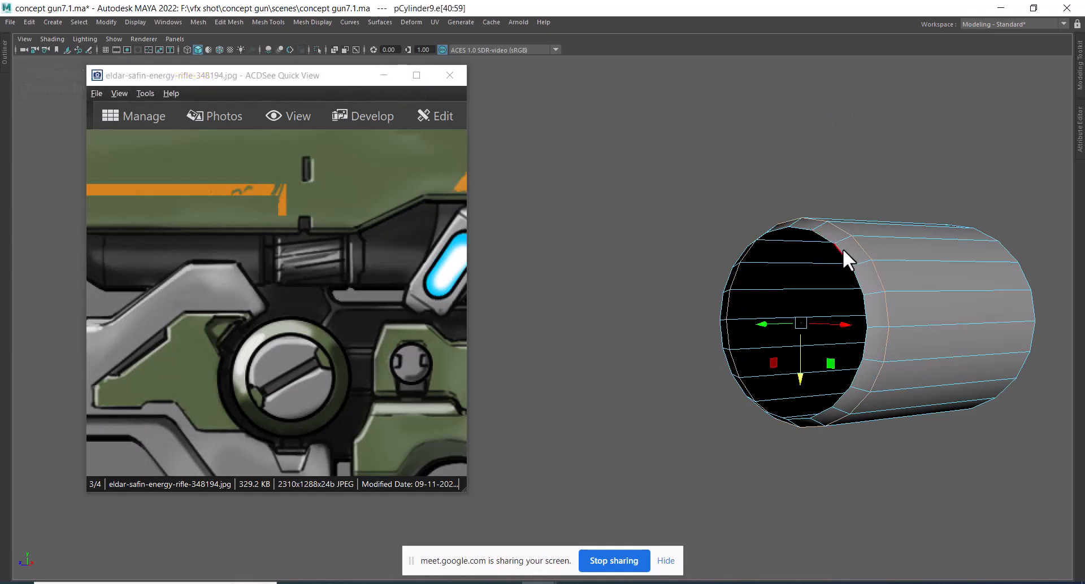
right_click_drag(747, 154, 746, 186, "shift")
right_click_drag(638, 299, 632, 198, "shift")
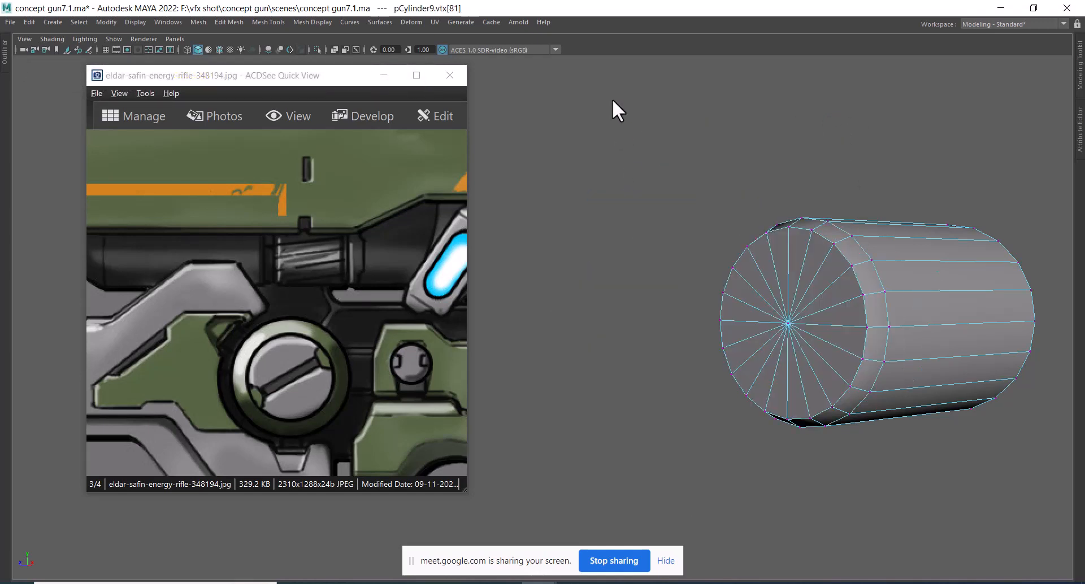
right_click_drag(848, 304, 851, 266)
left_click_drag(901, 296, 772, 285, "alt")
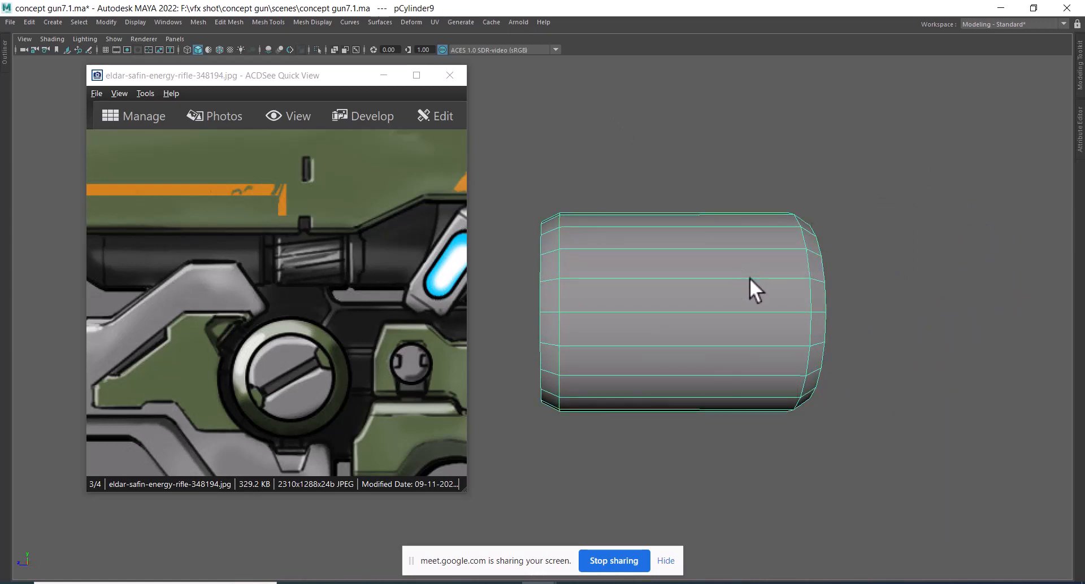
- In the side view, move the front cap vertices backward and the rear cap vertices forward to narrow both end bevels
key("space")
left_click_drag(775, 286, 815, 287)
right_click_drag(775, 314, 852, 354, "alt")
middle_click_drag(852, 353, 739, 273, "alt")
right_click_drag(739, 272, 675, 233, "alt")
left_click_drag(600, 150, 641, 405)
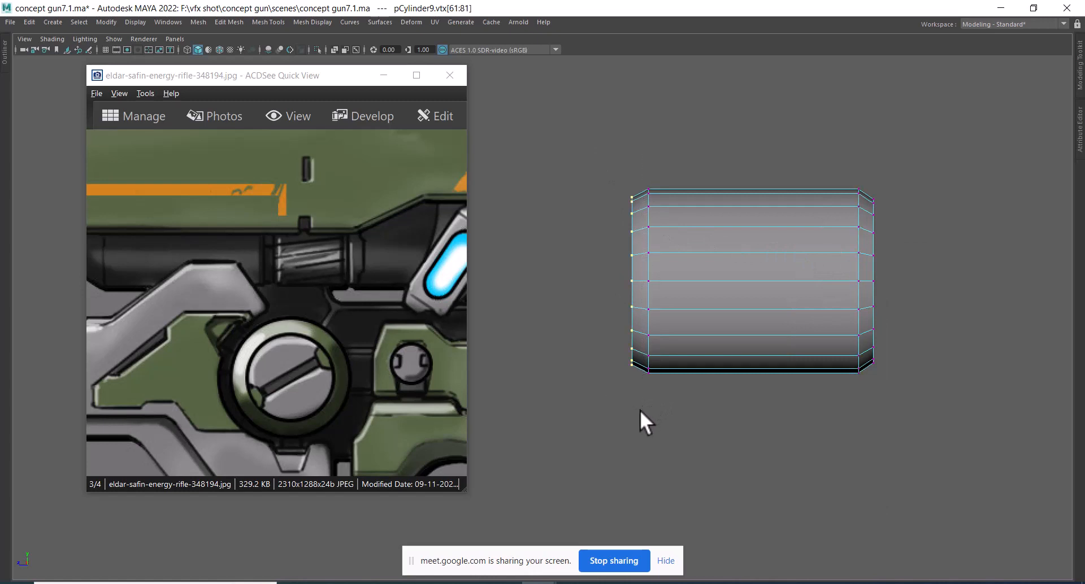
key("w")
left_click_drag(583, 280, 594, 280)
left_click_drag(911, 158, 864, 403)
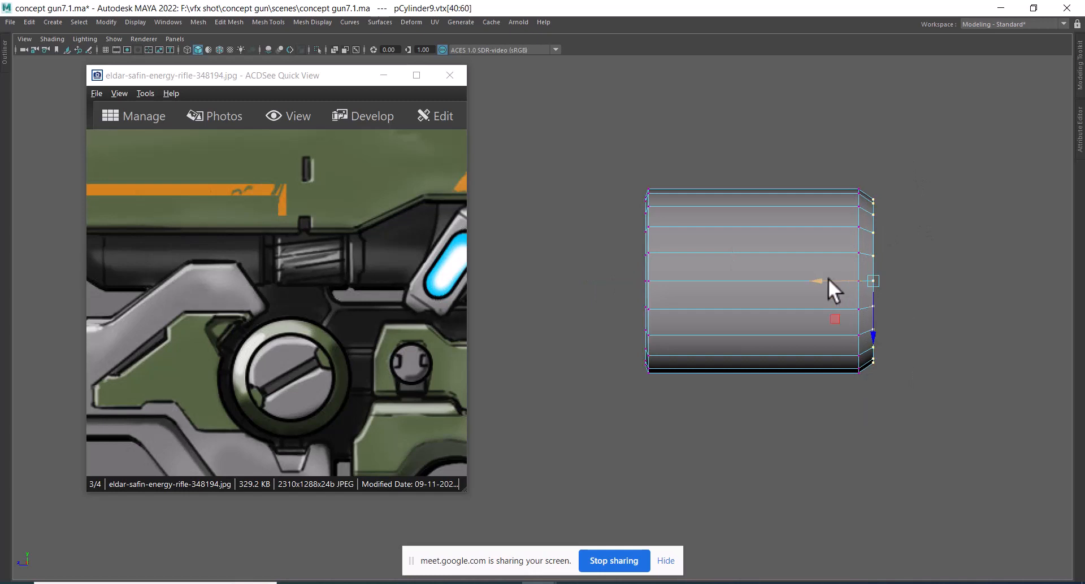
left_click_drag(828, 278, 816, 279)
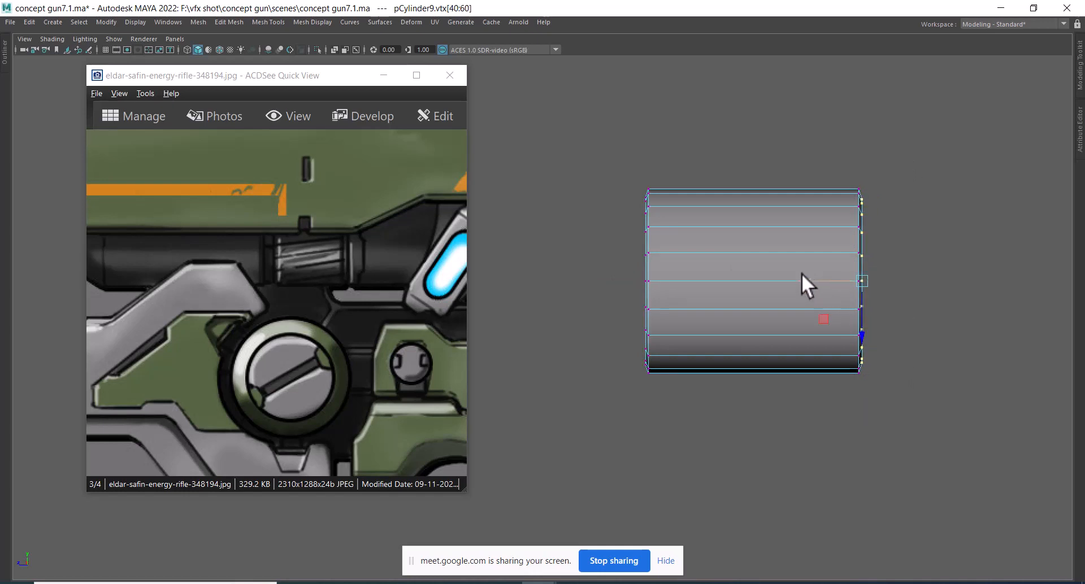
right_click_drag(775, 215, 771, 244)
left_click(720, 269)
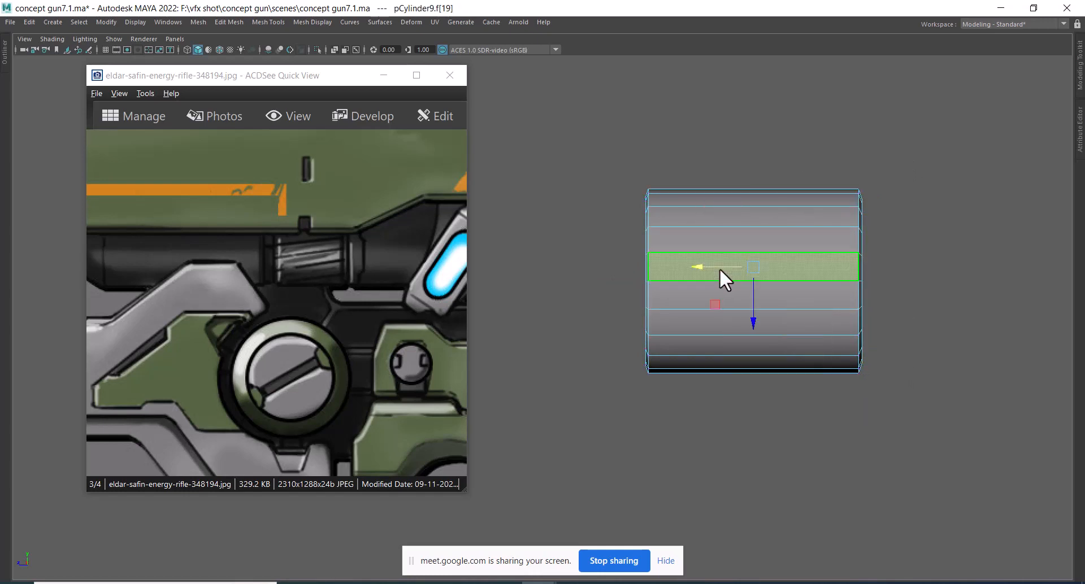
key("space")
left_click_drag(793, 324, 835, 333)
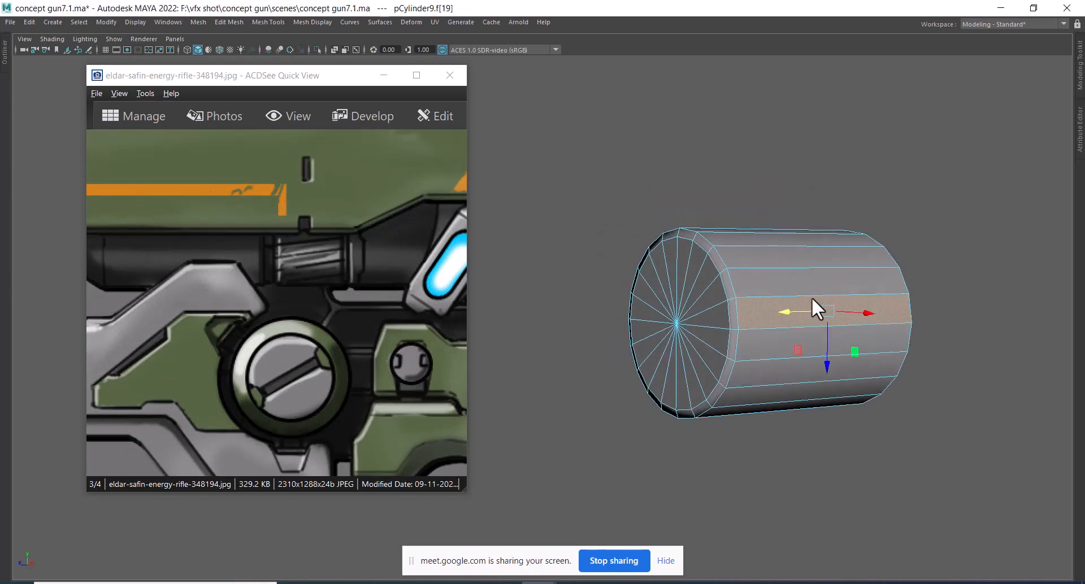
scroll(812, 297, "up", 1)
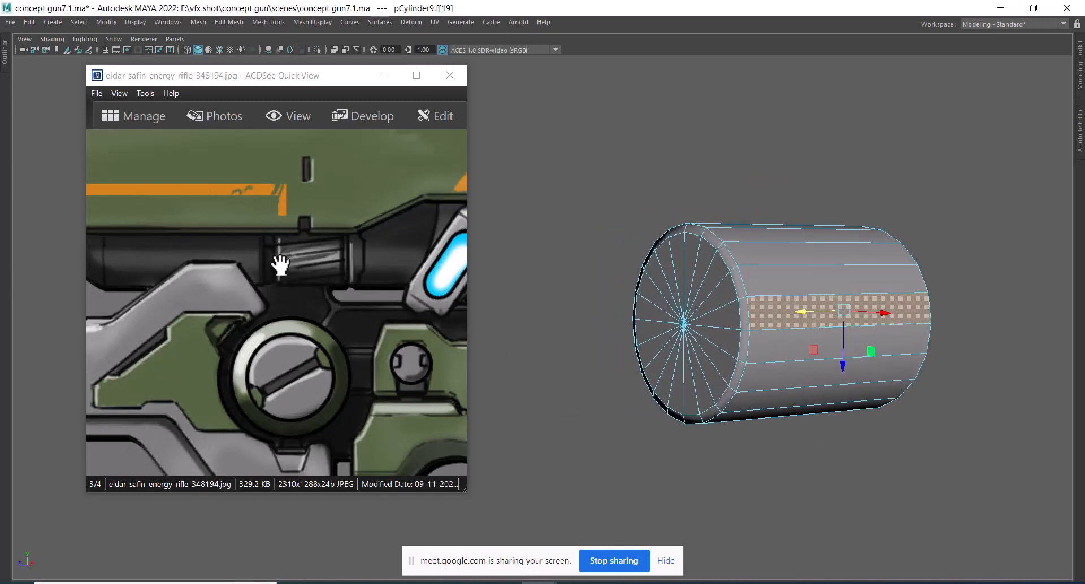
scroll(813, 337, "up", 1)
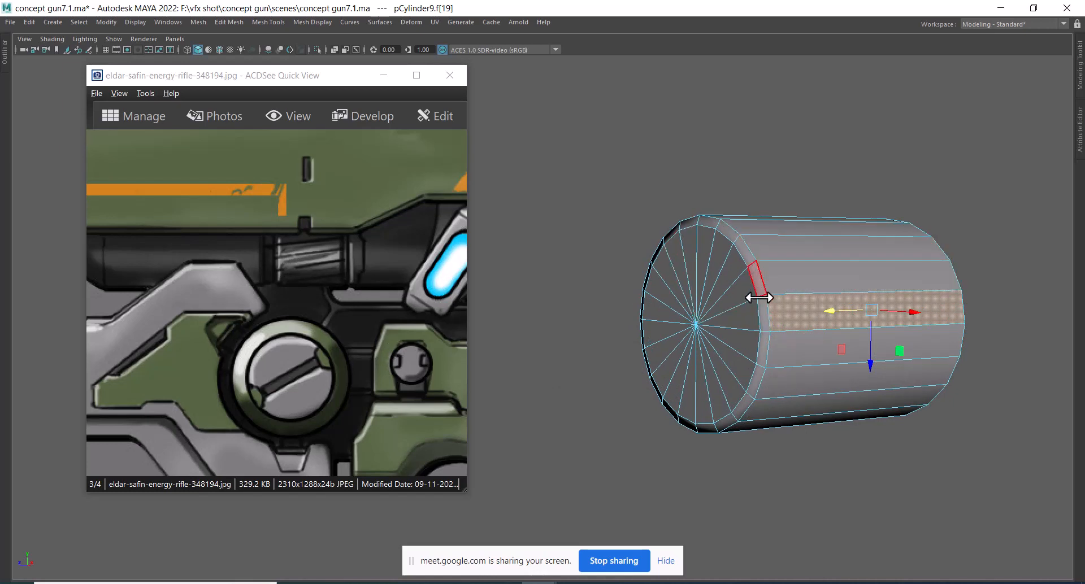
left_click(743, 315)
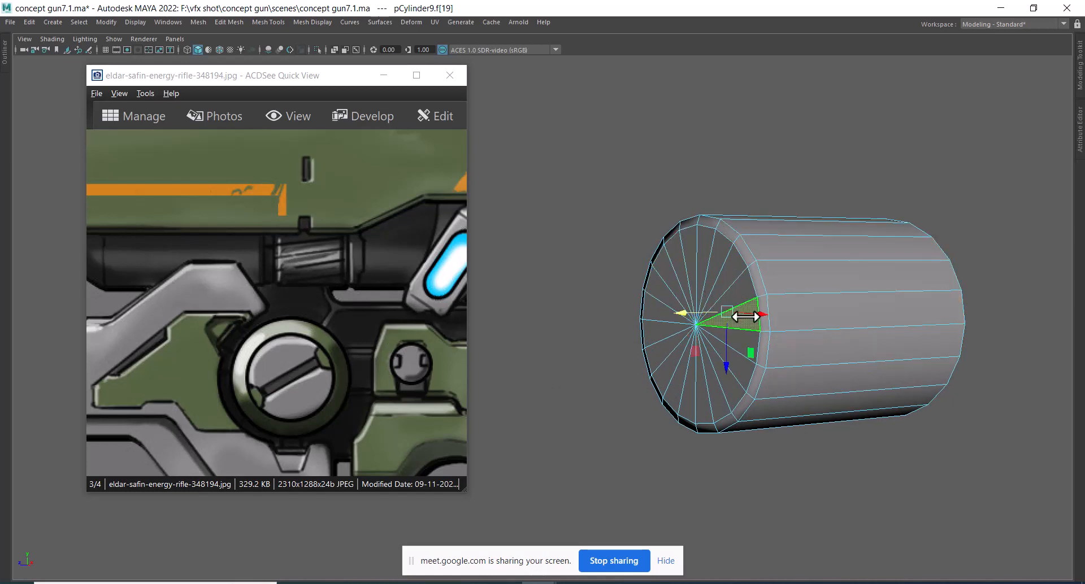
left_click_drag(839, 320, 655, 319, "alt")
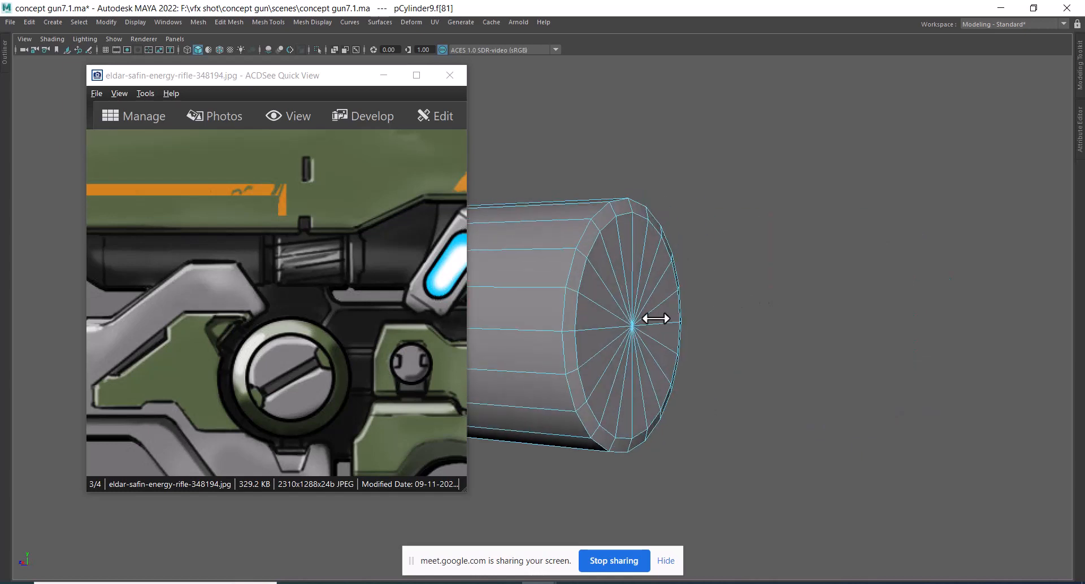
double_click(588, 313)
middle_click_drag(682, 323, 801, 313, "alt")
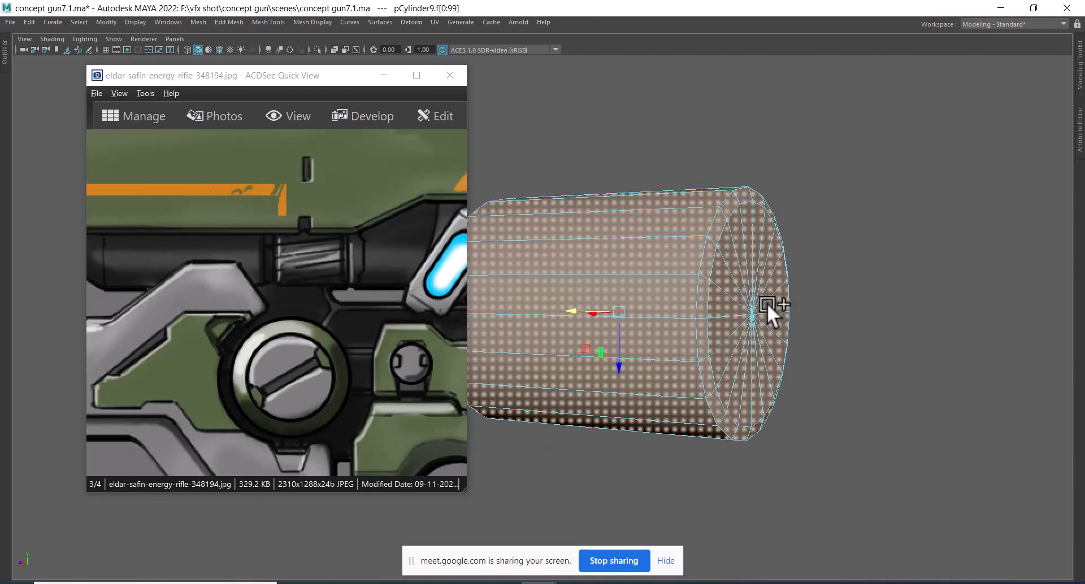
left_click_drag(767, 302, 818, 300, "alt")
- Select the center vertex of each end cap, convert the selection to faces and delete both caps to open the cylinder
right_click_drag(839, 242, 784, 244)
left_click_drag(706, 263, 748, 300, "alt")
left_click(738, 300)
right_click_drag(765, 283, 765, 344, "ctrl")
left_click_drag(966, 272, 823, 268, "alt")
right_click_drag(685, 216, 644, 217)
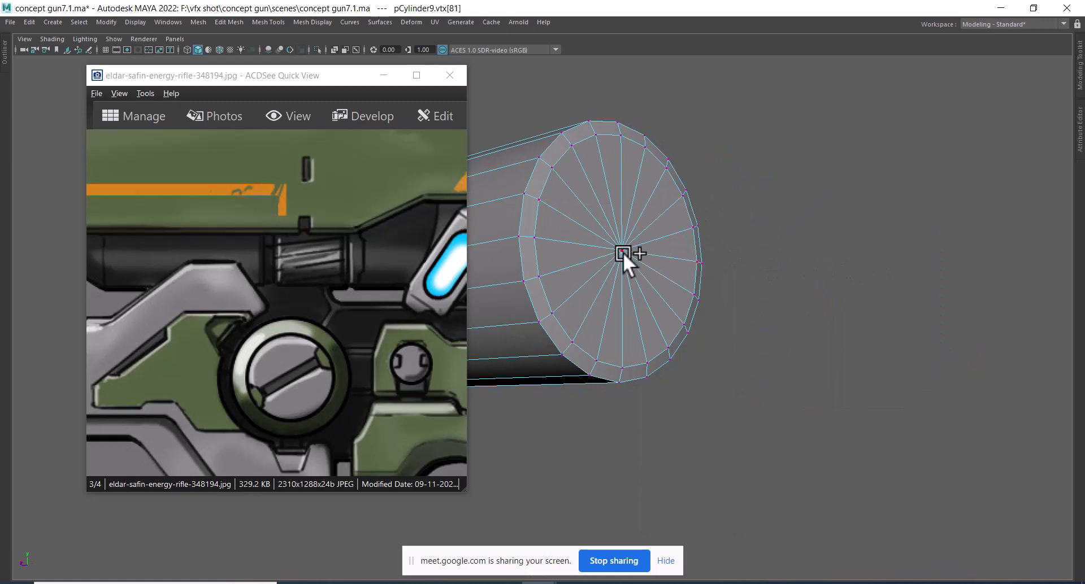
left_click_drag(695, 278, 768, 252, "alt")
right_click_drag(755, 246, 774, 293, "ctrl")
key("Delete")
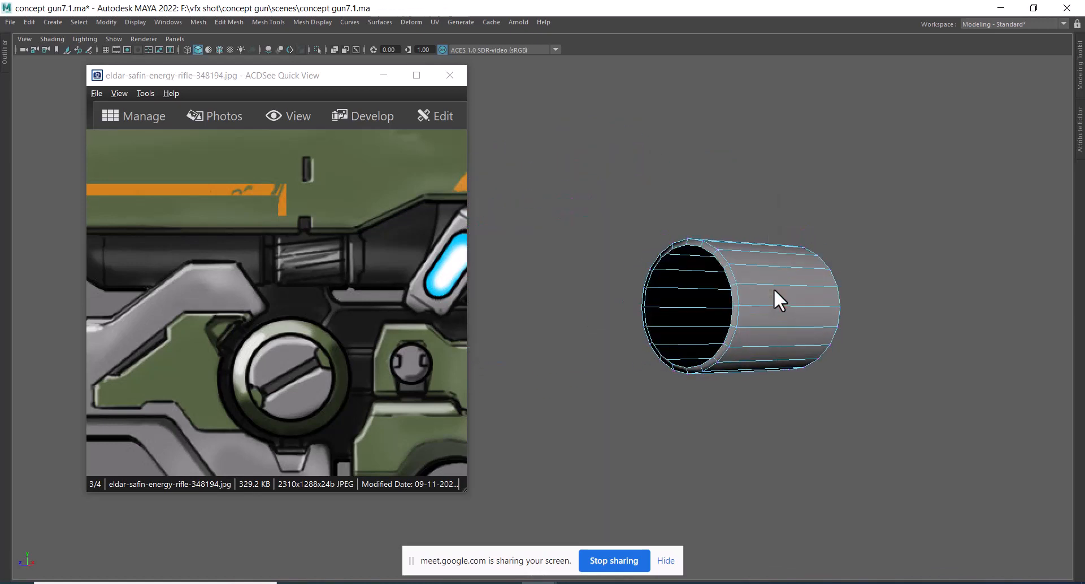
- Return the opened short cylinder to object mode and try hiding all the unselected objects around it
left_click_drag(780, 286, 741, 294, "alt")
right_click_drag(741, 295, 784, 348, "alt")
left_click_drag(784, 348, 724, 345, "alt")
middle_click_drag(781, 261, 781, 317, "alt")
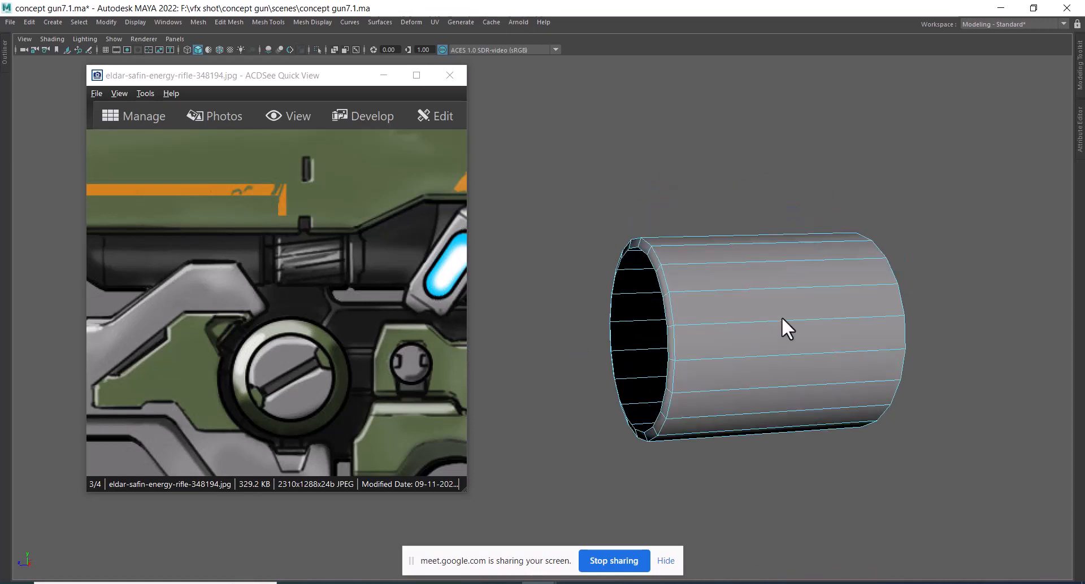
right_click_drag(781, 317, 780, 334, "alt")
middle_click_drag(780, 334, 722, 277, "alt")
right_click_drag(722, 278, 704, 258, "alt")
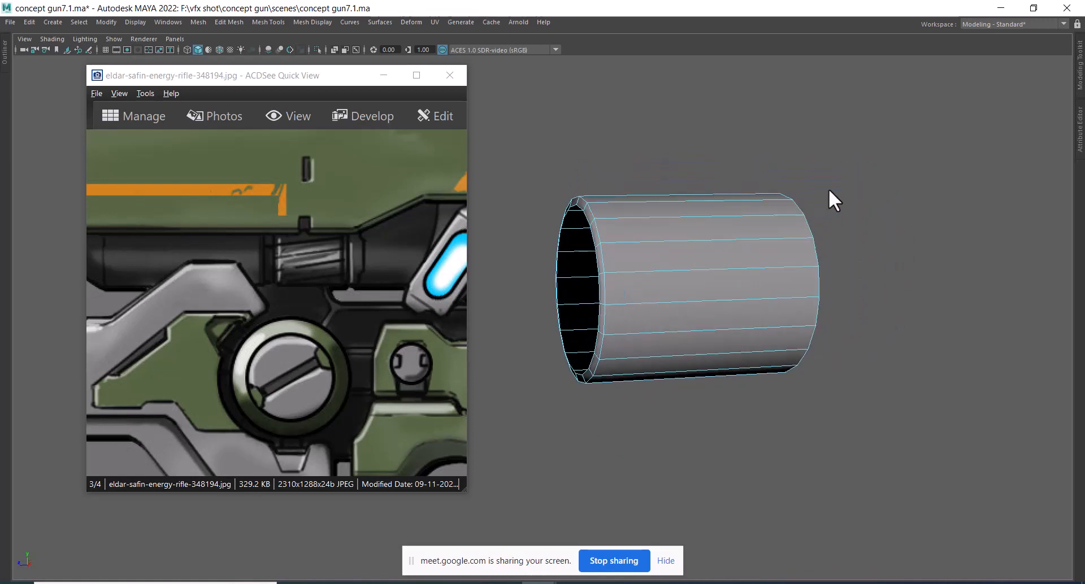
left_click_drag(917, 141, 530, 472, "alt")
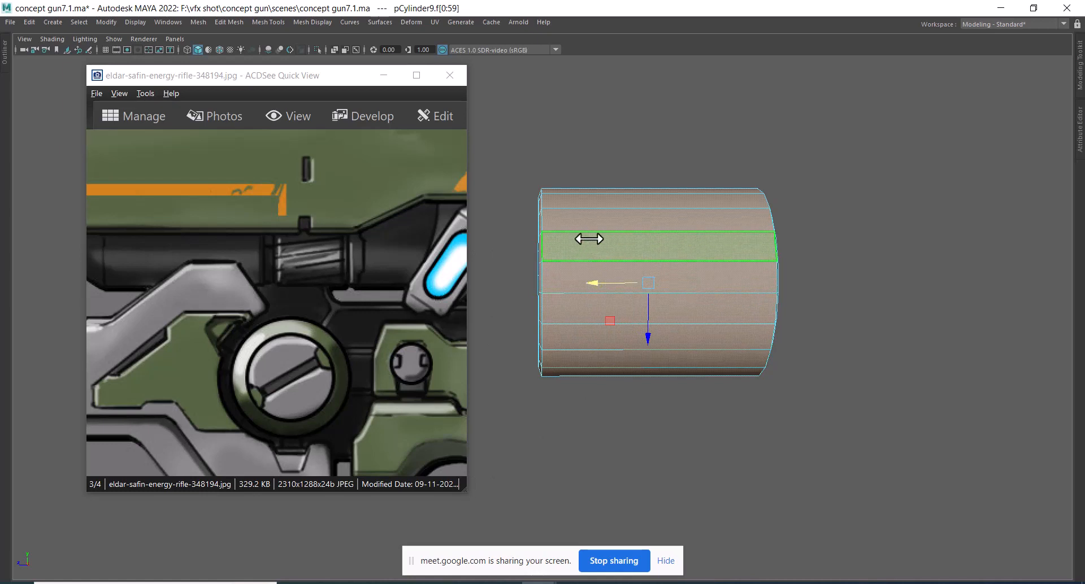
right_click_drag(670, 239, 679, 269, "alt")
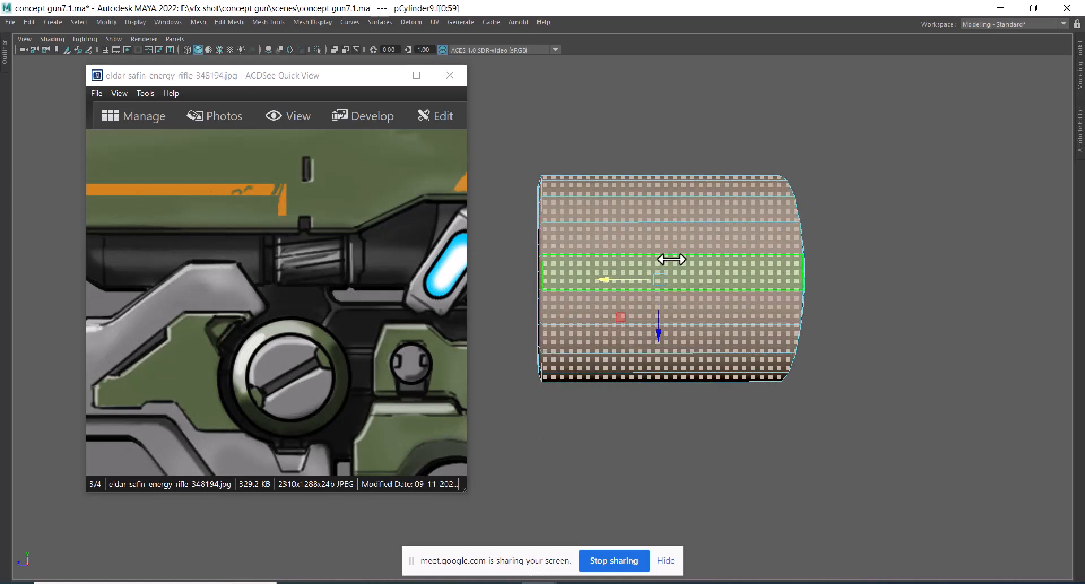
right_click_drag(671, 259, 710, 235)
left_click(856, 280)
left_click(656, 286)
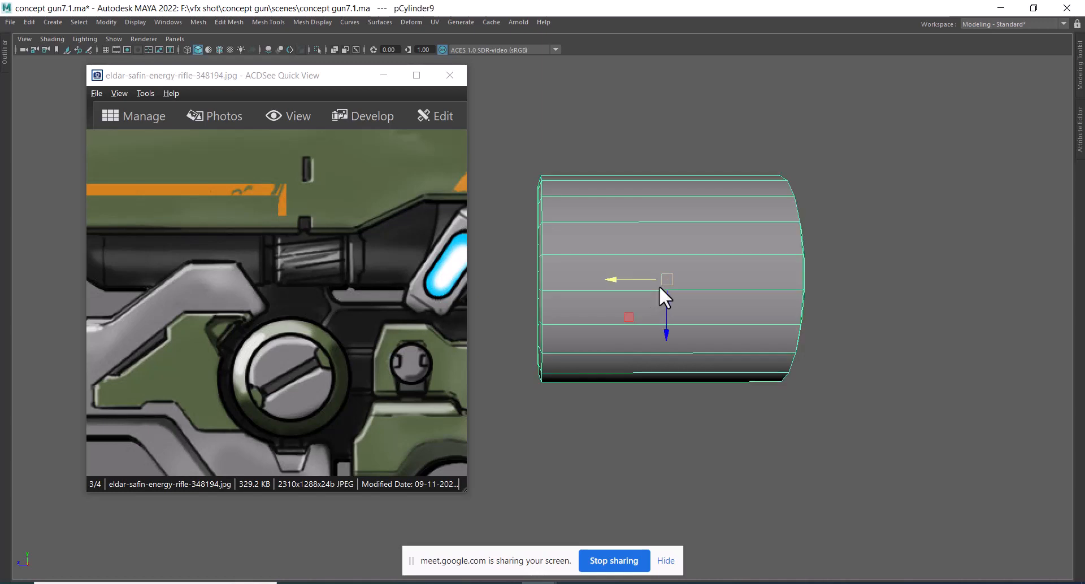
key("ctrl+1")
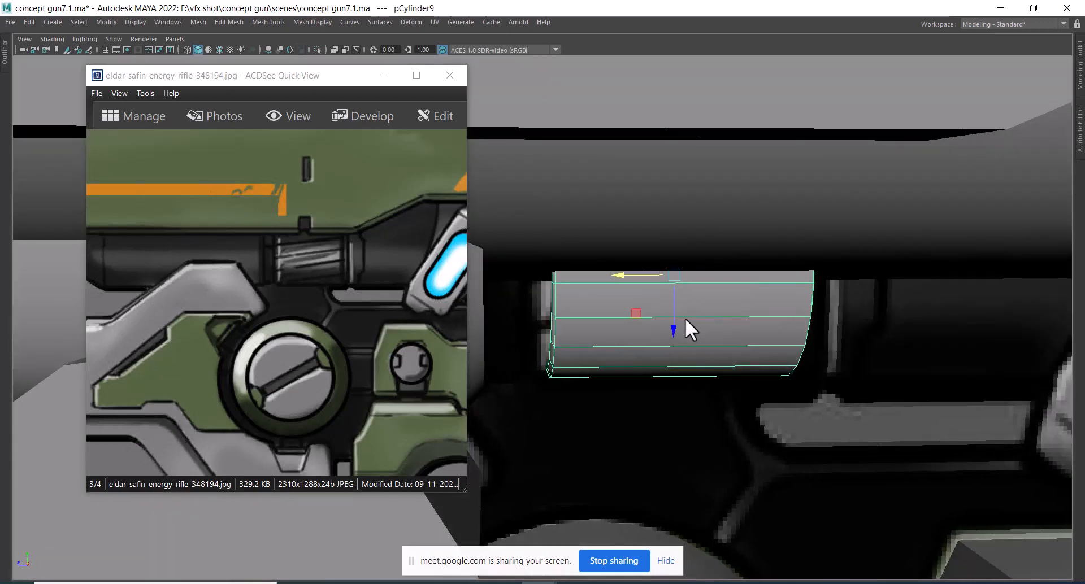
key("alt+h")
- Undo the recent changes back past the deletion of the short cylinder's two end caps
key("ctrl+z")
key("ctrl+z")
key("ctrl+z")
key("ctrl+z")
key("ctrl+z")
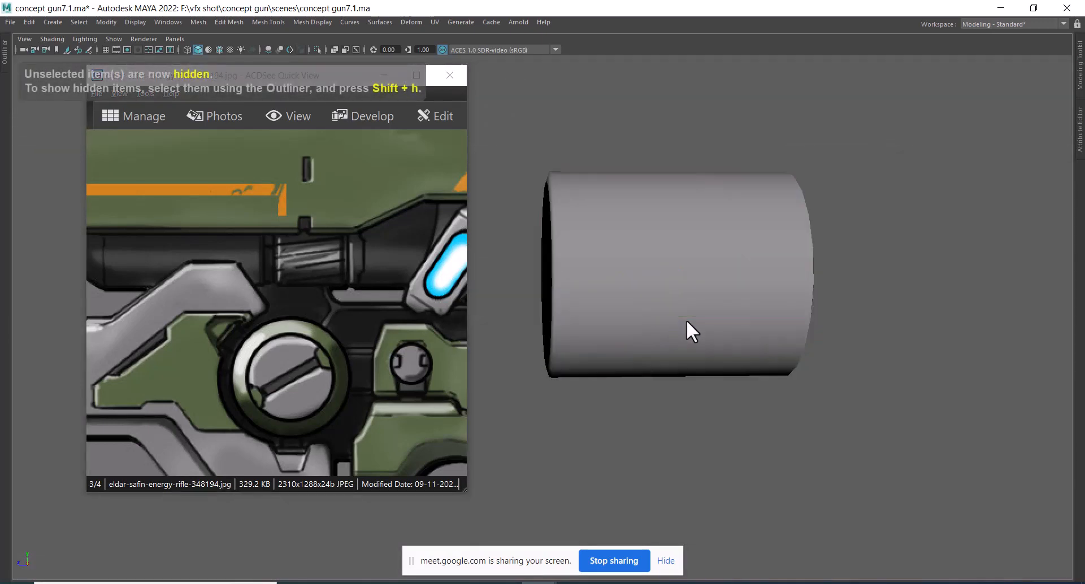
key("ctrl+z")
key("ctrl+z")
key("ctrl+z")
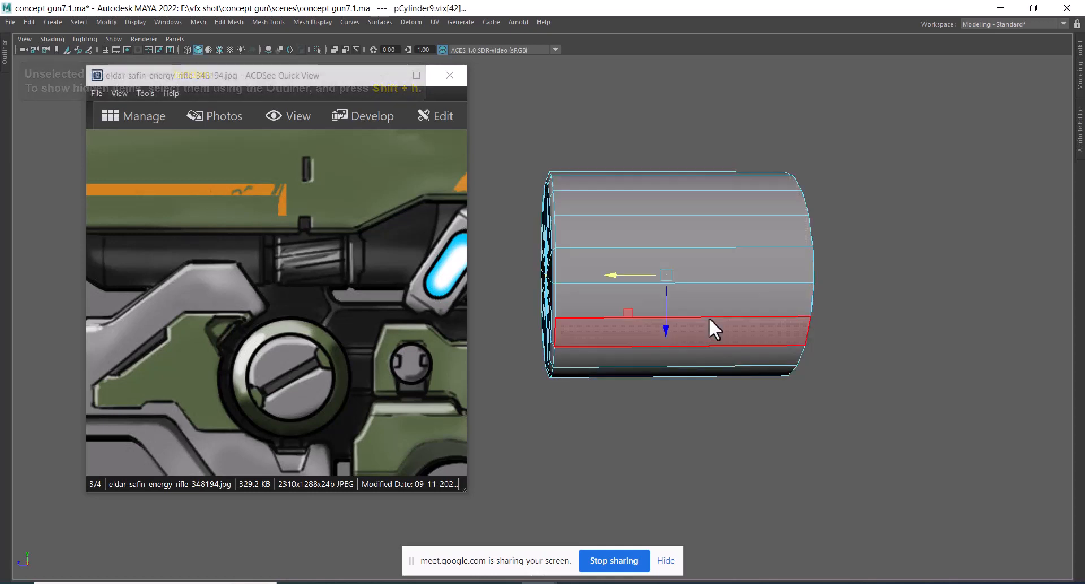
left_click_drag(709, 318, 680, 260, "alt")
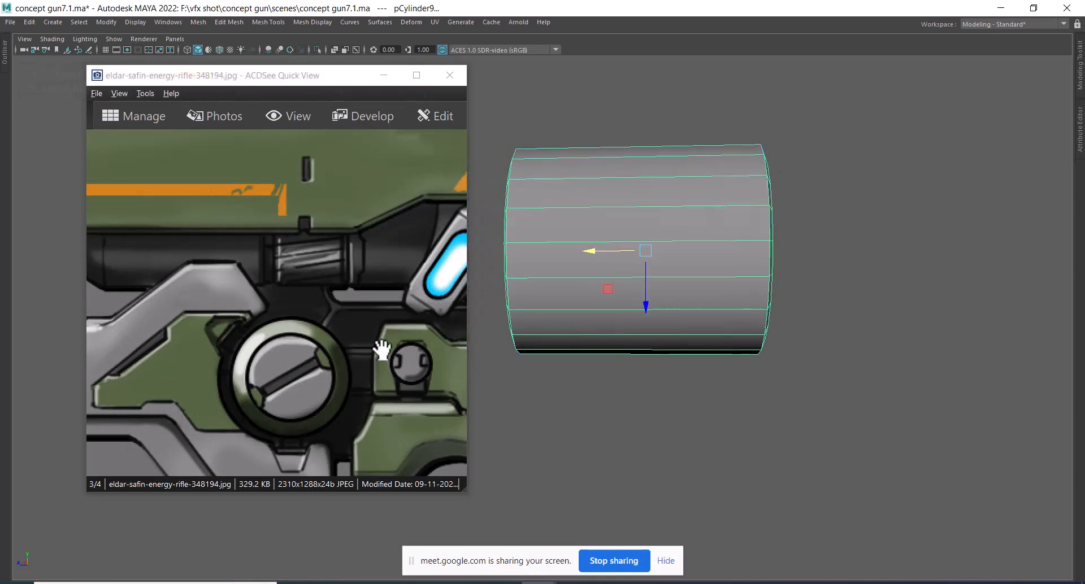
left_click_drag(636, 311, 748, 299, "alt")
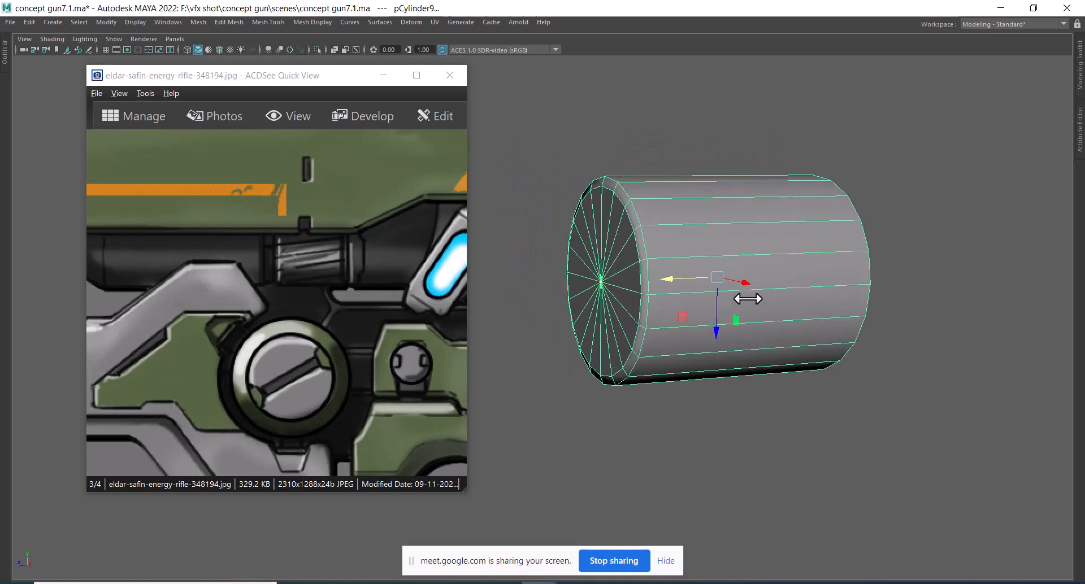
left_click_drag(720, 224, 743, 291, "alt")
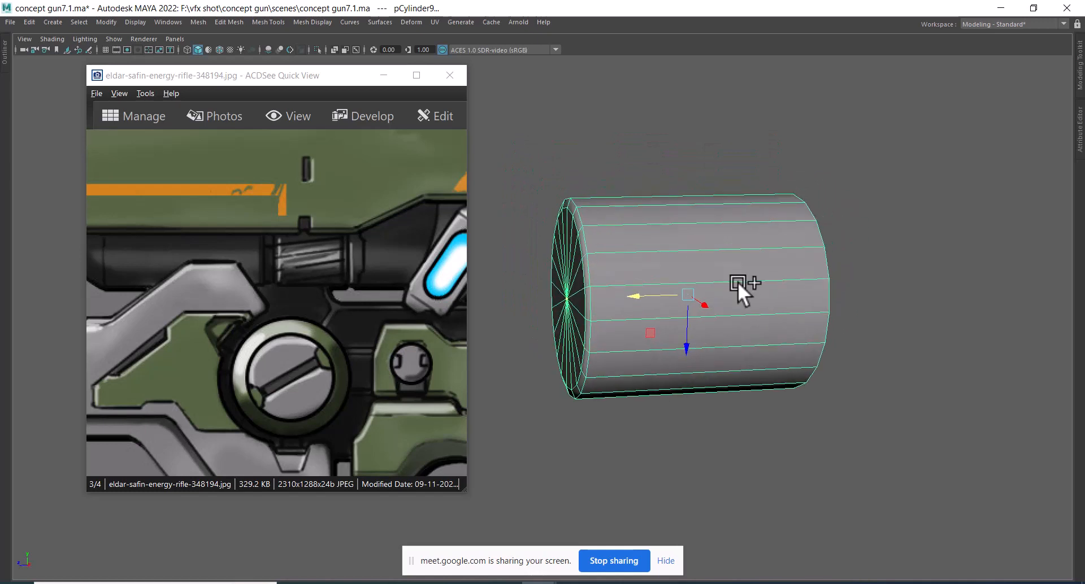
- Show the rest of the rifle again and check the end faces of the neighbouring cylinder under the barrel
key("ctrl+1")
scroll(706, 361, "down", 3)
left_click_drag(707, 360, 851, 342, "alt")
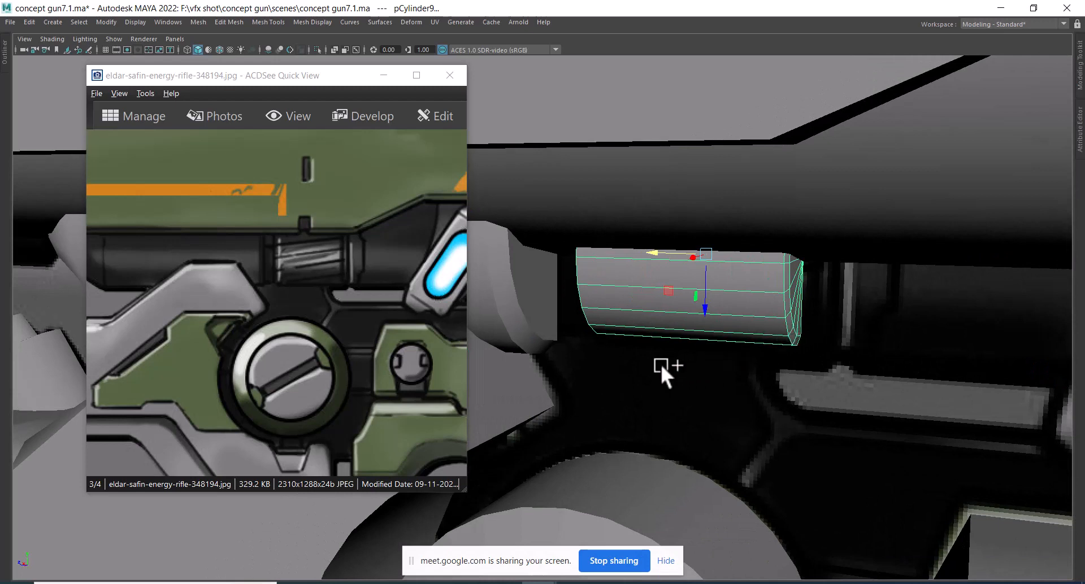
left_click(537, 262)
right_click_drag(524, 273, 525, 269)
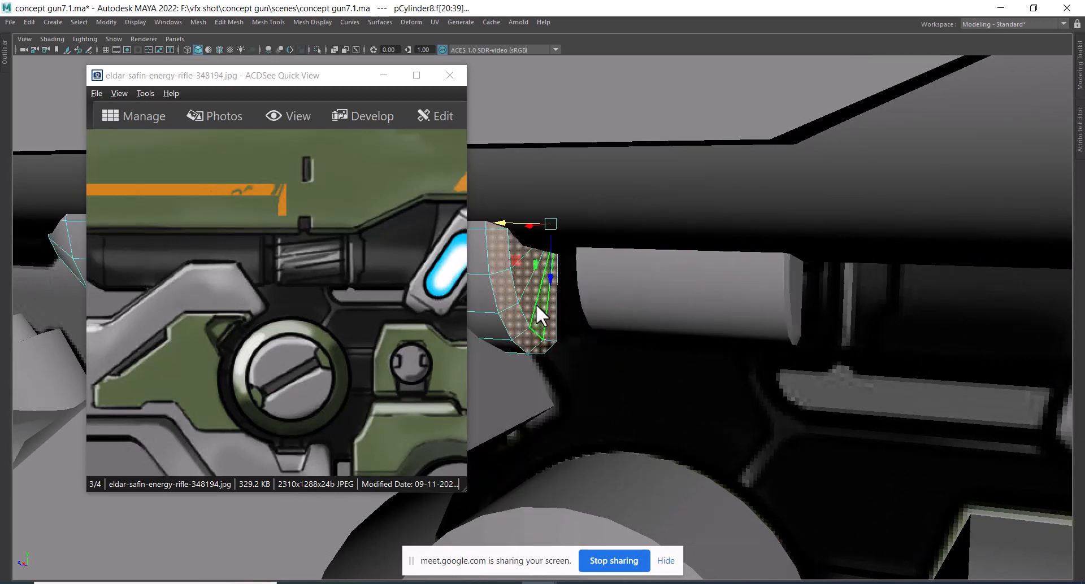
left_click_drag(574, 314, 601, 313, "alt")
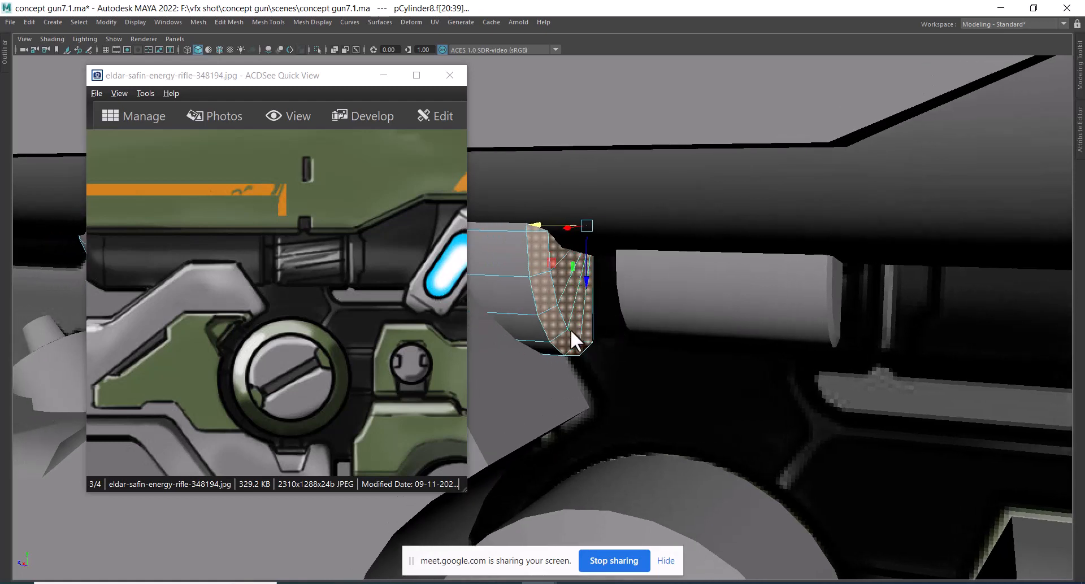
left_click_drag(341, 286, 156, 305)
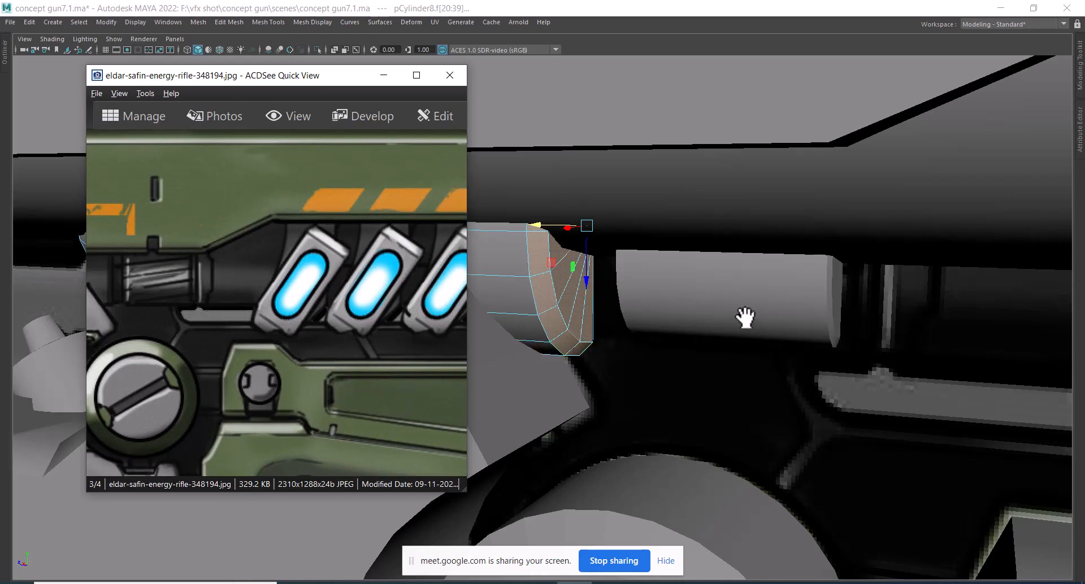
left_click_drag(744, 315, 677, 285, "alt")
right_click_drag(666, 298, 836, 188)
scroll(659, 303, "down", 4)
left_click_drag(659, 304, 757, 331, "alt")
- Switch to the side view and display the rifle in wireframe over the reference image
key("space")
scroll(774, 322, "down", 10)
scroll(797, 294, "up", 2)
middle_click_drag(797, 294, 693, 327, "alt")
left_click_drag(284, 343, 216, 347)
scroll(271, 325, "down", 3)
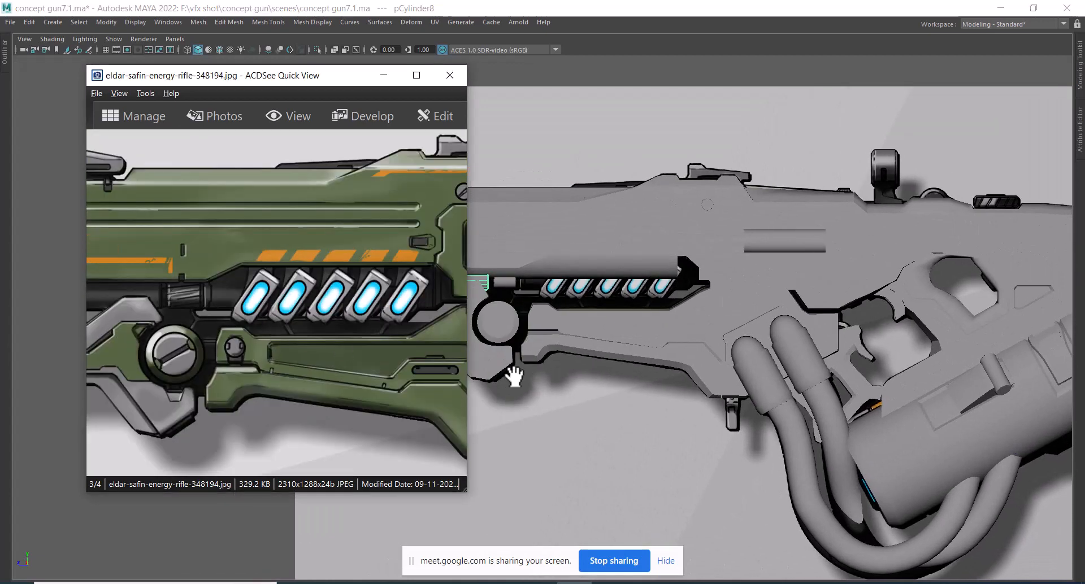
left_click(702, 355)
middle_click_drag(702, 355, 738, 376, "alt")
key("4")
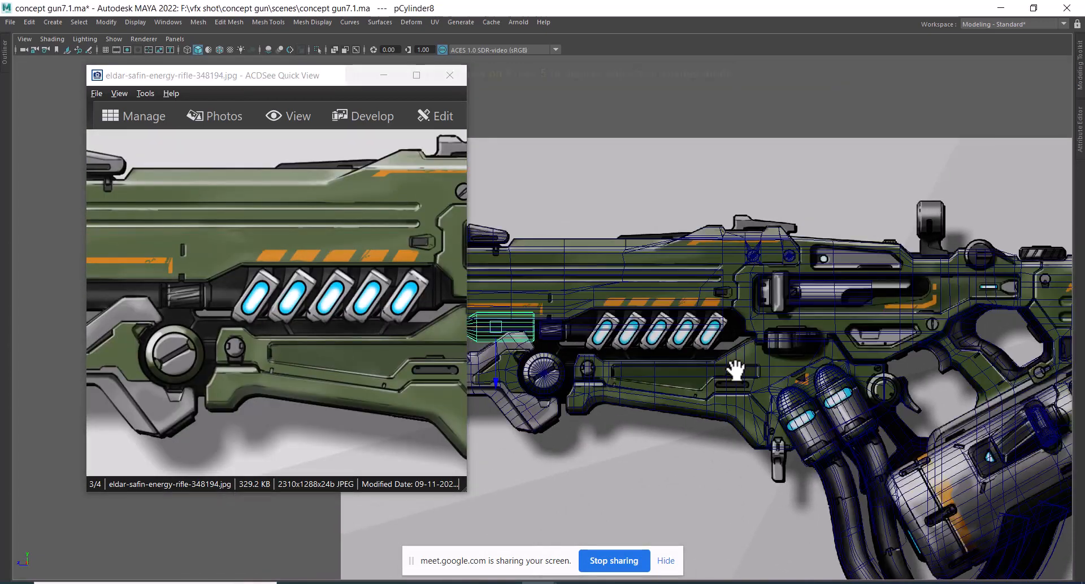
scroll(752, 361, "up", 3)
scroll(729, 333, "up", 1)
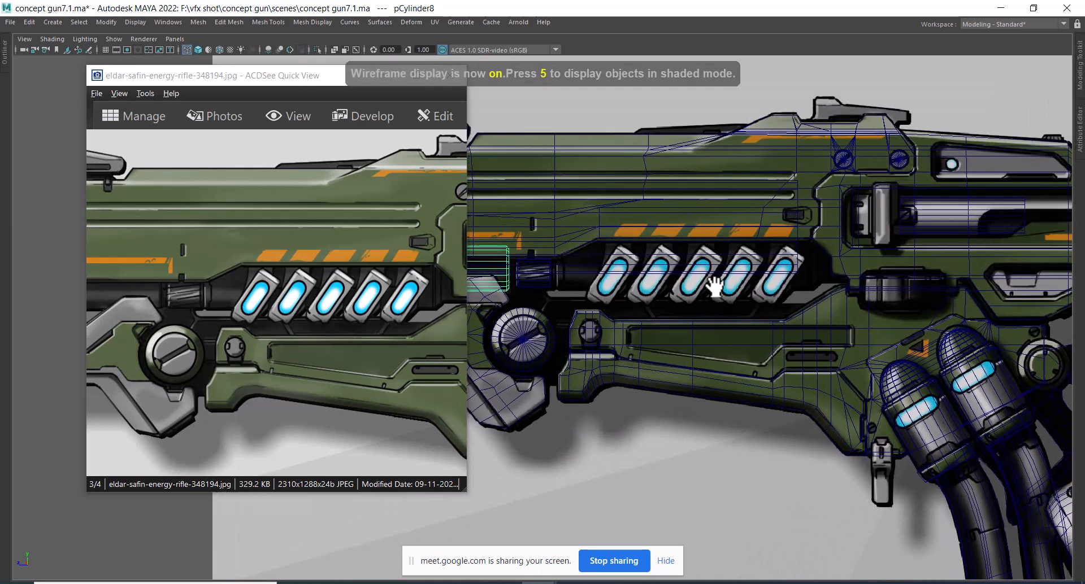
- Move the rear end vertices of the large barrel cylinder forward, shortening it to end at the start of the orange outline
left_click(695, 286)
middle_click_drag(673, 292, 778, 300, "alt")
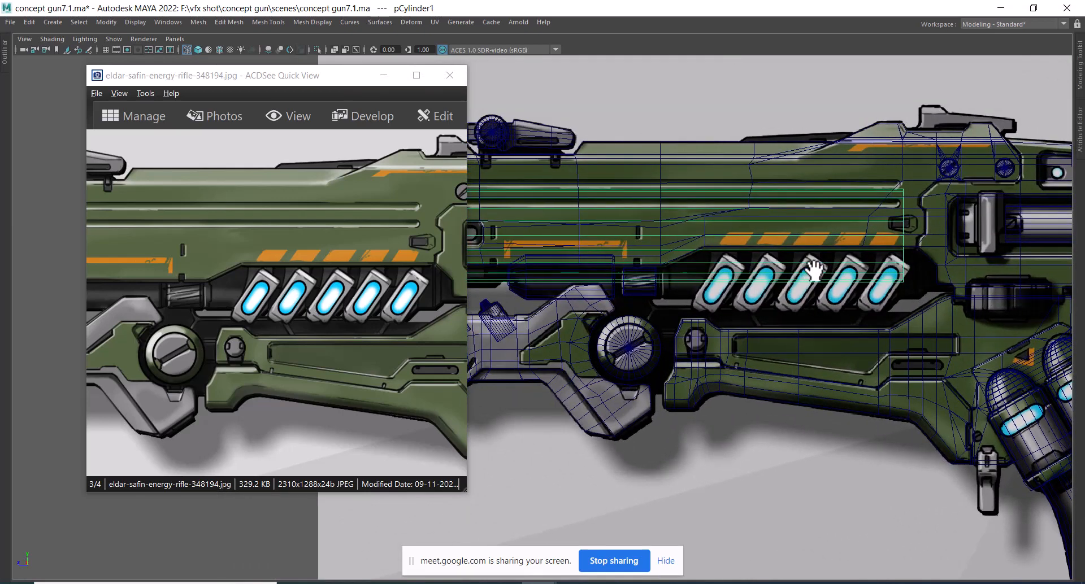
right_click_drag(805, 261, 707, 249)
left_click_drag(949, 160, 877, 317)
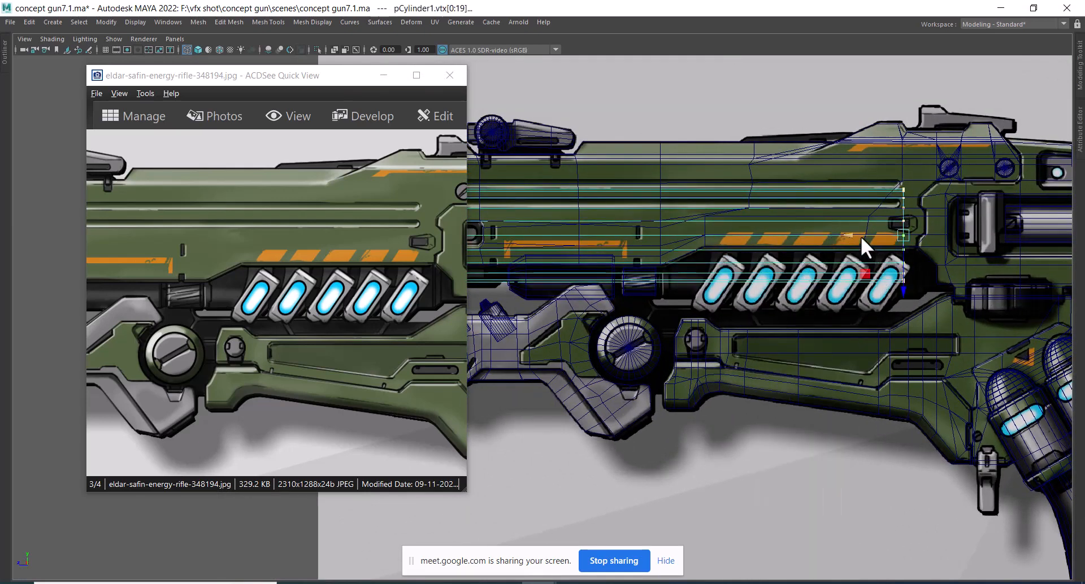
left_click_drag(860, 236, 608, 239)
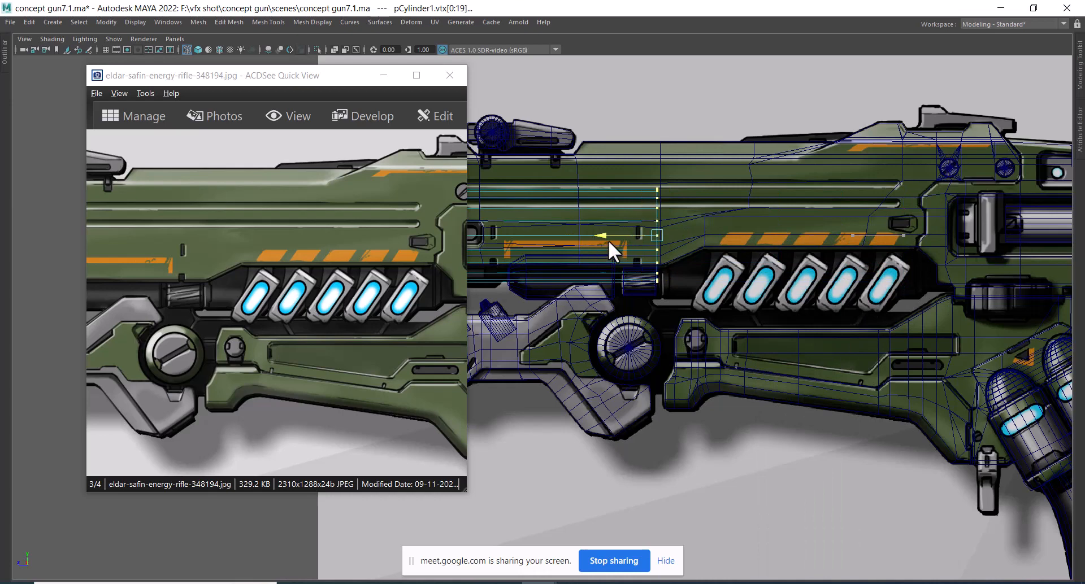
left_click_drag(310, 347, 751, 283)
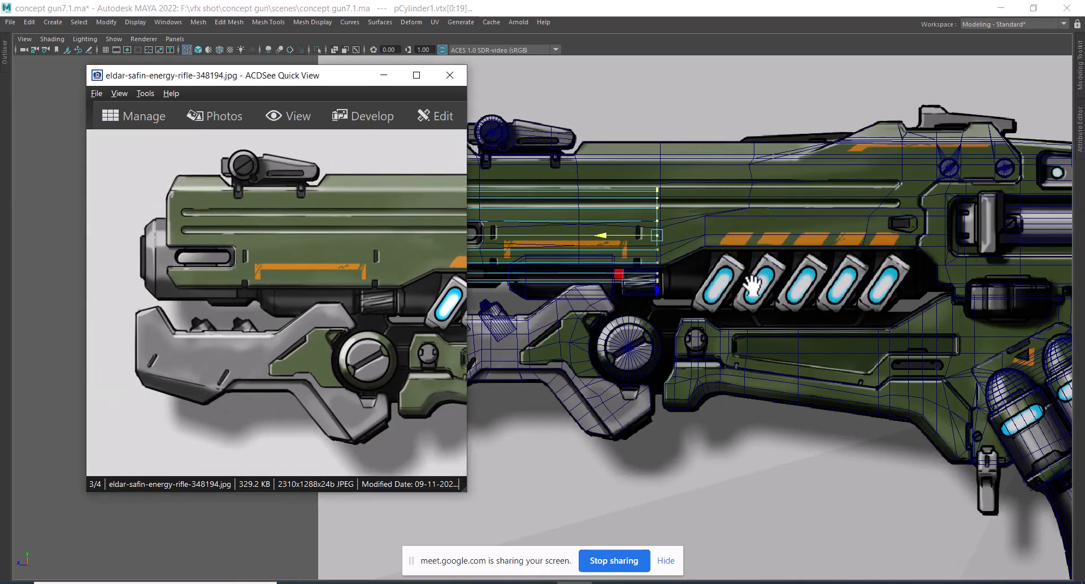
middle_click_drag(752, 286, 812, 286, "alt")
scroll(813, 284, "up", 3)
left_click_drag(833, 248, 665, 248)
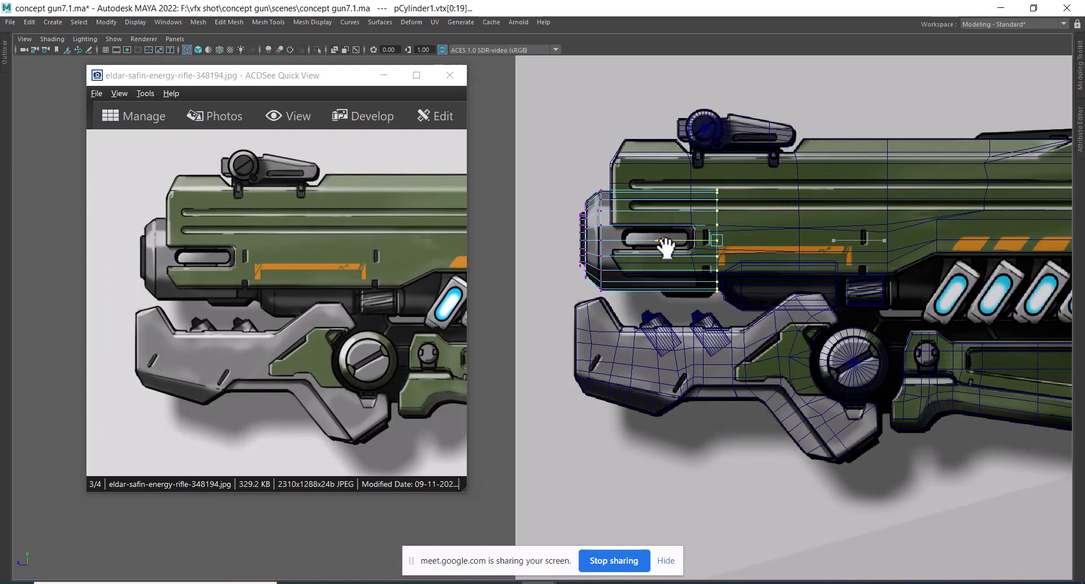
scroll(666, 248, "up", 8)
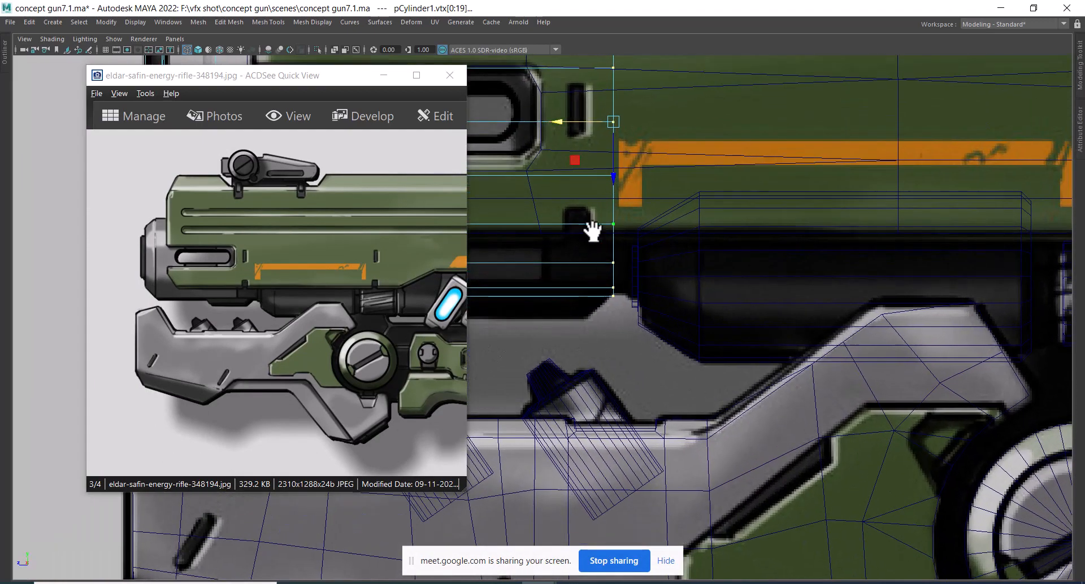
left_click_drag(564, 129, 584, 134)
scroll(775, 296, "down", 5)
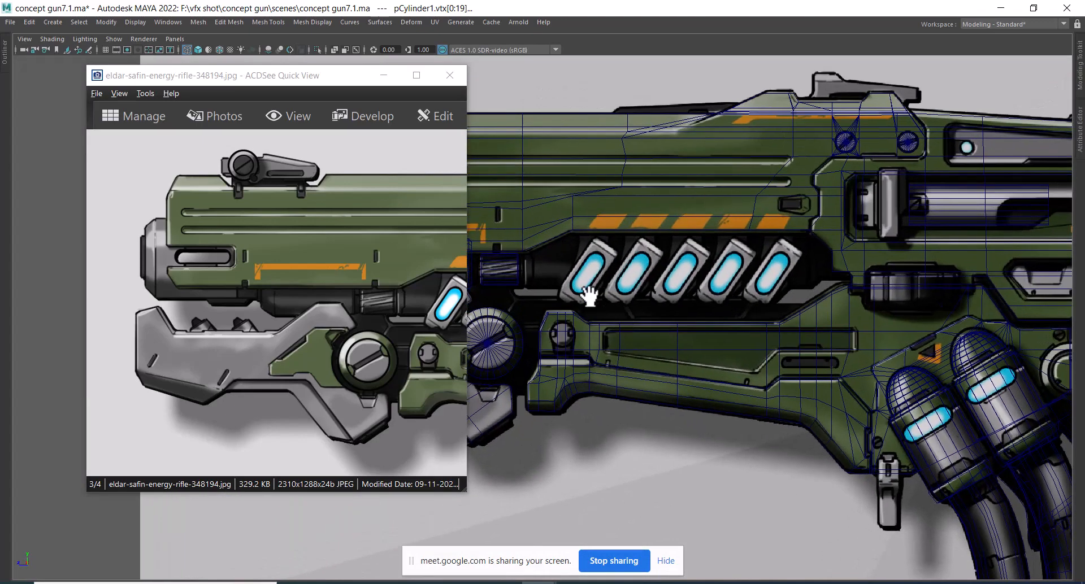
- Return the barrel cylinder to object mode and create a polygon cube over the front glowing cells
right_click_drag(572, 267, 731, 182)
scroll(730, 283, "up", 2)
middle_click_drag(731, 306, 737, 323, "alt")
left_click_drag(460, 392, 306, 305)
right_click_drag(666, 346, 770, 312, "alt")
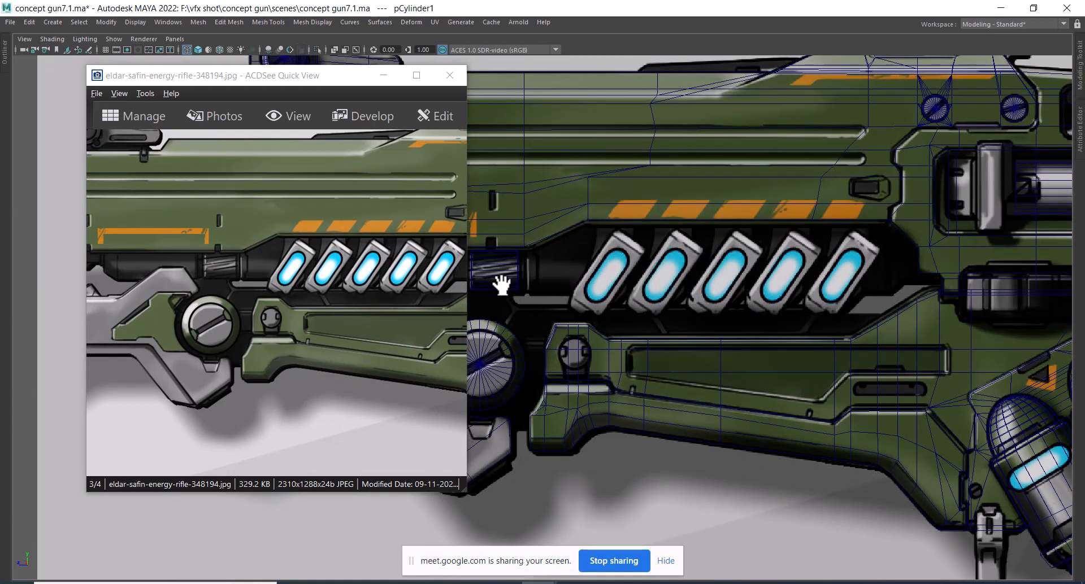
middle_click_drag(739, 487, 796, 412, "alt")
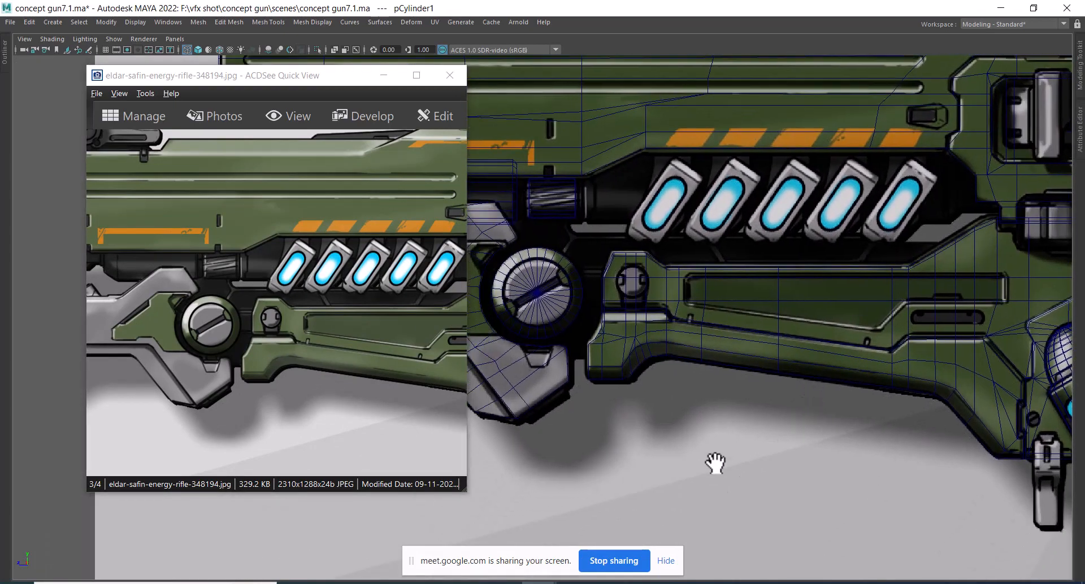
middle_click_drag(739, 324, 780, 460, "alt")
right_click(698, 485, "shift")
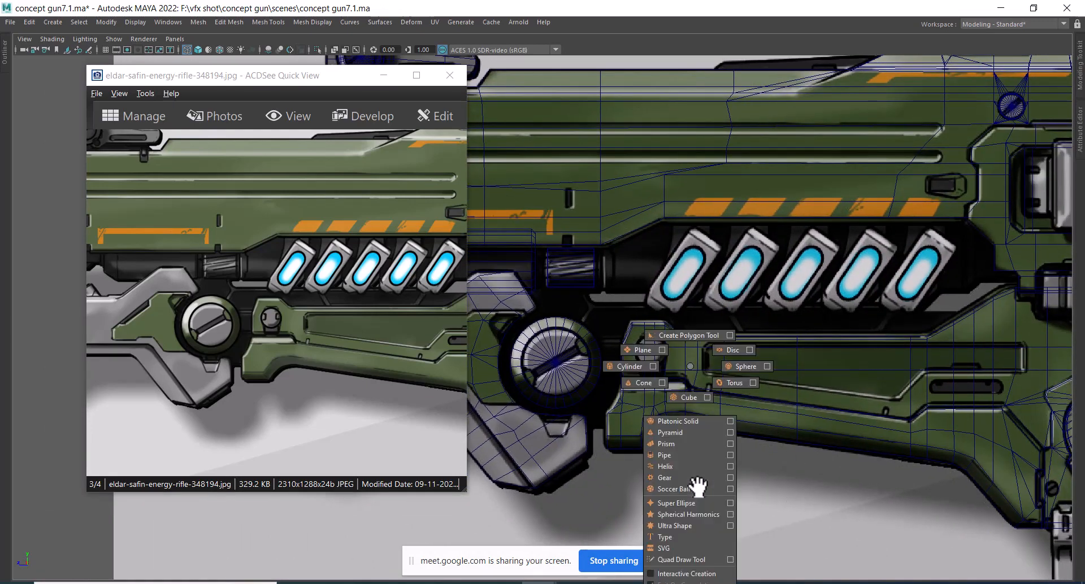
right_click_drag(693, 381, 686, 388, "shift")
scroll(677, 372, "down", 5)
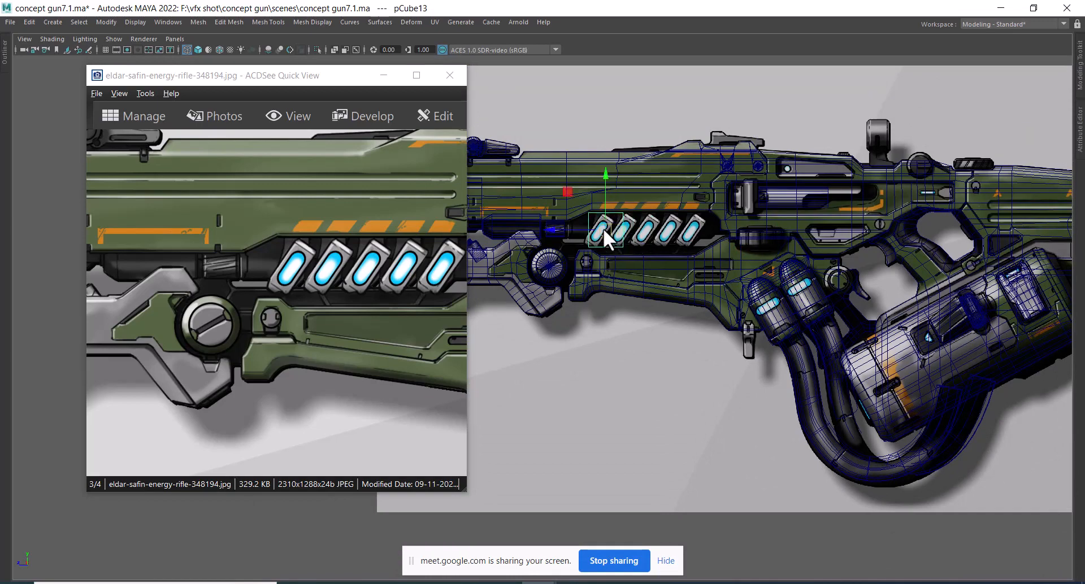
scroll(603, 228, "up", 5)
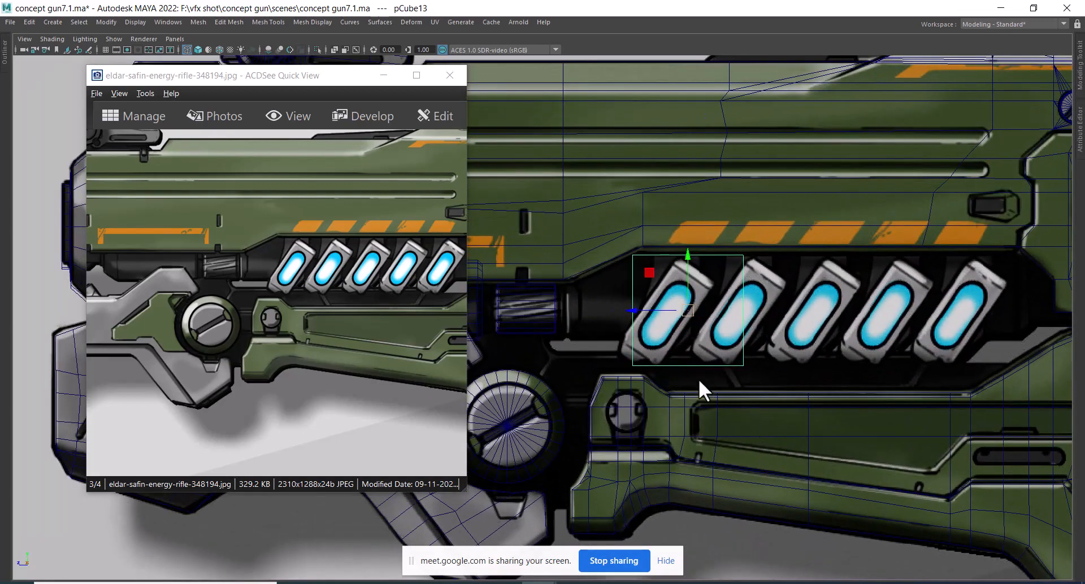
scroll(689, 339, "up", 1)
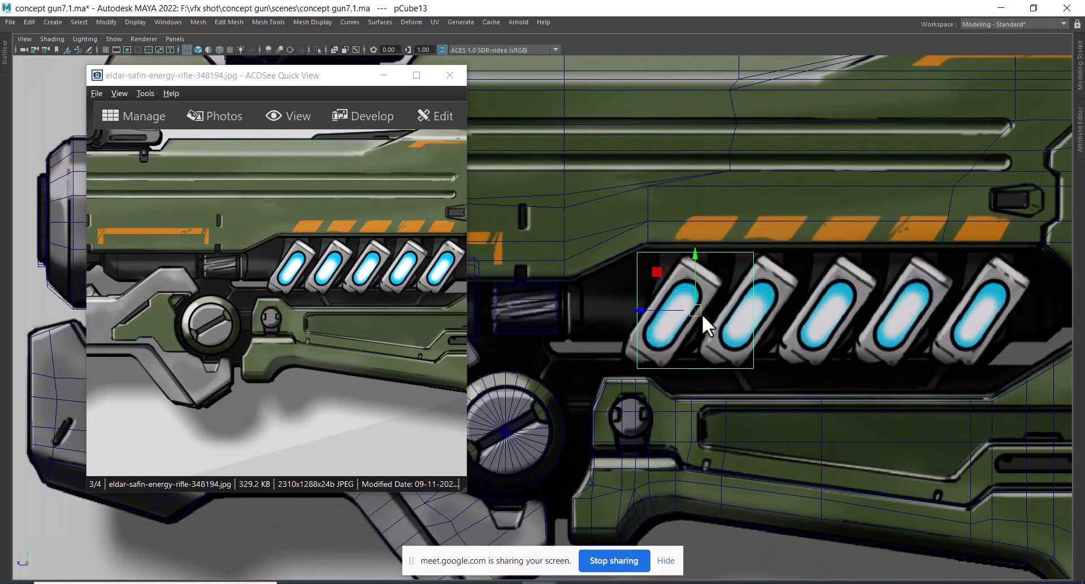
- Move the cube rearward and pull its front vertices forward so it spans the row of five glowing cells
middle_click_drag(700, 255, 633, 279, "alt")
left_click_drag(339, 344, 218, 352)
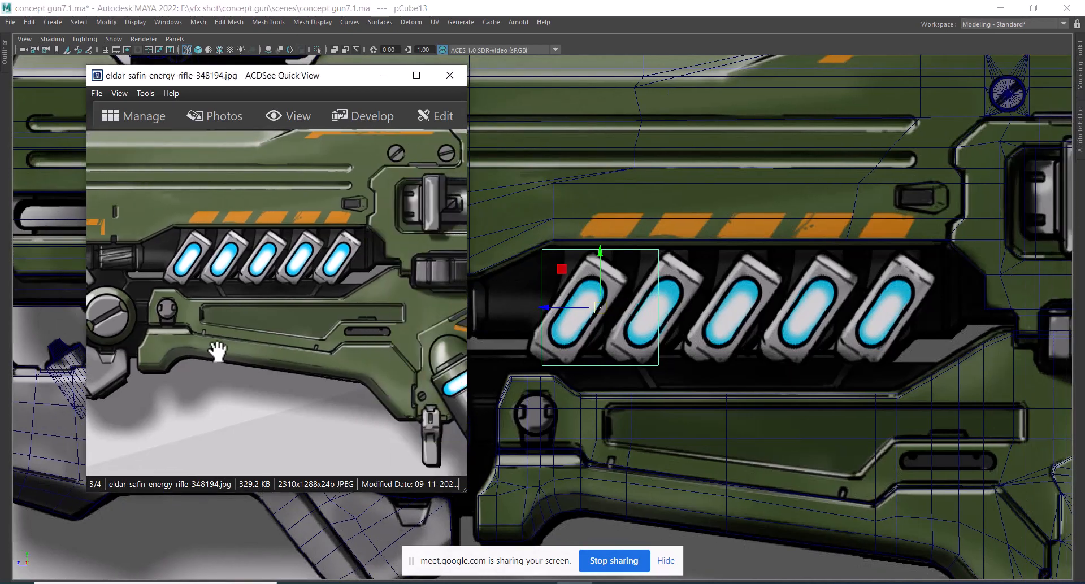
left_click_drag(558, 309, 782, 326)
right_click_drag(869, 253, 719, 233)
left_click_drag(705, 211, 806, 399)
middle_click_drag(735, 317, 810, 337, "alt")
left_click_drag(785, 320, 592, 314)
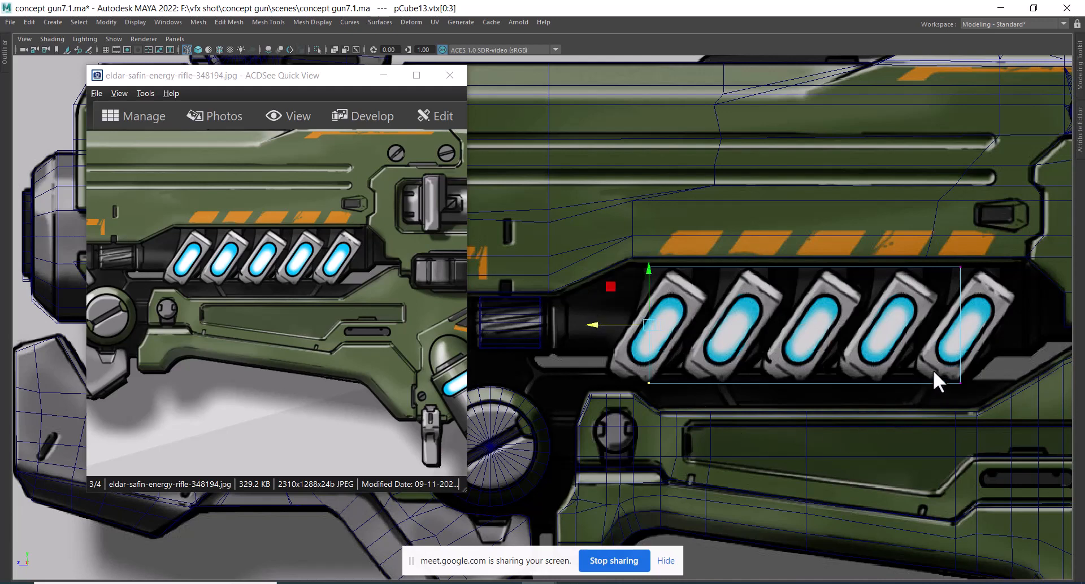
- Select the cube's bottom vertices and move them up slightly toward the lower ends of the glowing cells
middle_click_drag(933, 370, 835, 340, "alt")
scroll(875, 361, "up", 1)
left_click_drag(922, 340, 517, 389)
scroll(681, 350, "up", 2)
middle_click_drag(681, 348, 697, 368, "alt")
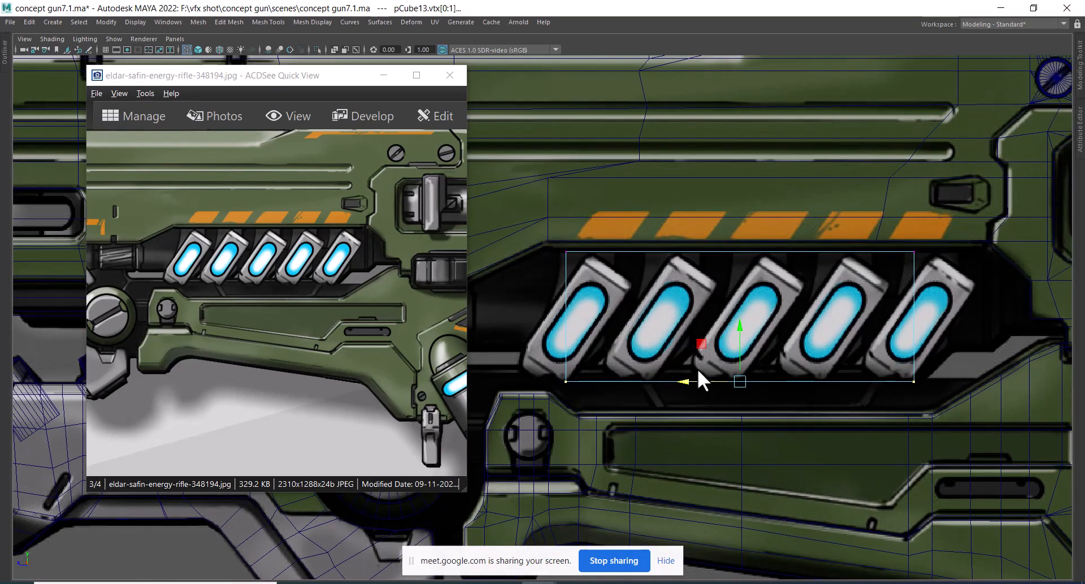
left_click_drag(736, 331, 736, 321)
middle_click_drag(735, 321, 692, 353, "alt")
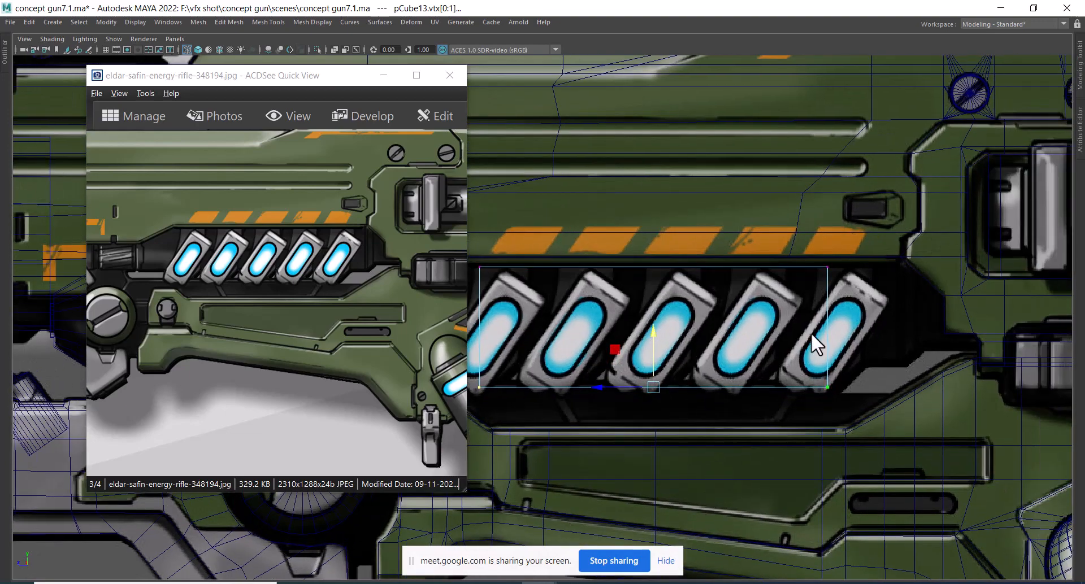
- Extrude the block's rear end face rearward over the last glowing cell and reduce the new end's height
middle_click_drag(791, 275, 869, 272, "alt")
right_click_drag(871, 281, 947, 252)
scroll(690, 344, "up", 2)
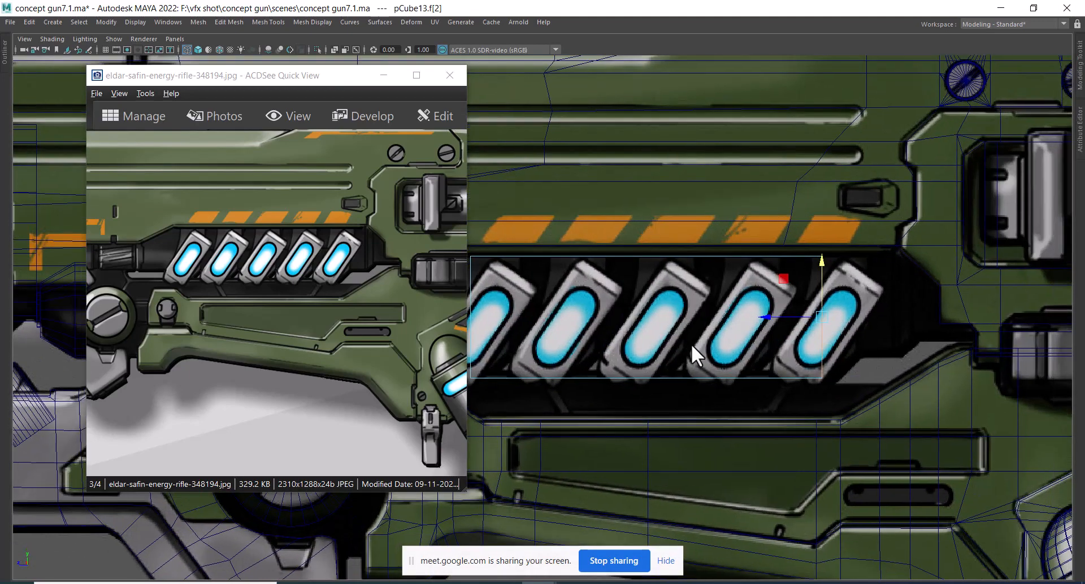
left_click(806, 357)
right_click_drag(778, 273, 767, 305, "shift")
mouse_move(832, 341)
left_mouse_down()
mouse_move(854, 341)
mouse_move(834, 350)
left_mouse_up()
key("w")
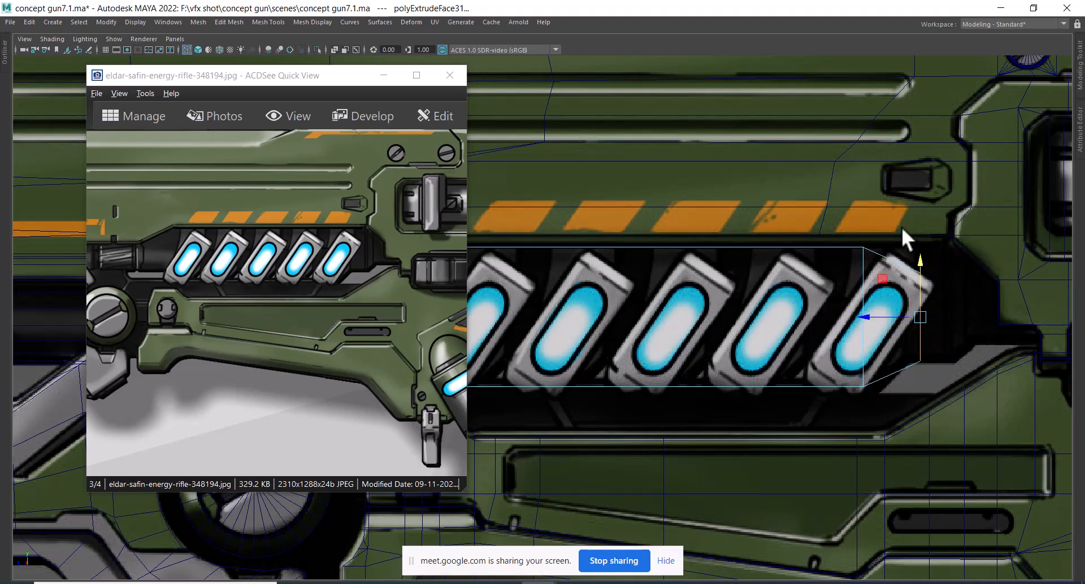
scroll(926, 249, "up", 1)
left_click_drag(949, 259, 948, 252)
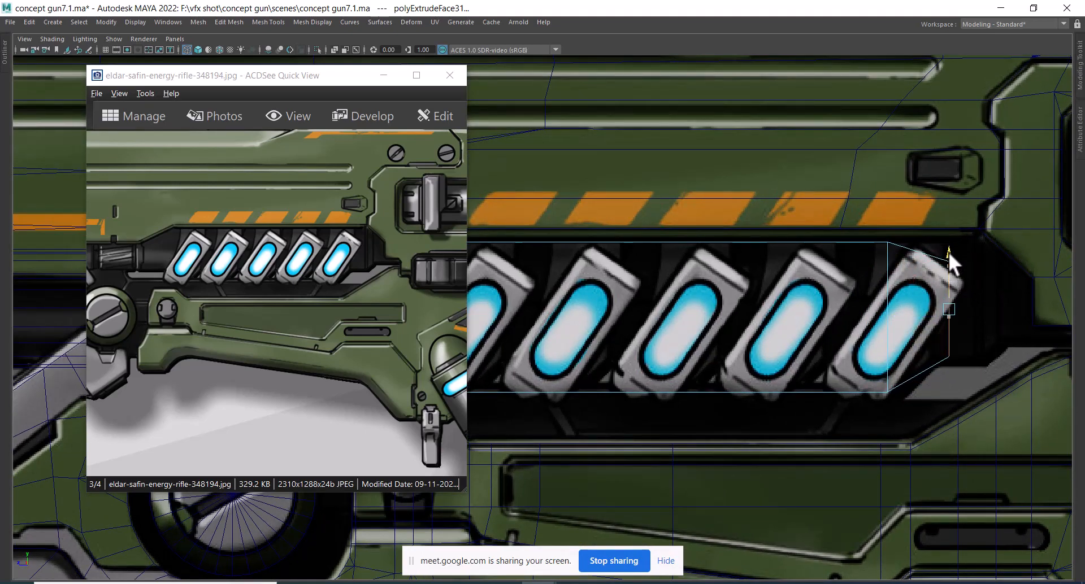
- Select the upper vertices of the extruded rear end and raise them level with the block's top edge
right_click_drag(911, 247, 881, 246)
scroll(938, 285, "up", 1)
left_click_drag(1002, 239, 986, 264)
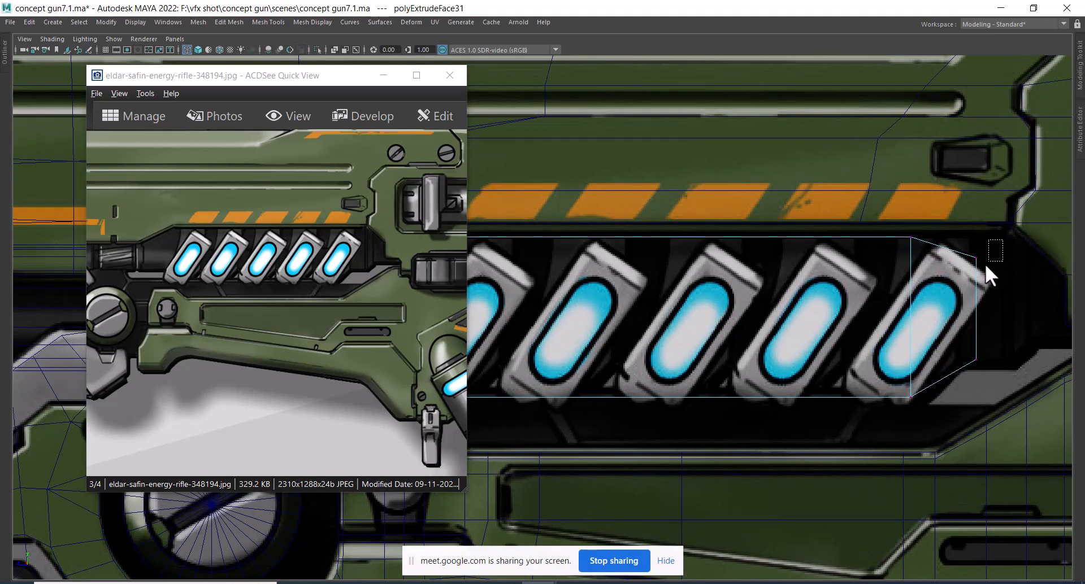
left_click_drag(971, 186, 975, 180)
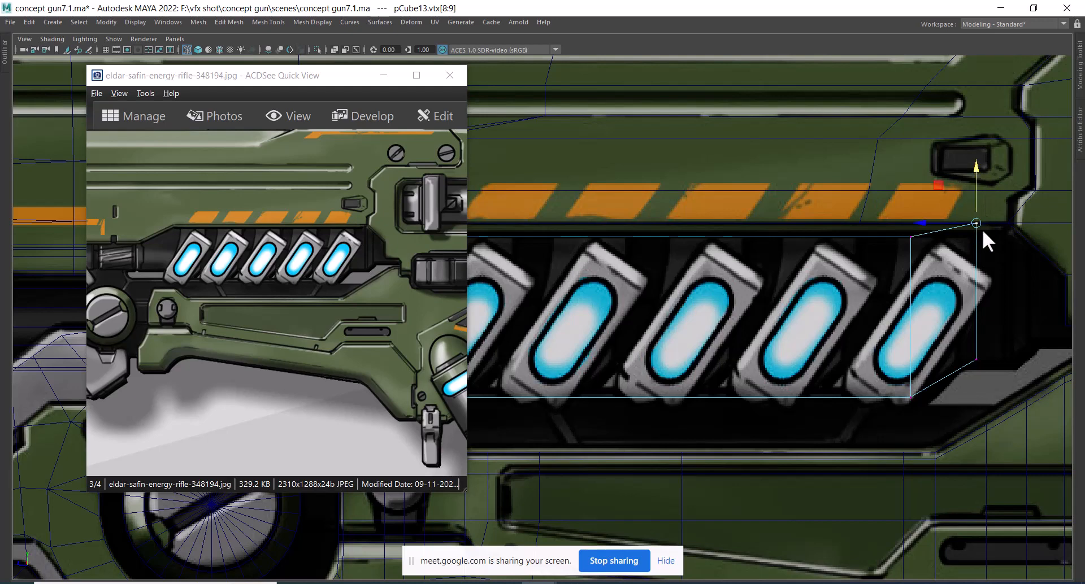
left_click_drag(978, 183, 977, 185)
- Select all rear end vertices of the block and move them slightly forward
middle_click_drag(967, 312, 872, 281, "alt")
right_click_drag(872, 281, 922, 311, "alt")
middle_click_drag(933, 321, 898, 293, "alt")
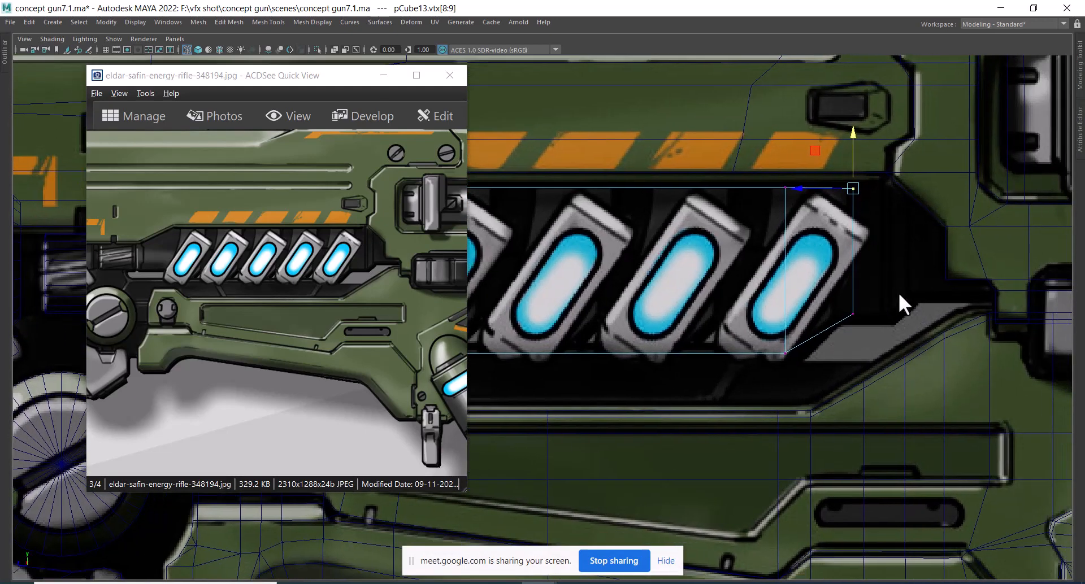
right_click_drag(898, 293, 914, 336, "alt")
left_click_drag(911, 159, 863, 377)
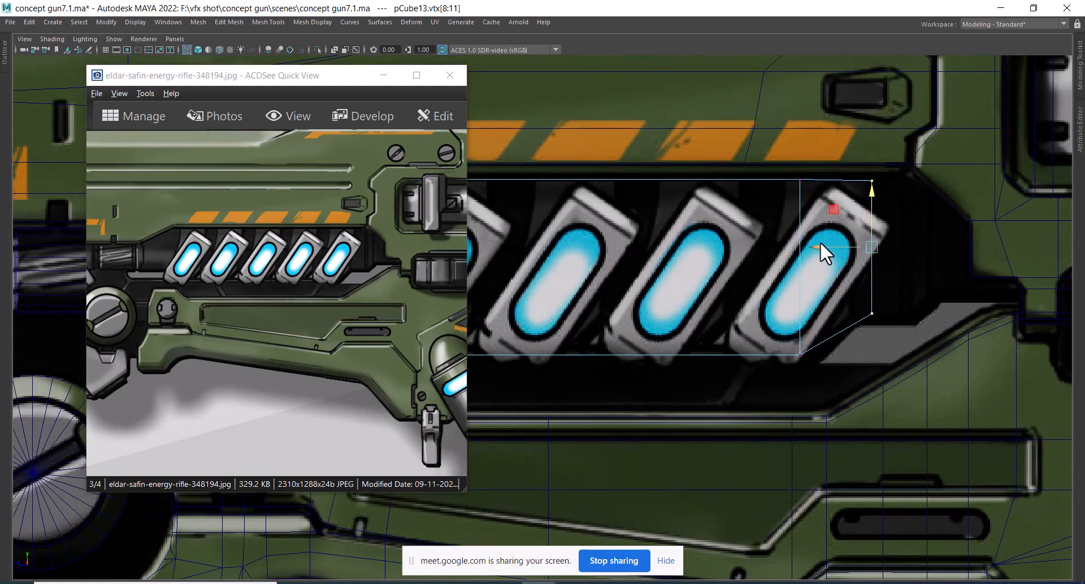
left_click_drag(819, 241, 808, 242)
- Lower the block's bottom vertices slightly, and raise the lower vertices of its rear end slightly
middle_click_drag(836, 300, 940, 263, "alt")
right_click_drag(940, 264, 948, 298, "alt")
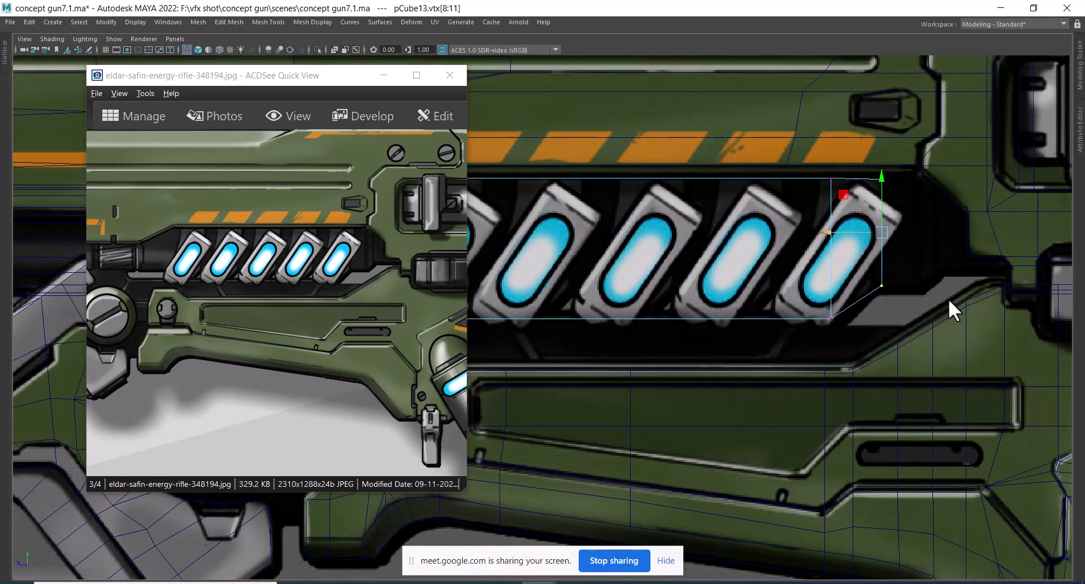
middle_click_drag(817, 300, 869, 288, "alt")
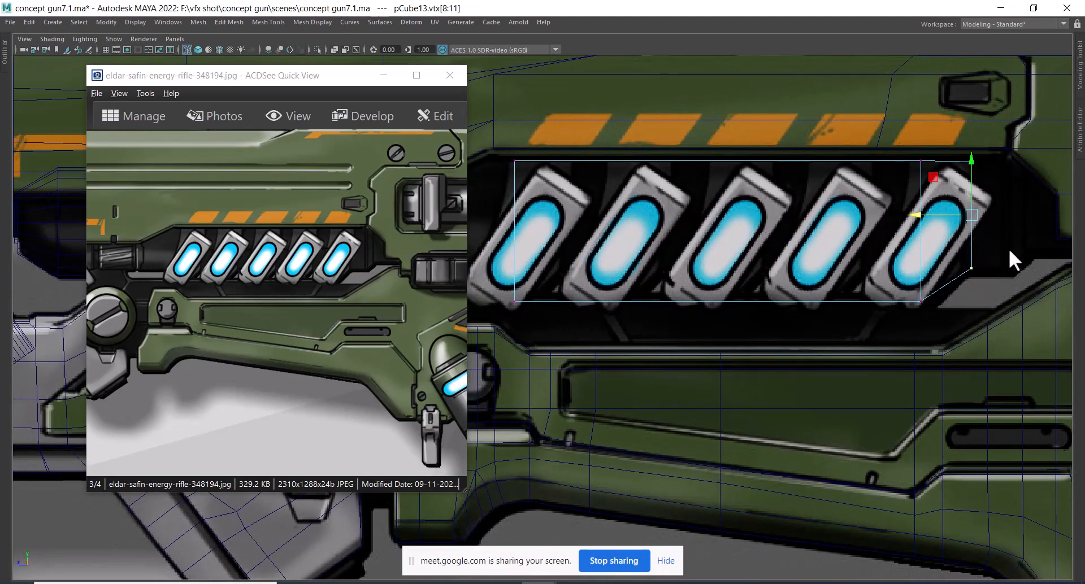
left_click_drag(1010, 281, 463, 417)
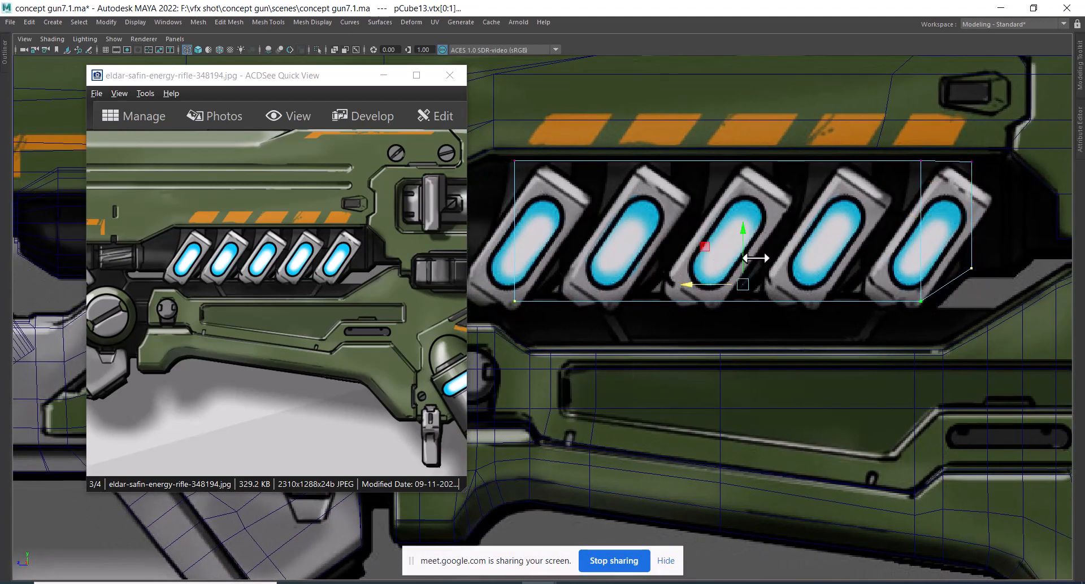
left_click_drag(743, 228, 742, 231)
middle_click_drag(848, 258, 775, 249, "alt")
right_click_drag(775, 249, 933, 243, "alt")
left_click_drag(932, 243, 900, 298)
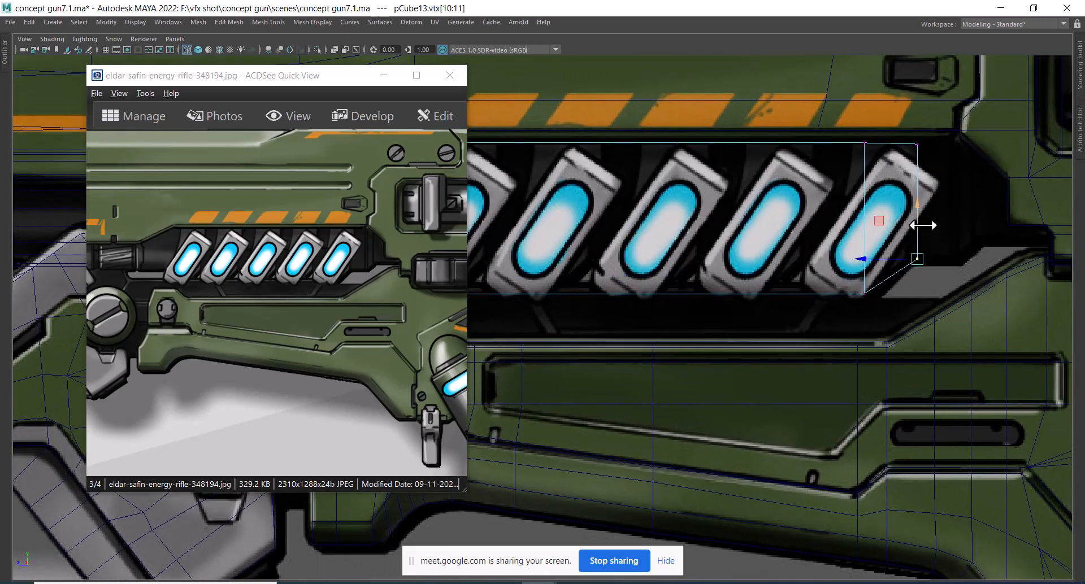
left_click_drag(914, 205, 914, 201)
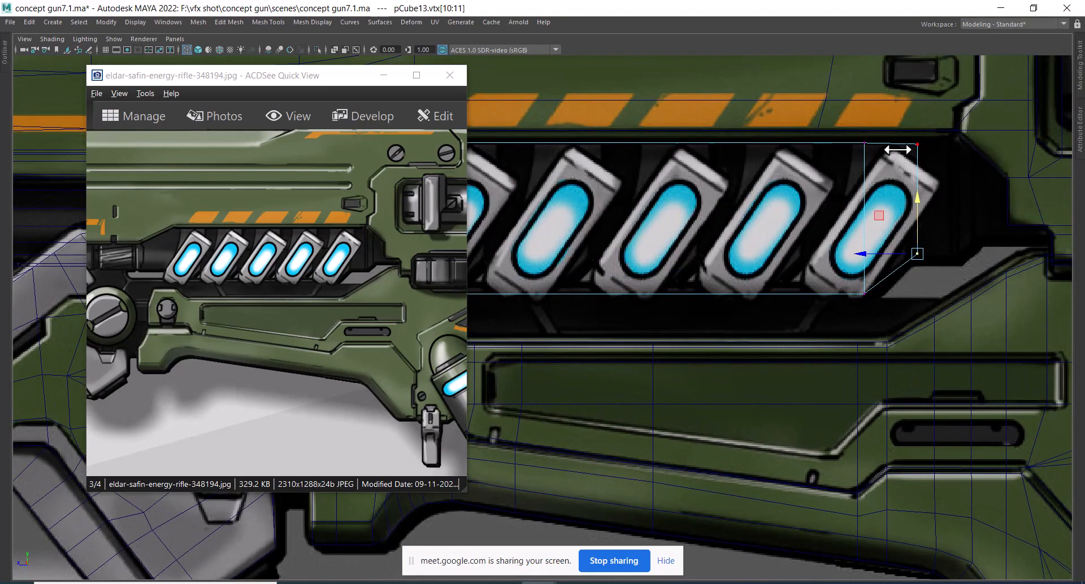
- Select all the block's top vertices and raise them to the upper border of the dark recess
right_click_drag(785, 198, 910, 261, "alt")
left_click_drag(919, 224, 529, 259)
left_click_drag(723, 190, 720, 182)
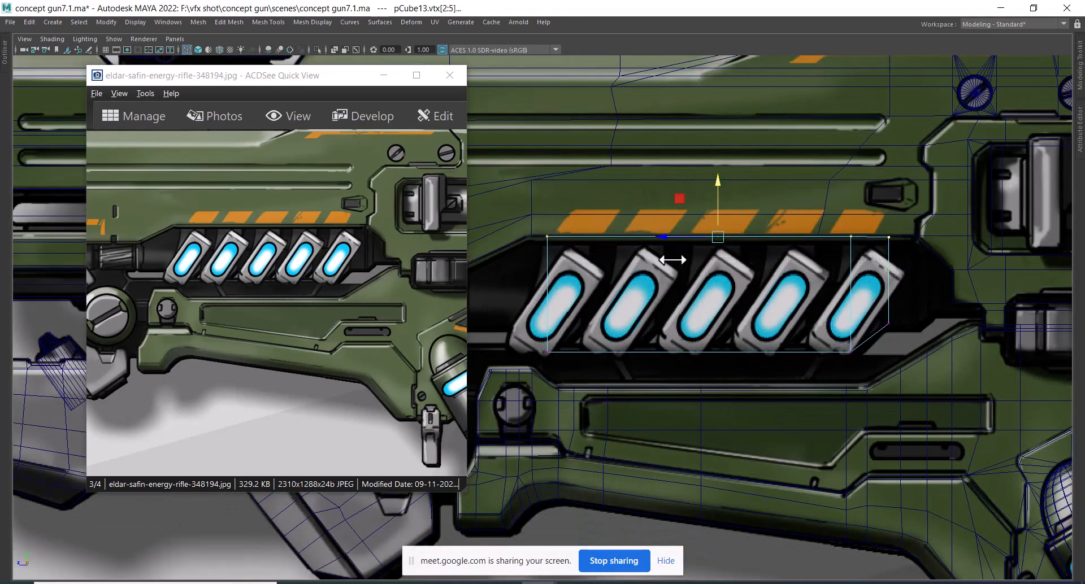
- Inspect the block among the surrounding parts in shaded perspective, and return to the wireframe side view
key("space")
left_click_drag(696, 286, 721, 141)
scroll(796, 317, "down", 2)
scroll(796, 318, "down", 2)
key("5")
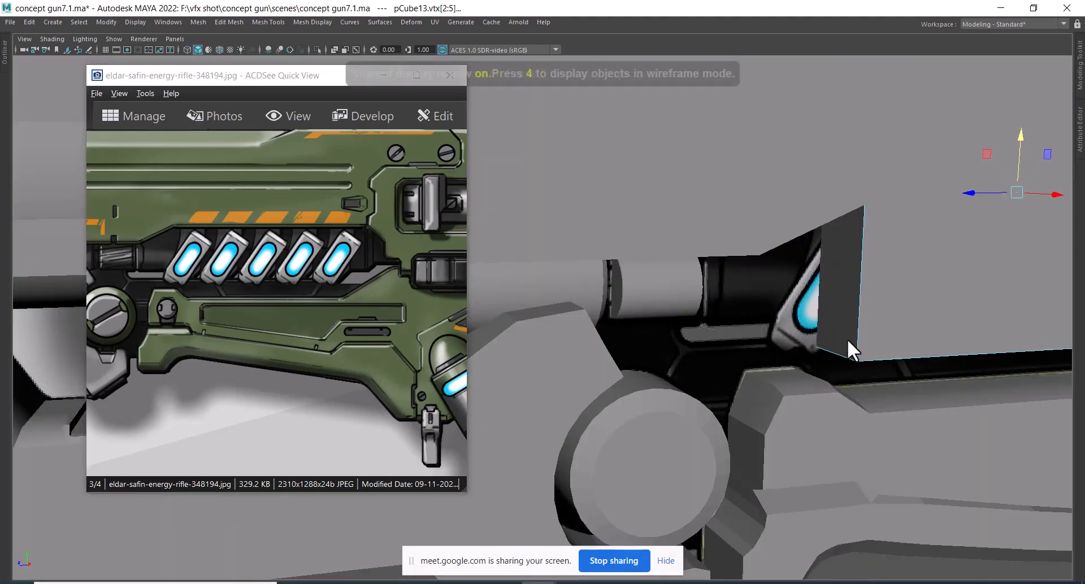
scroll(791, 256, "down", 3)
scroll(772, 307, "up", 2)
left_click_drag(772, 307, 710, 307, "alt")
left_click_drag(824, 283, 836, 310, "alt")
key("space")
right_click_drag(737, 356, 864, 401, "alt")
key("4")
middle_click_drag(864, 402, 746, 376, "alt")
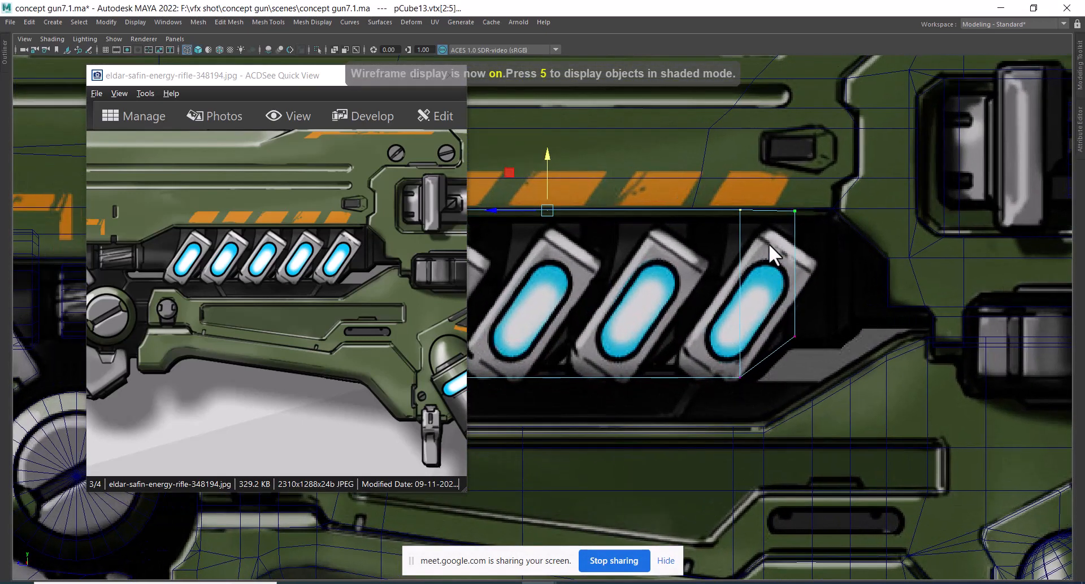
- Select the block's rear end face and extrude it straight rearward by about 0.349
right_click_drag(768, 244, 770, 279)
left_click_drag(835, 179, 790, 366)
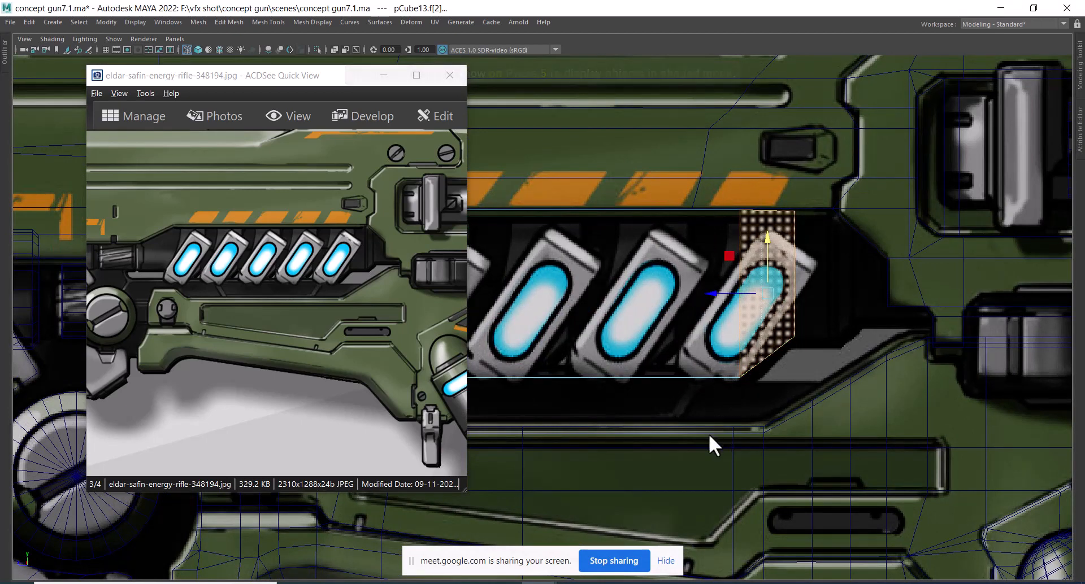
key("ctrl+z")
right_click_drag(770, 375, 831, 326, "alt")
middle_click_drag(831, 326, 766, 329, "alt")
right_click_drag(765, 327, 819, 362, "alt")
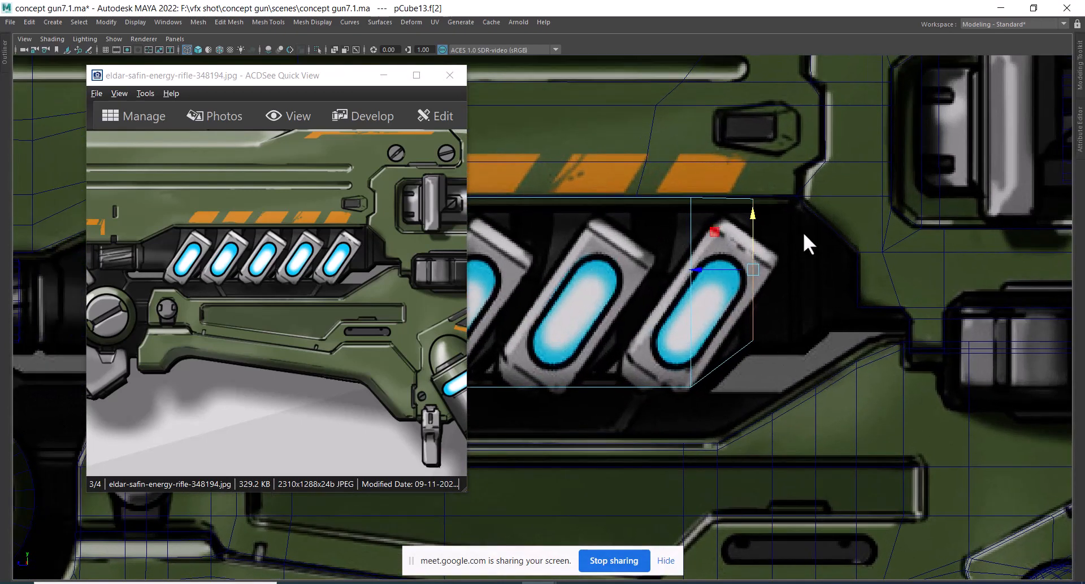
right_click_drag(804, 235, 748, 283, "shift")
left_click_drag(792, 270, 857, 273)
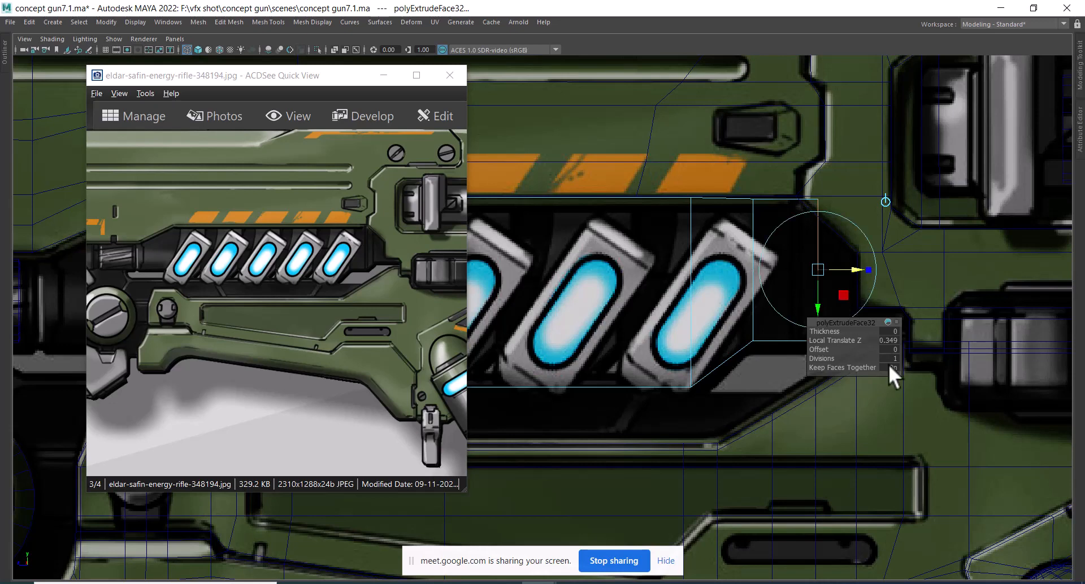
- Shorten the rear extrusion to about 0.252, ending where the recess outline starts to slope
middle_click_drag(770, 291, 576, 254, "alt")
right_click_drag(575, 254, 704, 346, "alt")
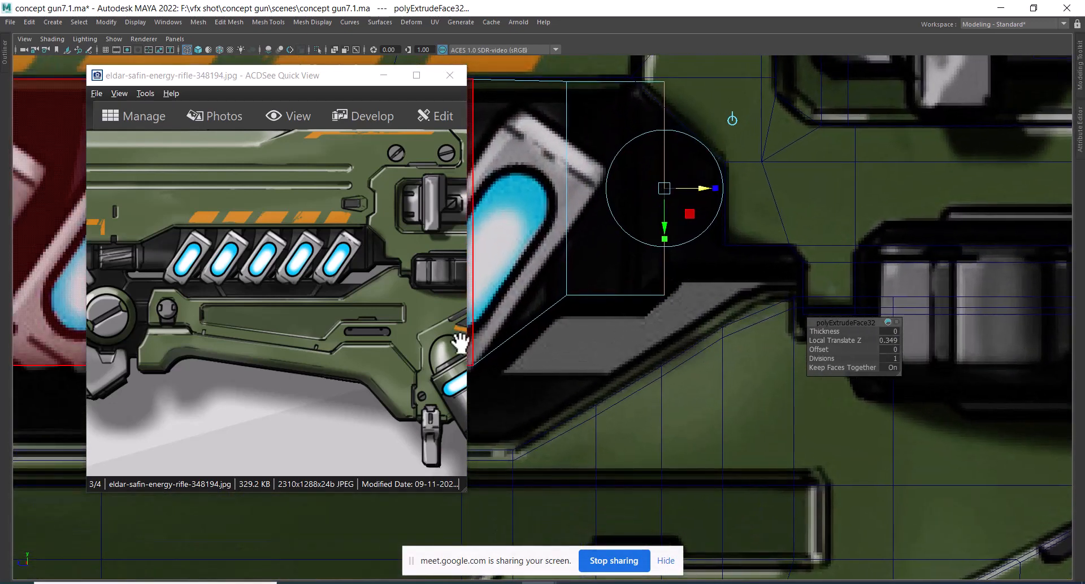
right_click_drag(685, 237, 780, 363, "alt")
left_click_drag(732, 157, 700, 164)
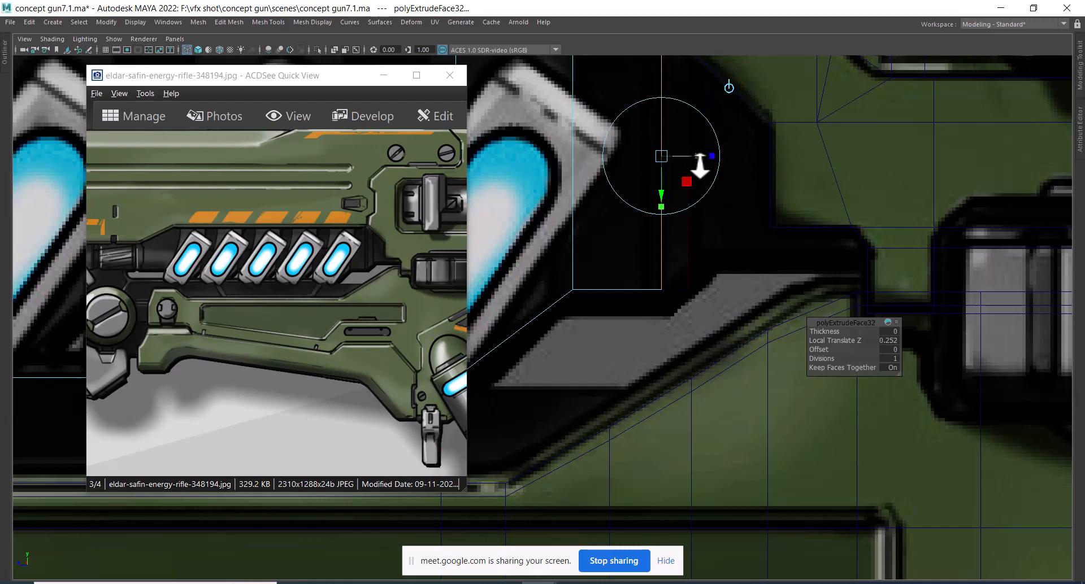
right_click_drag(700, 167, 719, 213, "alt")
middle_click_drag(719, 213, 715, 264, "alt")
key("w")
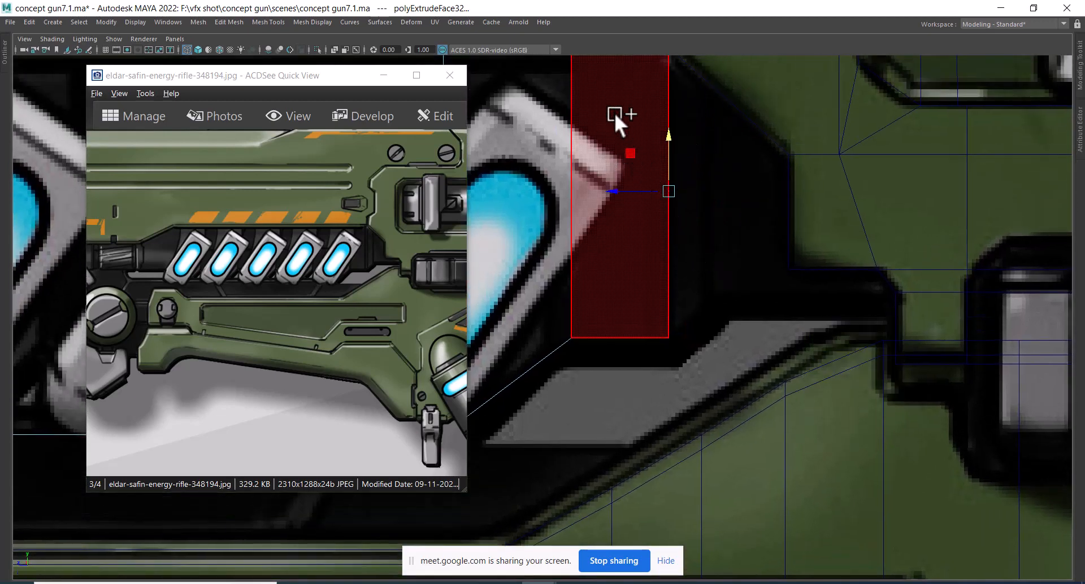
- Extrude the rear end face again, reduce its height and move it rearward to form a tapered section
right_click_drag(613, 146, 616, 116, "shift")
left_click_drag(704, 193, 747, 193)
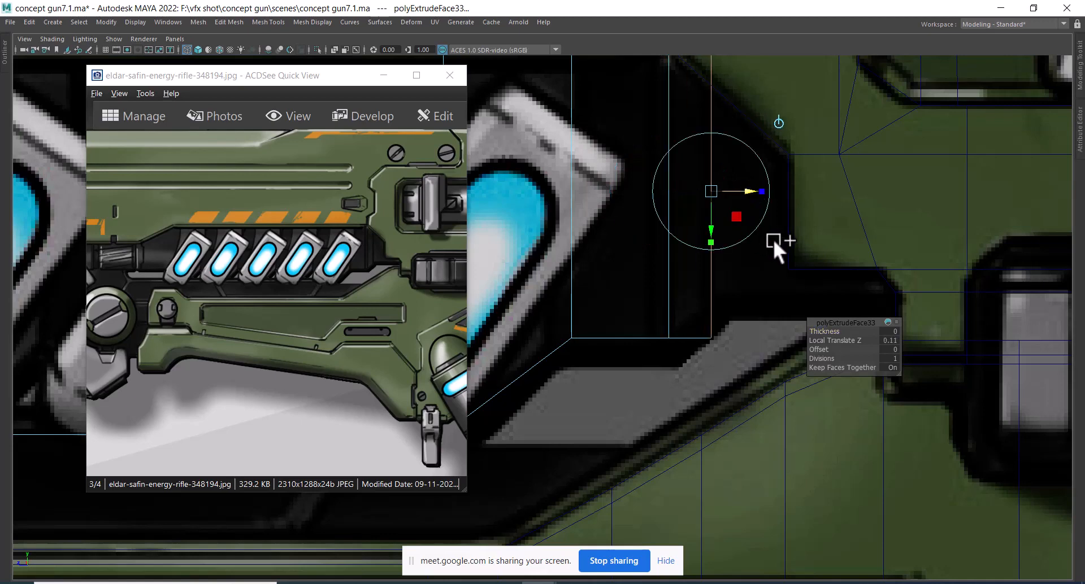
left_click(711, 242)
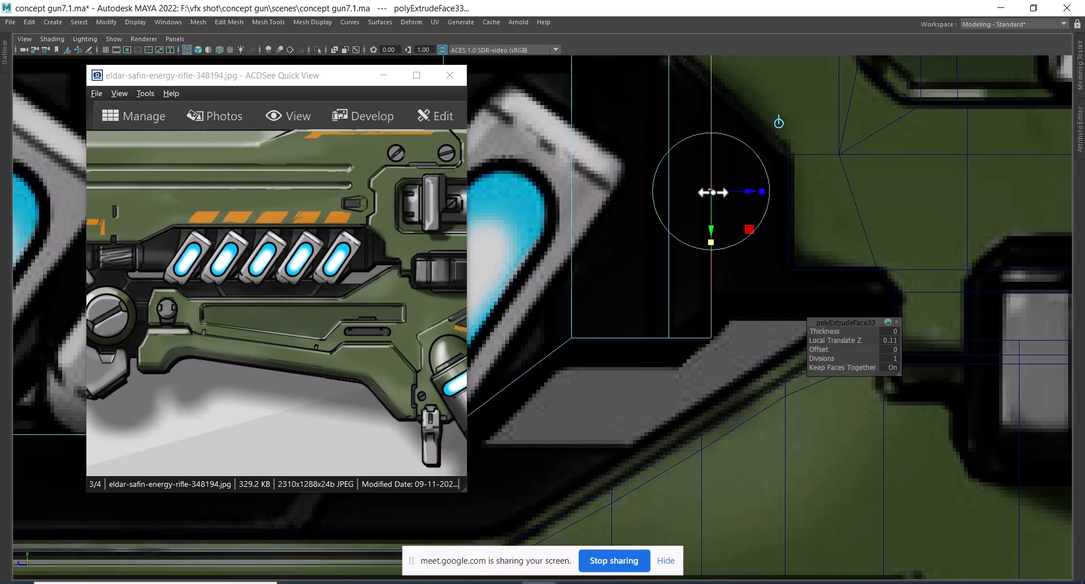
left_click_drag(712, 191, 676, 189)
key("w")
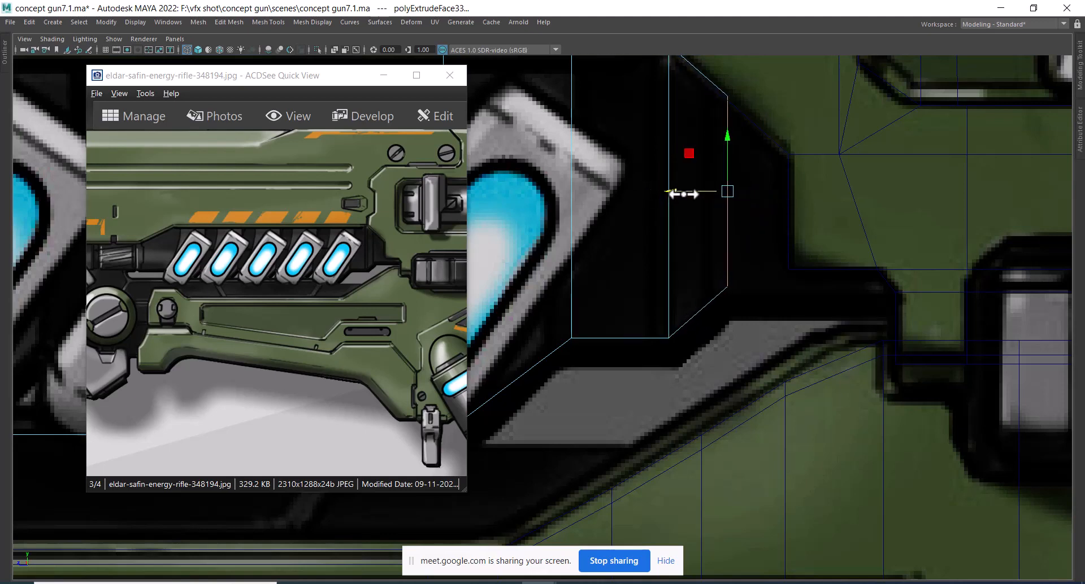
middle_click_drag(676, 189, 735, 341, "alt")
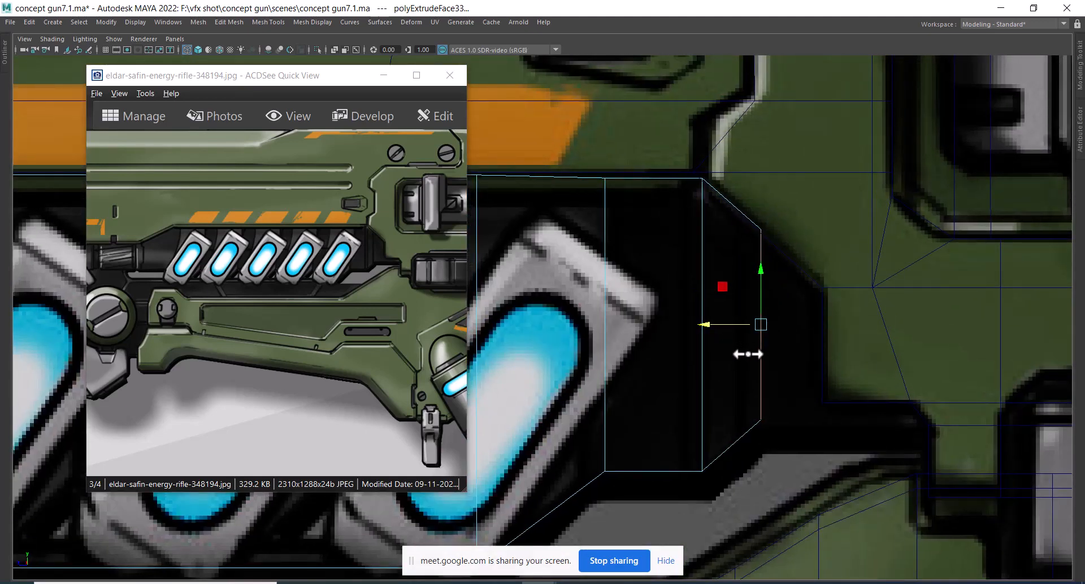
middle_click_drag(801, 440, 762, 374, "alt")
right_click_drag(750, 361, 761, 392, "alt")
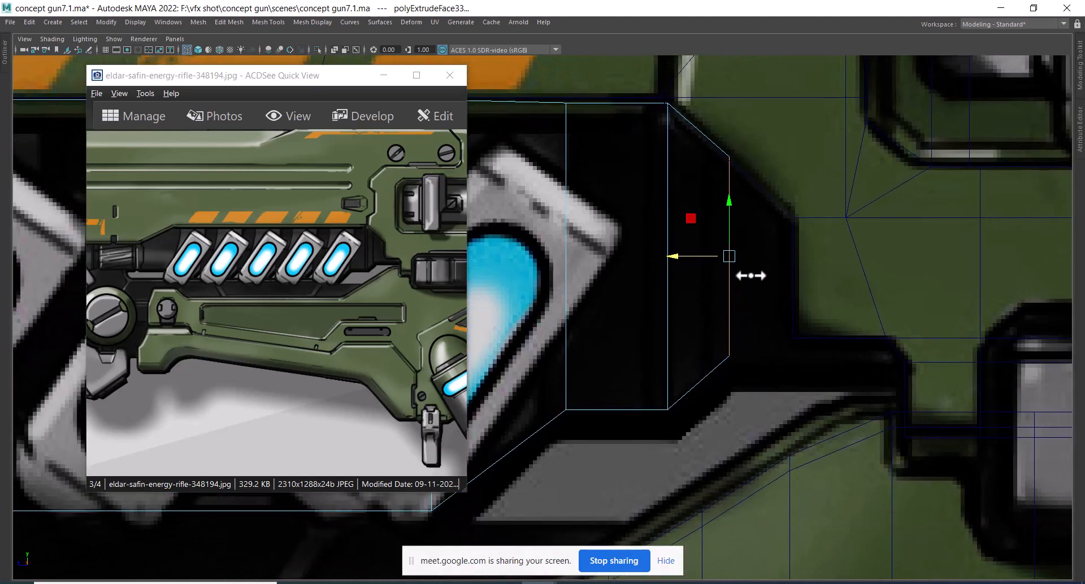
- Extrude the small end face behind the taper rearward by about 0.358 and return the block to object mode
right_click_drag(746, 212, 742, 267, "shift")
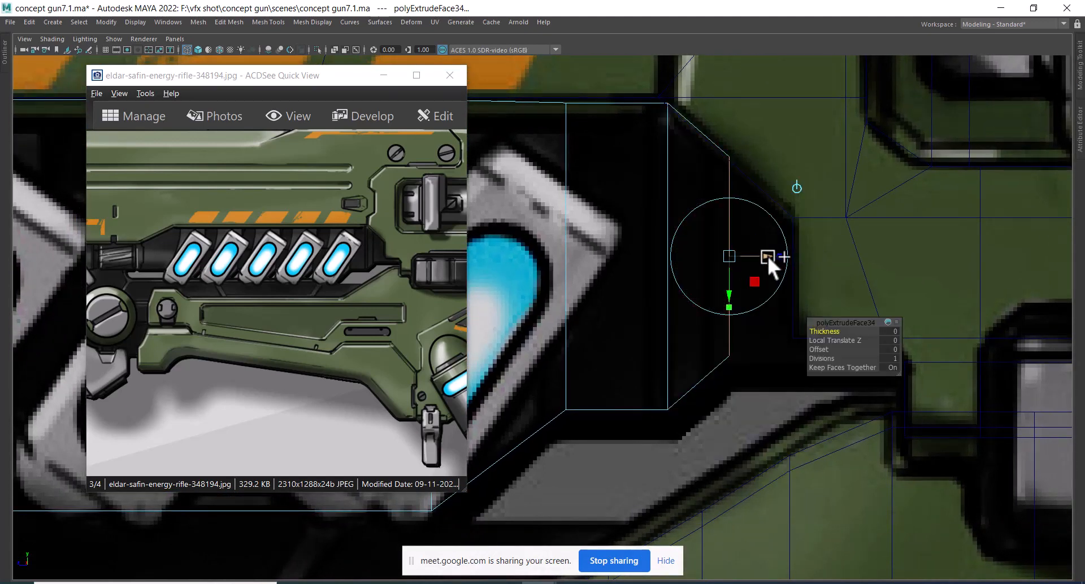
left_click_drag(767, 255, 910, 253)
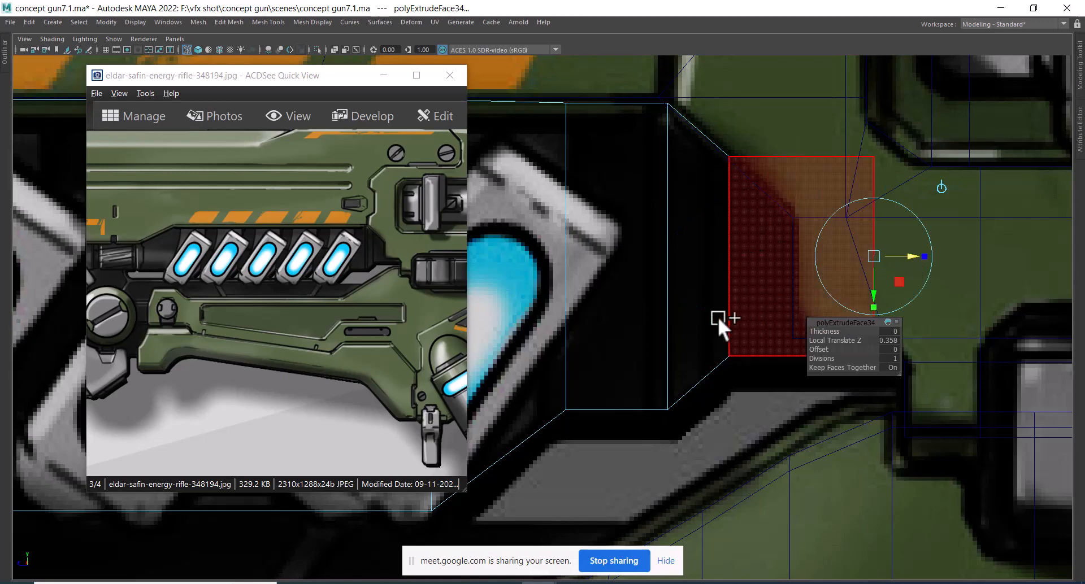
right_click_drag(710, 315, 714, 308, "alt")
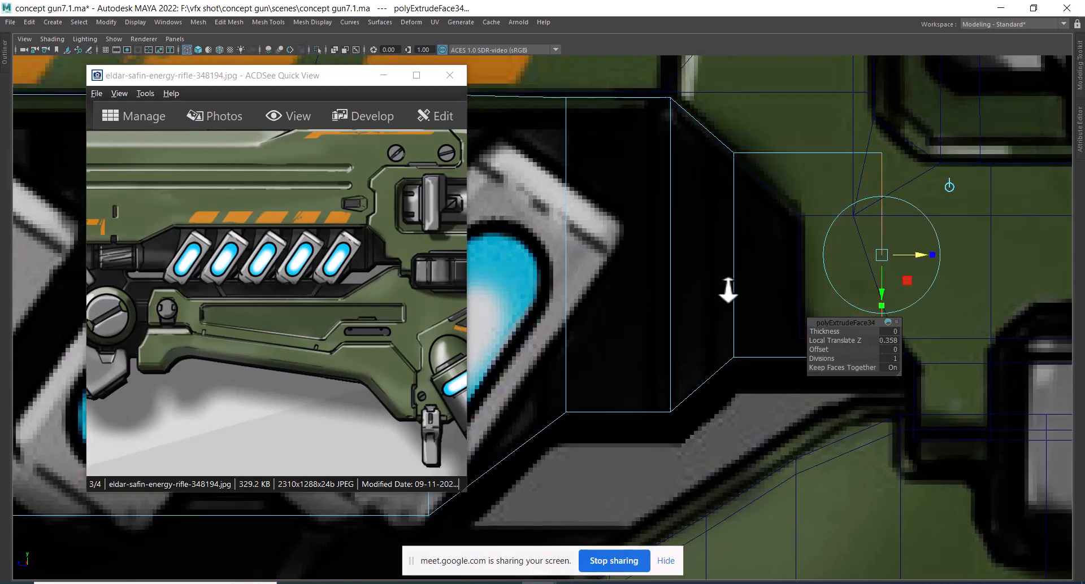
right_click_drag(729, 218, 581, 339, "alt")
middle_click_drag(582, 339, 780, 293, "alt")
right_click_drag(681, 334, 787, 332, "alt")
right_click_drag(797, 258, 834, 234)
right_click_drag(870, 343, 916, 333, "alt")
middle_click_drag(941, 304, 884, 356, "alt")
right_click_drag(885, 355, 879, 367, "alt")
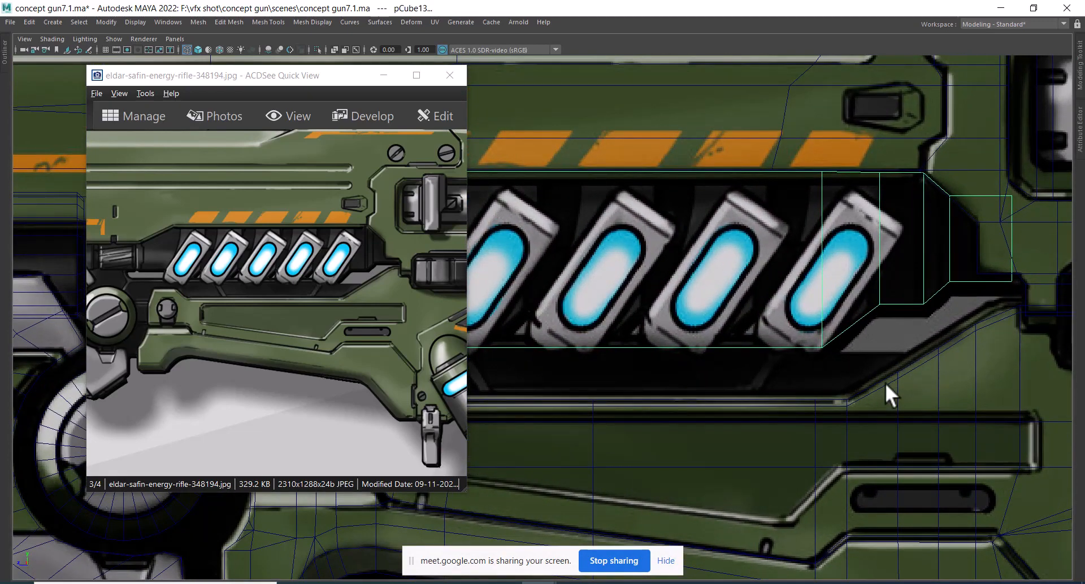
- Insert an edge loop around the block's straight rear section, just ahead of the taper
middle_click_drag(953, 297, 731, 295, "alt")
right_click_drag(744, 288, 907, 237, "alt")
right_click_drag(808, 219, 808, 306, "alt")
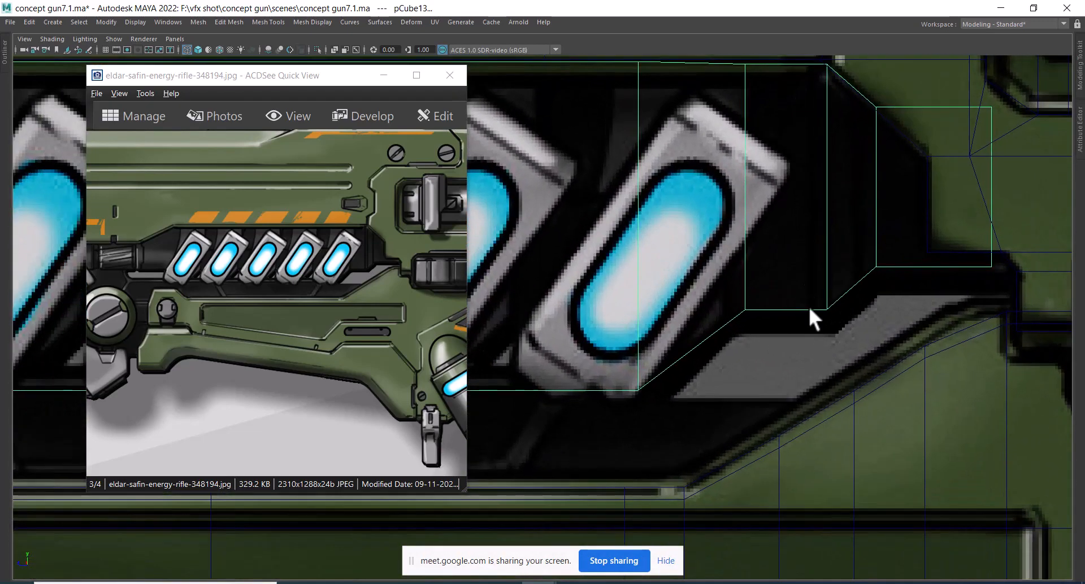
right_click_drag(802, 260, 734, 287, "shift")
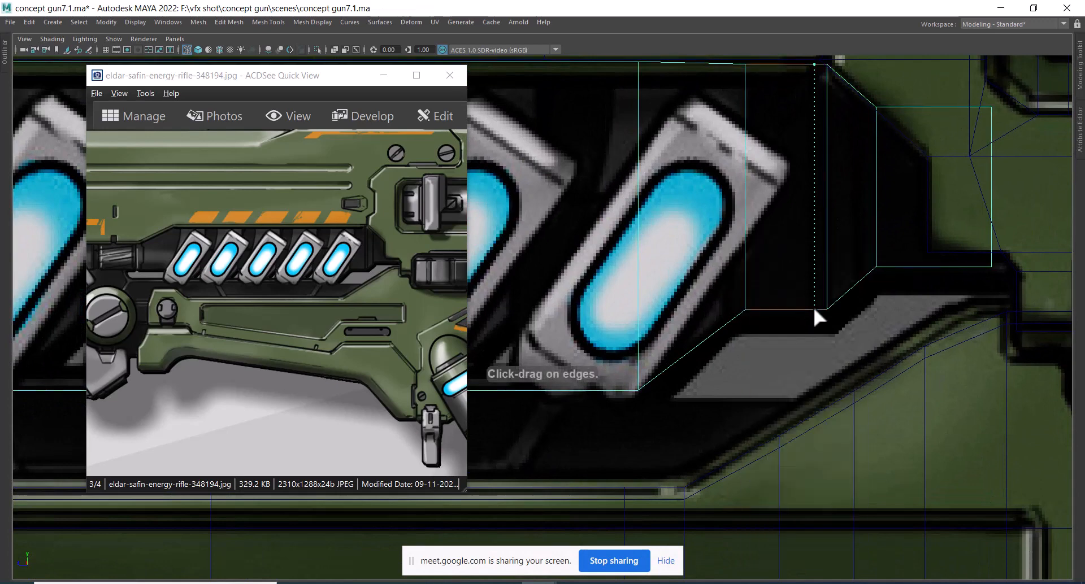
left_click(810, 305)
- Extrude the narrow ring of faces between the new edge loop and the rear taper outward by 0.1
right_click_drag(815, 182, 822, 225)
left_click(821, 230)
key("space")
mouse_move(828, 294)
left_mouse_down()
mouse_move(829, 184)
mouse_move(837, 229)
mouse_move(821, 308)
left_mouse_up()
middle_click_drag(821, 307, 827, 283, "alt")
right_click_drag(827, 283, 914, 230, "alt")
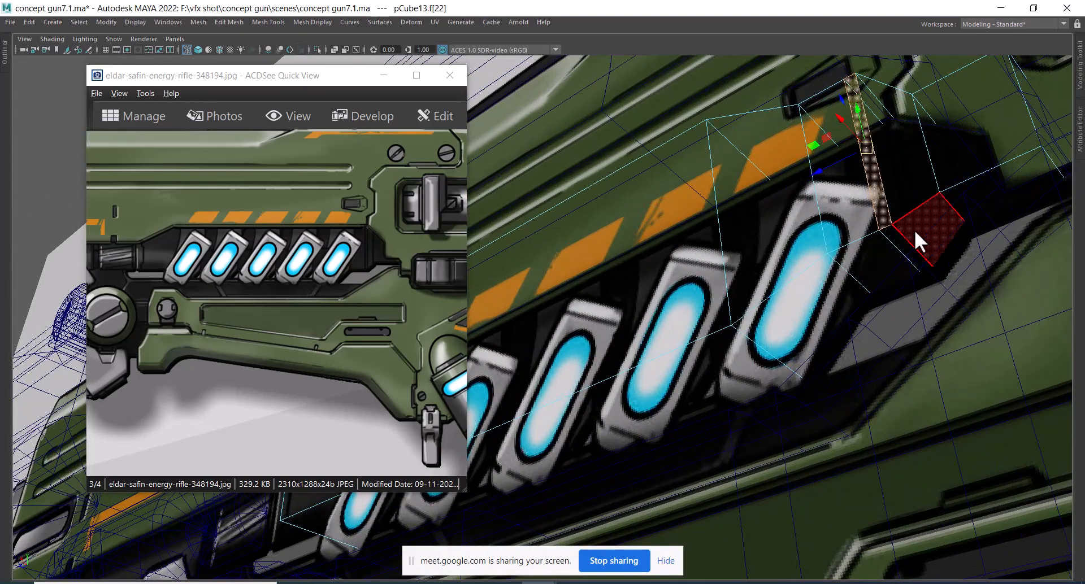
double_click(899, 236)
key("space")
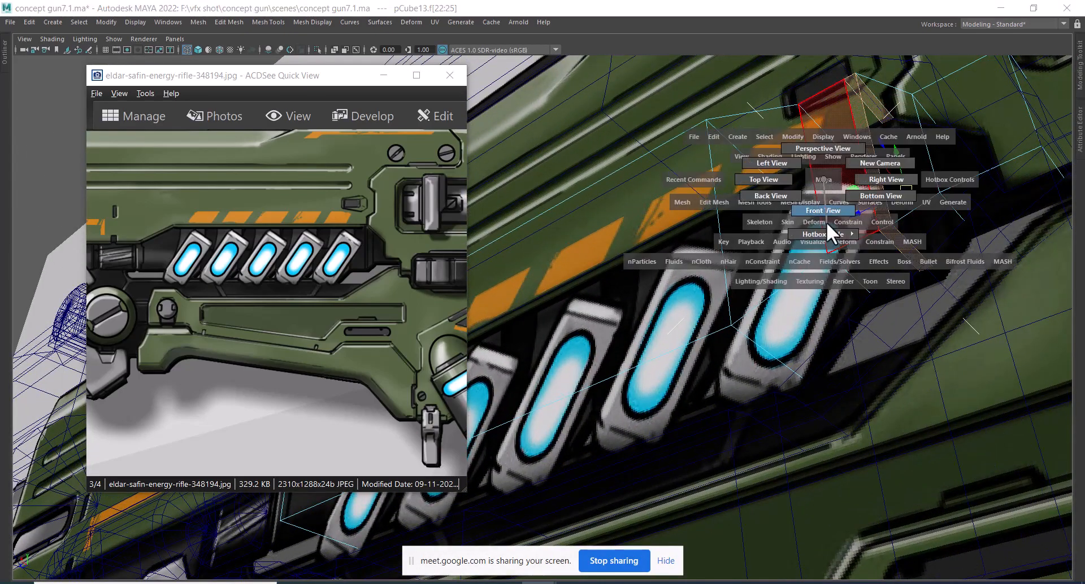
left_click(893, 181)
right_click_drag(832, 188, 859, 219, "shift")
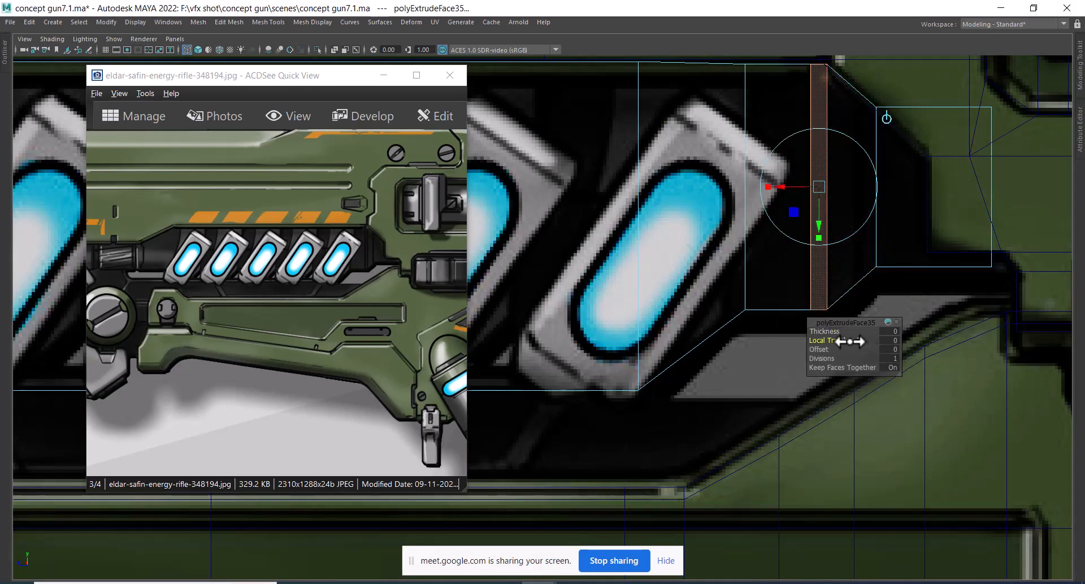
left_click_drag(849, 342, 853, 340)
- Scale the raised ring slightly narrower along the block's length and return the block to object mode
right_click_drag(864, 165, 865, 199, "alt")
middle_click_drag(873, 195, 779, 131, "alt")
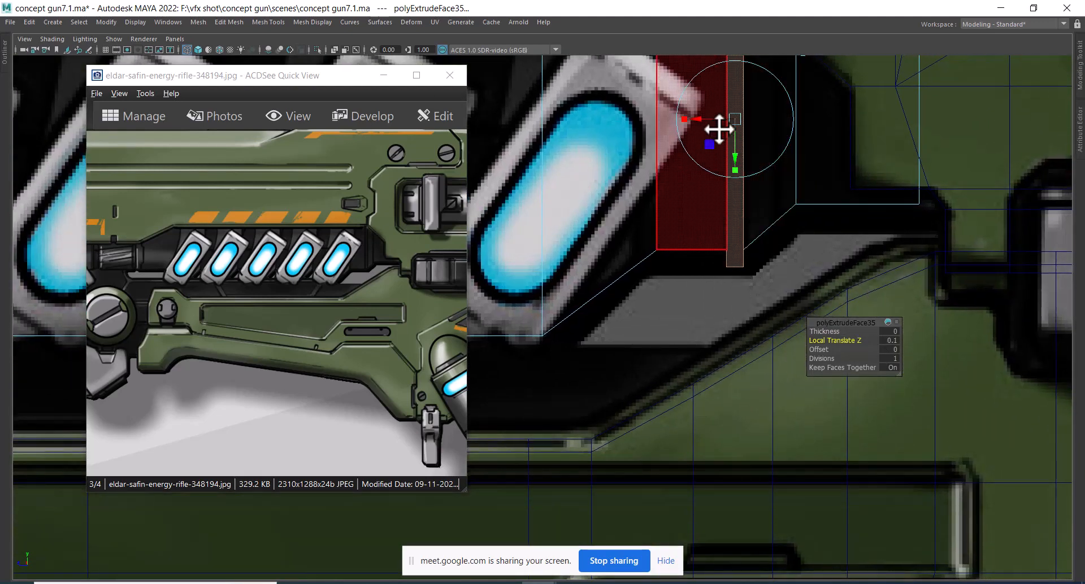
left_click_drag(684, 119, 702, 119)
right_click_drag(819, 198, 780, 174, "alt")
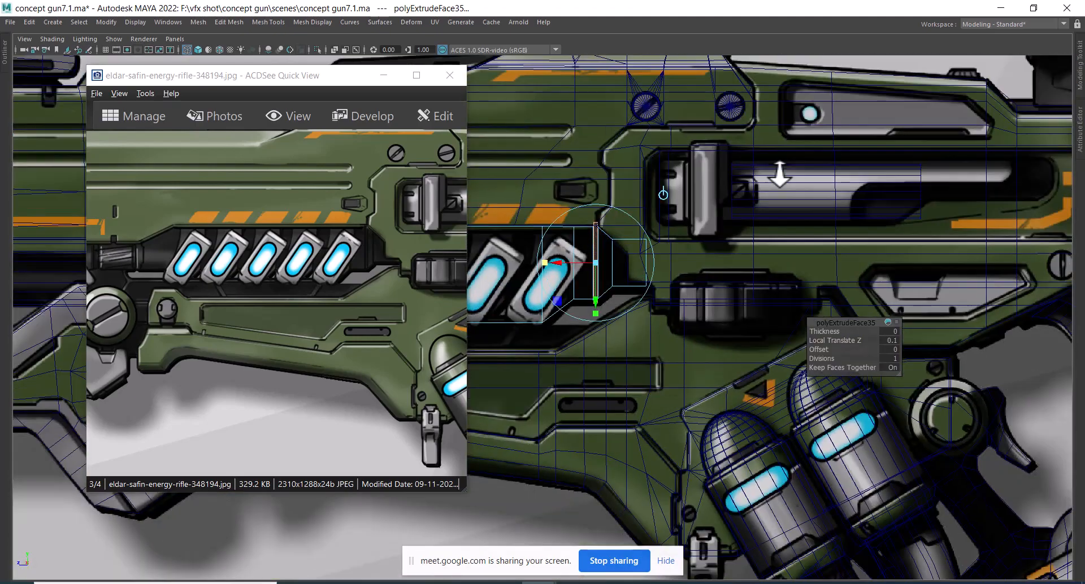
middle_click_drag(780, 174, 787, 204, "alt")
right_click_drag(791, 272, 819, 325, "alt")
right_click_drag(709, 277, 743, 317, "alt")
middle_click_drag(743, 317, 792, 248, "alt")
right_click_drag(836, 305, 879, 353, "alt")
right_click_drag(760, 141, 820, 224, "alt")
middle_click_drag(835, 238, 748, 308, "alt")
right_click_drag(799, 206, 883, 123)
- Extrude the block's front end face forward by 0.152 with an offset of 0.13
right_click_drag(869, 133, 668, 181, "alt")
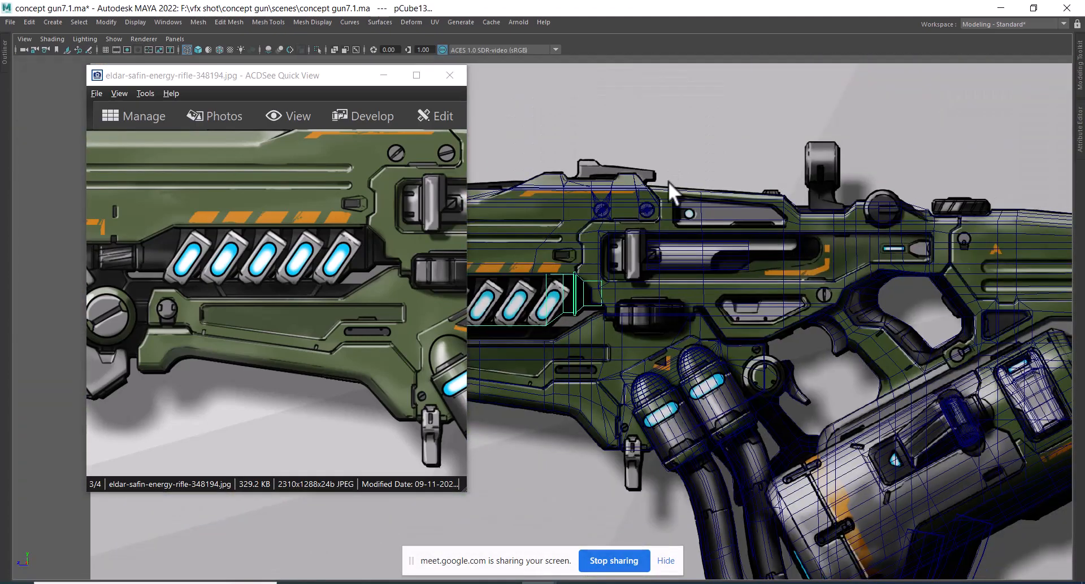
middle_click_drag(667, 180, 969, 119, "alt")
right_click_drag(803, 271, 853, 280, "alt")
middle_click_drag(853, 280, 787, 308, "alt")
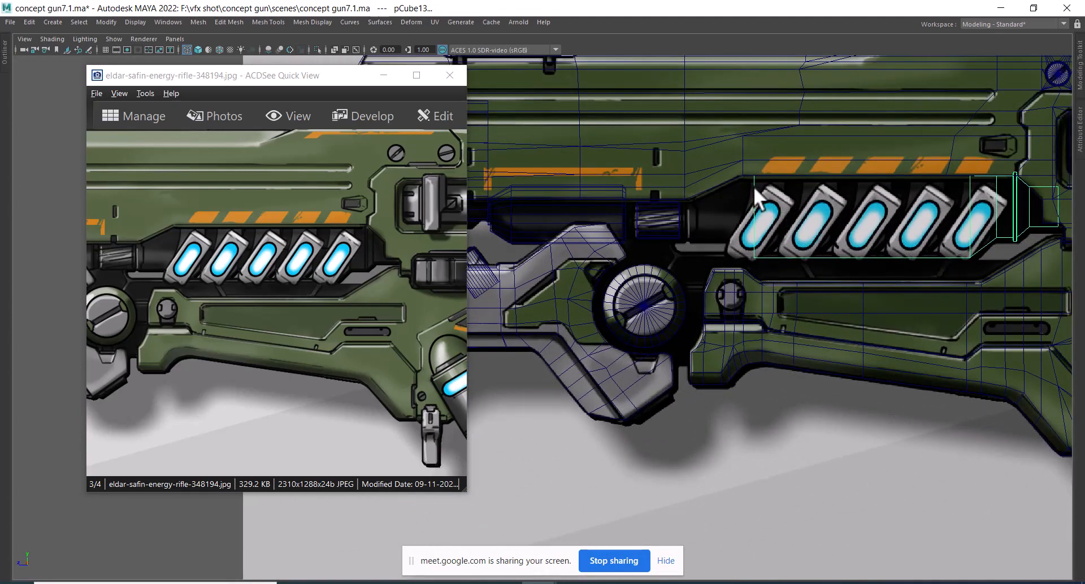
right_click_drag(753, 189, 757, 214)
left_click_drag(794, 151, 714, 321)
left_click_drag(825, 139, 833, 273, "ctrl")
right_click_drag(782, 248, 815, 347, "alt")
middle_click_drag(802, 242, 777, 336, "alt")
right_click_drag(778, 337, 866, 367, "alt")
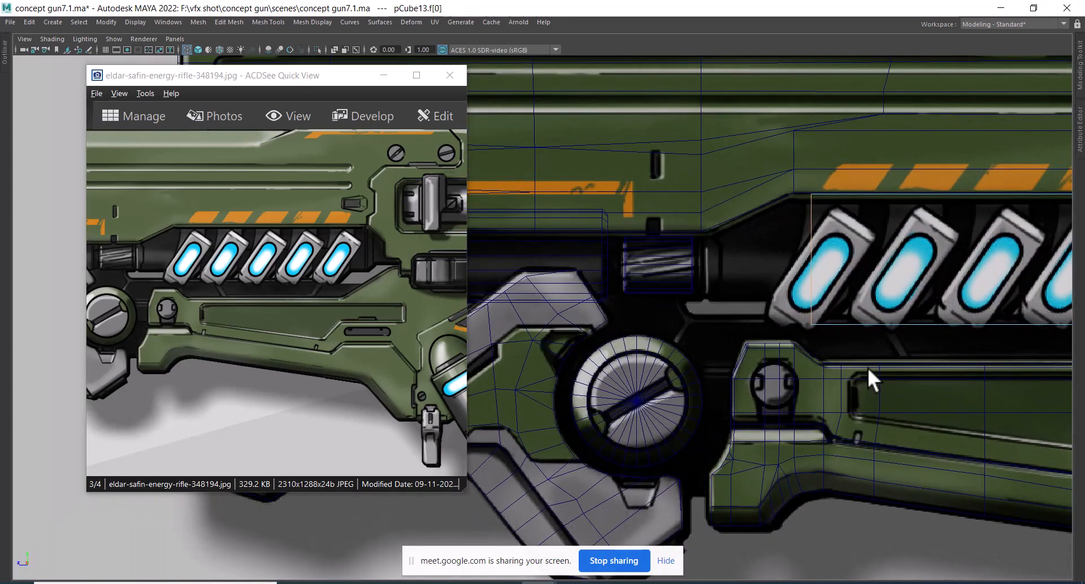
key("w")
right_click_drag(843, 215, 839, 259, "shift")
right_click_drag(802, 316, 826, 366, "alt")
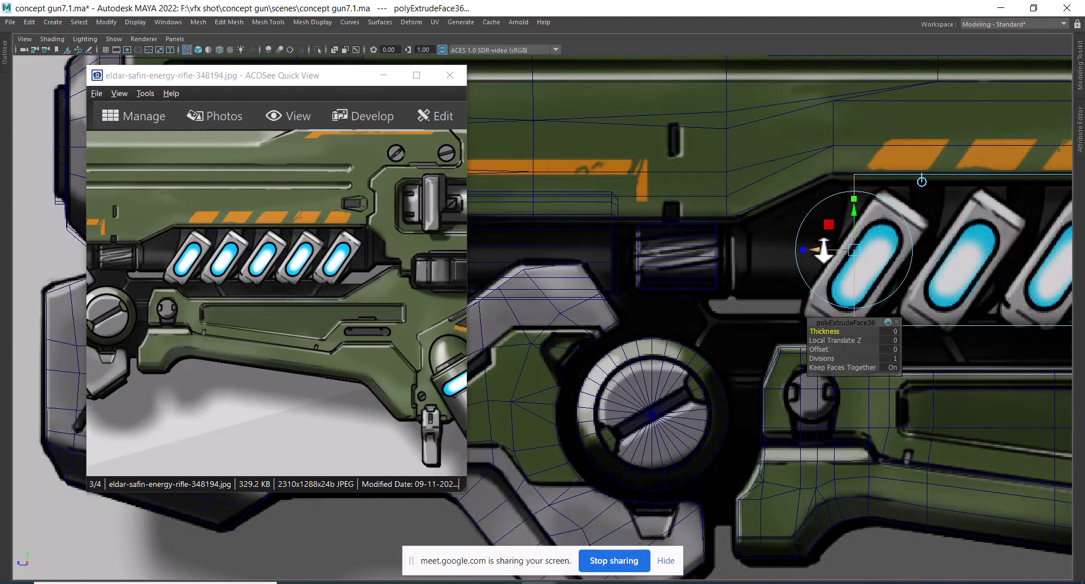
left_click_drag(823, 250, 801, 254)
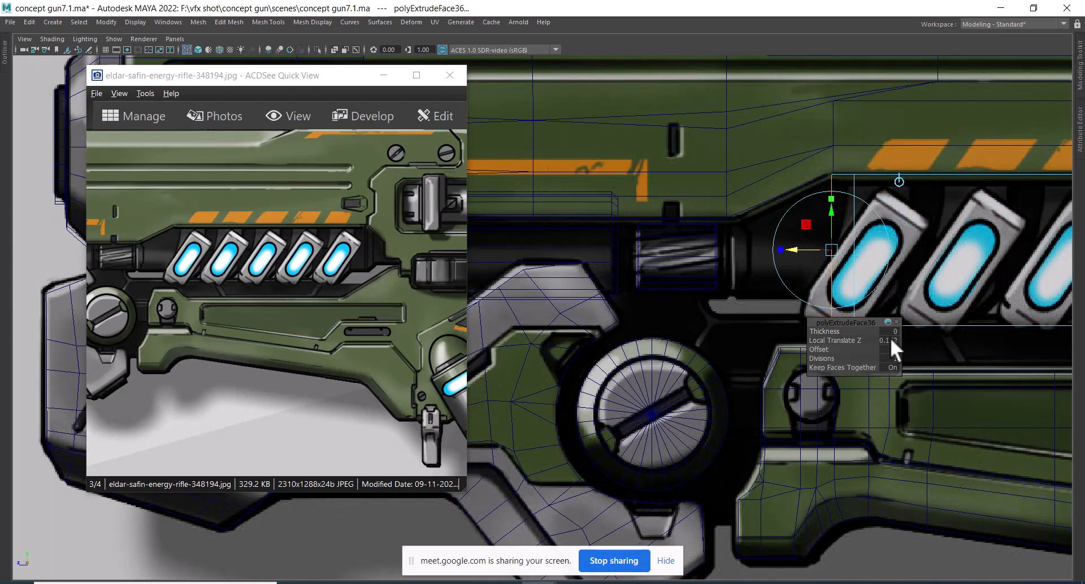
left_click_drag(850, 341, 828, 351)
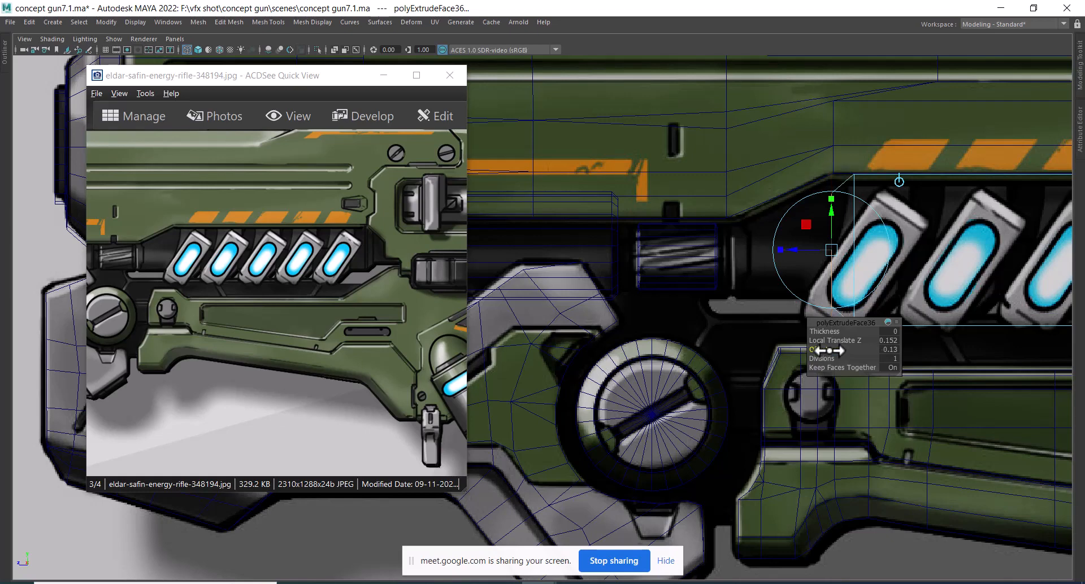
- Move the inset front face farther forward and slightly upward toward the upper recess outline
key("w")
middle_click_drag(819, 228, 780, 218, "alt")
right_click_drag(779, 218, 803, 277, "alt")
left_click_drag(774, 237, 759, 238)
left_click_drag(801, 180, 801, 168)
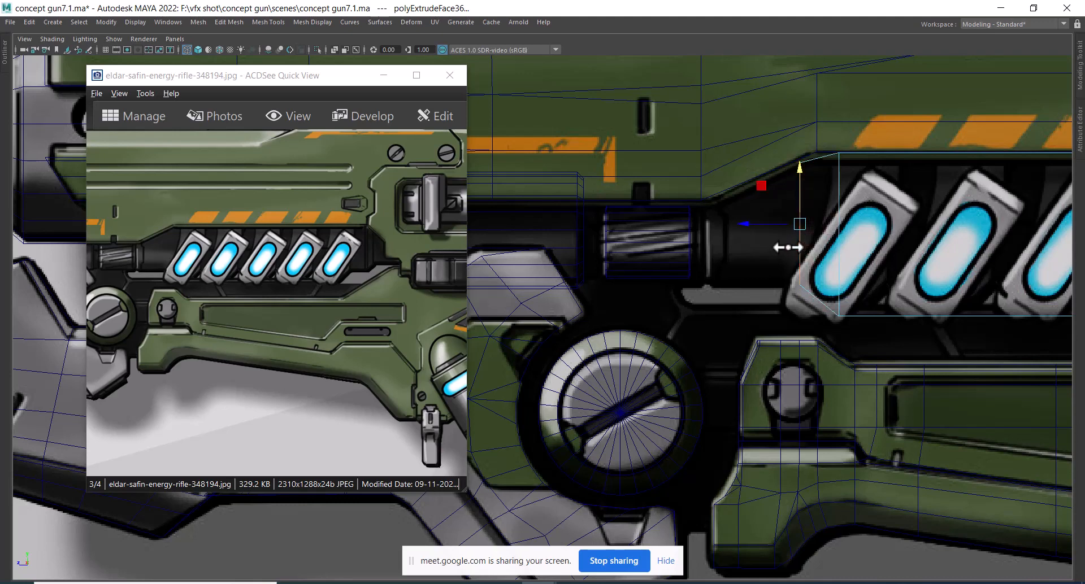
- Extrude the front face again, forward to just behind the ribbed cylinder, and switch to vertex editing
right_click_drag(819, 191, 813, 238, "shift")
left_click_drag(763, 222, 670, 235)
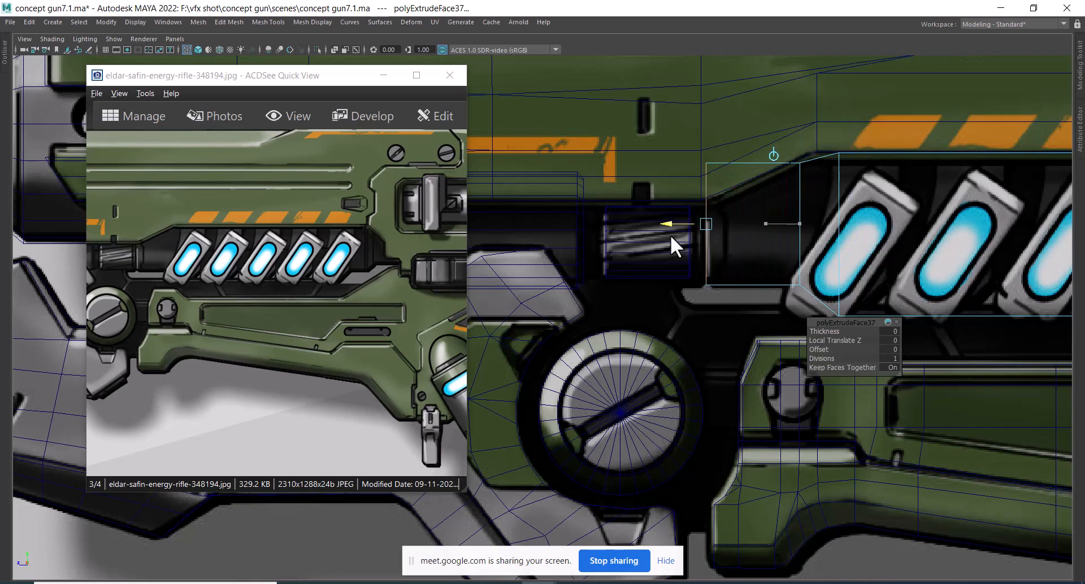
right_click_drag(681, 240, 732, 289, "alt")
middle_click_drag(758, 241, 738, 254, "alt")
right_click_drag(737, 254, 775, 299, "alt")
right_click_drag(847, 193, 774, 141)
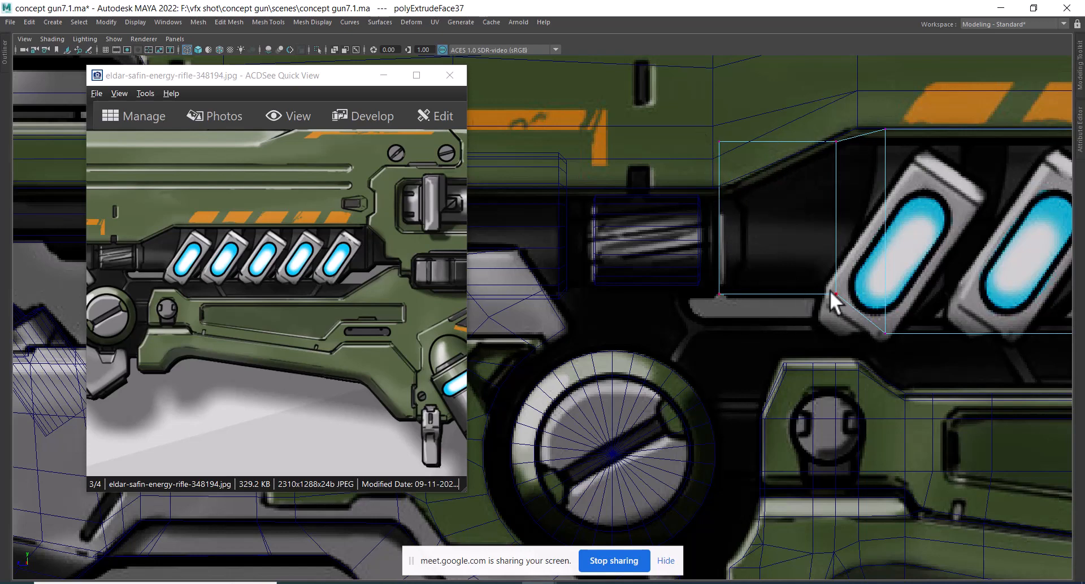
- Examine the shape between the ribbed cylinder and the first glowing cell in the reference image and the model
right_click_drag(882, 331, 835, 308, "alt")
middle_click_drag(836, 308, 797, 294, "alt")
mouse_move(797, 294)
right_mouse_down("alt")
mouse_move(779, 327)
mouse_move(813, 333)
mouse_move(791, 319)
right_mouse_up("alt")
right_click_drag(764, 279, 783, 343, "alt")
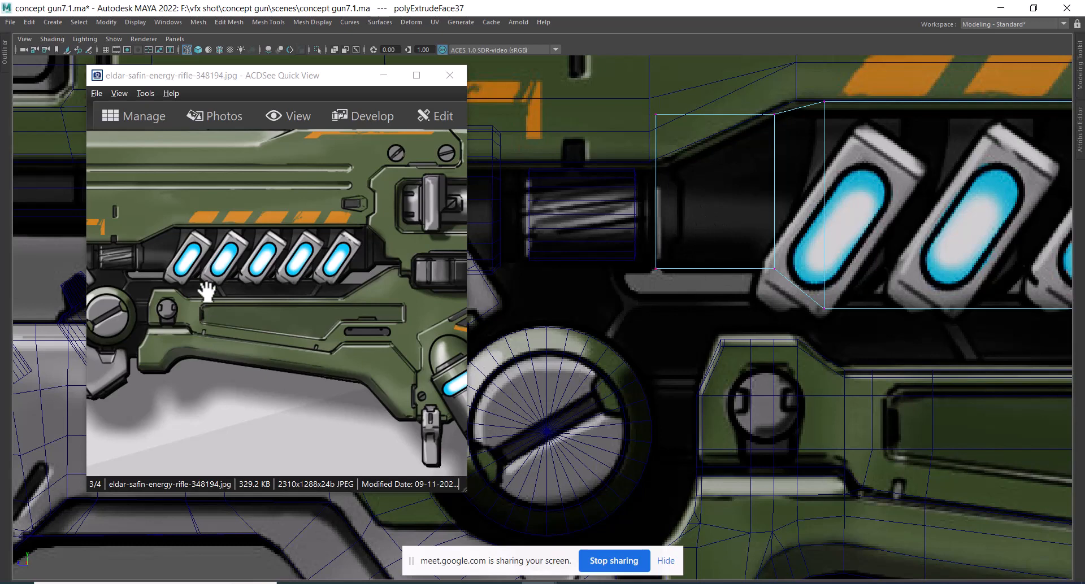
left_click_drag(207, 291, 239, 271)
right_click_drag(758, 296, 647, 272, "alt")
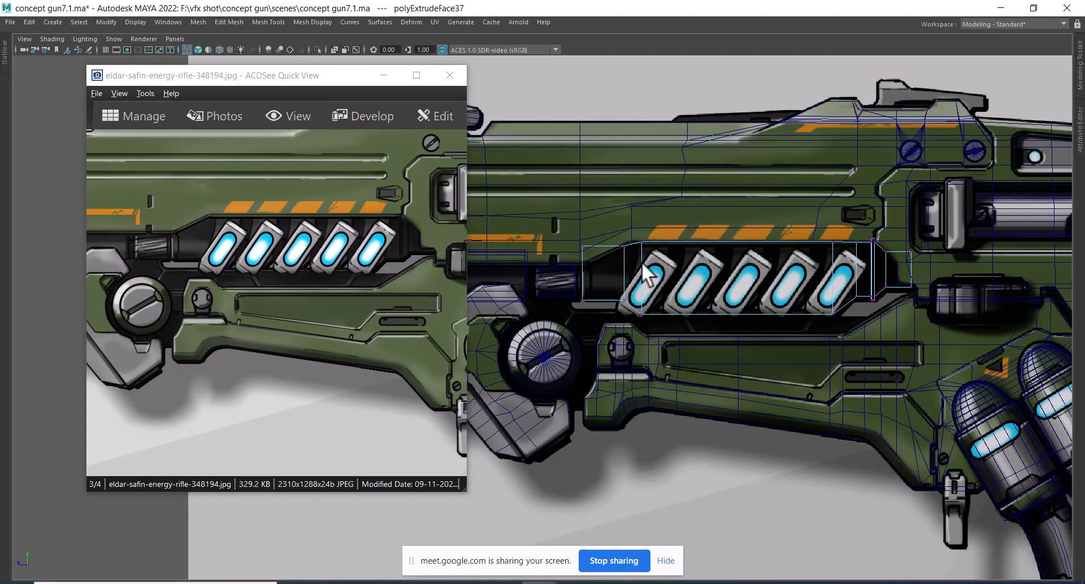
middle_click_drag(641, 321, 751, 287, "alt")
right_click_drag(750, 286, 895, 362, "alt")
right_click_drag(830, 344, 909, 352, "alt")
middle_click_drag(874, 311, 693, 353, "alt")
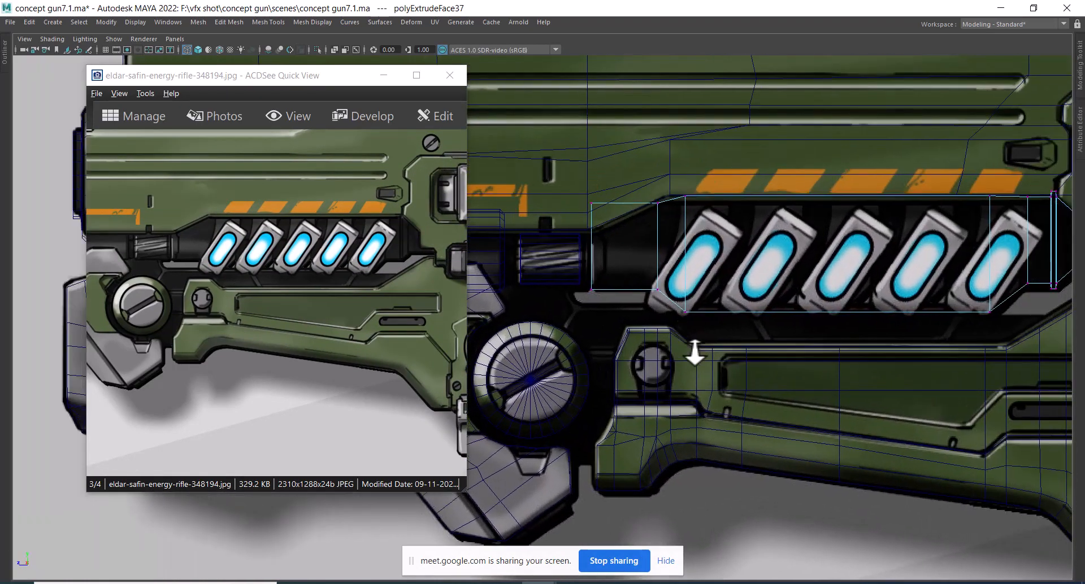
right_click_drag(693, 354, 740, 350, "alt")
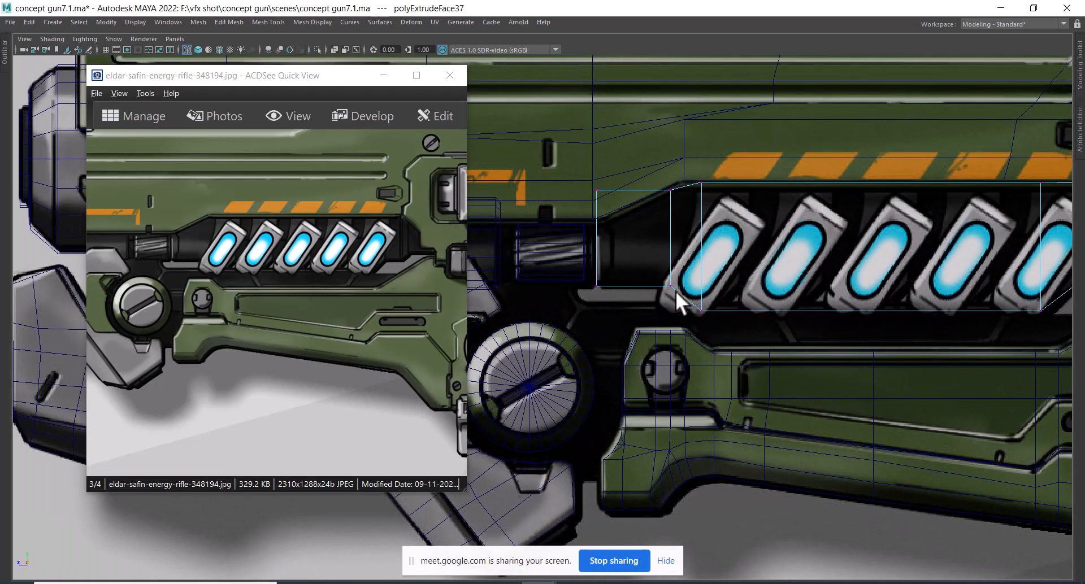
left_click_drag(191, 267, 438, 277)
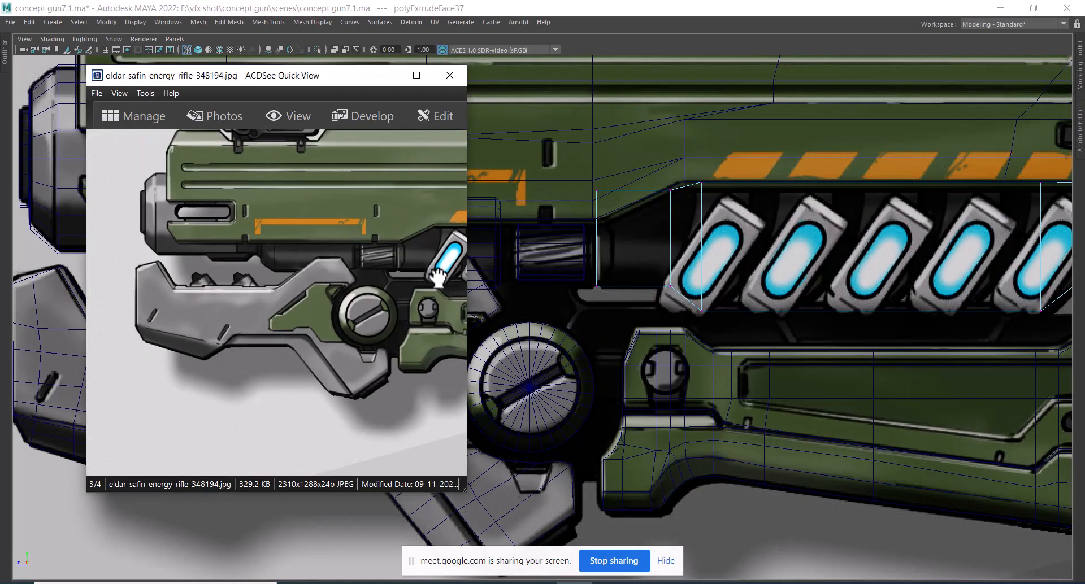
left_click_drag(319, 269, 254, 269)
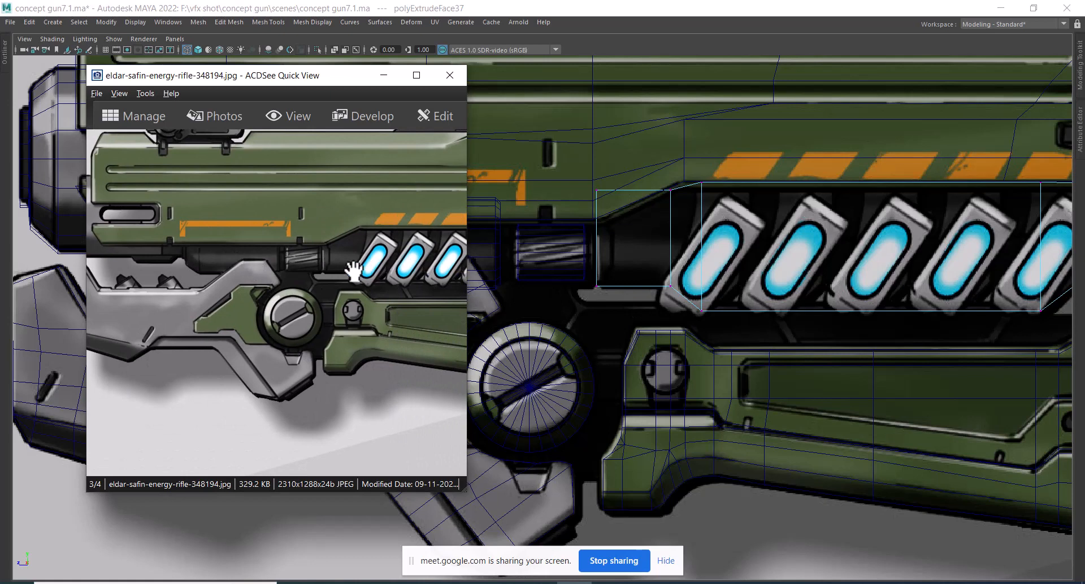
middle_click_drag(554, 296, 883, 296, "alt")
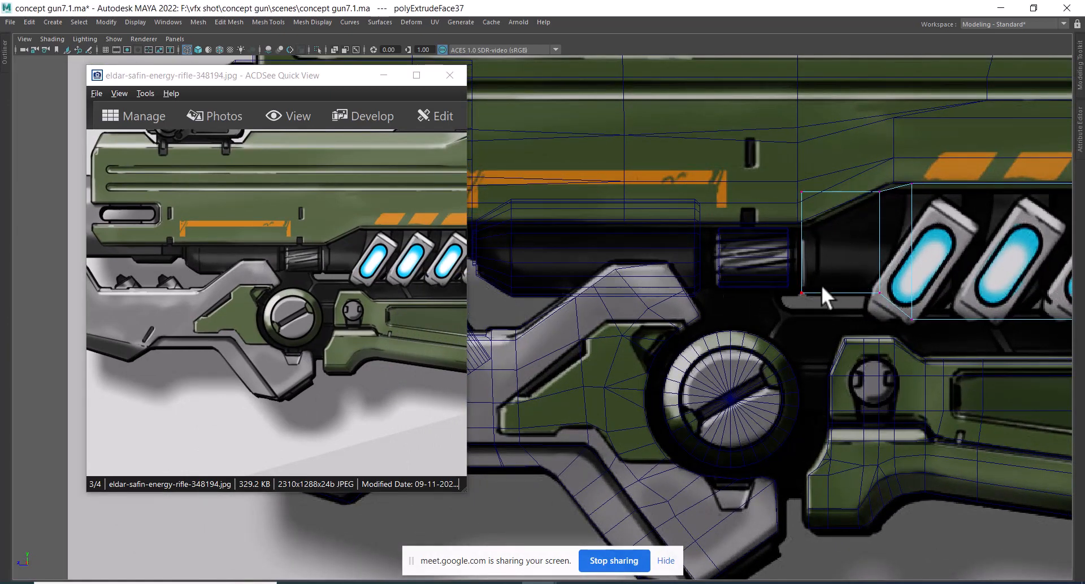
middle_click_drag(847, 268, 759, 254, "alt")
right_click_drag(759, 254, 806, 302, "alt")
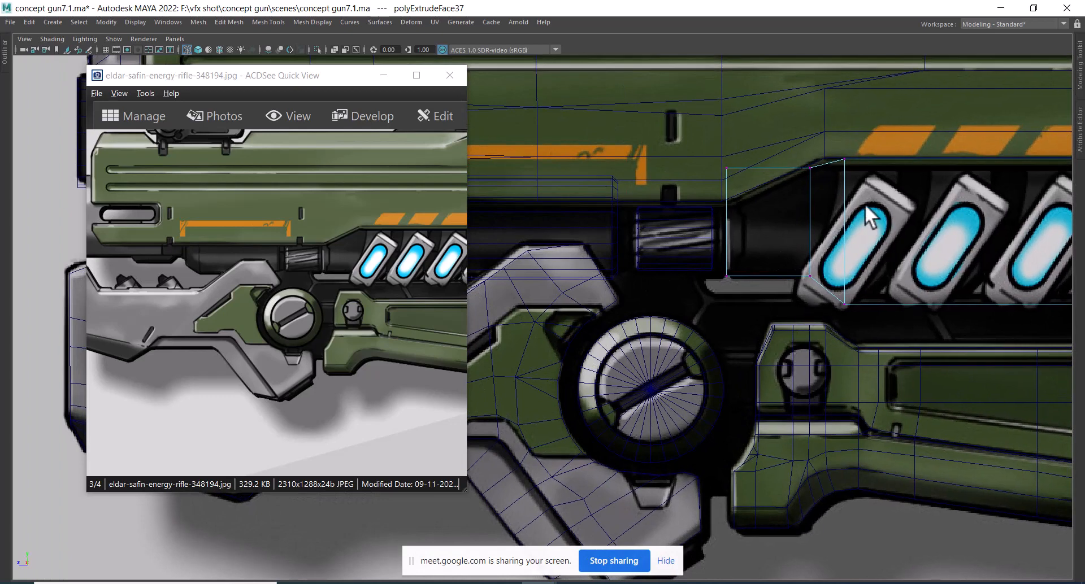
right_click_drag(777, 277, 758, 269, "alt")
middle_click_drag(762, 270, 772, 258, "alt")
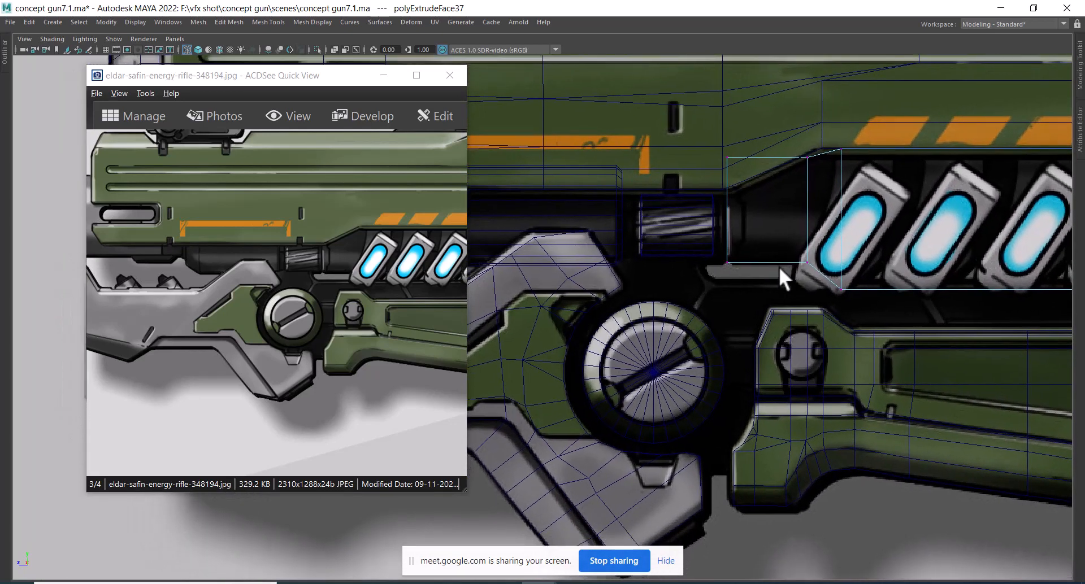
- Delete the block's front extruded faces ahead of the glowing cells
right_click_drag(775, 261, 827, 216)
middle_click_drag(760, 262, 966, 277, "alt")
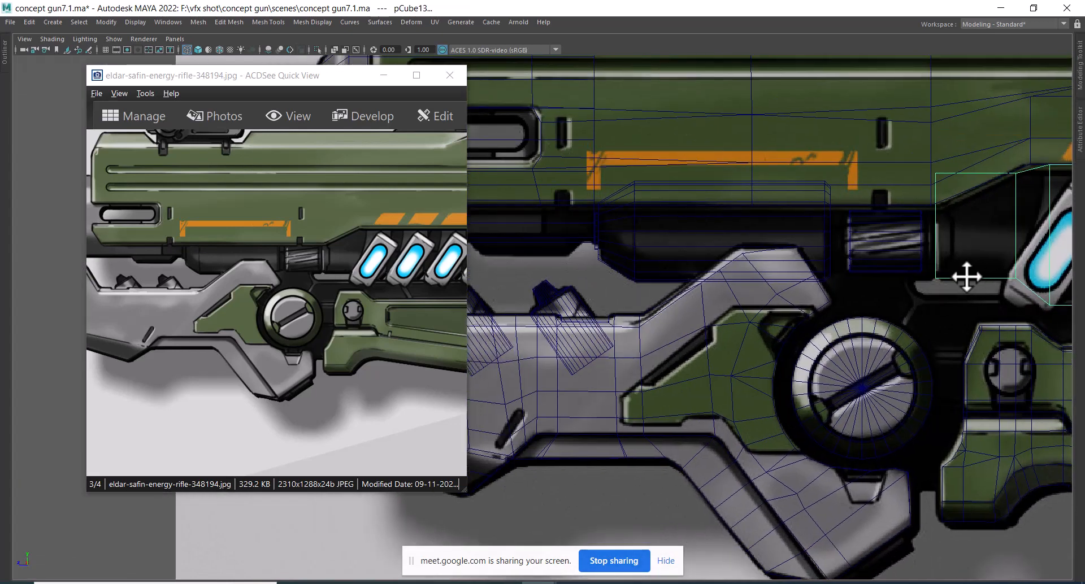
left_click(702, 247)
left_click(622, 232)
middle_click_drag(872, 242, 862, 211, "alt")
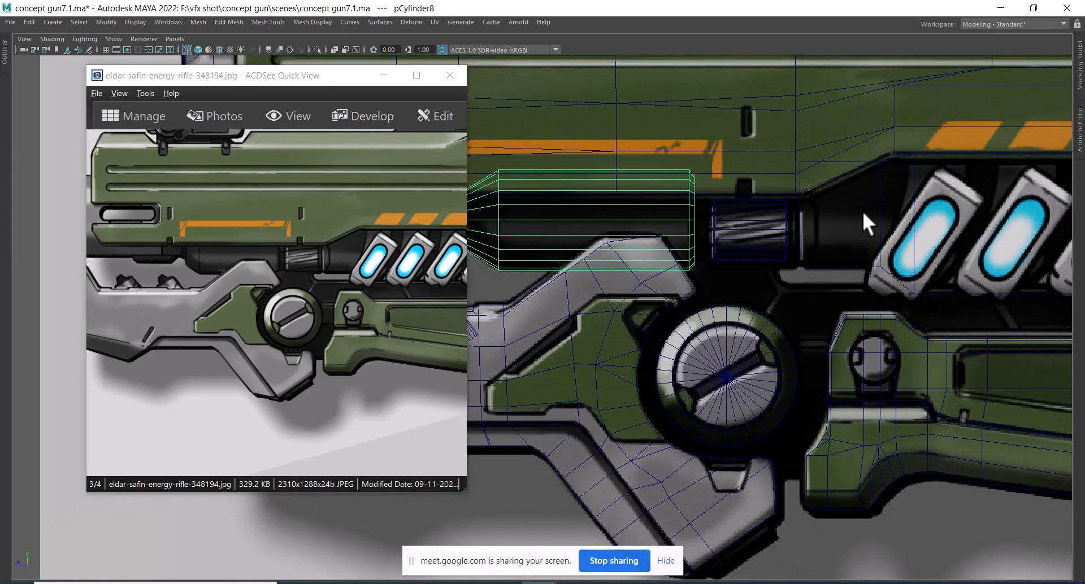
left_click(849, 229)
right_click_drag(883, 199, 878, 234)
left_click_drag(780, 139, 884, 289)
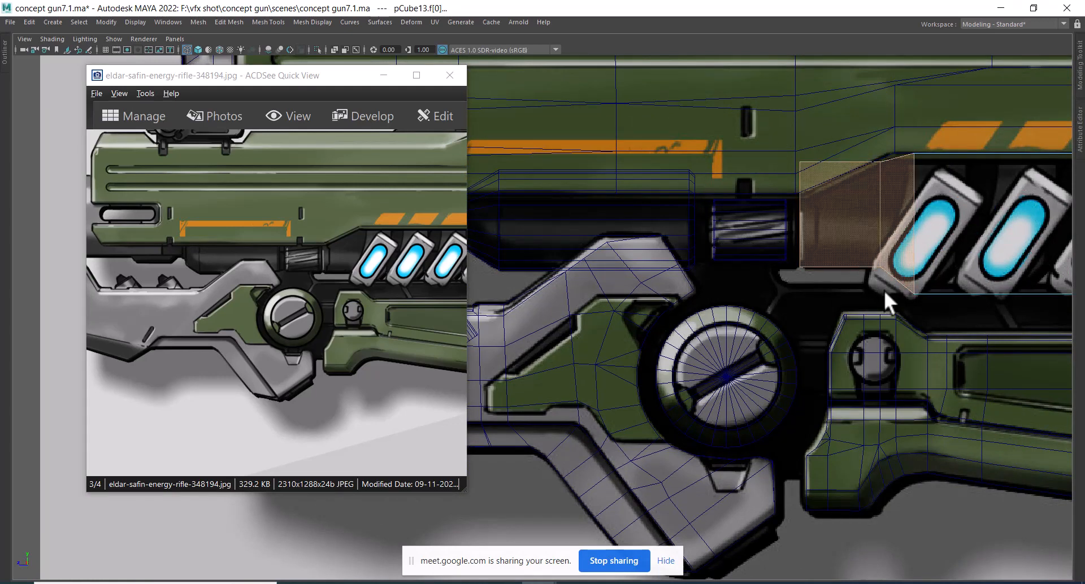
key("Delete")
- Duplicate the large tapered barrel cylinder and move the copy rearward, overlapping the ribbed cylinder and the first glowing cells
left_click(540, 219)
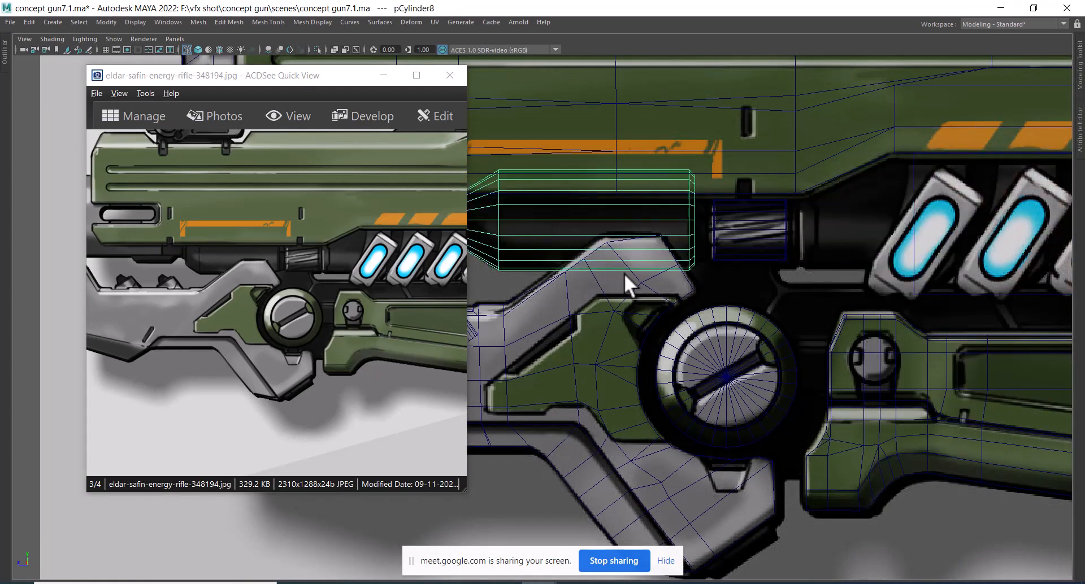
key("w")
scroll(631, 274, "up", 2)
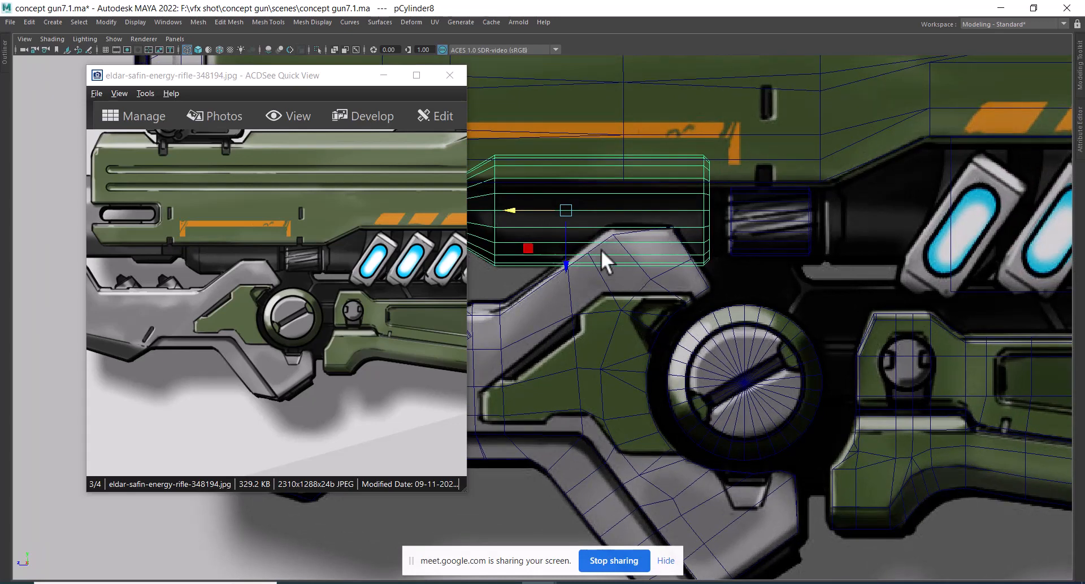
key("ctrl+d")
left_click_drag(508, 211, 839, 213)
middle_click_drag(840, 212, 716, 225, "alt")
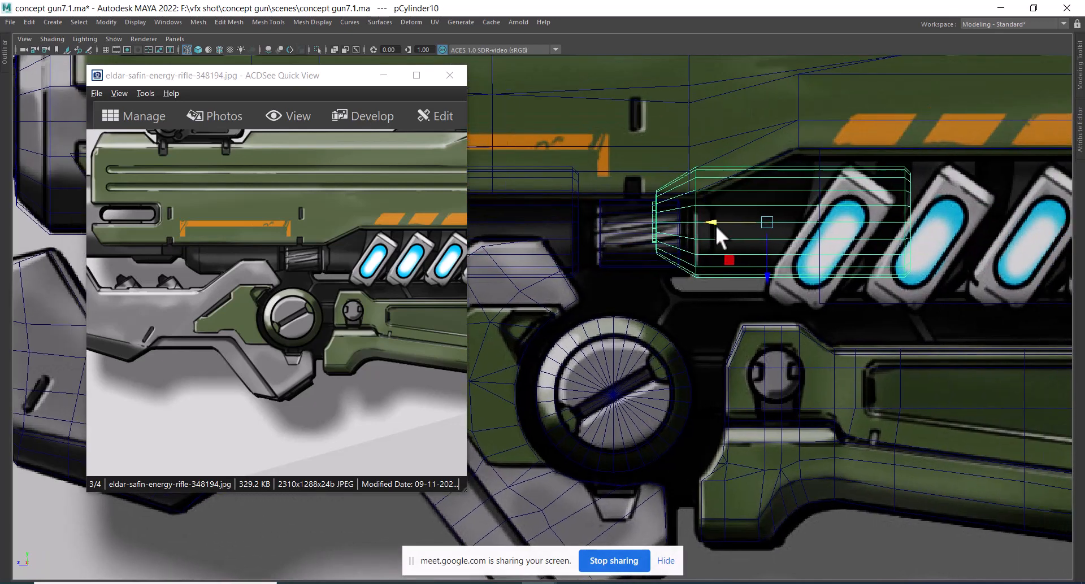
- Shorten the duplicated cylinder by moving its rear end vertices forward to the first glowing cell
scroll(829, 268, "up", 3)
middle_click_drag(927, 258, 836, 280, "alt")
right_click_drag(766, 150, 729, 151)
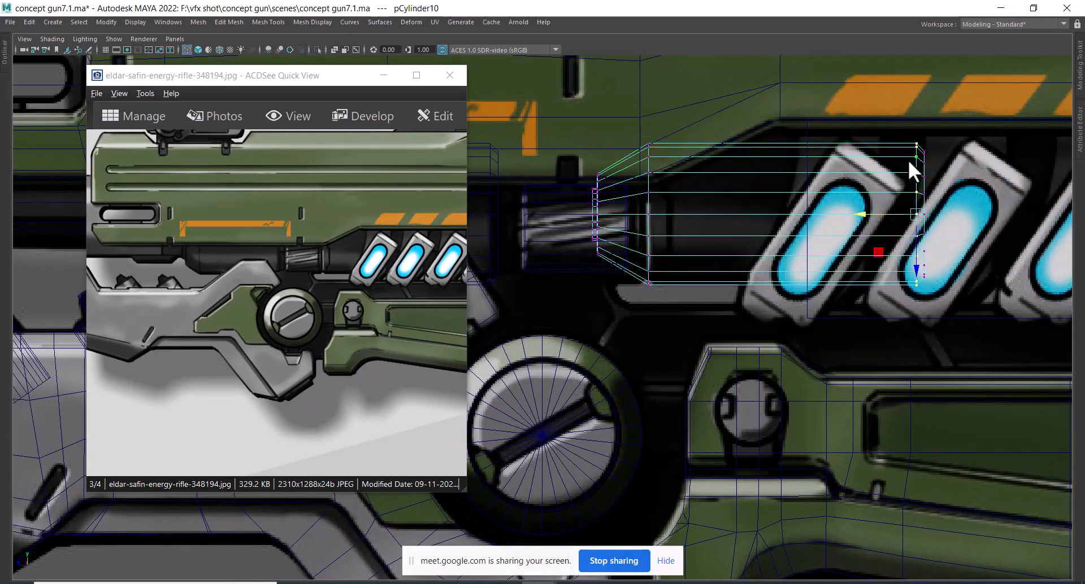
left_click_drag(972, 116, 912, 338)
left_click_drag(882, 211, 755, 223)
- Delete the tapered front faces of the duplicated cylinder, leaving only its straight section and rear end
middle_click_drag(692, 185, 755, 135, "alt")
right_click_drag(755, 136, 826, 237, "alt")
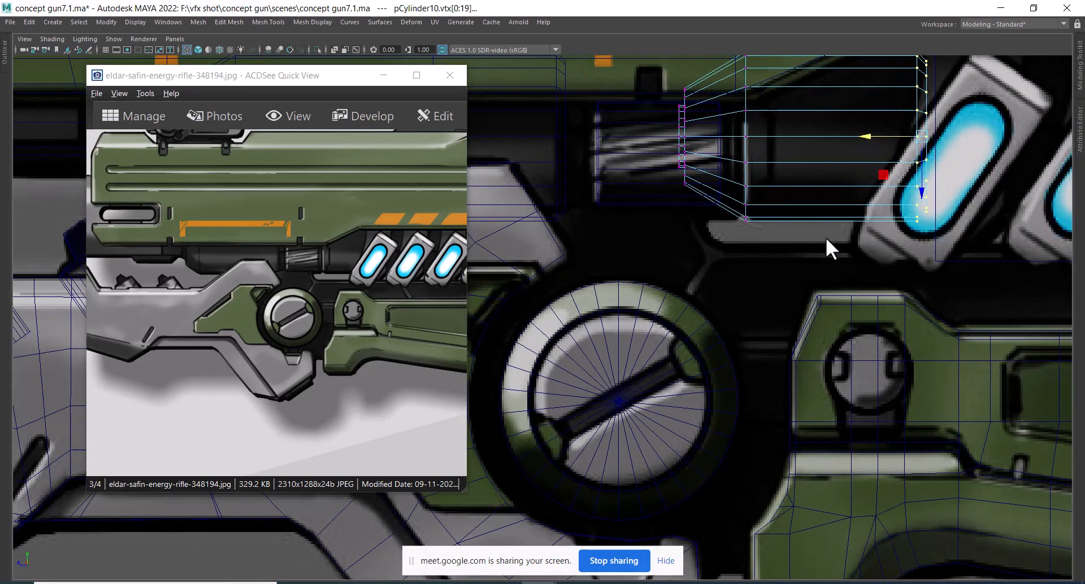
right_click_drag(808, 145, 827, 243, "alt")
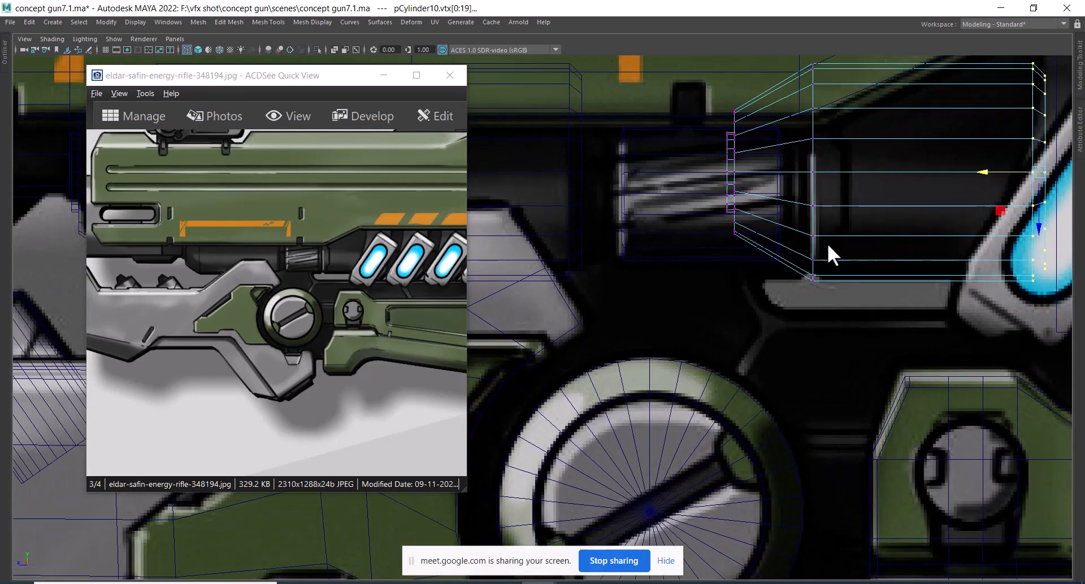
right_click_drag(761, 127, 754, 149)
left_click_drag(700, 71, 766, 281)
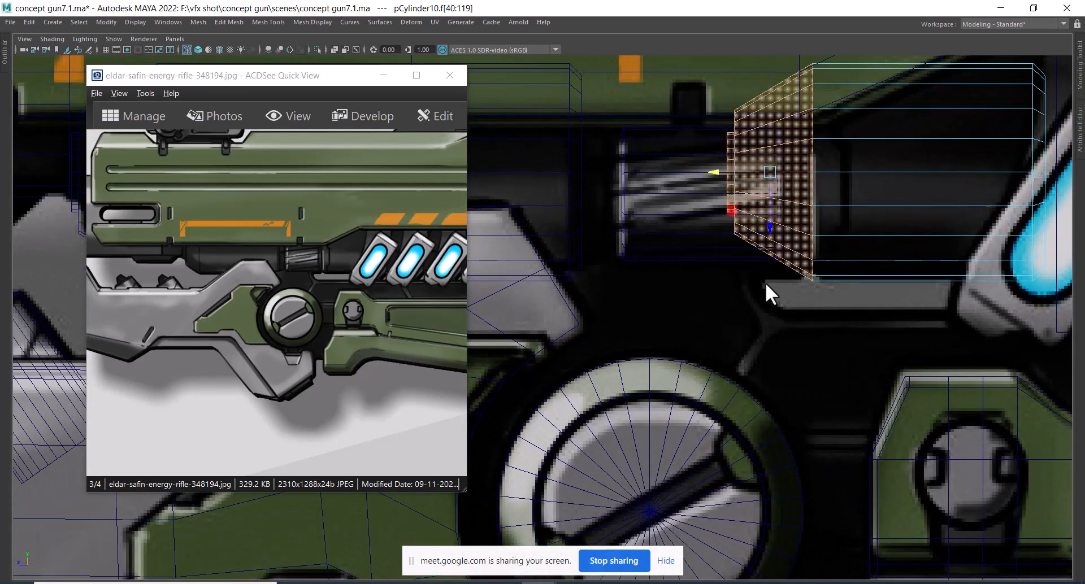
key("Delete")
- Select the open front border edge loop of the duplicated cylinder and fill the hole
left_click(814, 151)
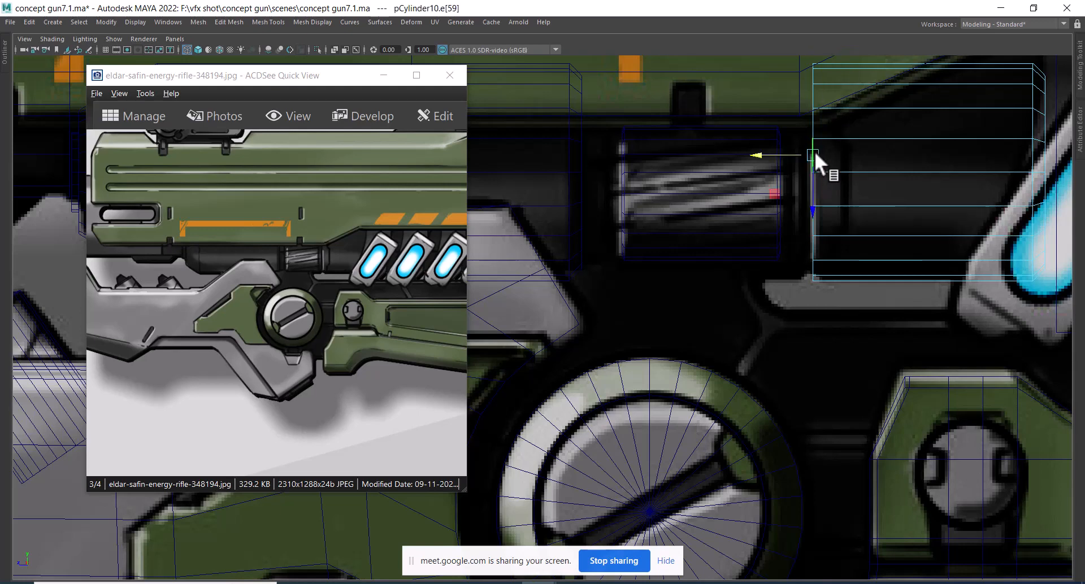
double_click(813, 118)
right_click_drag(875, 139, 872, 274, "shift")
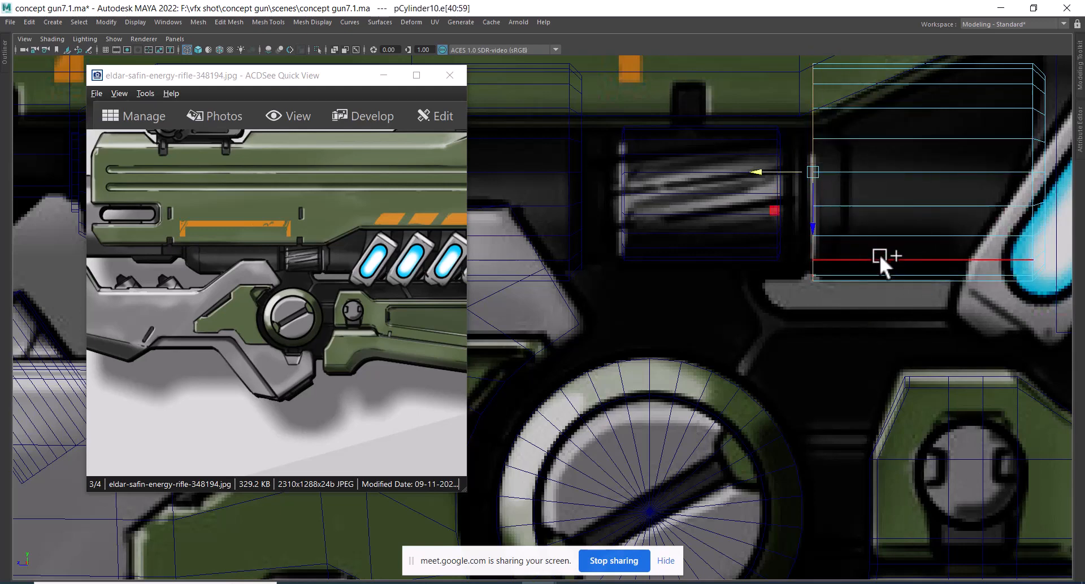
scroll(878, 254, "down", 3)
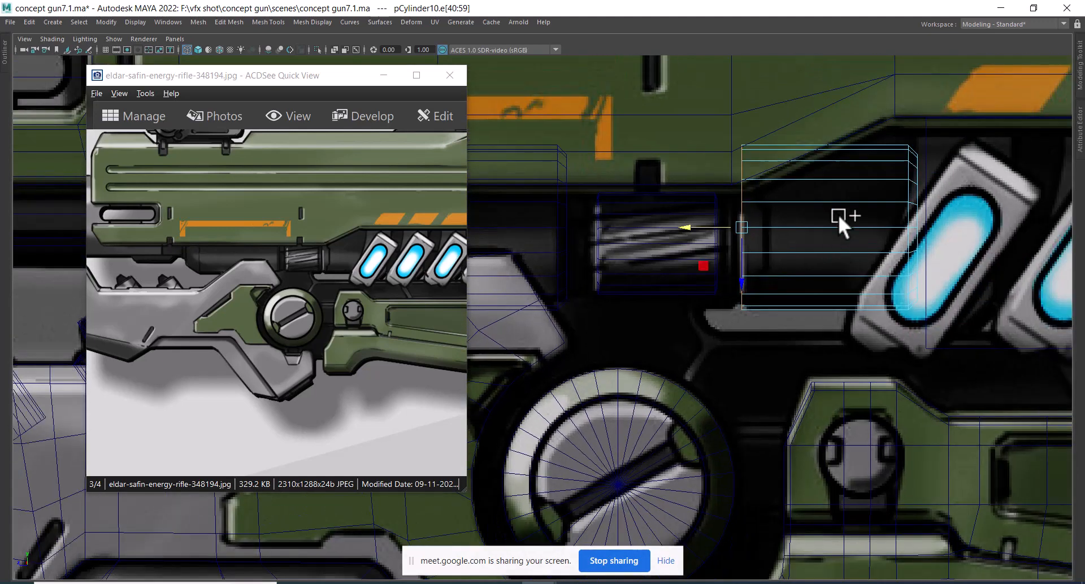
- Scale up the duplicated cylinder uniformly and raise it slightly so it spans from the ribbed cylinder to the first glowing cell
right_click_drag(846, 196, 930, 129)
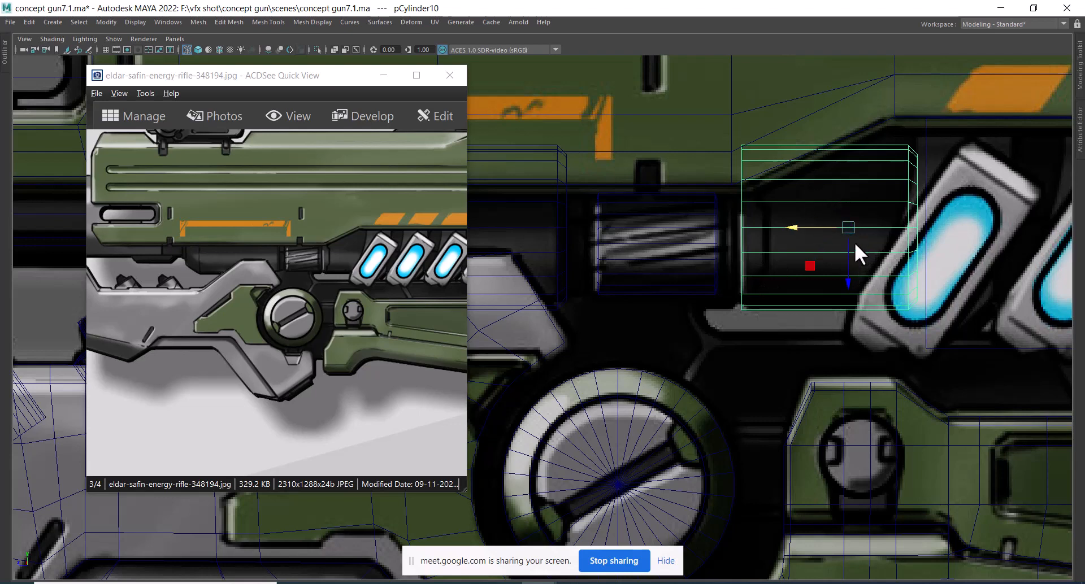
key("r")
left_click_drag(848, 226, 857, 224)
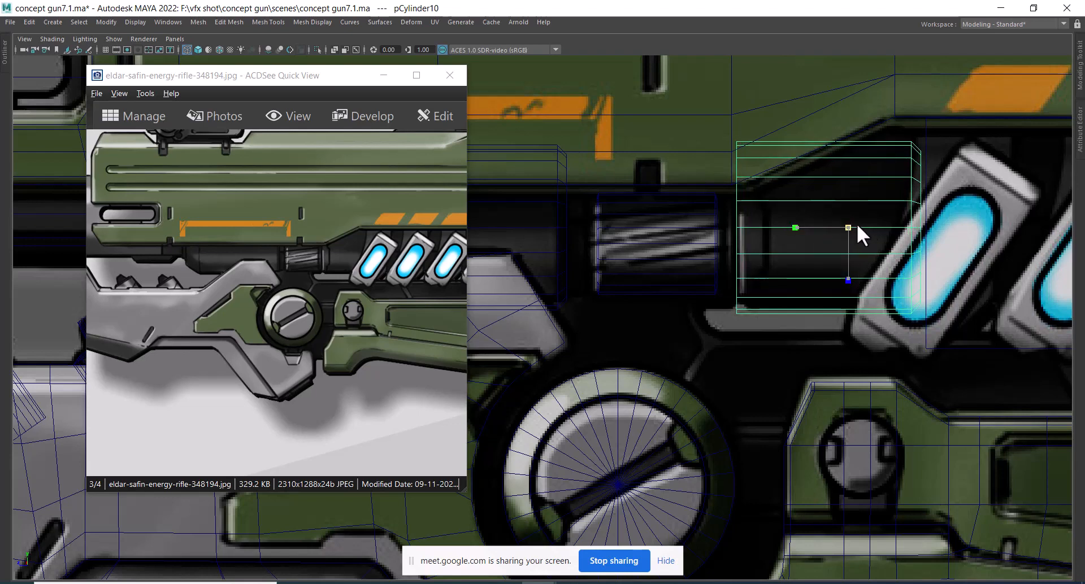
key("w")
left_click_drag(849, 279, 858, 270)
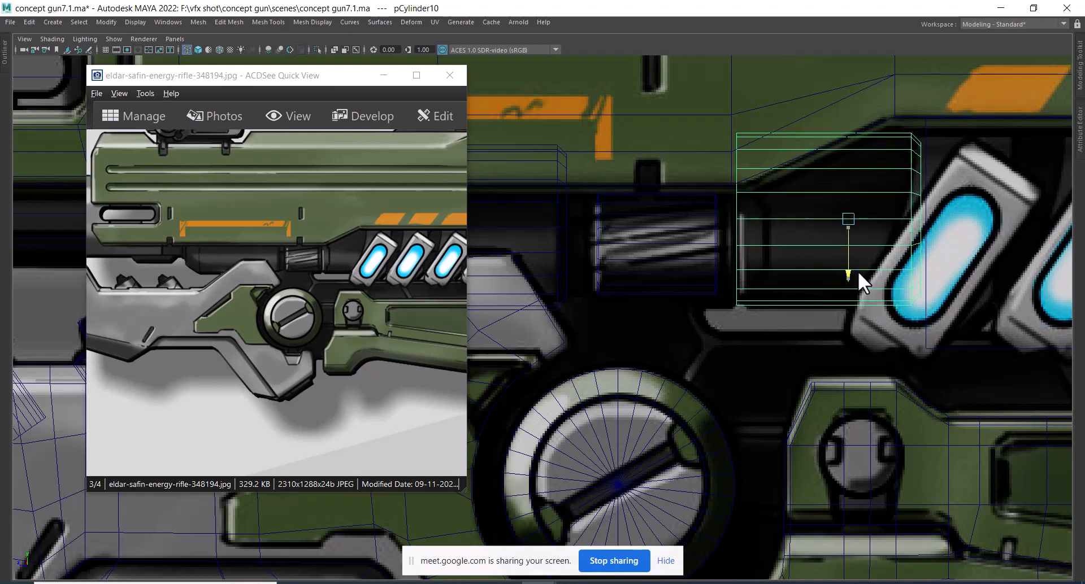
key("r")
left_click_drag(851, 222, 865, 215)
key("w")
left_click_drag(850, 282, 852, 281)
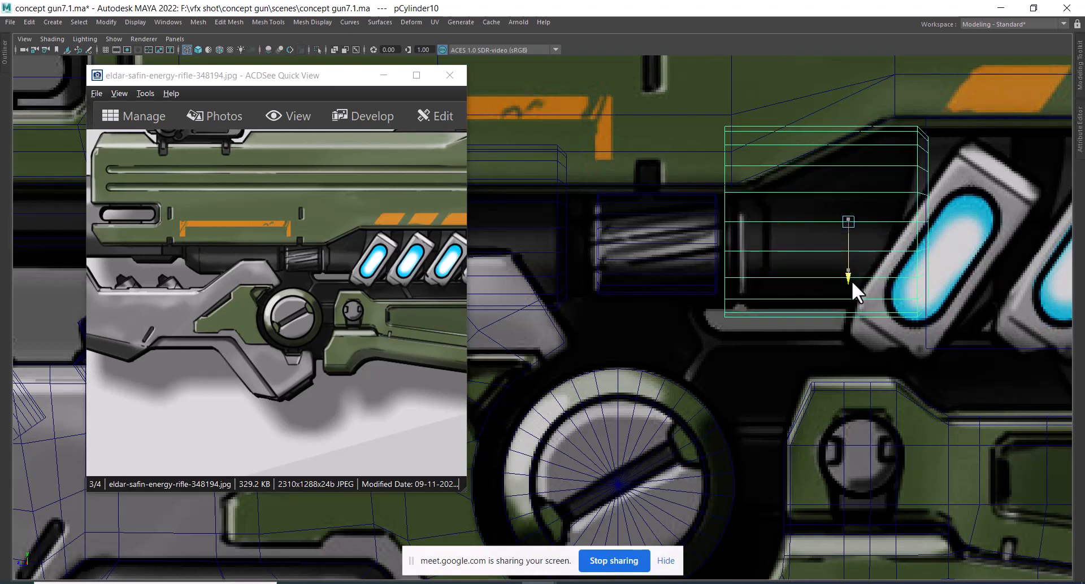
- Examine the enlarged cylinder in shaded perspective against the ribbed cylinder, the barrel and the cell block
scroll(761, 348, "down", 4)
key("space")
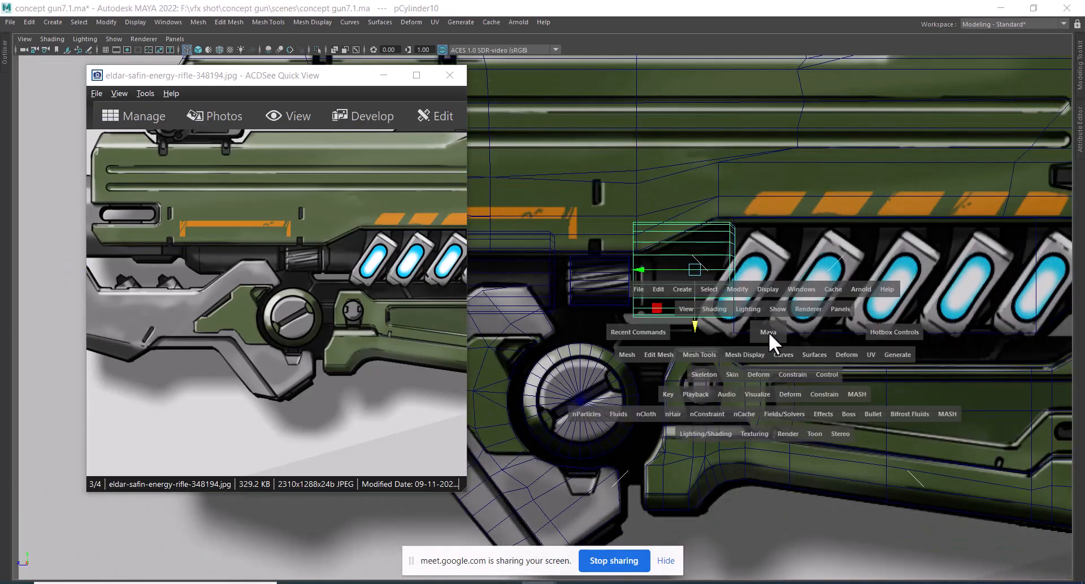
mouse_move(768, 332)
left_mouse_down()
mouse_move(791, 321)
mouse_move(785, 304)
mouse_move(876, 384)
mouse_move(759, 269)
mouse_move(723, 385)
mouse_move(826, 339)
mouse_move(786, 313)
mouse_move(864, 314)
mouse_move(556, 286)
left_mouse_up()
key("5")
left_click(561, 287)
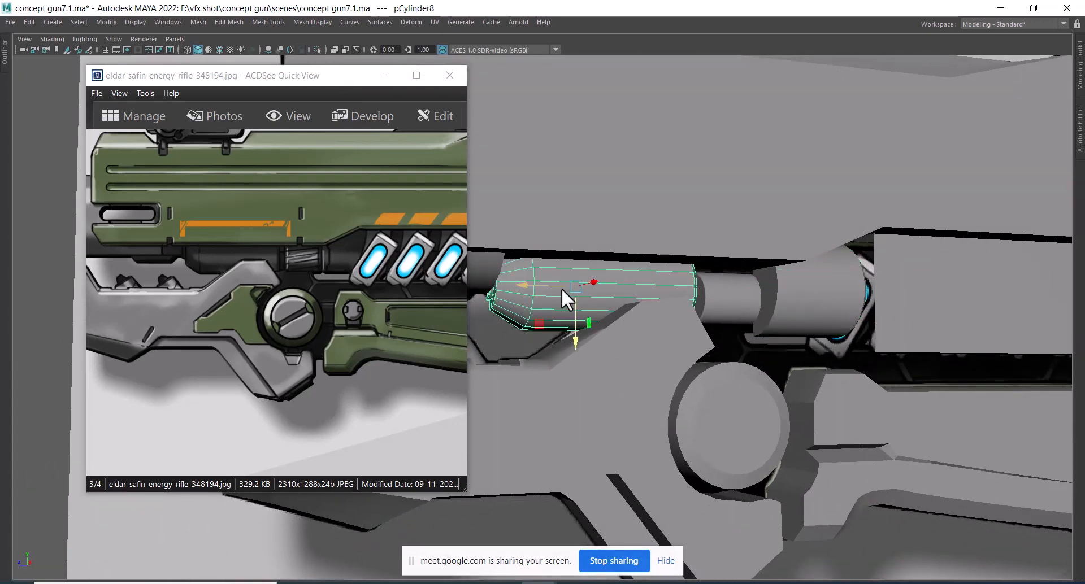
right_click_drag(562, 287, 653, 514)
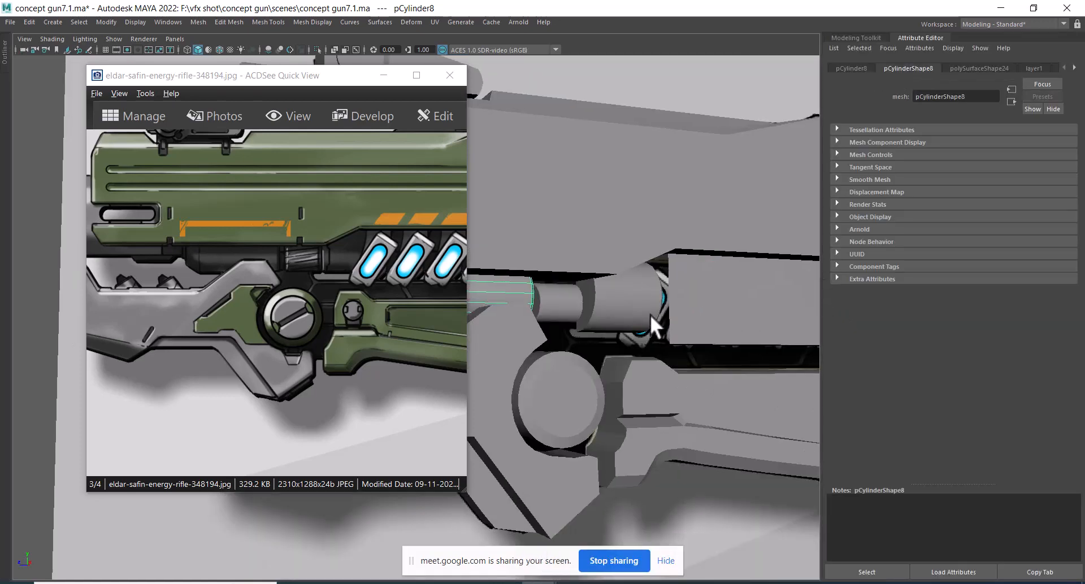
left_click_drag(650, 314, 744, 358, "alt")
left_click(785, 312)
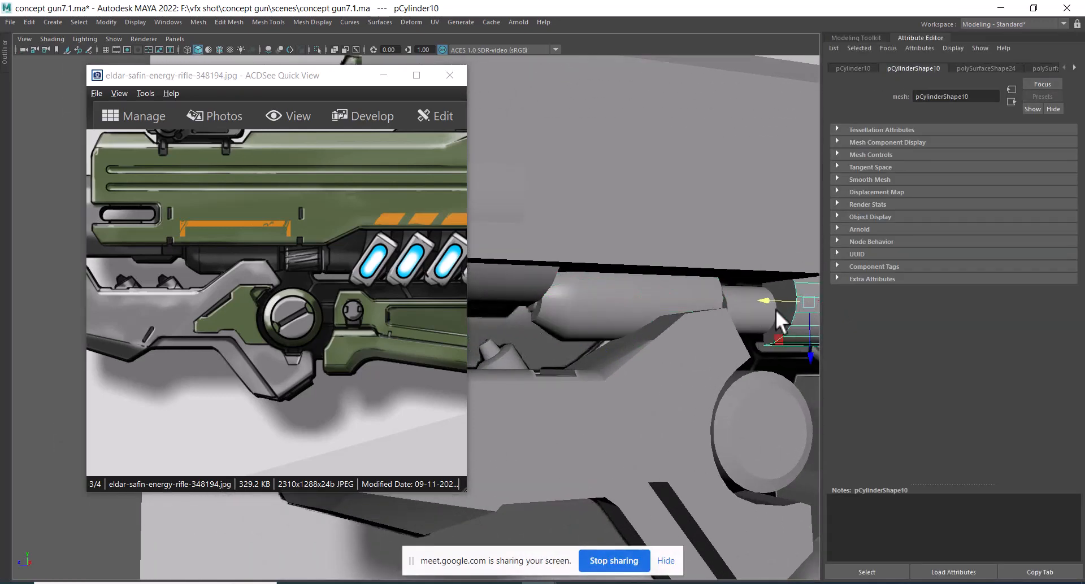
left_click_drag(761, 316, 698, 333, "alt")
left_click(605, 398)
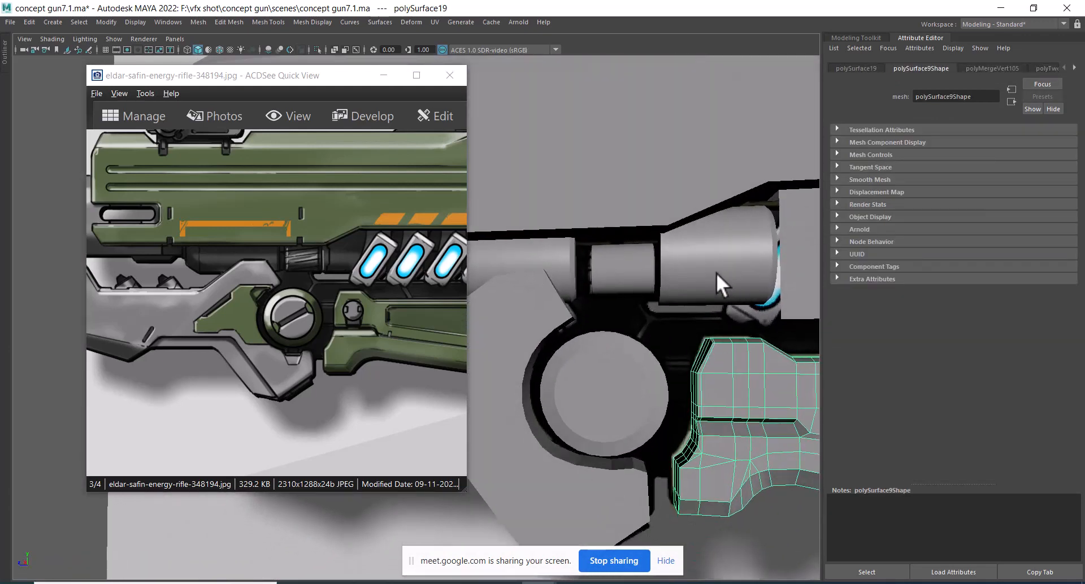
left_click_drag(714, 249, 756, 281, "alt")
left_click(709, 256)
- Raise the cylinder's upper vertices slightly in the shaded side view, level with the top of the cell block
key("space")
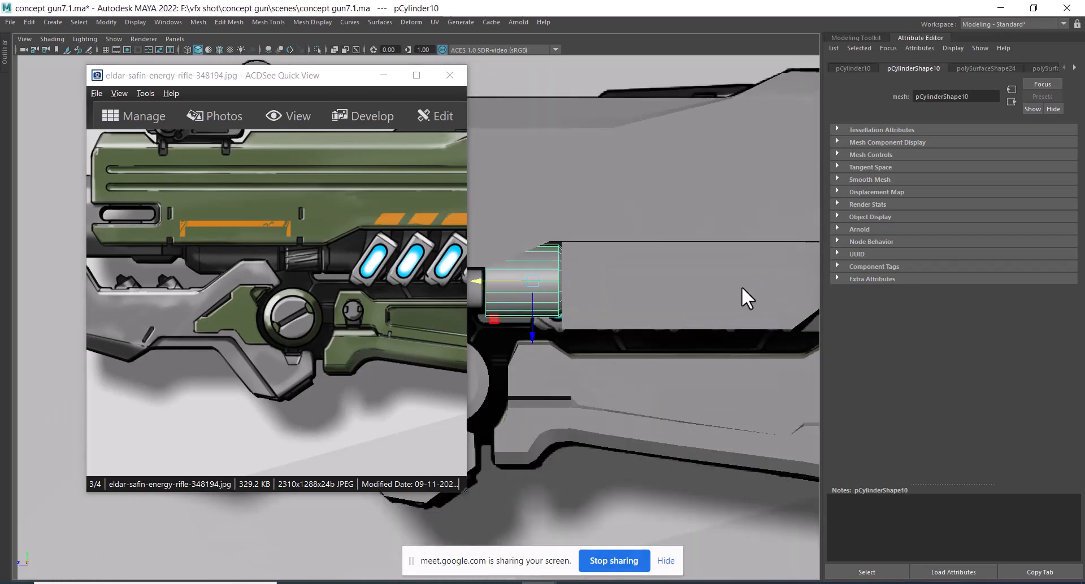
key("ctrl+space")
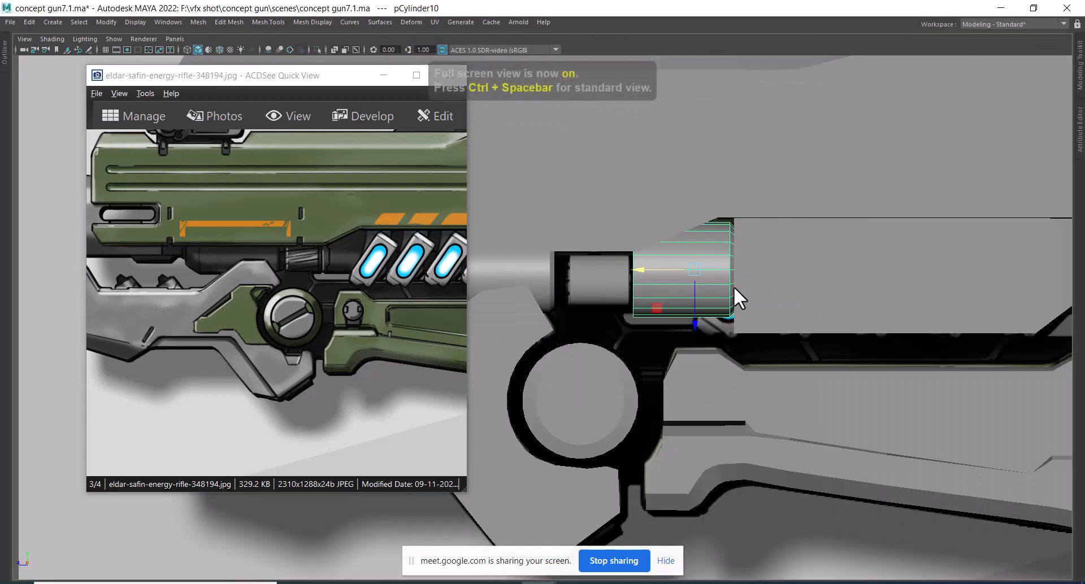
left_click_drag(734, 286, 719, 254, "alt")
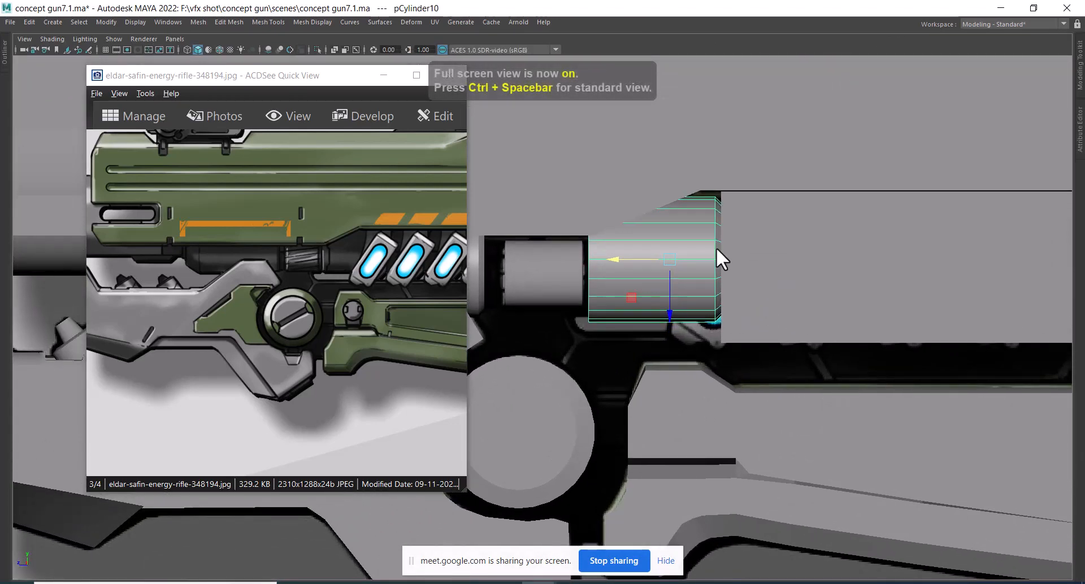
right_click(702, 226)
left_click(649, 227)
left_click_drag(503, 136, 790, 234)
left_click_drag(653, 262, 655, 249)
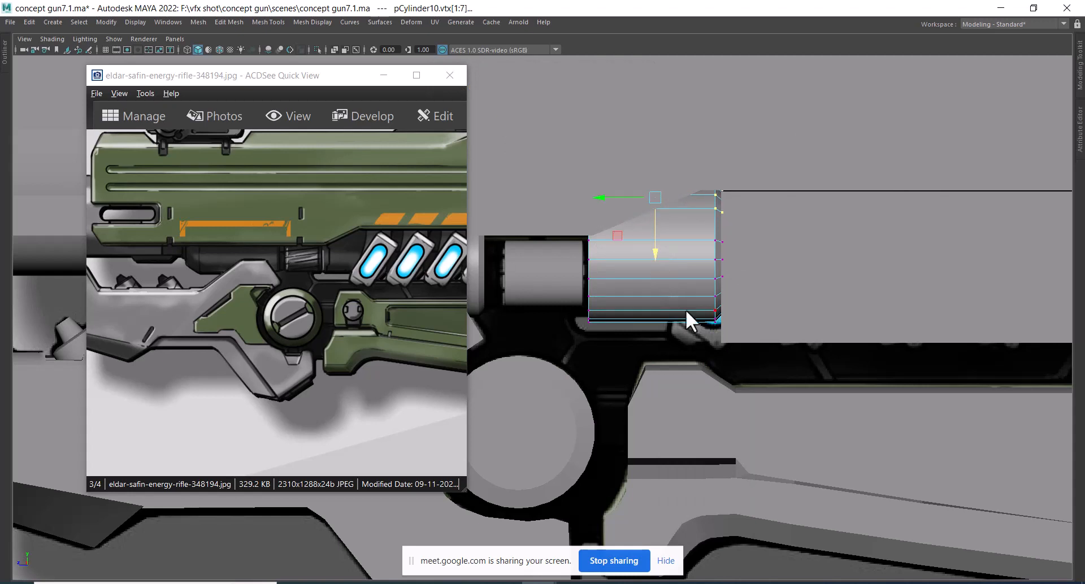
- Flatten the cylinder's rear end vertices into one plane and move them back against the cell block's front
scroll(714, 260, "up", 1)
left_click_drag(778, 146, 714, 375)
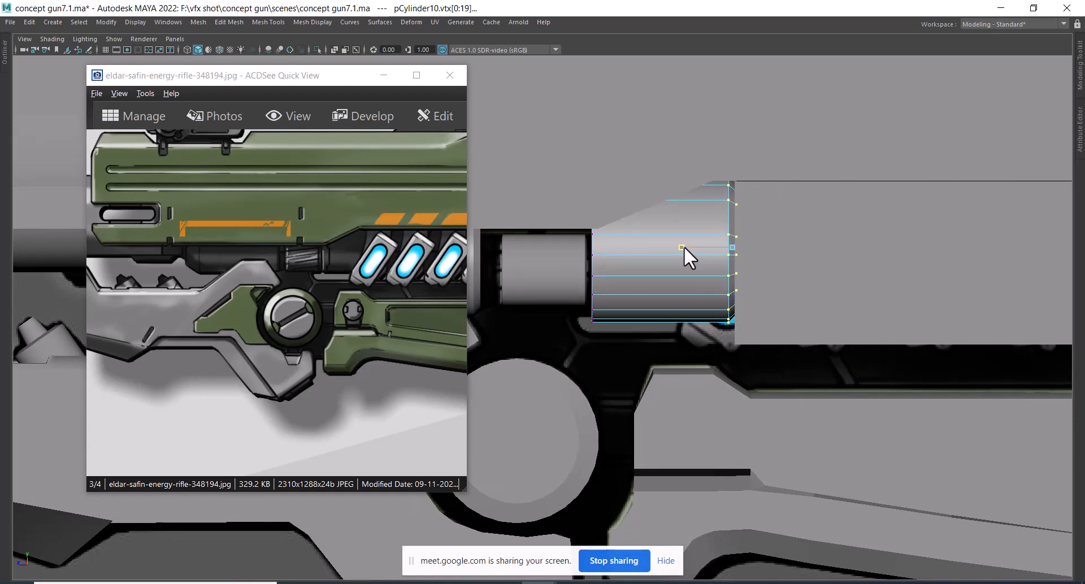
mouse_move(683, 246)
left_mouse_down()
mouse_move(729, 248)
mouse_move(687, 249)
left_mouse_up()
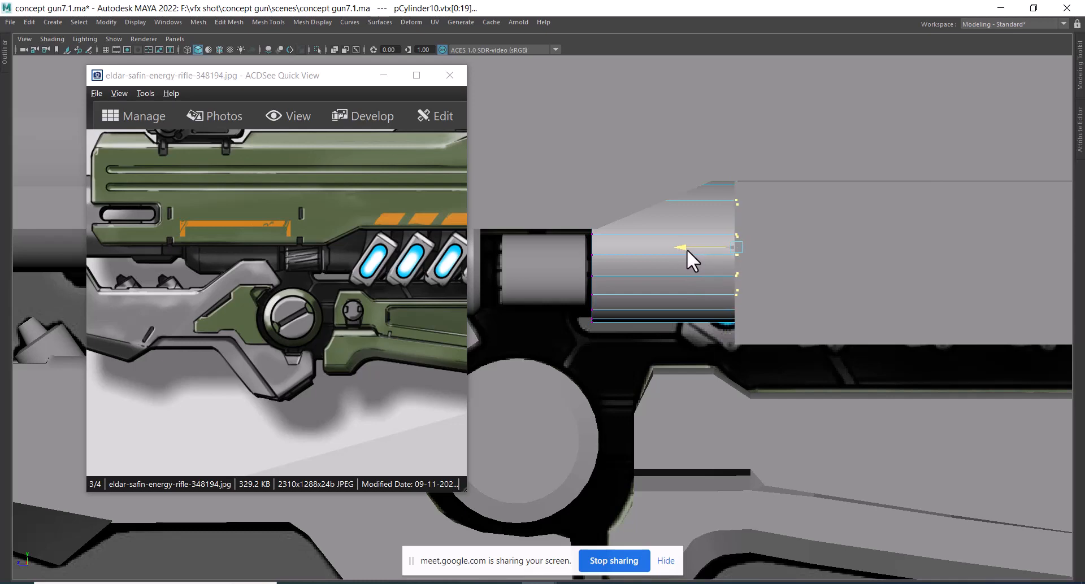
- Select the border edge at the cell block's open front end and fill the hole
left_click_drag(853, 315, 815, 319, "alt")
key("space")
middle_click_drag(814, 319, 582, 267, "alt")
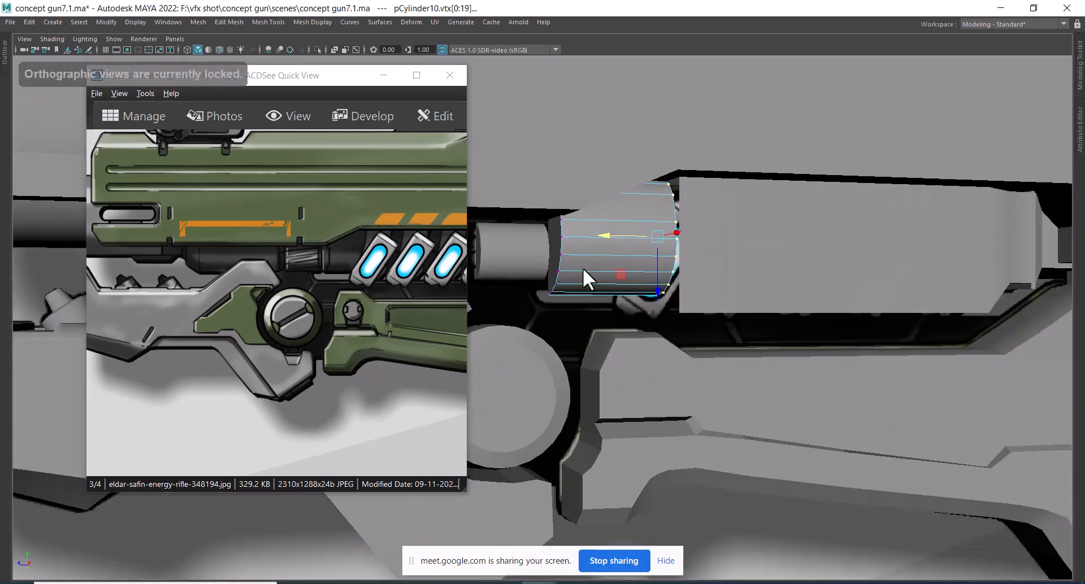
left_click_drag(582, 267, 663, 240, "alt")
left_click(664, 241)
right_click_drag(621, 224, 605, 158)
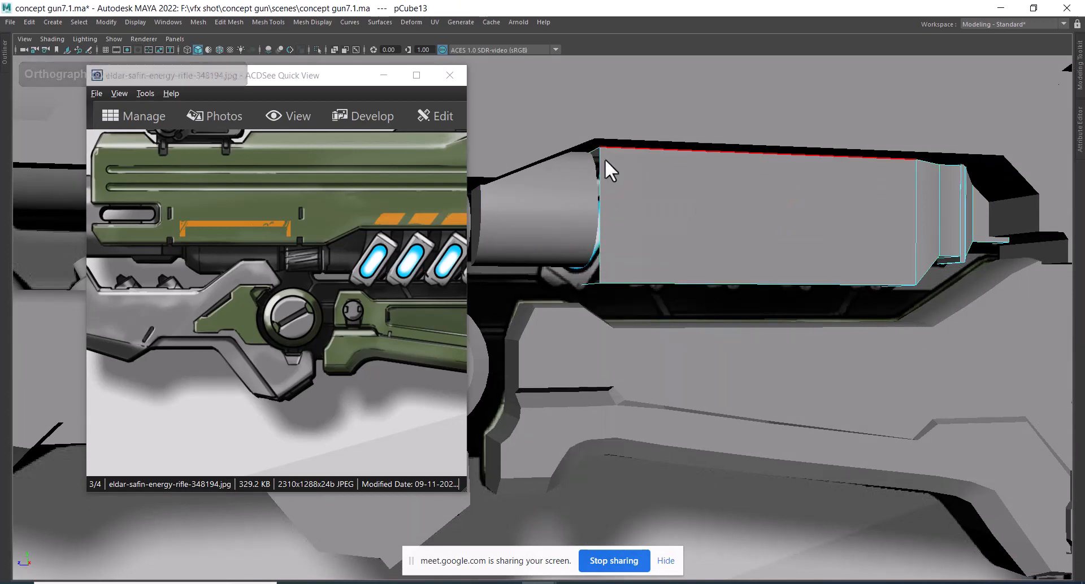
left_click(601, 168)
right_click_drag(682, 186, 678, 332, "shift")
- Compare the joint with the reference image and shift the cylinder's rear end vertices slightly forward in the wireframe side view
left_click_drag(669, 236, 764, 264, "alt")
left_click_drag(387, 296, 267, 297)
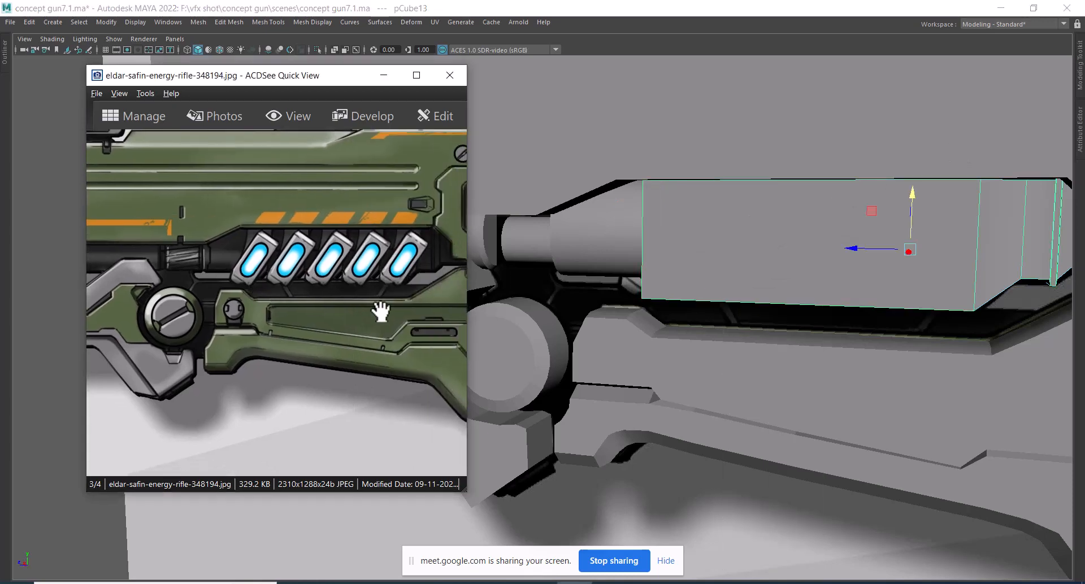
scroll(757, 270, "down", 1)
key("space")
left_click_drag(763, 276, 828, 273)
scroll(767, 280, "up", 1)
key("4")
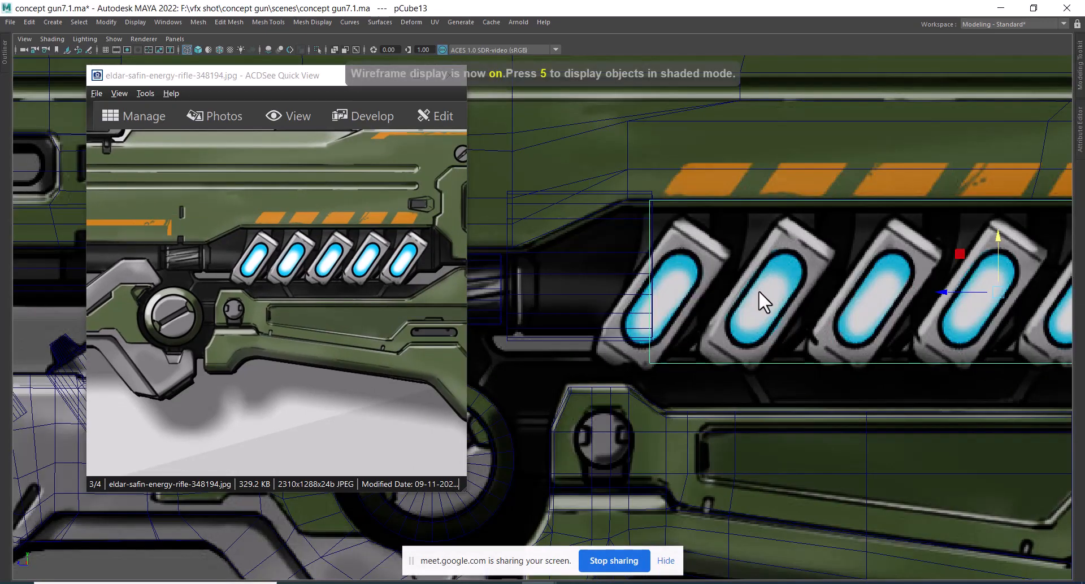
scroll(759, 286, "down", 1)
scroll(671, 219, "up", 1)
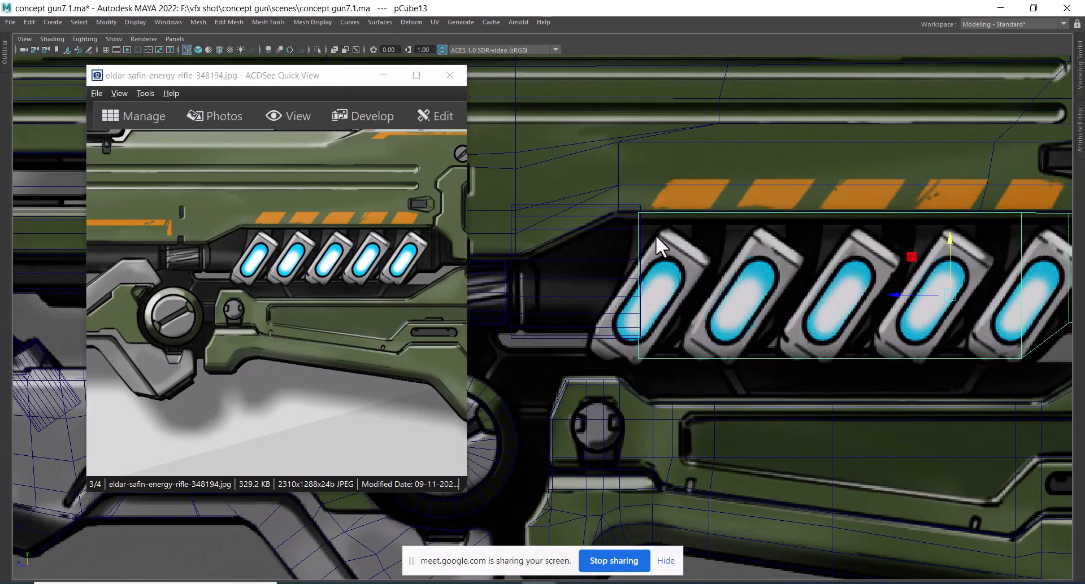
left_click(620, 230)
right_click_drag(612, 228, 490, 213)
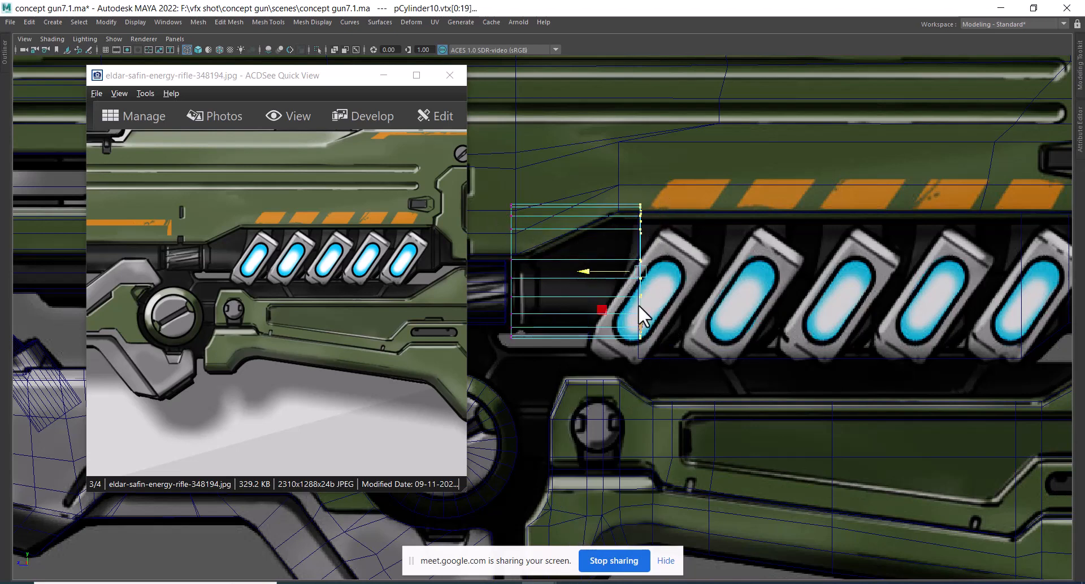
left_click_drag(597, 269, 584, 272)
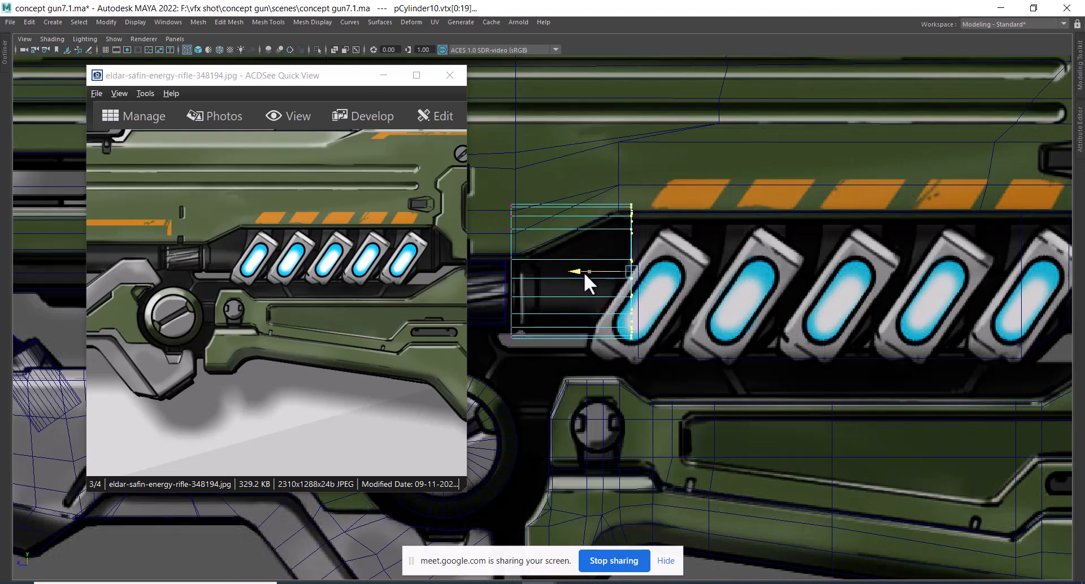
- Move the cell block's front vertices forward to meet the rear end of the cylinder
left_click(693, 215)
right_click_drag(711, 215, 627, 182)
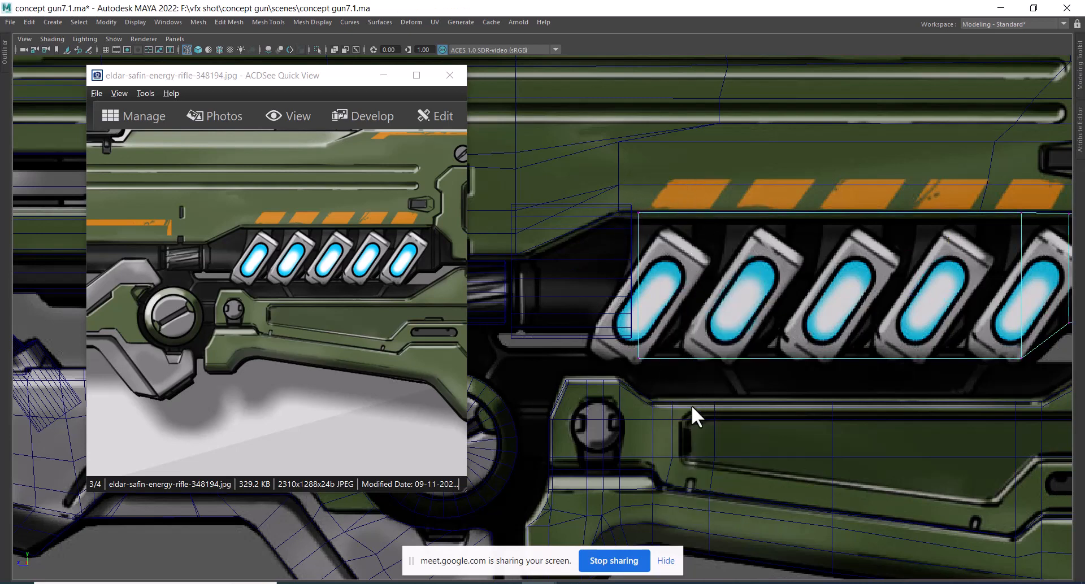
left_click_drag(625, 183, 690, 404)
left_click_drag(584, 283, 575, 283)
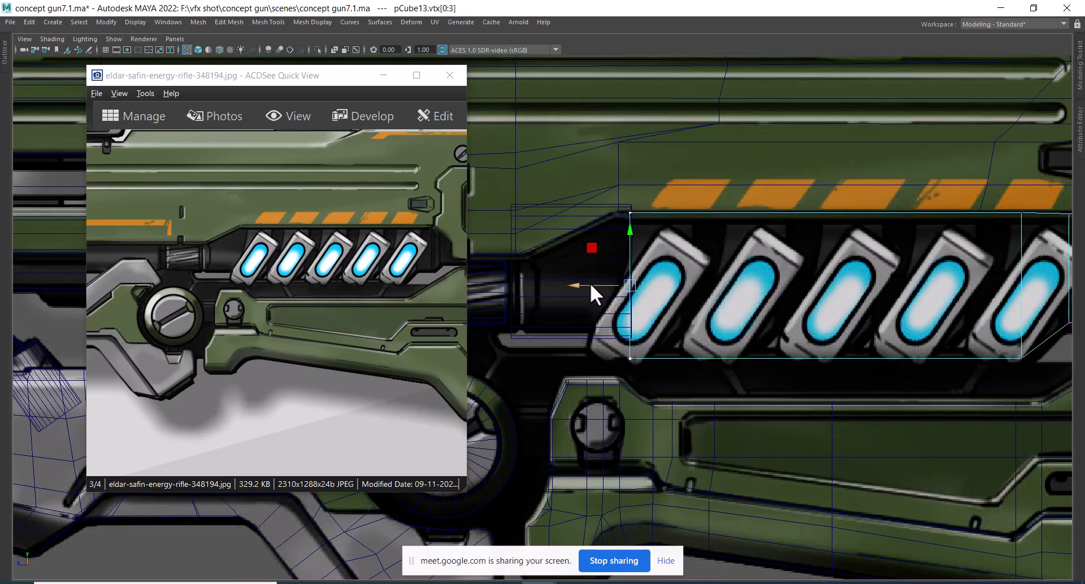
- Lower the cylinder's upper vertices to the level of the cell block's top edge
scroll(681, 296, "up", 1)
double_click(598, 233)
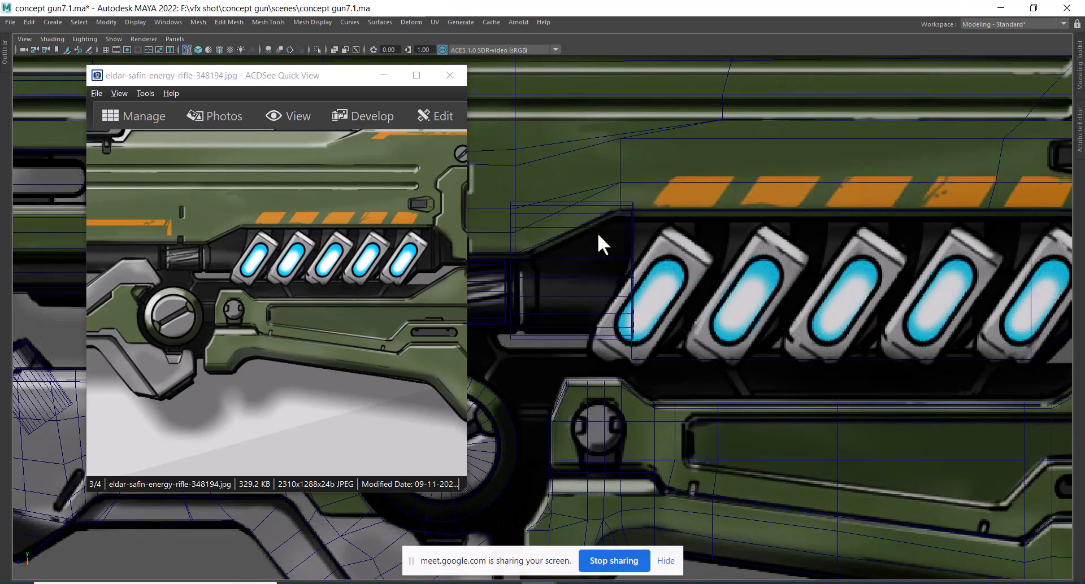
left_click_drag(597, 233, 581, 255)
left_click(603, 241)
left_click(612, 227)
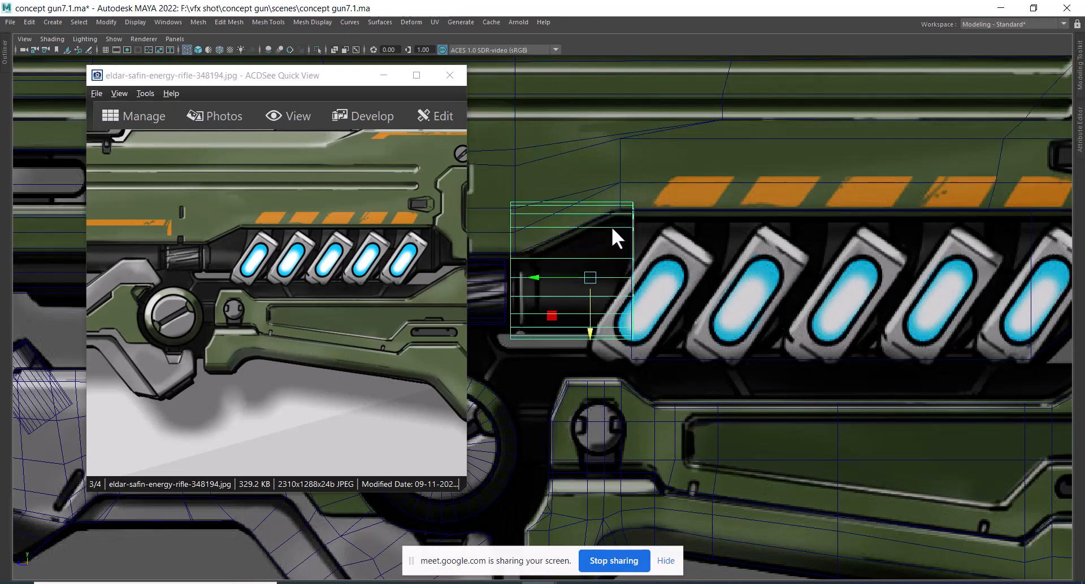
right_click_drag(612, 226, 556, 217)
left_click_drag(476, 168, 679, 235)
left_click_drag(576, 256, 578, 271)
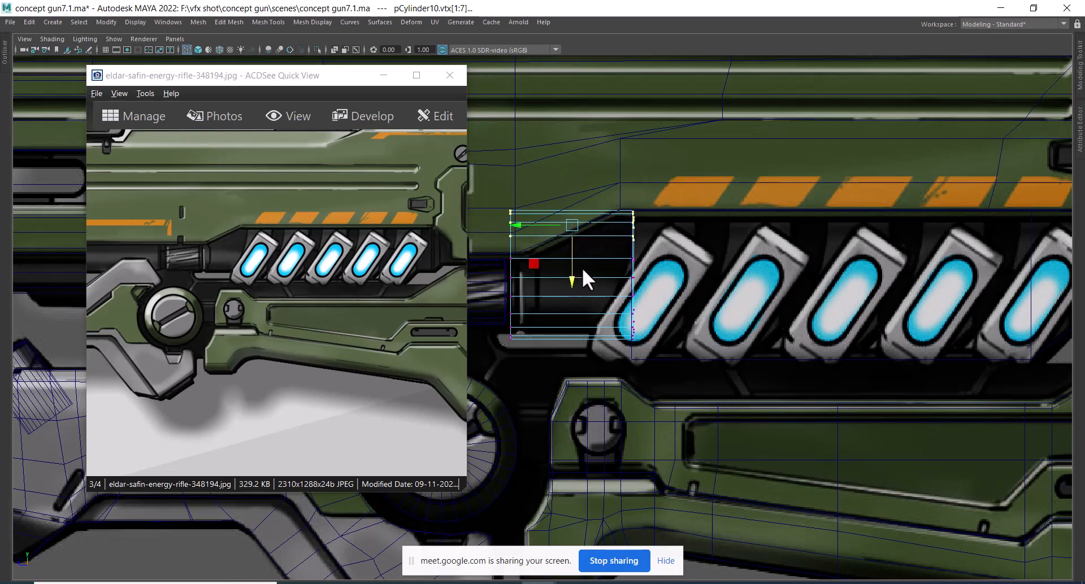
right_click_drag(582, 269, 741, 155)
- Duplicate the cell block's large side face behind the glowing cells
middle_click_drag(757, 300, 615, 262, "alt")
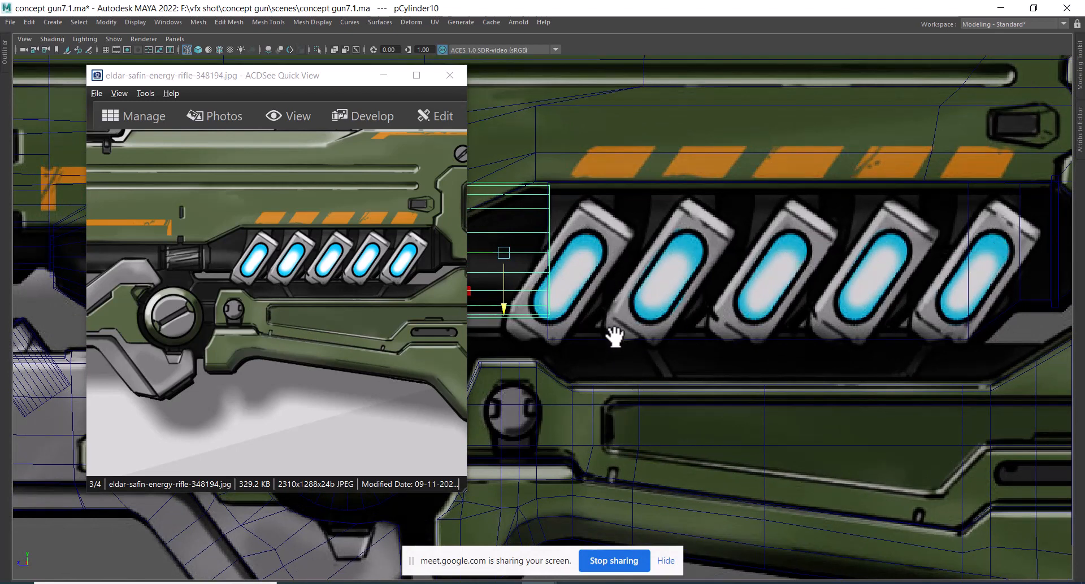
left_click(607, 365)
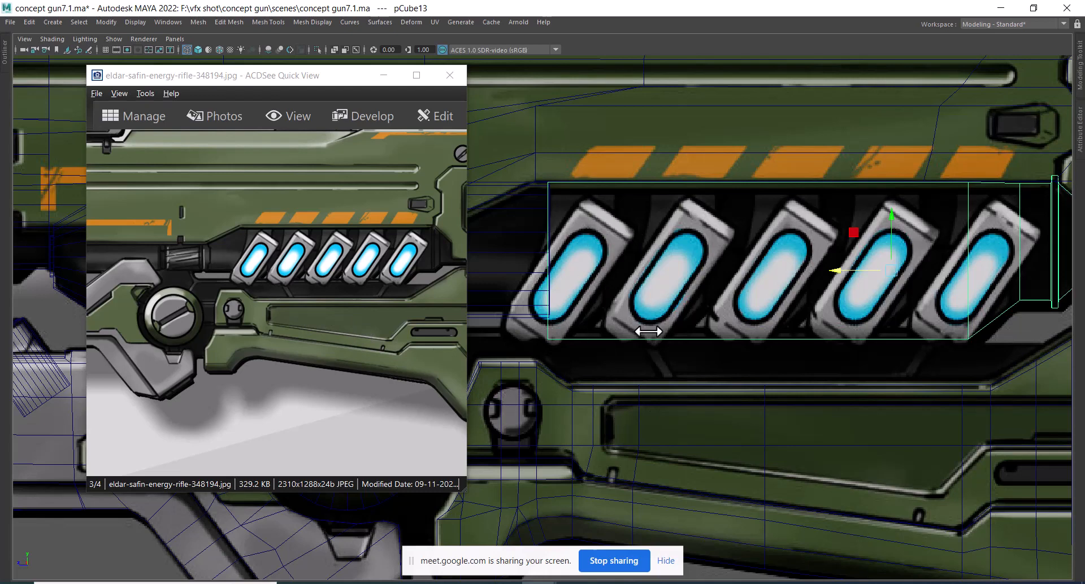
right_click_drag(648, 331, 716, 302, "alt")
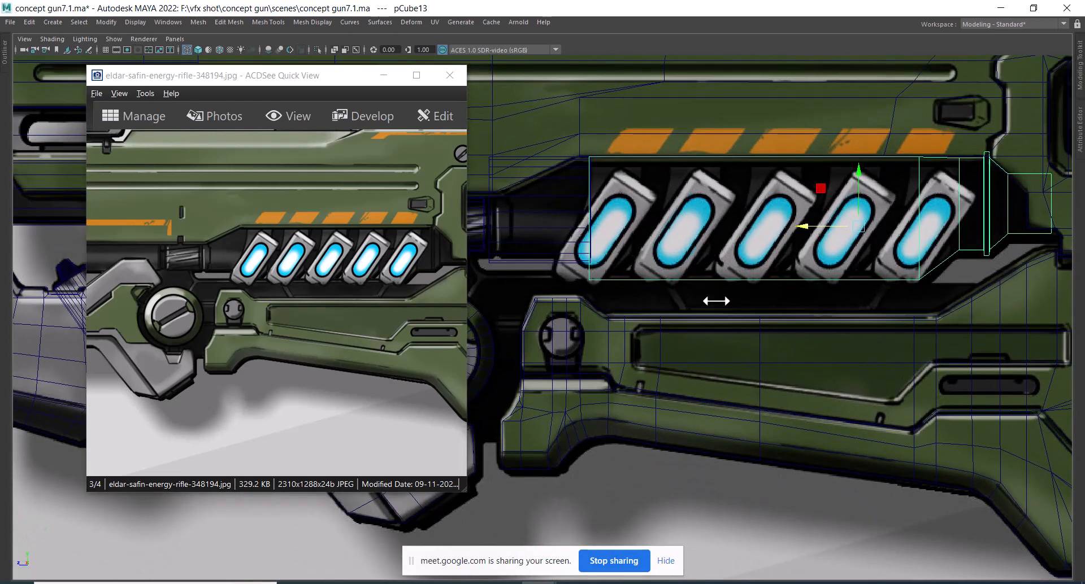
right_click_drag(693, 222, 690, 256)
left_click(706, 219)
right_click(698, 179, "shift")
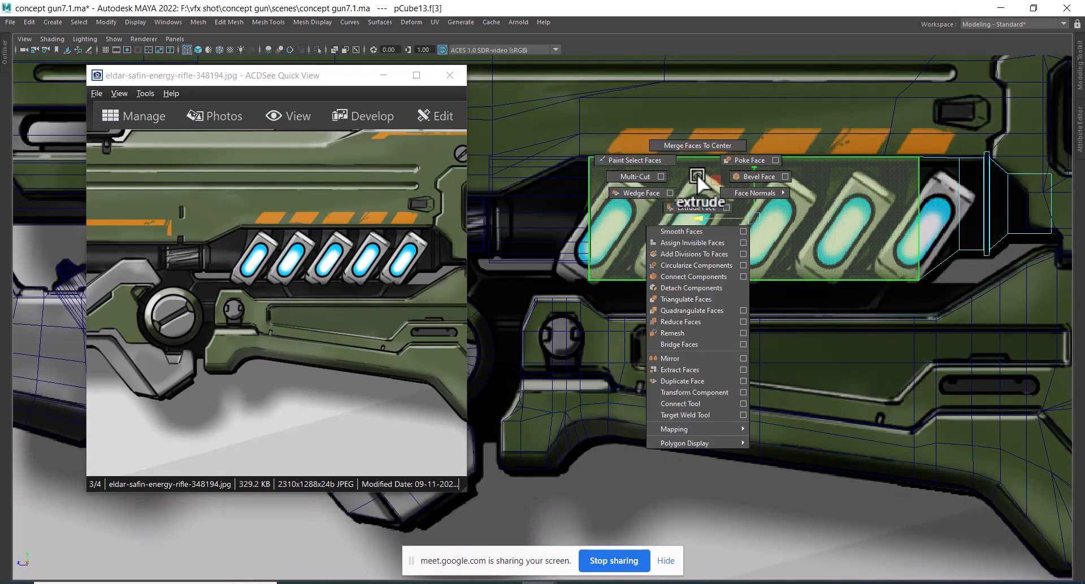
left_click(690, 382)
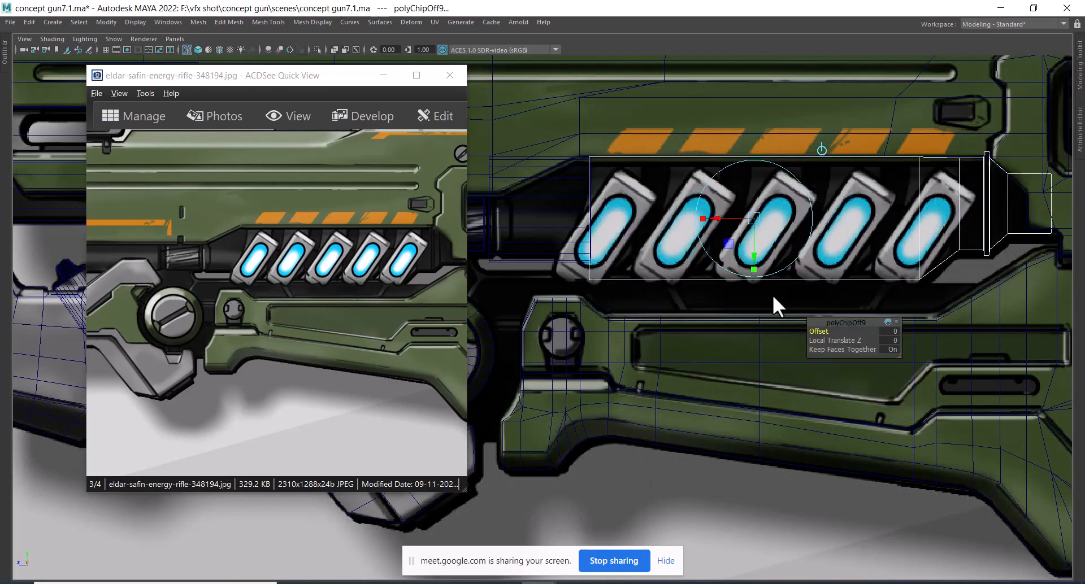
- Offset the duplicated side face slightly outward from the cell block with a local Z translation of about 0.07
left_click_drag(752, 282, 721, 302, "alt")
right_click_drag(721, 303, 791, 339, "alt")
left_click_drag(791, 339, 706, 333, "alt")
middle_click_drag(706, 333, 531, 254, "alt")
right_click_drag(531, 255, 622, 305, "alt")
left_click_drag(614, 279, 615, 286)
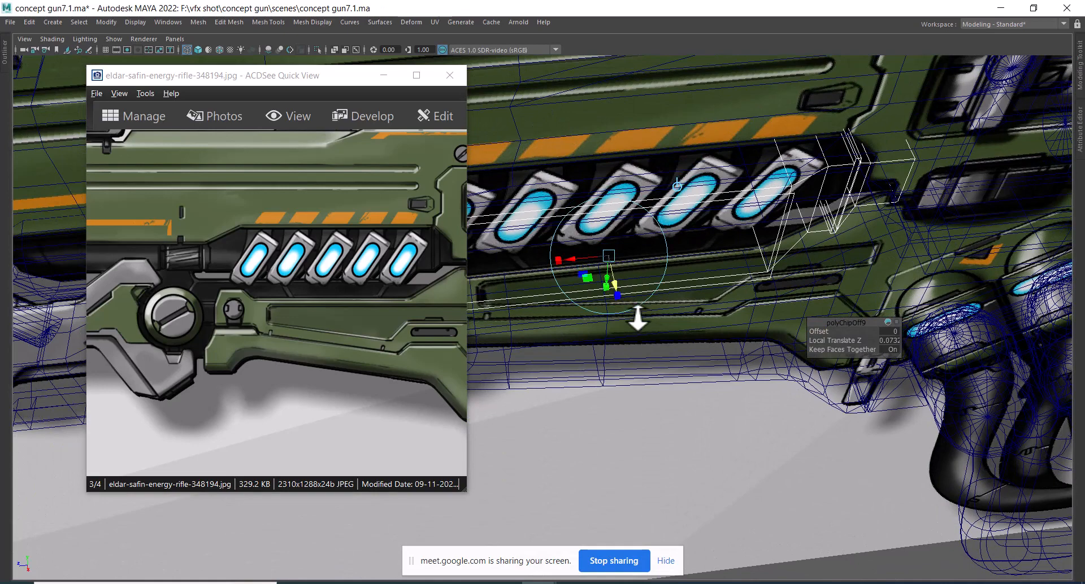
key("w")
mouse_move(755, 202)
left_mouse_down("alt")
mouse_move(765, 294)
mouse_move(741, 237)
mouse_move(821, 315)
mouse_move(710, 311)
mouse_move(806, 298)
mouse_move(750, 316)
mouse_move(748, 303)
left_mouse_up("alt")
key("5")
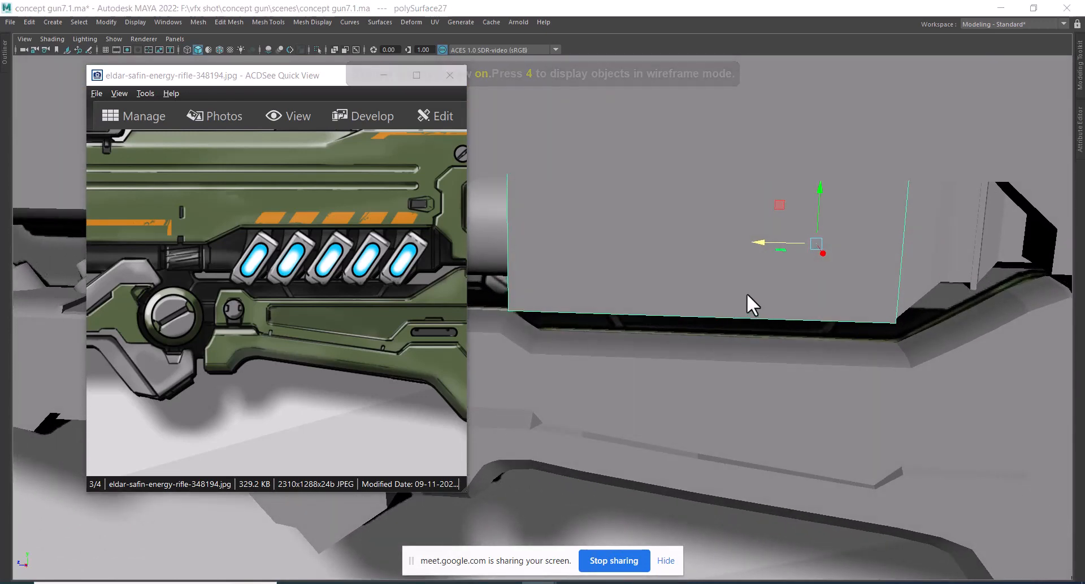
- Scale the duplicated face lengthwise into a narrow vertical strip at the cell block's front end in the side view
key("space")
left_click(792, 293)
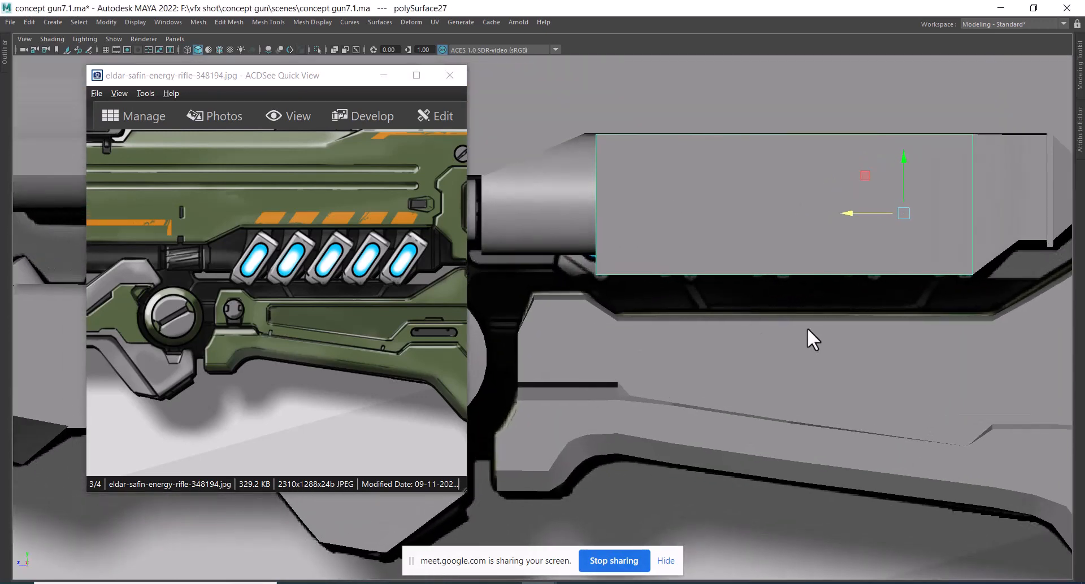
key("4")
scroll(808, 228, "up", 1)
key("r")
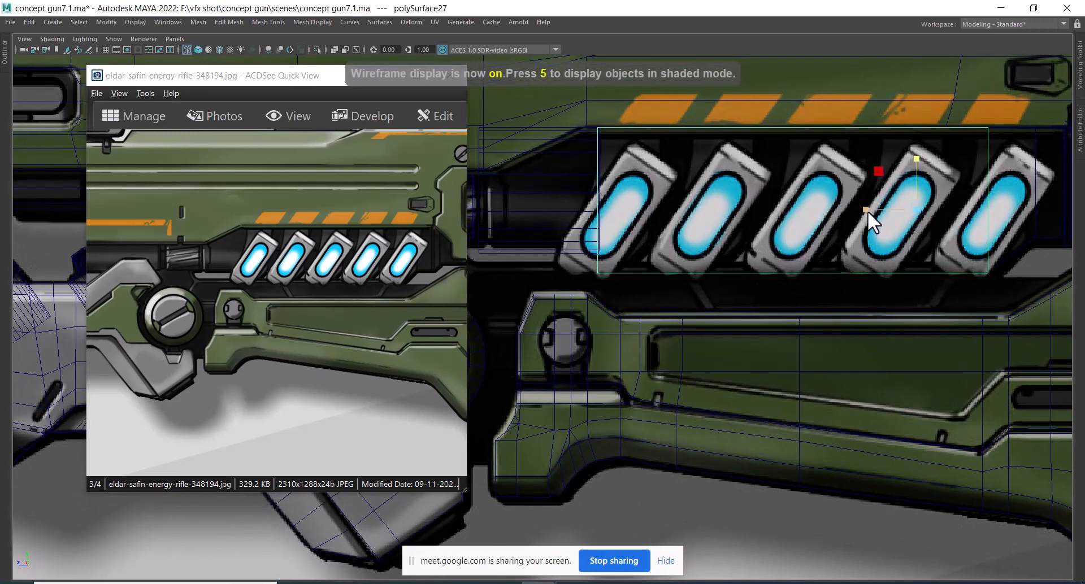
left_click_drag(866, 211, 585, 223)
key("w")
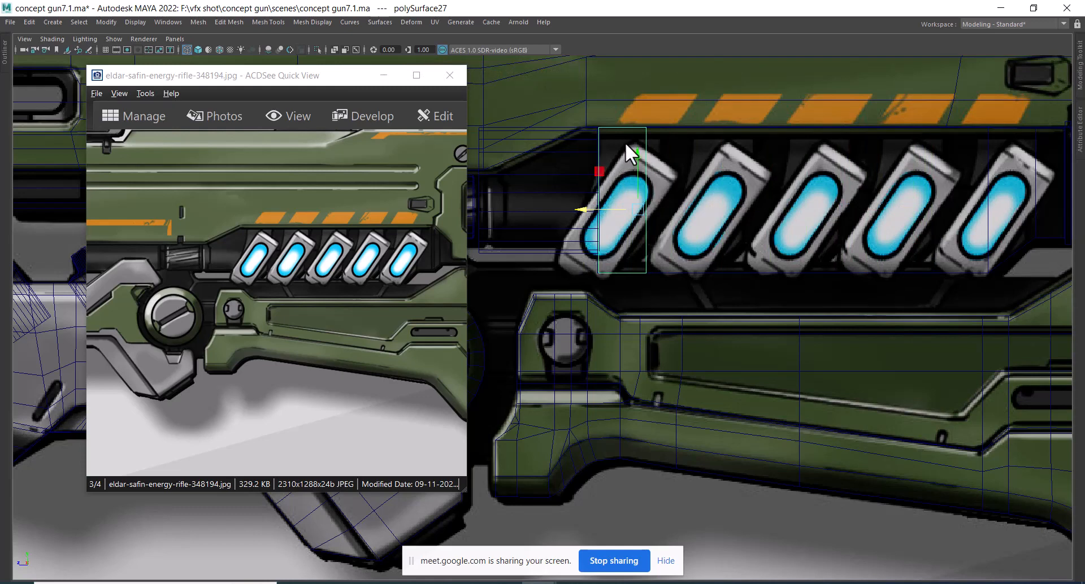
- Move the strip's rear vertices slightly backward to widen it over the first glowing cell
right_click_drag(634, 138, 590, 135)
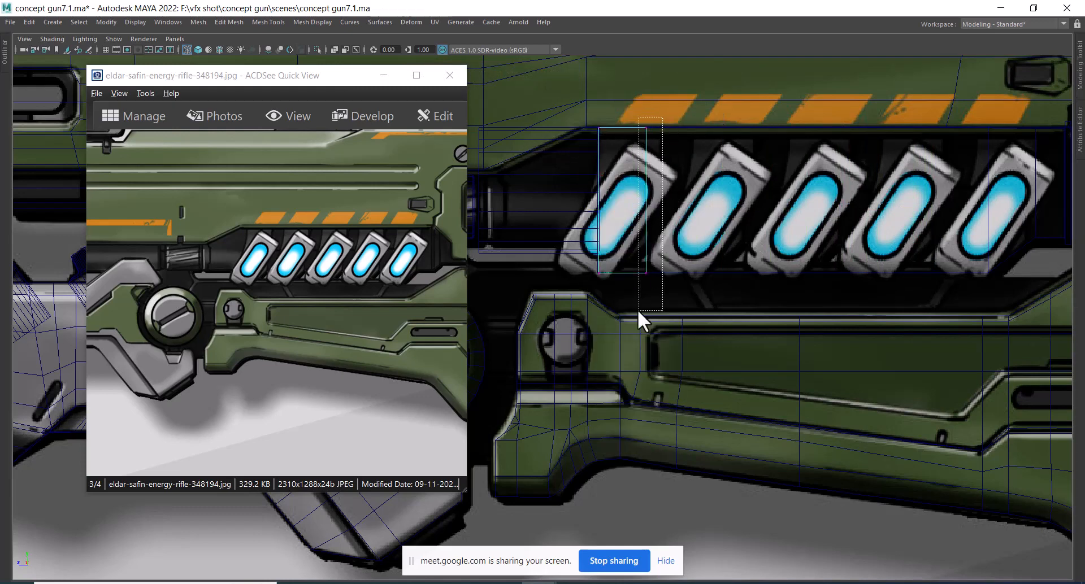
left_click_drag(637, 310, 637, 310)
left_click_drag(597, 198, 612, 198)
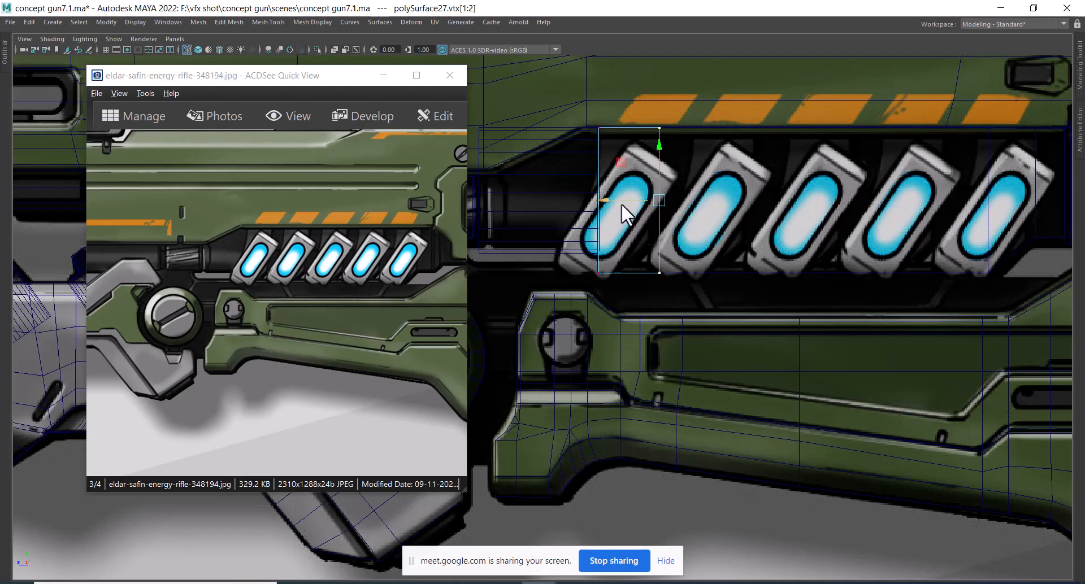
left_click_drag(622, 204, 609, 201)
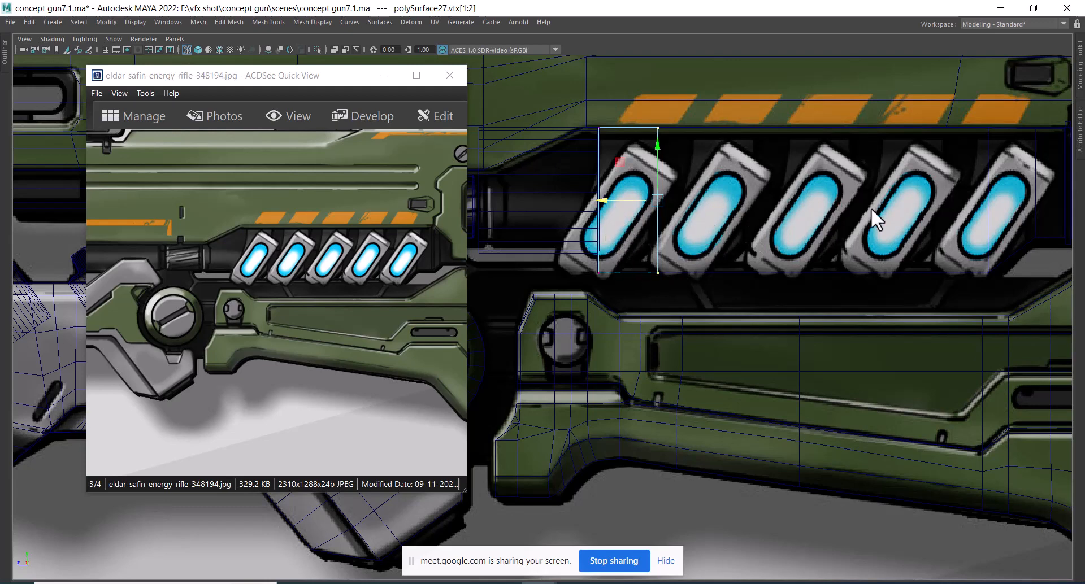
- Extrude the strip's upper and lower edges inward so they wrap over the top and underside of the cell block
mouse_move(872, 218)
left_mouse_down("alt")
mouse_move(787, 237)
mouse_move(763, 158)
mouse_move(742, 293)
mouse_move(757, 273)
left_mouse_up("alt")
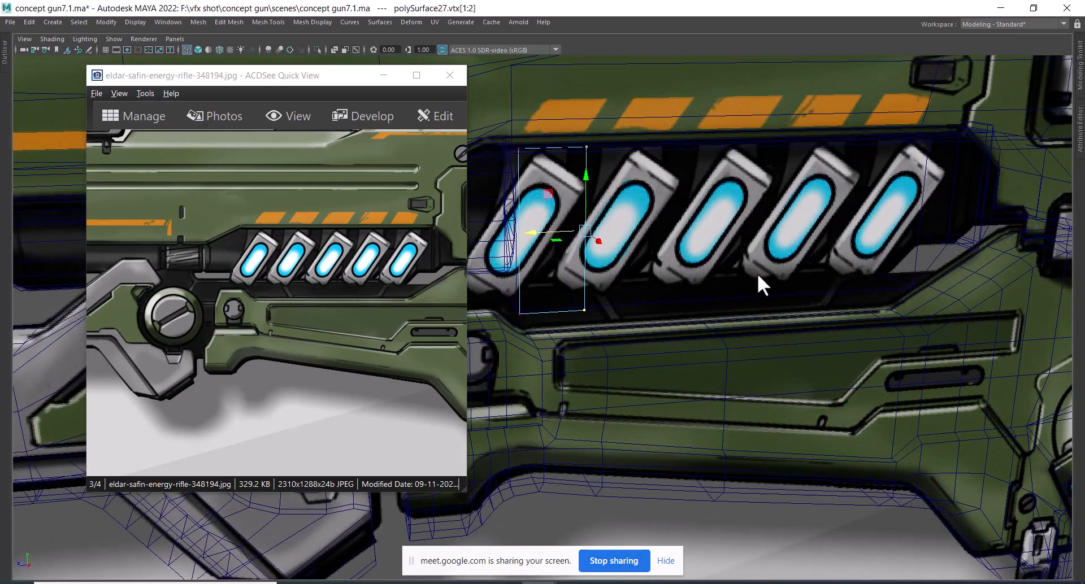
key("5")
mouse_move(687, 269)
left_mouse_down("alt")
mouse_move(748, 225)
mouse_move(777, 294)
mouse_move(737, 276)
mouse_move(757, 274)
mouse_move(777, 323)
left_mouse_up("alt")
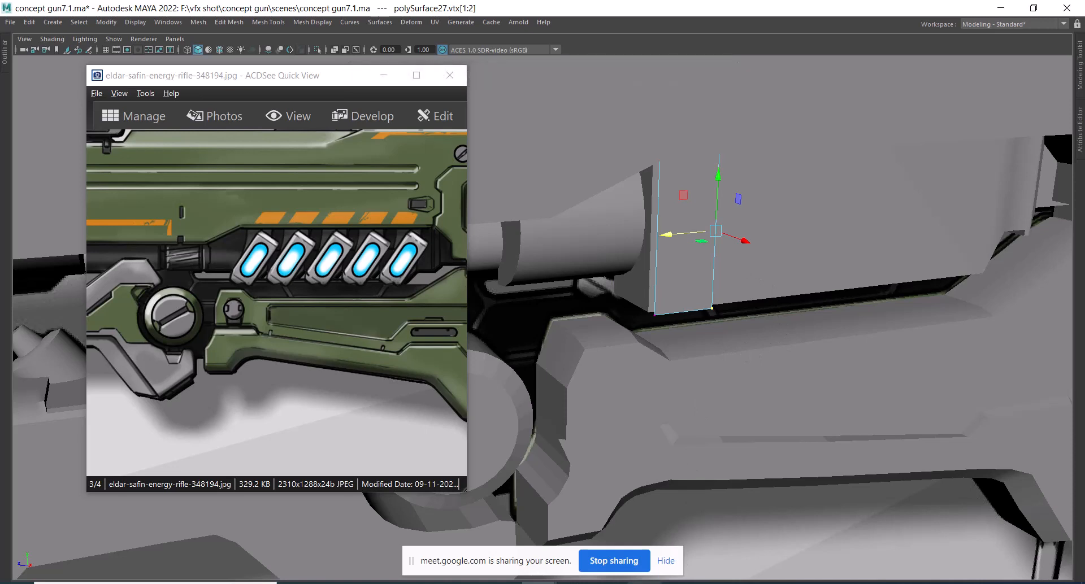
left_click(645, 583)
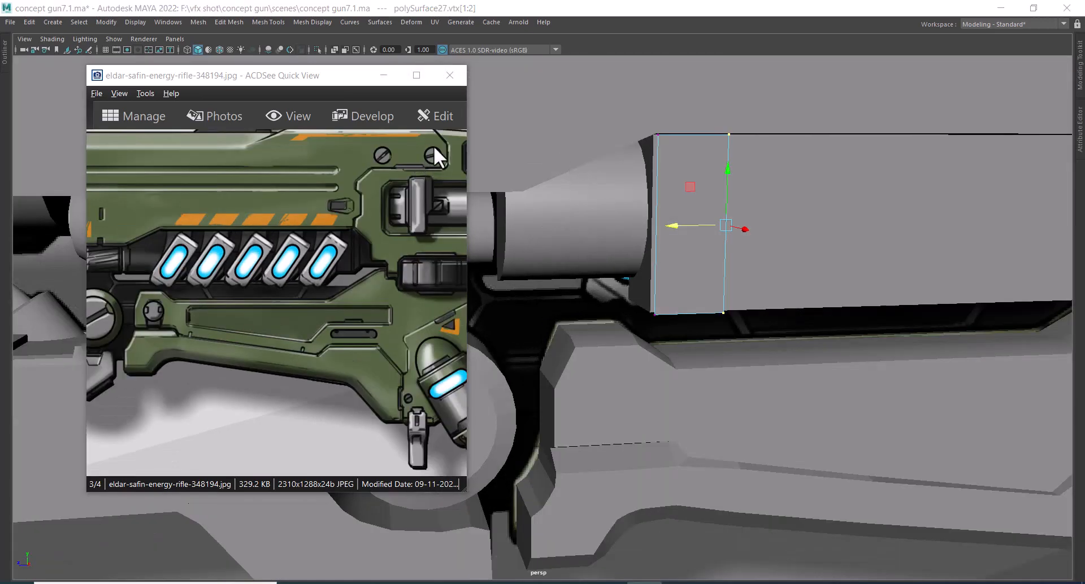
mouse_move(713, 295)
right_mouse_down("alt")
mouse_move(694, 302)
mouse_move(731, 297)
mouse_move(720, 266)
mouse_move(729, 239)
mouse_move(717, 284)
mouse_move(709, 265)
mouse_move(705, 278)
right_mouse_up("alt")
left_click(705, 278)
left_click_drag(702, 252, 697, 218, "alt")
right_click_drag(698, 218, 714, 193)
left_click_drag(714, 193, 713, 322, "alt")
left_click(680, 182)
left_click(696, 386, "shift")
key("r")
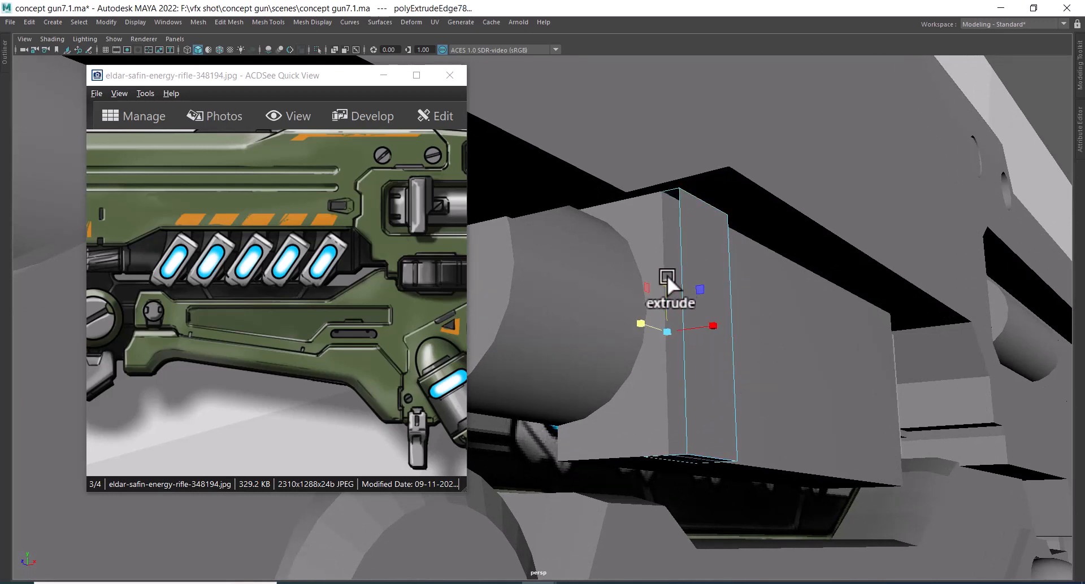
left_click_drag(666, 277, 617, 280, "shift")
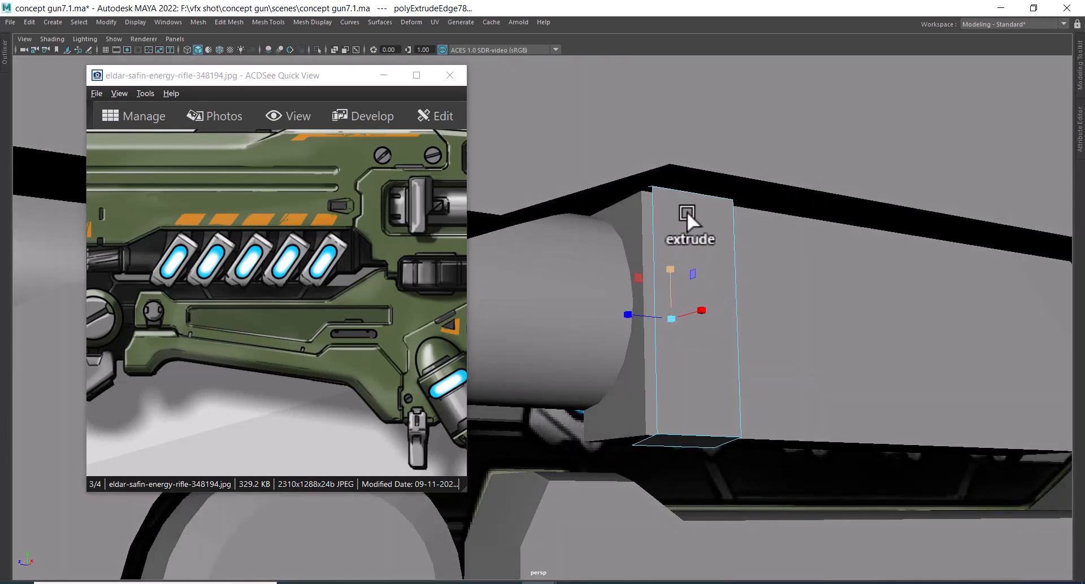
- Isolate the strip, select the outer edges of its upper and lower flaps, and extrude them further around the cell block
left_click_drag(686, 211, 723, 441, "alt")
left_click(684, 454, "shift")
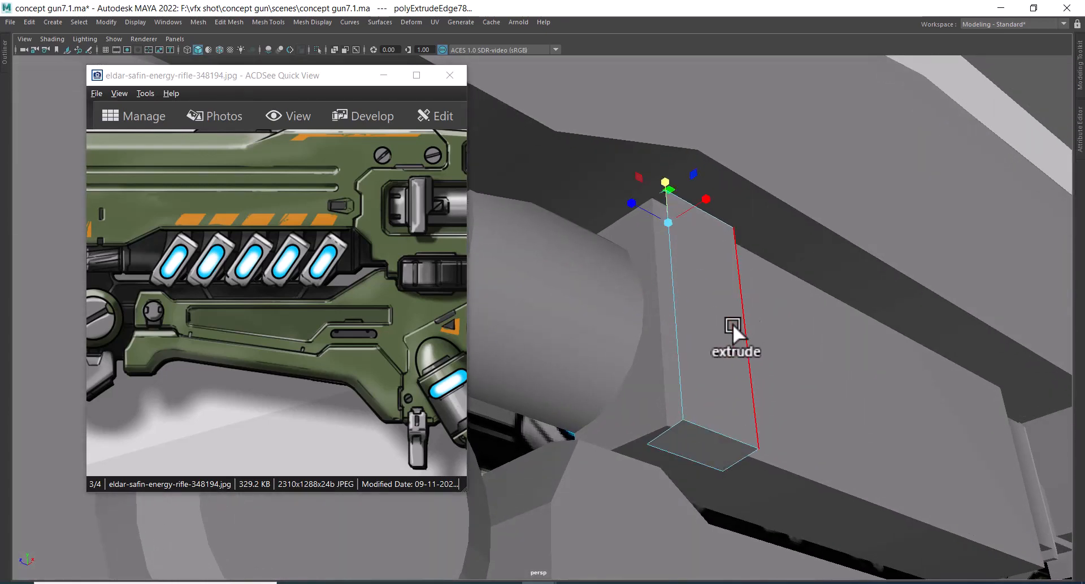
right_click_drag(732, 324, 798, 222)
left_click_drag(798, 222, 663, 335, "alt")
key("alt+h")
left_click(636, 255)
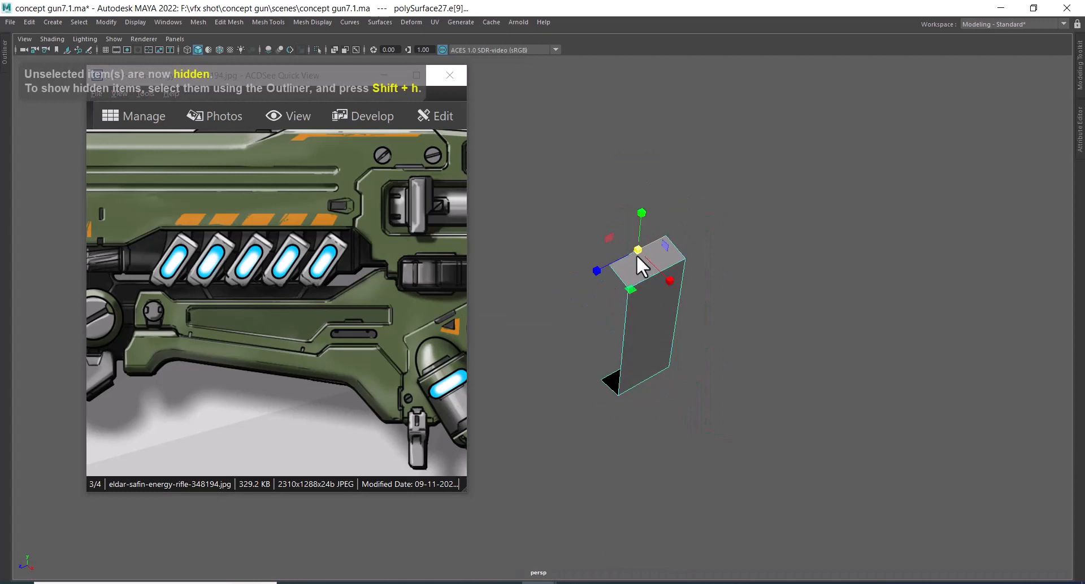
left_click_drag(636, 256, 656, 385, "alt")
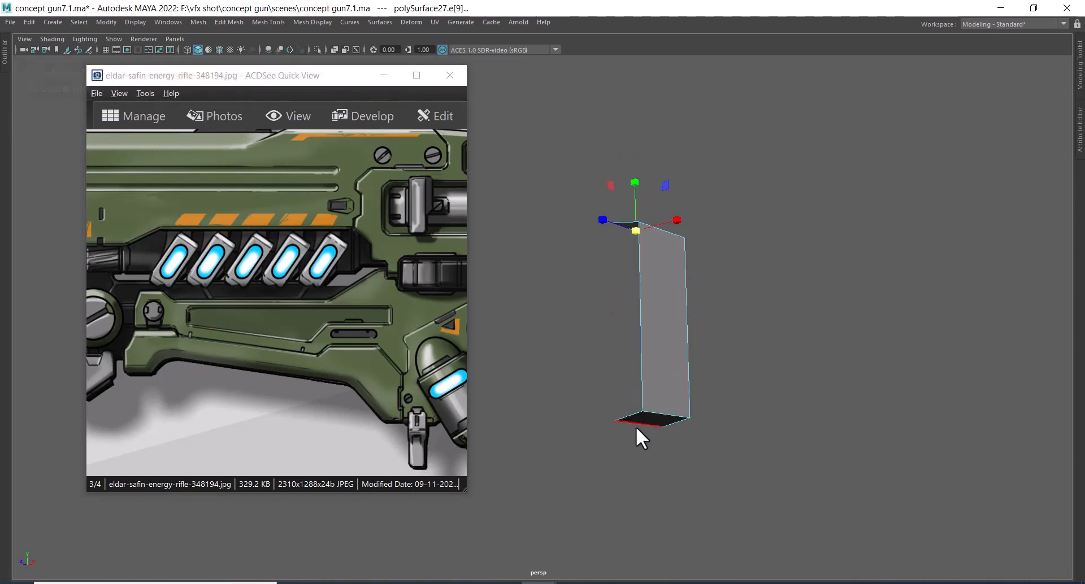
left_click(635, 426, "shift")
key("w")
left_click_drag(644, 364, 686, 364, "alt")
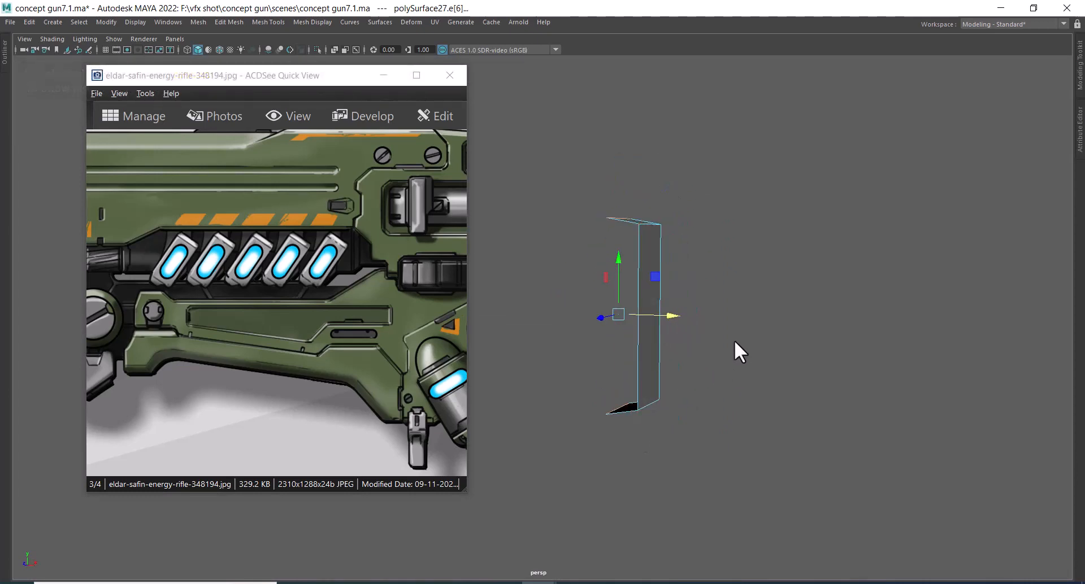
key("ctrl+1")
left_click_drag(731, 335, 636, 359, "alt")
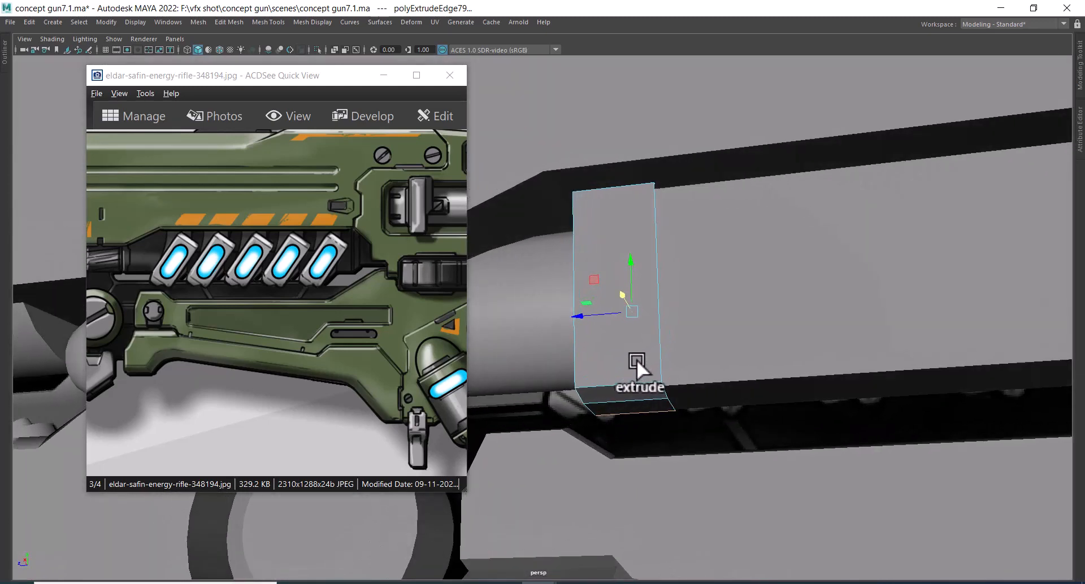
- Extrude all faces of the wrapped strip with a local Z translation of 0.04 to give it thickness
left_click_drag(526, 283, 671, 269, "alt")
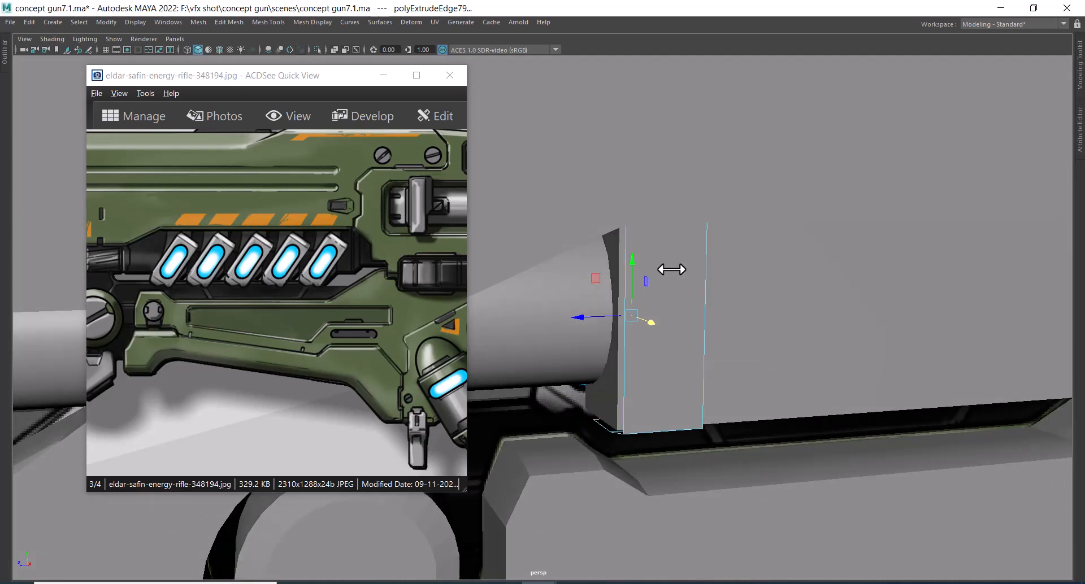
right_click(679, 273)
left_click(679, 303)
left_click(674, 308)
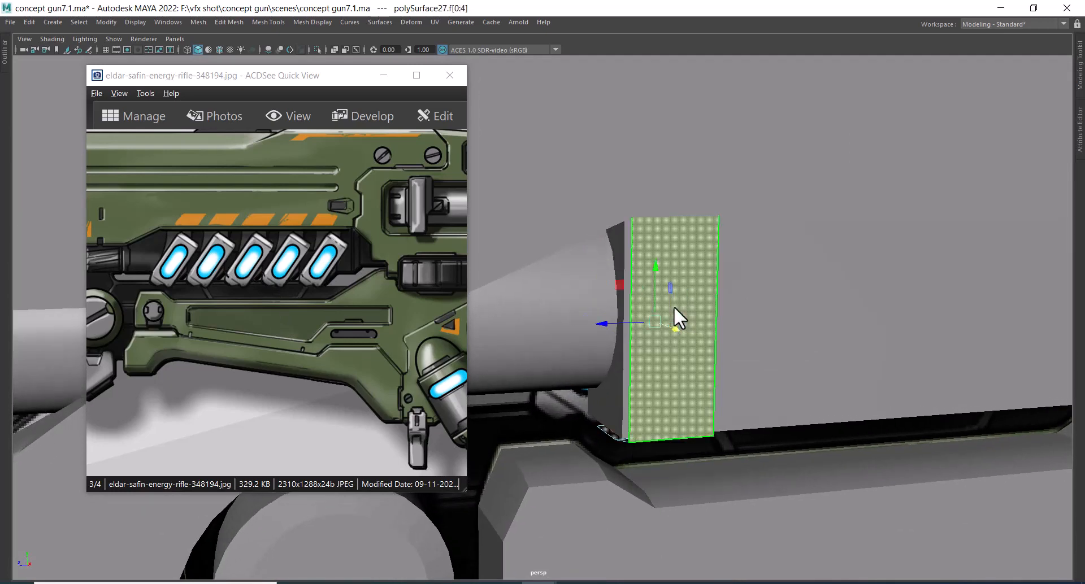
left_click_drag(673, 308, 696, 317, "alt")
right_click_drag(690, 281, 687, 319, "shift")
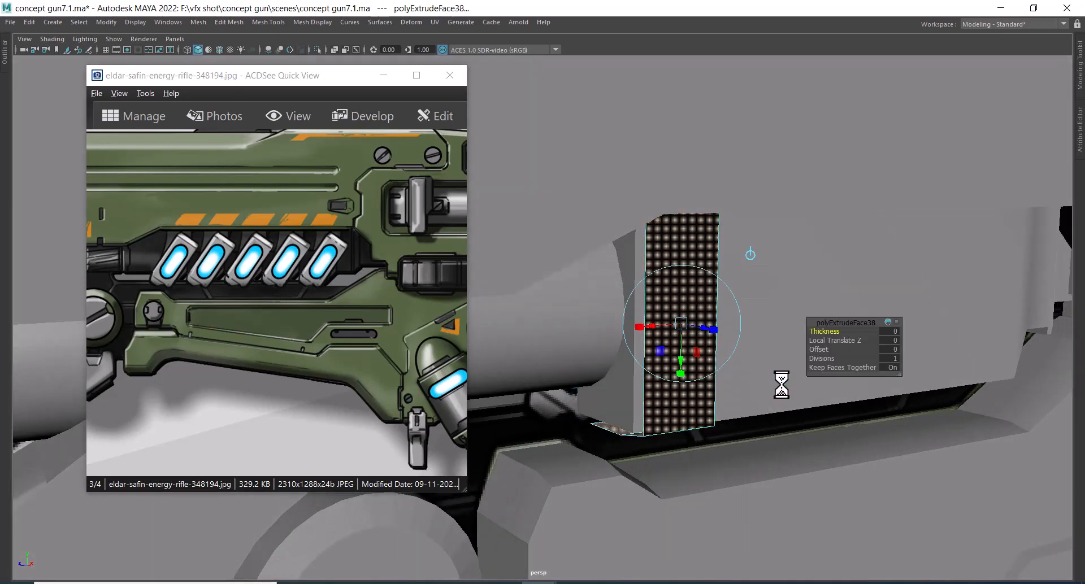
left_click_drag(846, 342, 846, 340)
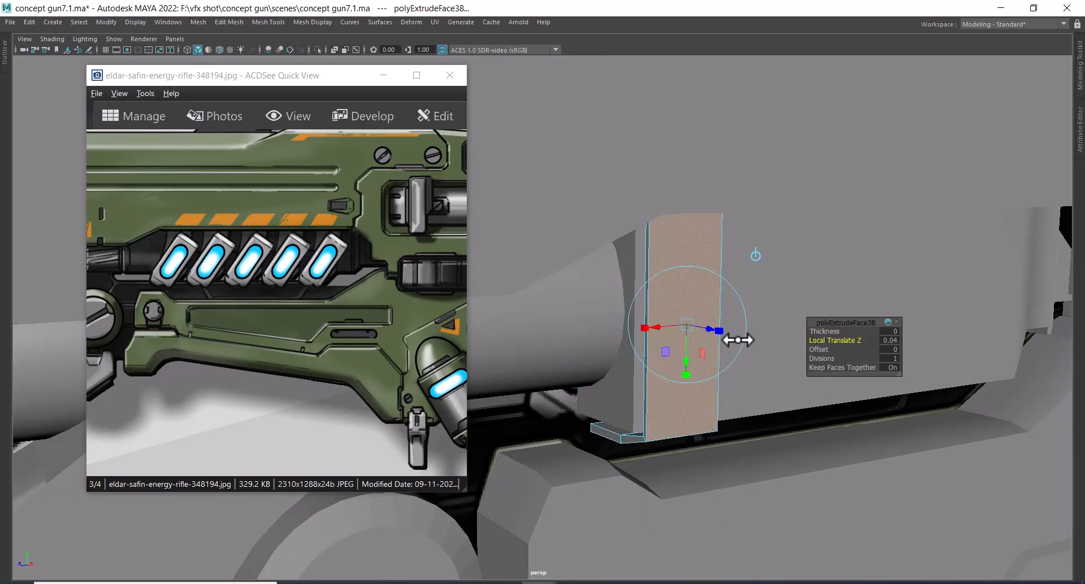
- Preview the thickened strip in smoothed display, return it to the unsmoothed mesh and examine its fit on the cell block
left_click_drag(738, 340, 649, 385, "alt")
right_click_drag(649, 386, 690, 350)
left_click_drag(691, 334, 693, 262, "alt")
scroll(666, 232, "up", 2)
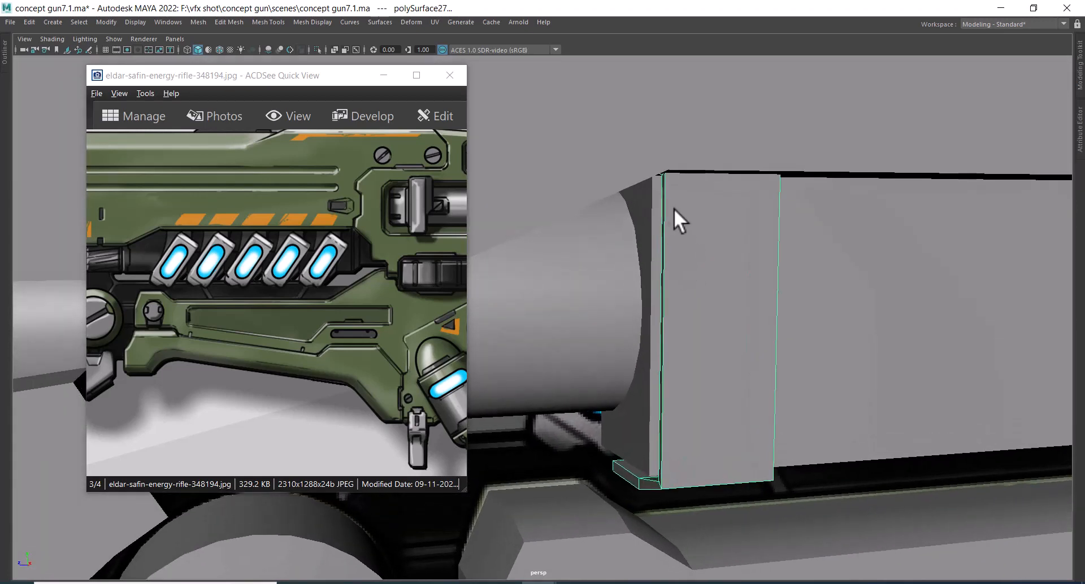
scroll(690, 303, "down", 1)
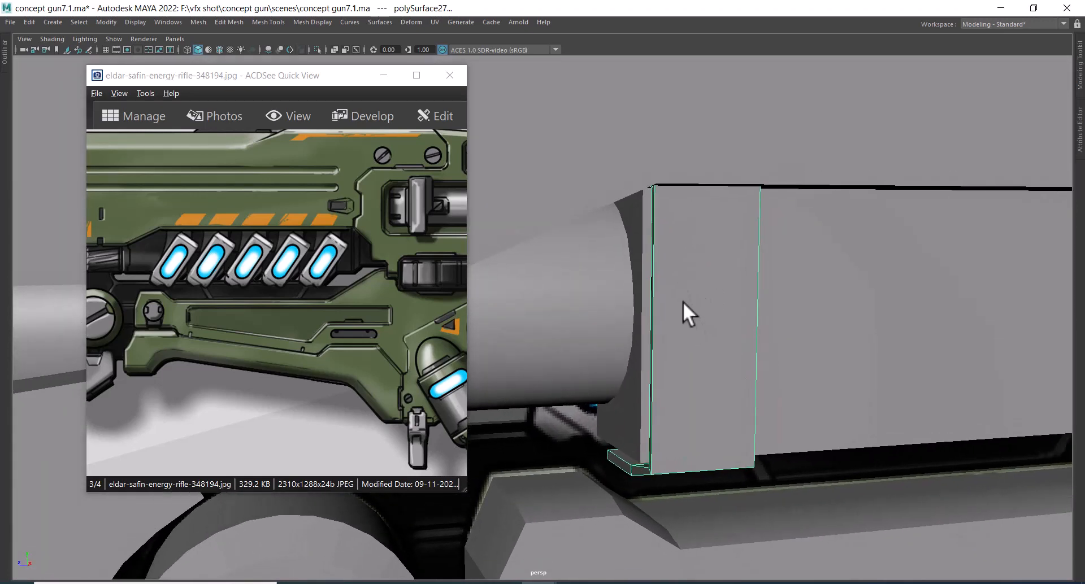
key("3")
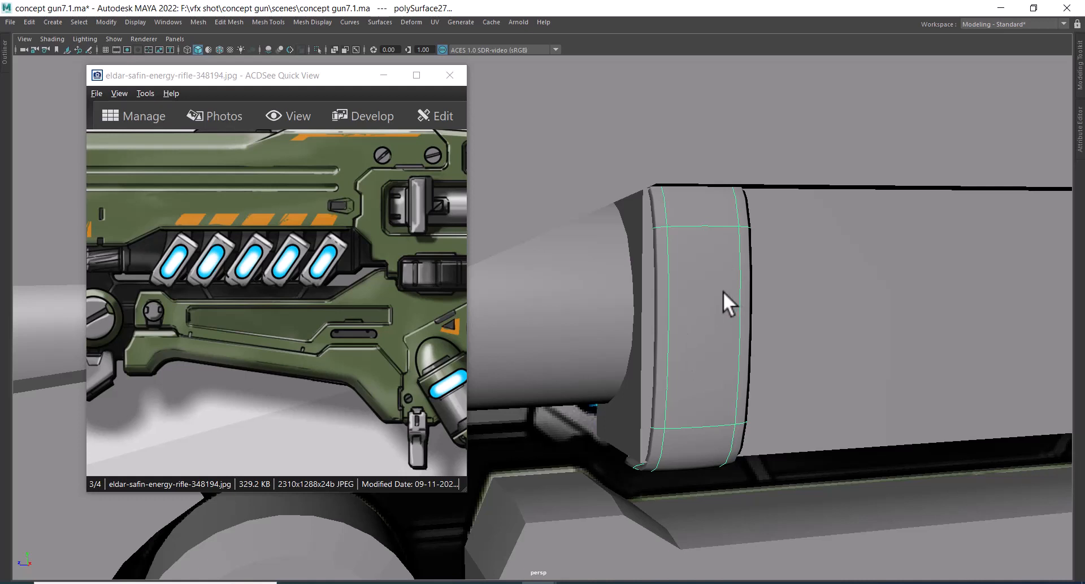
key("1")
left_click_drag(723, 290, 670, 304, "alt")
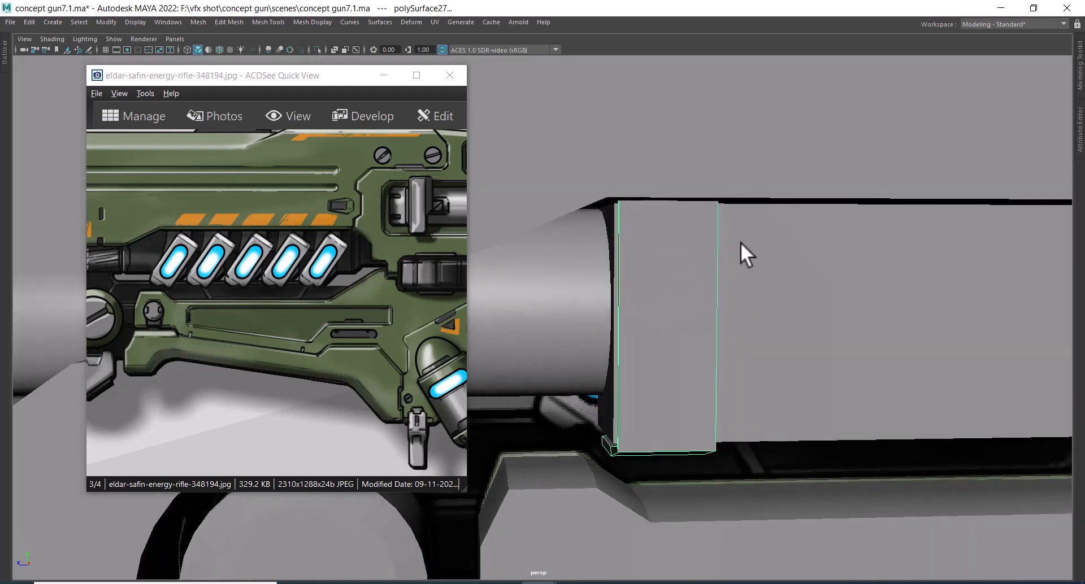
scroll(674, 371, "down", 1)
scroll(693, 325, "up", 1)
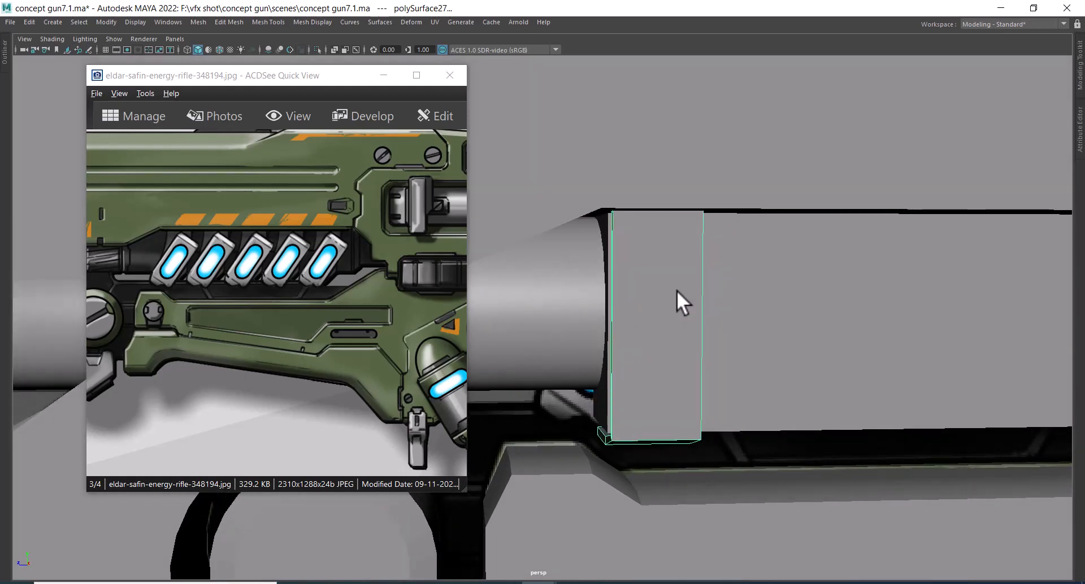
- Duplicate the strip's large outer side face and offset the copy outward with a local Z translation of about 0.05
right_click_drag(670, 274, 671, 298)
left_click(660, 284)
left_click_drag(677, 342, 718, 355, "alt")
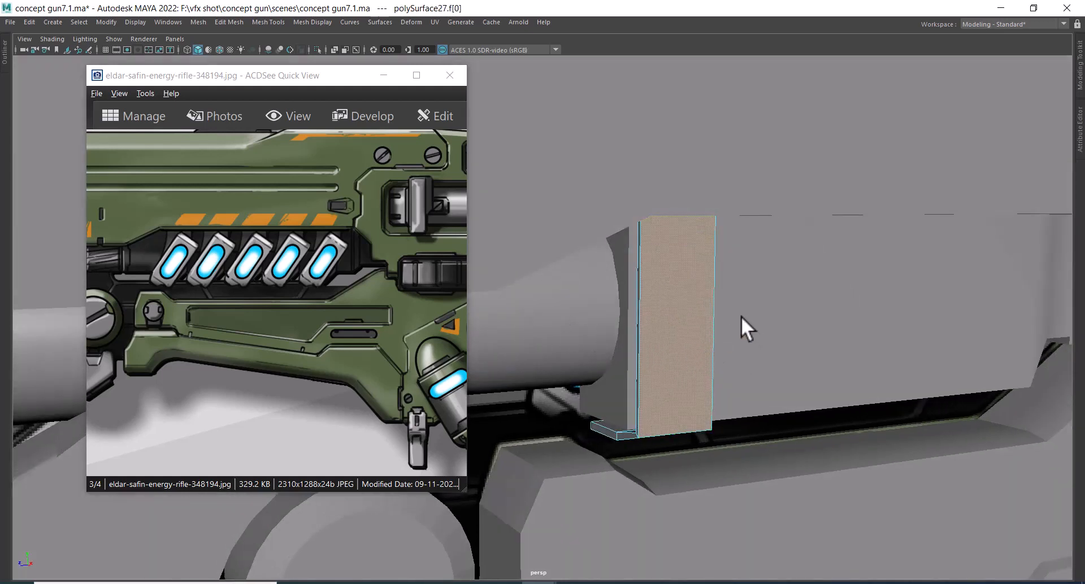
key("w")
left_click_drag(710, 307, 702, 275, "alt")
right_click(702, 262, "shift")
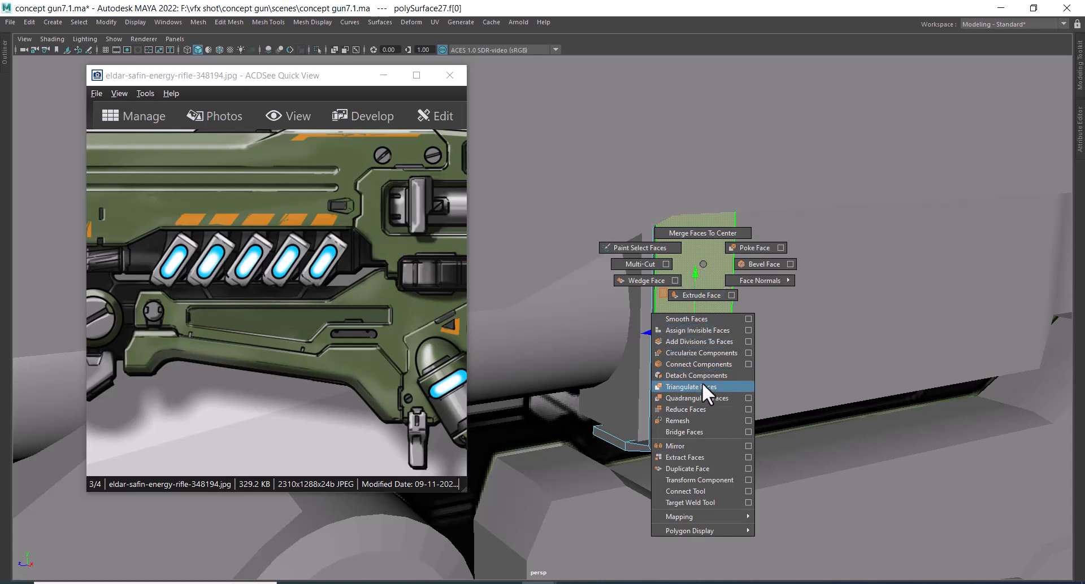
left_click(687, 469)
left_click_drag(700, 464, 741, 338, "alt")
right_click_drag(742, 339, 753, 364, "alt")
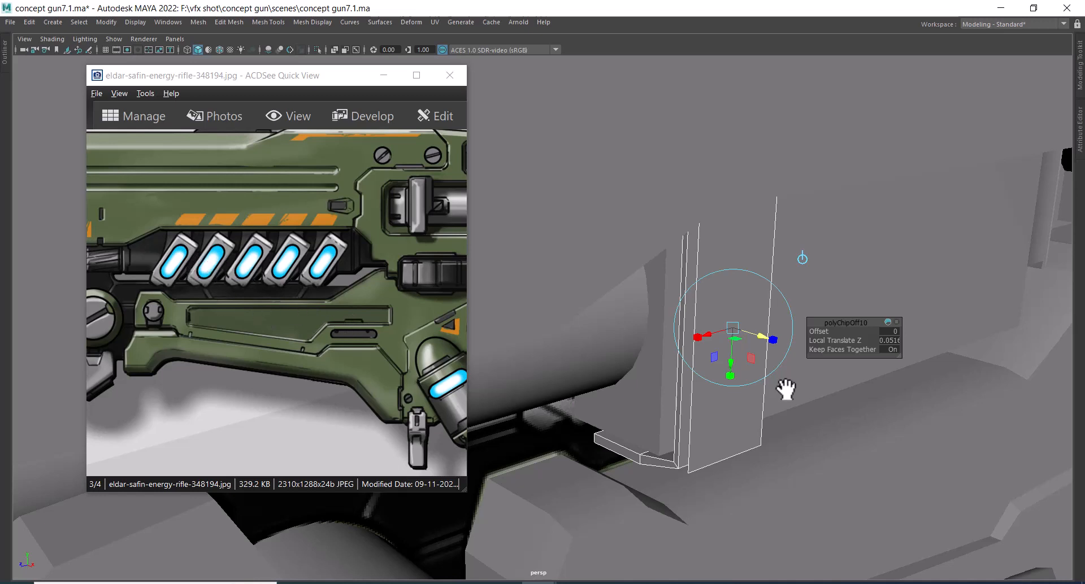
- Select the offset face copy and try to rotate it to match the first glowing cell's slant in the side view
key("w")
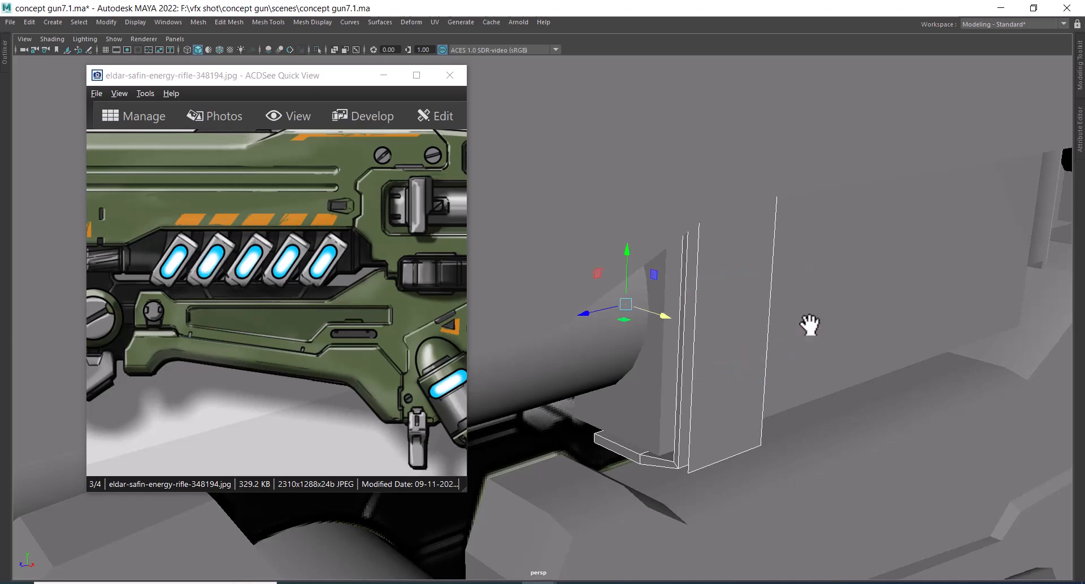
left_click_drag(808, 324, 739, 309, "alt")
left_click(745, 315)
left_click_drag(750, 348, 783, 314, "alt")
key("space")
right_click_drag(782, 311, 763, 365, "alt")
key("4")
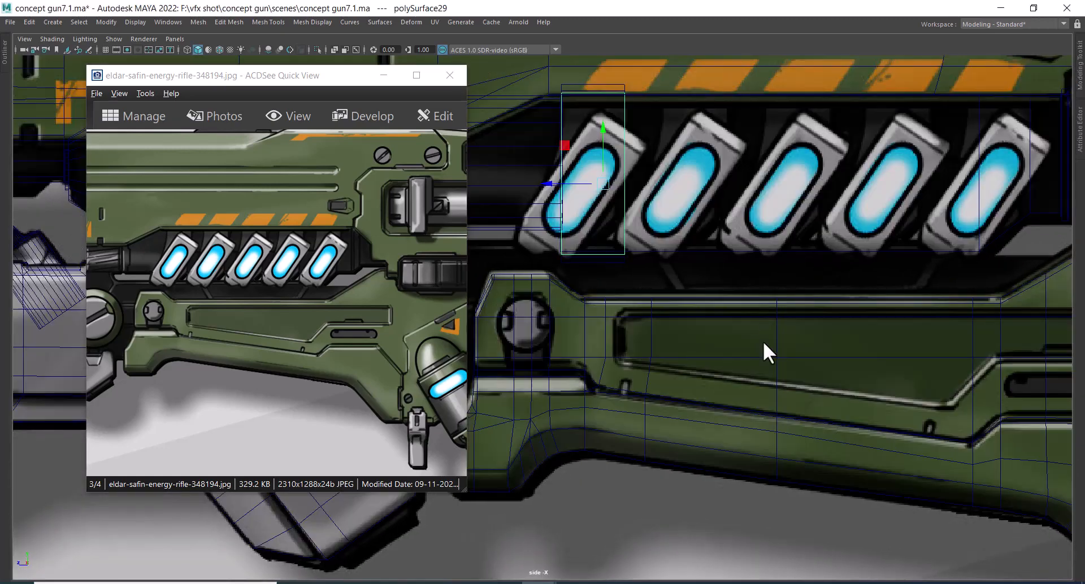
middle_click_drag(696, 234, 742, 304, "alt")
right_click_drag(638, 248, 669, 262, "alt")
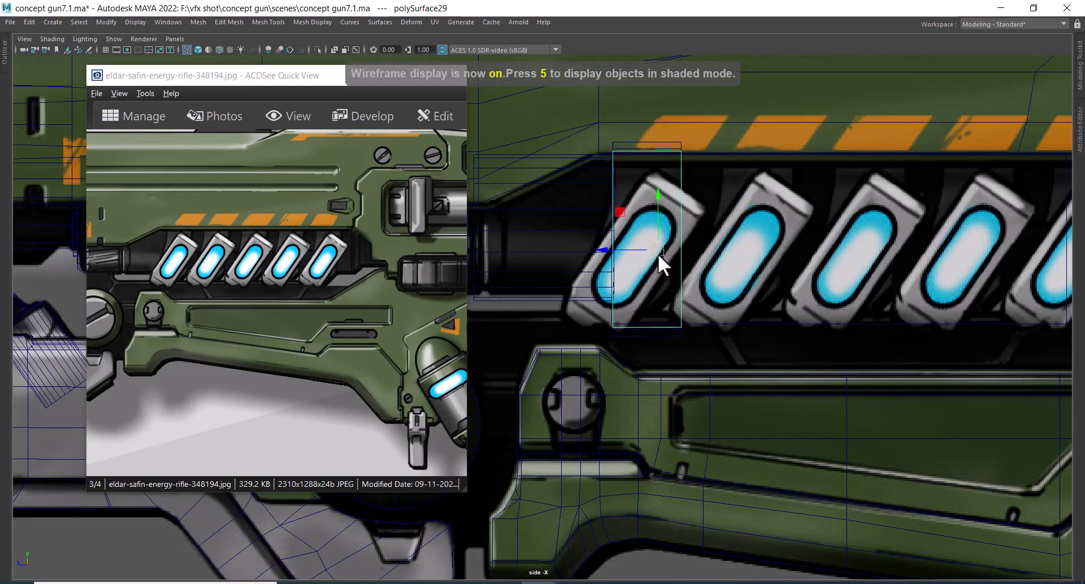
key("r")
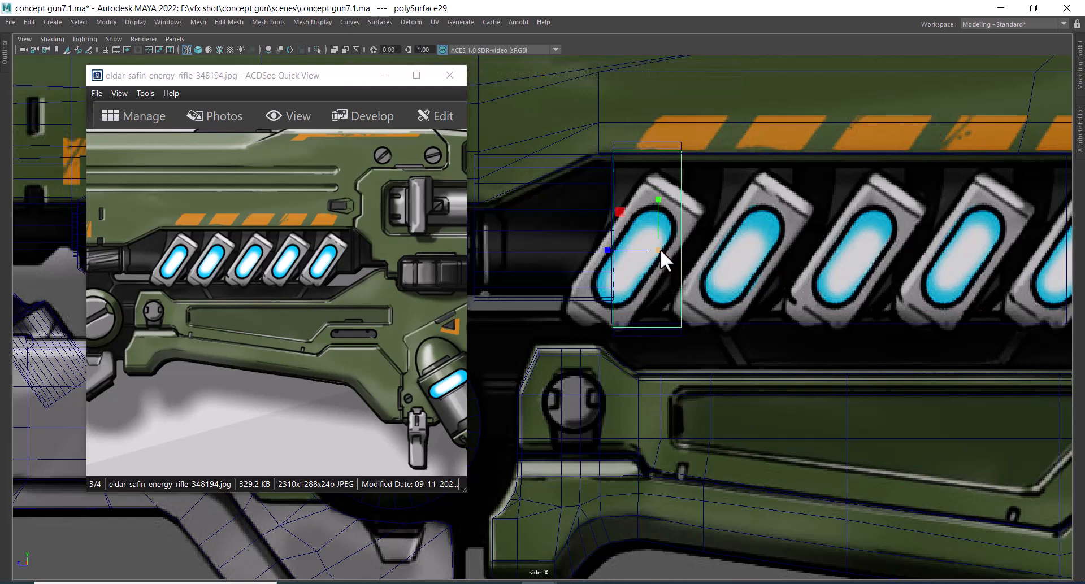
key("e")
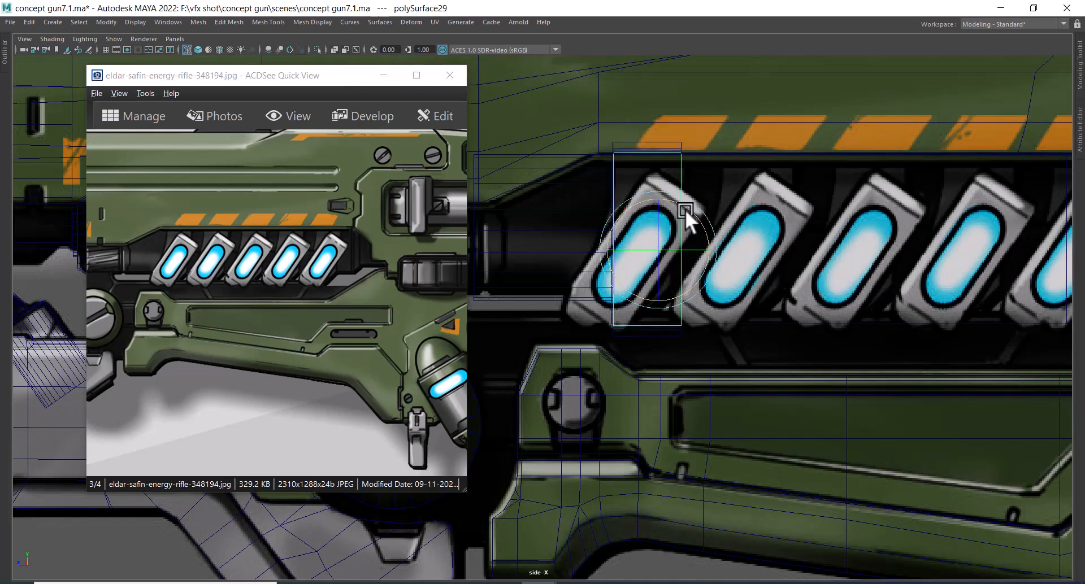
left_click_drag(685, 210, 709, 227)
key("ctrl+z")
key("w")
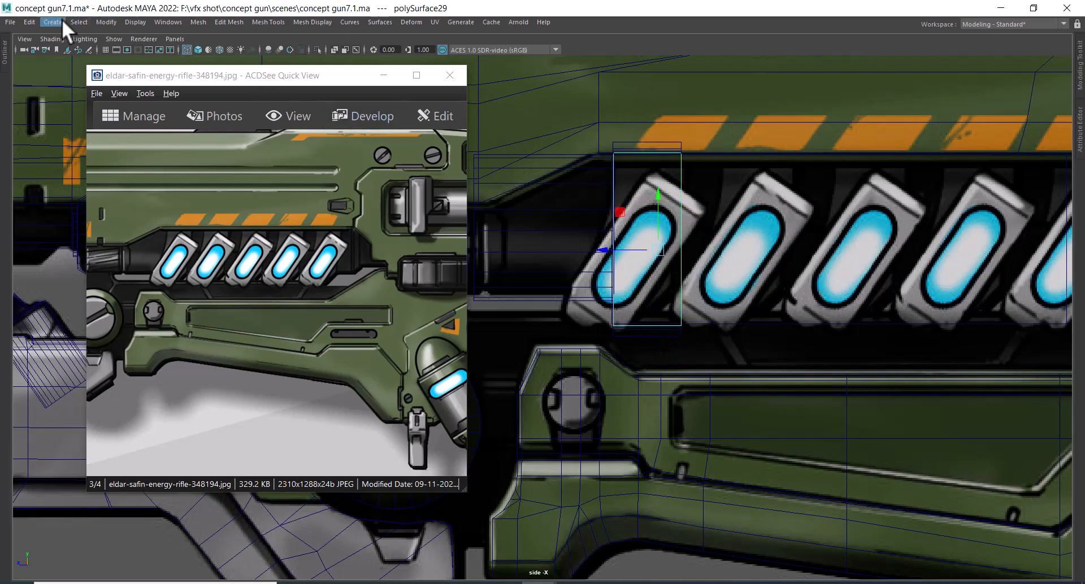
- Delete the face copy's construction history and center its pivot
left_click(31, 24)
mouse_move(164, 152)
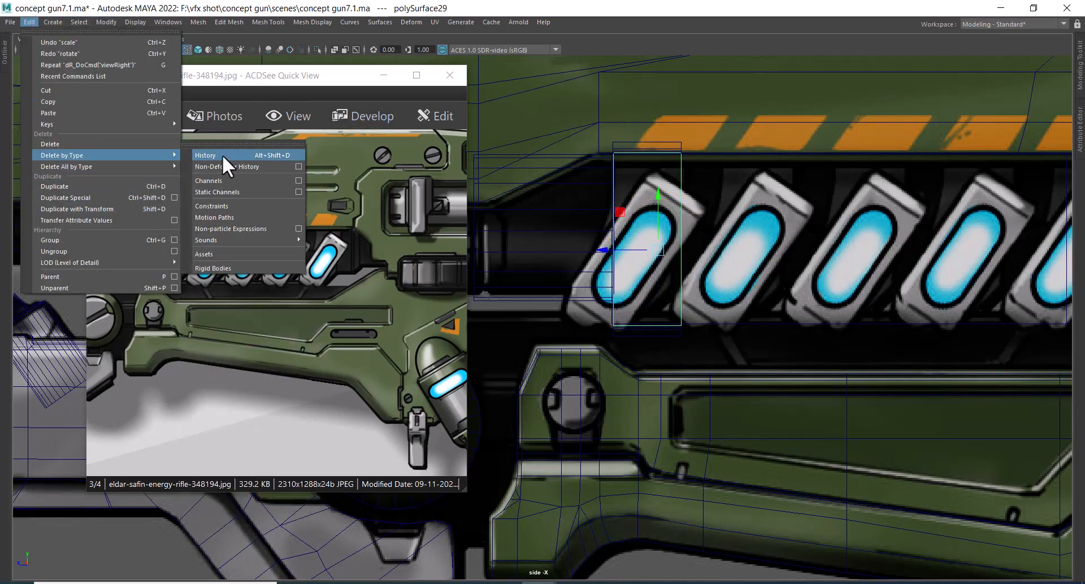
left_click(223, 155)
key("e")
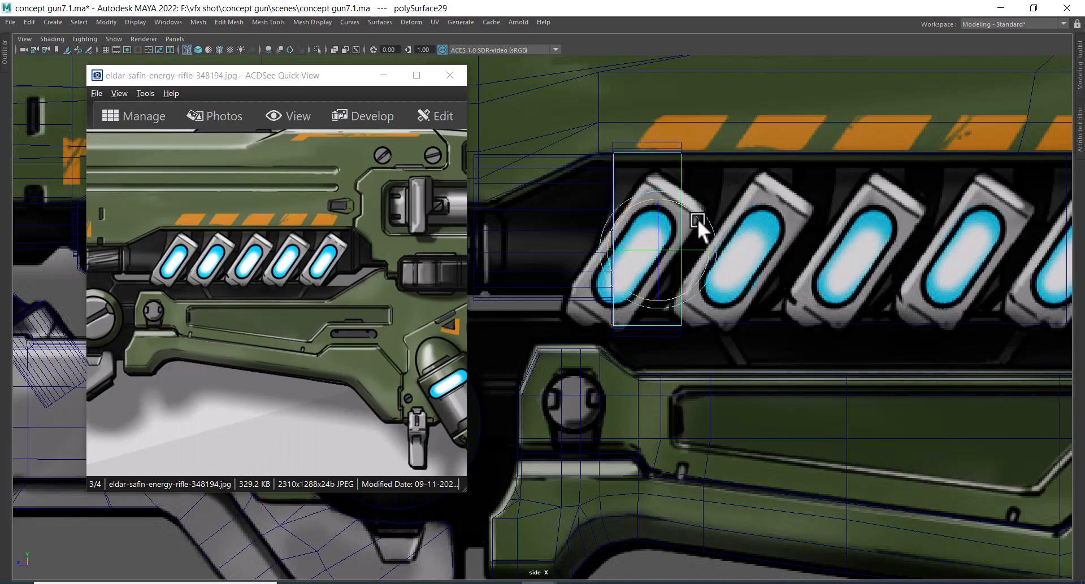
key("space")
mouse_move(726, 286)
left_mouse_down()
mouse_move(727, 202)
mouse_move(786, 246)
mouse_move(740, 262)
left_mouse_up()
right_click_drag(741, 262, 795, 278, "alt")
key("5")
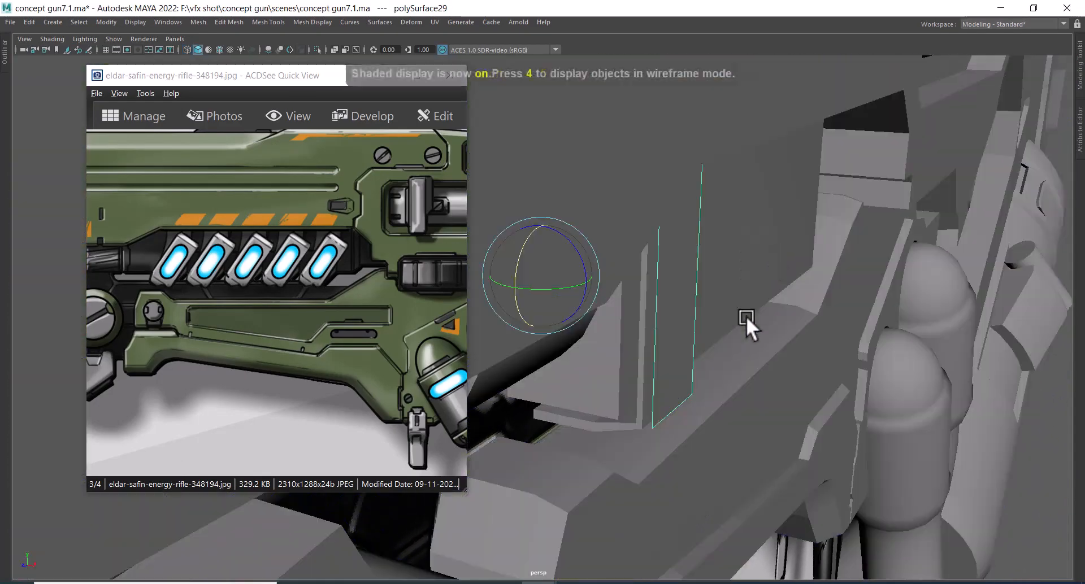
mouse_move(746, 316)
left_mouse_down("alt")
mouse_move(636, 252)
mouse_move(667, 298)
left_mouse_up("alt")
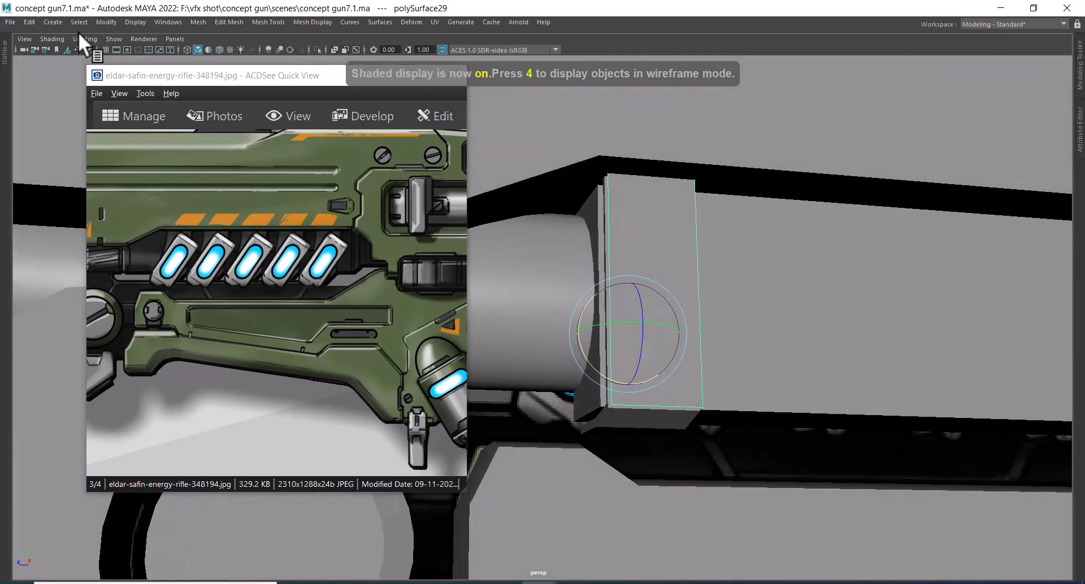
left_click(105, 22)
left_click(171, 104)
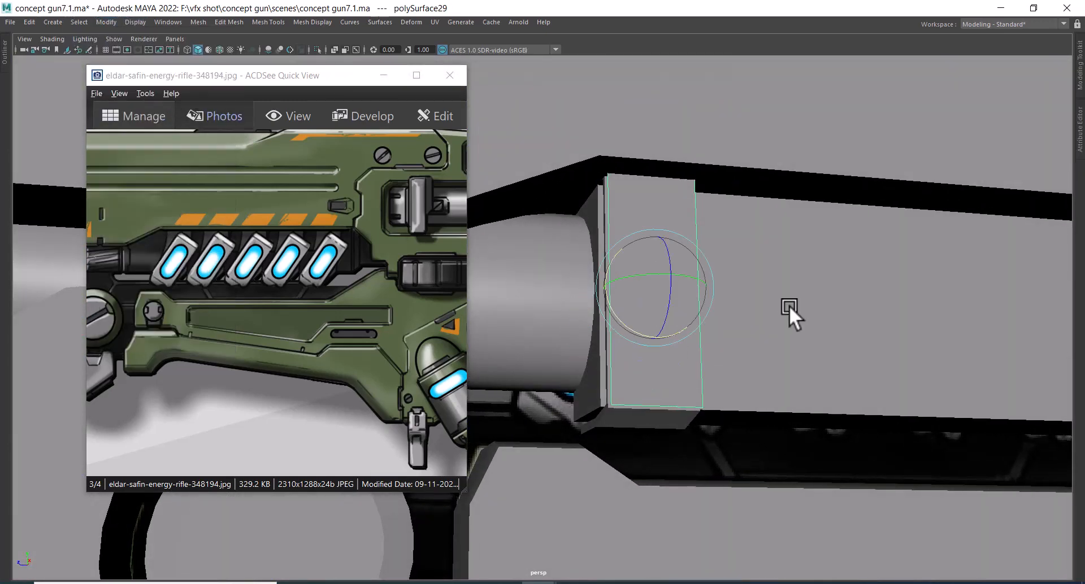
- Try to slant the face copy over the first glowing cell in the side view, and delete the copy
left_click_drag(789, 305, 625, 267, "alt")
mouse_move(744, 261)
left_mouse_down("alt")
mouse_move(754, 293)
mouse_move(713, 269)
mouse_move(737, 309)
mouse_move(704, 293)
mouse_move(701, 280)
mouse_move(756, 252)
left_mouse_up("alt")
key("space")
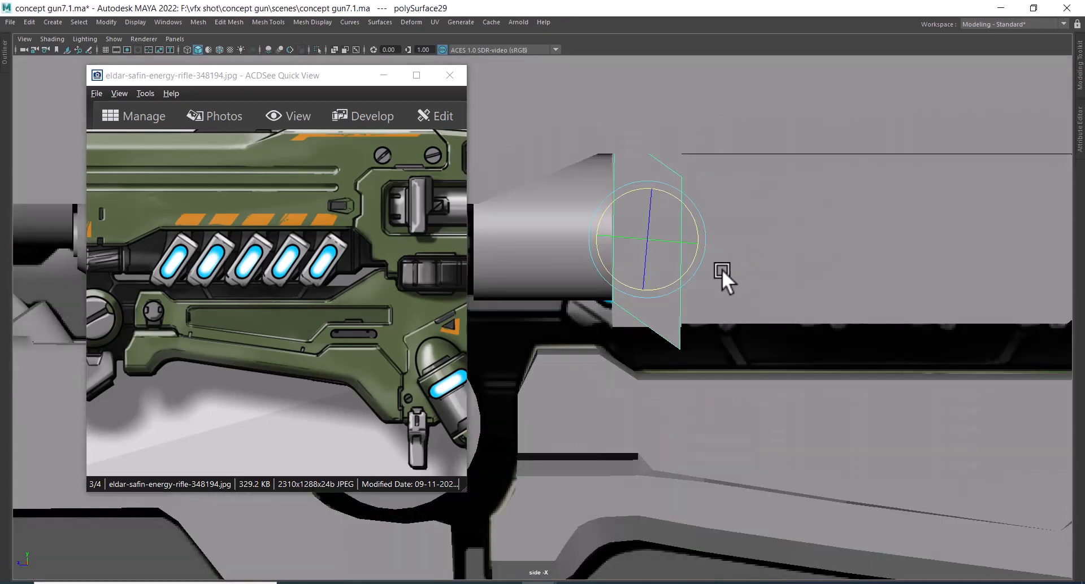
key("4")
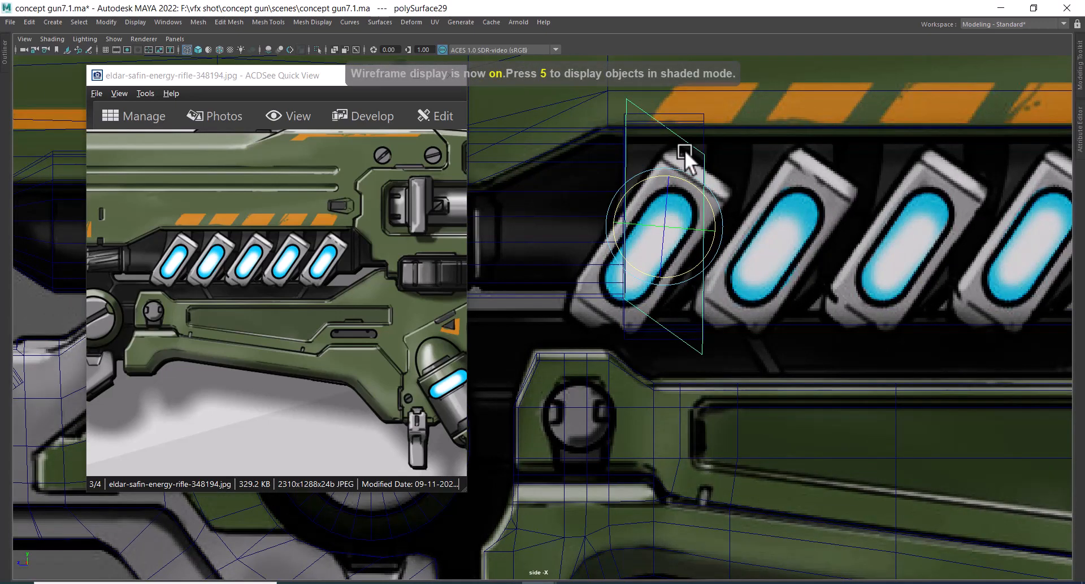
right_click_drag(684, 148, 696, 111)
left_click(684, 137)
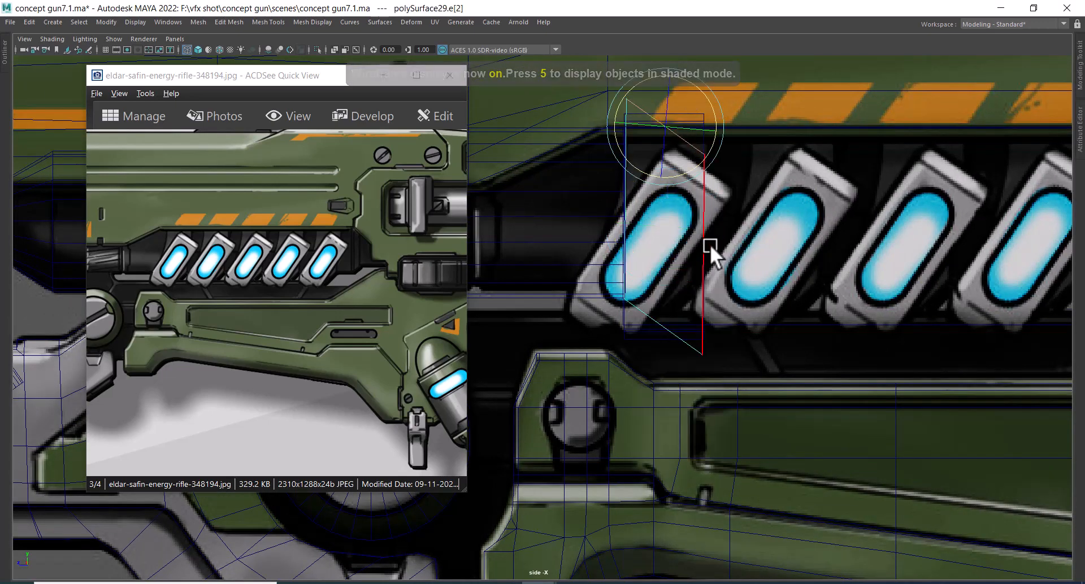
key("w")
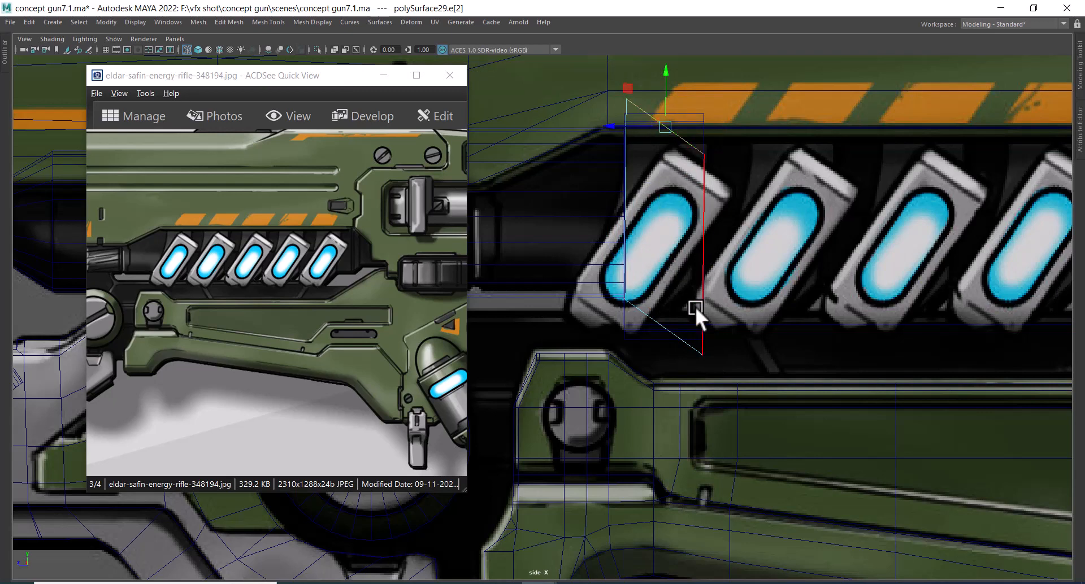
left_click(666, 302)
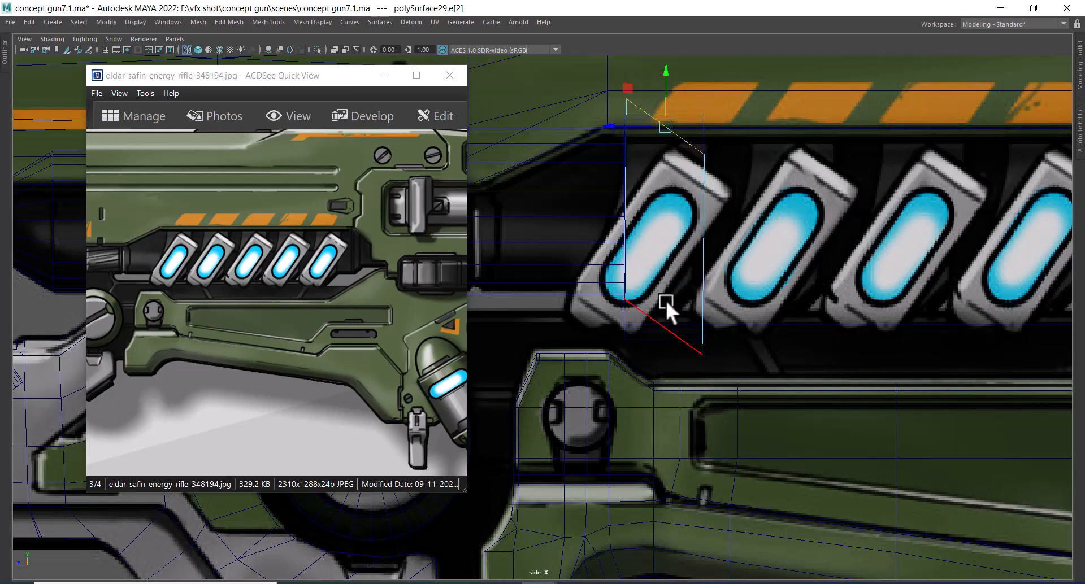
right_click_drag(683, 345, 706, 361)
left_click(699, 351)
right_click_drag(690, 209, 744, 191)
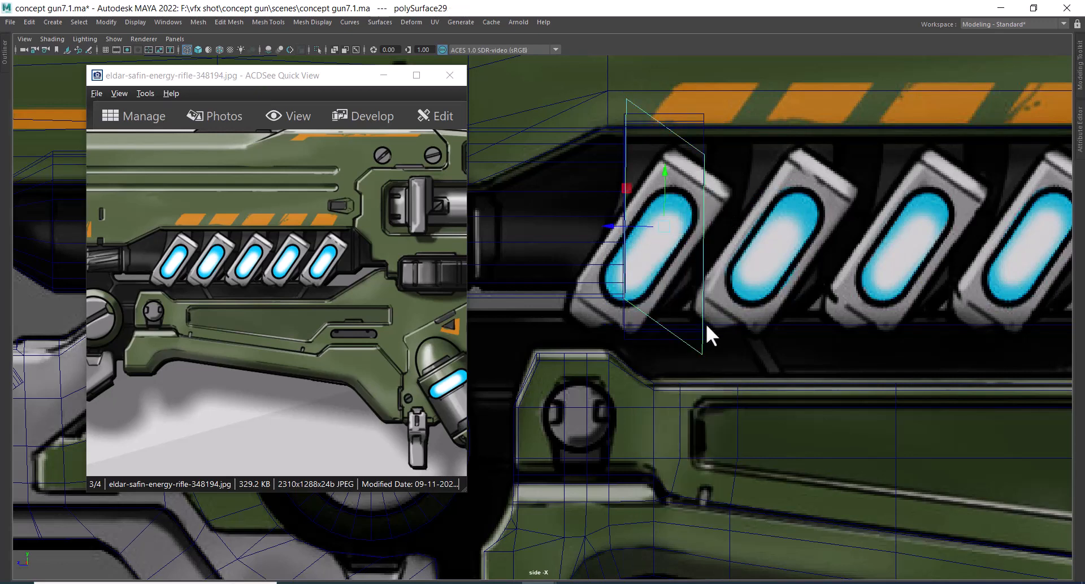
left_click(669, 345)
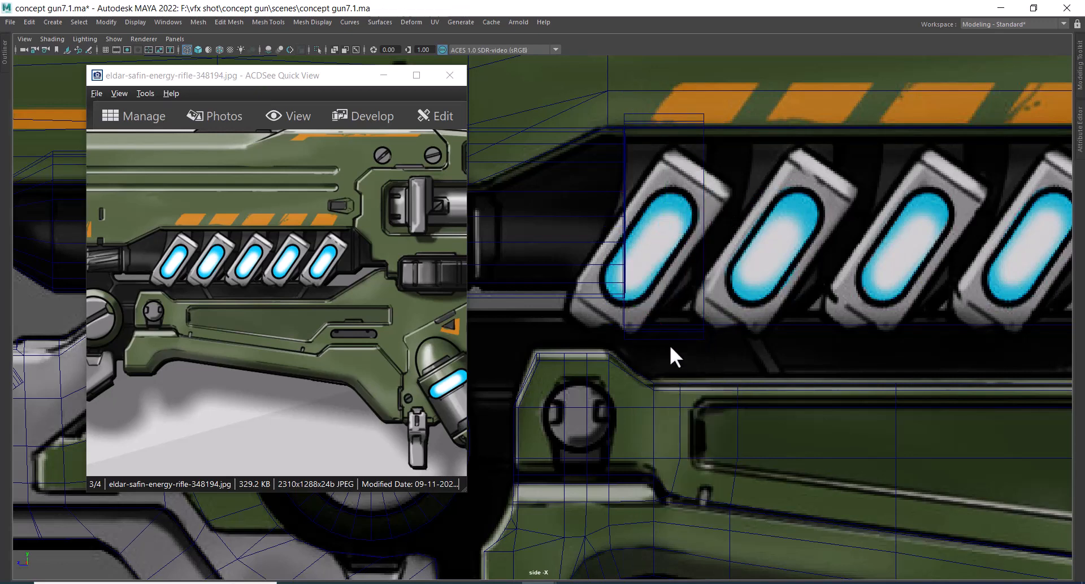
- Try to use a rotated duplicate of the wrapped strip for the first glowing cell, and delete the duplicate
left_click(699, 302)
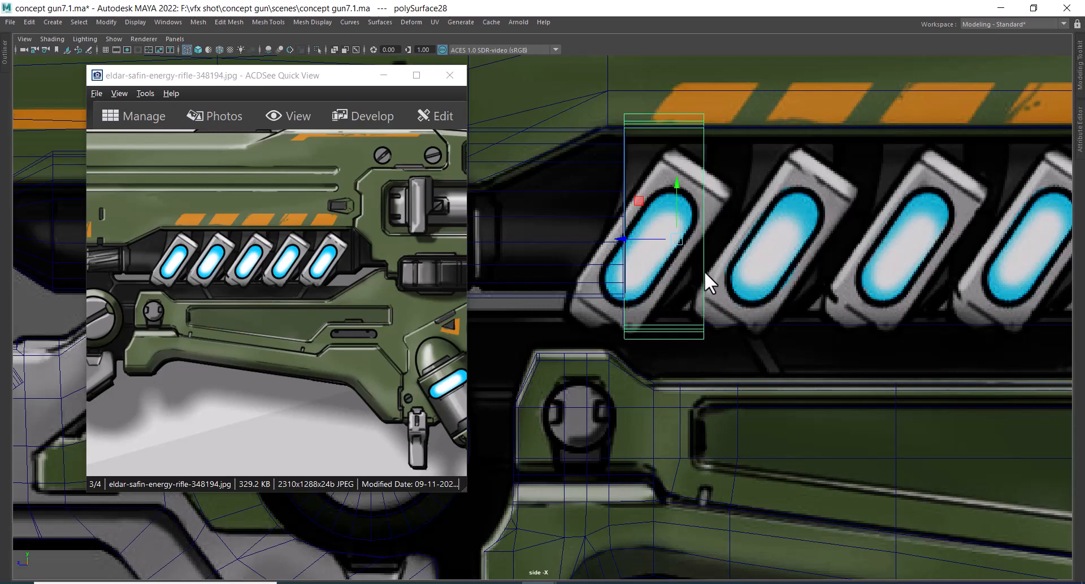
key("e")
left_click_drag(720, 213, 729, 219)
key("ctrl+z")
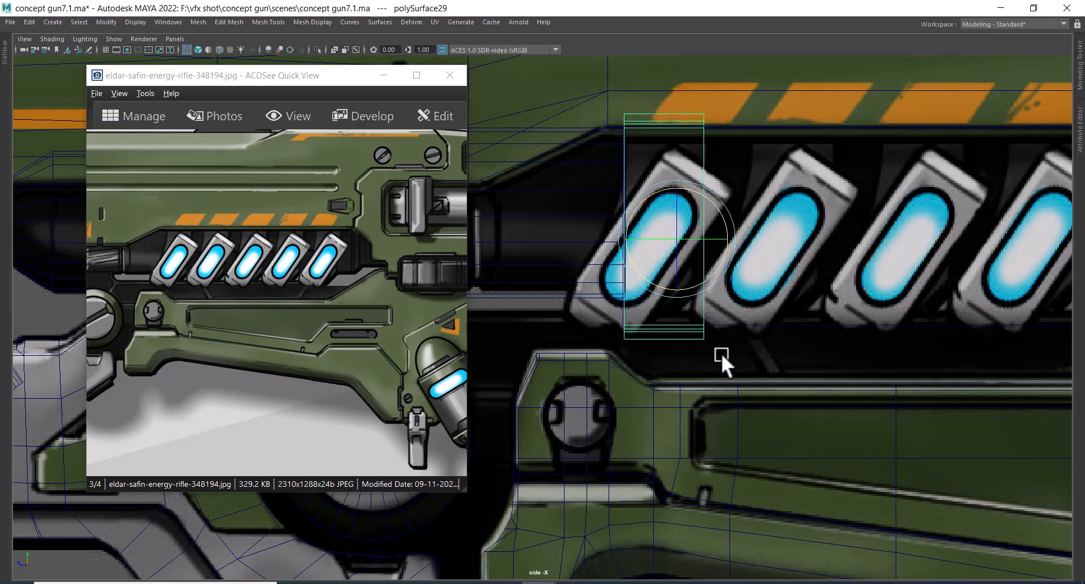
key("w")
key("space")
left_click_drag(727, 343, 717, 209)
mouse_move(791, 313)
left_mouse_down("alt")
mouse_move(605, 338)
mouse_move(721, 321)
left_mouse_up("alt")
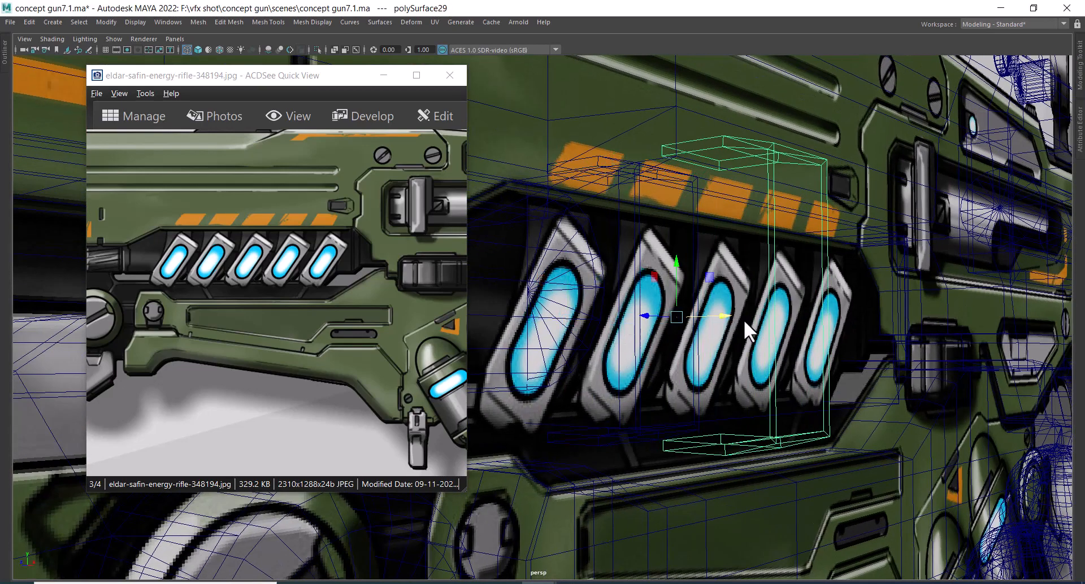
key("Delete")
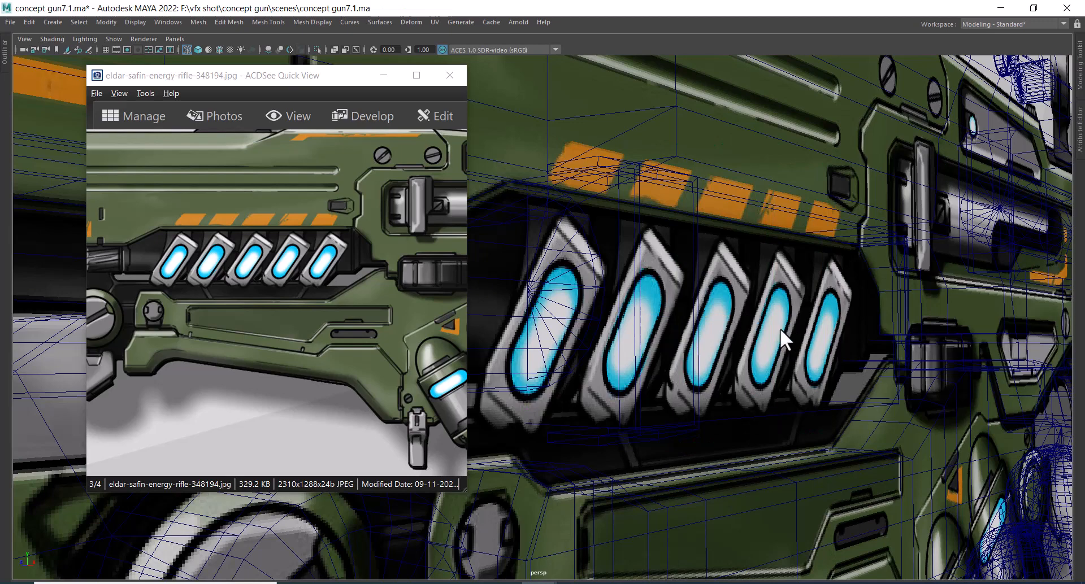
- Create a polygon cube near the glowing cells in the side view of the reference image
mouse_move(779, 328)
left_mouse_down("alt")
mouse_move(758, 339)
mouse_move(781, 314)
mouse_move(833, 308)
left_mouse_up("alt")
key("space")
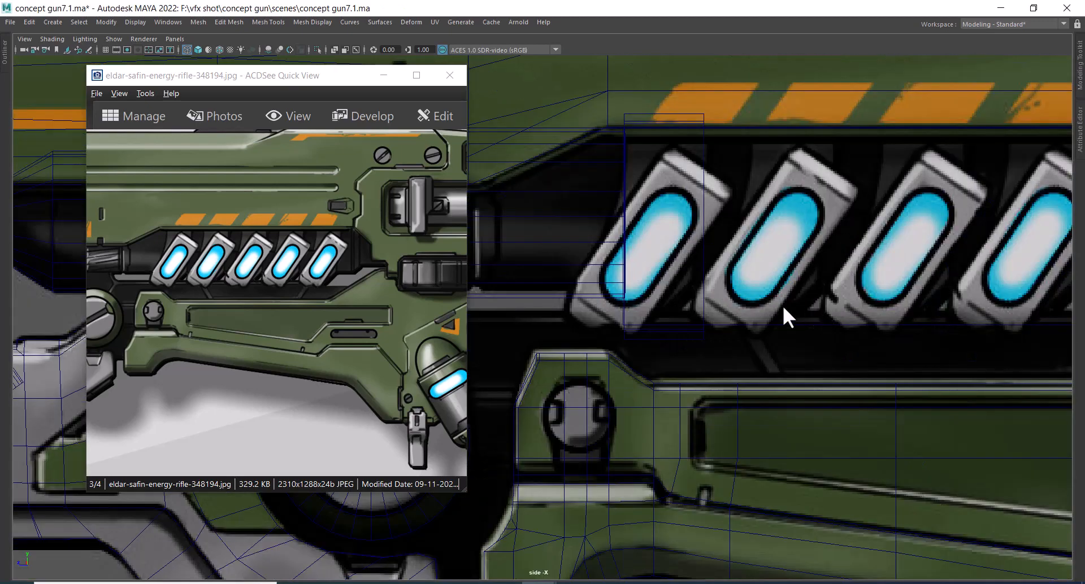
right_click_drag(782, 305, 761, 286, "alt")
right_click_drag(648, 482, 647, 398, "shift")
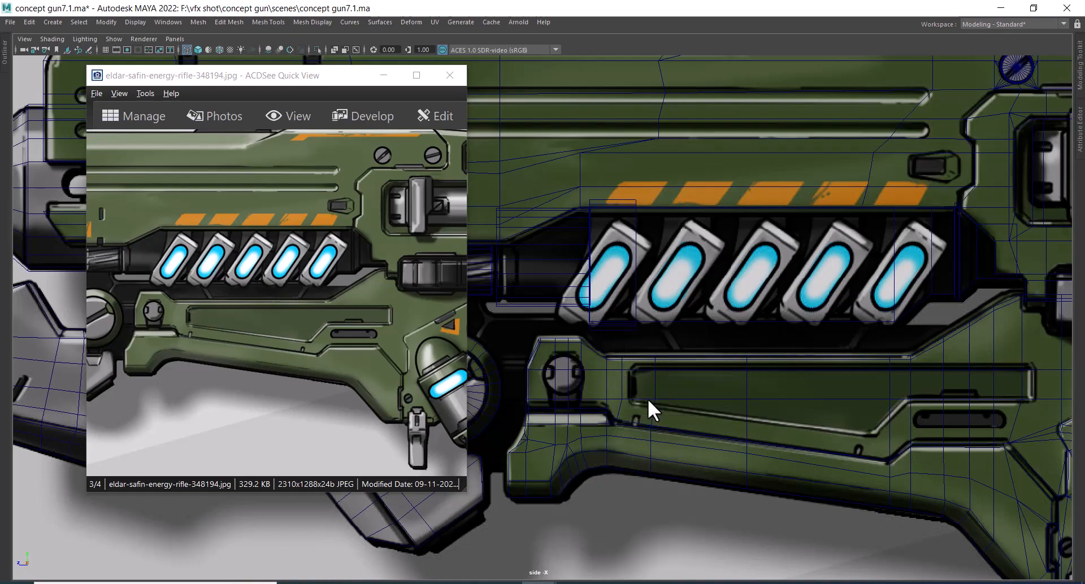
scroll(723, 354, "down", 4)
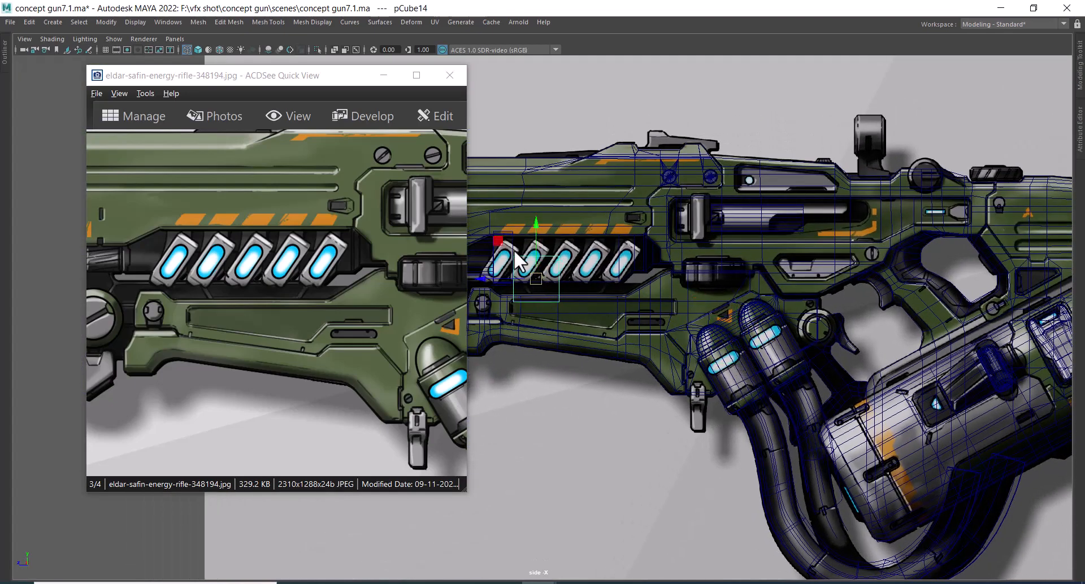
scroll(514, 250, "up", 8)
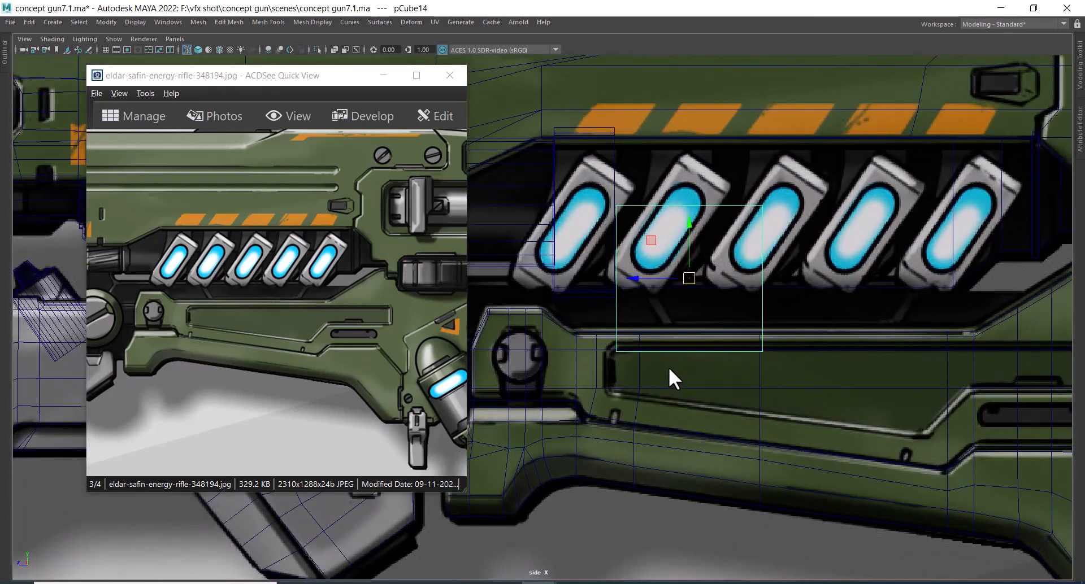
- Narrow the cube to about 0.311 in Z, rotate it about -38° around X, and place it over the first glowing cell
key("r")
left_click_drag(639, 279, 582, 238)
key("w")
key("e")
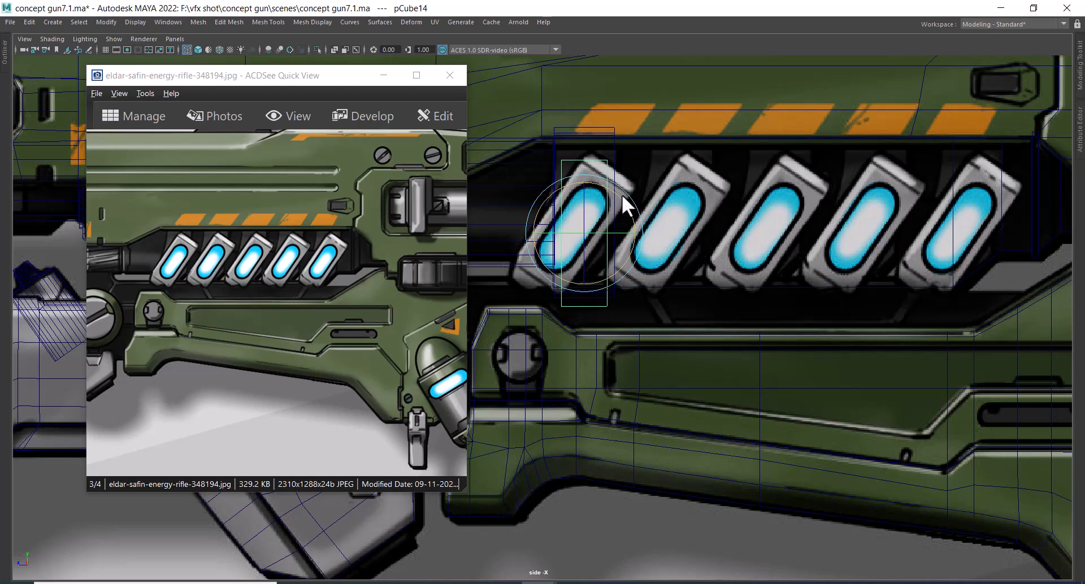
left_click_drag(621, 194, 635, 226)
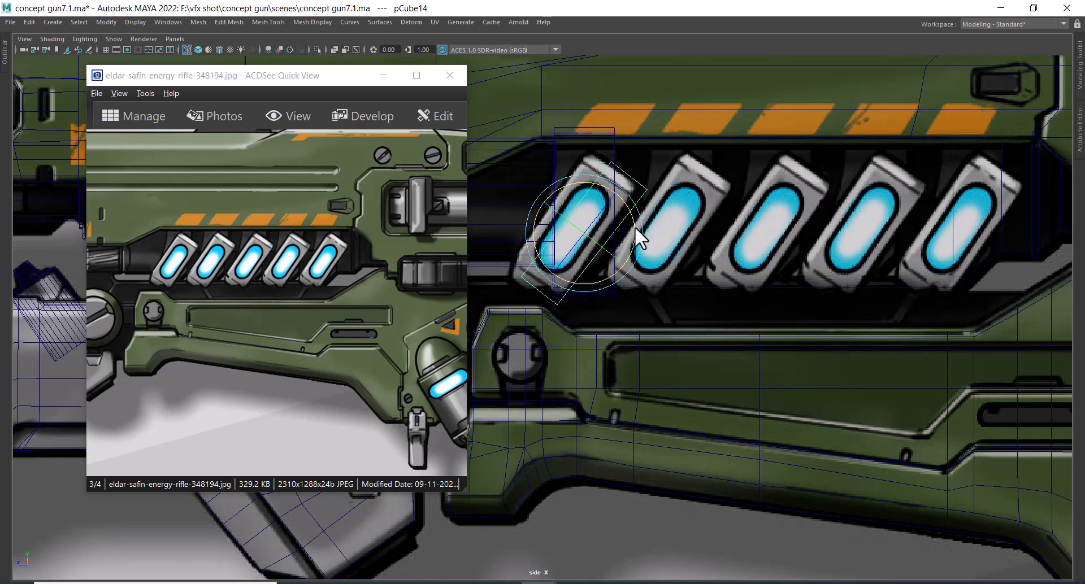
key("w")
scroll(627, 211, "up", 1)
left_click_drag(556, 194, 540, 185)
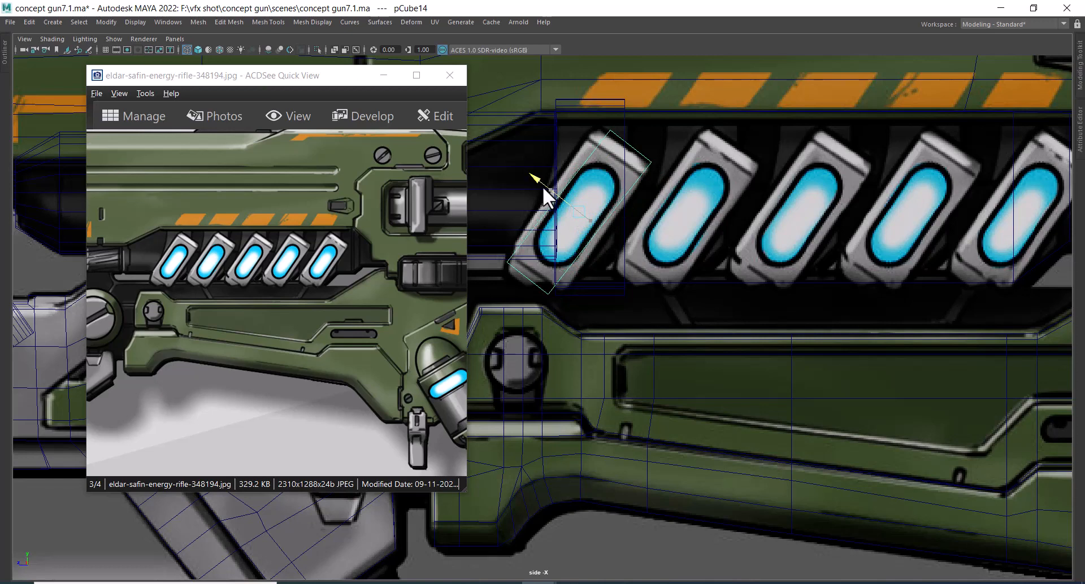
- Set the slanted cube's polyCube width to 1.47 and its height to 1
key("space")
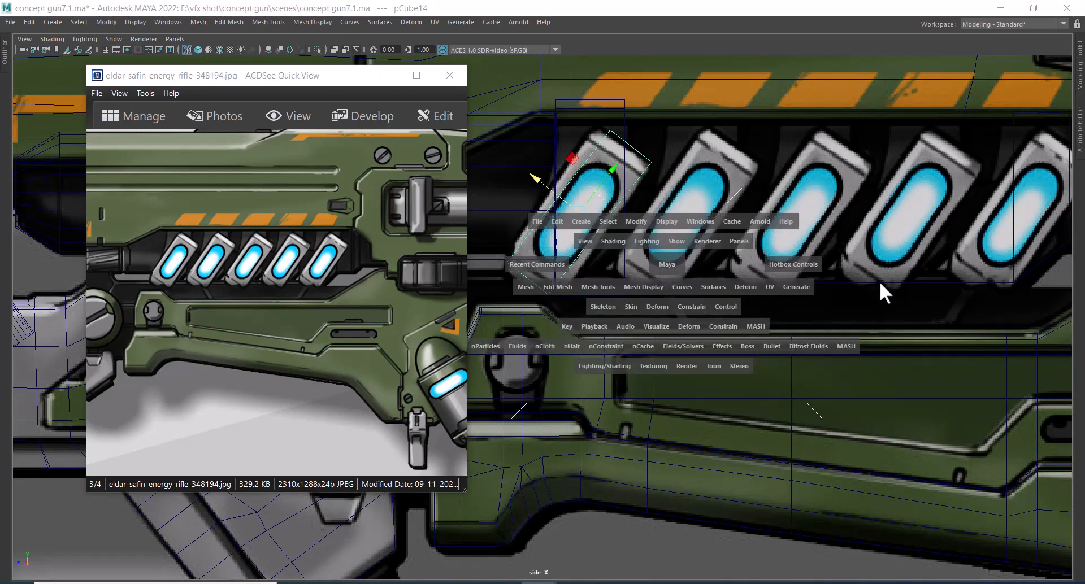
left_click_drag(930, 283, 930, 284)
left_click_drag(1024, 274, 1021, 271)
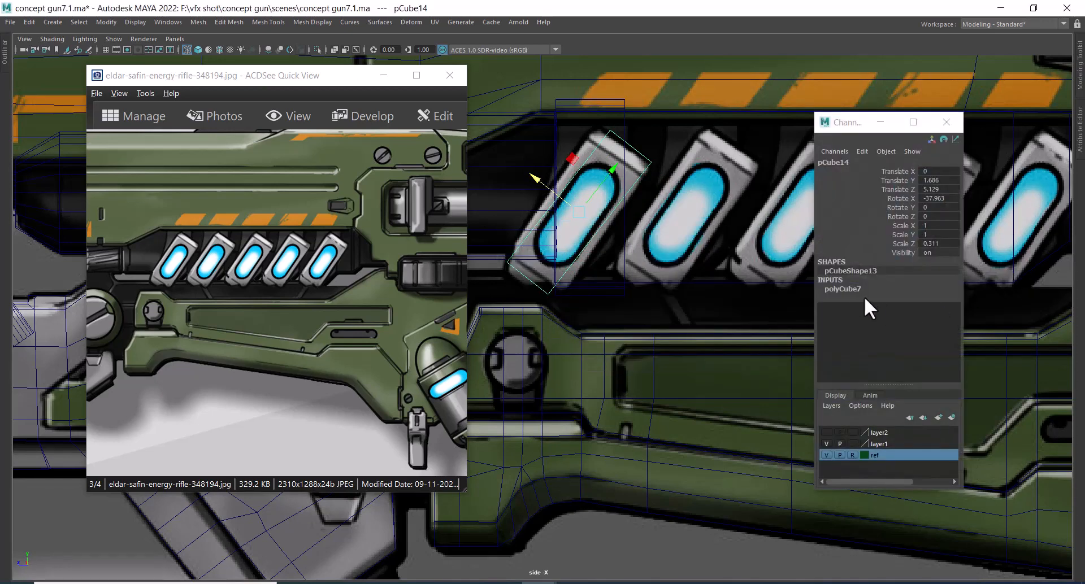
left_click(903, 297)
middle_click_drag(649, 331, 655, 331)
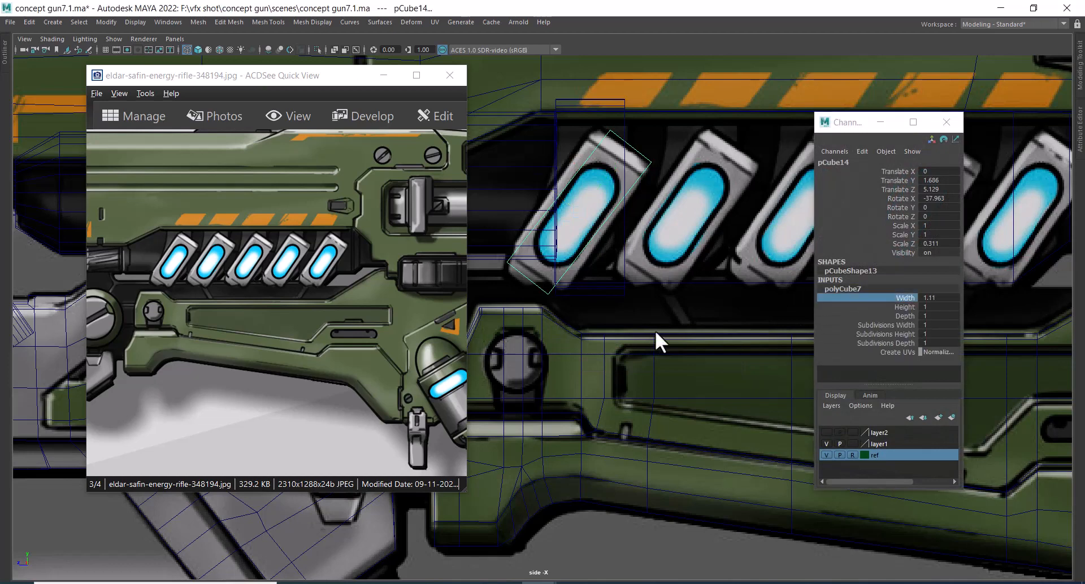
left_click(914, 305)
middle_click_drag(730, 308, 725, 306)
left_click(954, 311)
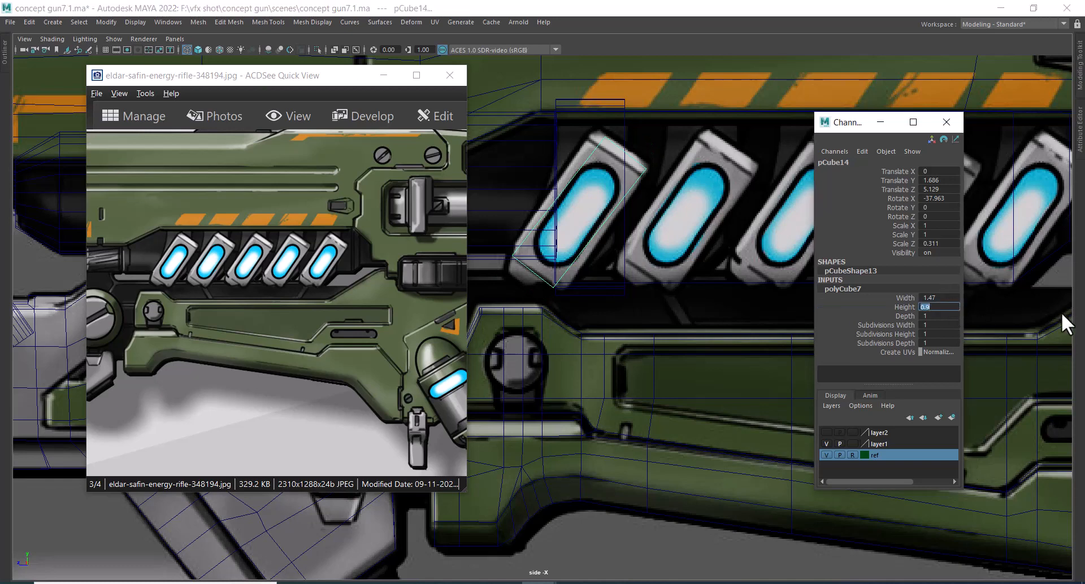
type("1")
key("Return")
- Set the slanted cube's polyCube depth to 1.23 to fit the first cell's casing
left_click(903, 316)
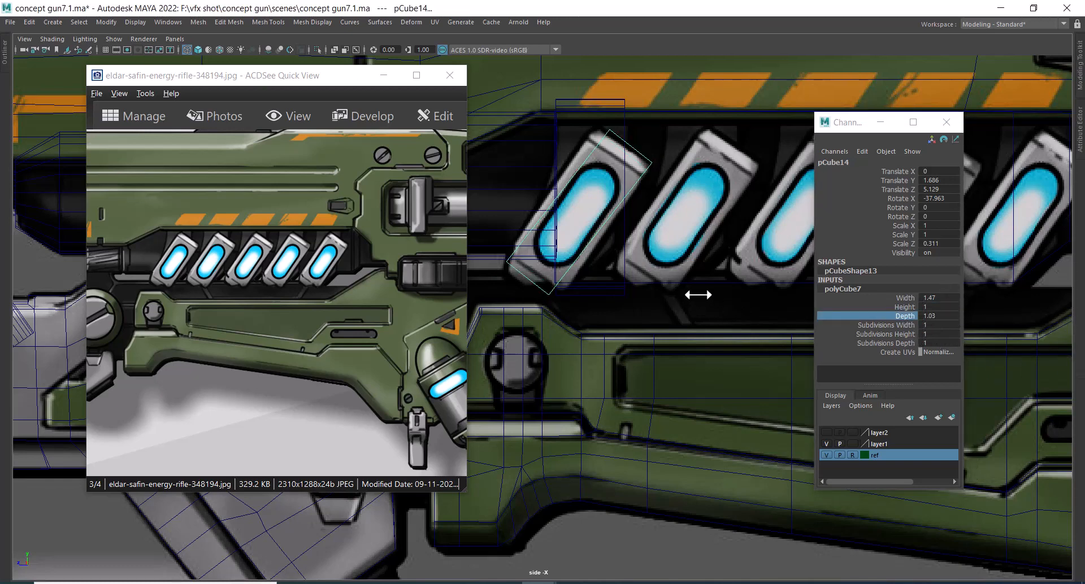
middle_click_drag(697, 293, 709, 294)
scroll(619, 207, "up", 1)
middle_click_drag(624, 210, 637, 228, "alt")
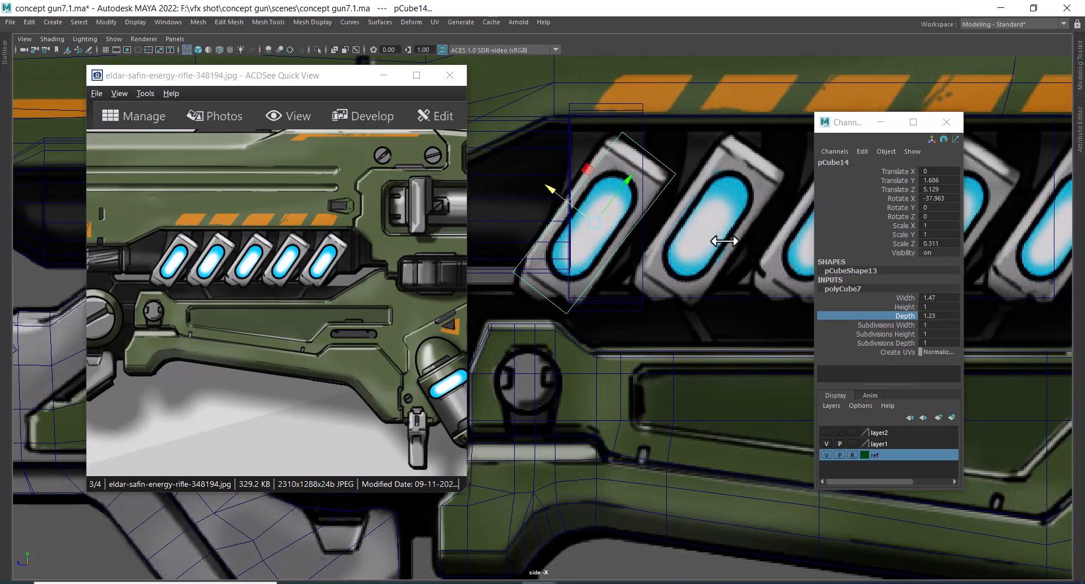
- Adjust the slanted cube's Rotate X to -33.617 to match the tilt of the first cell in the reference
left_click(900, 198)
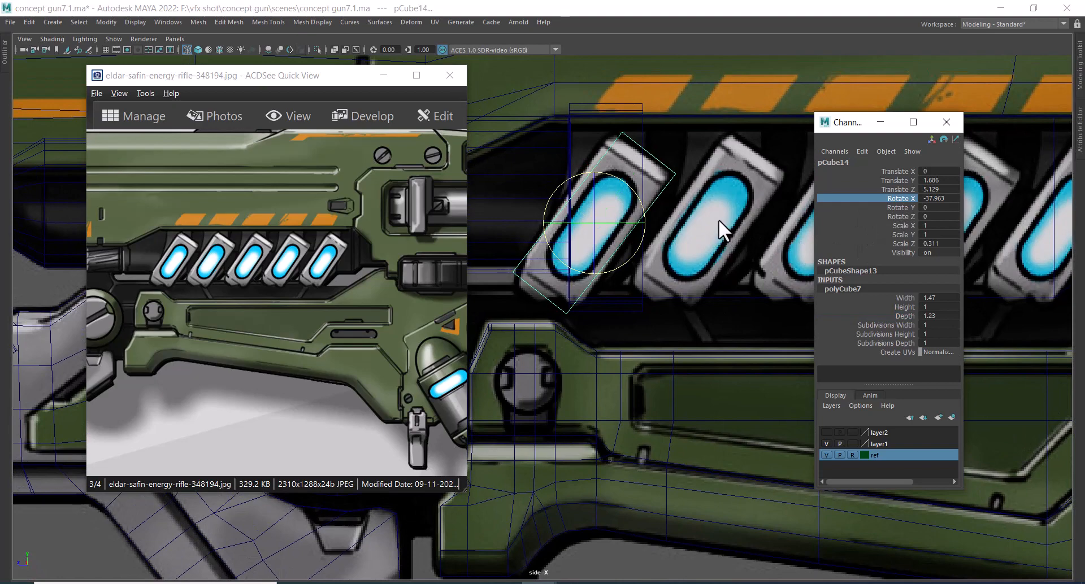
middle_click_drag(717, 220, 679, 233)
scroll(684, 200, "up", 2)
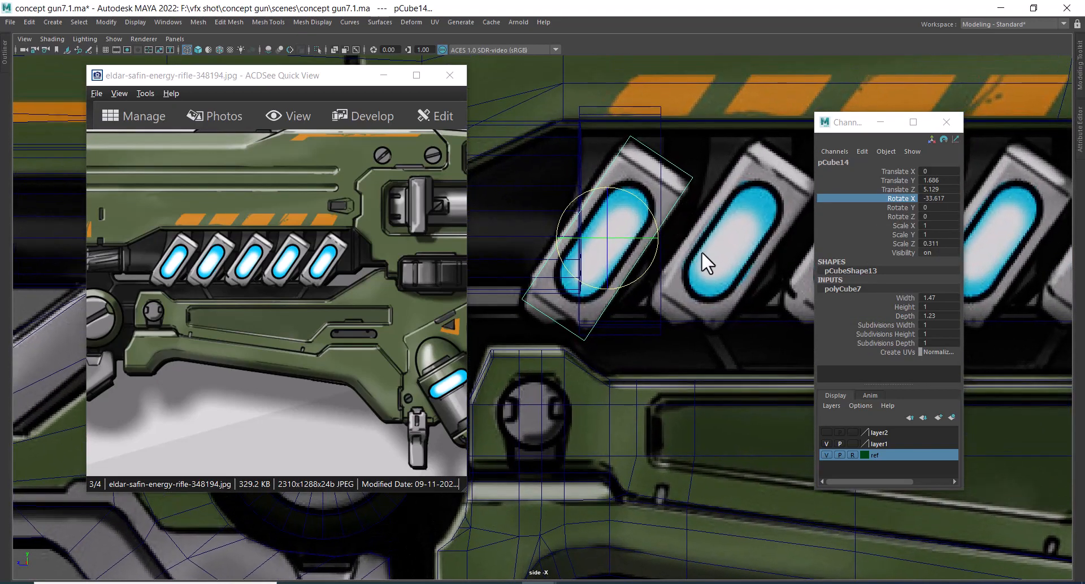
- Thin the slanted cube's polyCube width to below 0.32 in shaded perspective and move it outward in X to about 0.69
key("space")
left_click_drag(701, 253, 727, 119)
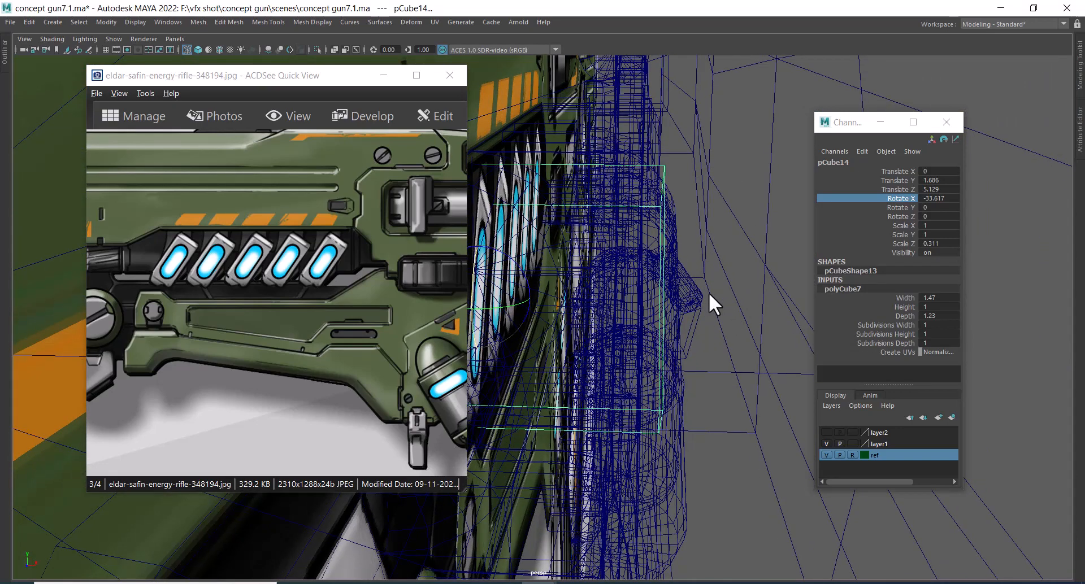
key("5")
mouse_move(699, 341)
left_mouse_down("alt")
mouse_move(564, 286)
mouse_move(667, 349)
left_mouse_up("alt")
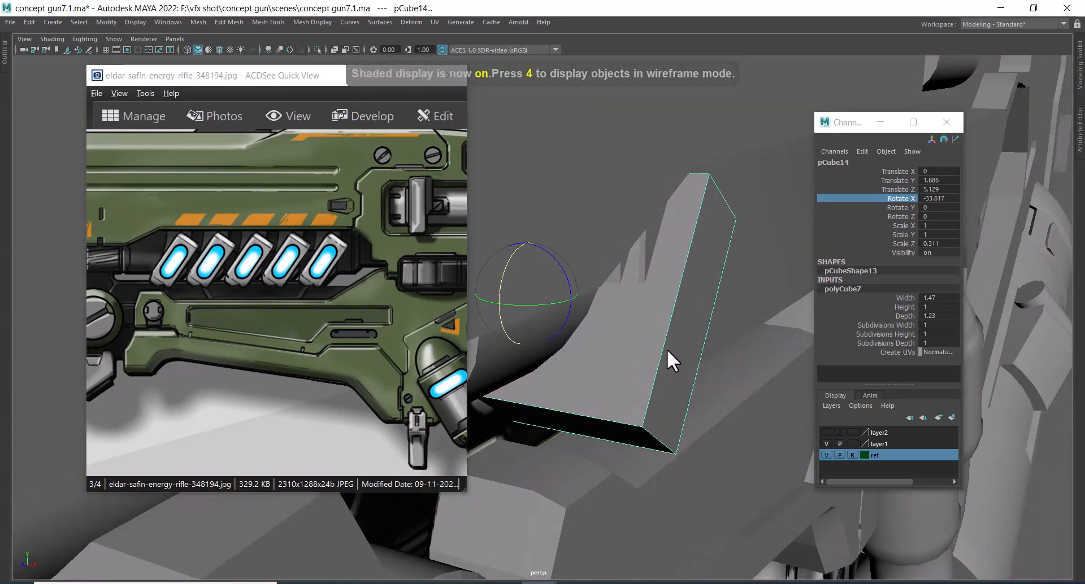
left_click(904, 298)
middle_click_drag(729, 328, 653, 332)
left_click_drag(681, 360, 631, 337, "alt")
key("w")
left_click_drag(574, 303, 728, 322)
left_click(904, 297)
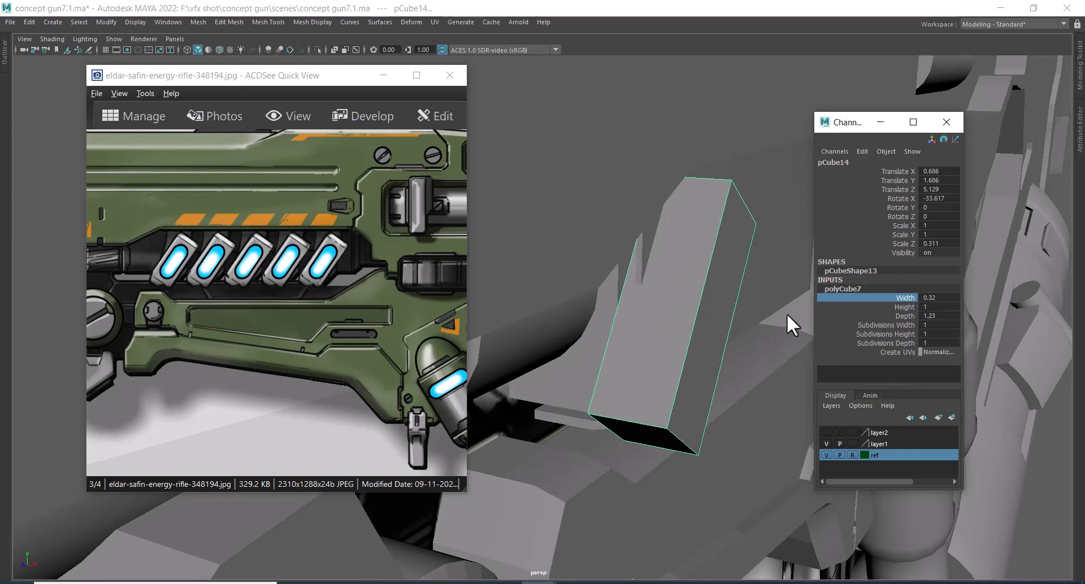
middle_click_drag(786, 314, 739, 317)
- Select the two short end edges of the slanted cube's outer face and scale them inward along its length to taper the ends
right_click_drag(732, 328, 709, 359, "alt")
left_click_drag(708, 358, 627, 327, "alt")
right_click_drag(627, 327, 662, 223, "alt")
left_click(728, 179)
left_click_drag(727, 179, 564, 445, "alt")
left_click(538, 439, "shift")
left_click_drag(622, 358, 613, 378, "alt")
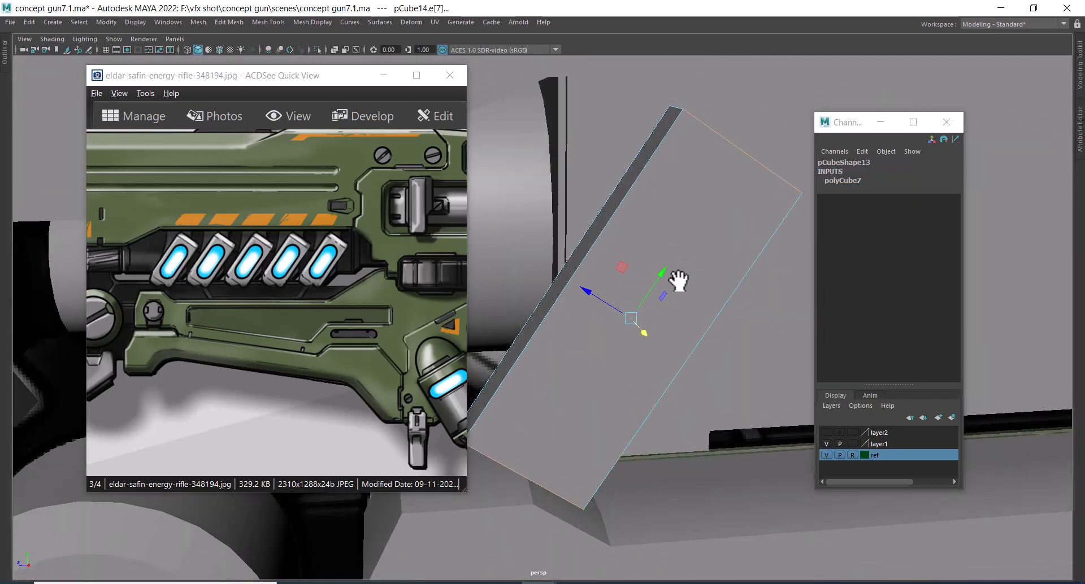
left_click_drag(678, 281, 640, 266, "alt")
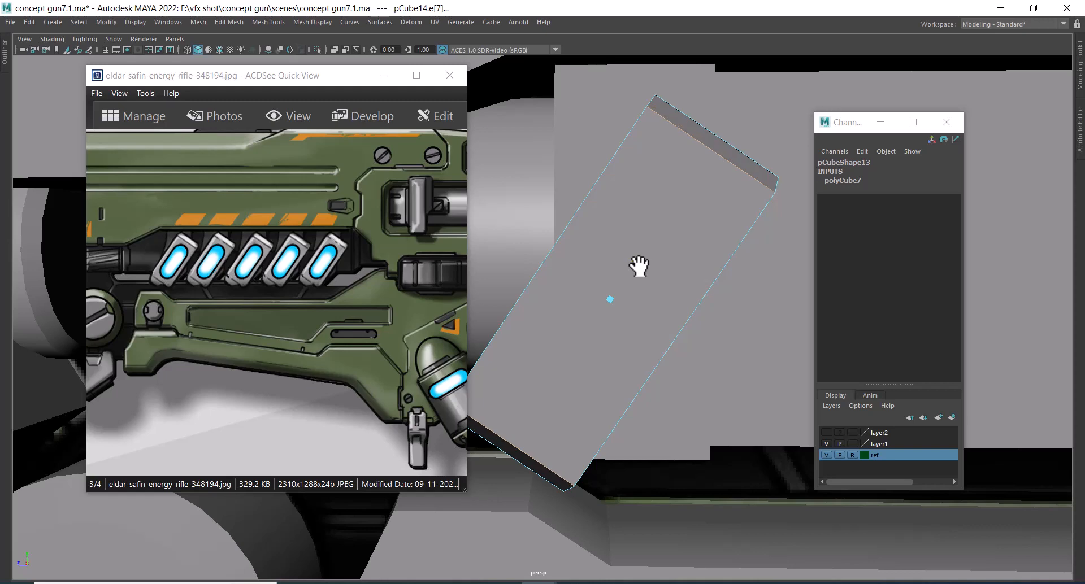
key("w")
left_click_drag(655, 307, 702, 321, "alt")
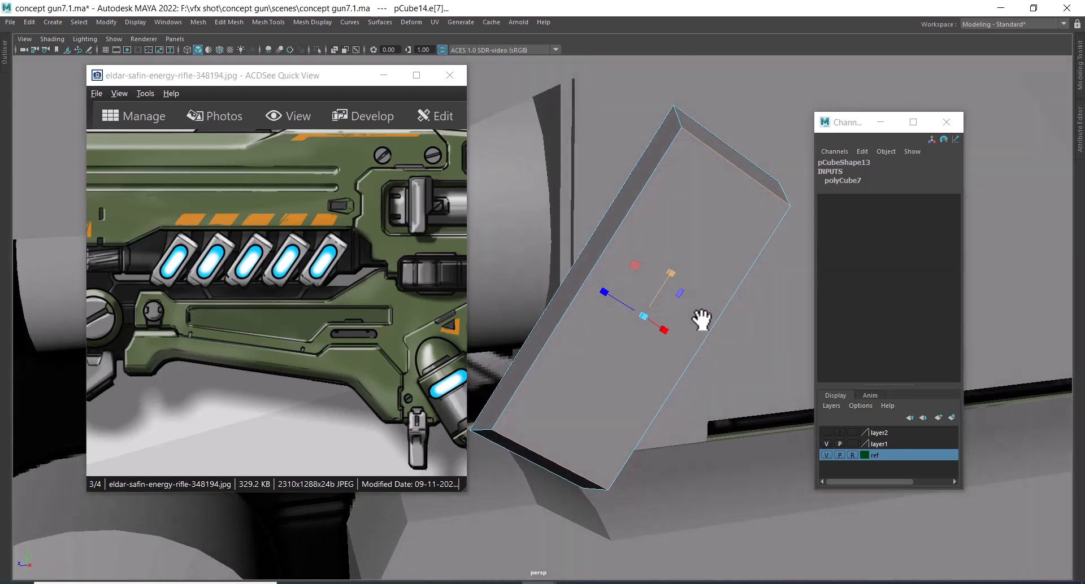
right_click_drag(662, 208, 726, 171)
- Select the slanted cube's outer face in the wireframe side view and scale it along its length against the reference
left_click_drag(658, 255, 695, 272, "alt")
scroll(658, 293, "down", 1)
key("space")
key("4")
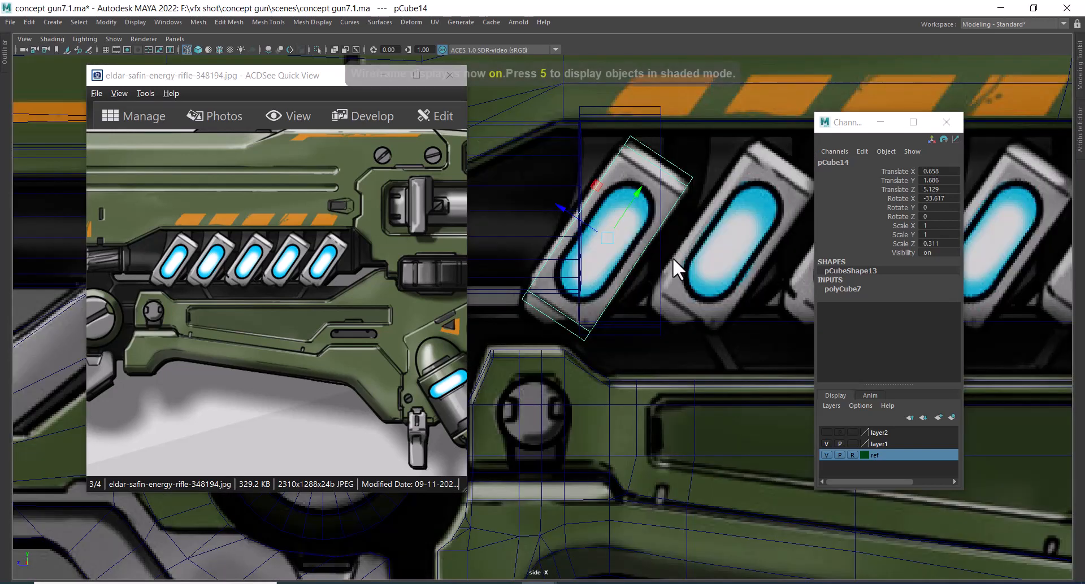
middle_click_drag(672, 257, 660, 272, "alt")
right_click_drag(659, 273, 619, 260, "alt")
middle_click_drag(620, 260, 618, 274, "alt")
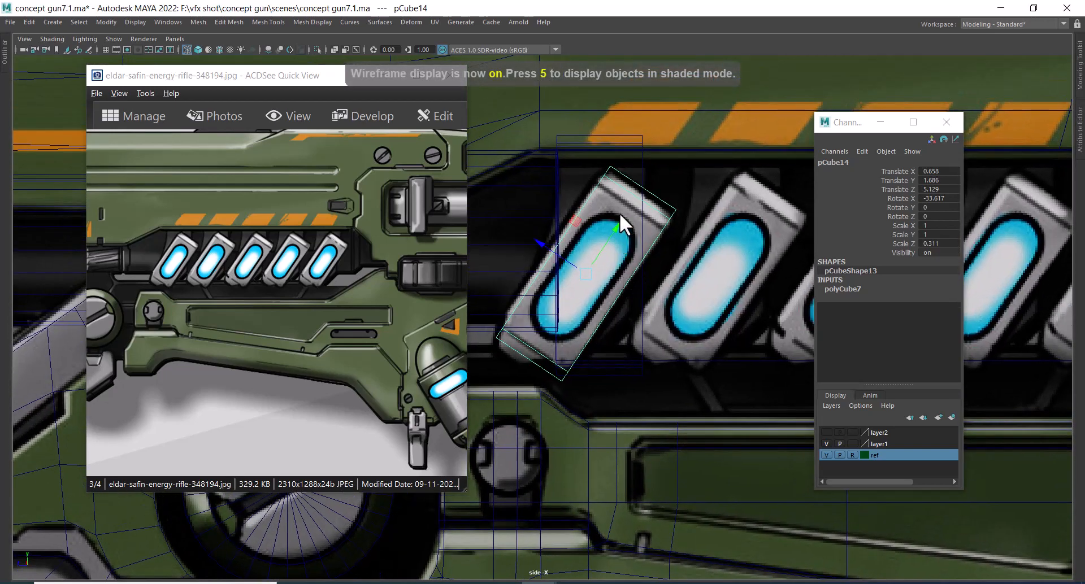
right_click_drag(619, 213, 615, 255)
left_click(615, 254)
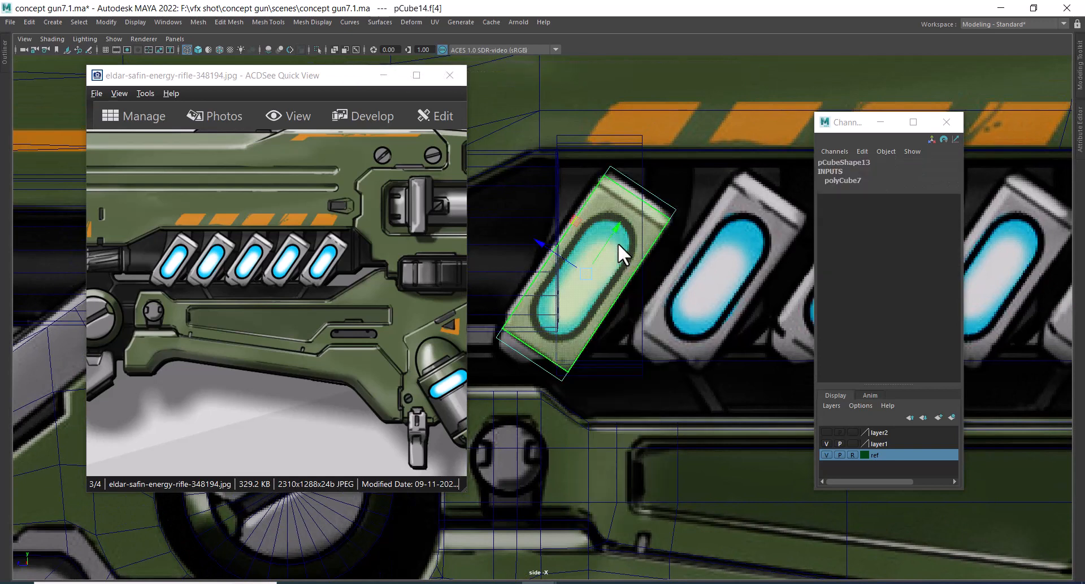
key("r")
left_click_drag(617, 226, 610, 232)
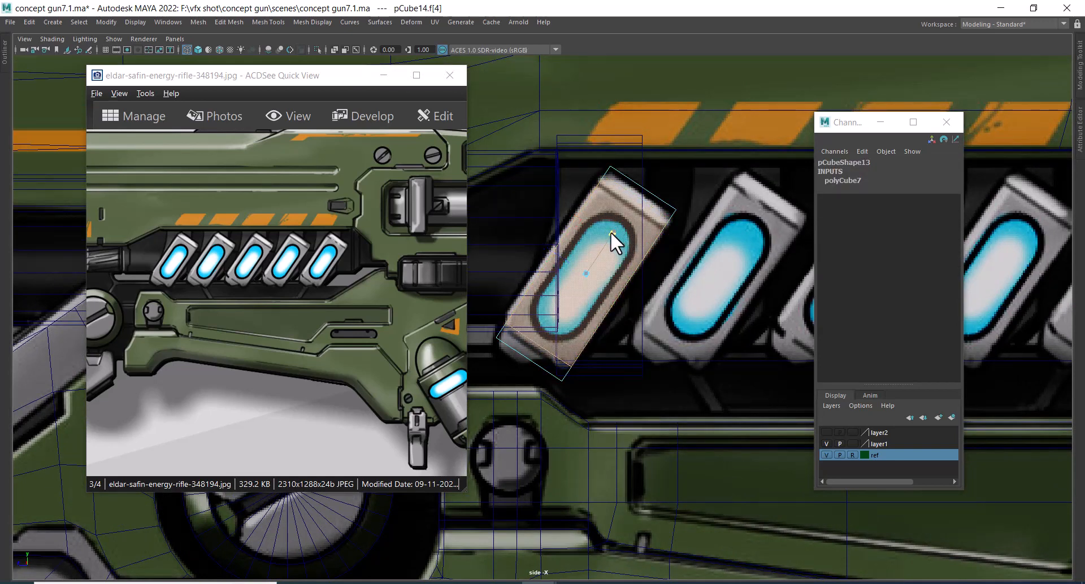
- Scale the outer face slightly narrower across its width, move the Channel Box window aside, and return to object selection
key("w")
scroll(568, 264, "up", 2)
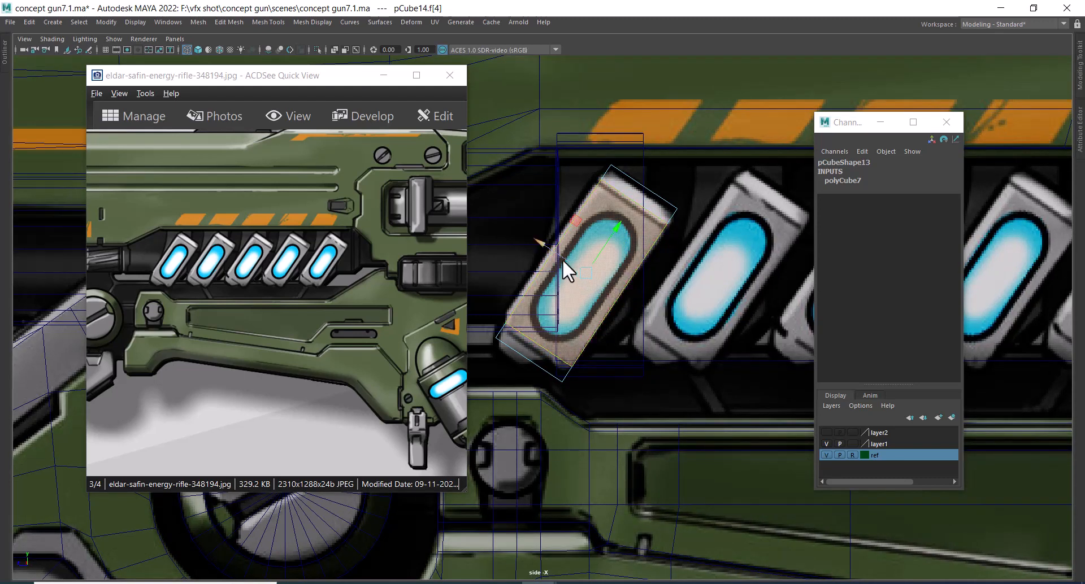
key("r")
left_click_drag(549, 244, 554, 246)
left_click(863, 127)
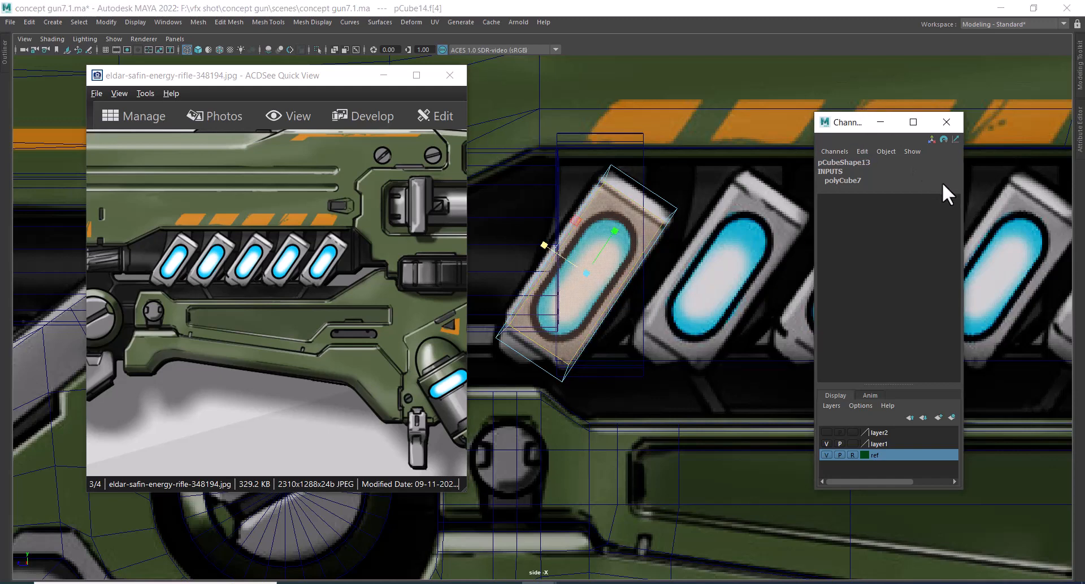
left_click_drag(842, 130, 947, 172)
right_click_drag(614, 206, 663, 155)
- Compare the shaded cell block, round joint and lower body with the reference image to judge the casing's fit
scroll(560, 197, "down", 6)
scroll(713, 410, "up", 3)
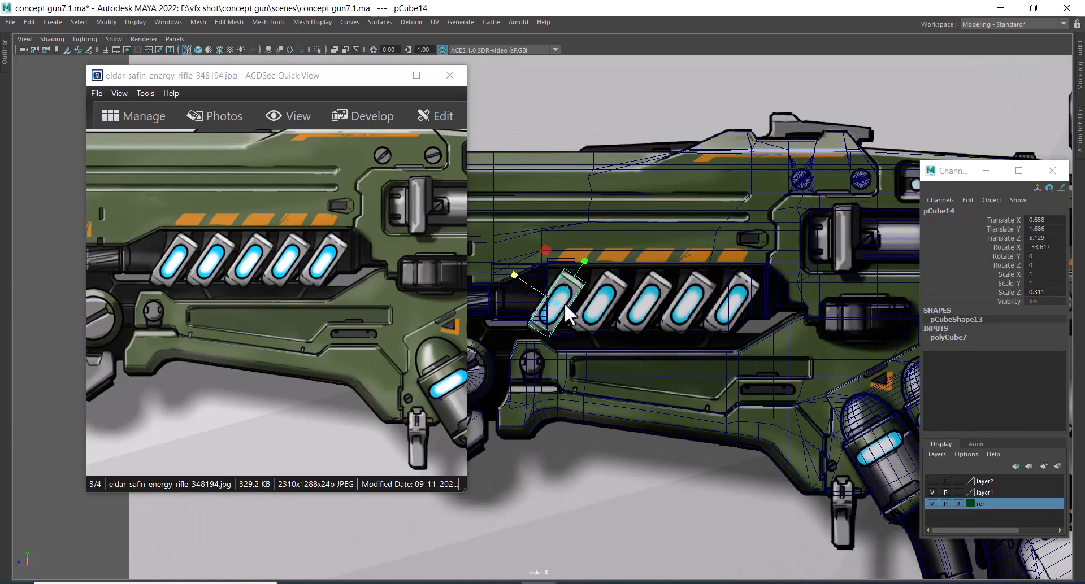
scroll(564, 303, "up", 3)
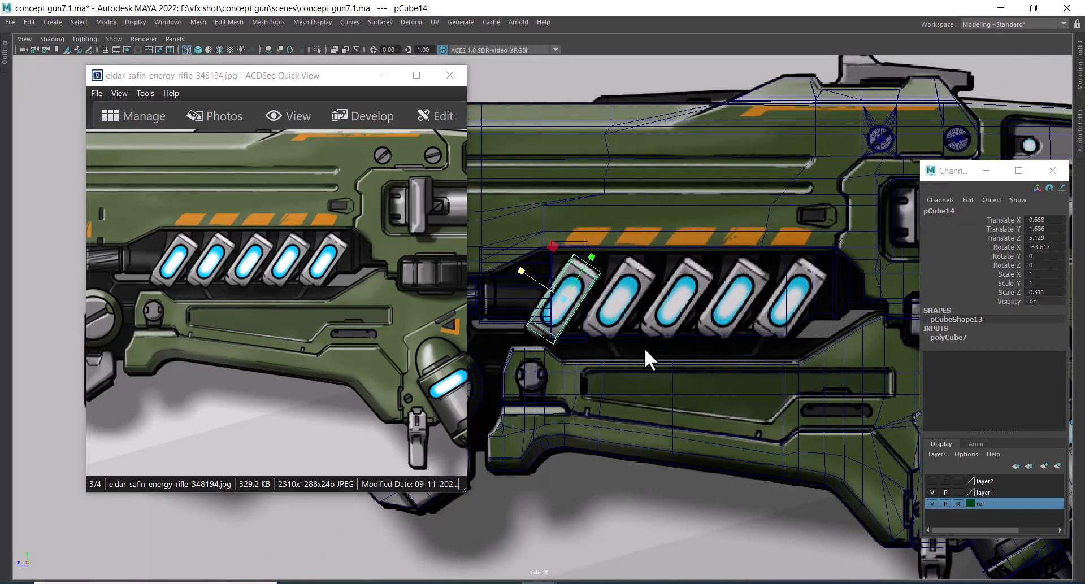
middle_click_drag(644, 348, 682, 348, "alt")
key("4")
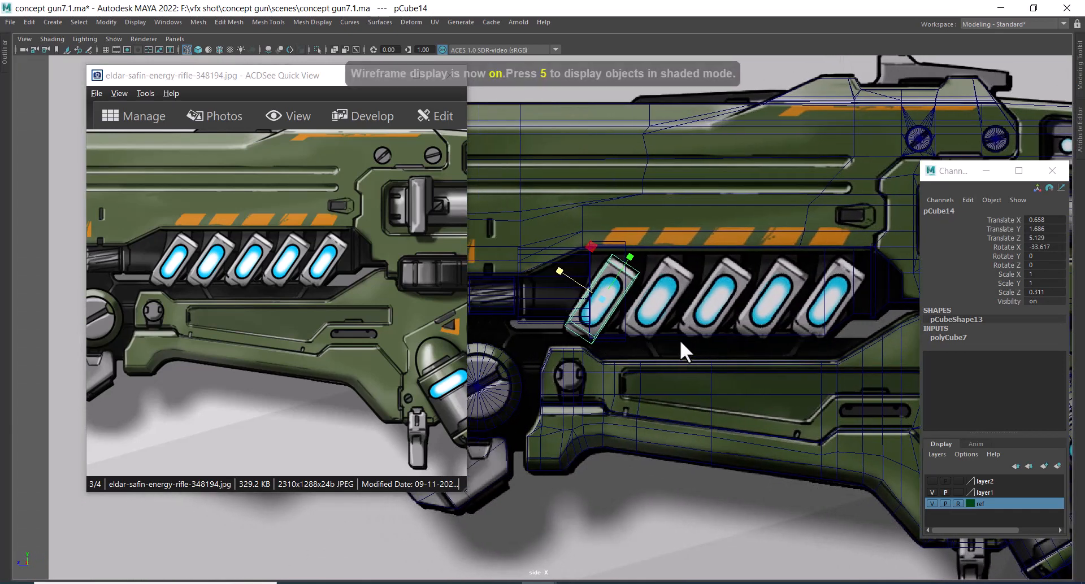
key("5")
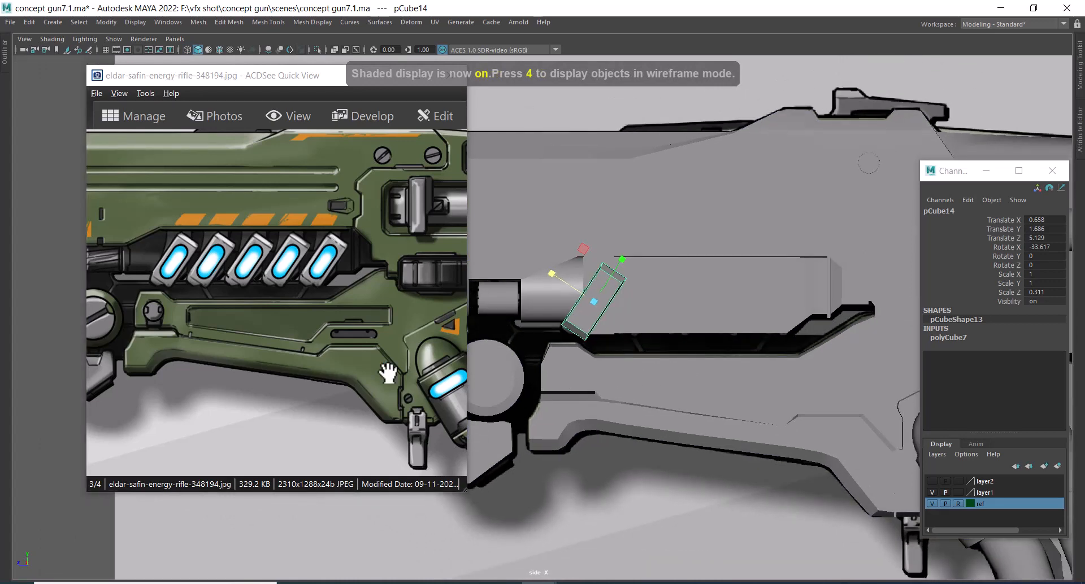
left_click_drag(283, 311, 364, 317)
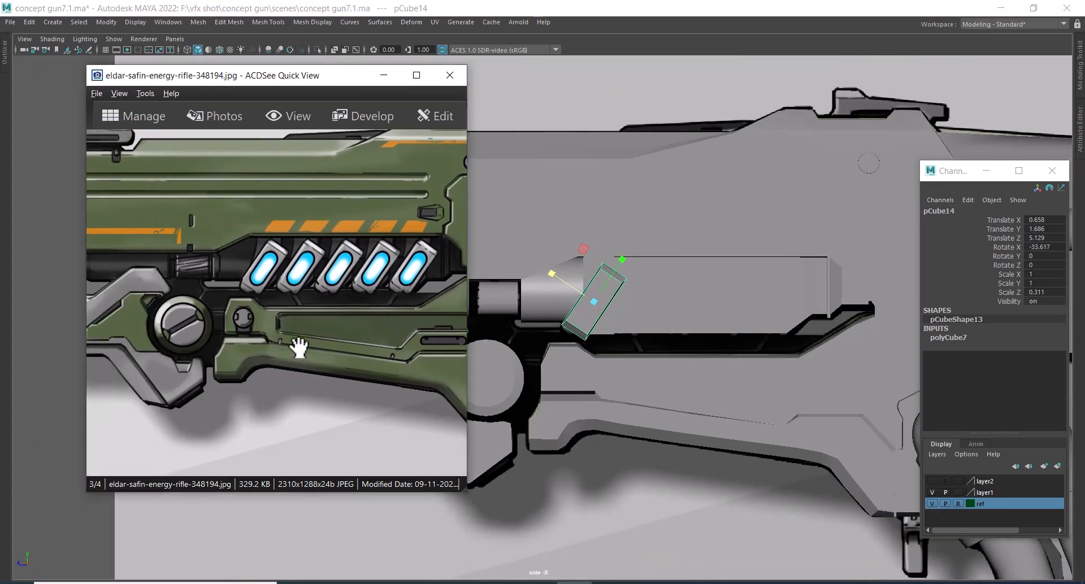
left_click_drag(258, 349, 363, 325)
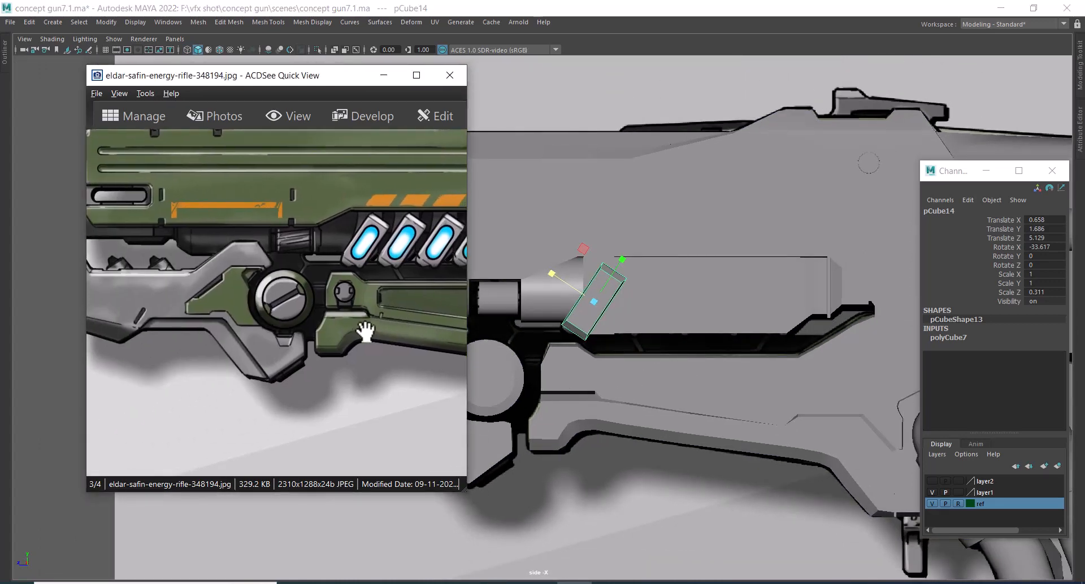
middle_click_drag(657, 409, 782, 378, "alt")
scroll(758, 395, "up", 1)
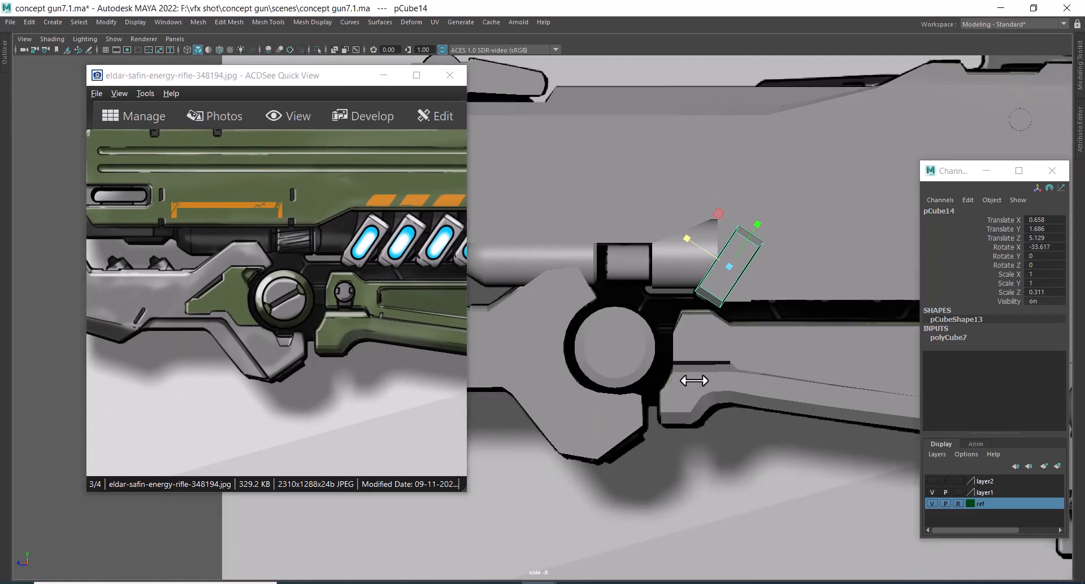
middle_click_drag(730, 354, 514, 359, "alt")
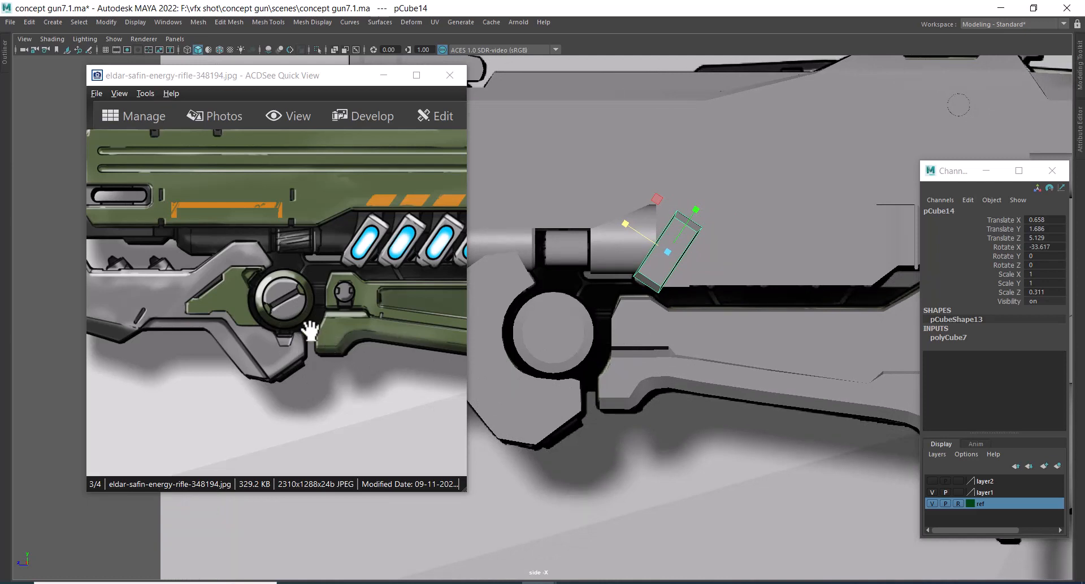
middle_click_drag(631, 363, 588, 351, "alt")
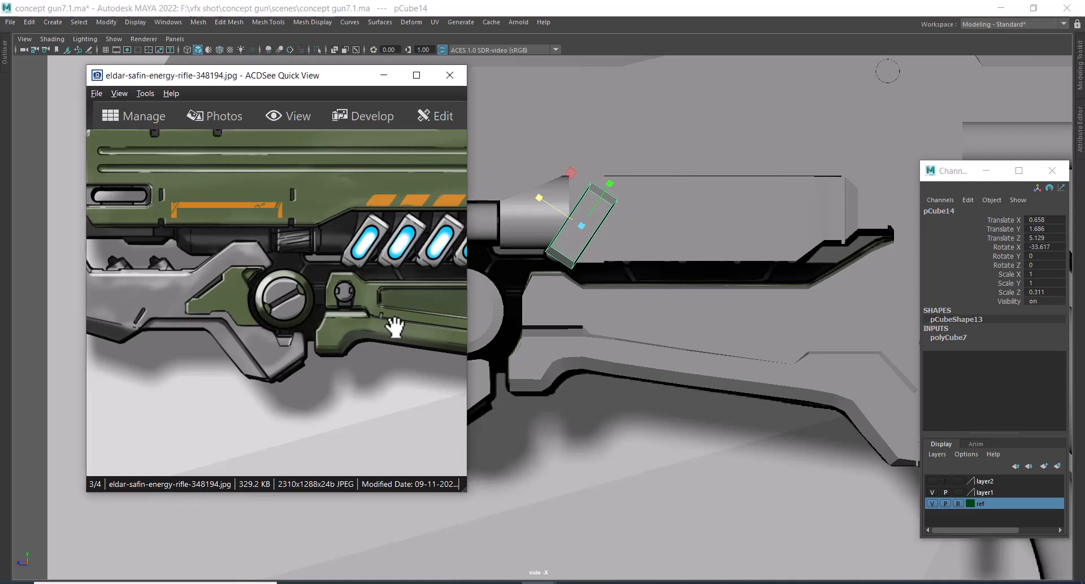
left_click_drag(395, 327, 351, 303)
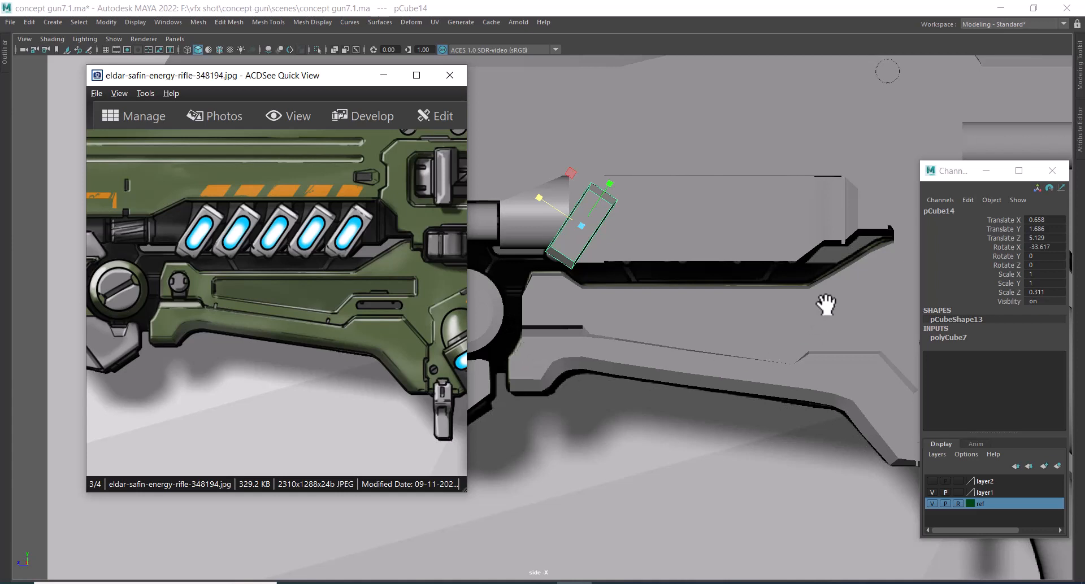
- Select the lower body mesh beneath the cell block and inspect its upper edge in perspective
left_click(788, 317)
left_click_drag(782, 333, 688, 349, "alt")
scroll(693, 342, "up", 1)
key("space")
left_click_drag(689, 349, 668, 184)
left_click_drag(747, 310, 751, 382, "alt")
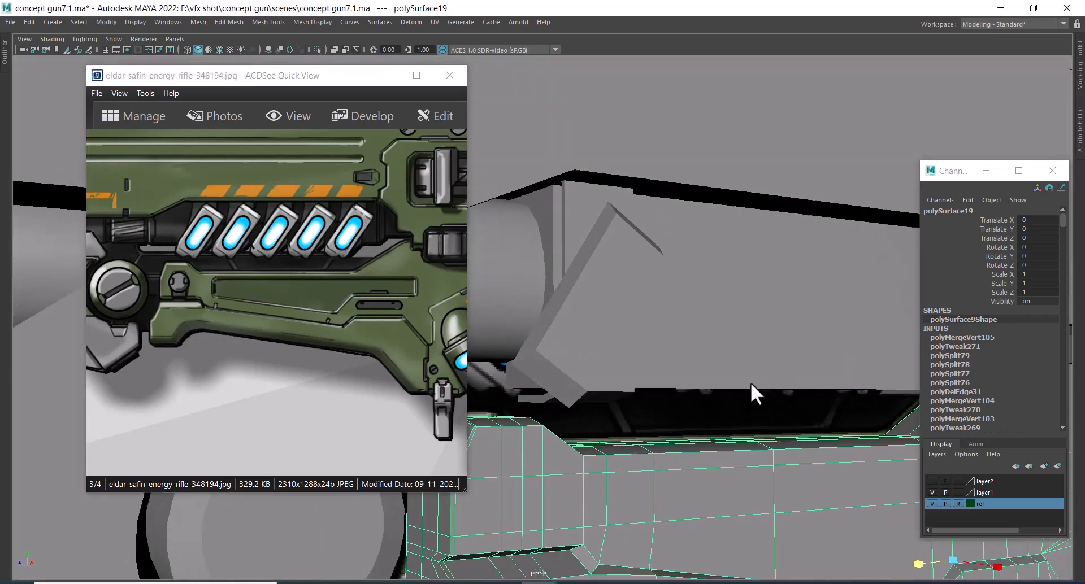
middle_click_drag(750, 382, 693, 287, "alt")
left_click_drag(693, 287, 662, 355, "alt")
left_click_drag(723, 336, 792, 293, "alt")
- Select the strip of narrow faces along the lower body's upper edge below the cell block and bring up the side view
mouse_move(792, 293)
right_mouse_down()
mouse_move(793, 314)
mouse_move(801, 299)
right_mouse_up()
left_click(776, 282)
key("w")
left_click_drag(801, 299, 800, 320, "alt")
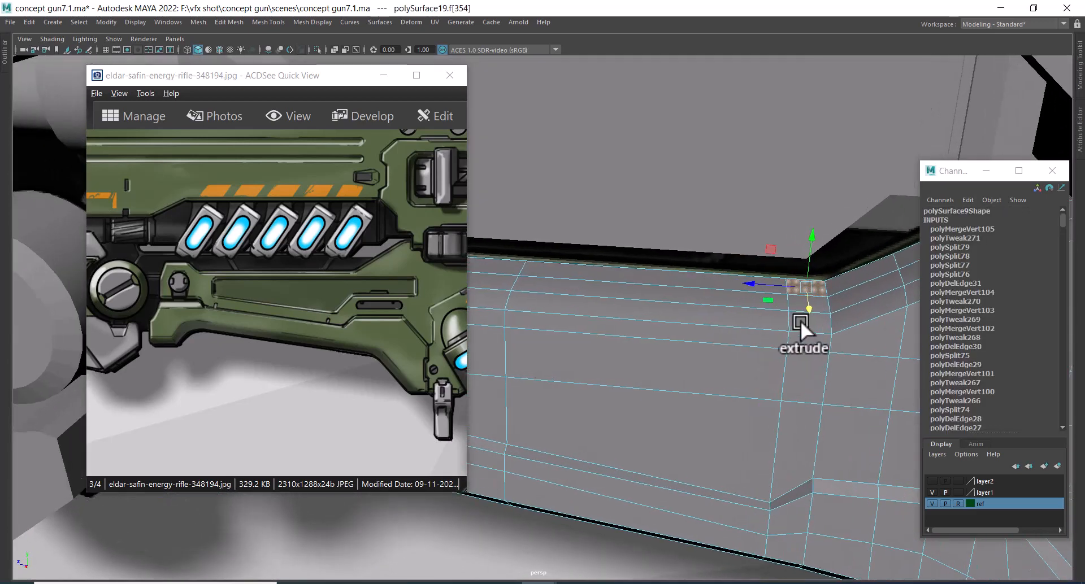
left_click(819, 300, "shift")
middle_click_drag(716, 308, 860, 327, "alt")
left_click_drag(860, 327, 758, 334, "alt")
left_click(617, 305)
double_click(854, 321, "shift")
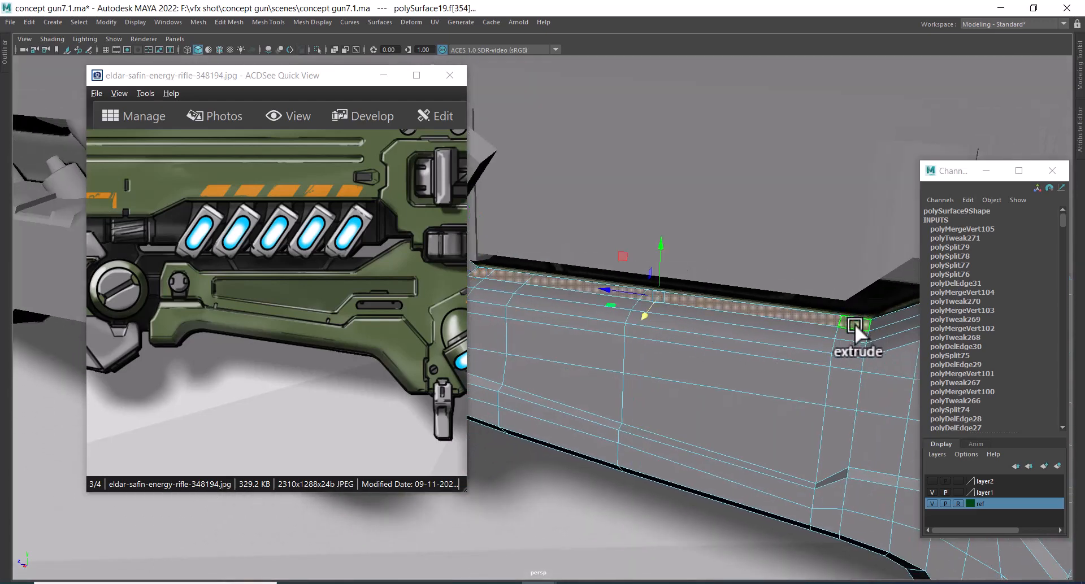
left_click_drag(582, 308, 762, 340, "alt")
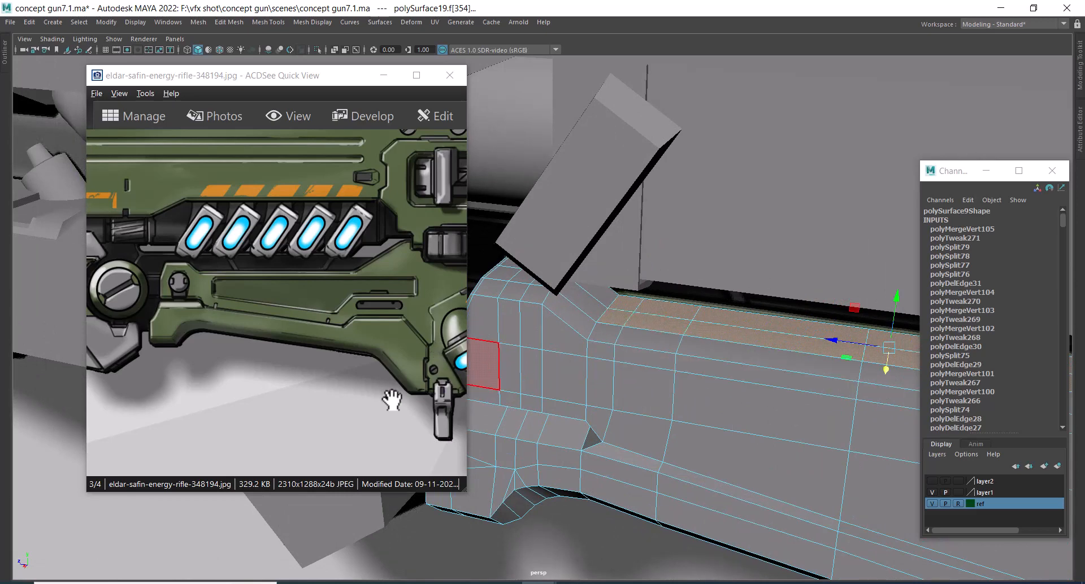
left_click_drag(484, 399, 700, 394, "alt")
key("space")
scroll(701, 362, "up", 3)
middle_click_drag(705, 328, 722, 364, "alt")
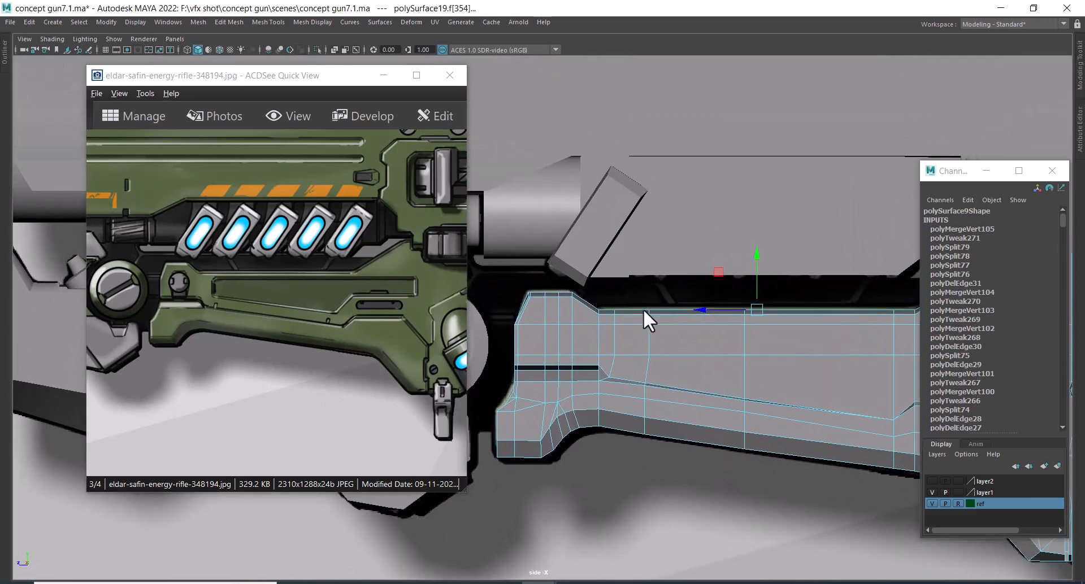
- Extend the face selection along the fore-grip's top to include the sloped and flat faces at its front end
middle_click_drag(621, 316, 629, 354, "alt")
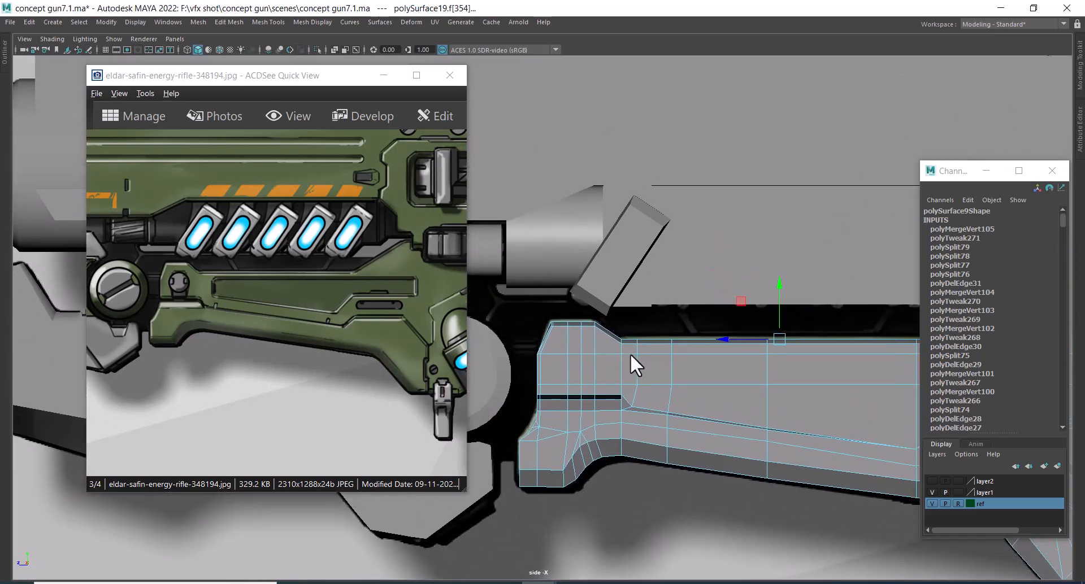
scroll(641, 404, "up", 2)
scroll(712, 390, "up", 2)
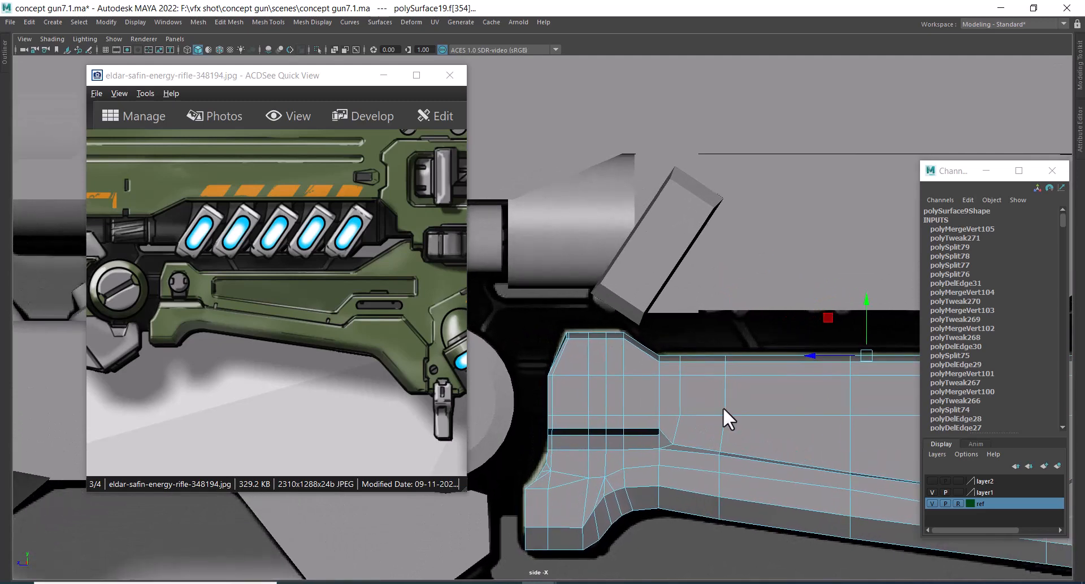
key("space")
left_click_drag(675, 391, 645, 364)
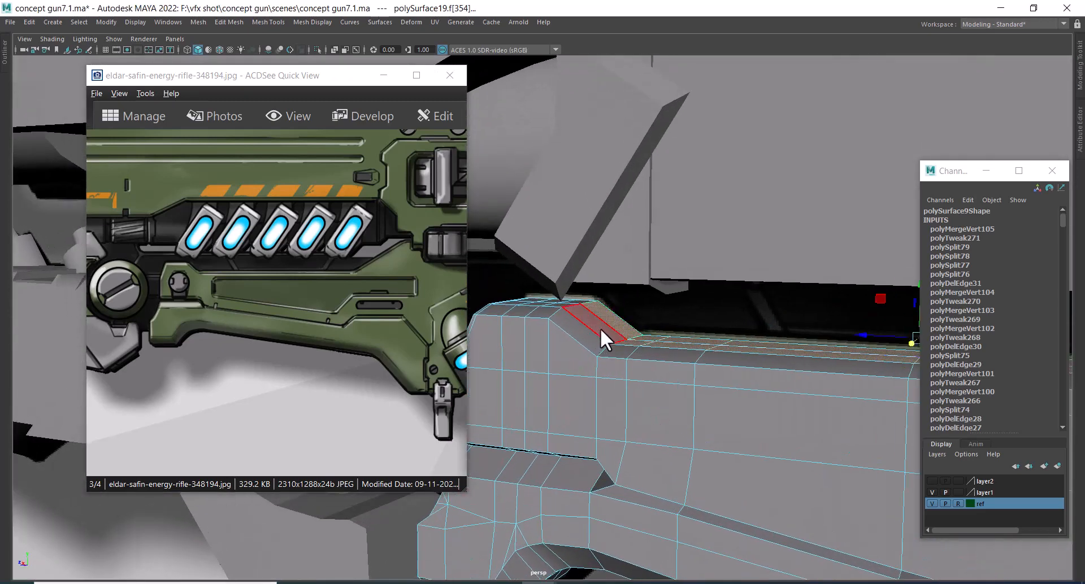
mouse_move(601, 334)
left_mouse_down("alt")
mouse_move(630, 368)
mouse_move(712, 412)
mouse_move(600, 352)
mouse_move(634, 434)
mouse_move(607, 320)
left_mouse_up("alt")
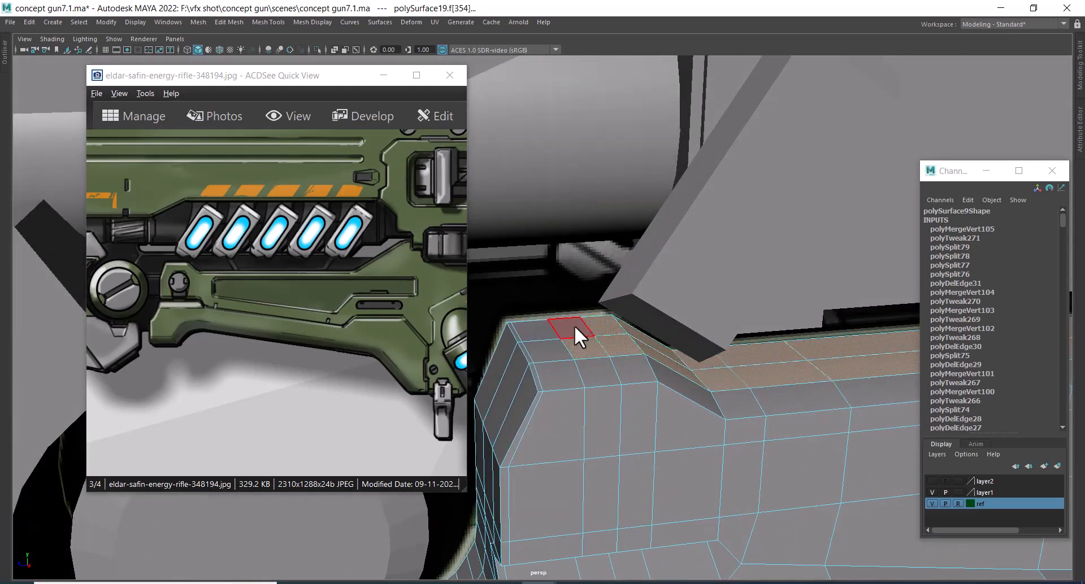
left_click_drag(545, 345, 629, 418, "alt")
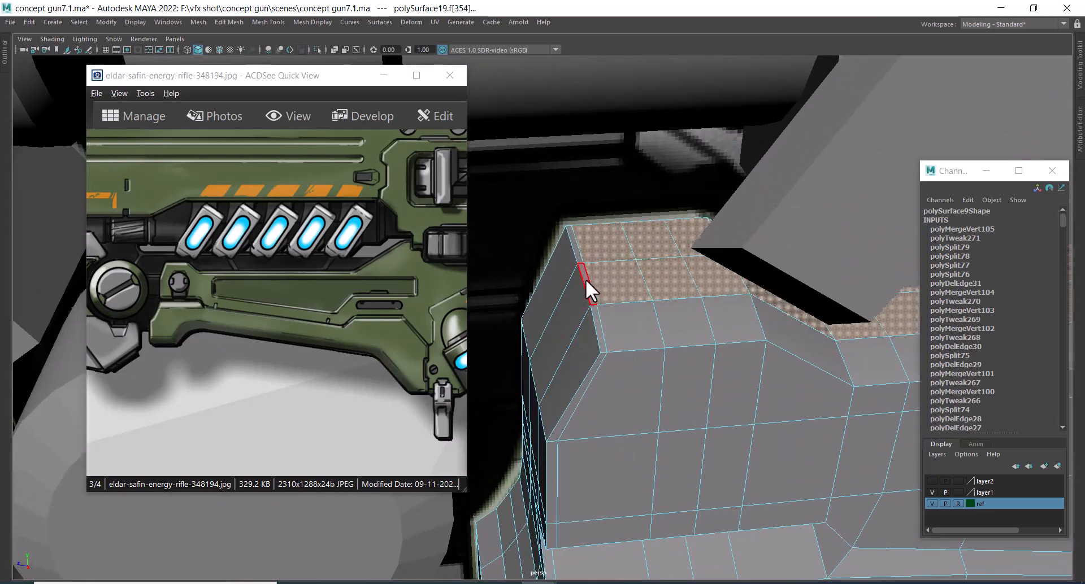
- Extrude the selected top faces of the fore-grip and raise them in the side view to just below the energy cells
key("space")
left_click_drag(639, 380, 697, 383)
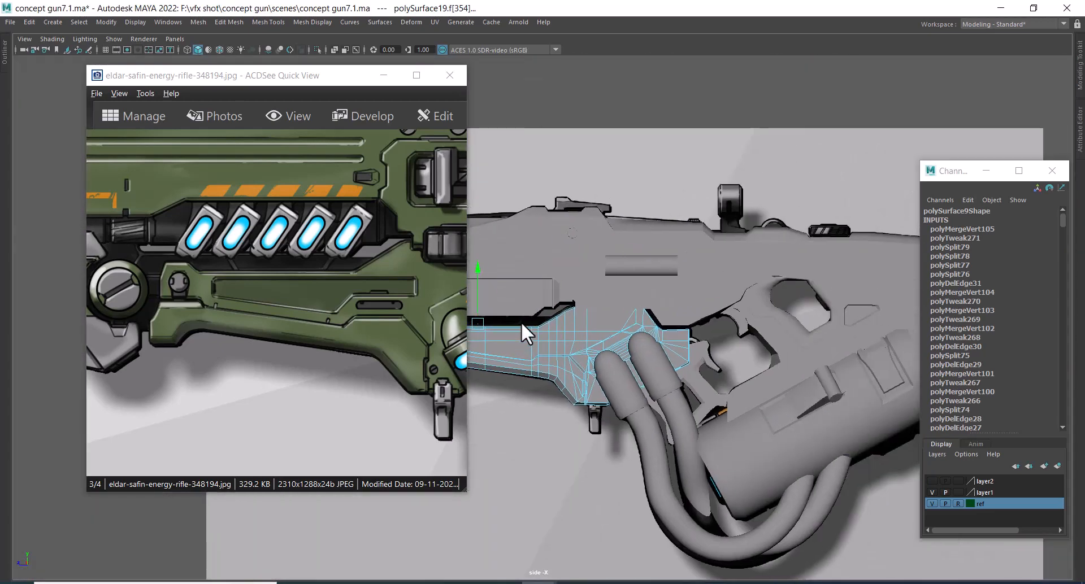
right_click_drag(521, 322, 690, 358, "alt")
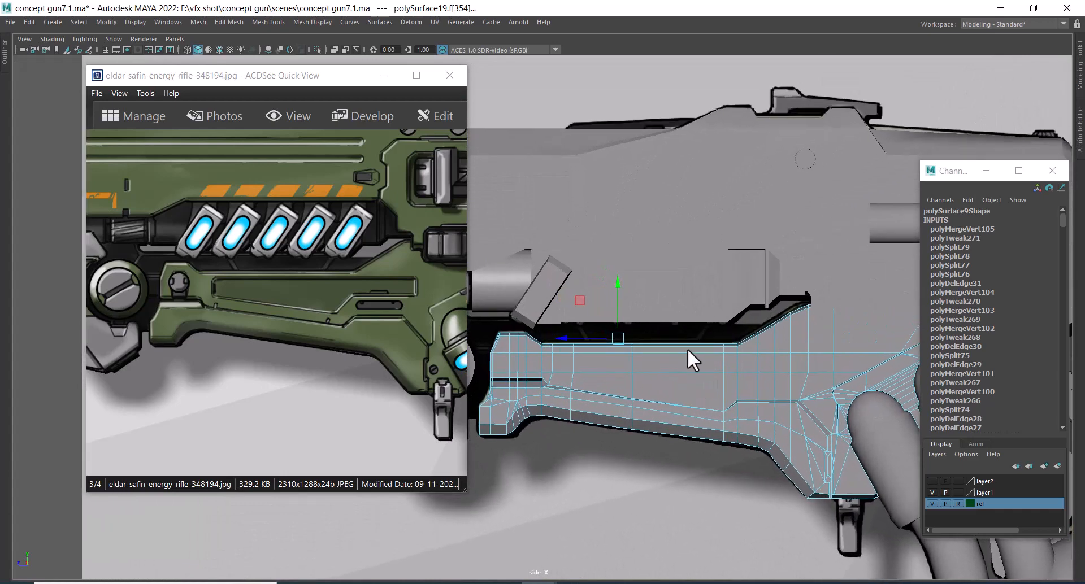
right_click(645, 257, "shift")
left_click(644, 291)
right_click_drag(636, 315, 693, 370, "alt")
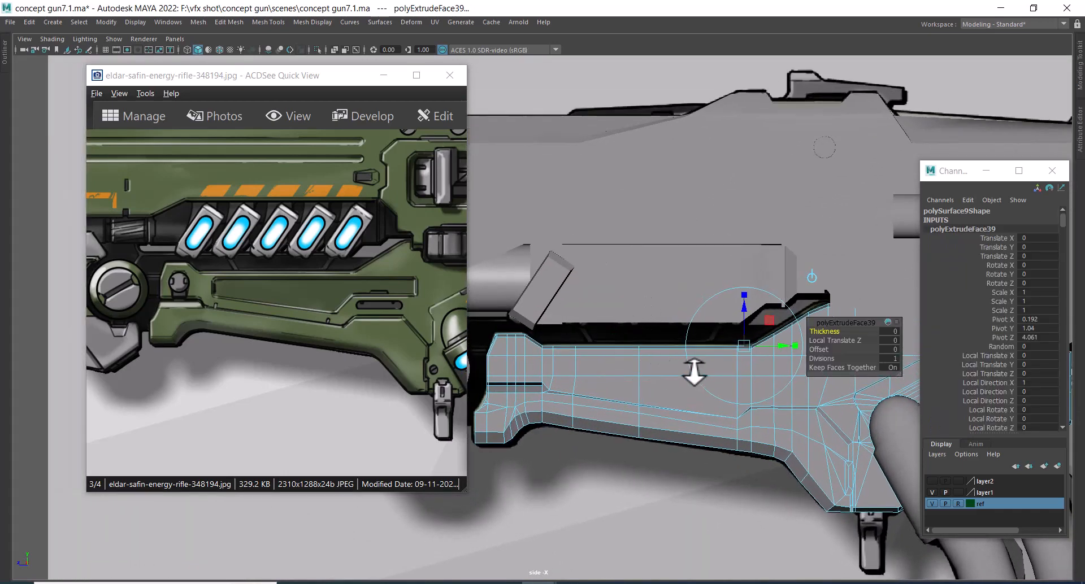
left_click_drag(622, 287, 620, 268)
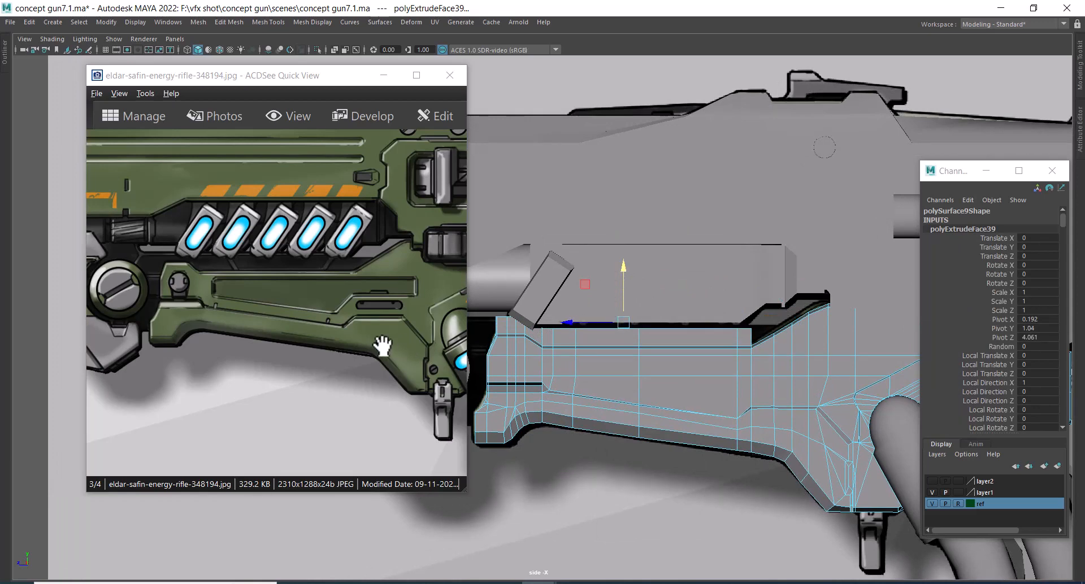
- Scale the extruded top faces flat vertically and, in wireframe display, move them up against the reference's energy cells
key("r")
left_click_drag(628, 274, 628, 351)
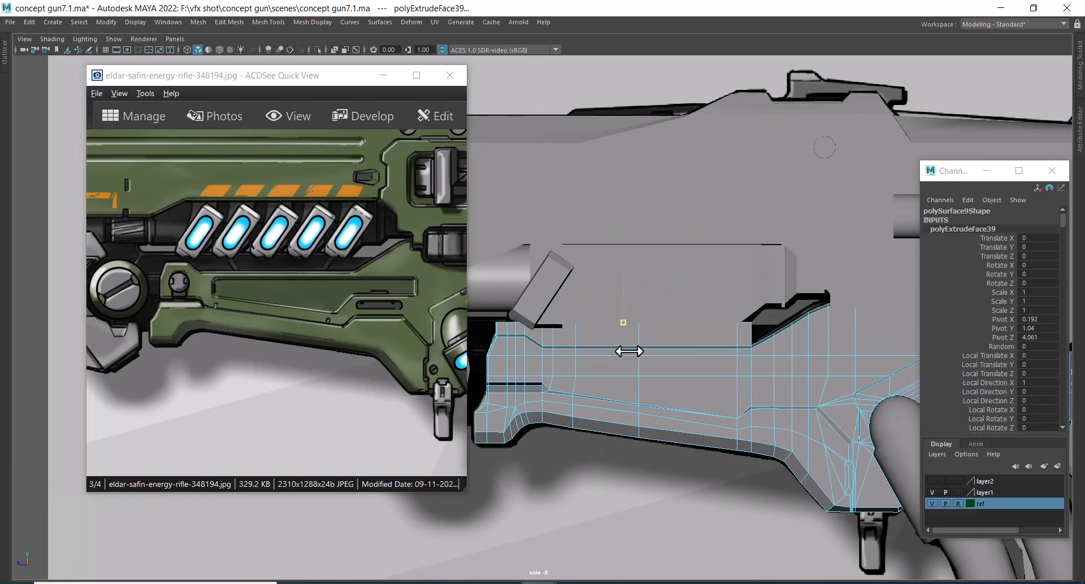
scroll(642, 393, "up", 3)
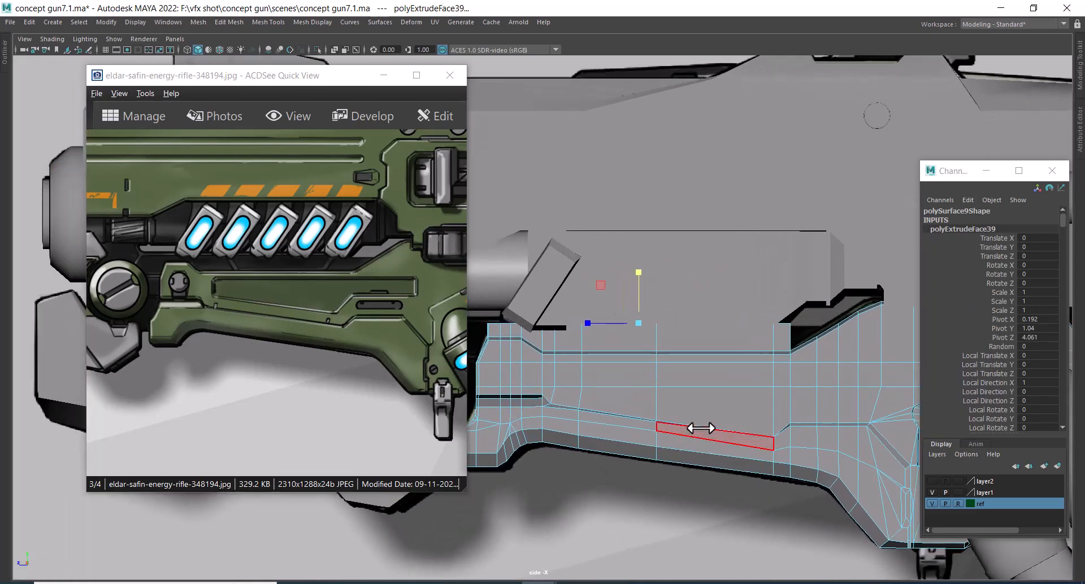
key("4")
scroll(729, 395, "up", 5)
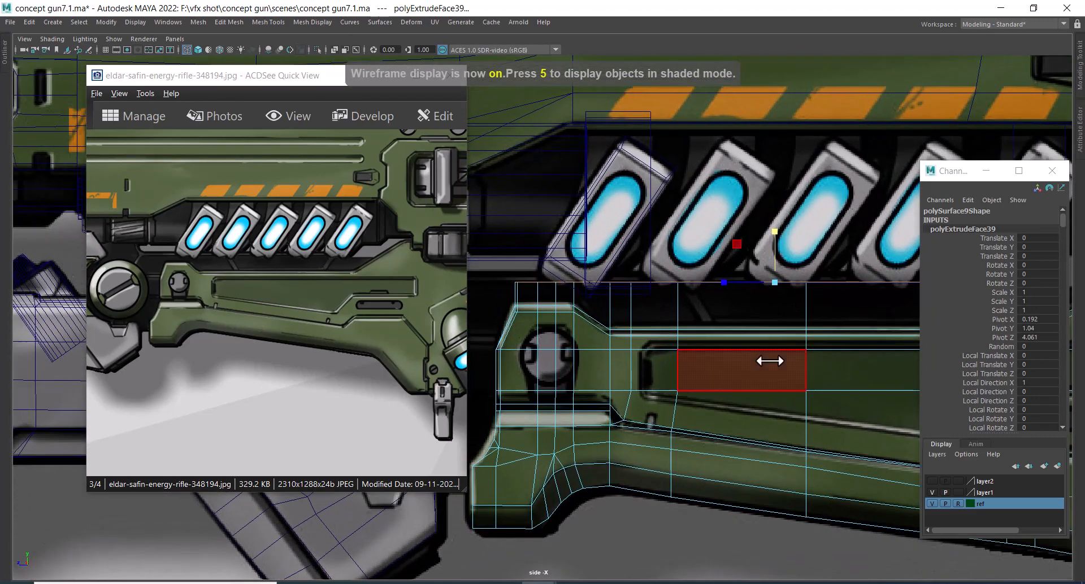
left_click_drag(771, 232, 773, 226)
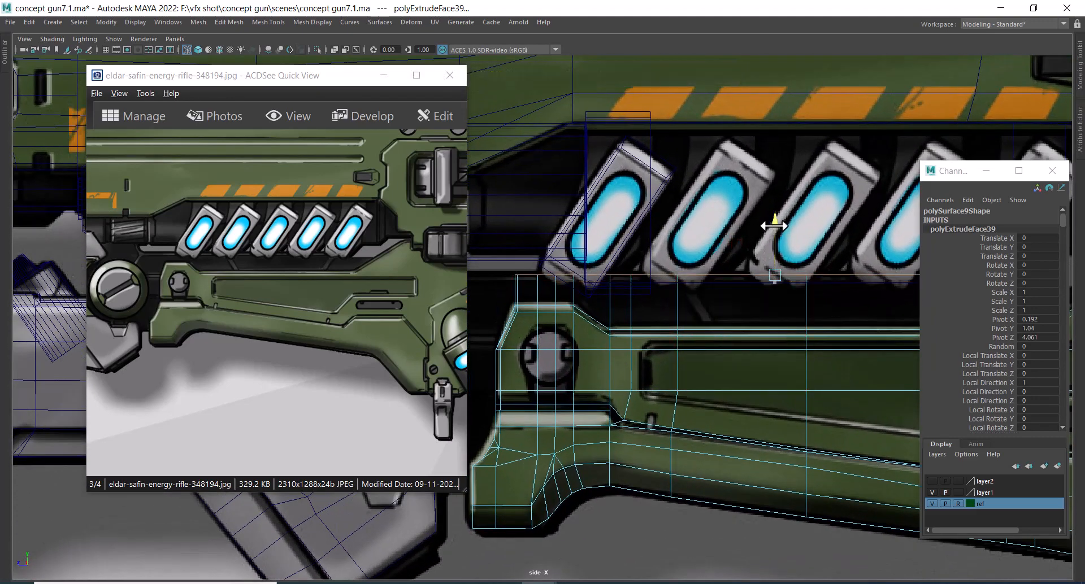
- Lower the flattened top faces slightly, comparing their height with the bottoms of the rear energy cells in the reference
scroll(749, 328, "down", 5)
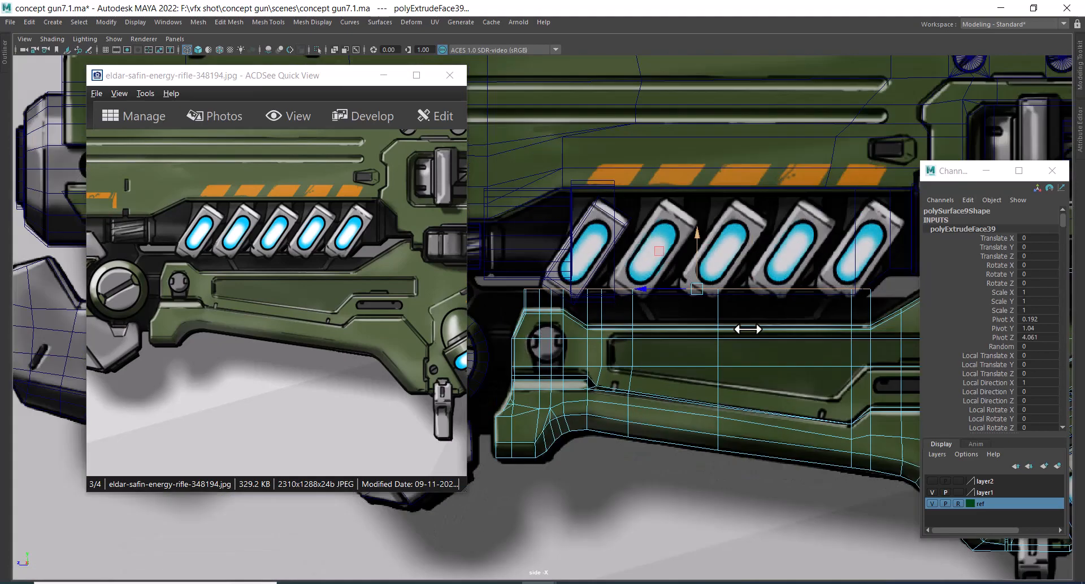
middle_click_drag(748, 329, 644, 334, "alt")
scroll(747, 362, "up", 4)
right_click_drag(715, 326, 734, 367, "alt")
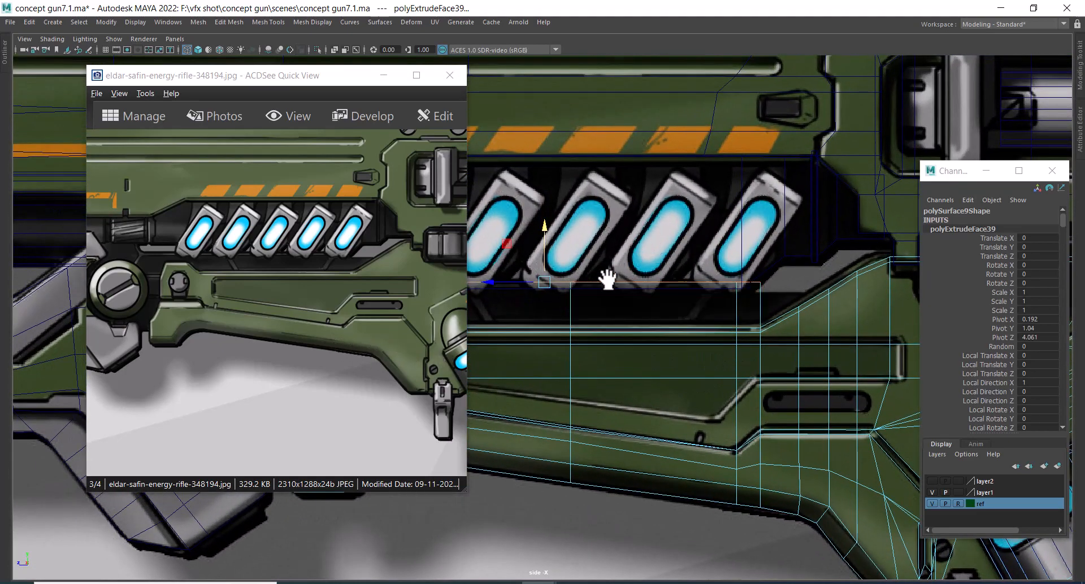
middle_click_drag(557, 252, 610, 260, "alt")
right_click_drag(610, 260, 624, 307, "alt")
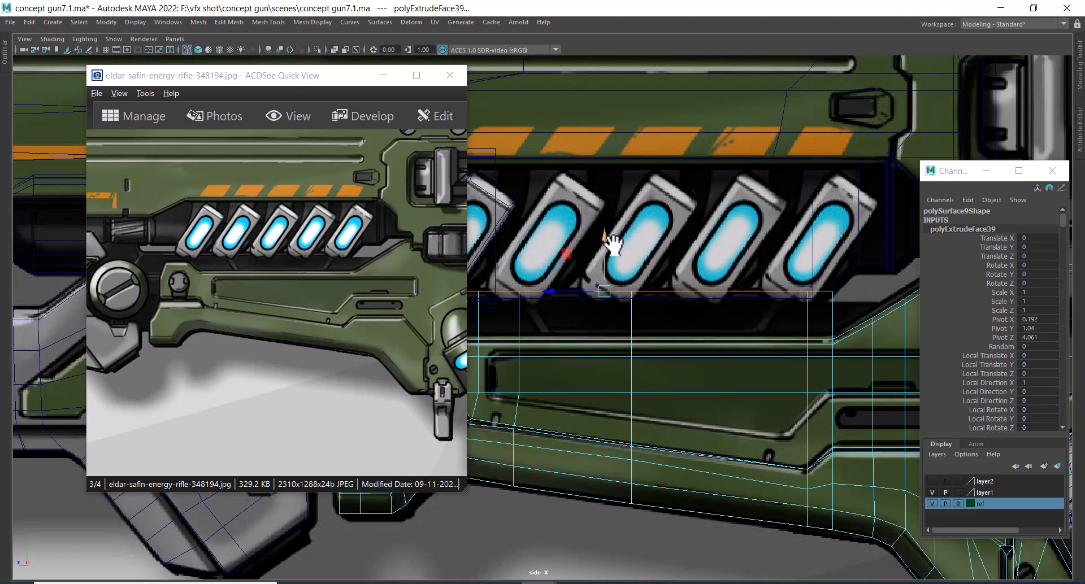
left_click_drag(613, 245, 614, 250)
- Compare the whole top edge with the reference from front to rear and nudge the extruded faces slightly upward
middle_click_drag(607, 249, 772, 320, "alt")
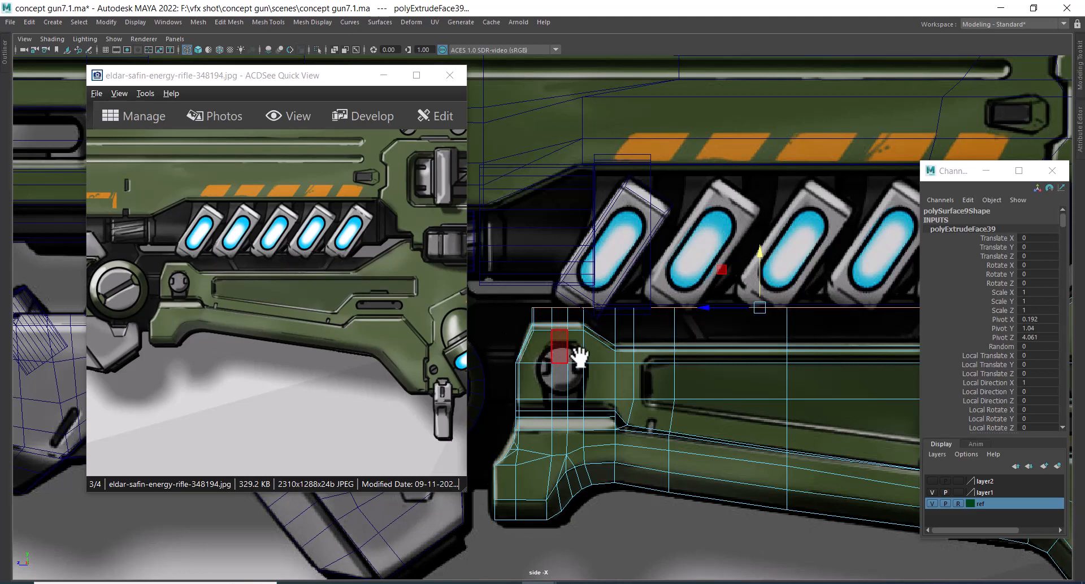
middle_click_drag(630, 342, 509, 318, "alt")
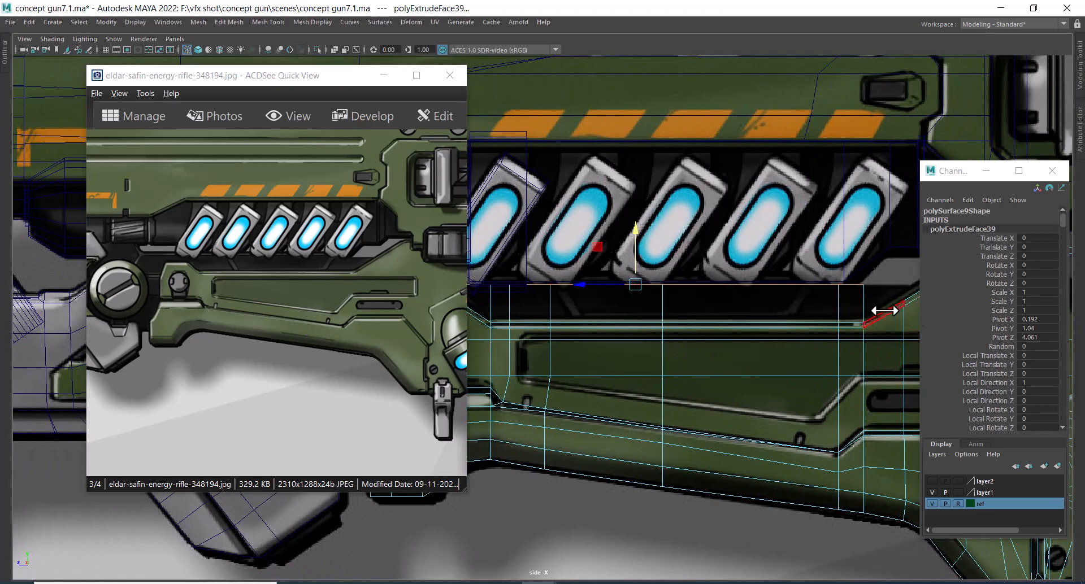
middle_click_drag(766, 335, 625, 369, "alt")
scroll(744, 396, "up", 1)
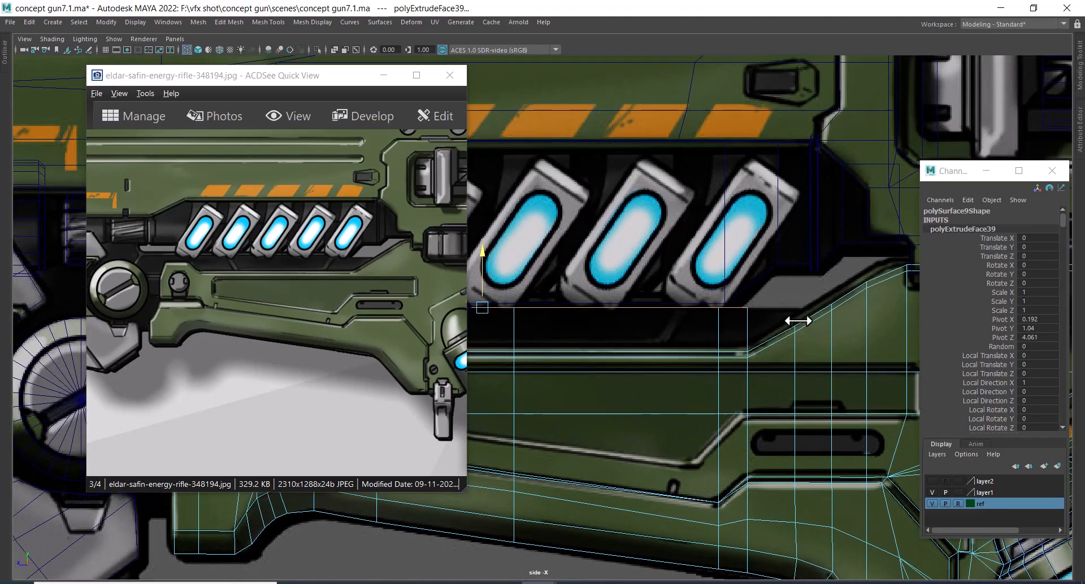
scroll(774, 408, "up", 1)
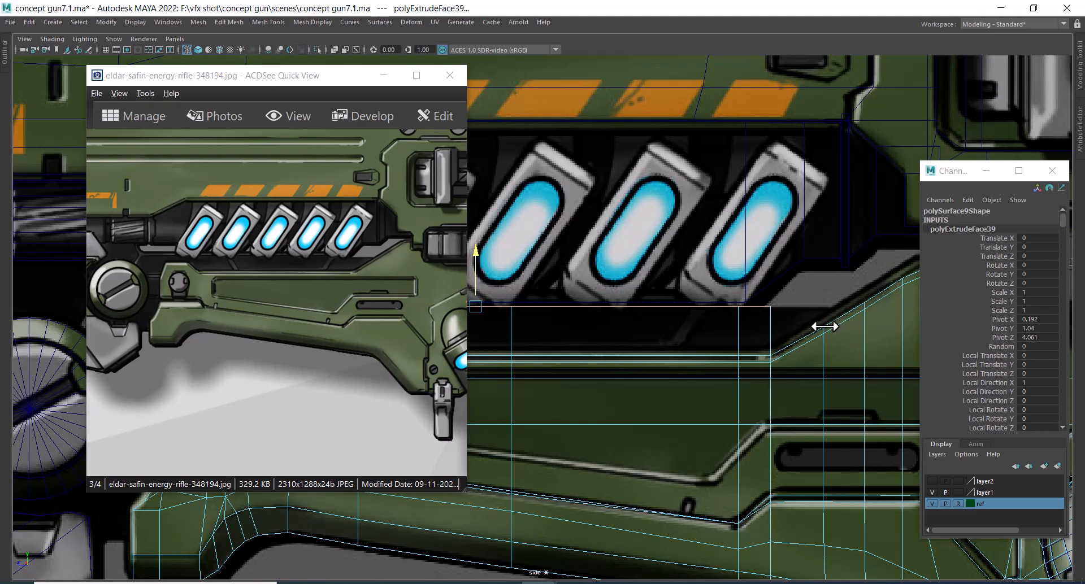
middle_click_drag(730, 350, 853, 349, "alt")
middle_click_drag(770, 356, 870, 353, "alt")
middle_click_drag(707, 346, 749, 345, "alt")
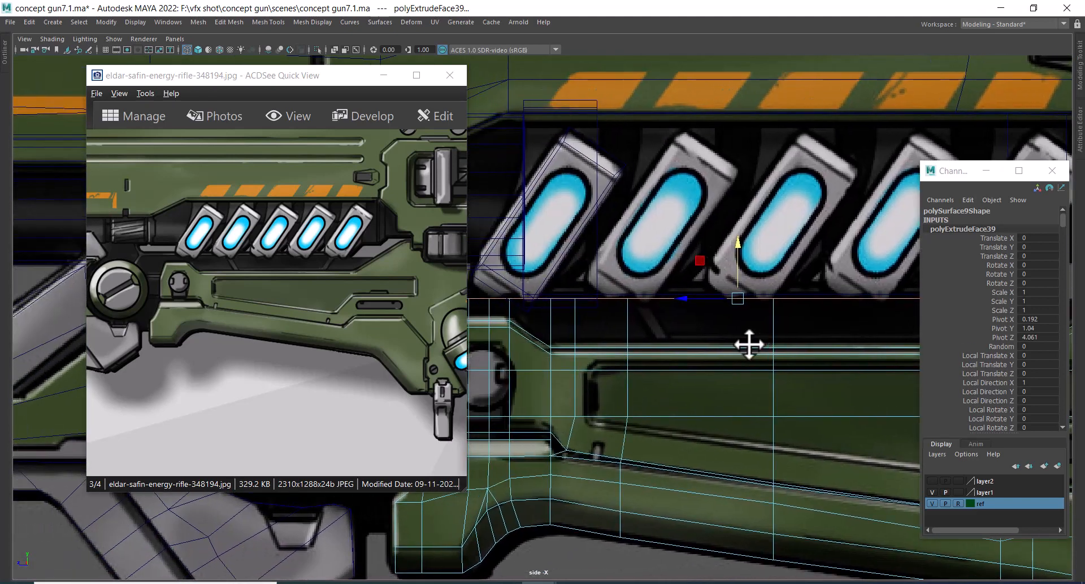
left_click_drag(738, 248, 739, 241)
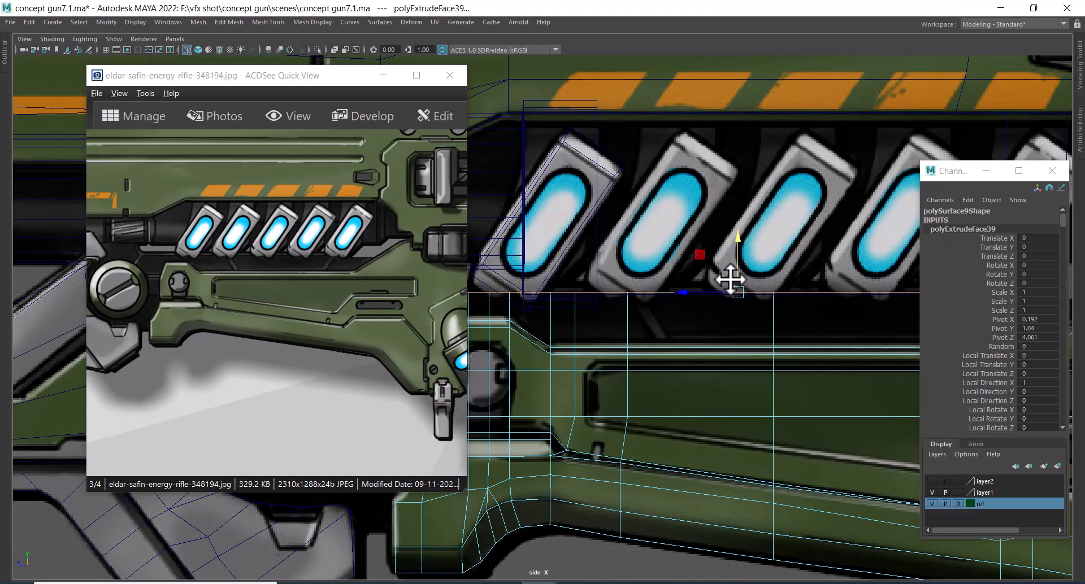
scroll(735, 288, "up", 5)
scroll(788, 289, "down", 5)
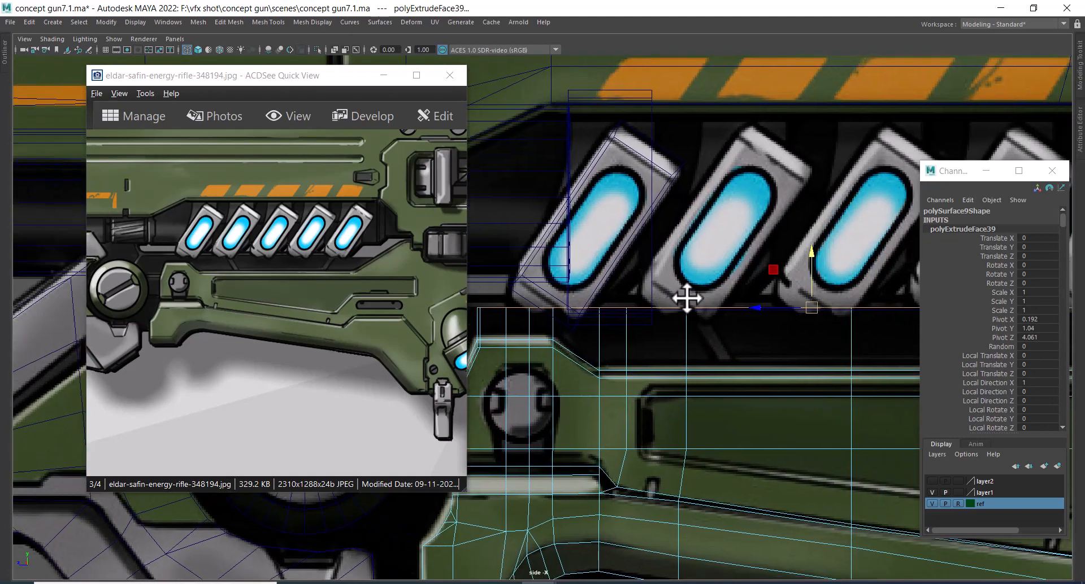
- Close the floating channel box window and inspect the fore-grip's front end against the reference
left_click(1056, 174)
scroll(622, 294, "up", 3)
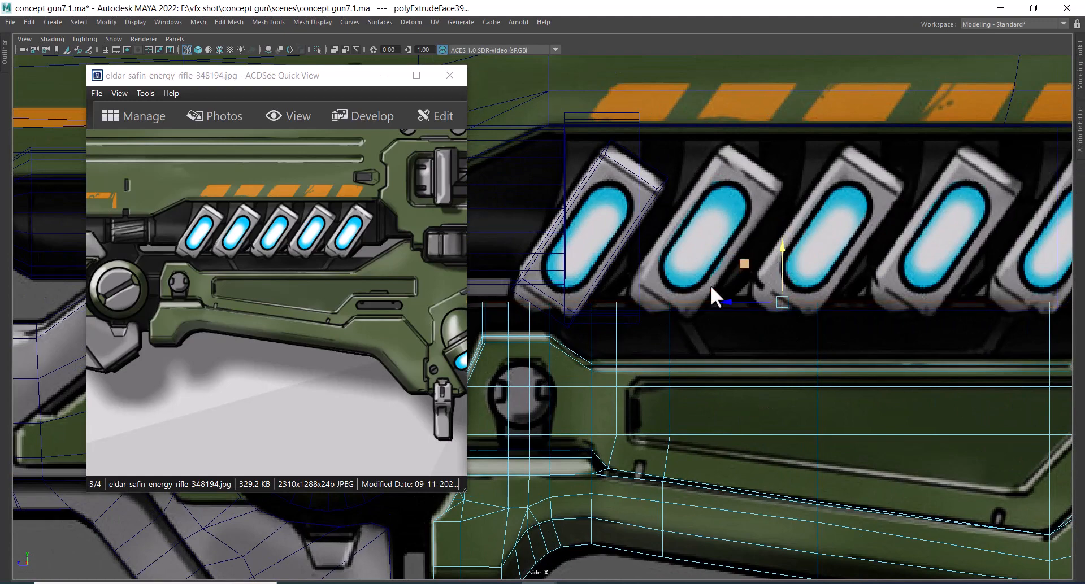
scroll(714, 291, "up", 5)
scroll(785, 373, "up", 1)
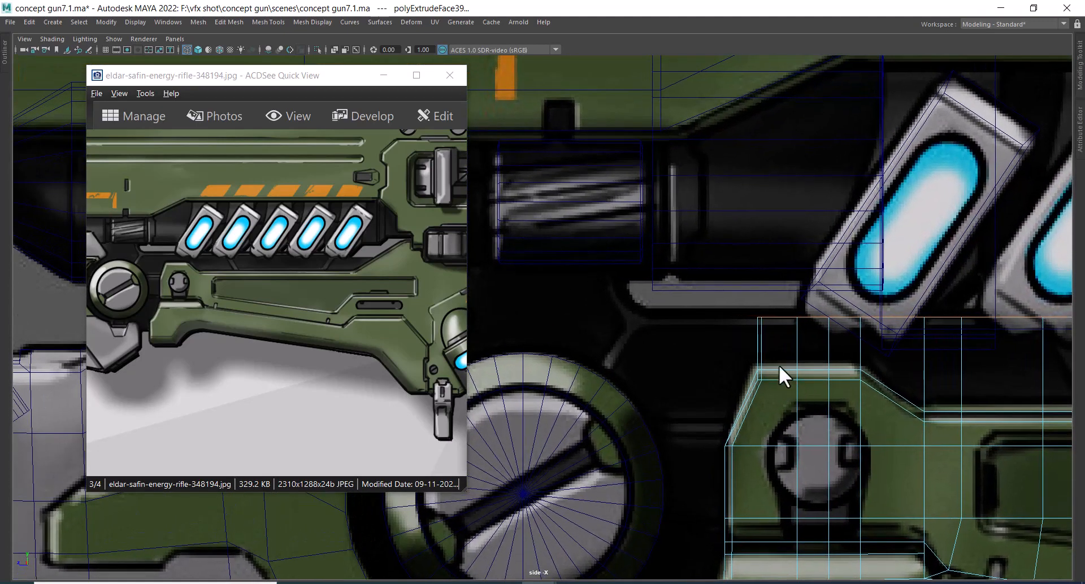
middle_click_drag(783, 407, 840, 364, "alt")
middle_click_drag(749, 399, 821, 314, "alt")
scroll(820, 314, "down", 6)
scroll(755, 398, "up", 3)
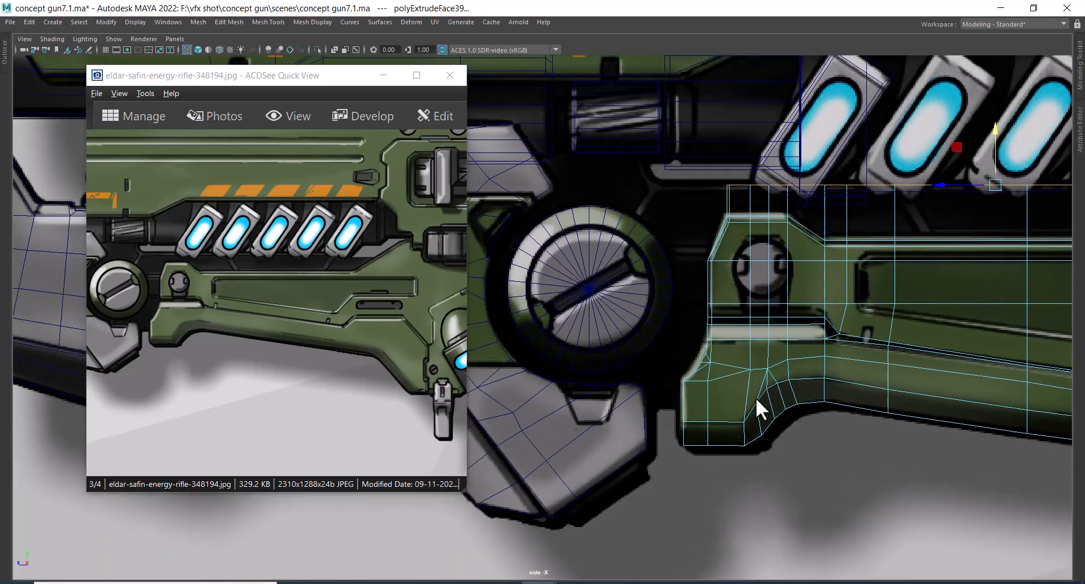
- In the perspective view, select the upper faces on the fore-grip's front end, from the raised top down beside the round bolt
key("space")
left_click_drag(772, 347, 842, 322, "alt")
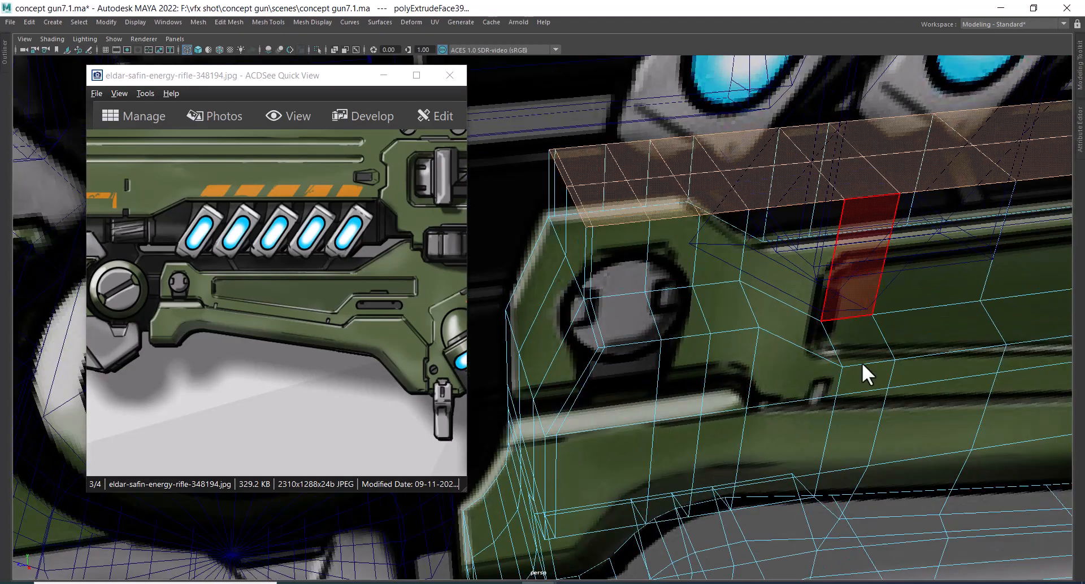
left_click_drag(862, 363, 677, 272, "alt")
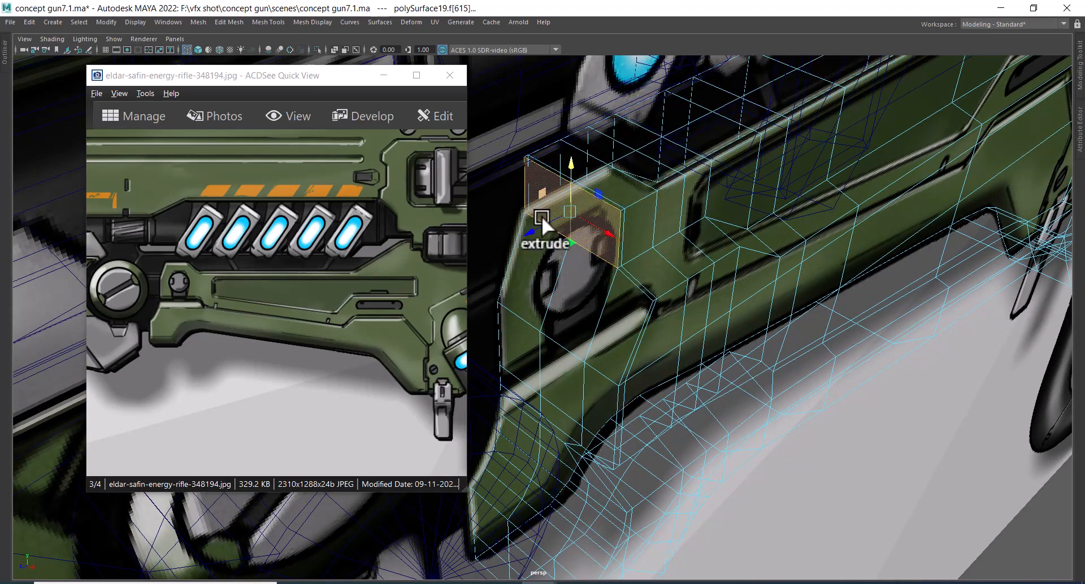
middle_click_drag(594, 313, 650, 229, "alt")
left_click_drag(650, 265, 635, 256, "alt")
left_click(635, 257, "shift")
left_click(587, 247, "shift")
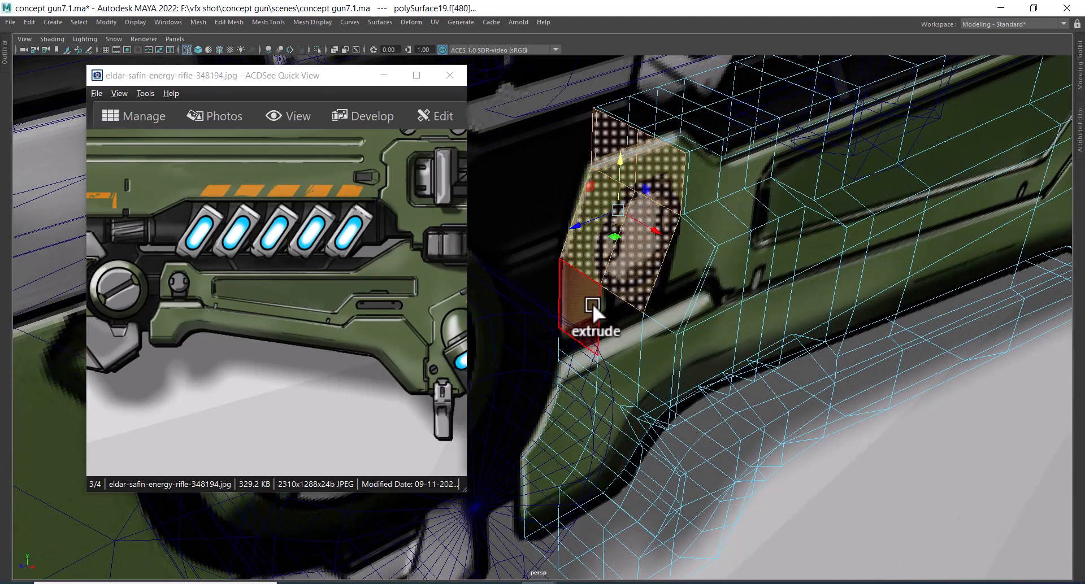
left_click(592, 305, "shift")
left_click(622, 339, "shift")
- Examine the fore-grip's front outline around the round bolt in the side view and its lower front faces in perspective
left_click_drag(695, 374, 815, 336, "alt")
key("space")
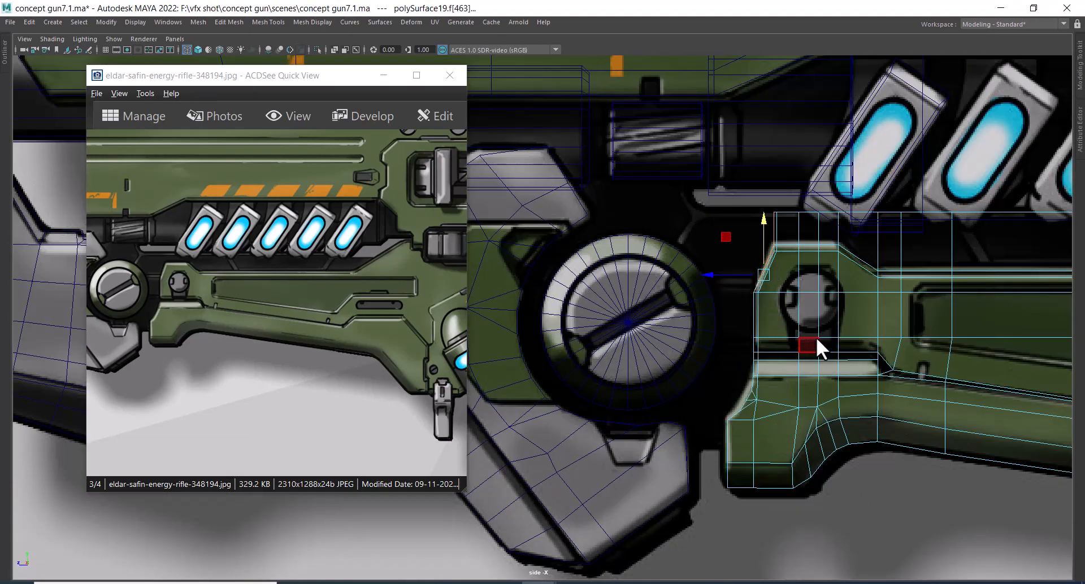
middle_click_drag(784, 357, 779, 276, "alt")
right_click_drag(778, 276, 782, 333, "alt")
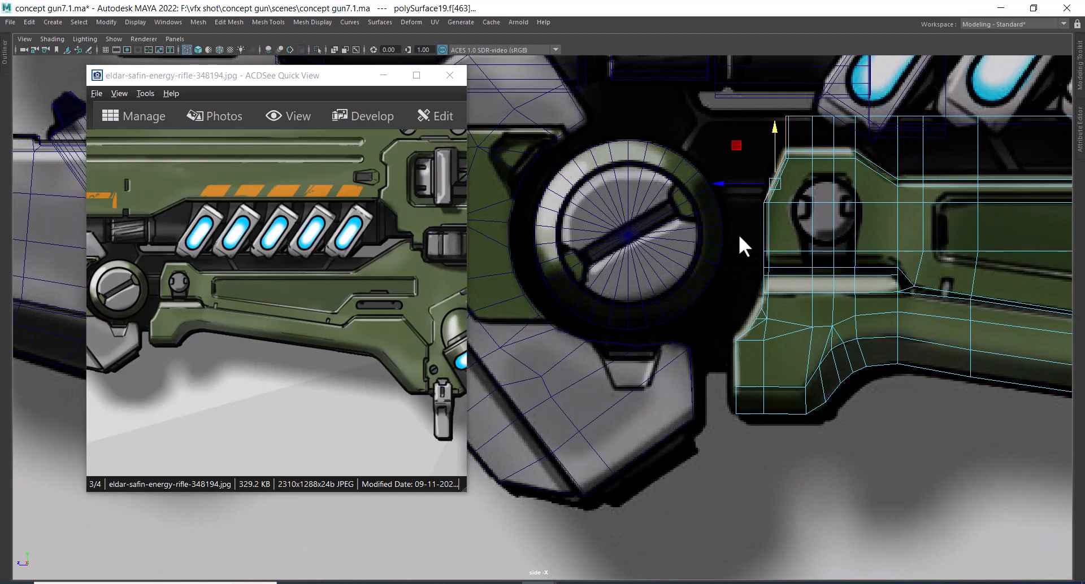
key("space")
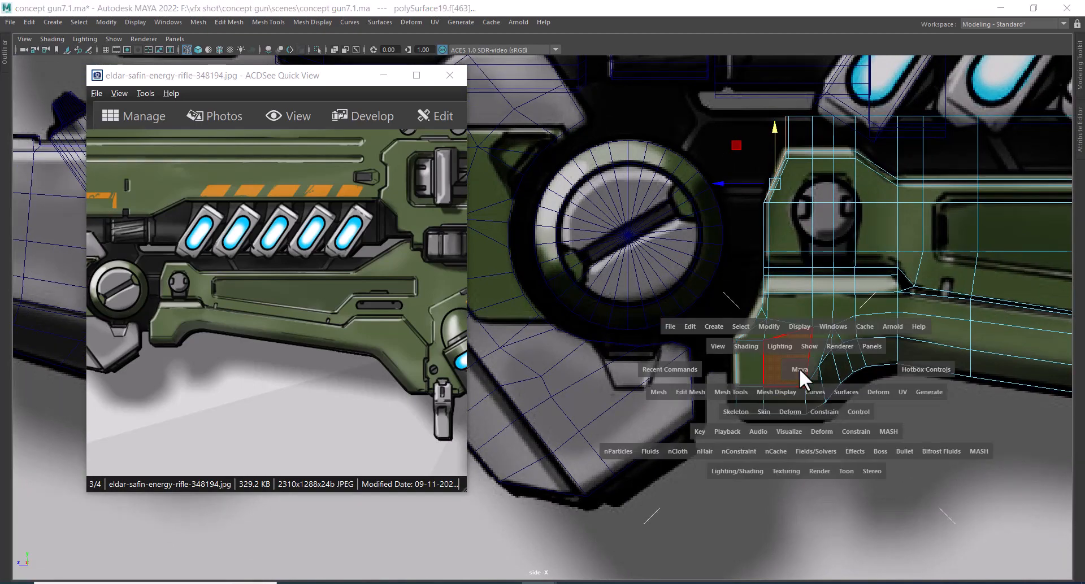
left_click_drag(799, 368, 792, 335)
middle_click_drag(821, 370, 858, 114, "alt")
right_click_drag(858, 114, 830, 180, "alt")
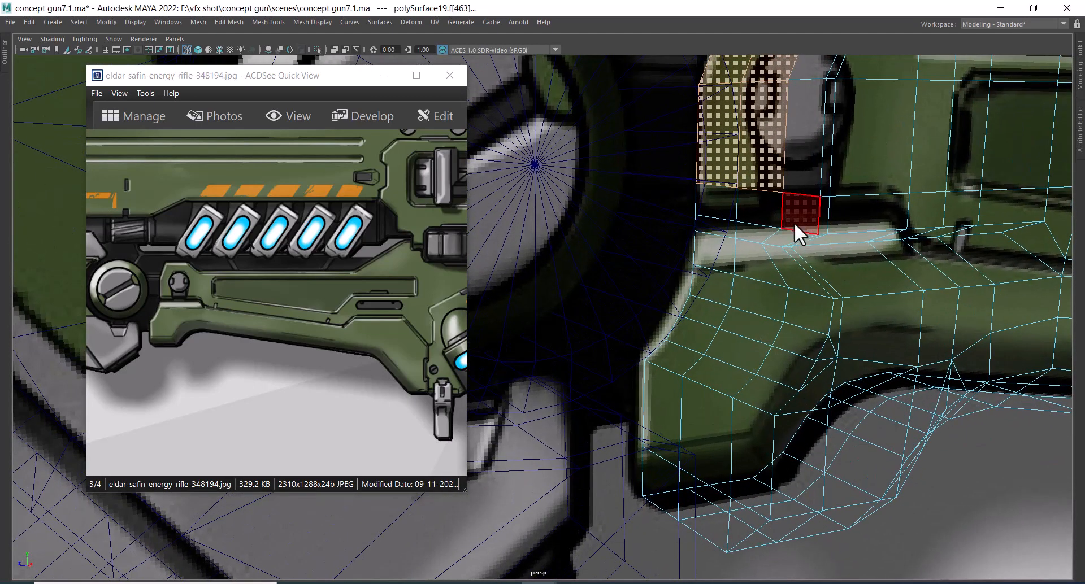
- Extend the front-end face selection downward across the recessed strip and the sloped faces beneath it
left_click(728, 206, "shift")
left_click(714, 226, "shift")
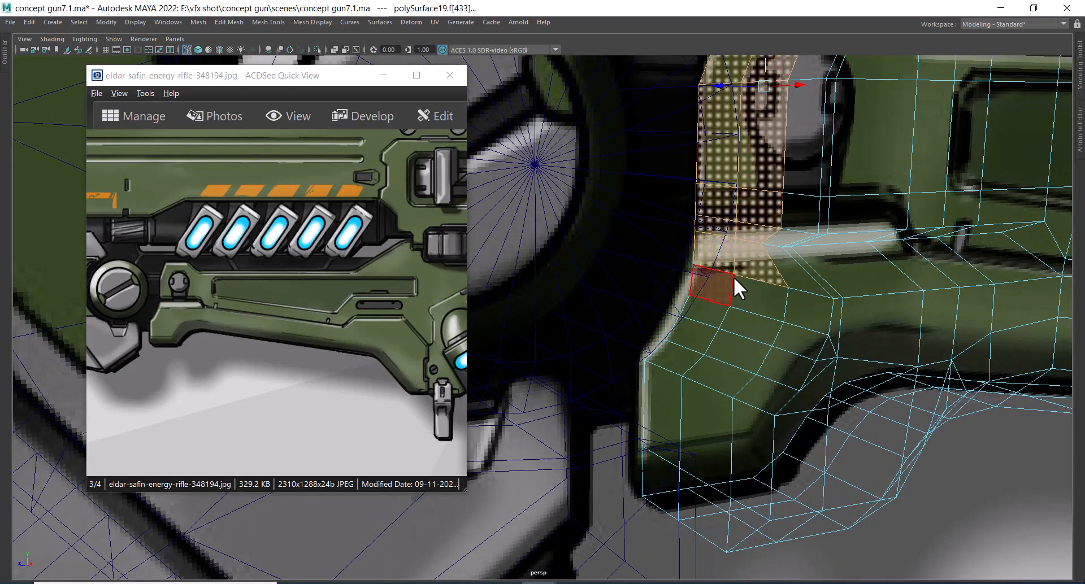
left_click(761, 300, "shift")
left_click(723, 290, "shift")
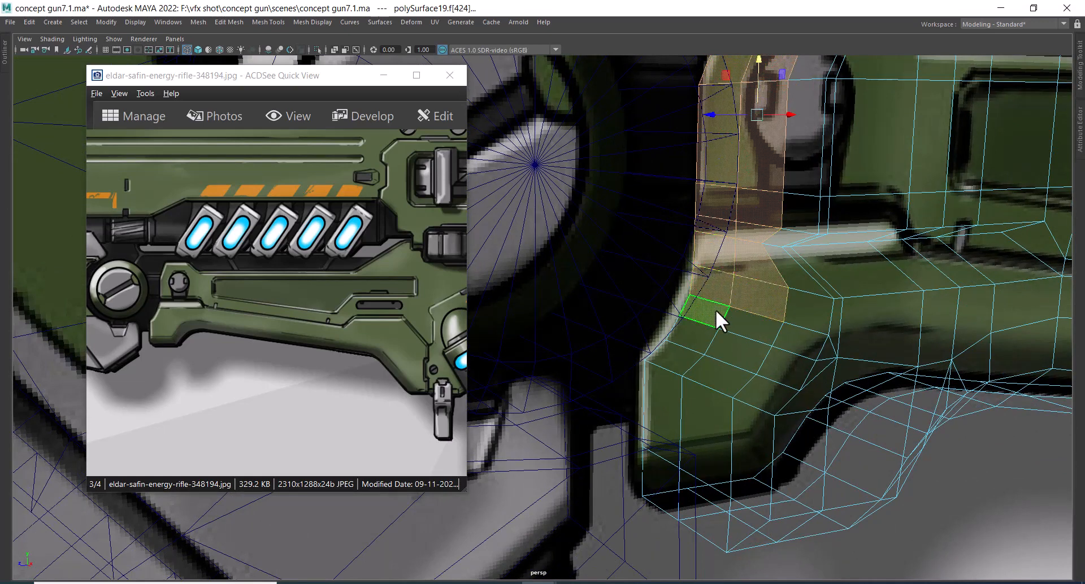
left_click(741, 339, "shift")
left_click(703, 364, "shift")
- In the side view, try moving the selected front faces slightly forward
key("space")
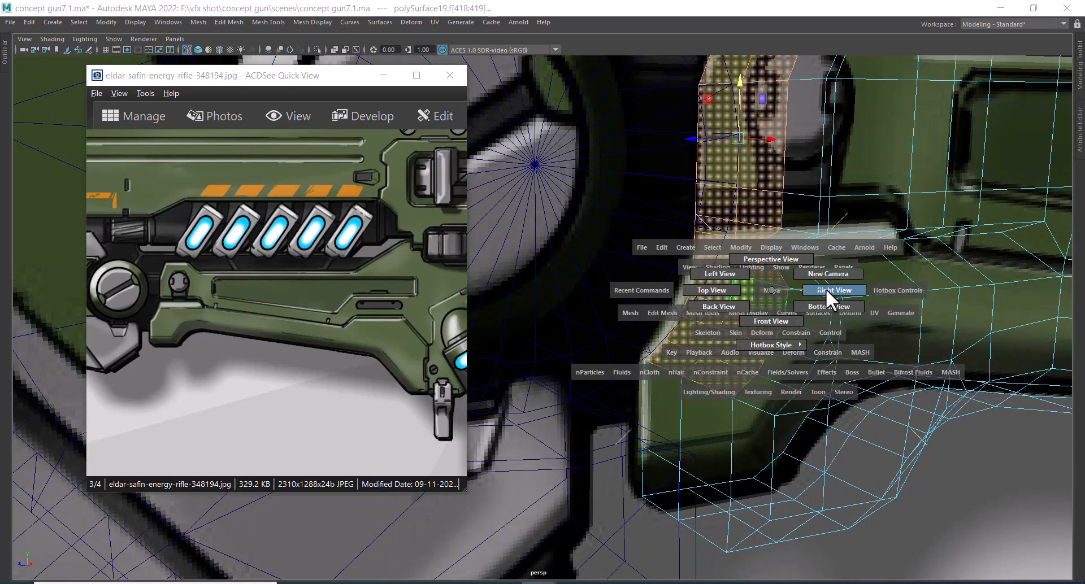
left_click_drag(825, 289, 828, 291)
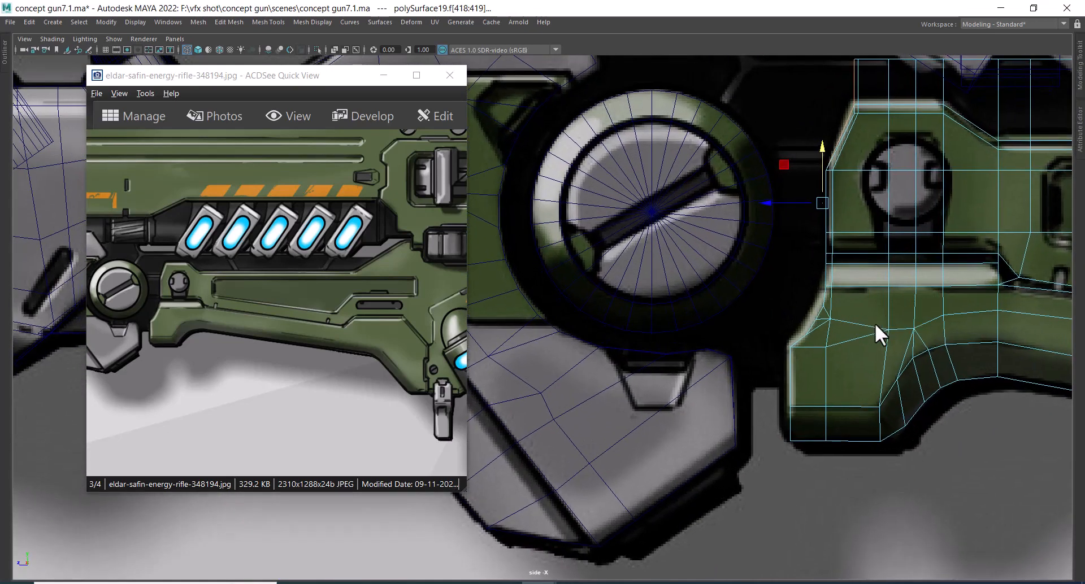
left_click(782, 206)
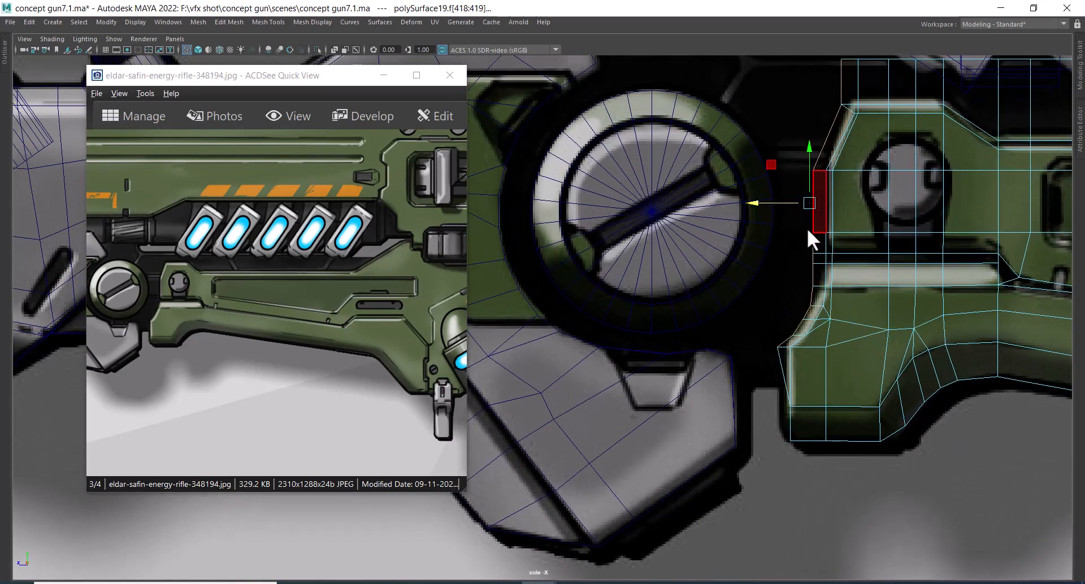
- In perspective, add the lower vertical front faces to the selection and undo the trial move in the side view
key("space")
left_click_drag(869, 344, 900, 354)
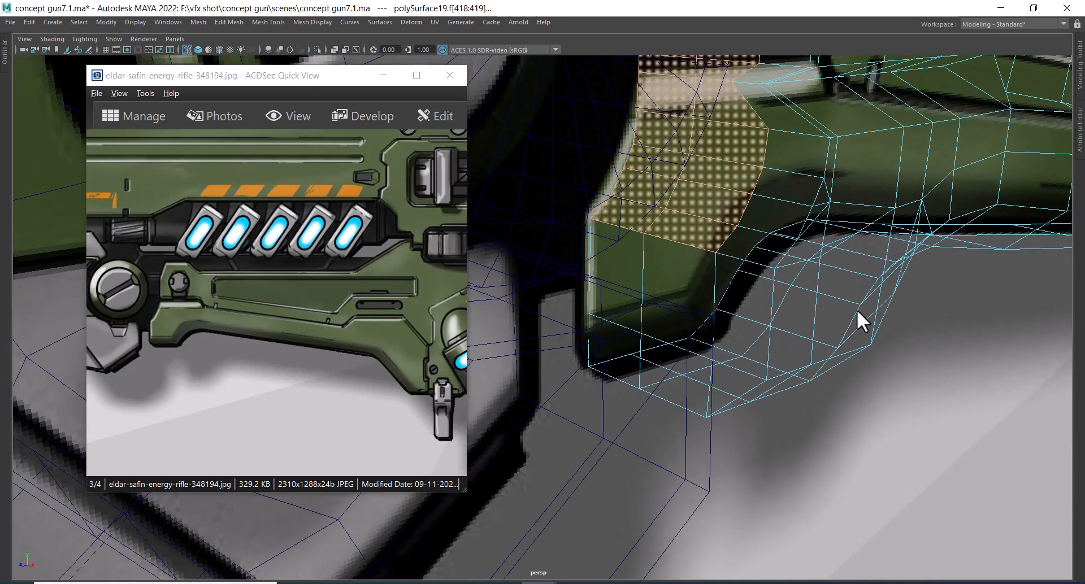
left_click(714, 270)
key("space")
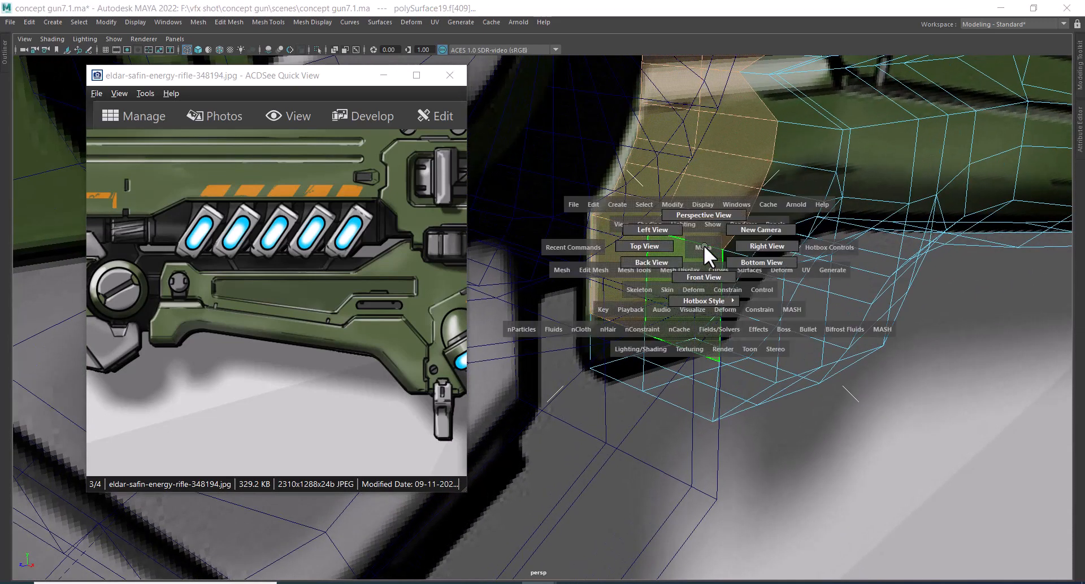
left_click_drag(703, 245, 776, 226)
key("ctrl+z")
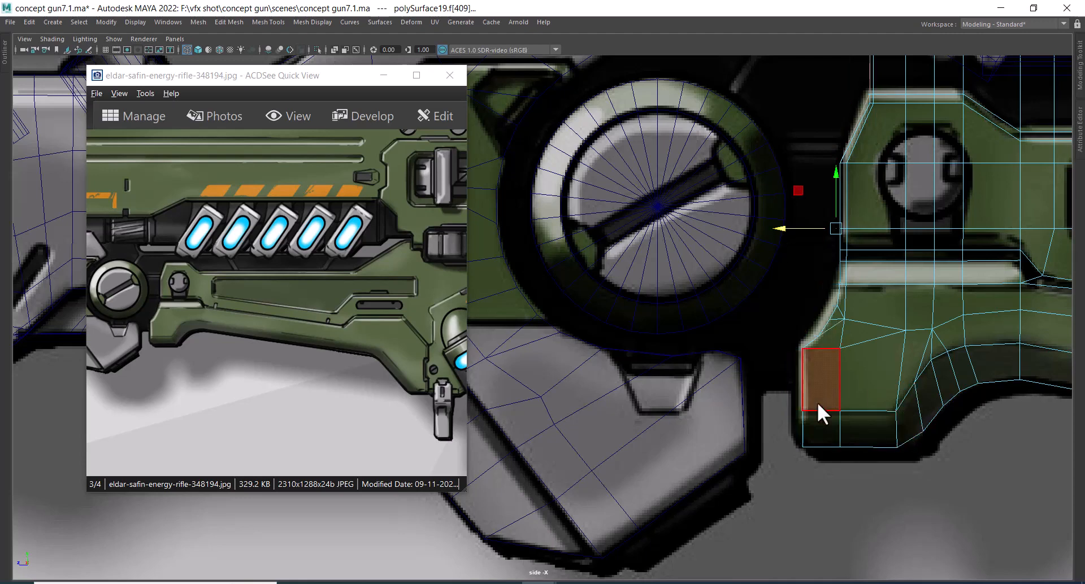
- Compare the gap between the fore-grip's front end and the large round screw with the reference image in the side view
middle_click_drag(832, 299, 841, 354, "alt")
middle_click_drag(835, 279, 839, 306, "alt")
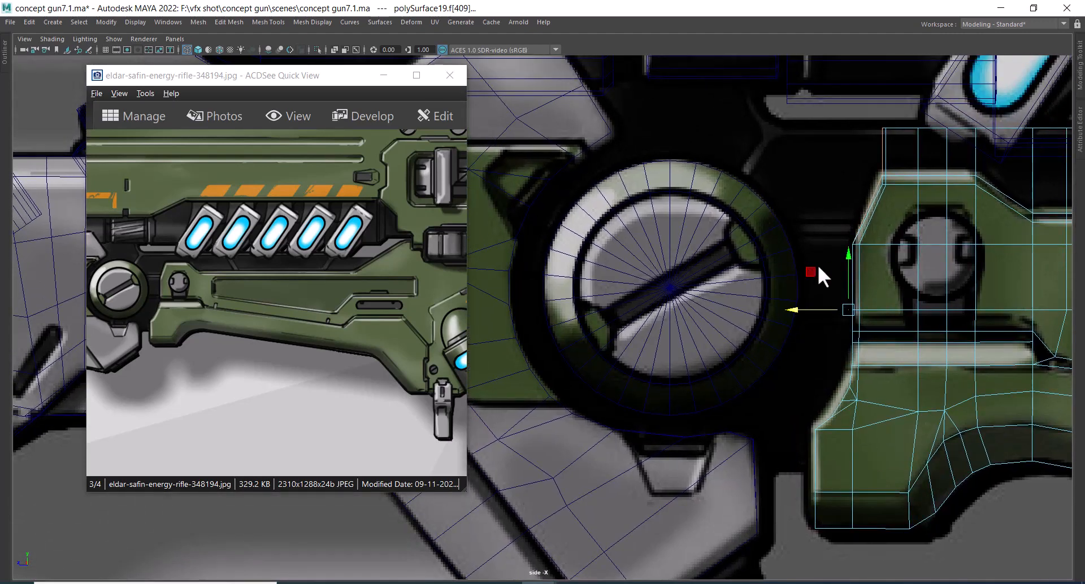
middle_click_drag(818, 265, 819, 279, "alt")
middle_click_drag(847, 236, 850, 245, "alt")
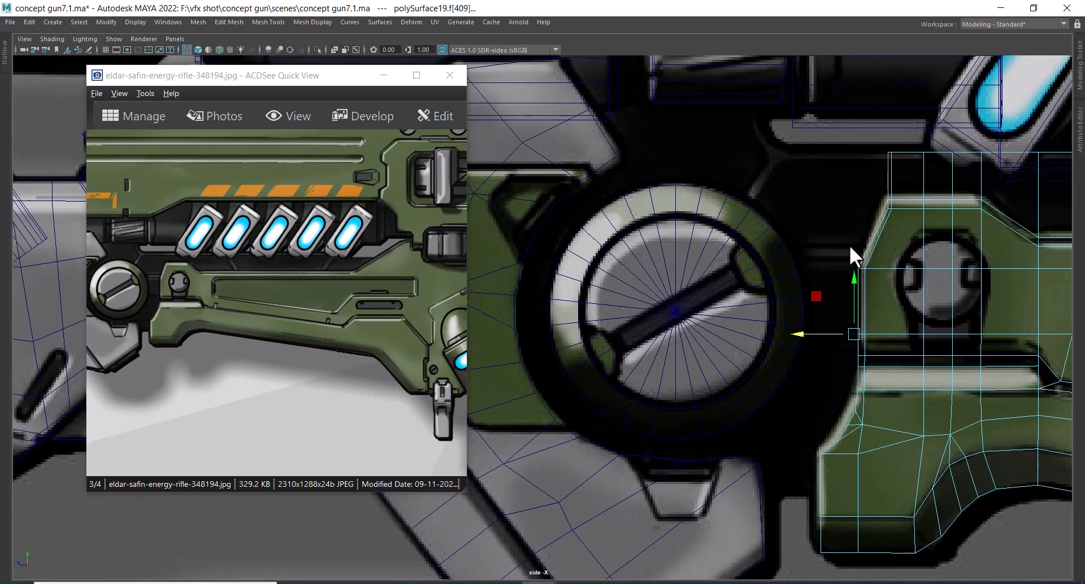
scroll(837, 258, "down", 2)
middle_click_drag(758, 252, 811, 248, "alt")
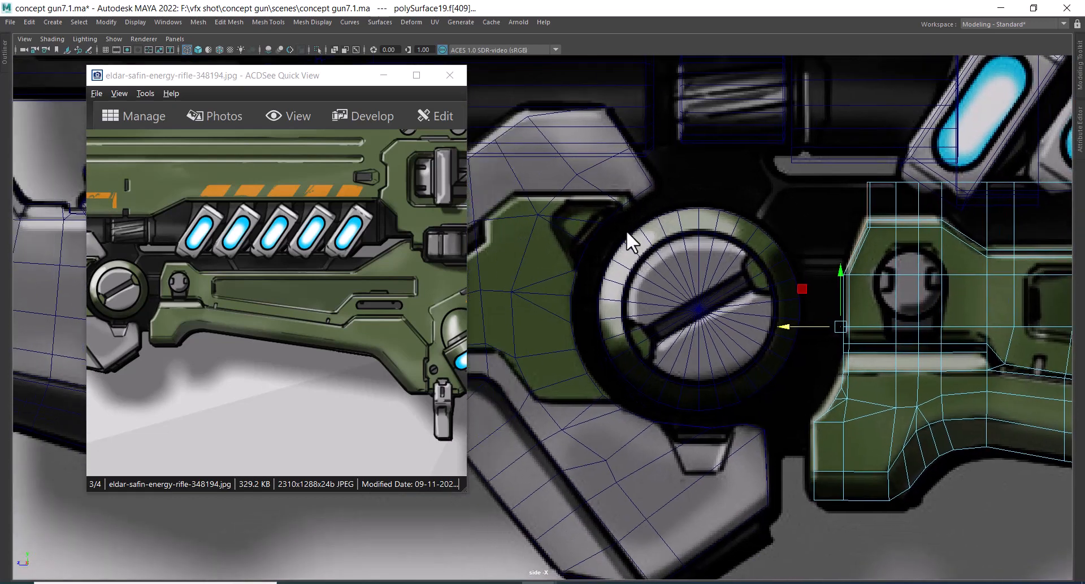
left_click_drag(124, 318, 306, 309)
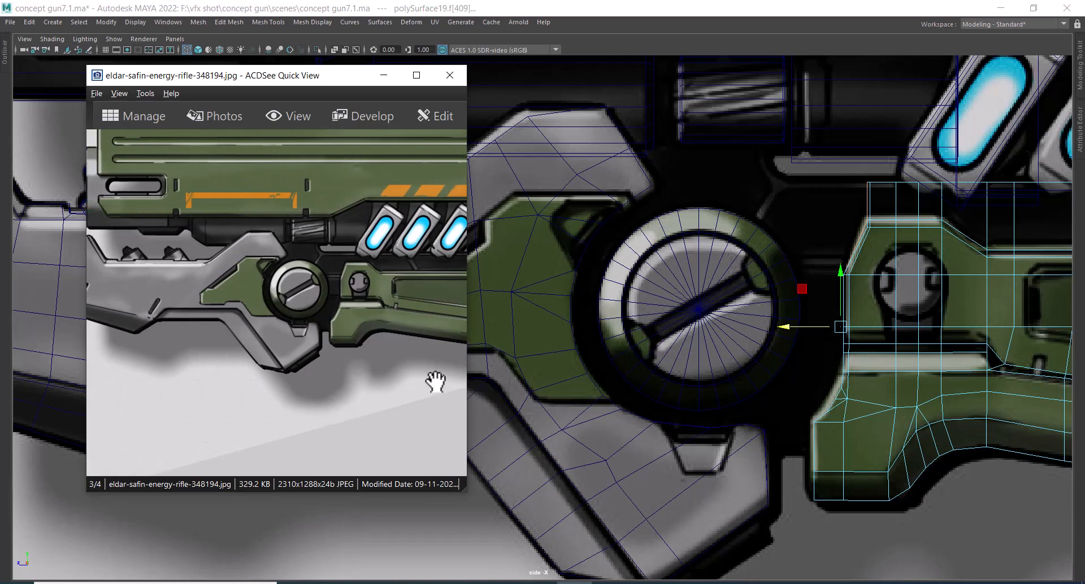
middle_click_drag(629, 226, 771, 209, "alt")
- Try extruding the selected front faces, flattening them into one vertical plane and moving them forward toward the large round screw
right_click_drag(774, 197, 773, 227, "shift")
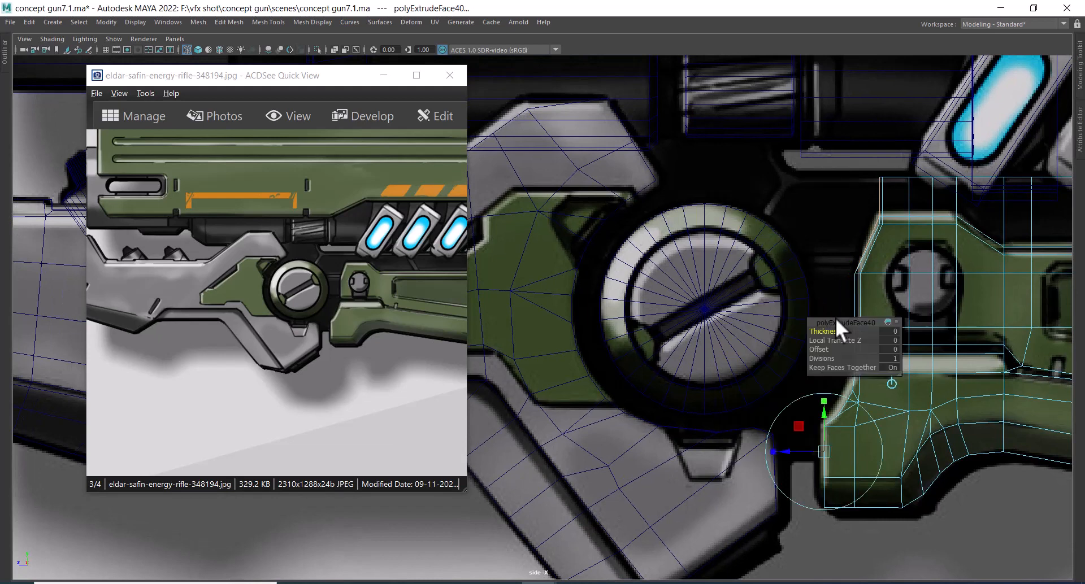
key("r")
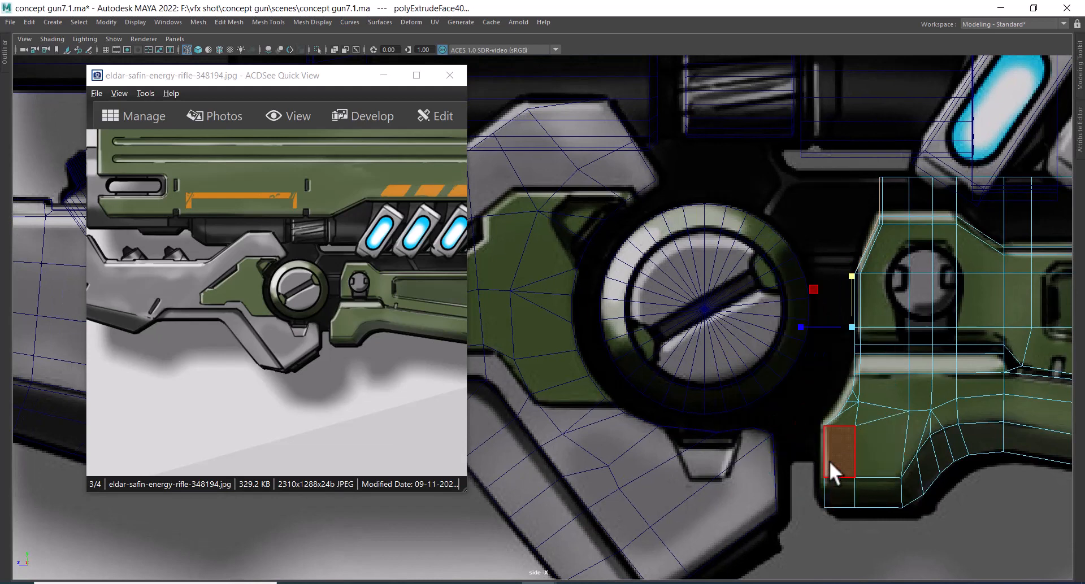
left_click(801, 327)
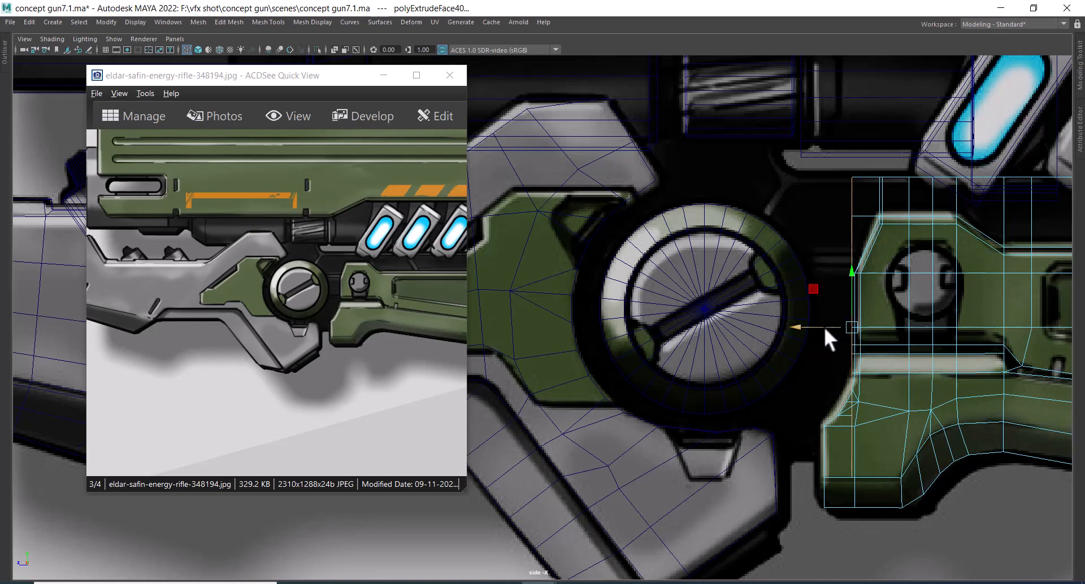
middle_click_drag(825, 329, 778, 328)
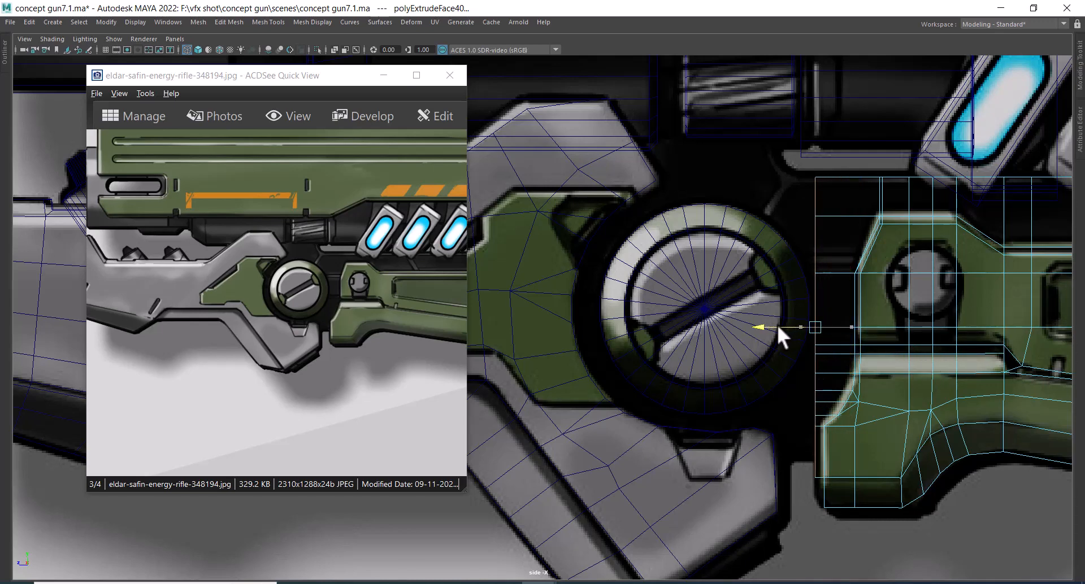
- Inspect the extruded front end from several angles in perspective with shaded display
key("space")
mouse_move(862, 367)
left_mouse_down()
mouse_move(870, 246)
mouse_move(845, 304)
mouse_move(718, 283)
left_mouse_up()
middle_click_drag(784, 294, 801, 377, "alt")
key("5")
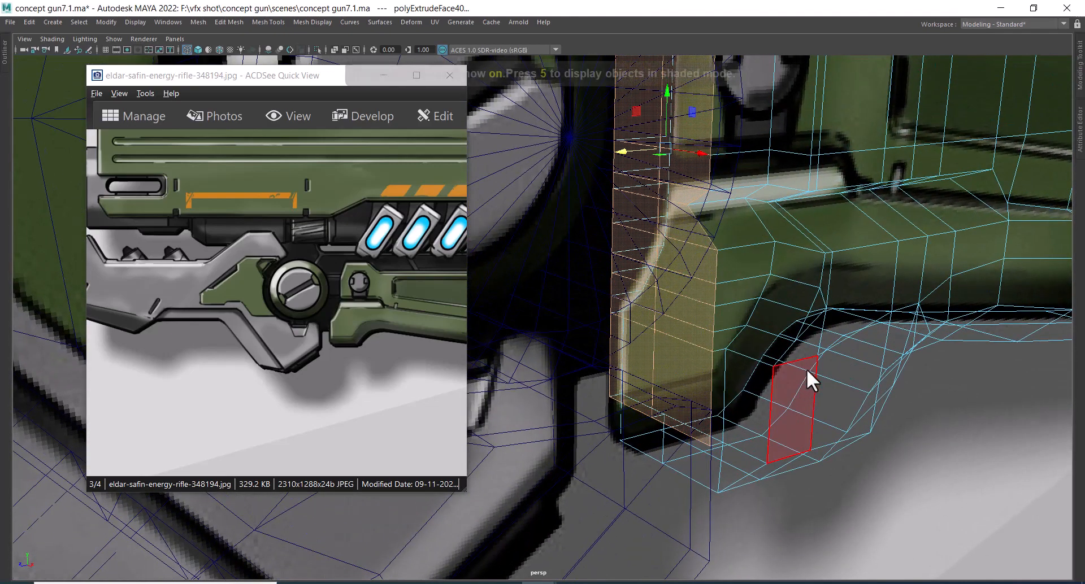
mouse_move(805, 369)
left_mouse_down("alt")
mouse_move(788, 337)
mouse_move(811, 286)
mouse_move(787, 308)
mouse_move(799, 337)
left_mouse_up("alt")
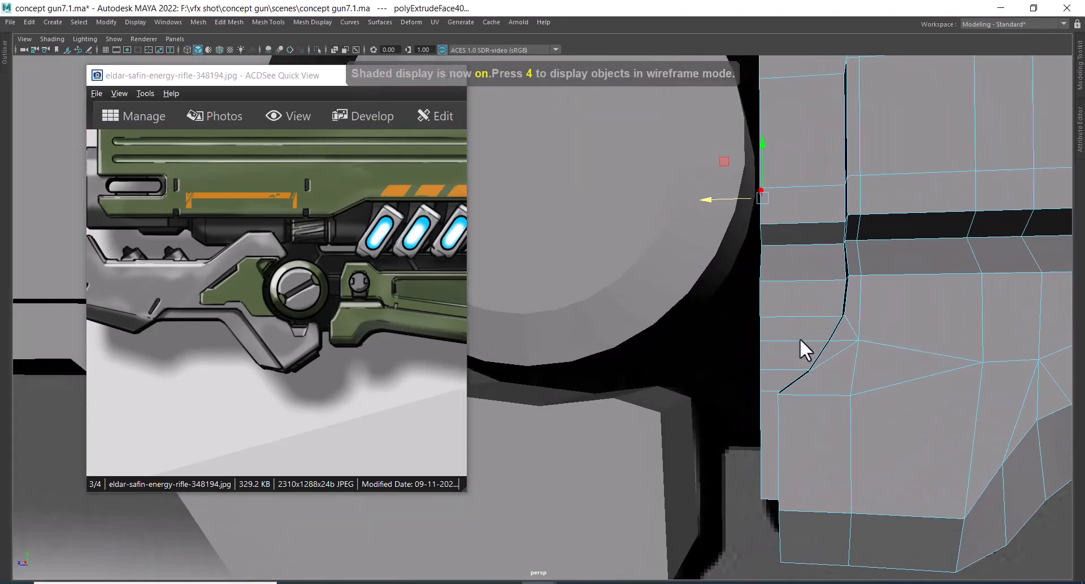
mouse_move(835, 278)
left_mouse_down("alt")
mouse_move(864, 274)
mouse_move(846, 268)
mouse_move(851, 377)
mouse_move(798, 272)
mouse_move(825, 324)
mouse_move(830, 316)
left_mouse_up("alt")
- Undo the flattened forward extrusion of the front faces
left_click(831, 313)
key("ctrl+z")
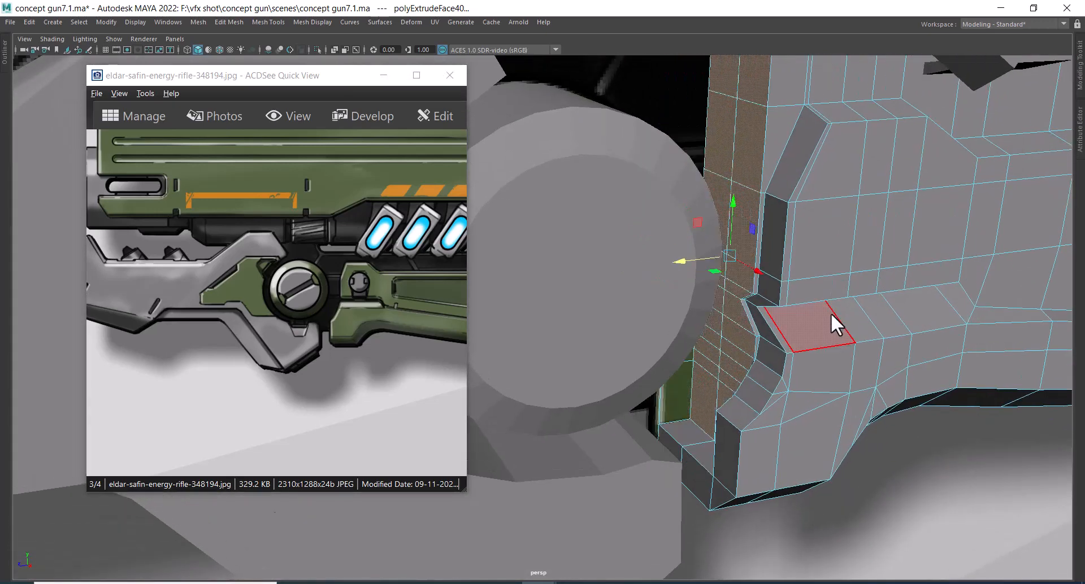
key("ctrl+z")
key("ctrl+z")
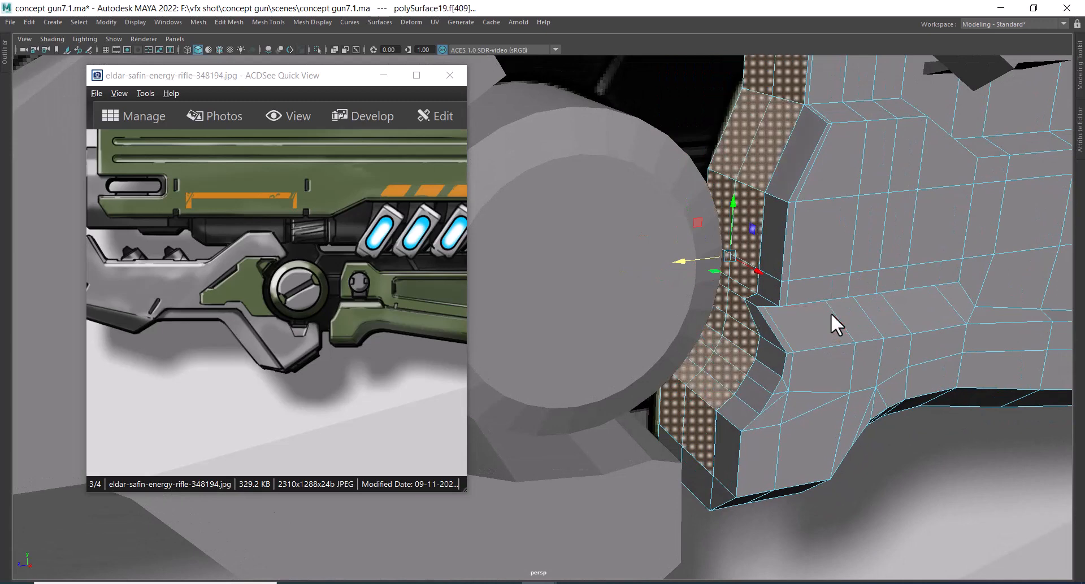
- Try moving the selected front faces forward without extruding them, and undo the move
mouse_move(831, 313)
left_mouse_down("alt")
mouse_move(819, 287)
mouse_move(794, 300)
mouse_move(816, 317)
left_mouse_up("alt")
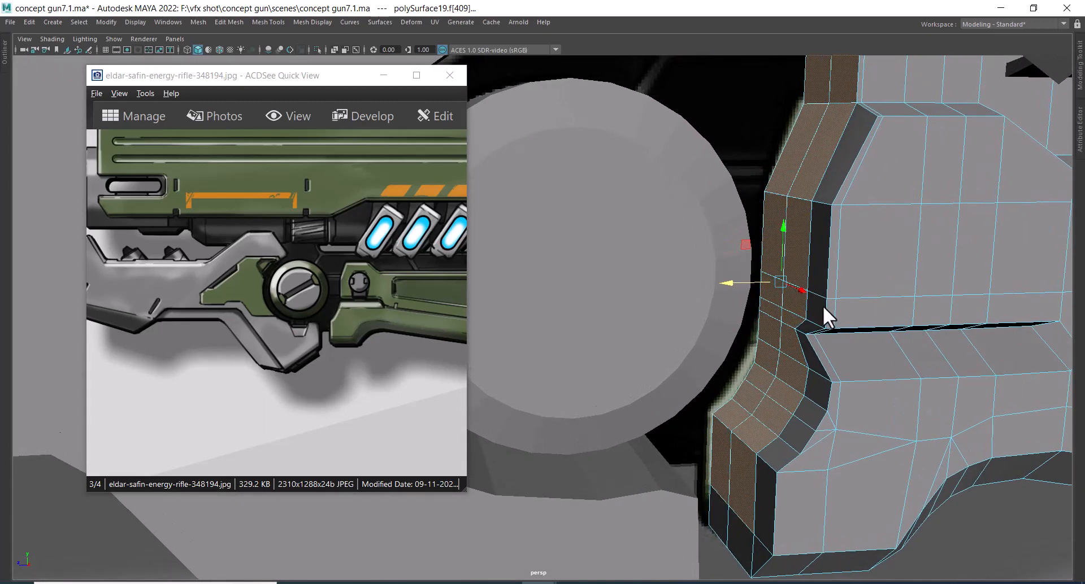
middle_click_drag(821, 242, 834, 361, "alt")
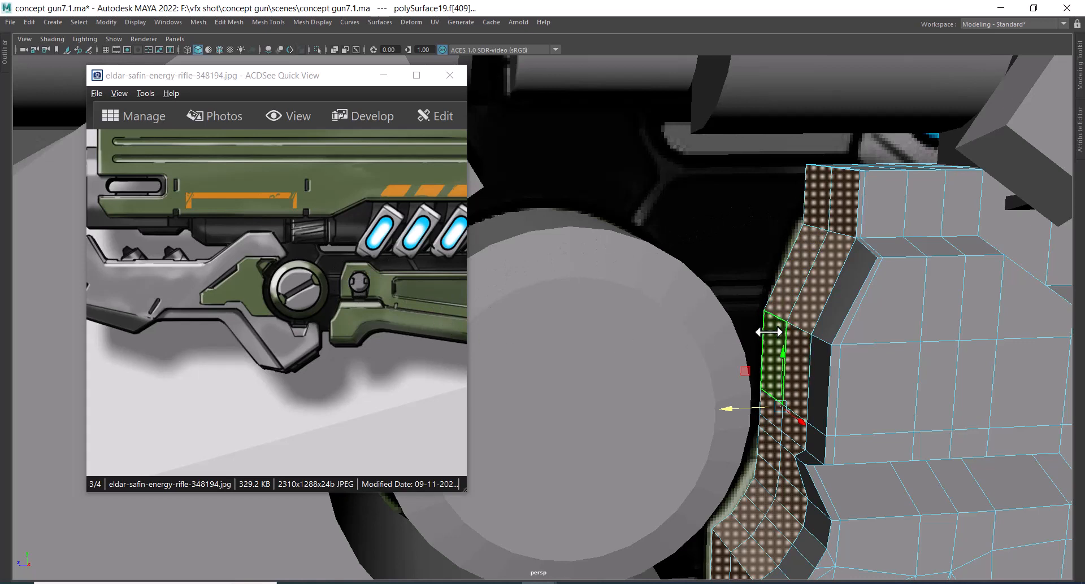
left_click_drag(732, 409, 714, 409)
key("ctrl+z")
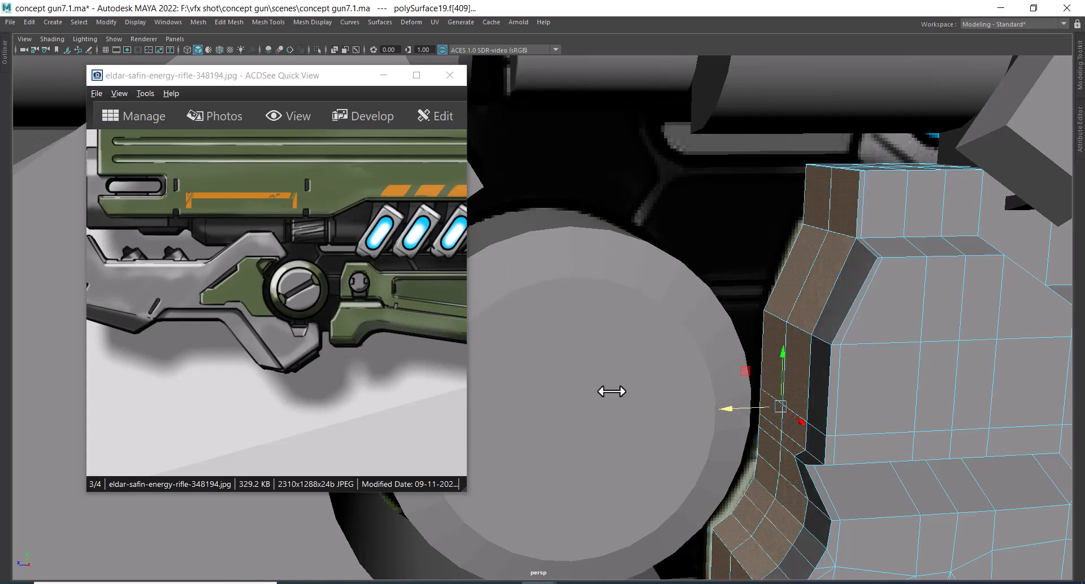
- Enlarge the reference image around the large round screw and the fore-grip's front end to study the dark gap
left_click(361, 326)
scroll(363, 330, "up", 3)
left_click_drag(380, 333, 309, 361)
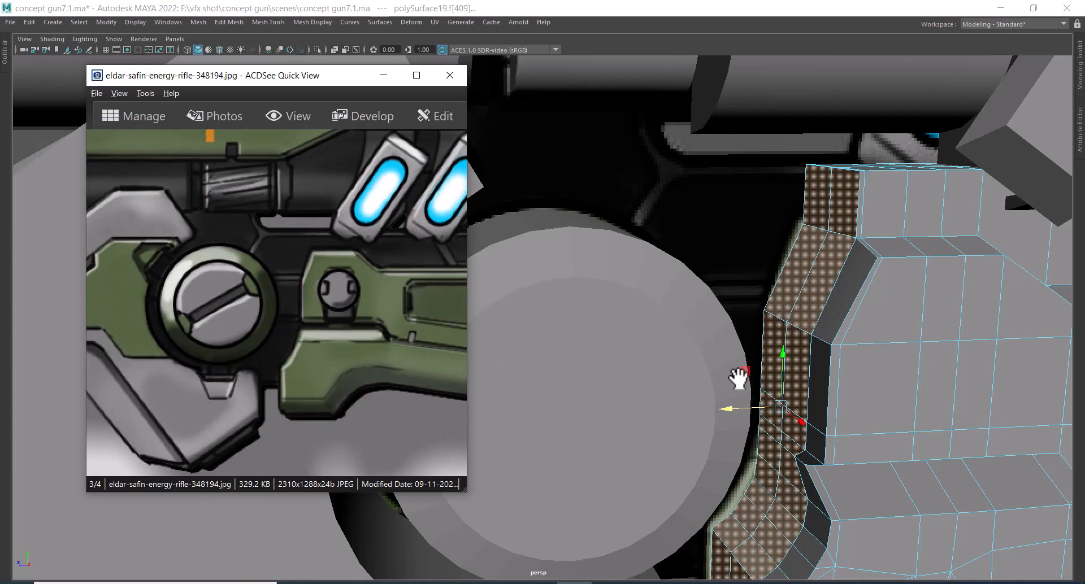
- Extrude the selected front-end faces again, pull them forward and flatten them into one vertical plane
middle_click_drag(841, 391, 839, 339, "alt")
left_click_drag(865, 423, 854, 470, "alt")
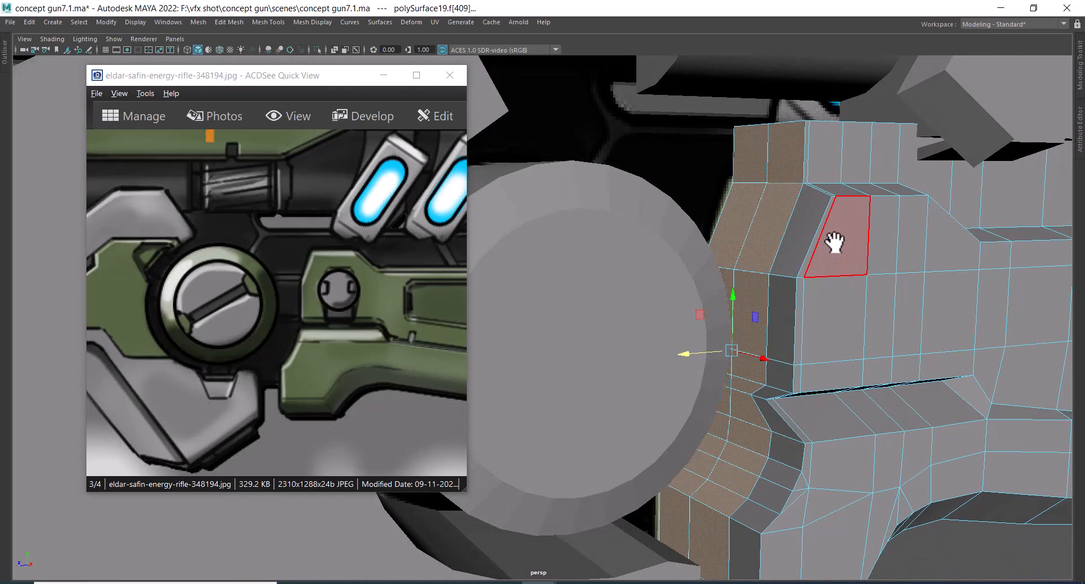
right_click_drag(834, 259, 822, 305, "shift")
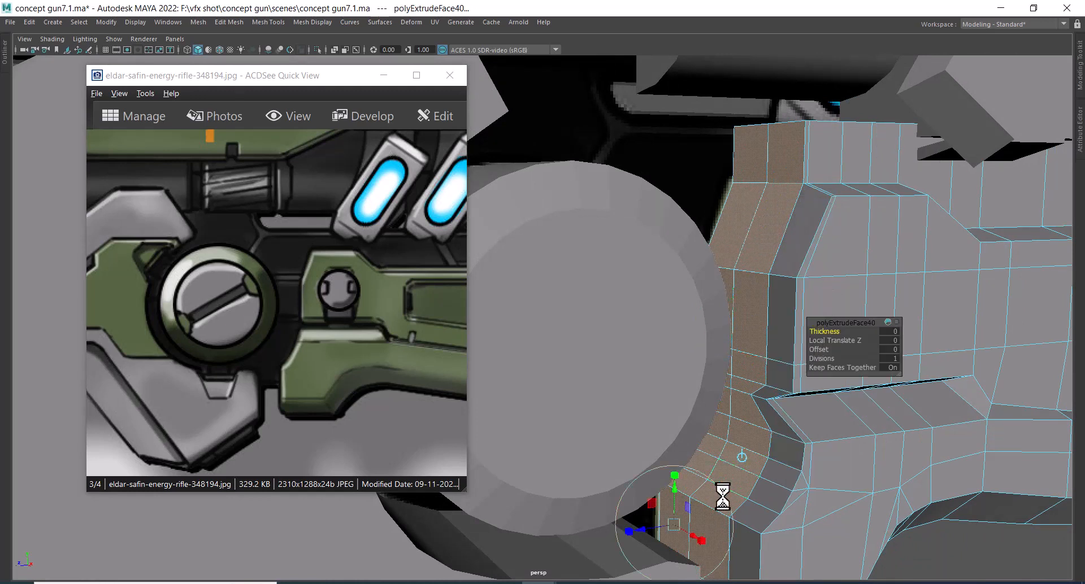
left_click_drag(720, 497, 686, 521, "alt")
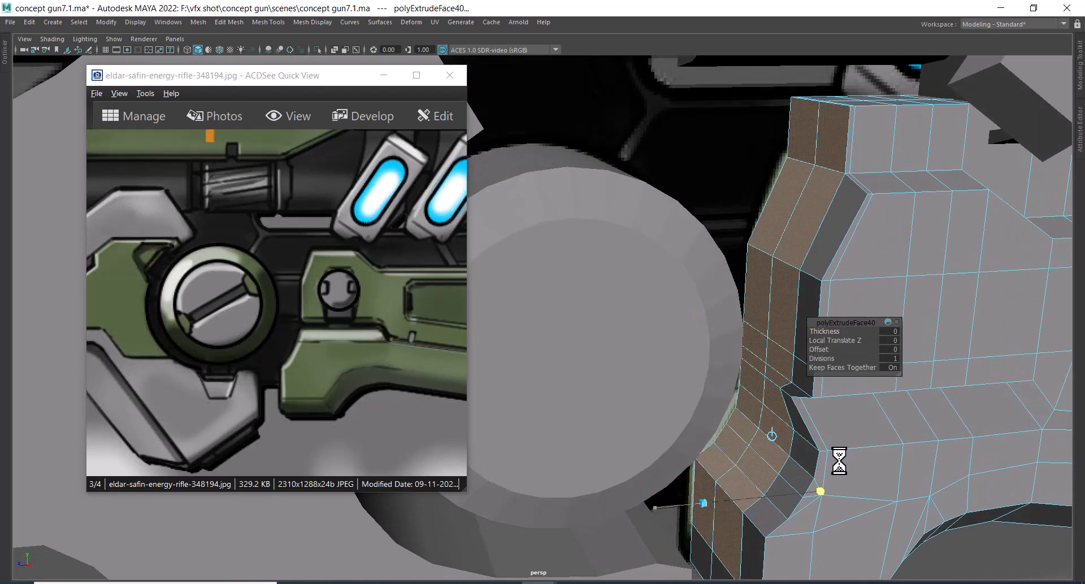
key("w")
left_click_drag(716, 344, 741, 334)
key("r")
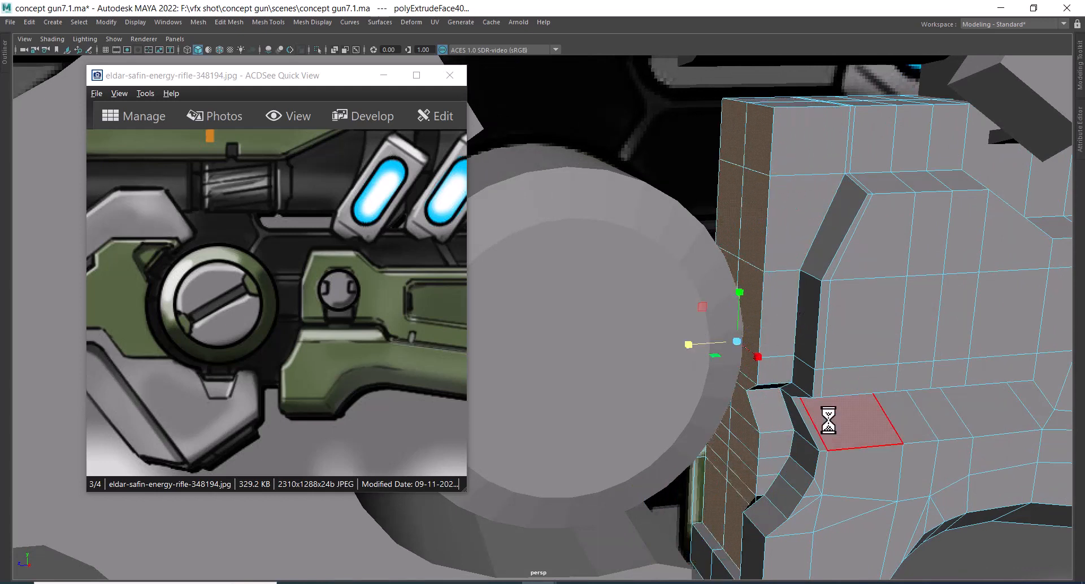
- In the side view, move the flattened front faces forward to just short of the large round screw's edge
key("space")
left_click(875, 343)
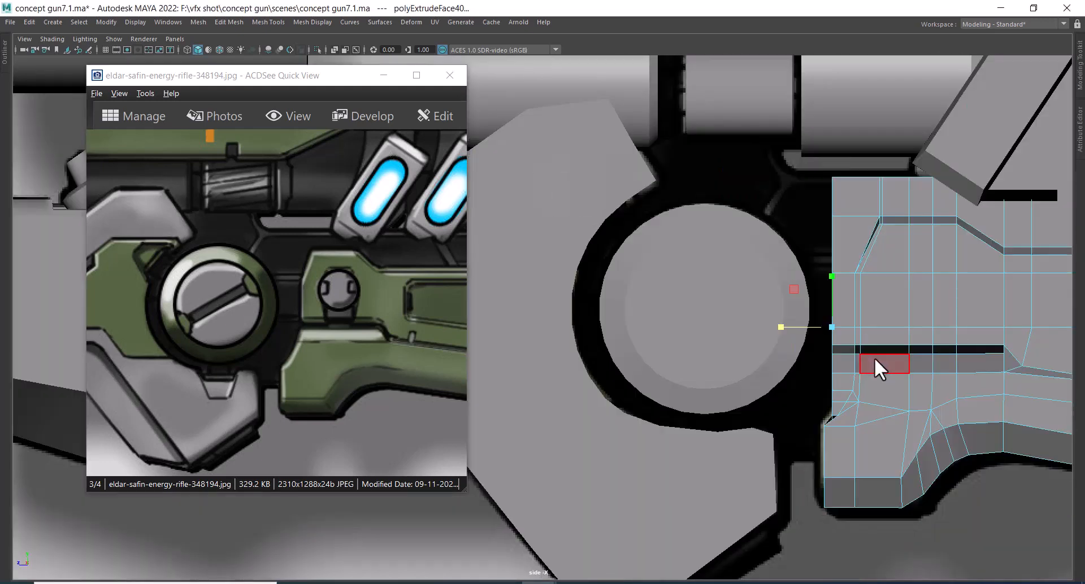
left_click_drag(819, 336, 795, 334)
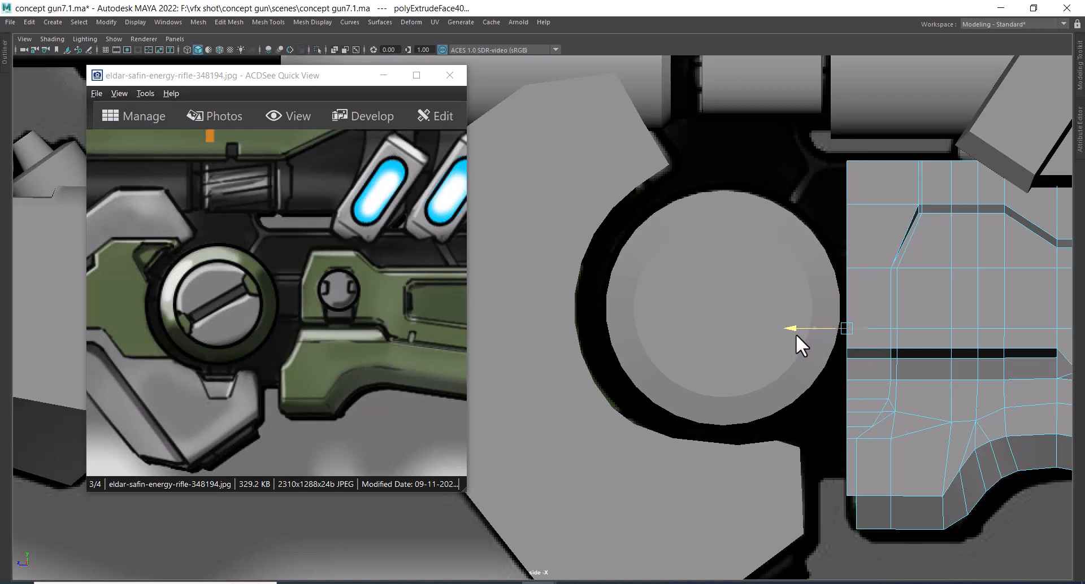
left_click_drag(795, 334, 801, 334)
key("space")
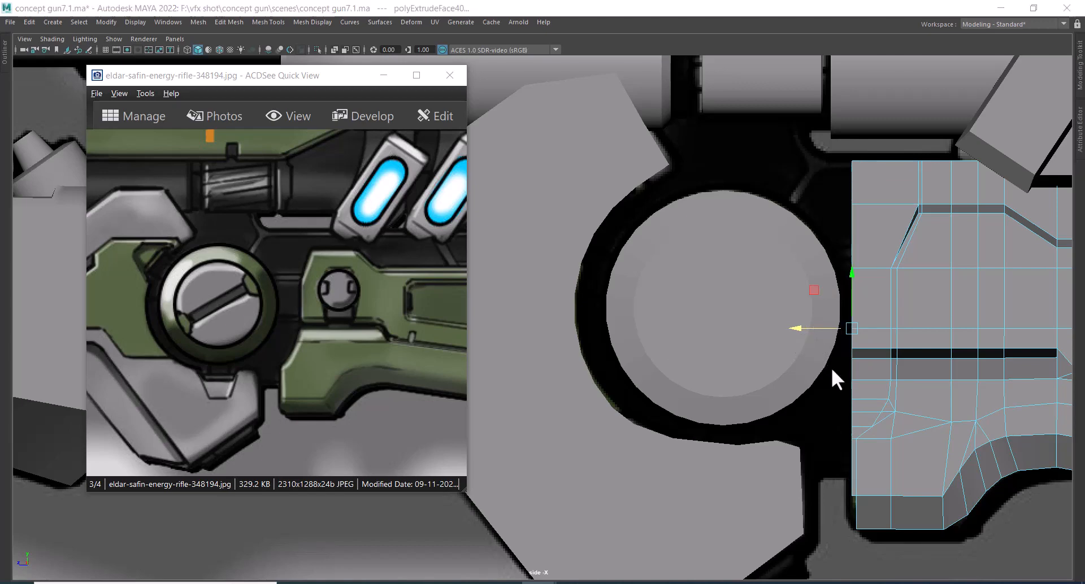
- Move the flattened front faces of the fore-grip forward until they reach past the far side of the large round screw
left_click_drag(831, 367, 914, 340)
key("space")
right_click_drag(891, 350, 726, 318, "alt")
left_click_drag(668, 323, 530, 338)
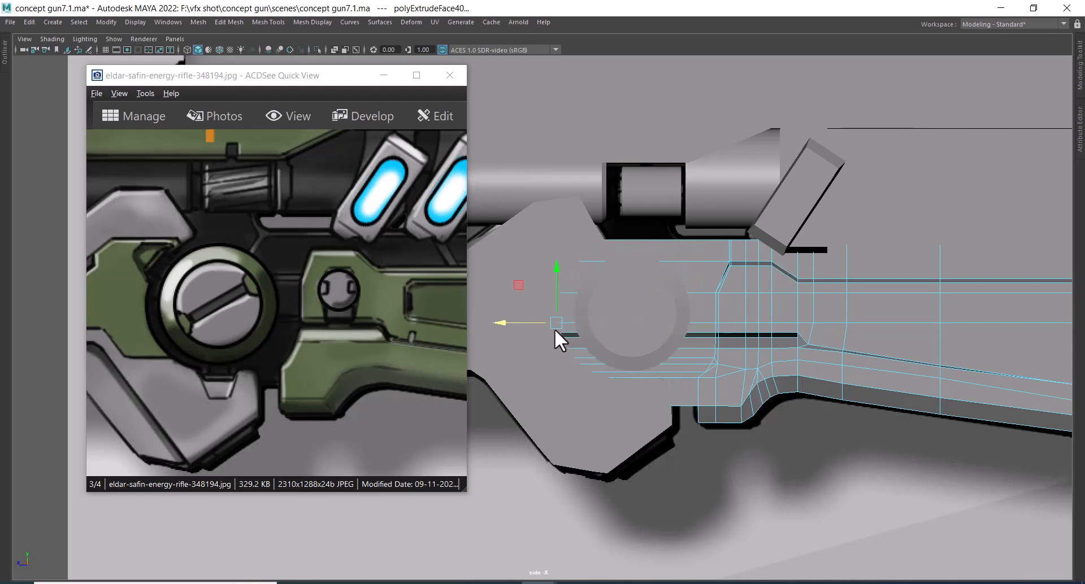
right_click_drag(554, 329, 605, 380, "alt")
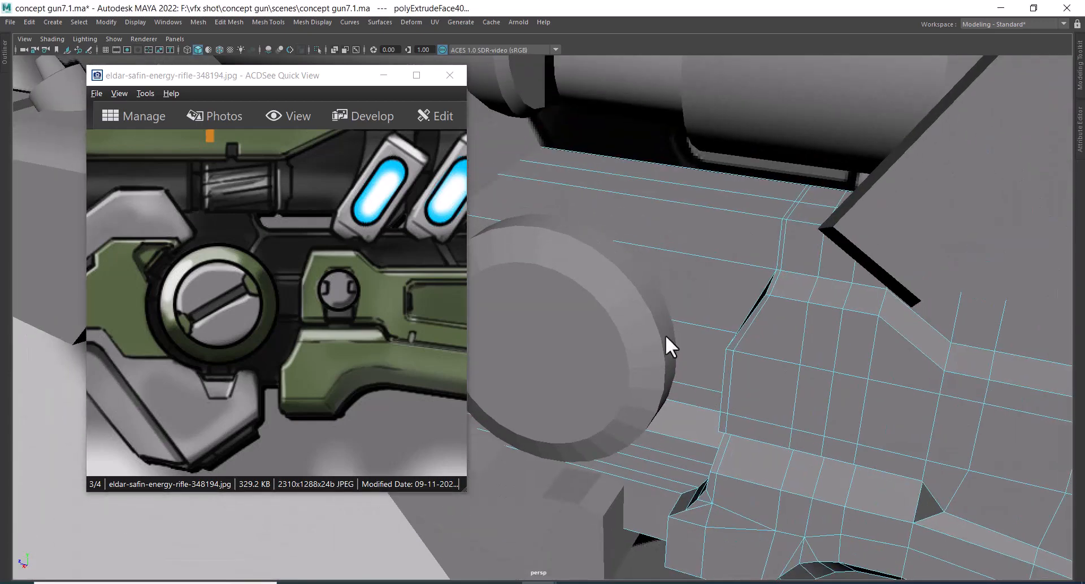
middle_click_drag(666, 335, 734, 300, "alt")
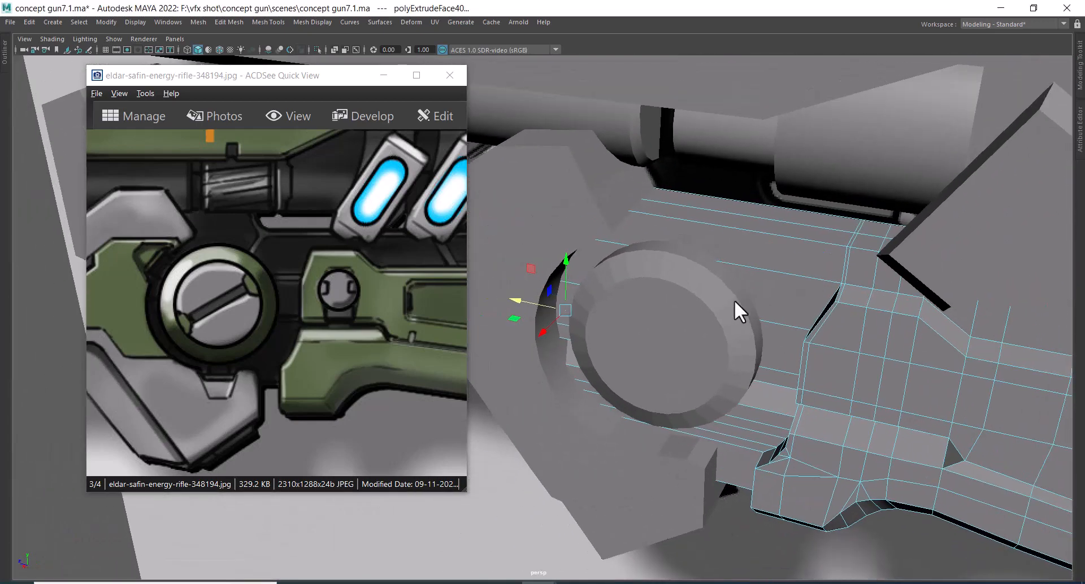
left_click_drag(734, 300, 736, 276, "alt")
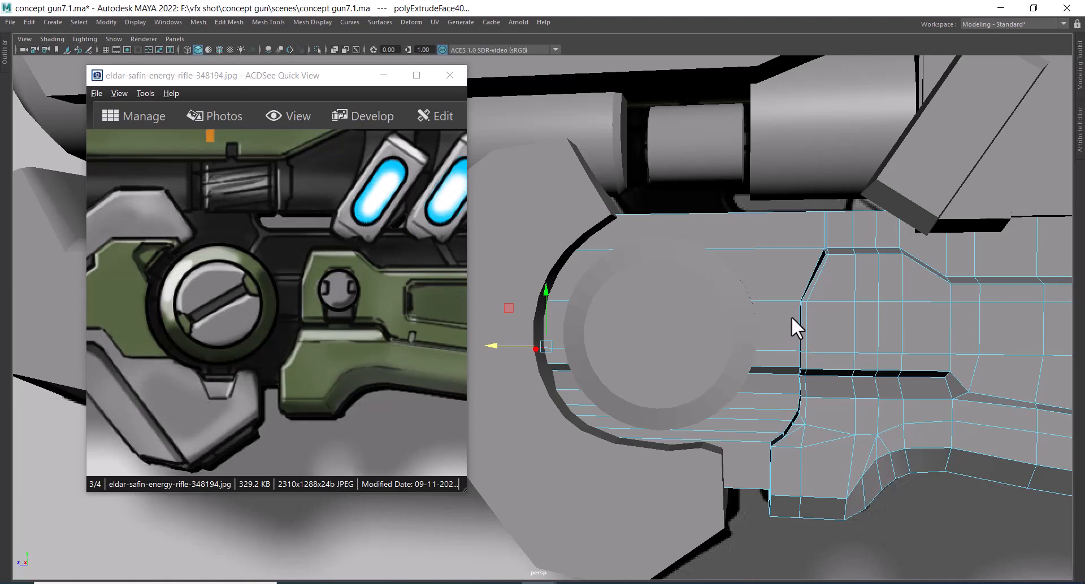
mouse_move(792, 319)
left_mouse_down("alt")
mouse_move(778, 342)
mouse_move(790, 331)
left_mouse_up("alt")
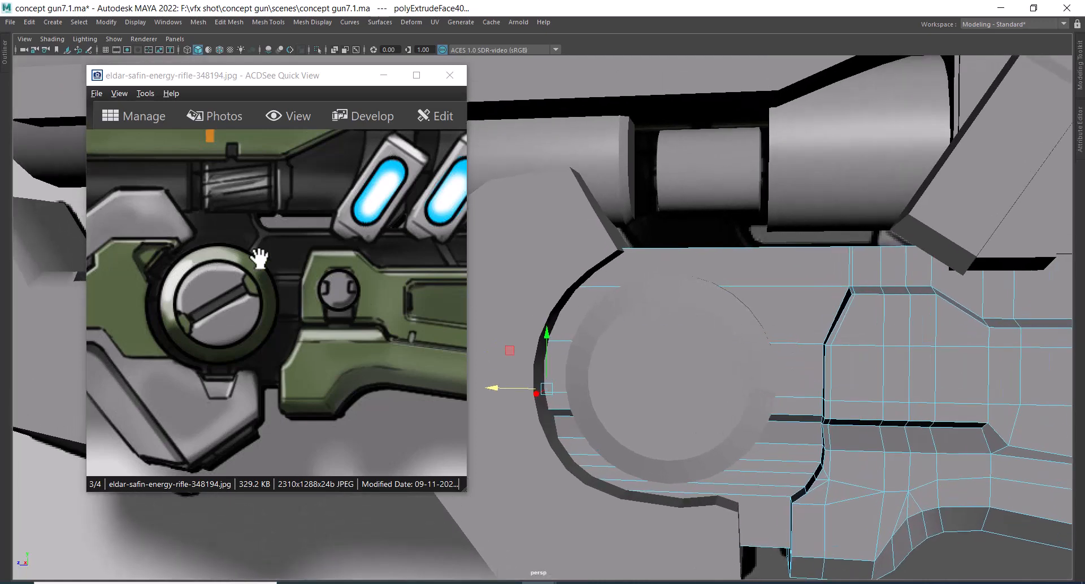
middle_click_drag(849, 317, 760, 320, "alt")
- Insert a vertical edge loop across the fore-grip's forward extension, near the rear side of the large round screw
key("space")
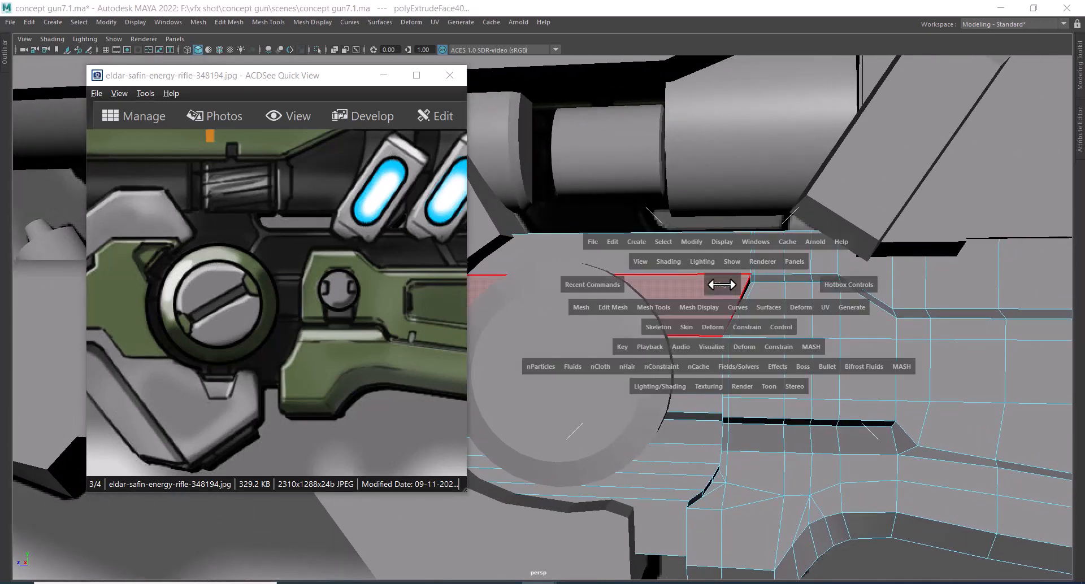
left_click_drag(722, 286, 805, 287)
middle_click_drag(718, 322, 973, 357, "alt")
middle_click_drag(772, 365, 667, 340, "alt")
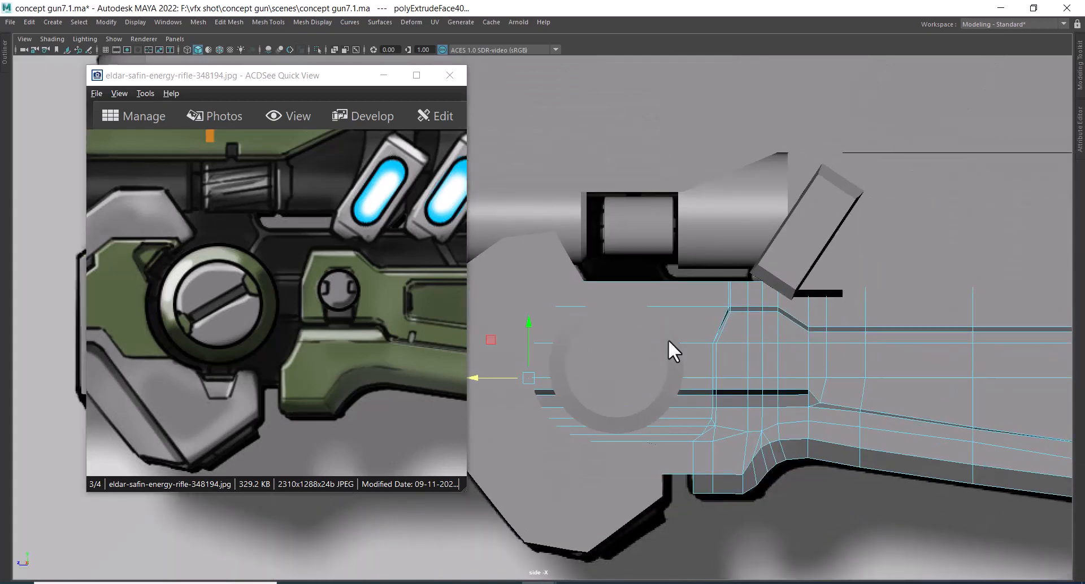
right_click_drag(668, 340, 714, 429, "alt")
key("4")
middle_click_drag(657, 324, 743, 365, "alt")
right_click_drag(785, 344, 850, 364, "alt")
middle_click_drag(850, 364, 808, 356, "alt")
left_click(836, 334)
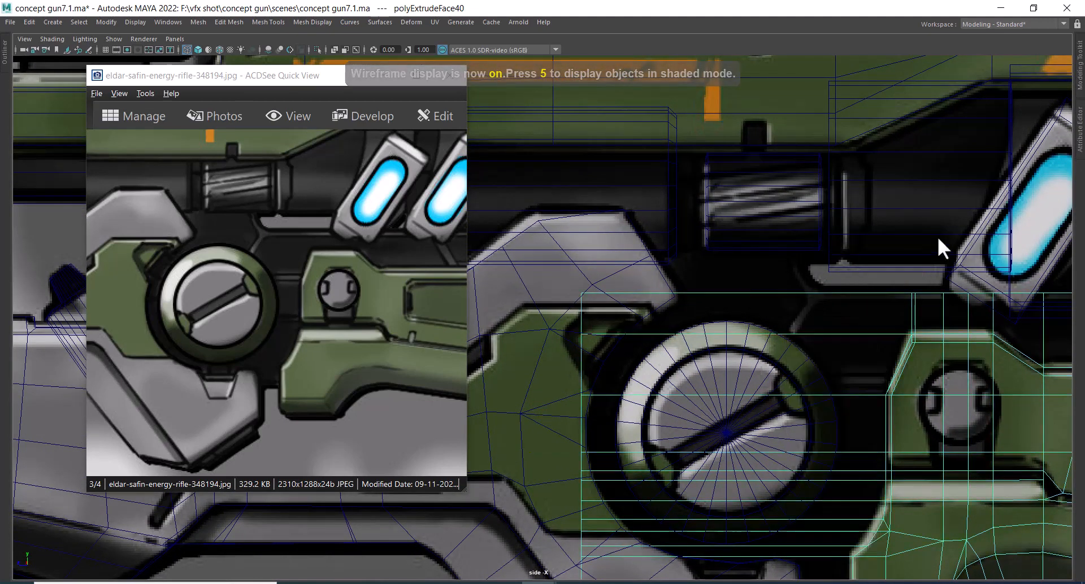
right_click_drag(840, 298, 769, 315, "shift")
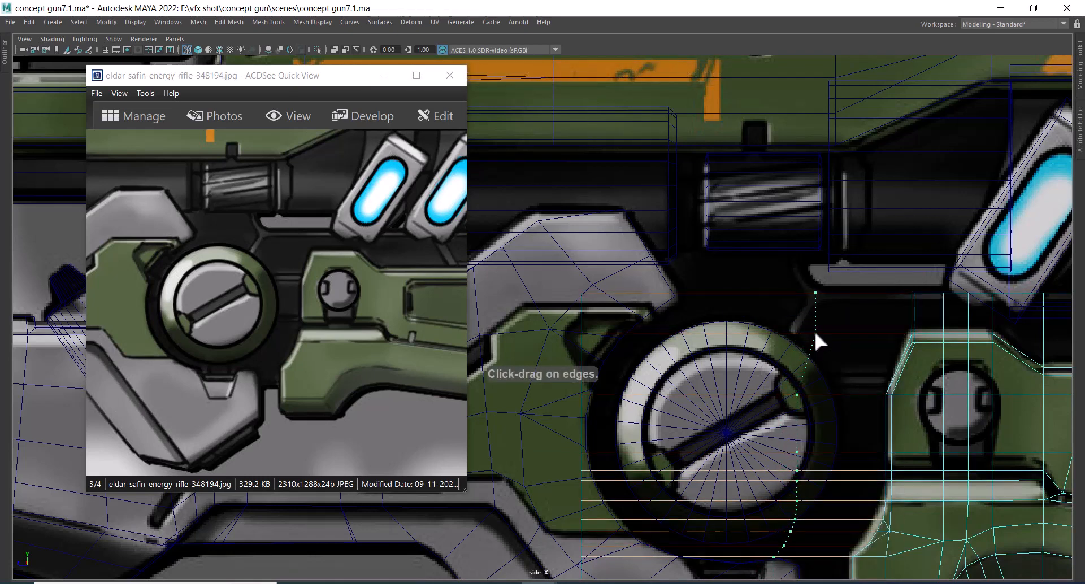
left_click(813, 329)
- Extrude the extension's top faces ahead of the new edge loop upward to the underside of the ribbed barrel section
right_click_drag(753, 293, 780, 402, "alt")
key("w")
right_click_drag(795, 286, 795, 324)
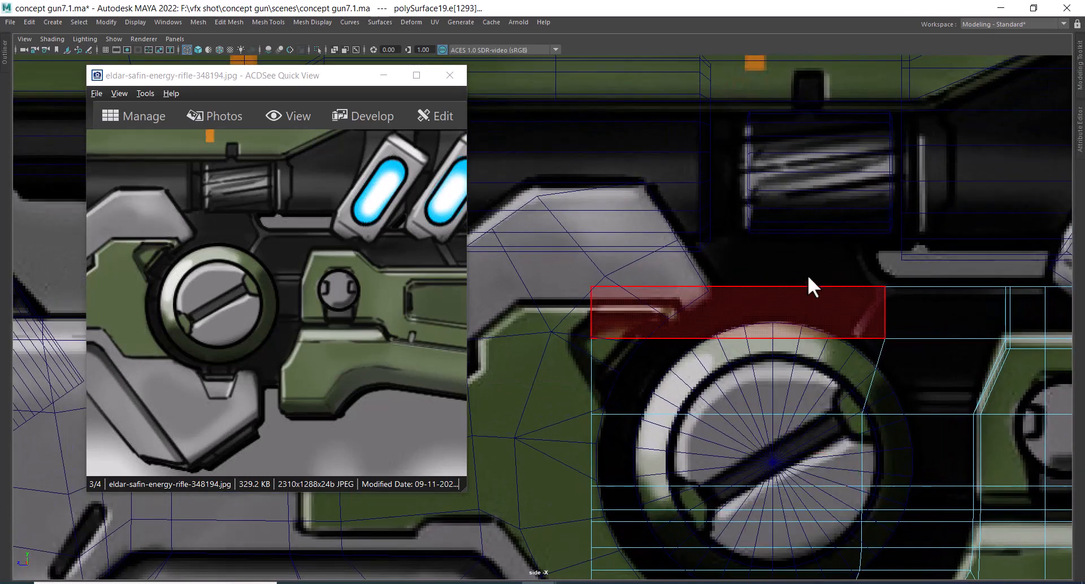
left_click_drag(808, 274, 757, 322)
left_click_drag(936, 313, 861, 332, "ctrl")
right_click_drag(794, 319, 806, 325, "alt")
middle_click_drag(805, 325, 720, 350, "alt")
left_click_drag(692, 257, 672, 189)
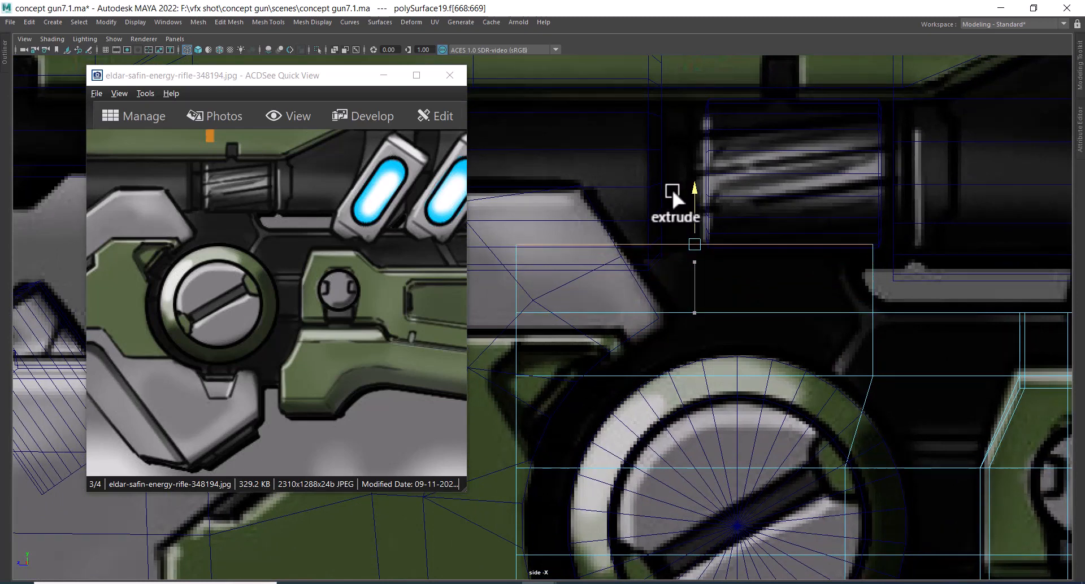
- Insert a horizontal edge loop halfway up the newly raised block above the large round screw
key("F10")
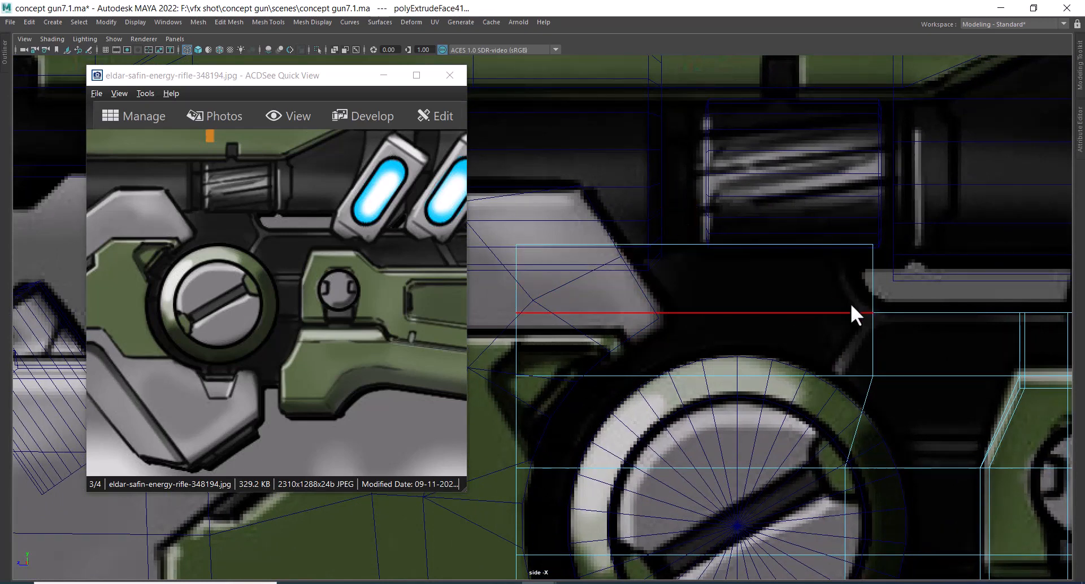
right_click_drag(838, 249, 921, 380, "shift")
scroll(858, 280, "up", 1)
middle_click_drag(896, 278, 780, 308, "alt")
- Move the upper rear vertices of the raised block slightly forward, leaving its base vertices in place
right_click_drag(780, 307, 494, 269)
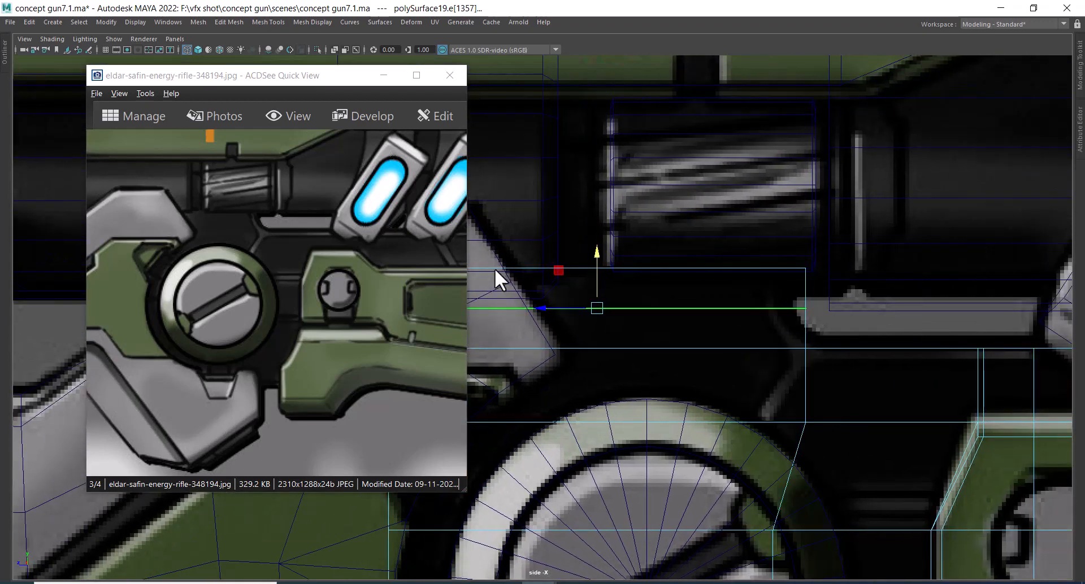
scroll(803, 303, "up", 1)
scroll(803, 304, "up", 1)
middle_click_drag(802, 304, 719, 298, "alt")
left_click_drag(814, 234, 738, 326)
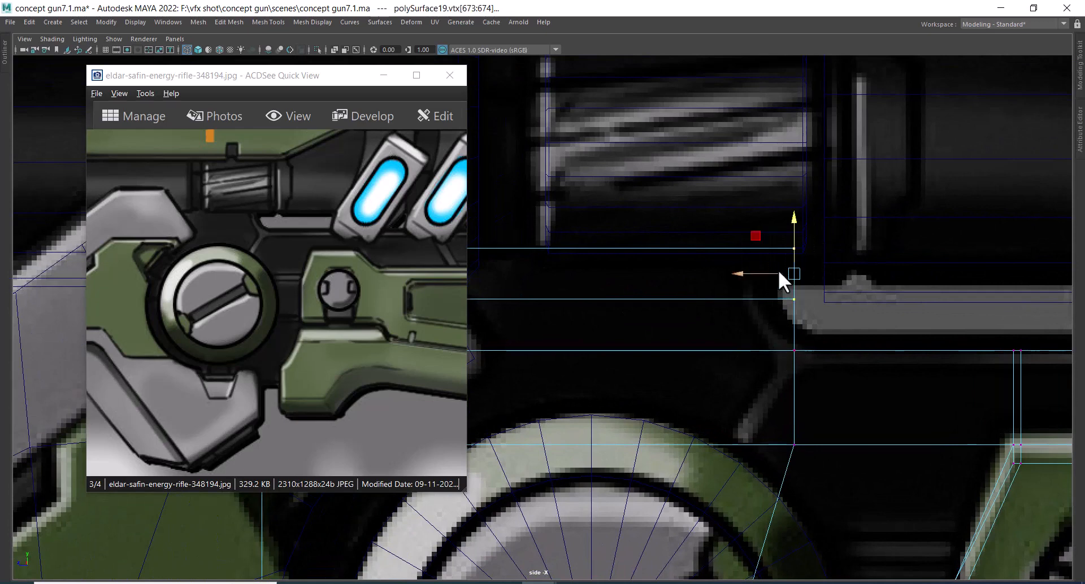
left_click_drag(754, 273, 736, 273)
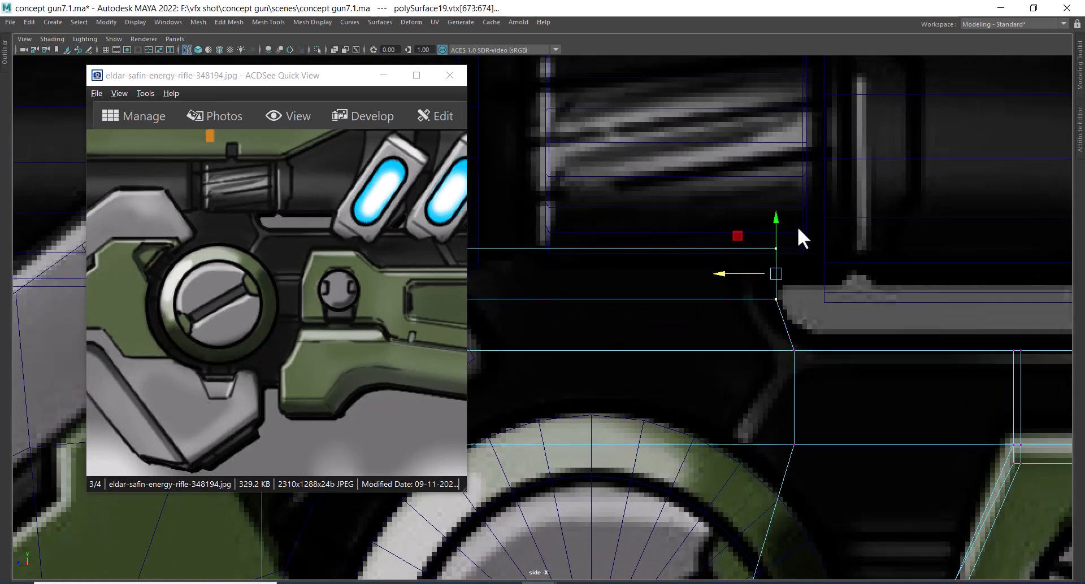
- Bevel the raised block's middle horizontal edge loop with 2 segments
left_click_drag(798, 225, 729, 246)
left_click(731, 299)
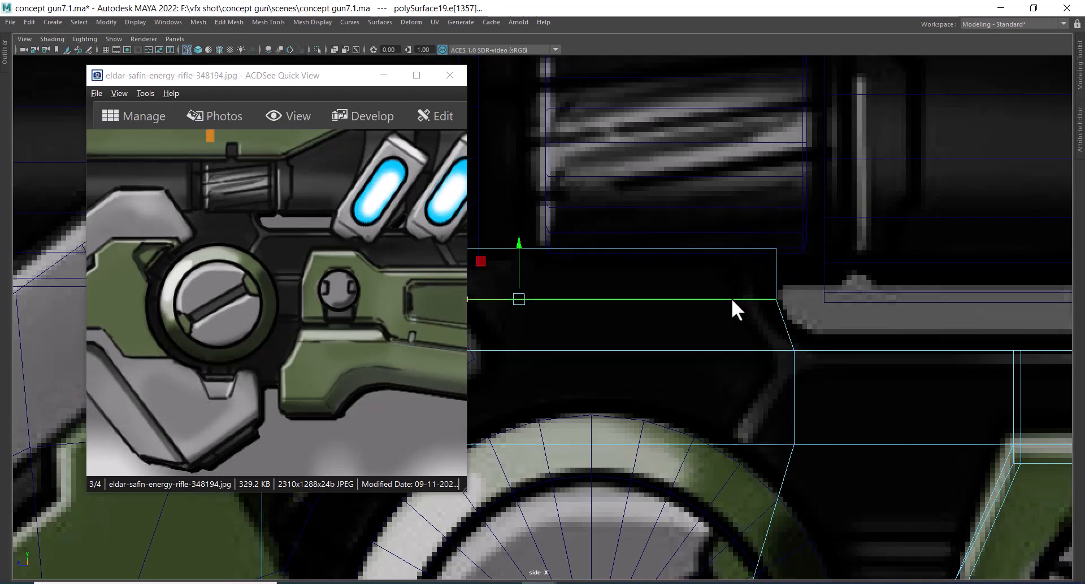
right_click_drag(718, 307, 771, 308, "shift")
left_click_drag(825, 342, 830, 342)
scroll(787, 382, "down", 8)
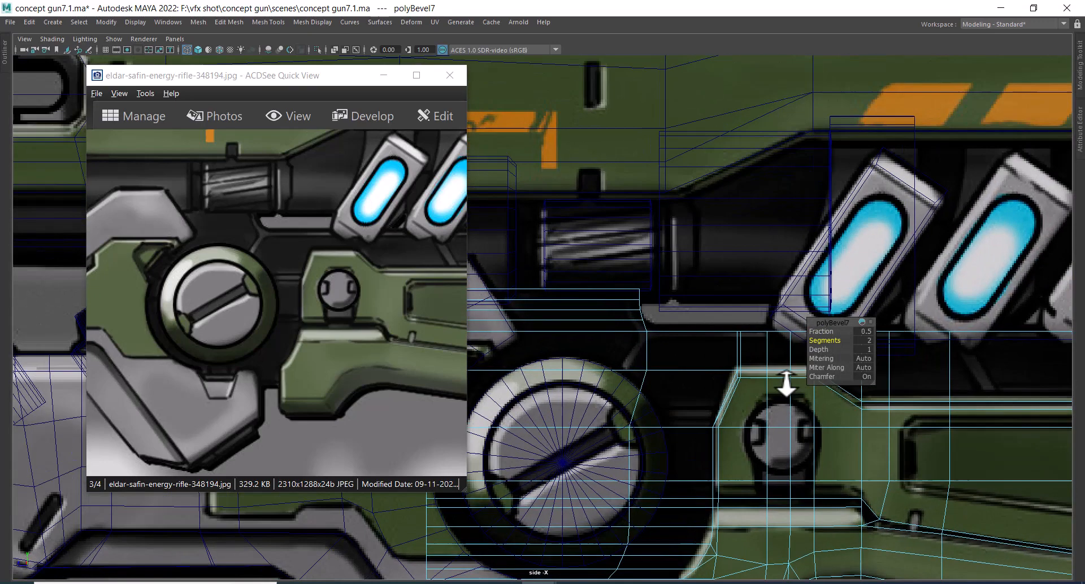
- Pull the raised block's rear-edge vertices forward by differing amounts to form a shallow inward curve
scroll(666, 276, "up", 7)
right_click_drag(710, 287, 525, 264)
scroll(710, 301, "up", 3)
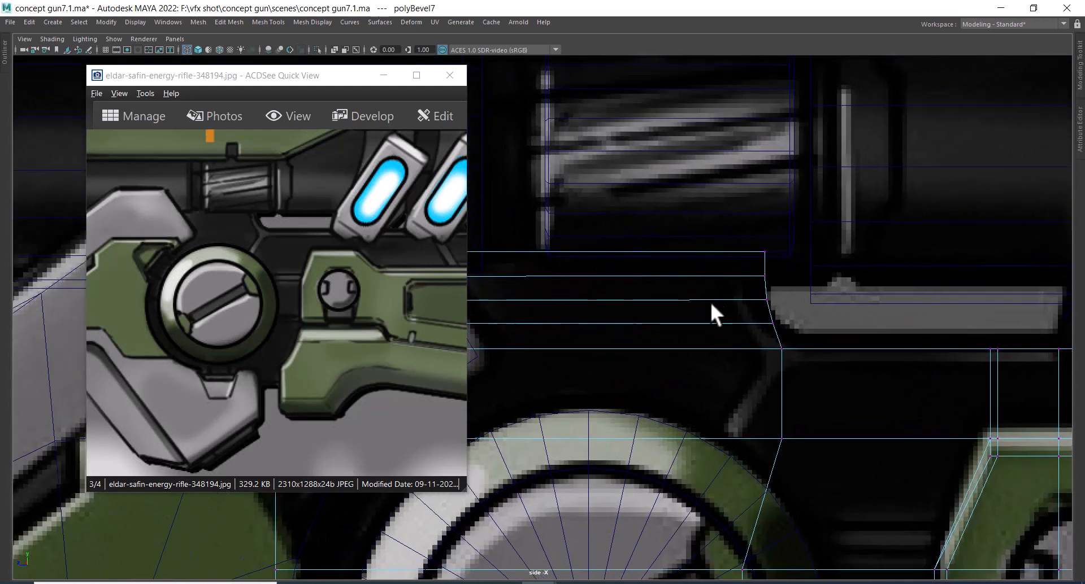
middle_click_drag(830, 292, 713, 285, "alt")
left_click_drag(722, 210, 650, 328)
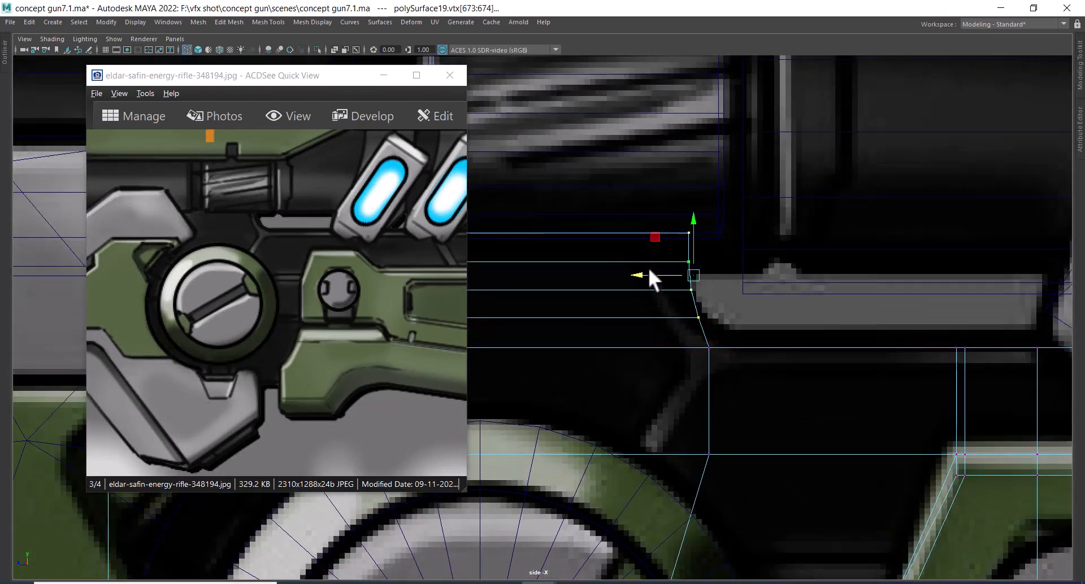
left_click(713, 220)
left_click_drag(713, 221, 668, 326)
mouse_move(646, 275)
left_mouse_down()
mouse_move(629, 289)
mouse_move(628, 263)
left_mouse_up()
left_click_drag(703, 274, 629, 259)
left_click_drag(684, 312, 683, 313)
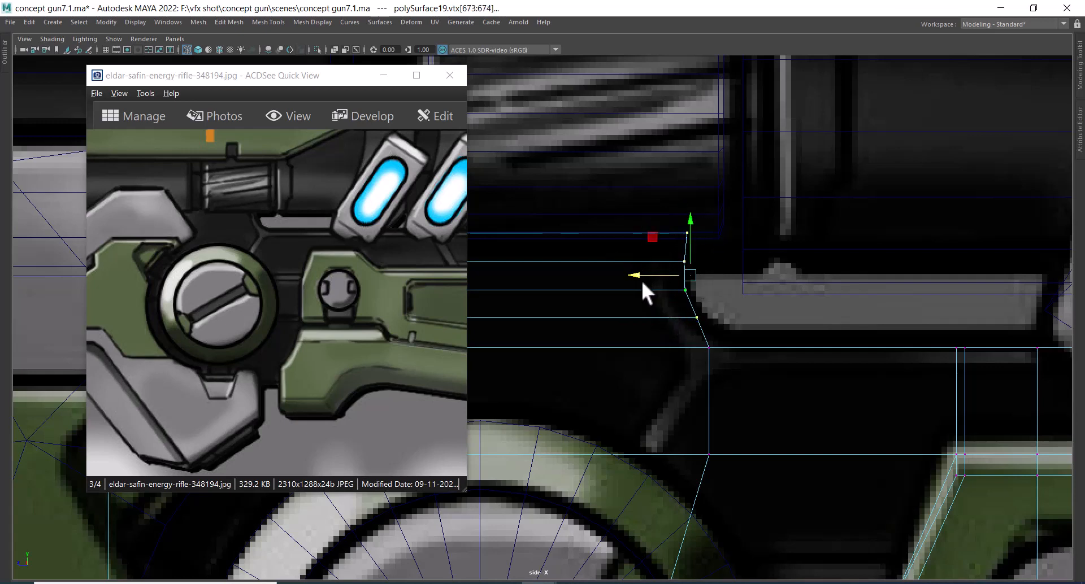
- Shift the whole curved rear edge forward, clear of the grey bar, and adjust its middle and top vertices
left_click_drag(642, 277, 622, 279)
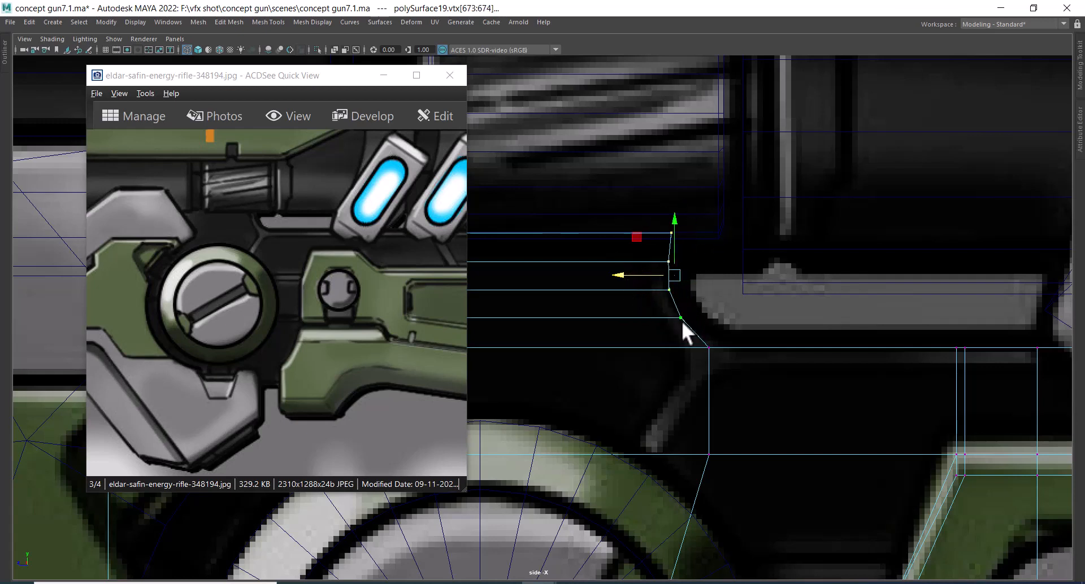
left_click_drag(693, 283, 654, 300)
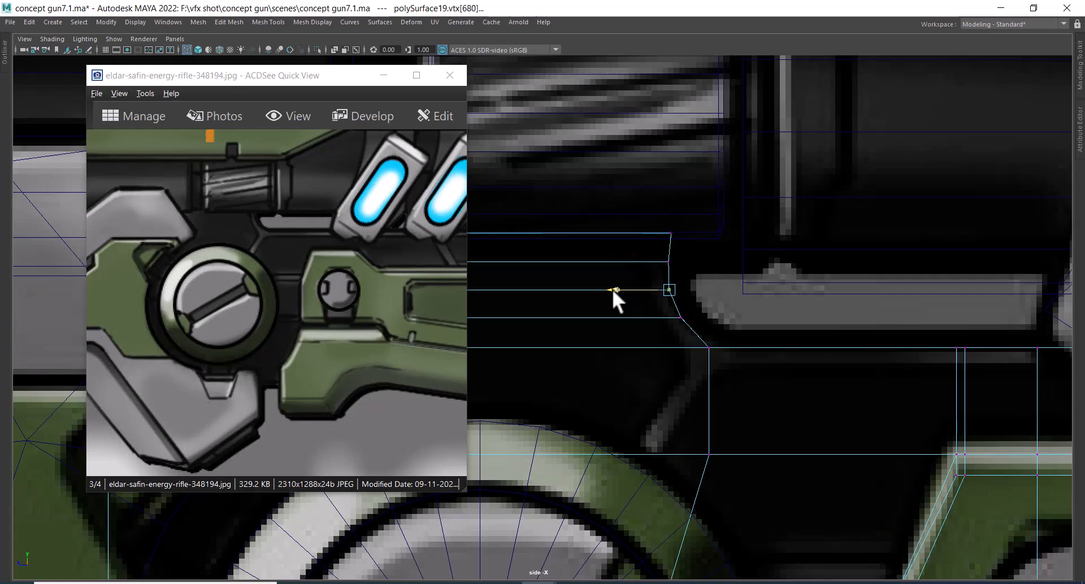
left_click_drag(678, 255, 649, 245)
scroll(746, 360, "down", 9)
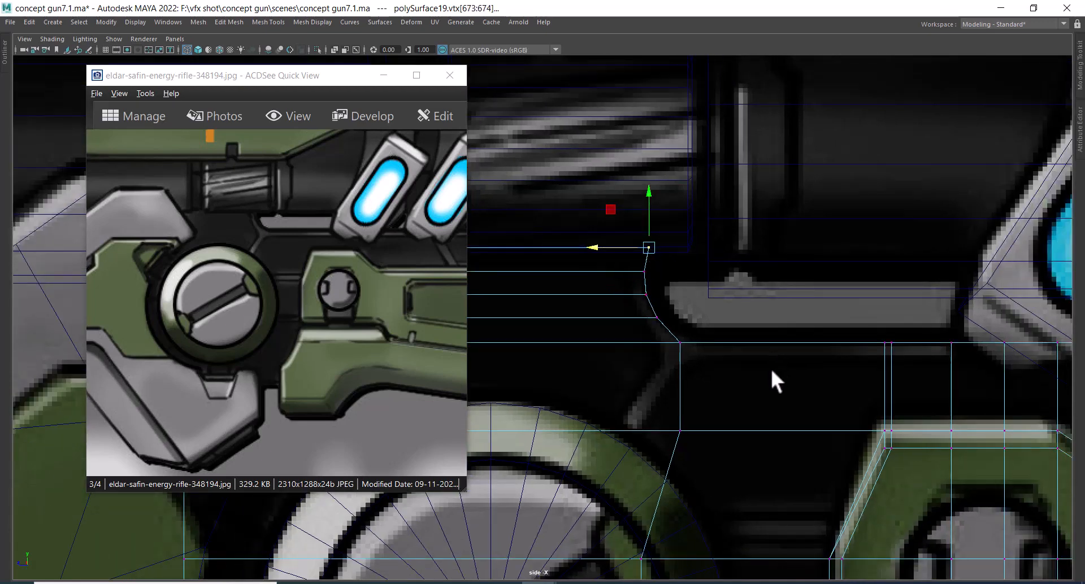
- In the perspective view, select the whole fore-grip mesh, hide all other objects and show it shaded
middle_click_drag(684, 360, 717, 348, "alt")
scroll(700, 353, "up", 1)
middle_click_drag(649, 371, 711, 326, "alt")
scroll(710, 317, "up", 2)
key("space")
left_click_drag(722, 325, 643, 294)
middle_click_drag(643, 293, 718, 320, "alt")
scroll(719, 319, "up", 1)
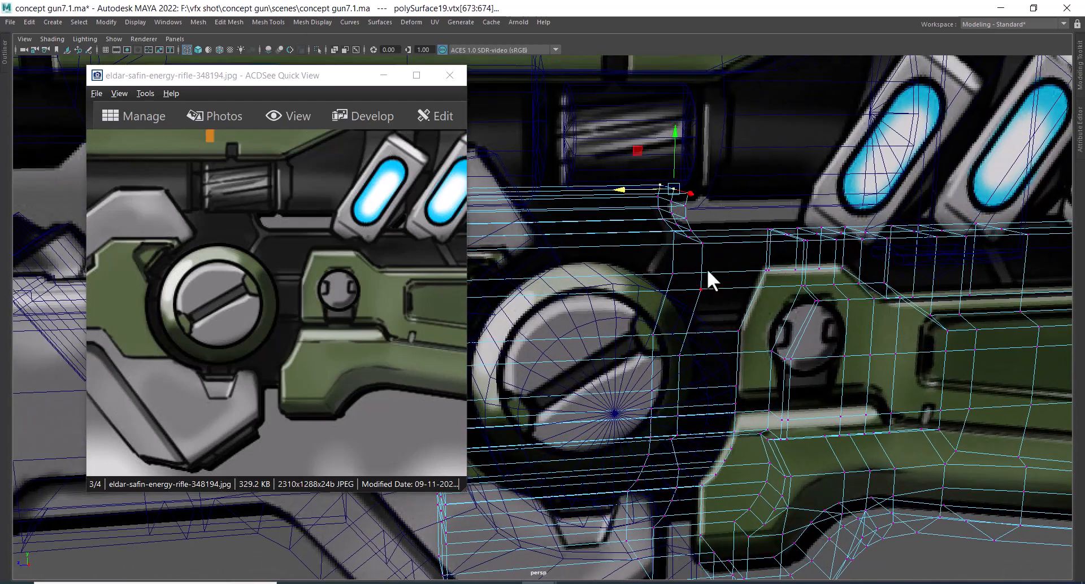
right_click_drag(707, 269, 716, 244)
key("F8")
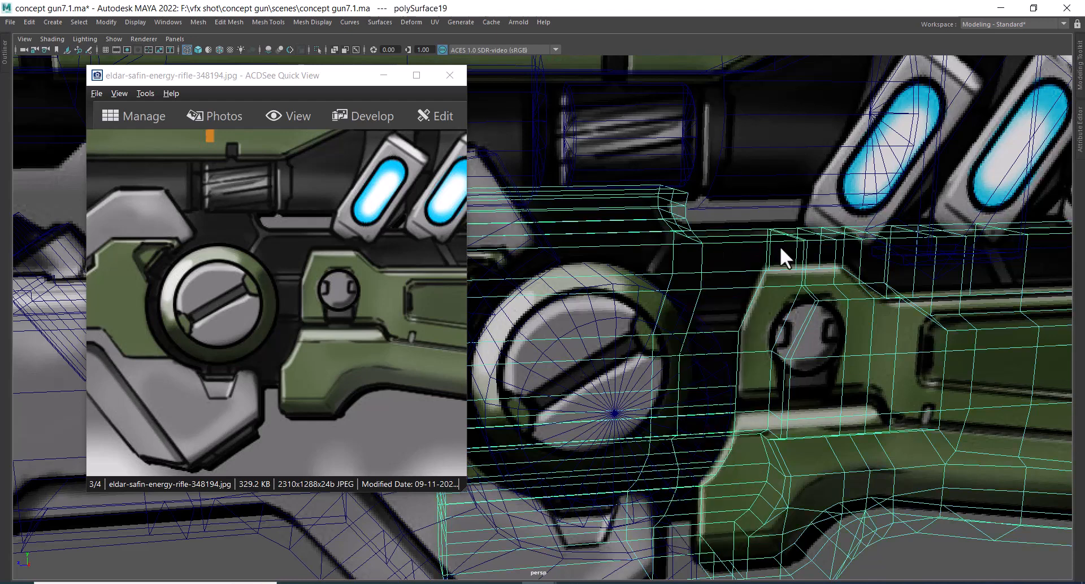
key("alt+h")
key("5")
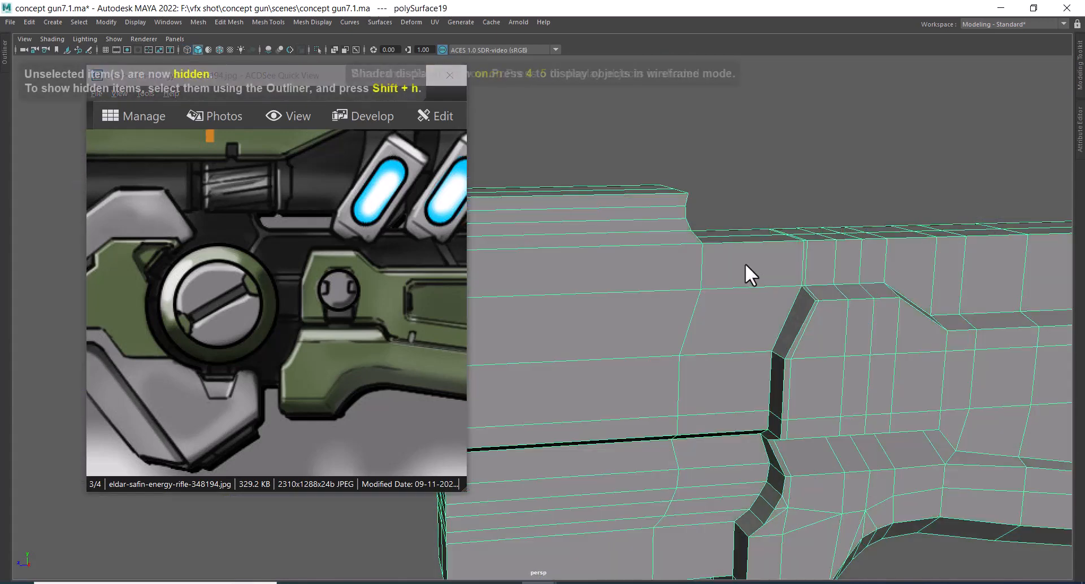
- Merge the three stacked vertices on the near front corner of the raised block into one at their centre
left_click_drag(667, 290, 781, 313, "alt")
right_click_drag(781, 313, 445, 252)
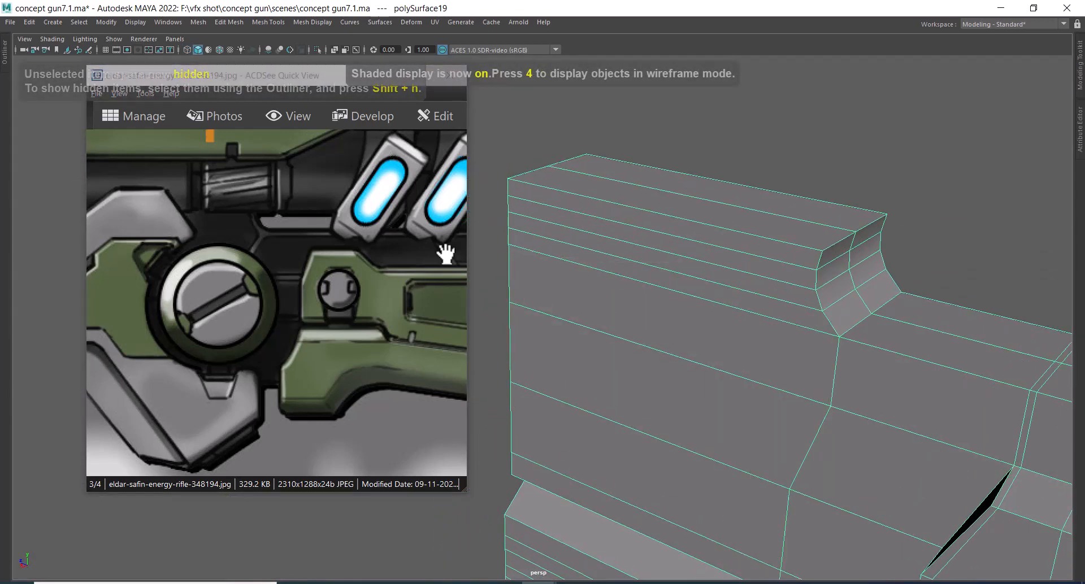
mouse_move(785, 299)
left_mouse_down("alt")
mouse_move(761, 248)
mouse_move(787, 283)
left_mouse_up("alt")
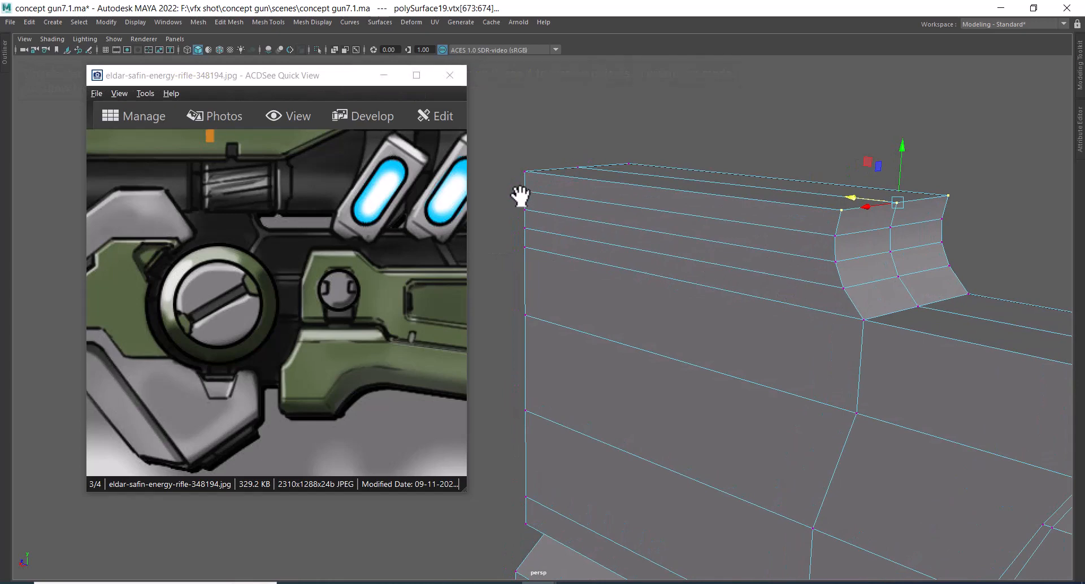
left_click_drag(516, 184, 541, 242)
right_click_drag(561, 218, 564, 78, "shift")
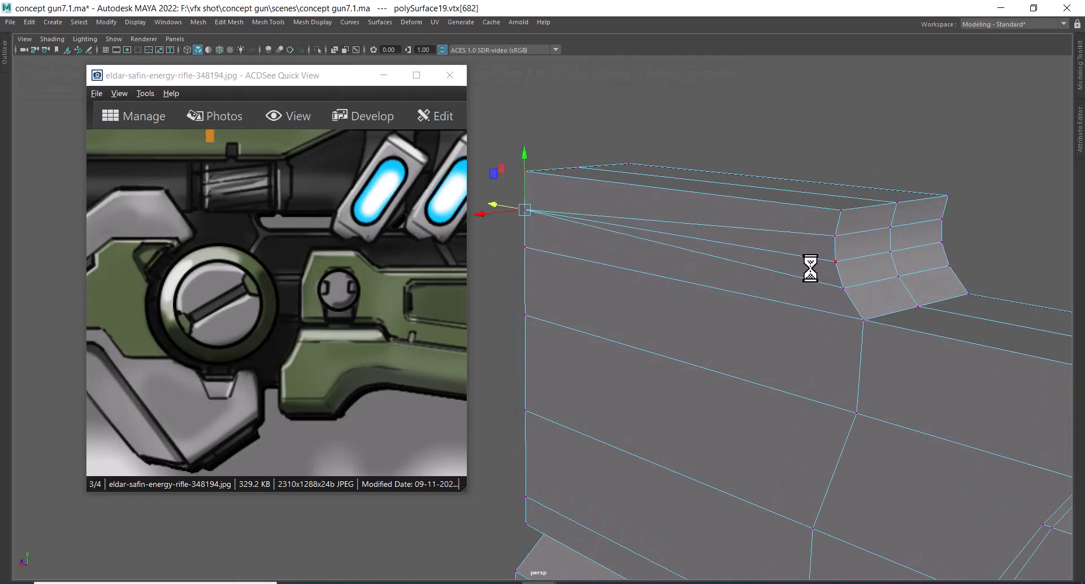
- Merge the three matching vertices on the opposite front corner of the raised block into one at their centre
left_click_drag(810, 267, 710, 276, "alt")
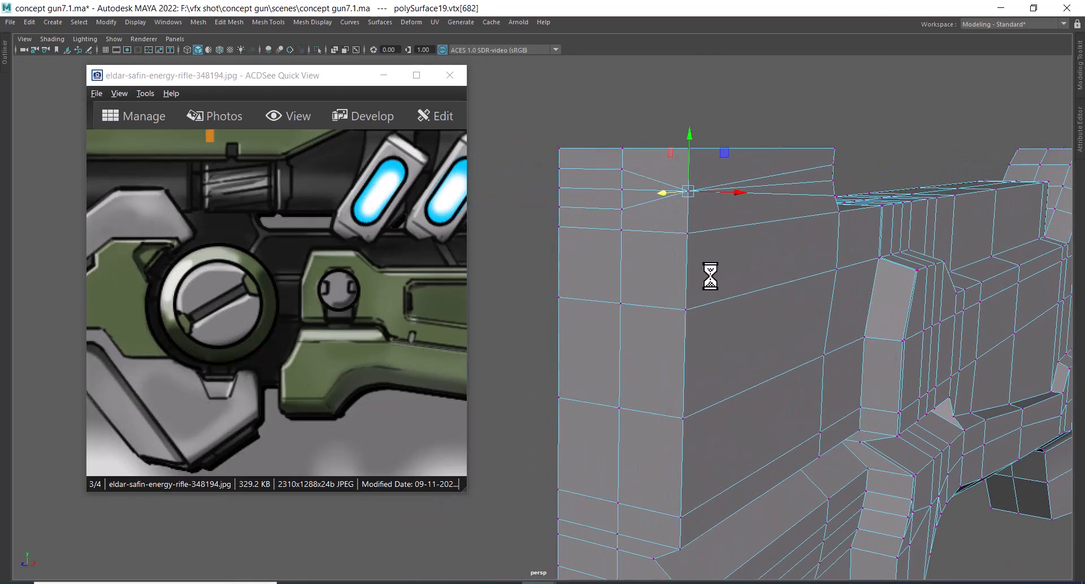
left_click_drag(654, 209, 617, 200, "alt")
left_click_drag(558, 164, 572, 216)
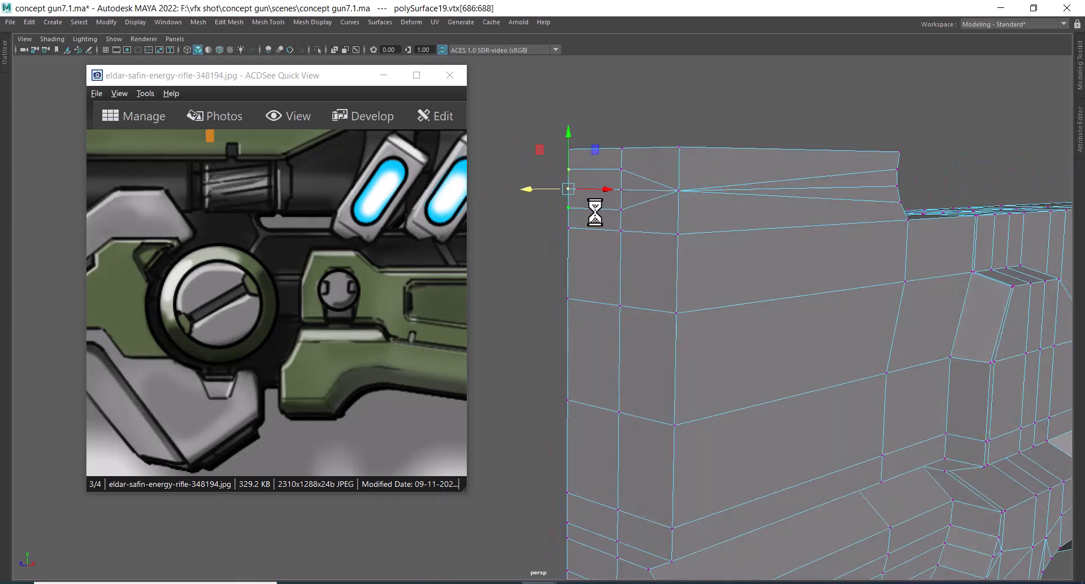
right_click_drag(595, 212, 594, 98, "shift")
left_click_drag(629, 177, 603, 178, "alt")
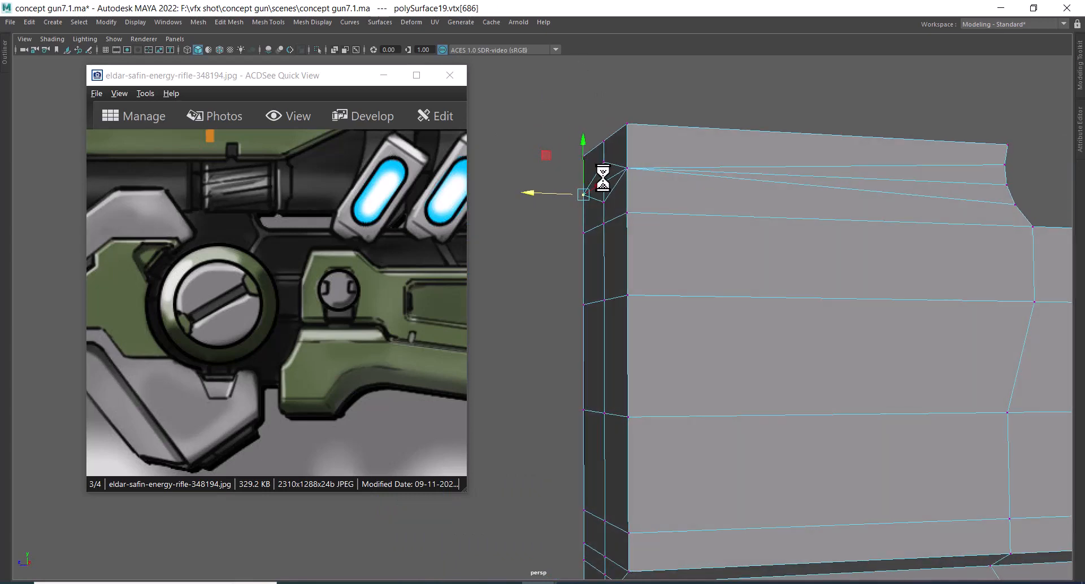
- Merge the three vertices on the centre line of the block's front face into one, using wireframe display to select them
key("4")
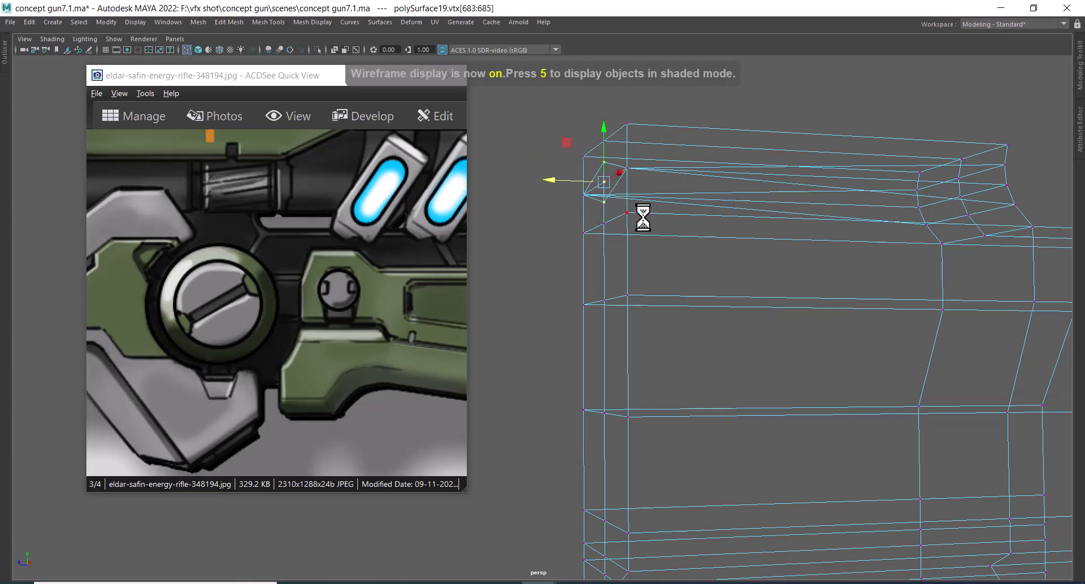
left_click_drag(641, 219, 611, 116)
right_click_drag(610, 116, 602, 78, "shift")
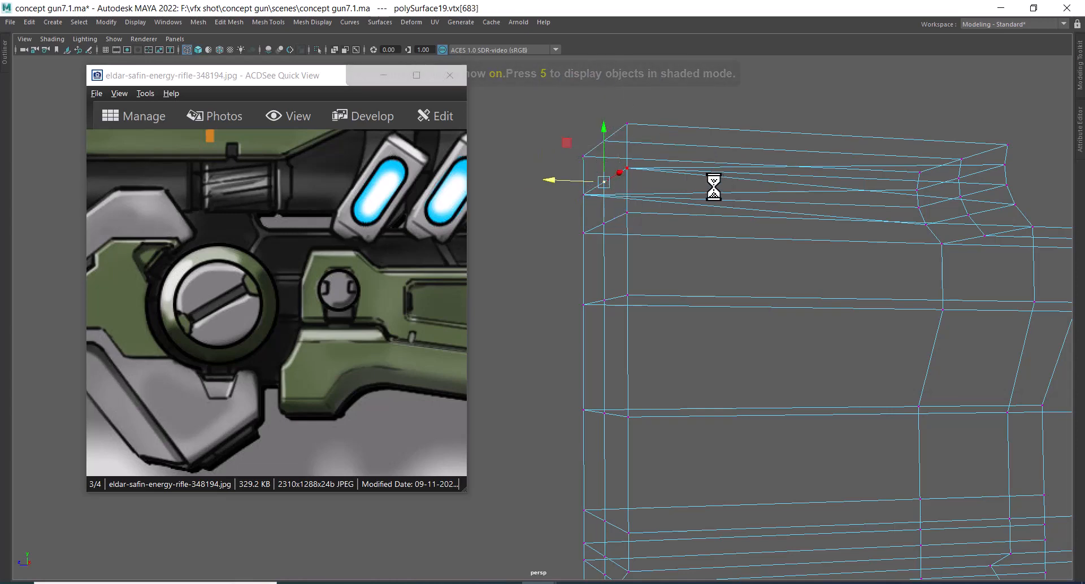
key("5")
left_click_drag(784, 220, 680, 202, "alt")
right_click_drag(681, 201, 687, 237, "alt")
middle_click_drag(687, 237, 789, 238, "alt")
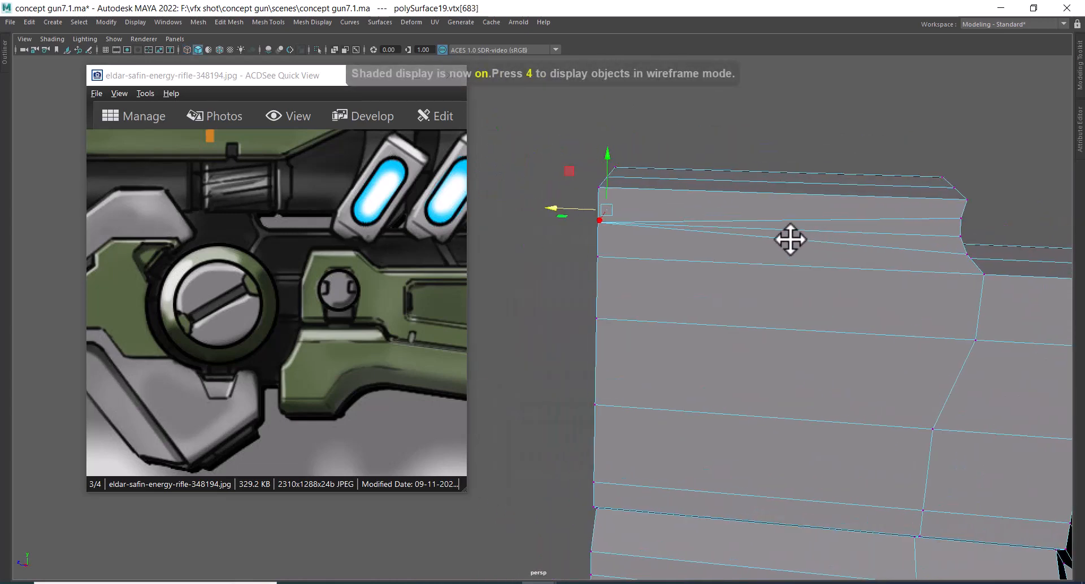
- Inspect the merged front corner and the stepped profile of the raised block from several angles in the perspective view
left_click_drag(789, 237, 646, 198, "alt")
right_click_drag(646, 198, 683, 247, "alt")
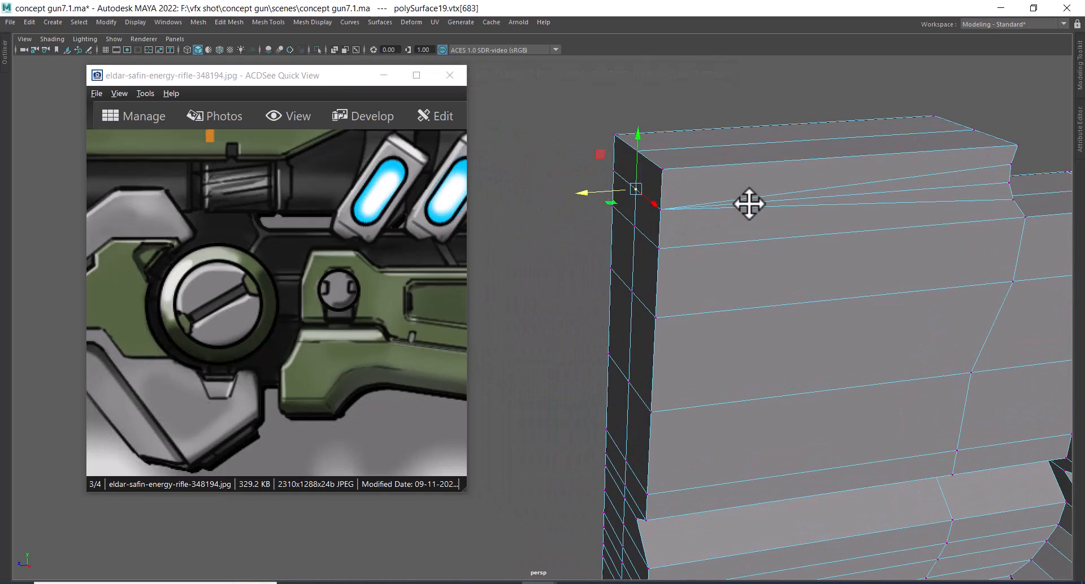
middle_click_drag(835, 207, 728, 190, "alt")
left_click_drag(728, 191, 478, 213, "alt")
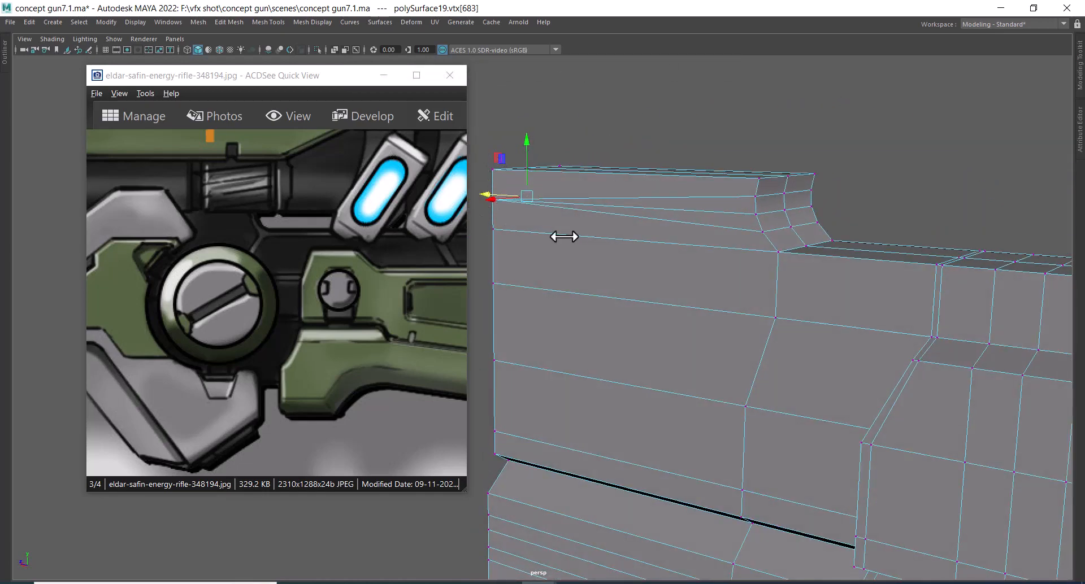
left_click_drag(563, 237, 762, 313, "alt")
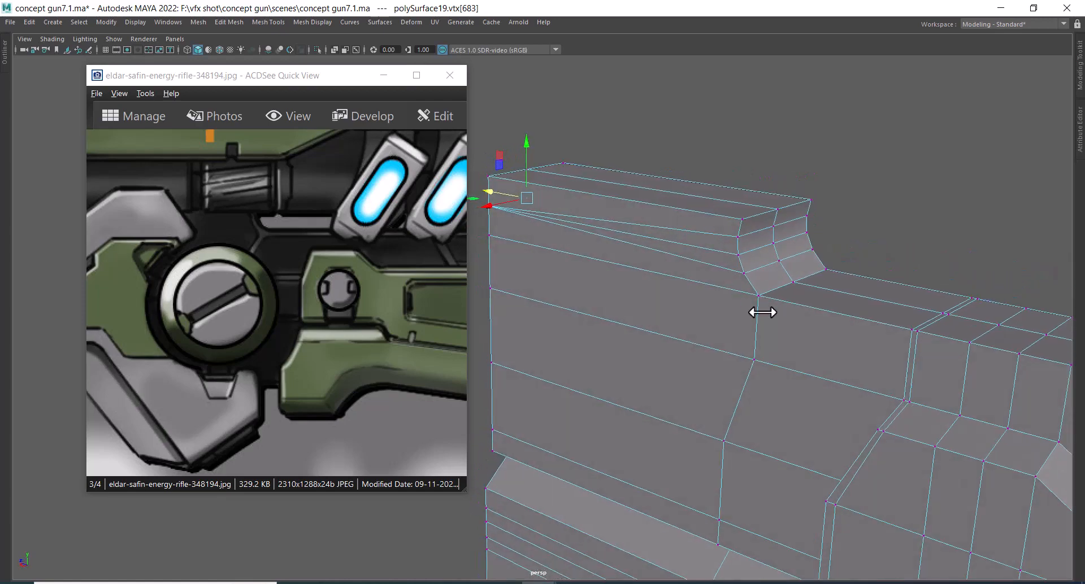
right_click_drag(762, 313, 729, 314, "alt")
middle_click_drag(729, 314, 712, 212, "alt")
- Show the mesh in the side view as wireframe and bring back all hidden objects and the reference image
key("space")
left_click_drag(710, 257, 792, 246)
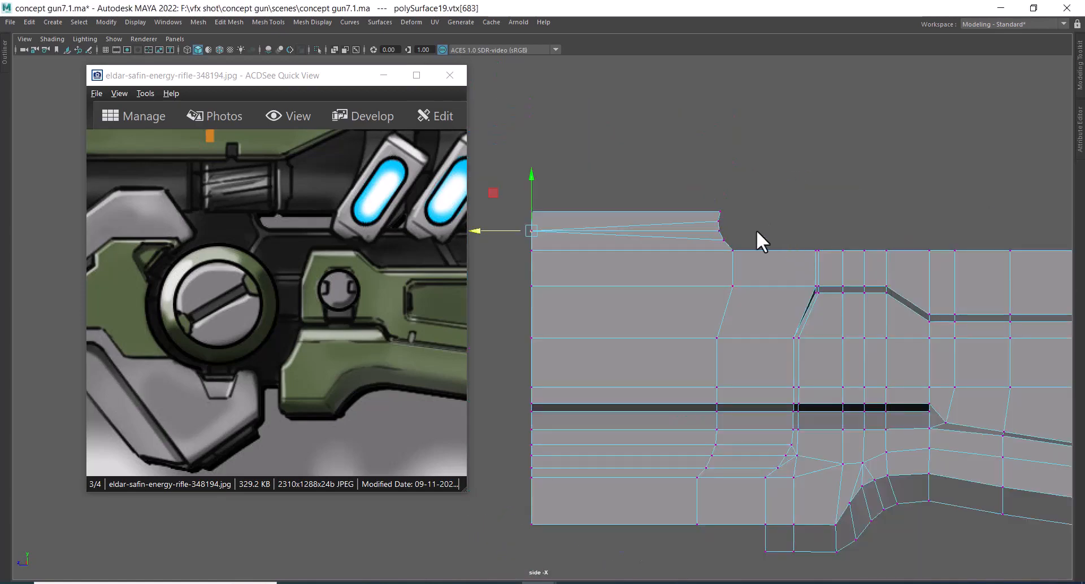
scroll(748, 310, "up", 2)
key("4")
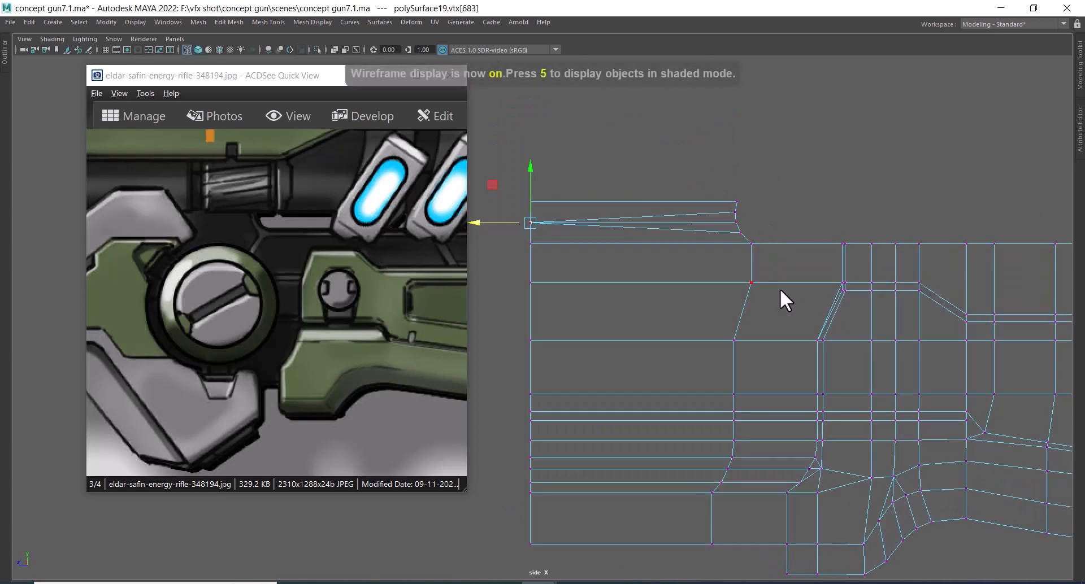
key("ctrl+1")
right_click_drag(723, 270, 771, 291, "alt")
middle_click_drag(770, 291, 670, 281, "alt")
right_click_drag(670, 282, 723, 287, "alt")
middle_click_drag(752, 272, 621, 268, "alt")
mouse_move(864, 283)
middle_mouse_down("alt")
mouse_move(806, 283)
mouse_move(863, 287)
middle_mouse_up("alt")
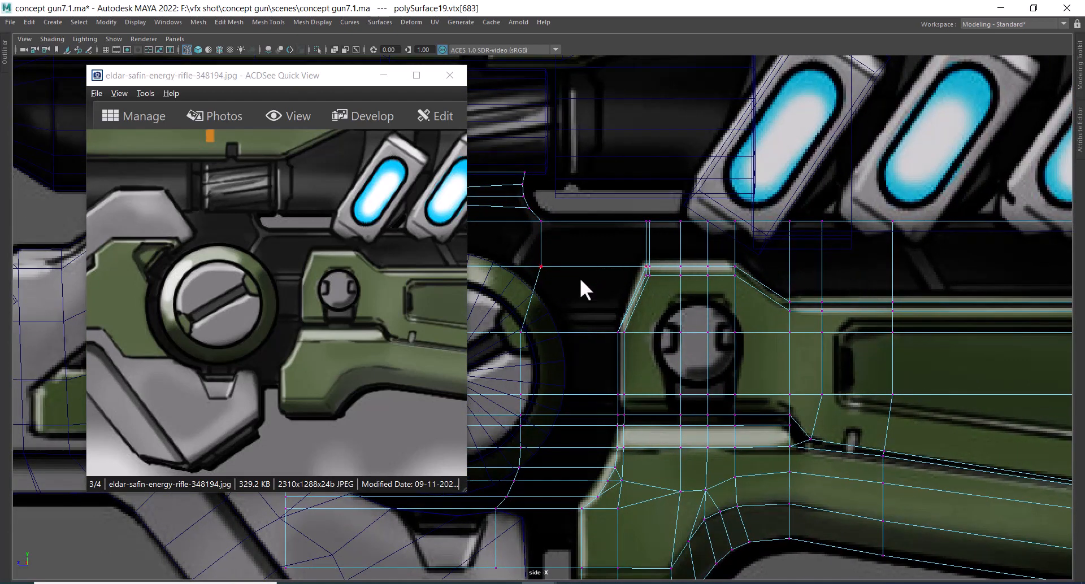
- Shift the upper vertices of the edge column beside the round screw toward the screw and the vertices below them out to its rim
left_click(551, 261)
right_click_drag(551, 261, 595, 299, "alt")
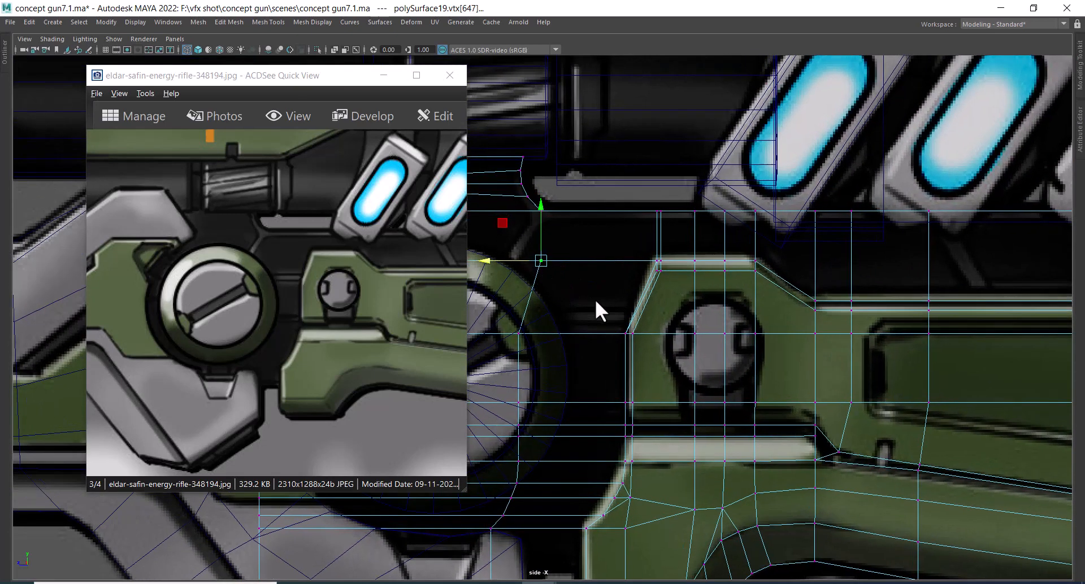
key("Down")
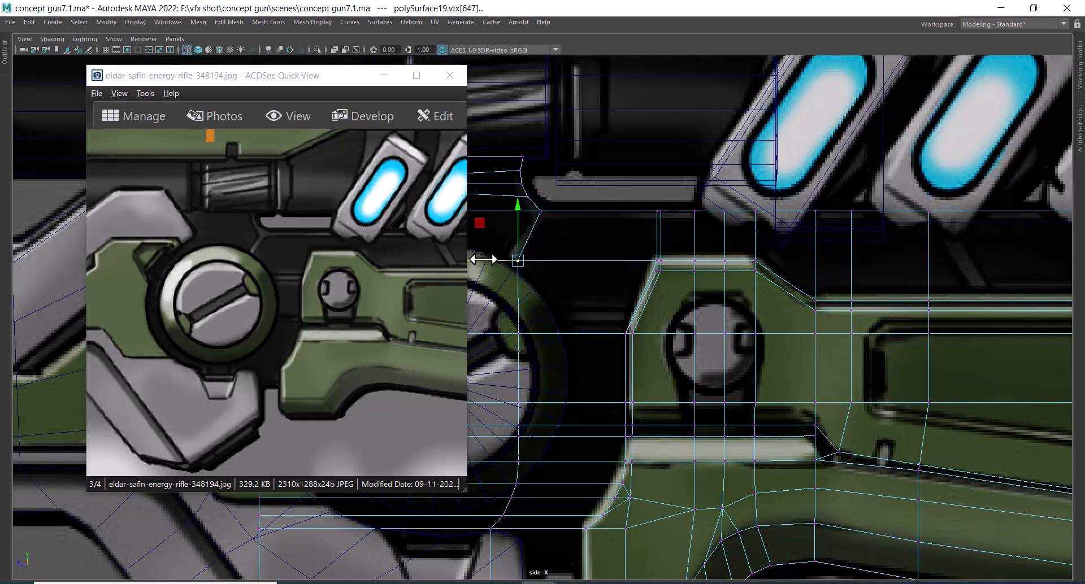
right_click_drag(477, 255, 571, 346, "alt")
middle_click_drag(511, 336, 690, 333, "alt")
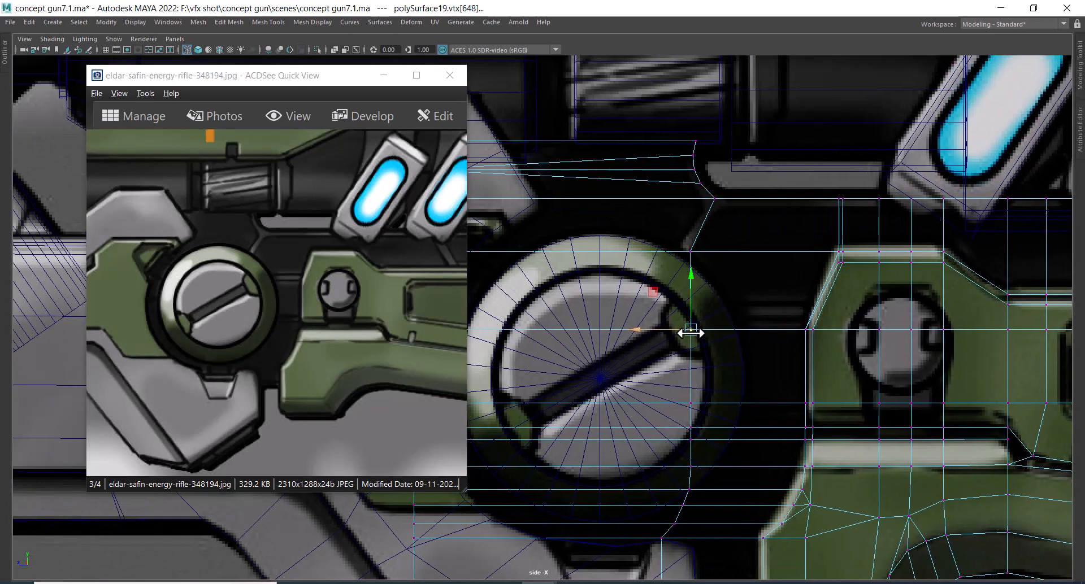
left_click_drag(643, 327, 676, 326)
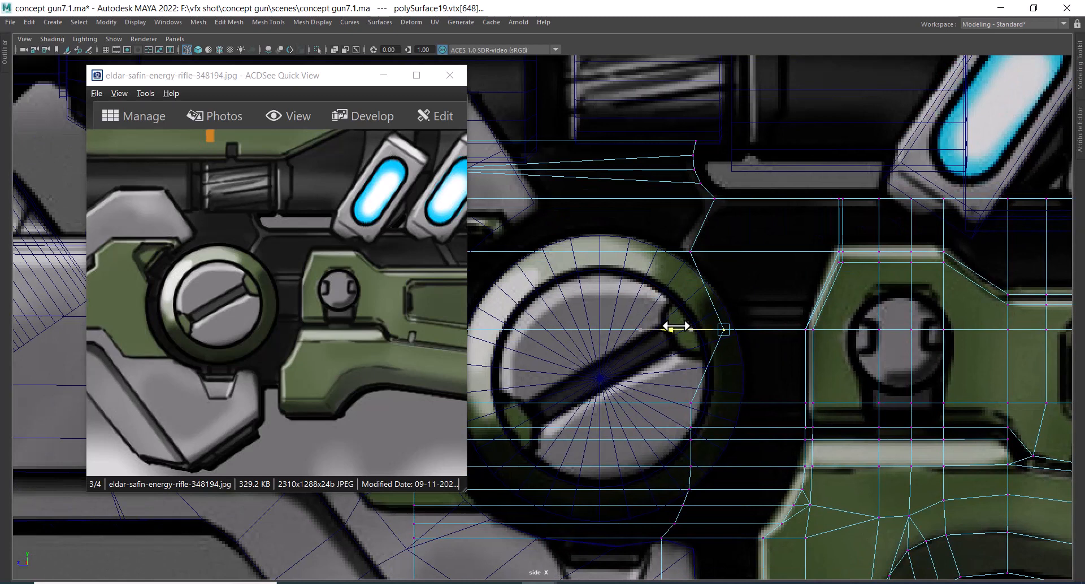
middle_click_drag(719, 320, 682, 301, "alt")
right_click_drag(682, 301, 715, 298, "alt")
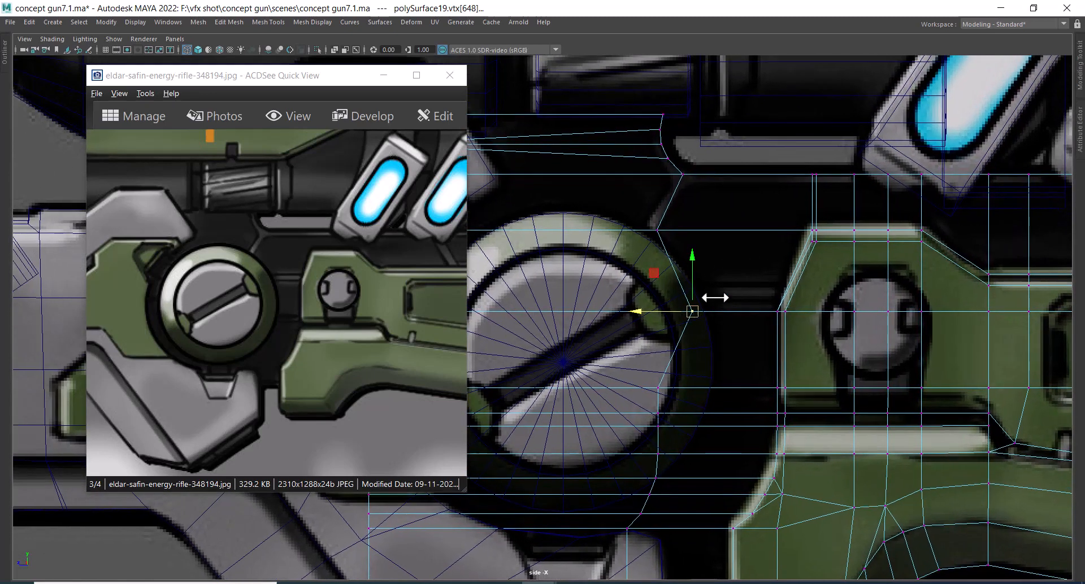
- Select the faces of the dark strip running from beside the round screw along the top of the green panel
right_click_drag(737, 222, 741, 256)
left_click(730, 208)
left_click(737, 260, "shift")
middle_click_drag(802, 259, 688, 306, "alt")
right_click_drag(688, 306, 733, 293, "alt")
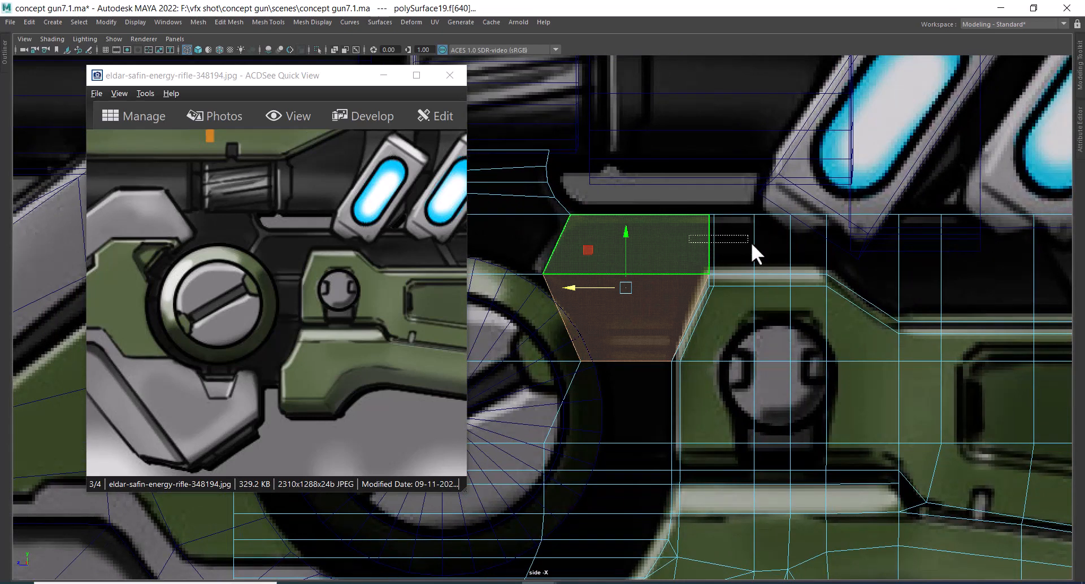
left_click_drag(751, 250, 798, 259, "shift")
middle_click_drag(866, 315, 649, 331, "alt")
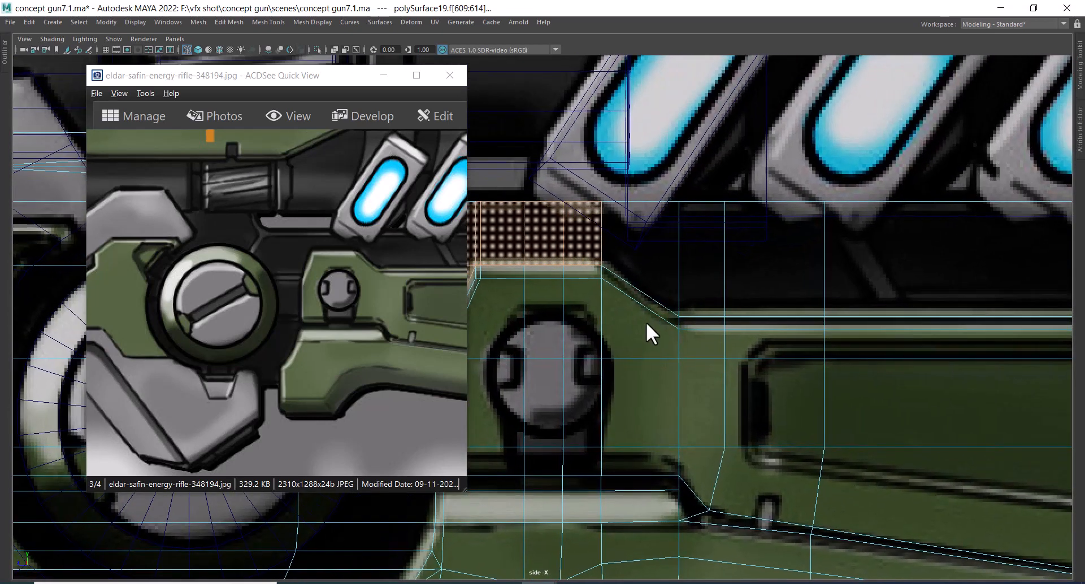
left_click_drag(650, 251, 763, 266, "shift")
scroll(702, 249, "up", 5)
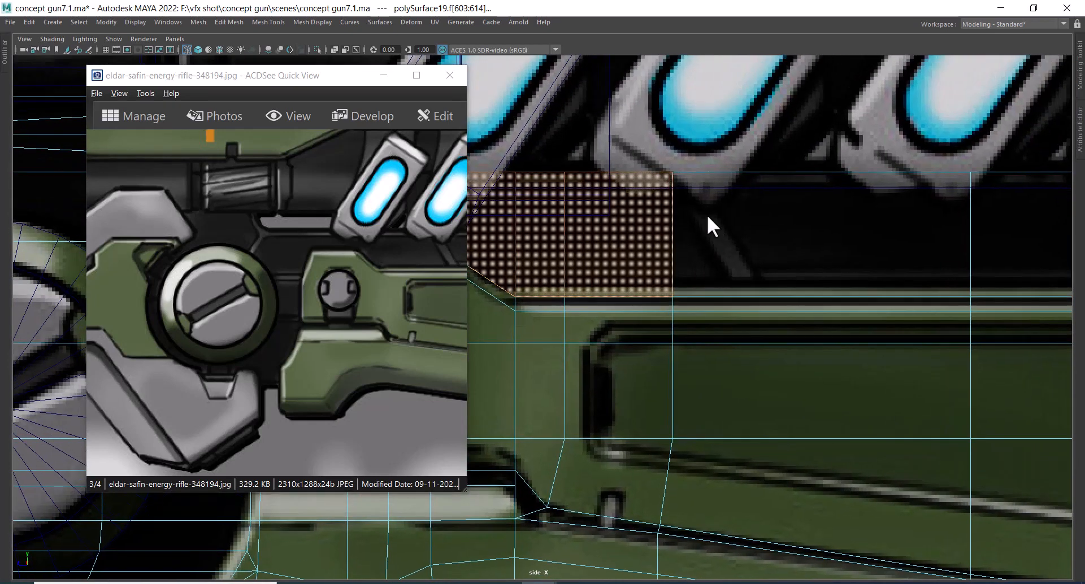
- Move the strip's lower and upper vertices above the green panel's recess sideways so their edge follows the slanted line in the reference
right_click_drag(707, 214, 639, 200)
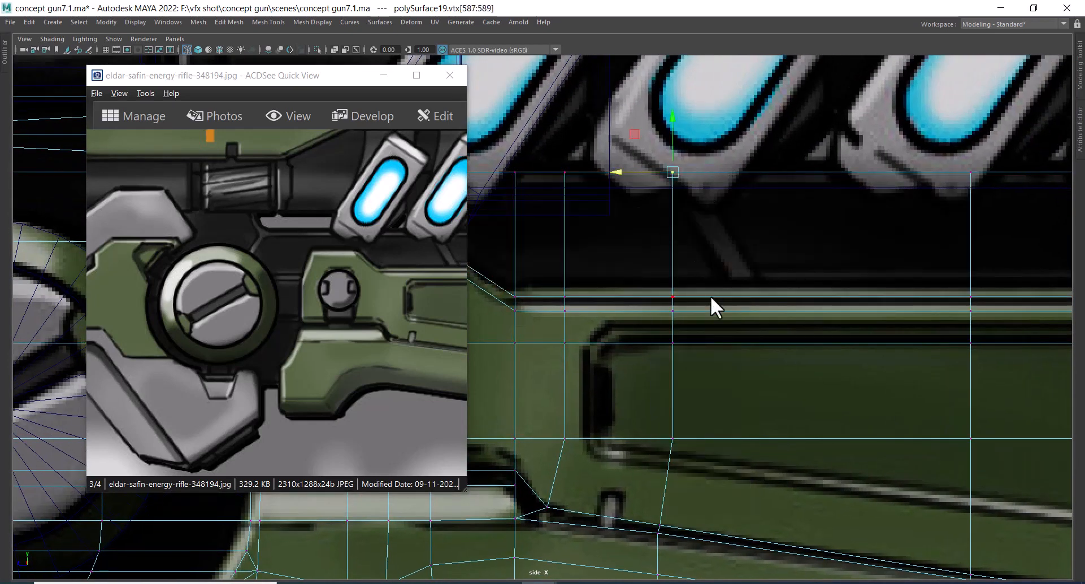
left_click(672, 341)
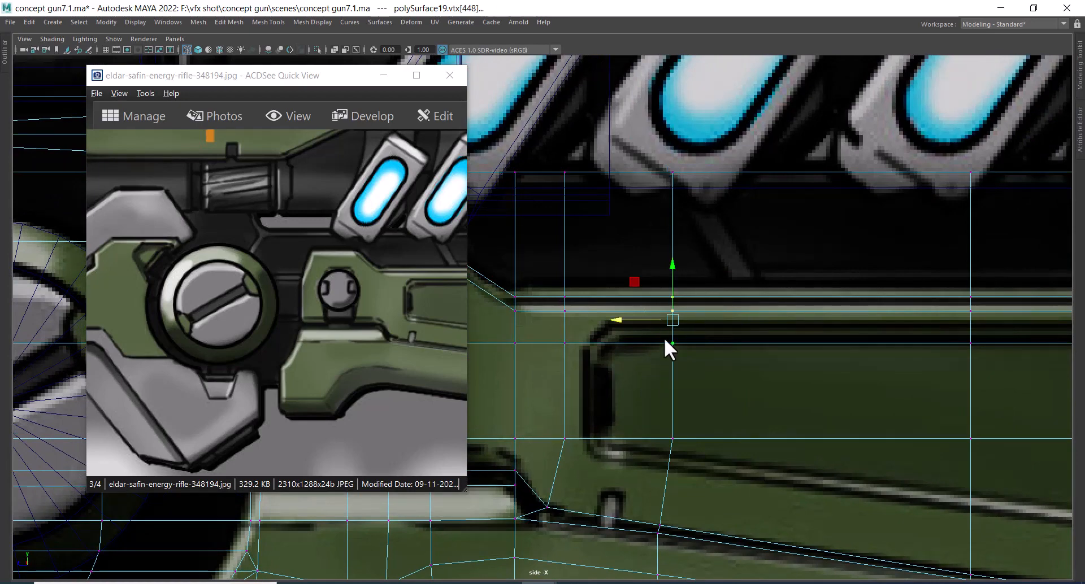
left_click_drag(625, 317, 623, 317)
key("space")
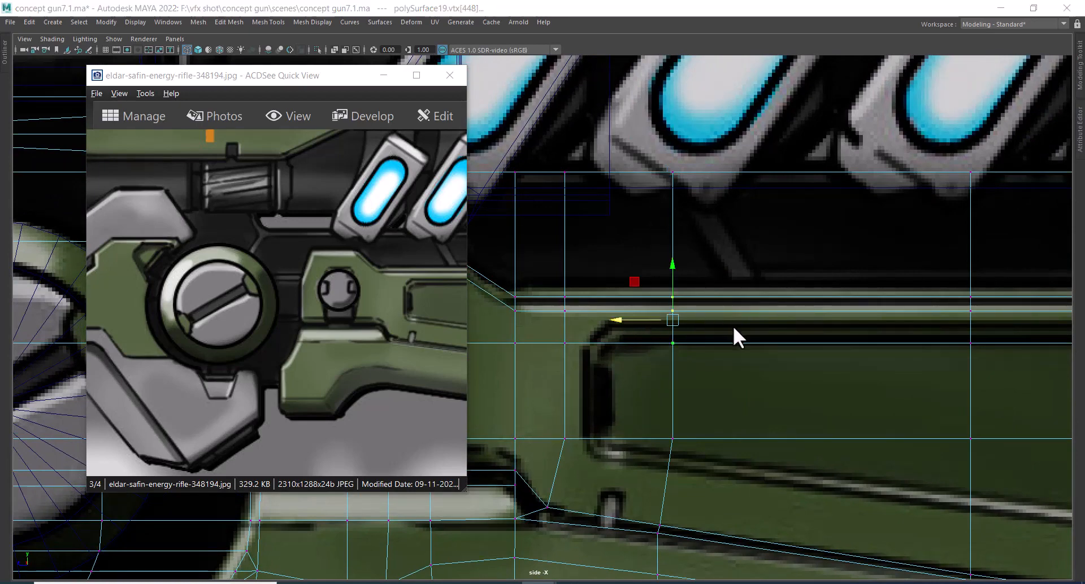
left_click_drag(733, 326, 819, 334)
key("5")
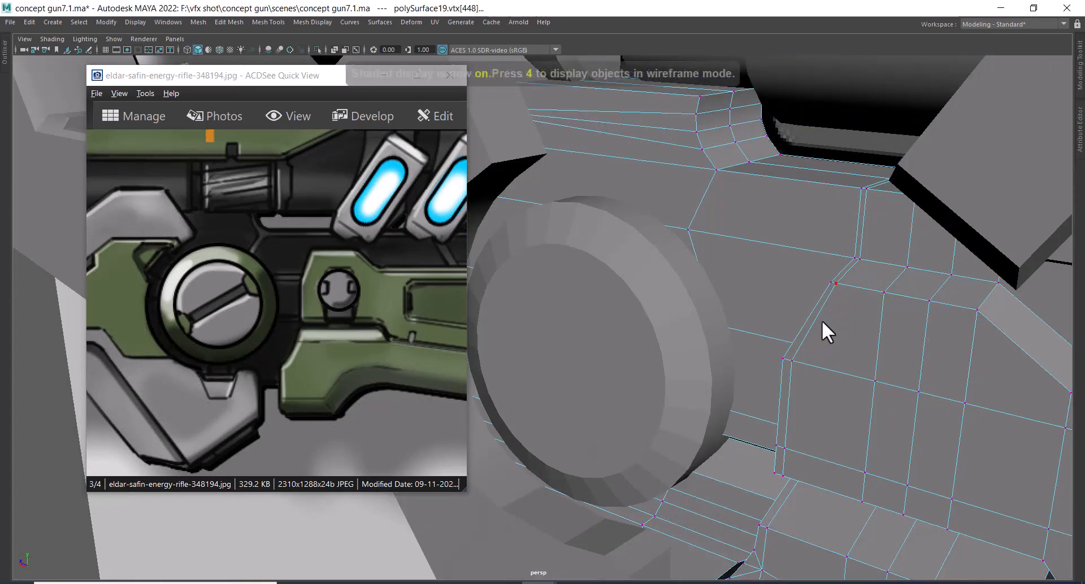
middle_click_drag(821, 320, 671, 361, "alt")
mouse_move(671, 361)
left_mouse_down("alt")
mouse_move(700, 277)
mouse_move(747, 346)
mouse_move(784, 303)
mouse_move(821, 286)
mouse_move(779, 293)
mouse_move(842, 296)
left_mouse_up("alt")
key("4")
key("space")
scroll(660, 310, "up", 1)
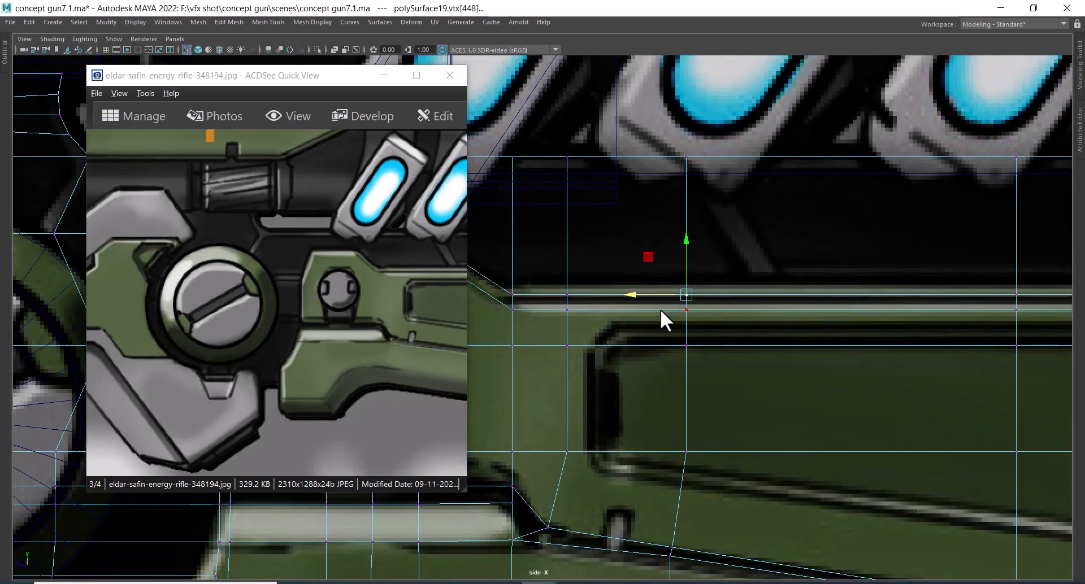
left_click_drag(741, 290, 740, 291)
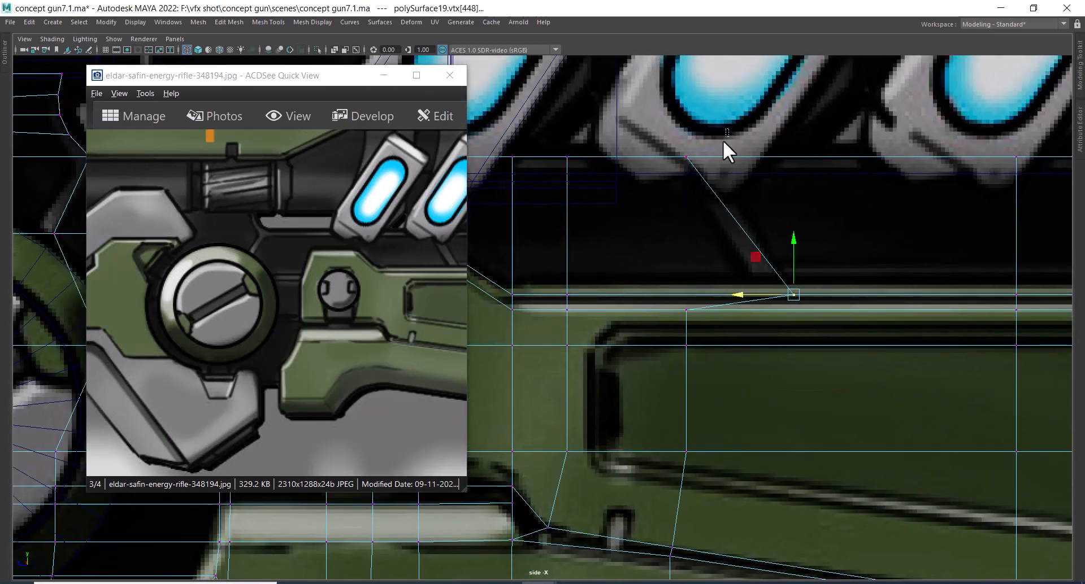
left_click_drag(723, 140, 656, 156)
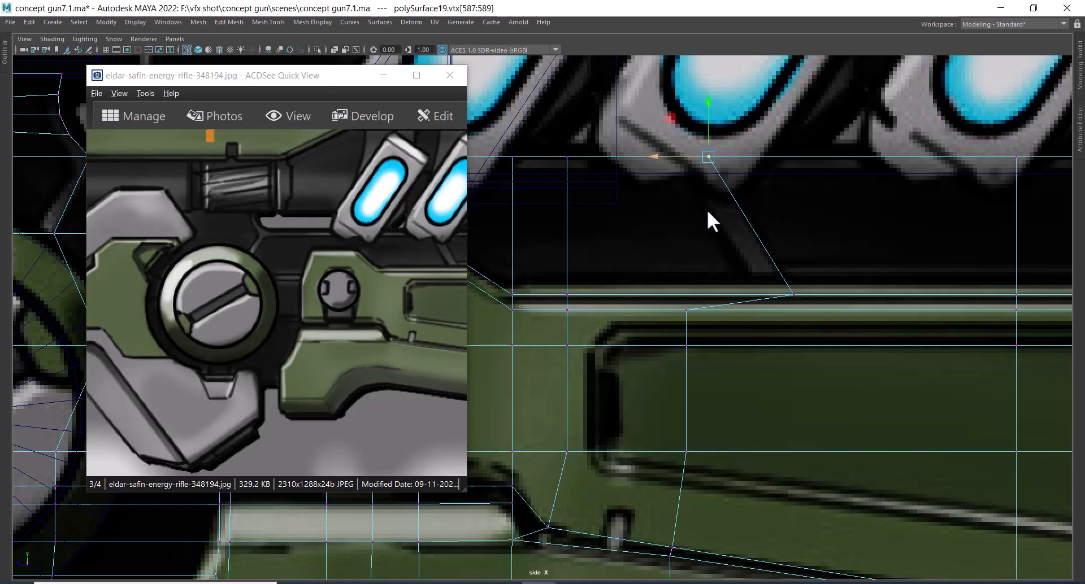
- Insert an edge loop near the far end of the strip, where the second slanted line meets the green panel
scroll(710, 221, "down", 5)
middle_click_drag(865, 311, 737, 298, "alt")
scroll(737, 298, "up", 1)
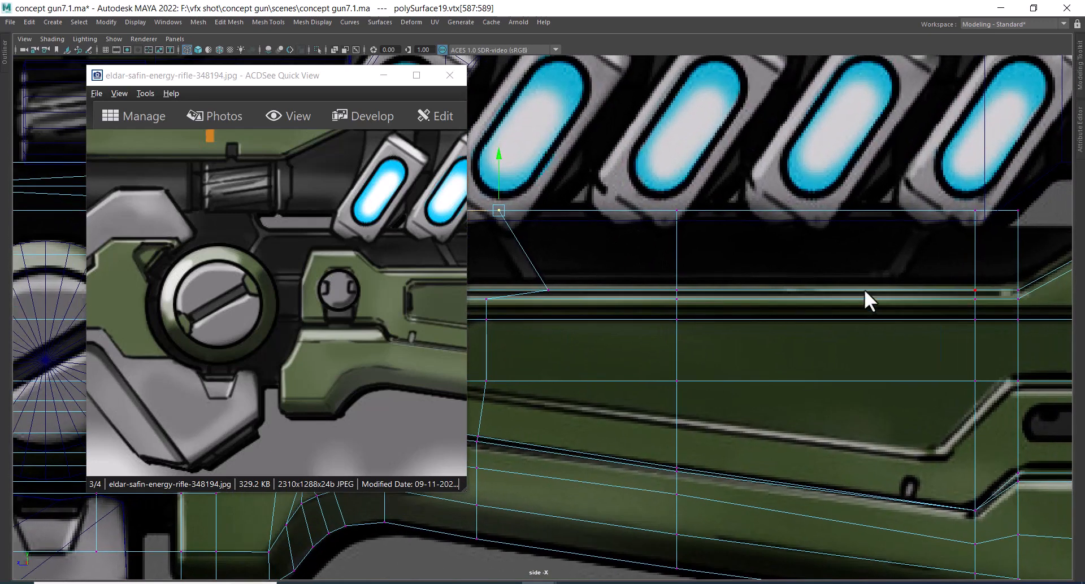
right_click_drag(910, 305, 934, 146)
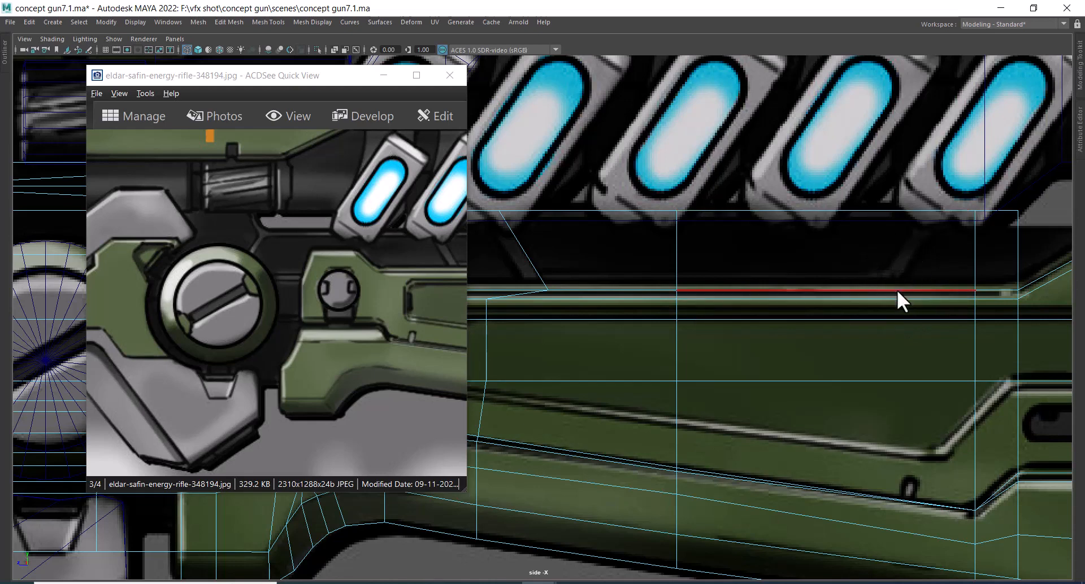
right_click_drag(907, 256, 848, 267, "shift")
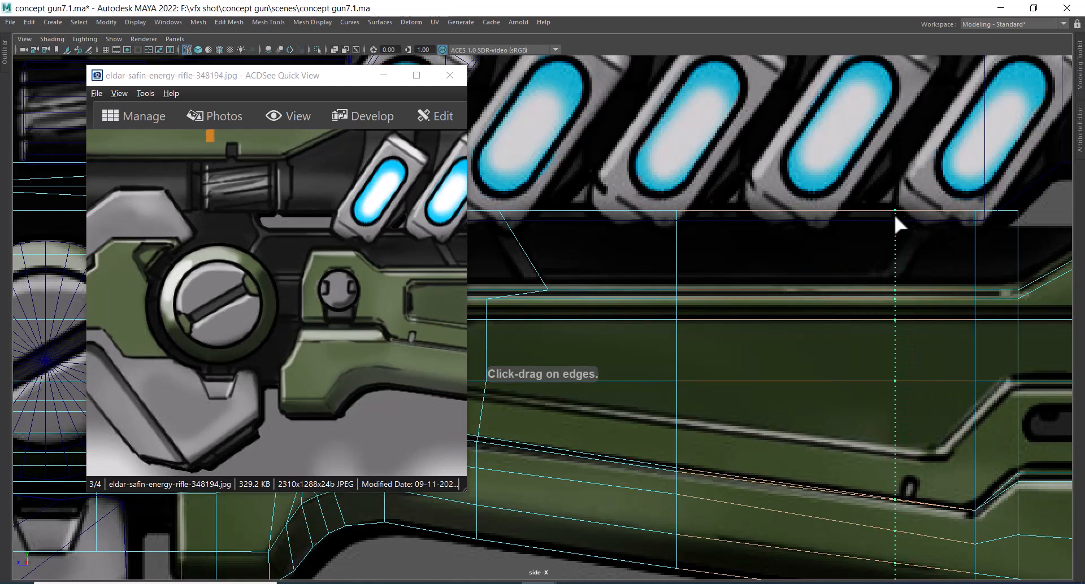
key("w")
- Move the new loop's top vertices outward so the edge matches the second slanted line in the reference
right_click_drag(920, 206, 689, 212)
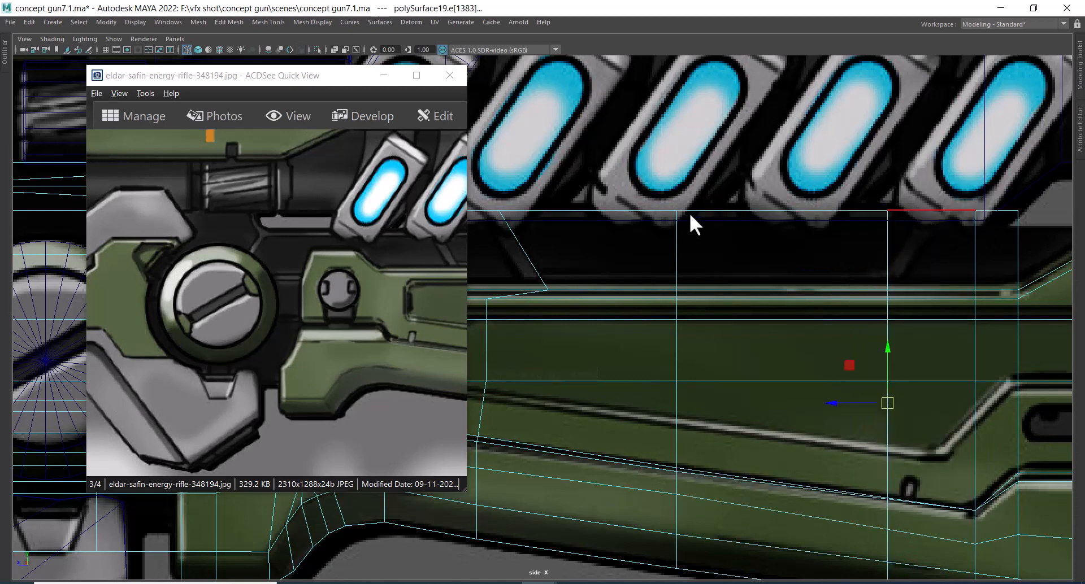
left_click_drag(871, 176, 889, 210)
middle_click_drag(798, 254, 861, 250, "alt")
right_click_drag(861, 249, 858, 273, "alt")
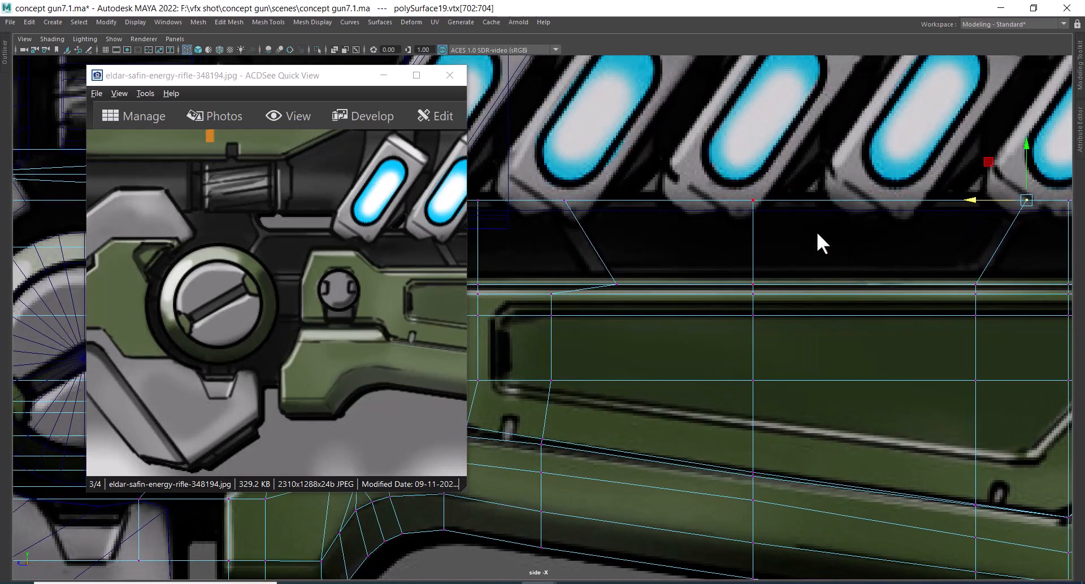
- Select the faces of the dark strip between the two slanted edges
right_click_drag(818, 234, 673, 235)
left_click(673, 235)
left_click(879, 239, "shift")
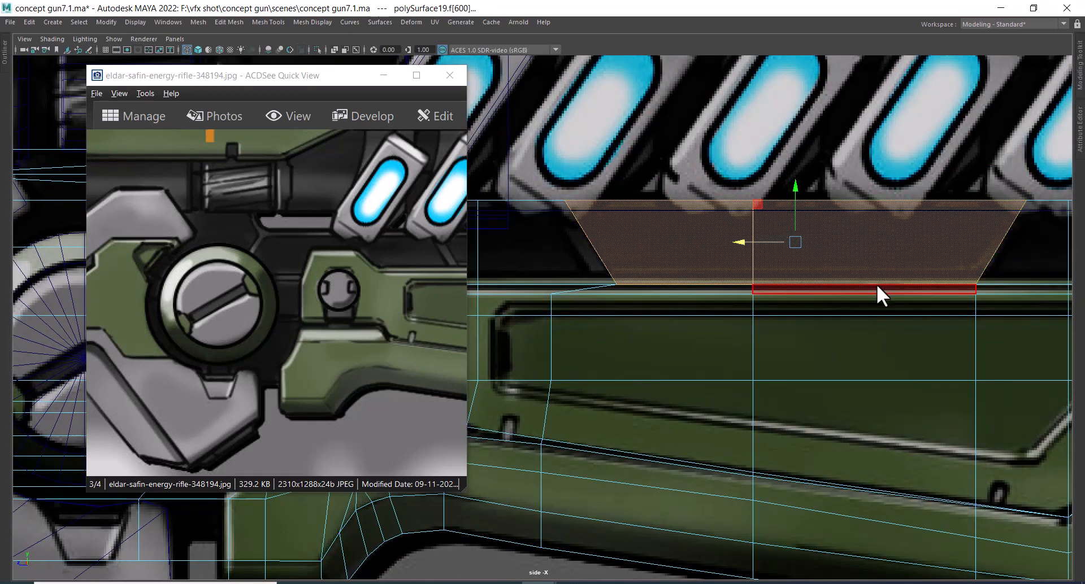
middle_click_drag(874, 286, 798, 290, "alt")
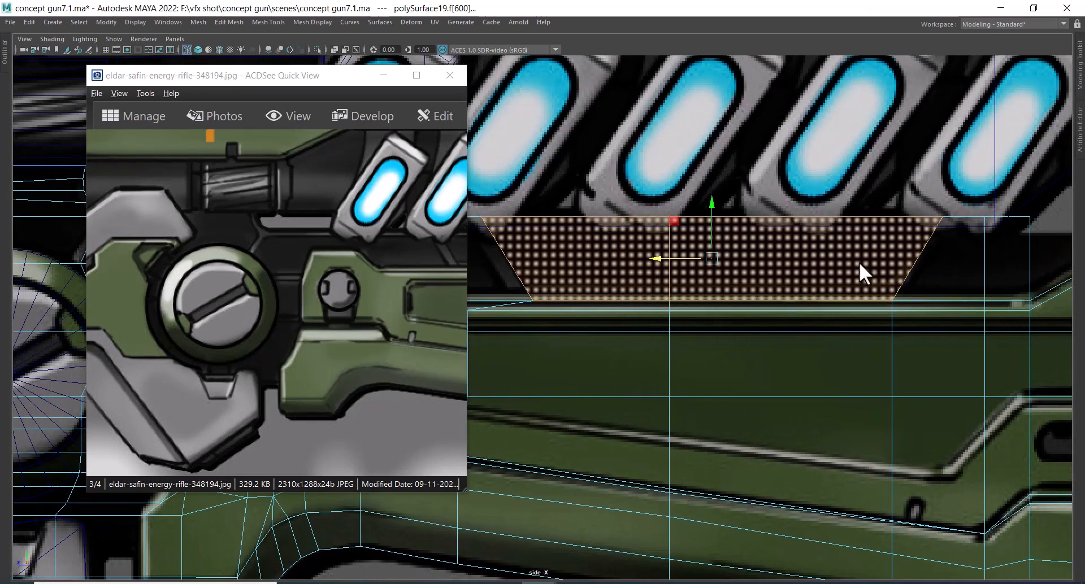
- Lower the last two columns of top vertices at the strip's far end to match the reference outline
middle_click_drag(933, 274, 807, 290, "alt")
right_click_drag(807, 289, 822, 268, "alt")
left_click_drag(817, 210, 852, 244)
right_click_drag(852, 249, 991, 188, "alt")
left_click_drag(990, 189, 907, 246)
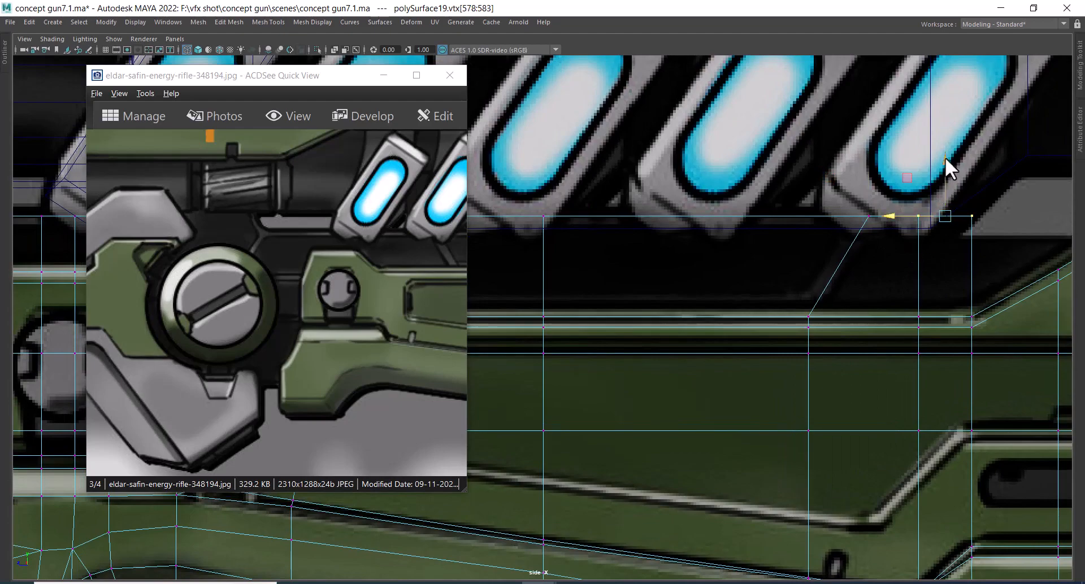
middle_click_drag(995, 224, 892, 214, "alt")
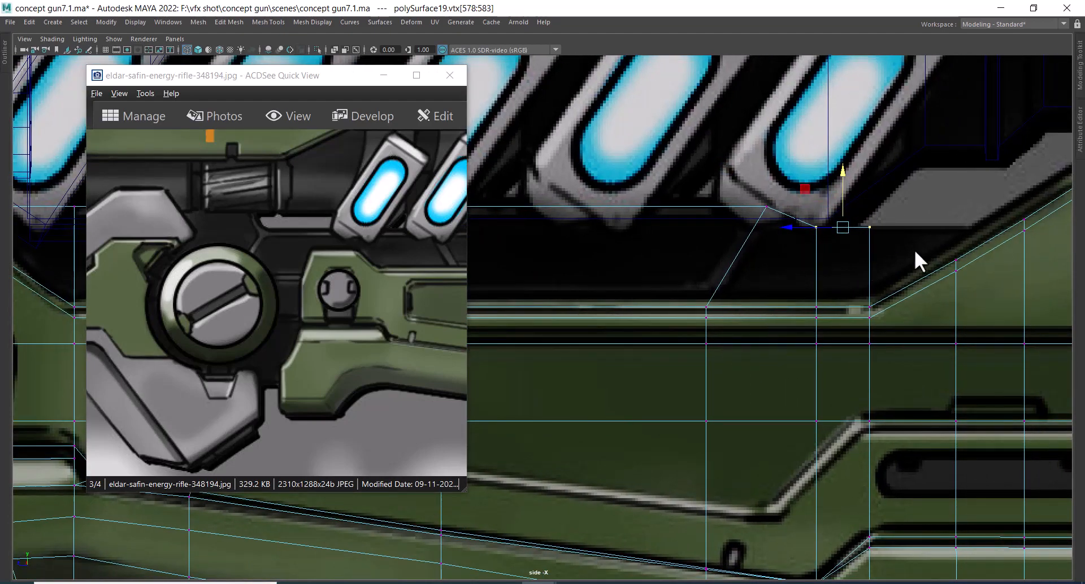
- In the shaded perspective view, delete the strip's vertical end faces and the adjoining first faces of the rising slope
left_click_drag(883, 307, 842, 270, "alt")
key("5")
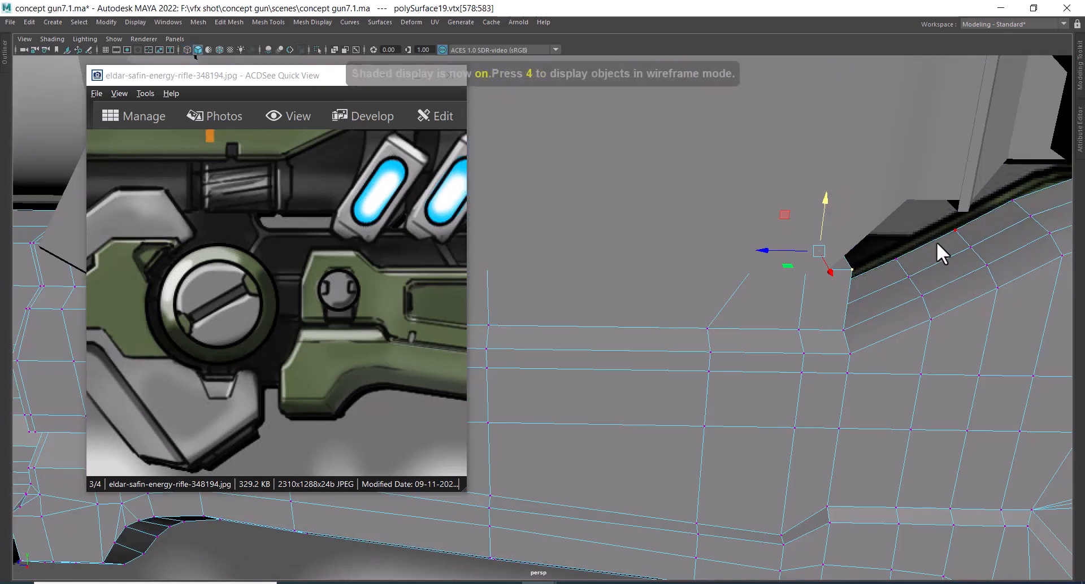
mouse_move(939, 247)
left_mouse_down("alt")
mouse_move(853, 271)
mouse_move(864, 339)
mouse_move(907, 315)
mouse_move(860, 306)
left_mouse_up("alt")
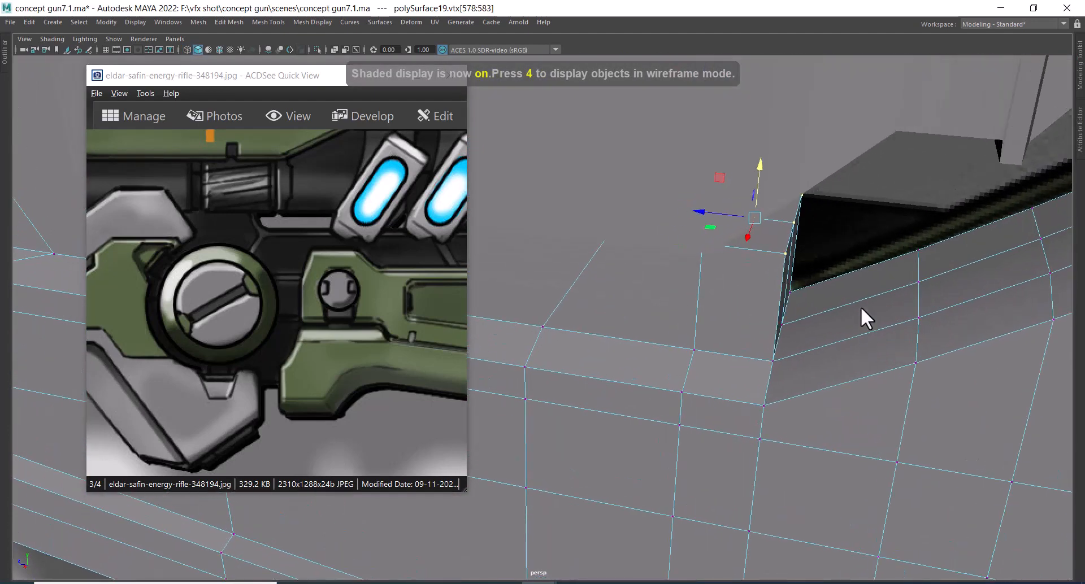
right_click_drag(857, 269, 857, 287)
left_click(857, 295)
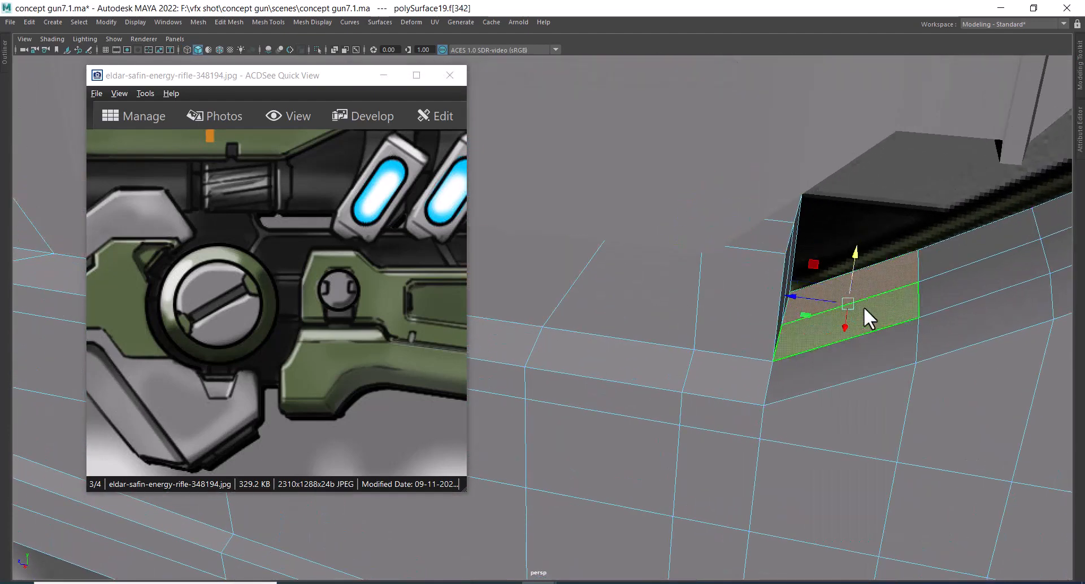
left_click_drag(863, 306, 842, 334, "alt")
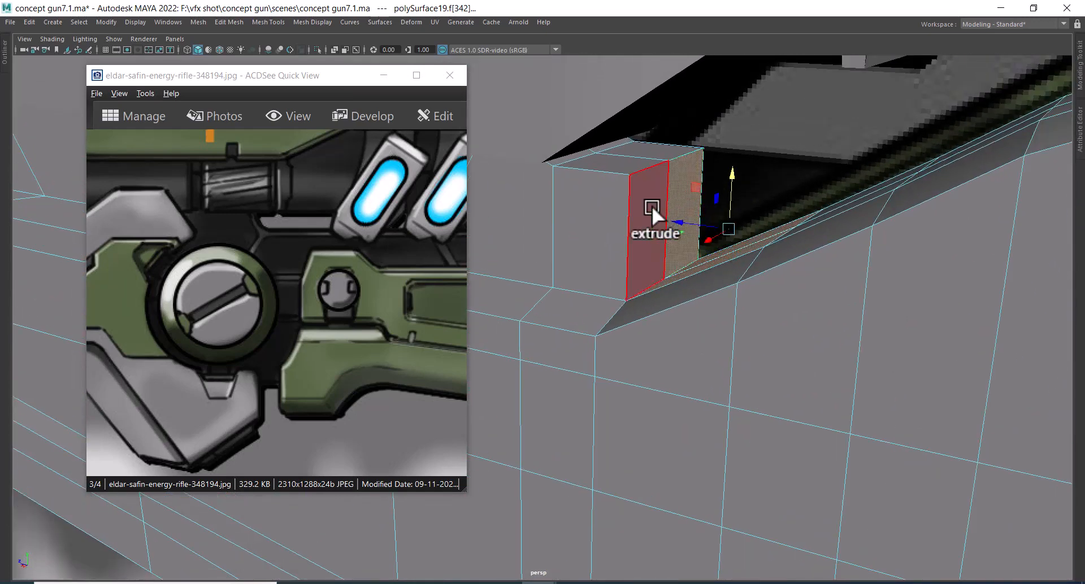
key("Delete")
left_click_drag(772, 234, 866, 303, "alt")
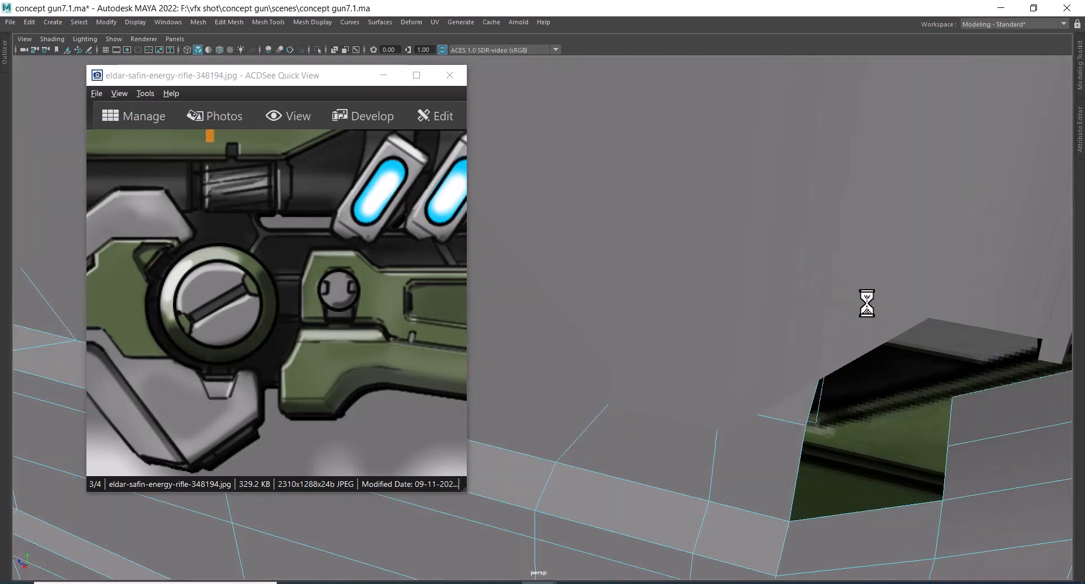
- Examine the opening between the vertical block and the rising slope in both the perspective and side views
middle_click_drag(918, 331, 841, 234, "alt")
key("space")
left_click_drag(862, 270, 913, 268)
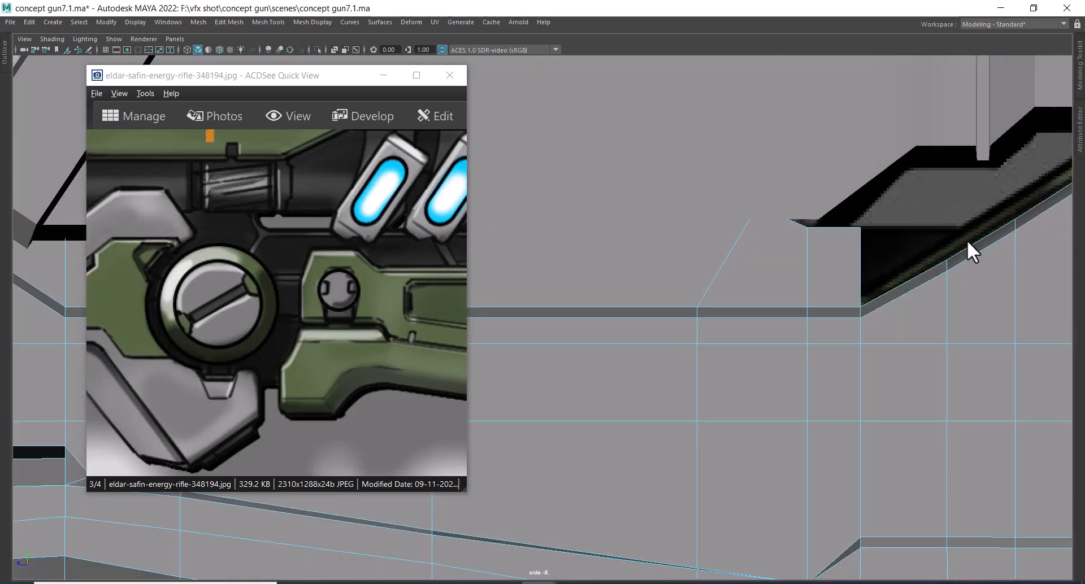
key("space")
left_click_drag(981, 274, 975, 275)
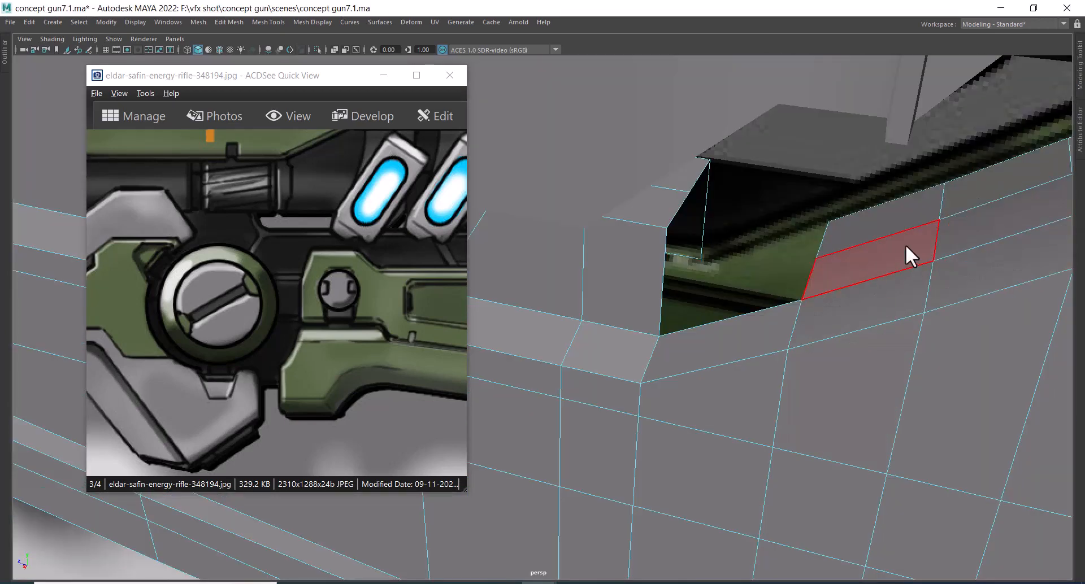
key("space")
left_click_drag(912, 242, 968, 228)
key("space")
left_click_drag(862, 245, 938, 245)
right_click_drag(988, 214, 943, 218)
middle_click_drag(865, 235, 717, 241, "alt")
right_click_drag(729, 237, 859, 212, "alt")
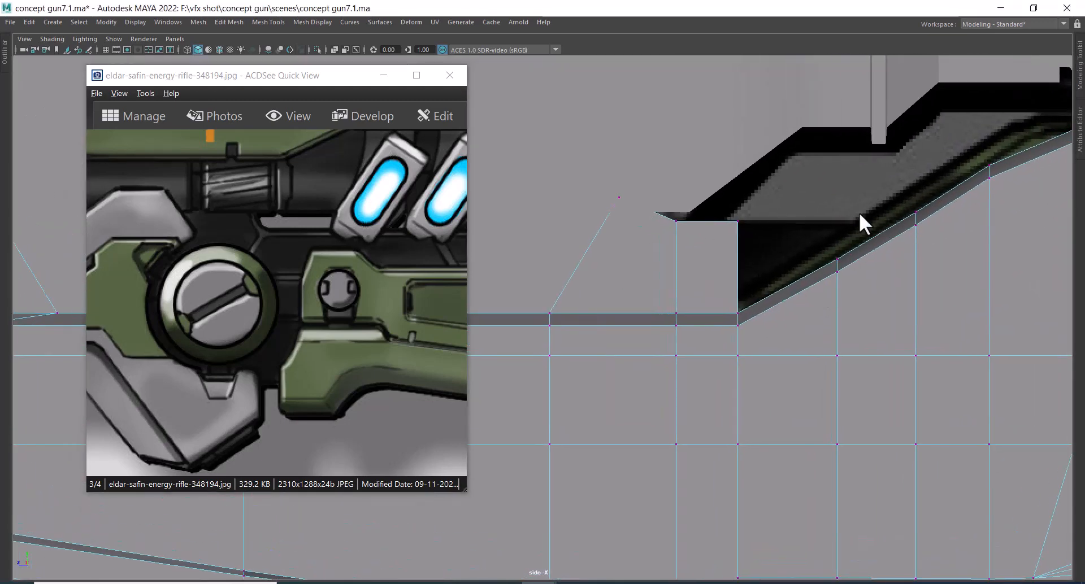
left_click_drag(859, 223, 808, 305)
middle_click_drag(873, 450, 863, 225, "alt")
right_click_drag(863, 225, 791, 264, "alt")
middle_click_drag(800, 266, 799, 358, "alt")
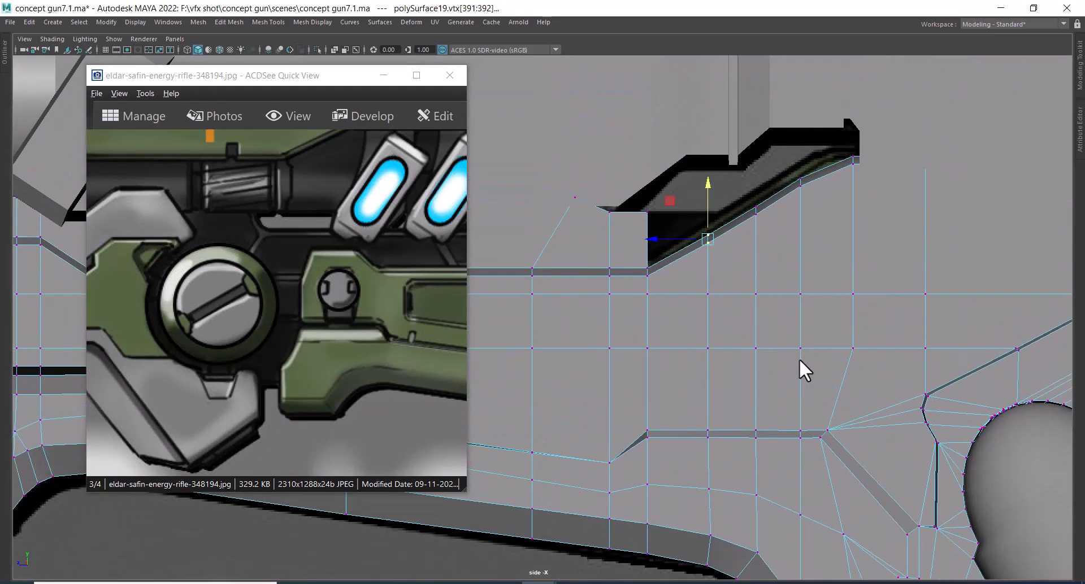
right_click_drag(799, 359, 815, 352, "alt")
- Slide the upper edges of the first column beyond the opening toward the neighbouring column
right_click_drag(763, 226, 762, 185)
right_click_drag(734, 286, 783, 277, "alt")
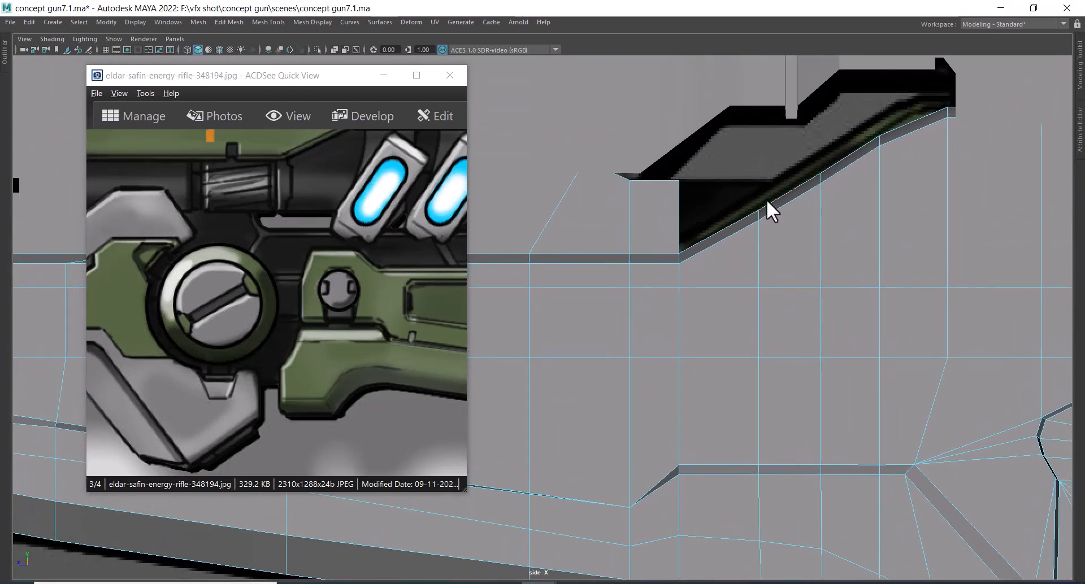
double_click(762, 239)
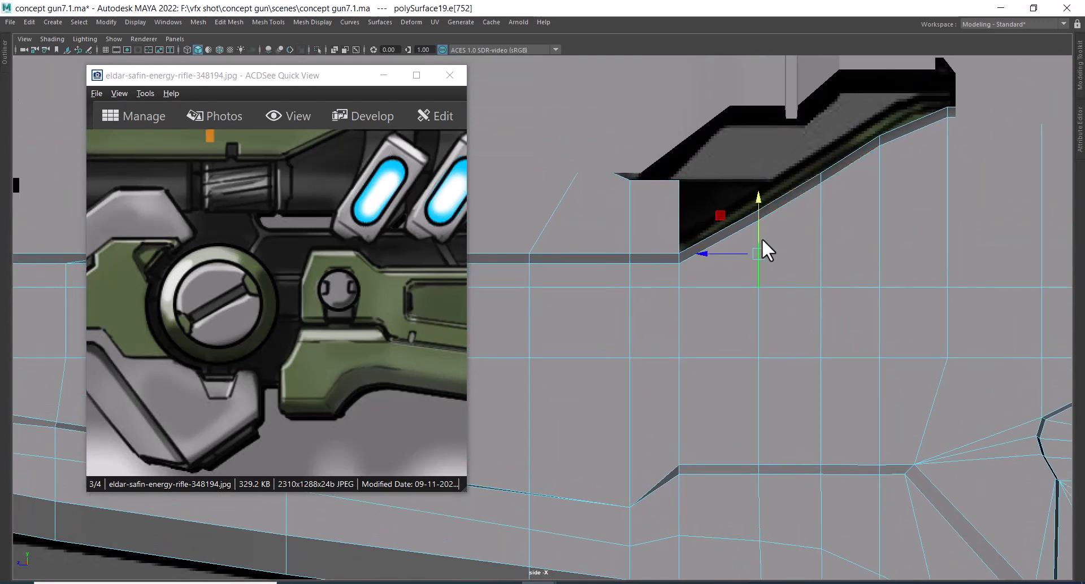
middle_click_drag(808, 317, 820, 213, "alt")
left_click_drag(876, 264, 696, 545, "ctrl")
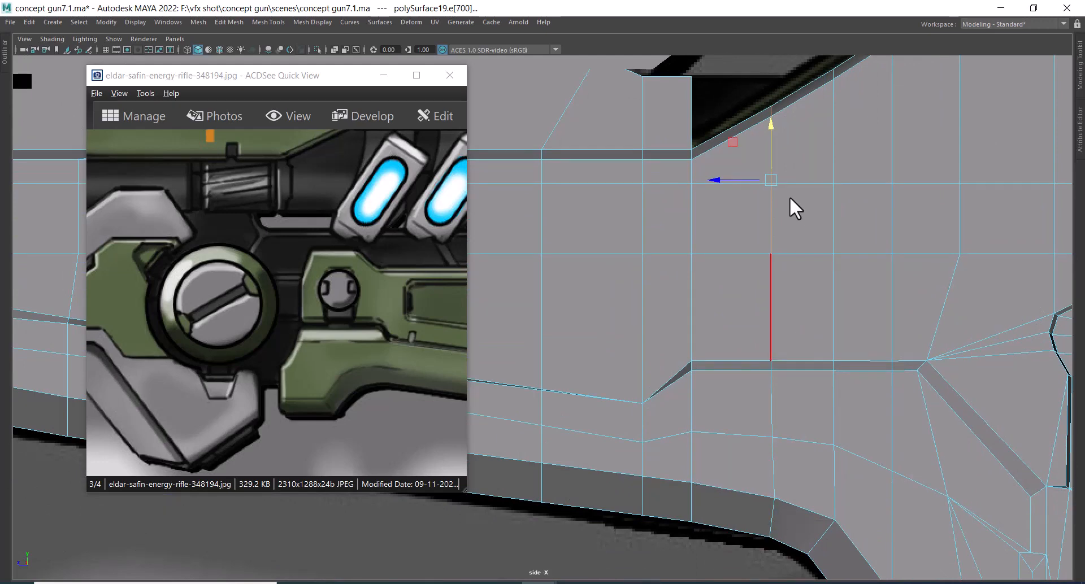
middle_click_drag(794, 243, 784, 332, "alt")
right_click_drag(784, 332, 805, 332, "alt")
right_click_drag(827, 216, 824, 308, "shift")
middle_click_drag(805, 230, 819, 222)
key("q")
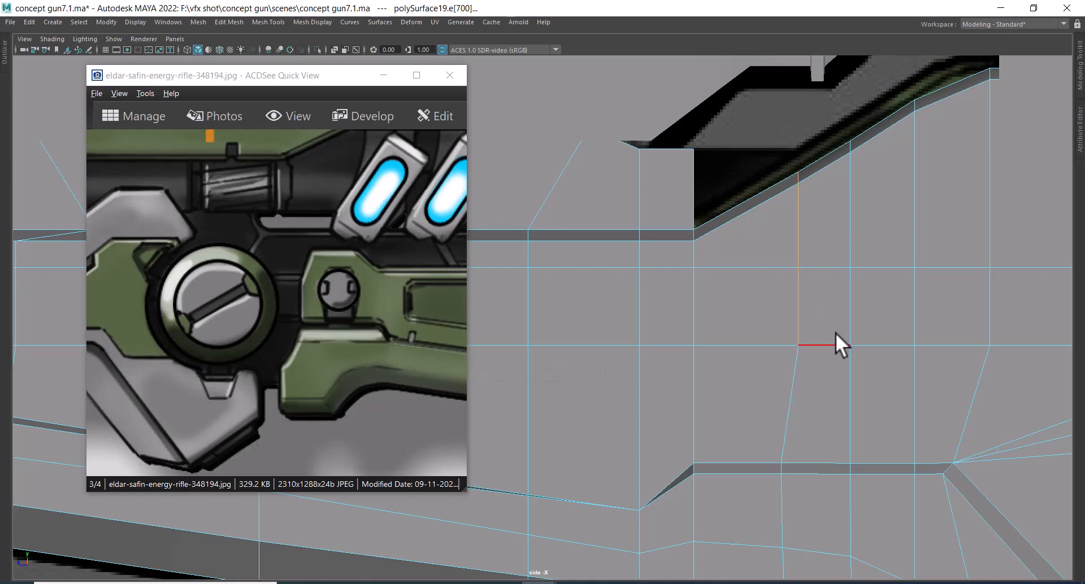
mouse_move(833, 330)
middle_mouse_down("alt")
mouse_move(818, 240)
mouse_move(815, 338)
middle_mouse_up("alt")
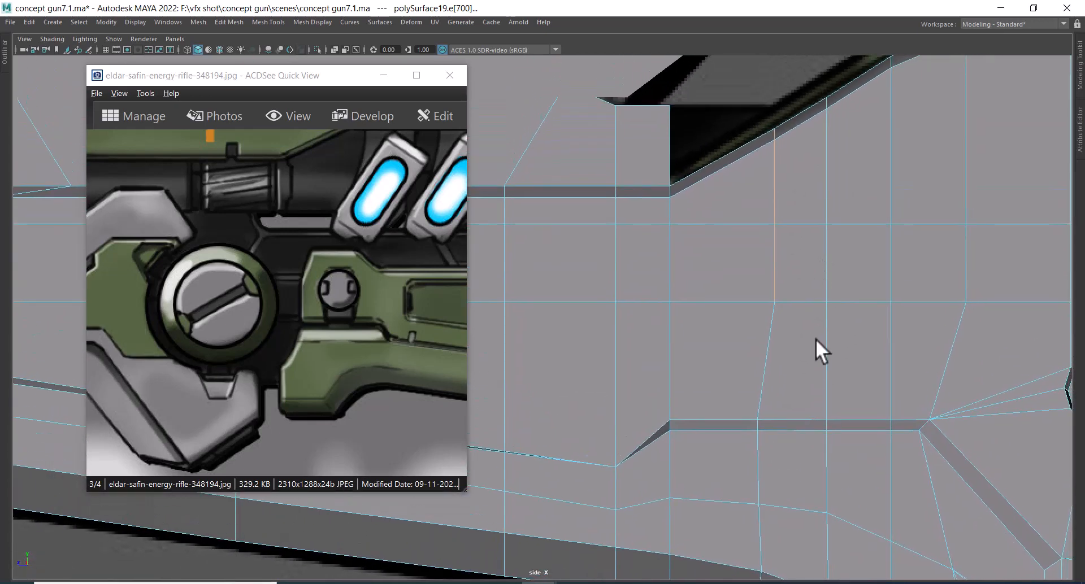
- Collapse the horizontal edges between the two close columns, up to the slope's border, so their upper parts form one column
left_click(802, 295)
right_click_drag(836, 236, 816, 40, "shift")
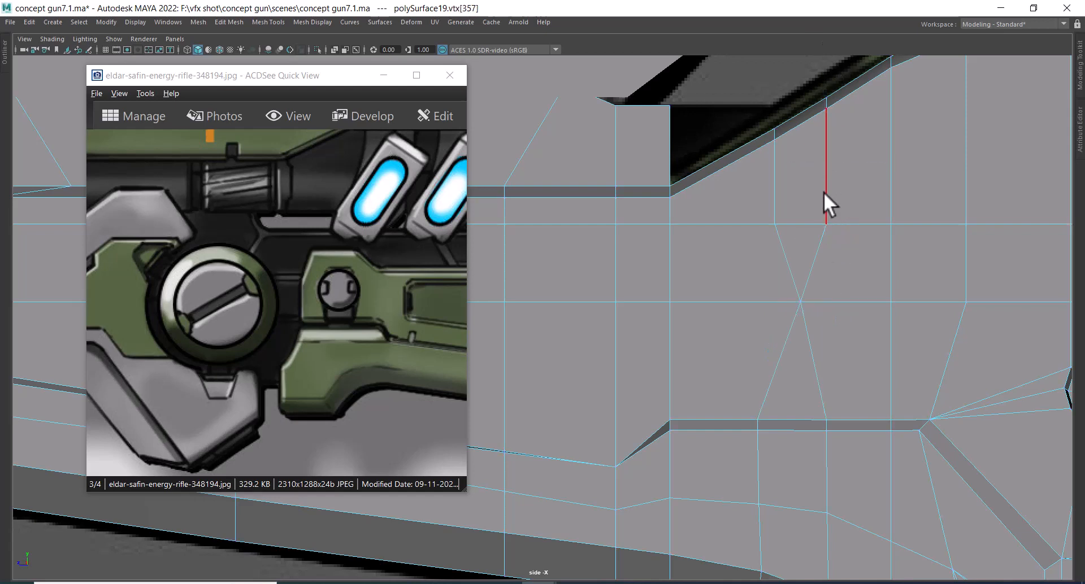
right_click_drag(870, 164, 600, 97, "shift")
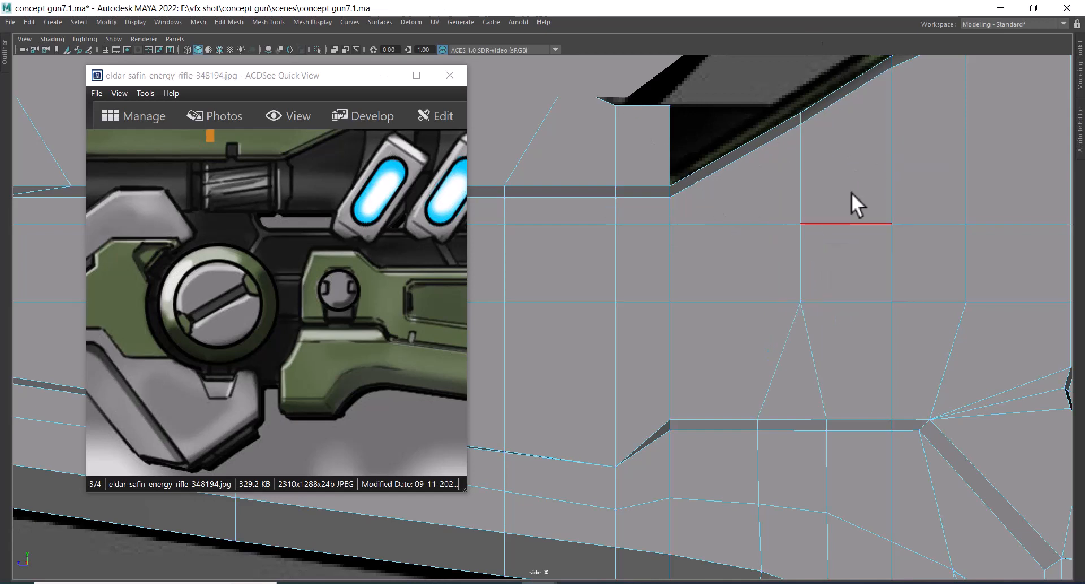
- Slide the merged column's upper edges slightly with the Slide Edge tool
scroll(846, 193, "up", 1)
left_click(819, 147)
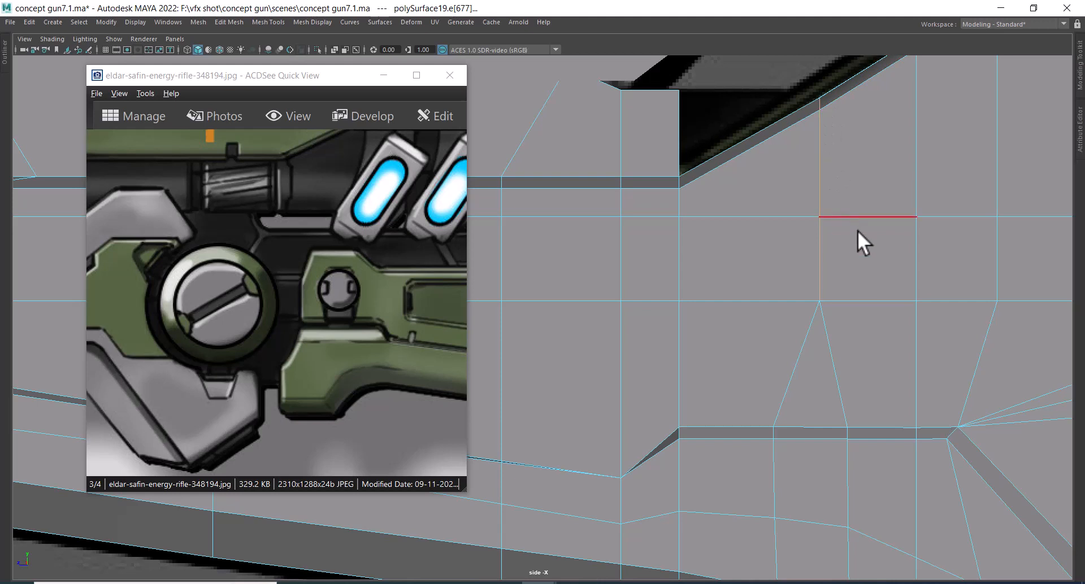
right_click_drag(835, 155, 824, 236, "shift")
middle_click_drag(819, 127, 810, 122)
key("space")
left_click_drag(806, 176, 836, 199)
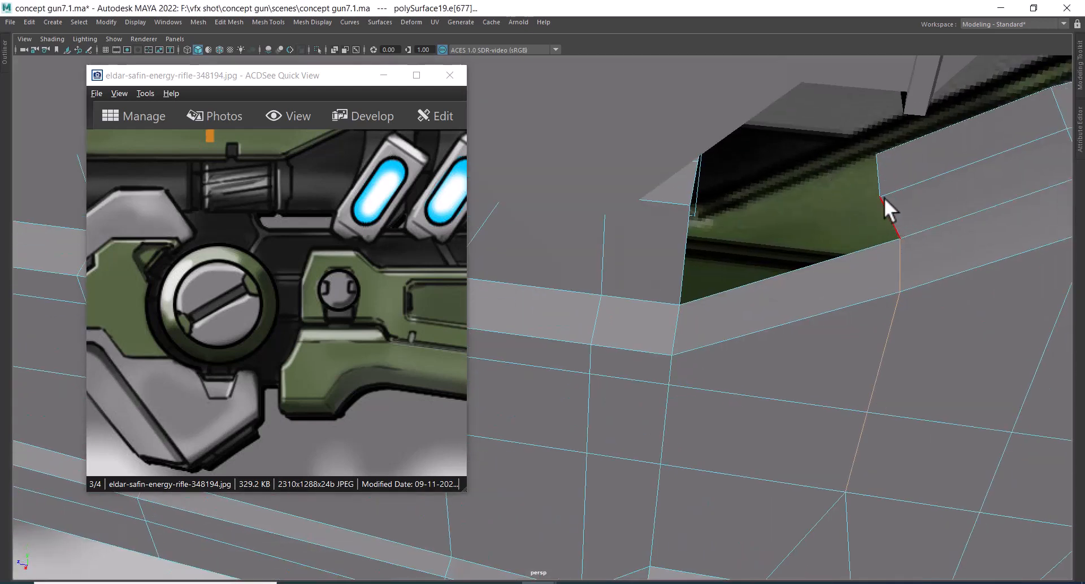
- In the wireframe side view, move the offset vertices at the merged column's top onto the column's vertical line
right_click_drag(904, 205, 885, 180)
key("space")
left_click_drag(894, 206, 945, 203)
middle_click_drag(856, 137, 842, 221, "alt")
right_click_drag(842, 221, 863, 208, "alt")
key("4")
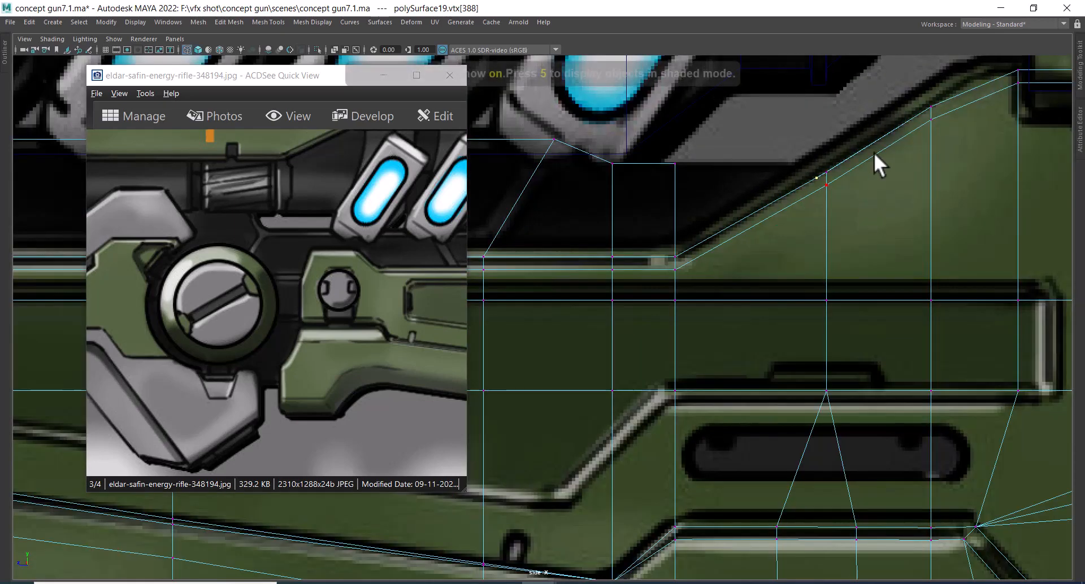
right_click_drag(873, 151, 850, 219, "alt")
middle_click_drag(849, 219, 707, 318, "alt")
right_click_drag(708, 318, 780, 278, "alt")
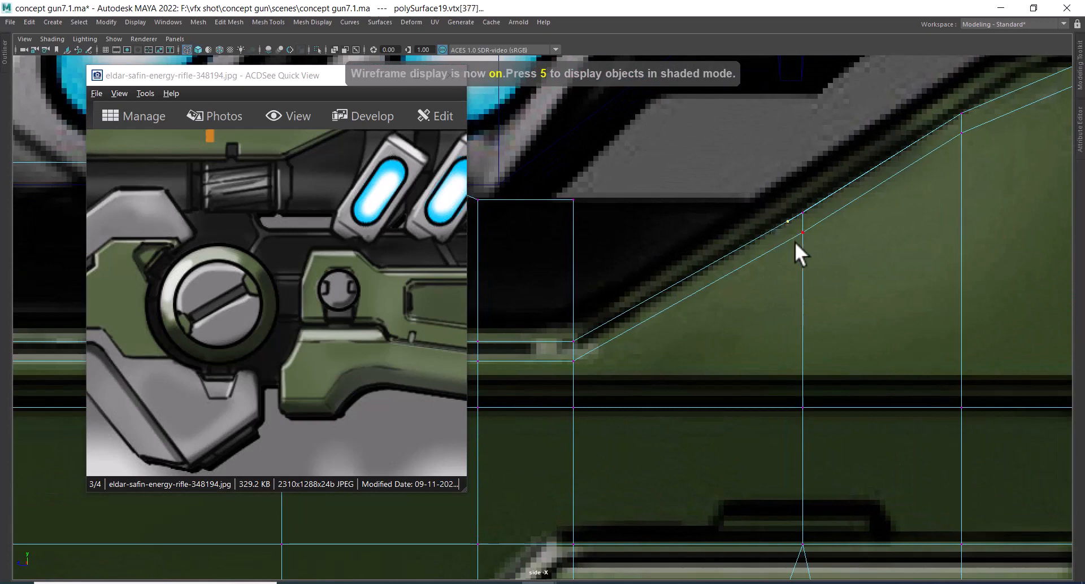
left_click_drag(789, 230, 789, 230)
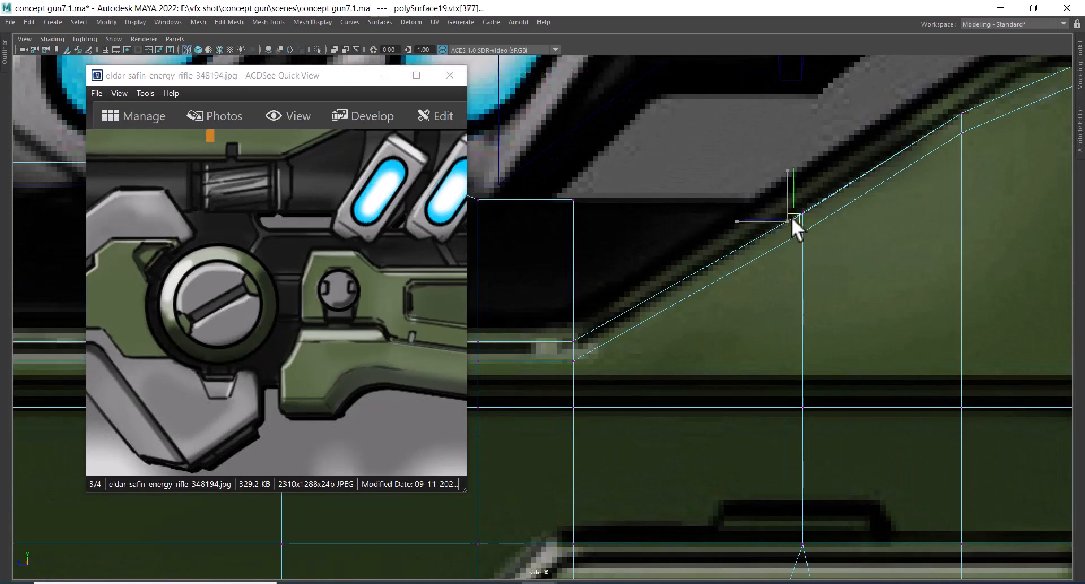
key("w")
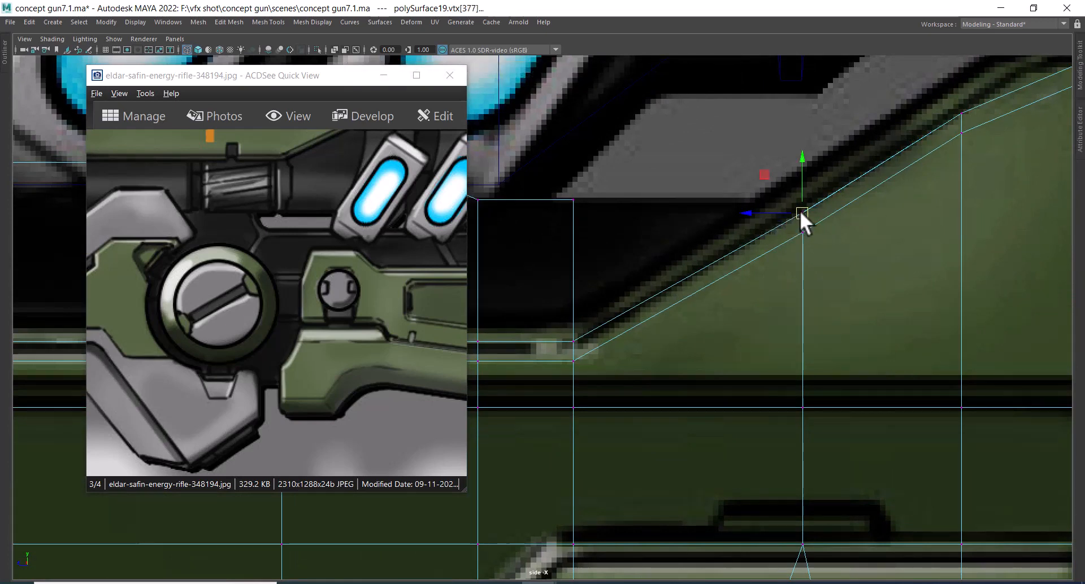
- Bridge the slope's open border edges to the facing border edges of the vertical block
key("space")
left_click_drag(823, 256, 876, 259)
middle_click_drag(876, 259, 859, 229, "alt")
right_click_drag(859, 228, 858, 195)
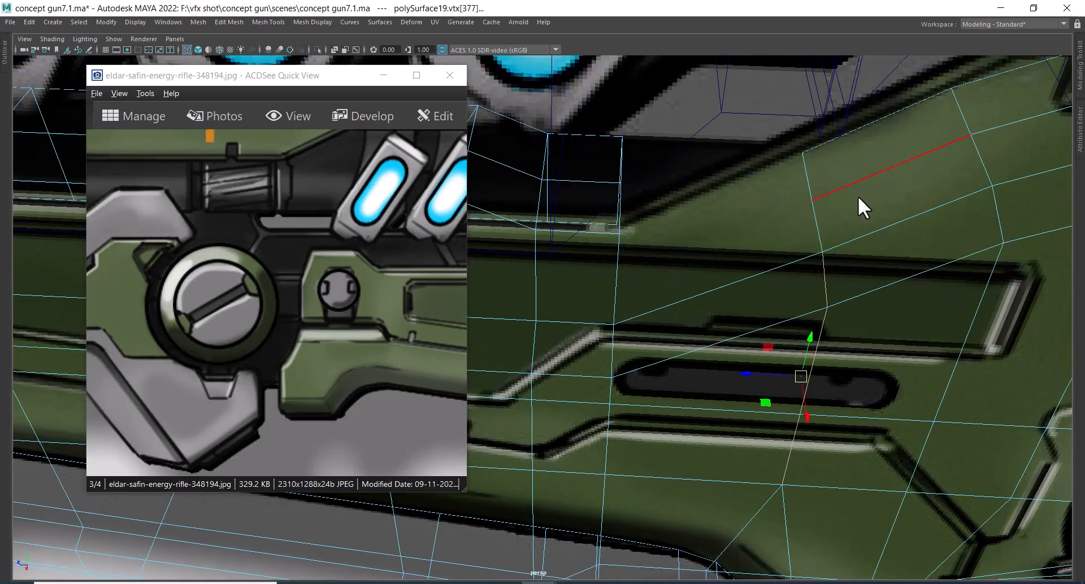
left_click(817, 220, "shift")
left_click_drag(813, 222, 702, 249, "alt")
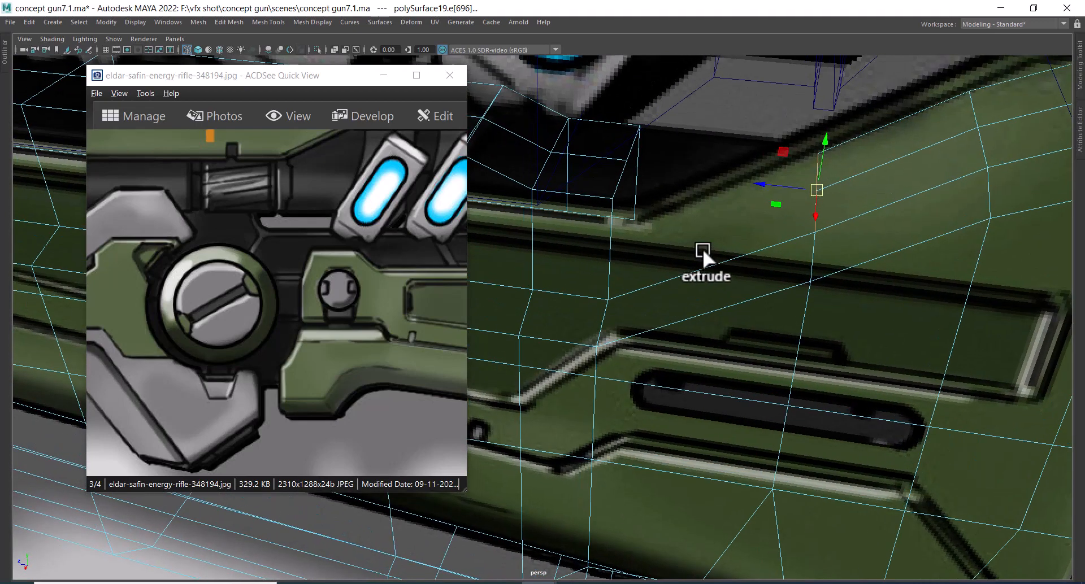
left_click(630, 144, "shift")
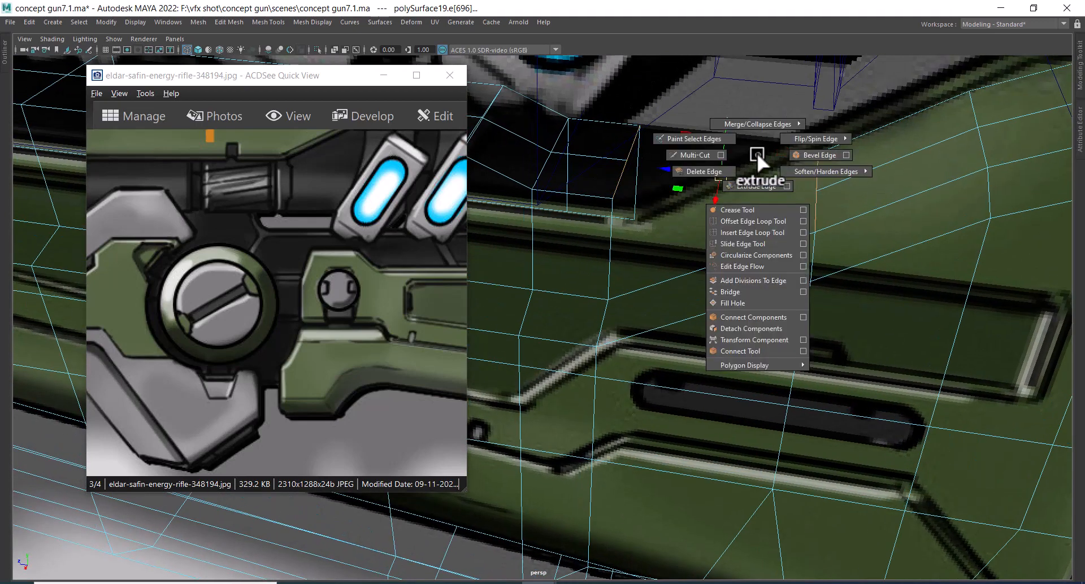
right_click(757, 153, "shift")
left_click(753, 293)
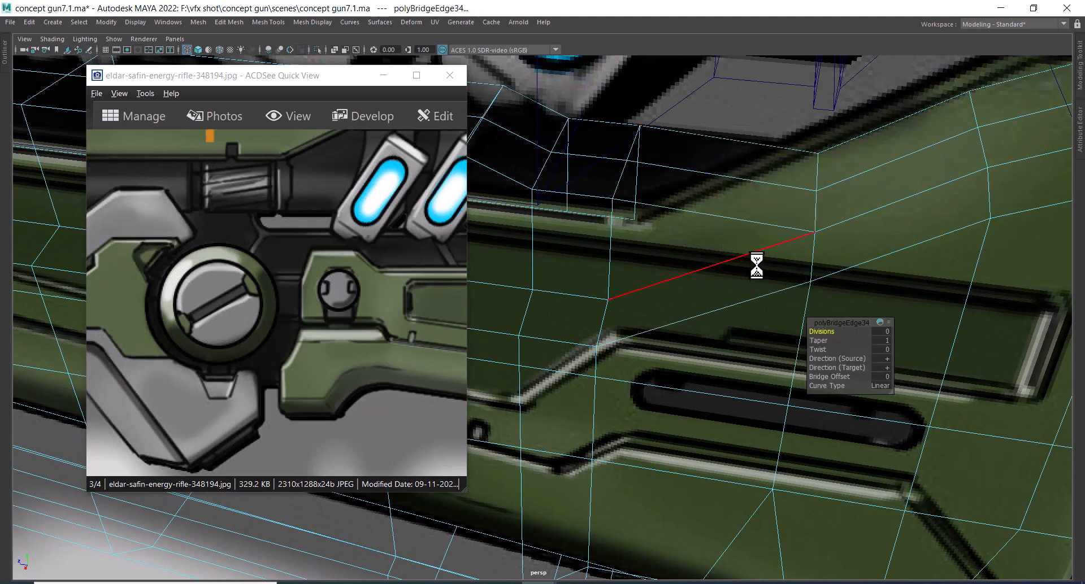
- In shaded display, fill the hole remaining beside the new bridge from its border edge
key("5")
left_click(690, 211)
right_click(680, 176, "shift")
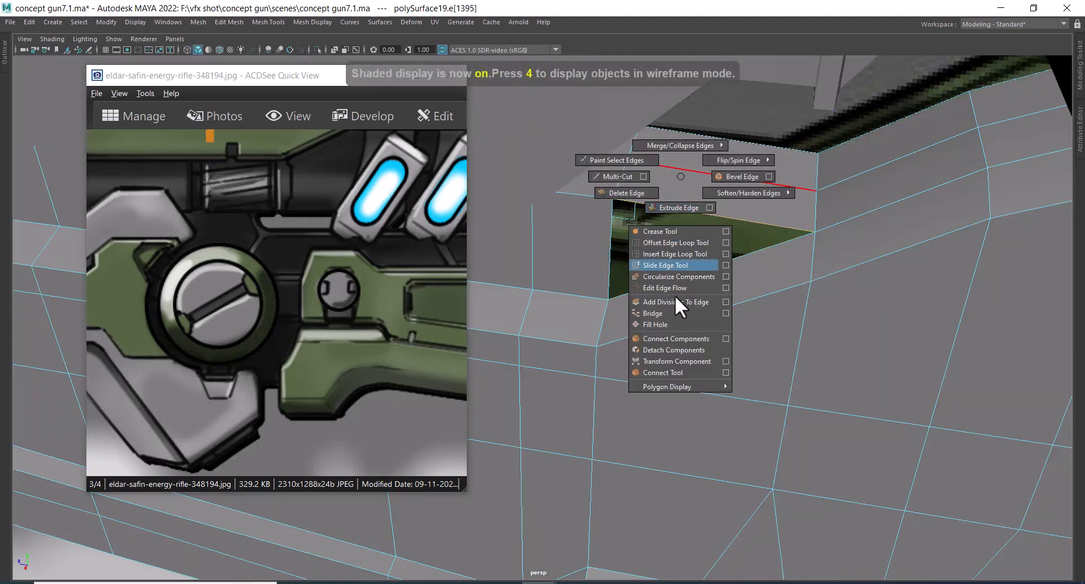
left_click(665, 323)
- Isolate the fore-grip mesh by returning to object selection and hiding all unselected objects
left_click_drag(726, 245, 816, 219, "alt")
right_click_drag(817, 219, 709, 220, "alt")
middle_click_drag(709, 221, 706, 247, "alt")
right_click_drag(706, 247, 876, 110)
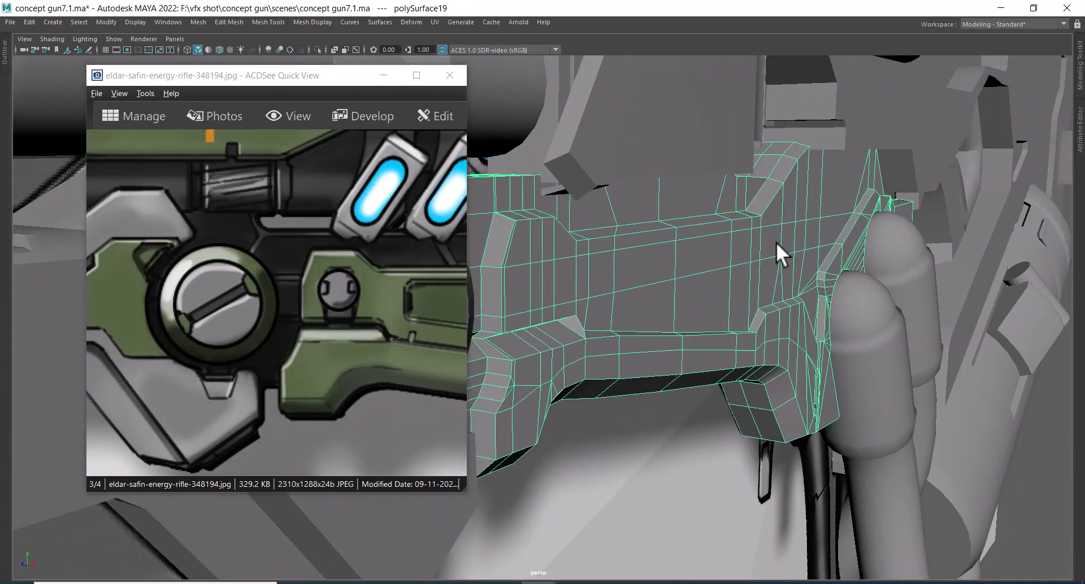
key("alt+h")
- Delete the long strip of faces below the top edge on the mesh's open back side
left_click_drag(775, 242, 680, 234, "alt")
middle_click_drag(681, 234, 770, 249, "alt")
right_click_drag(656, 206, 613, 226)
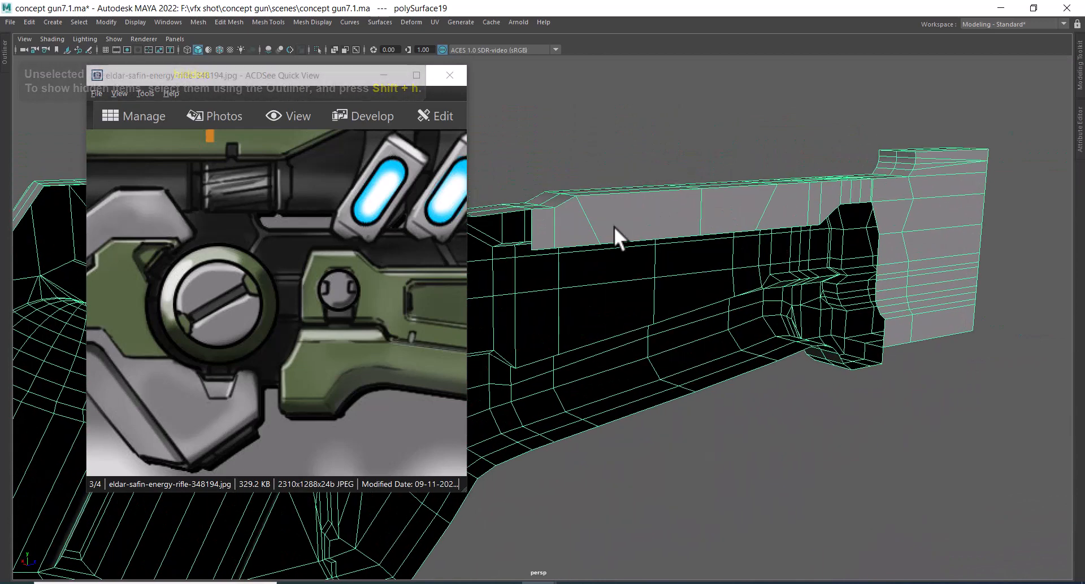
left_click(540, 225)
left_click_drag(780, 217, 813, 215, "alt")
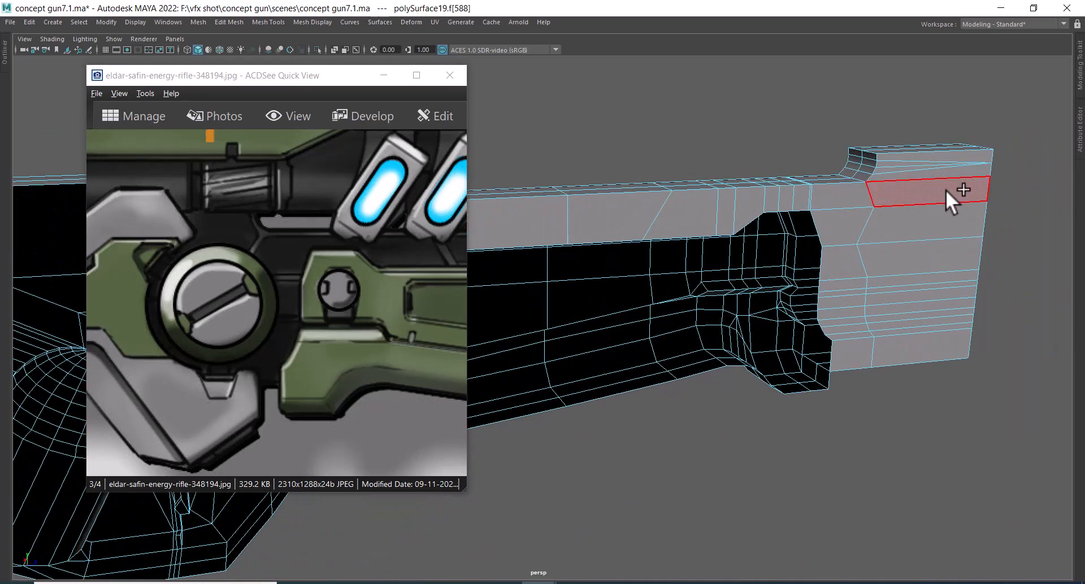
double_click(941, 191)
key("Delete")
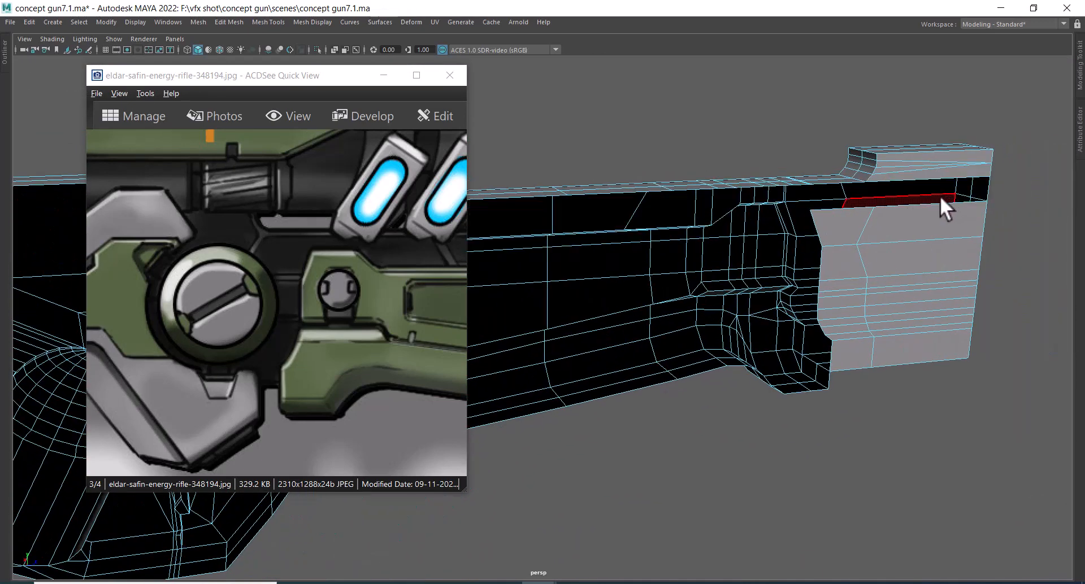
- Examine the closely spaced edge rows on the lower end block from several angles
left_click(942, 230)
left_click_drag(944, 228, 864, 216, "alt")
middle_click_drag(864, 215, 689, 209, "alt")
right_click_drag(689, 209, 740, 204, "alt")
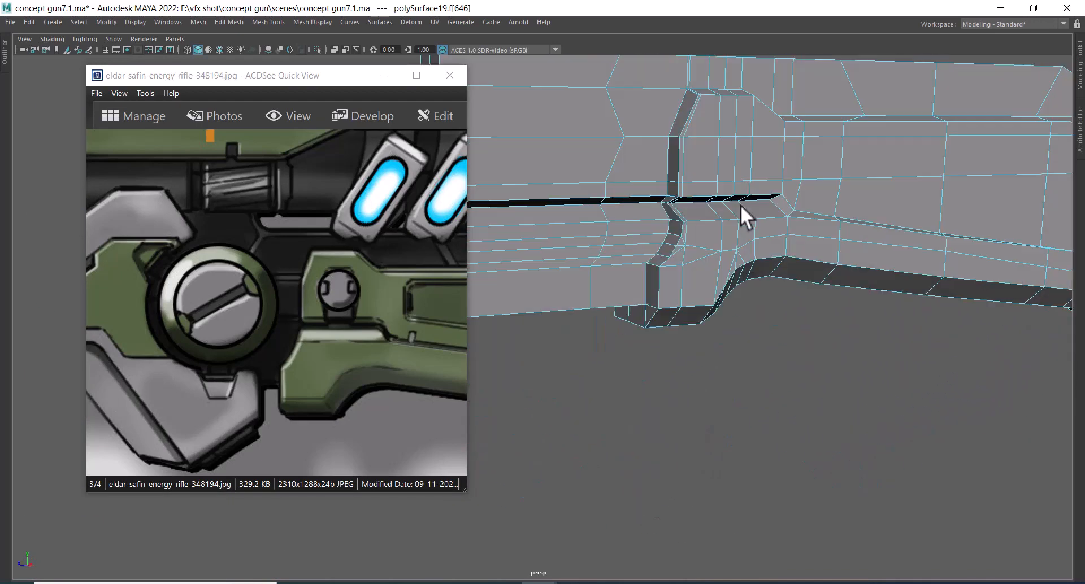
left_click_drag(740, 204, 866, 206, "alt")
right_click_drag(866, 206, 855, 259, "alt")
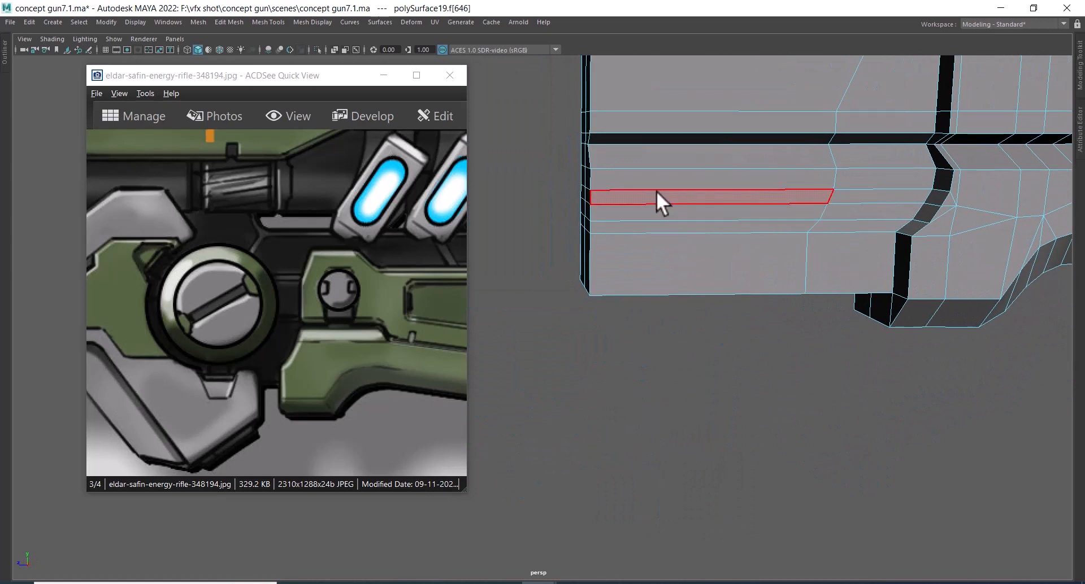
left_click_drag(656, 191, 672, 192, "alt")
- In the side view, select the four vertices of the slanted column crossing the tight rows on the lower end block
left_click_drag(692, 148, 815, 185, "alt")
key("space")
key("f")
middle_click_drag(668, 329, 874, 252, "alt")
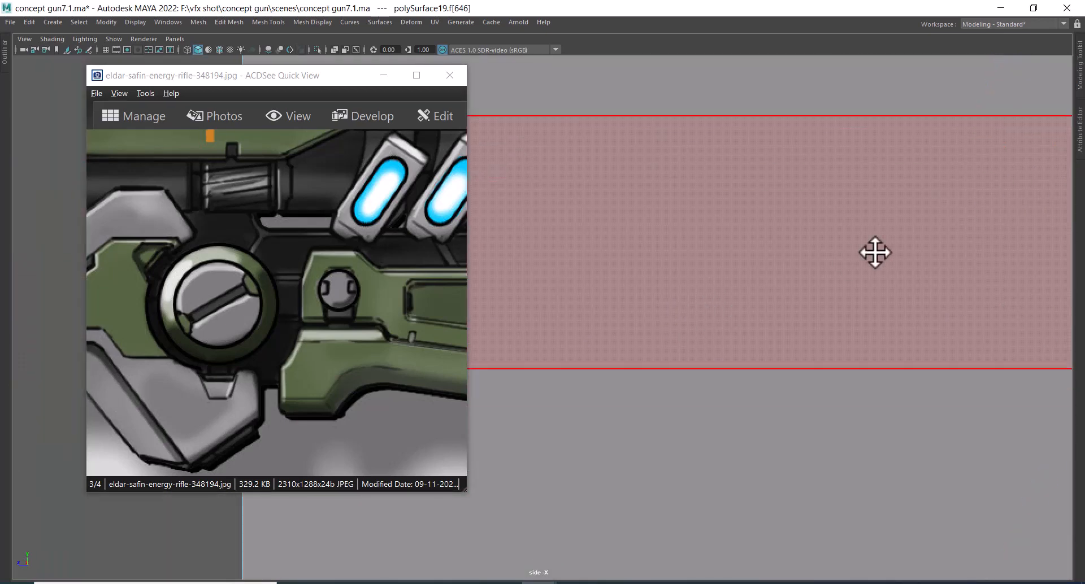
right_click_drag(874, 252, 659, 194, "alt")
right_click_drag(714, 278, 885, 422, "alt")
right_click_drag(687, 356, 845, 391, "alt")
middle_click_drag(634, 326, 691, 219, "alt")
right_click_drag(691, 219, 892, 411, "alt")
right_click_drag(728, 270, 788, 302, "alt")
middle_click_drag(757, 211, 712, 240, "alt")
right_click_drag(711, 240, 668, 198, "alt")
left_click_drag(744, 209, 711, 246)
- Try to merge the selected column vertices to one point and inspect the mesh in perspective
right_click_drag(758, 236, 726, 68, "shift")
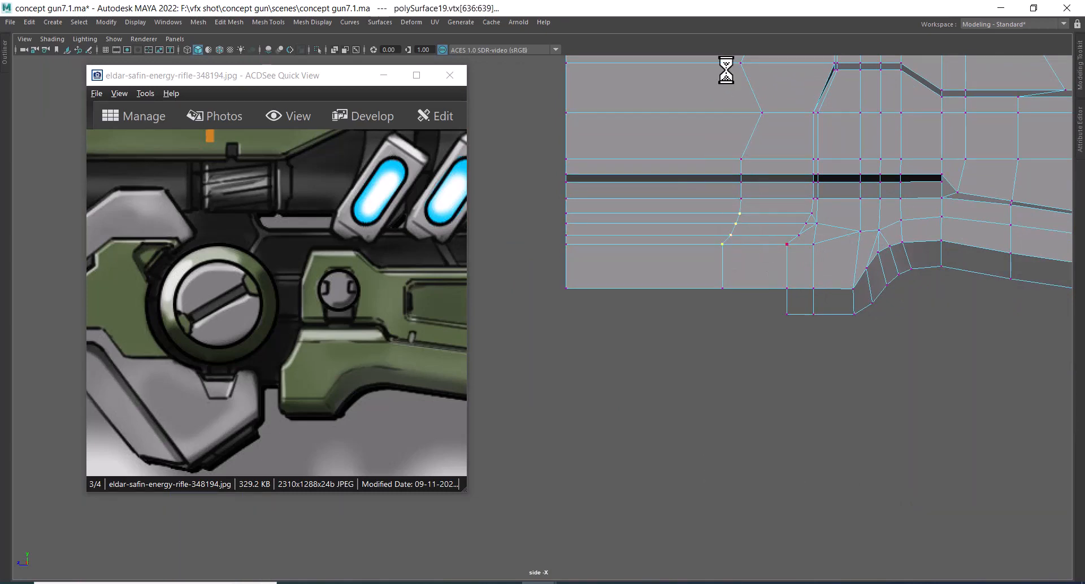
key("space")
left_click_drag(775, 221, 876, 273)
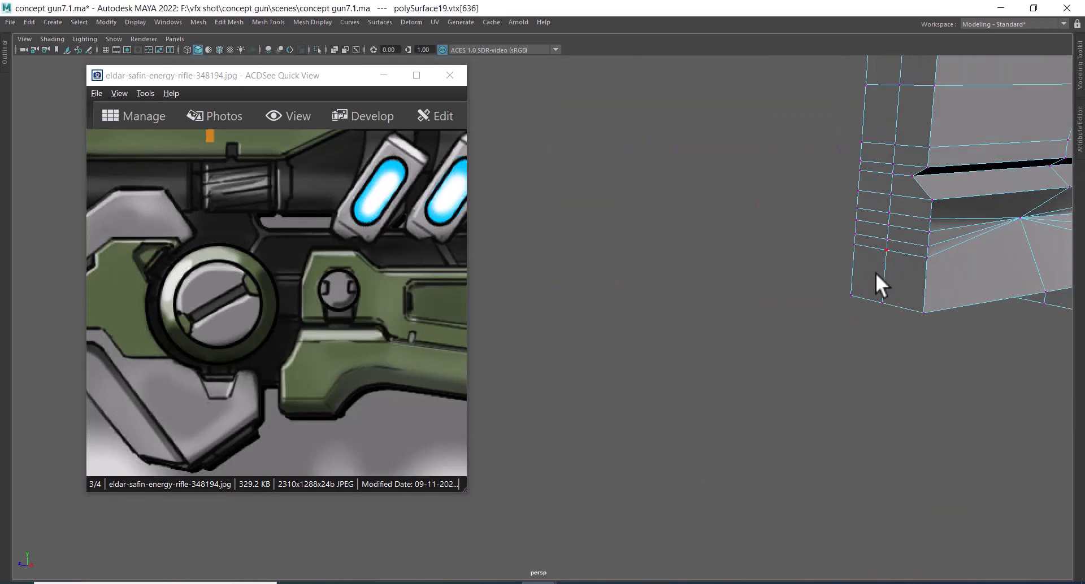
key("ctrl+z")
- Merge the four selected vertices on the lower end block into a single centre vertex
middle_click_drag(943, 255, 777, 250, "alt")
left_click_drag(776, 250, 859, 251, "alt")
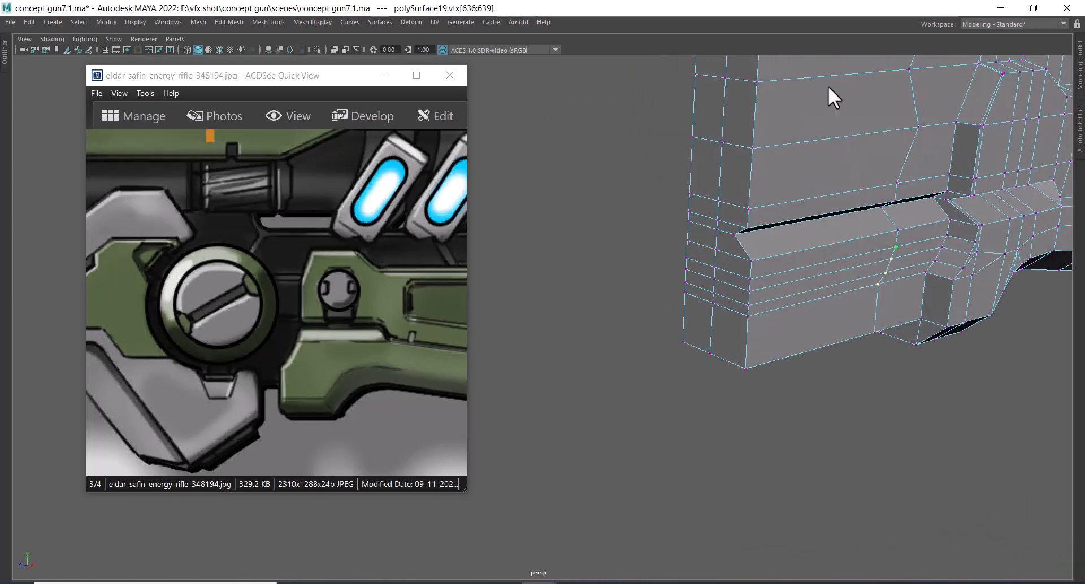
right_click_drag(828, 86, 827, 75, "shift")
left_click_drag(862, 226, 797, 192, "alt")
middle_click_drag(813, 233, 926, 282, "alt")
scroll(751, 271, "up", 1)
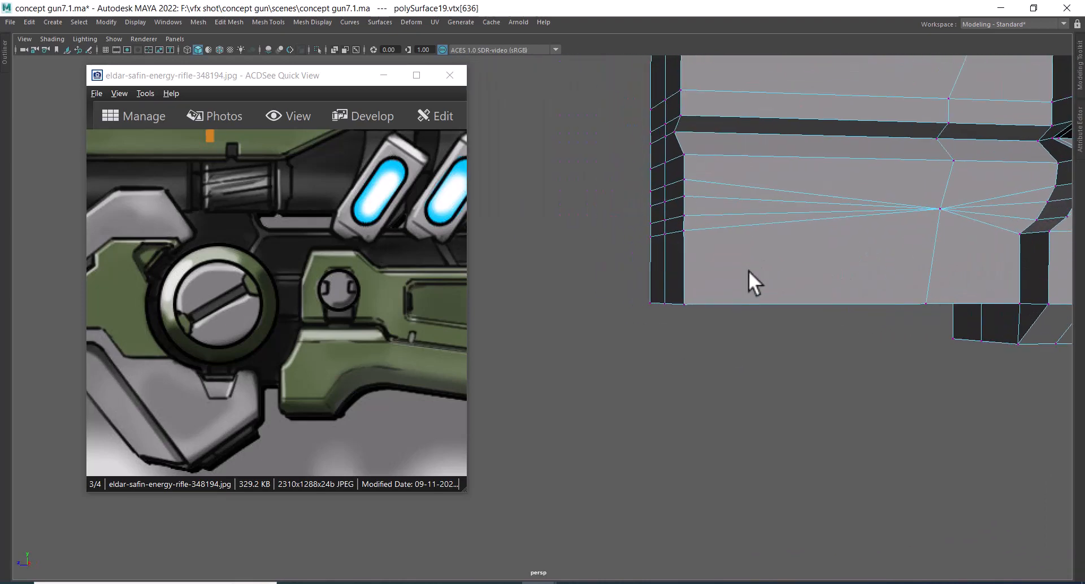
- Merge the vertices of each of the three columns on the lower end block's outer side into one vertex per column
right_click_drag(701, 181, 601, 168)
scroll(730, 232, "up", 1)
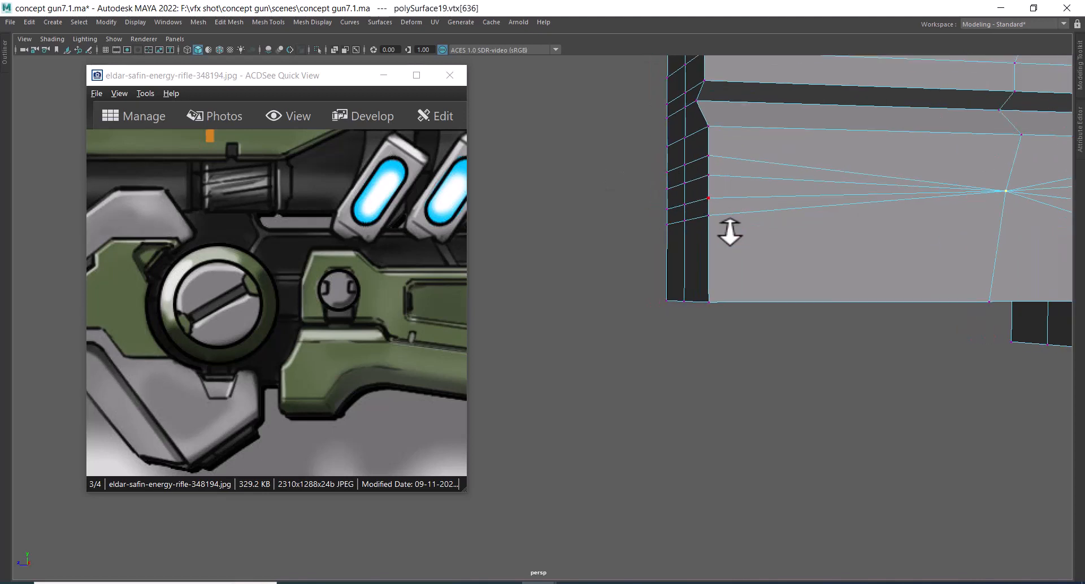
key("4")
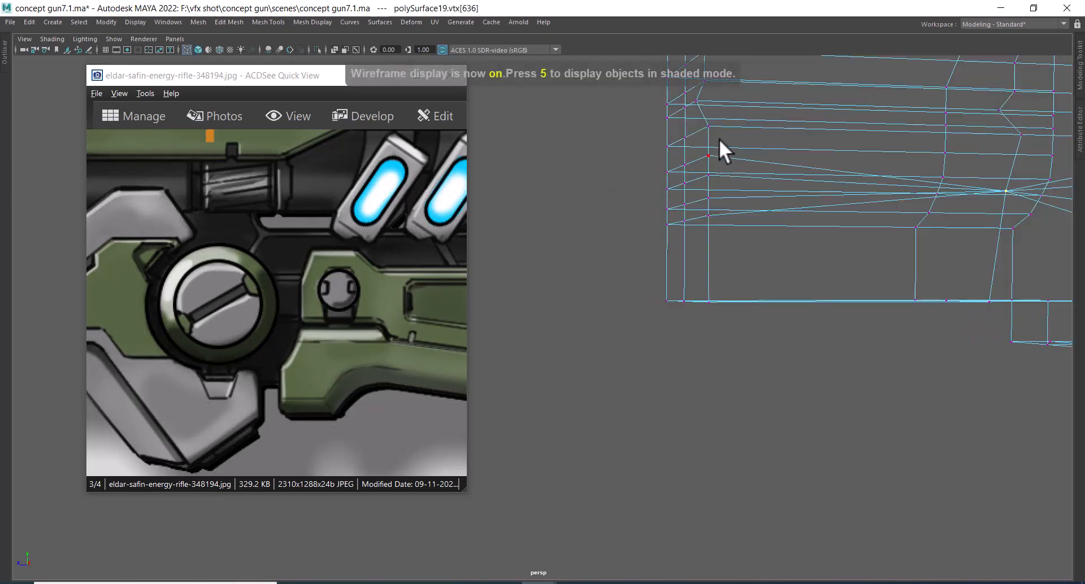
key("g")
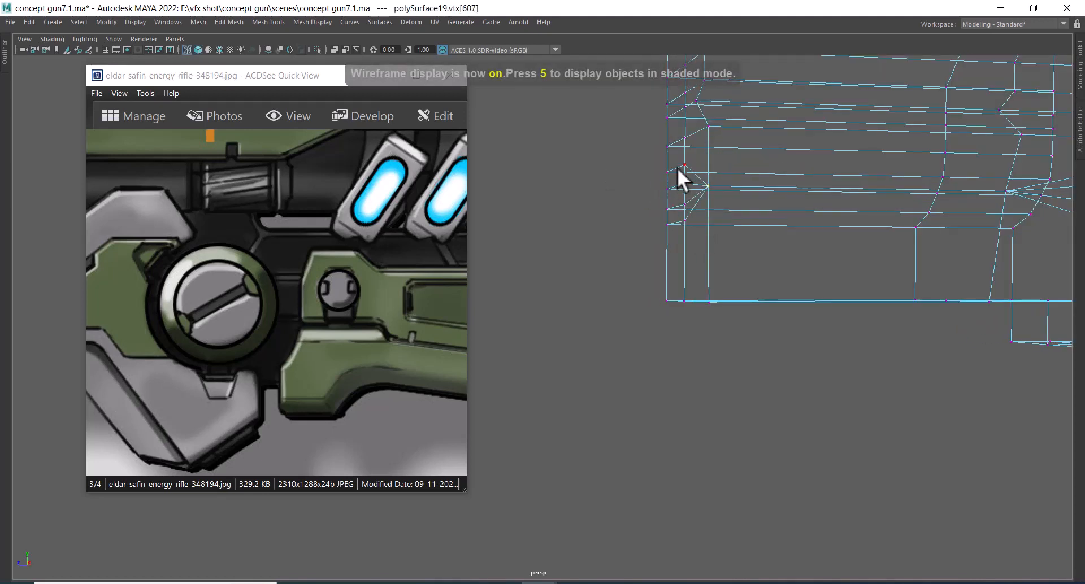
left_click_drag(677, 160, 691, 230)
key("g")
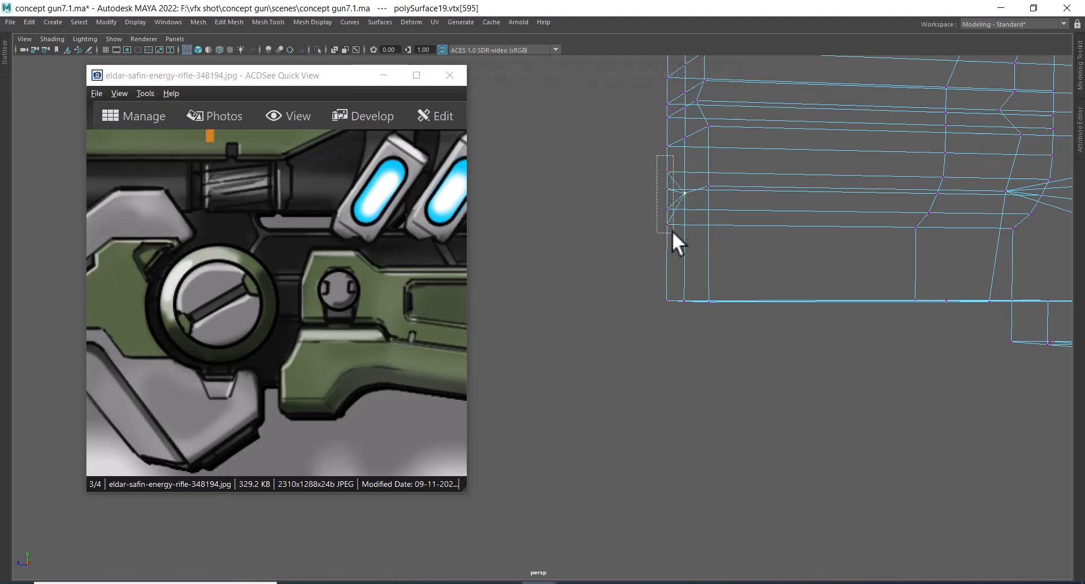
key("5")
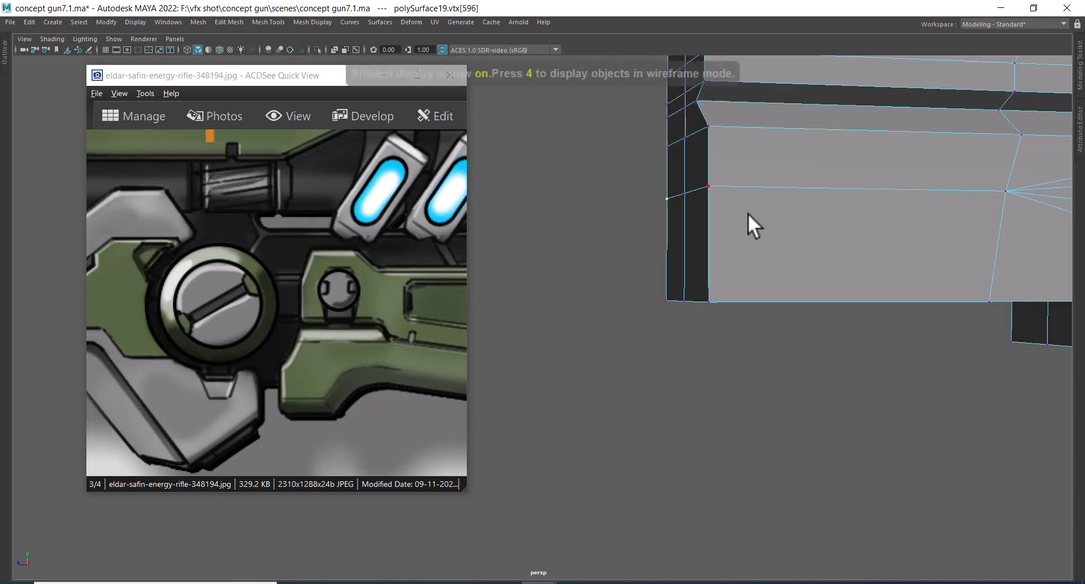
- Delete the bottom outer face on the back side of the lower end block
left_click_drag(748, 222, 987, 270, "alt")
middle_click_drag(987, 267, 787, 232, "alt")
right_click_drag(787, 232, 870, 212, "alt")
middle_click_drag(870, 212, 847, 300, "alt")
left_click_drag(847, 300, 952, 225, "alt")
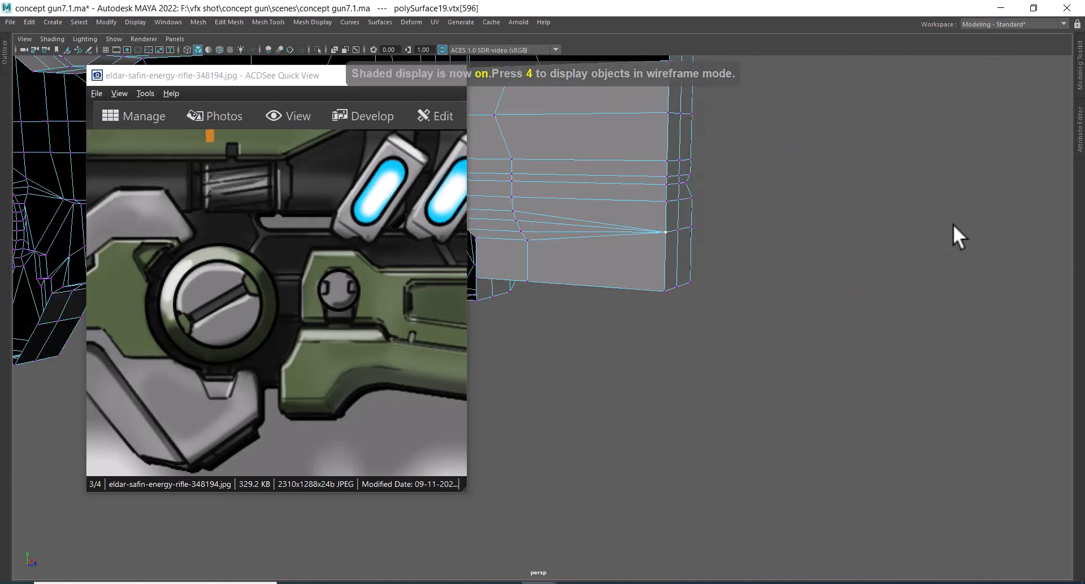
middle_click_drag(762, 245, 895, 255, "alt")
right_click_drag(895, 256, 847, 223, "alt")
right_click_drag(784, 246, 789, 288)
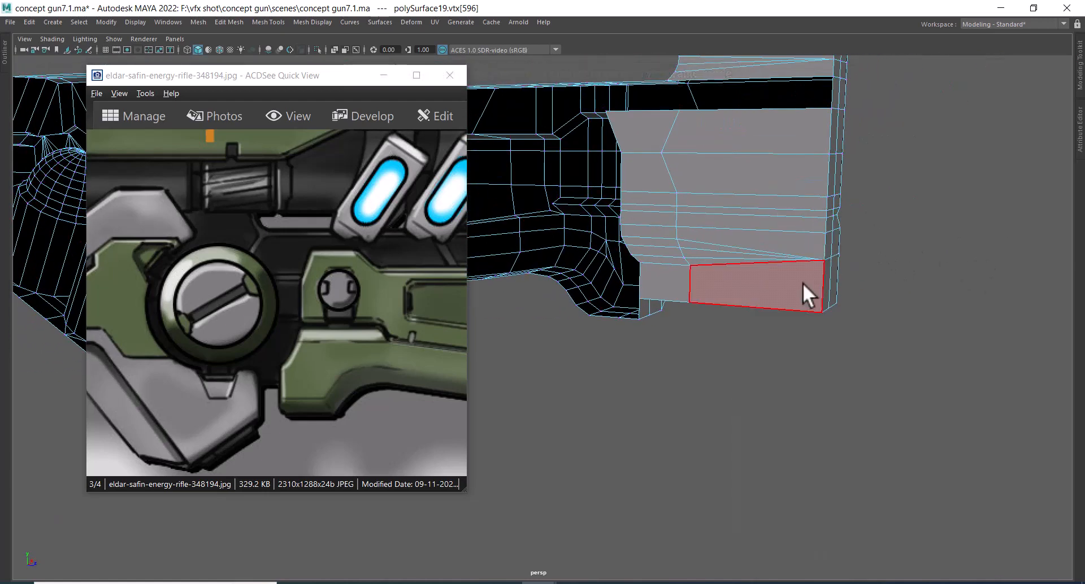
left_click(801, 283)
key("Delete")
- Delete the stacked outer faces above the bottom opening on the back side of the end block
right_click(699, 185)
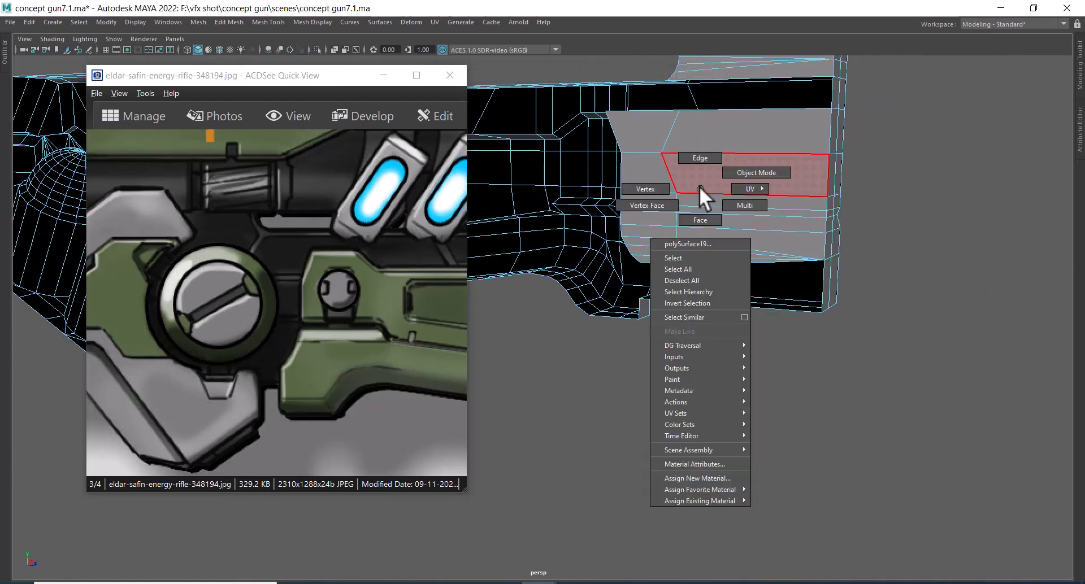
right_click_drag(764, 171, 828, 117, "alt")
left_click(832, 100)
left_click(833, 165, "shift")
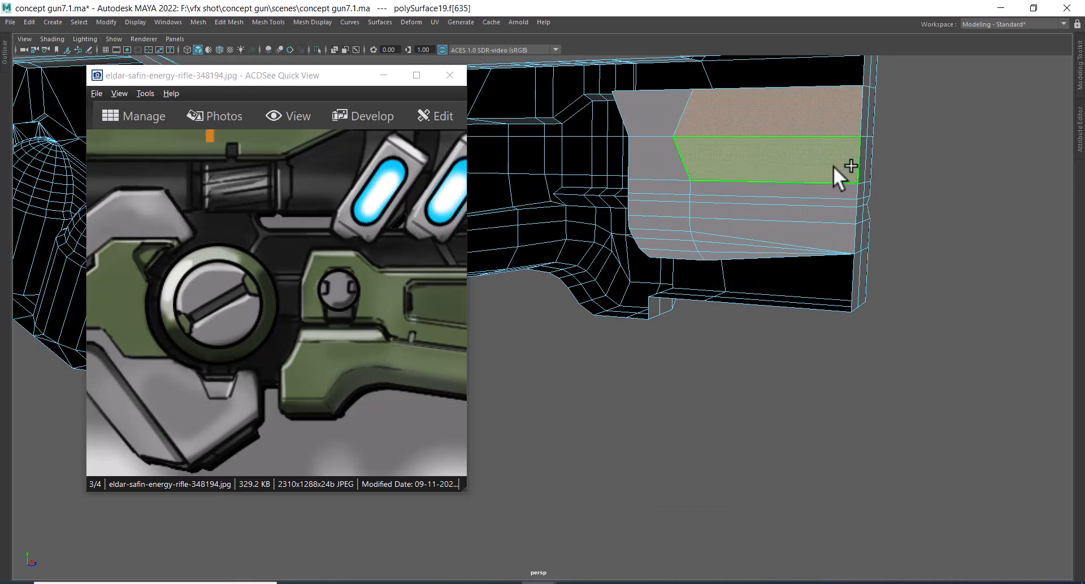
left_click(836, 188, "shift")
left_click(835, 203, "shift")
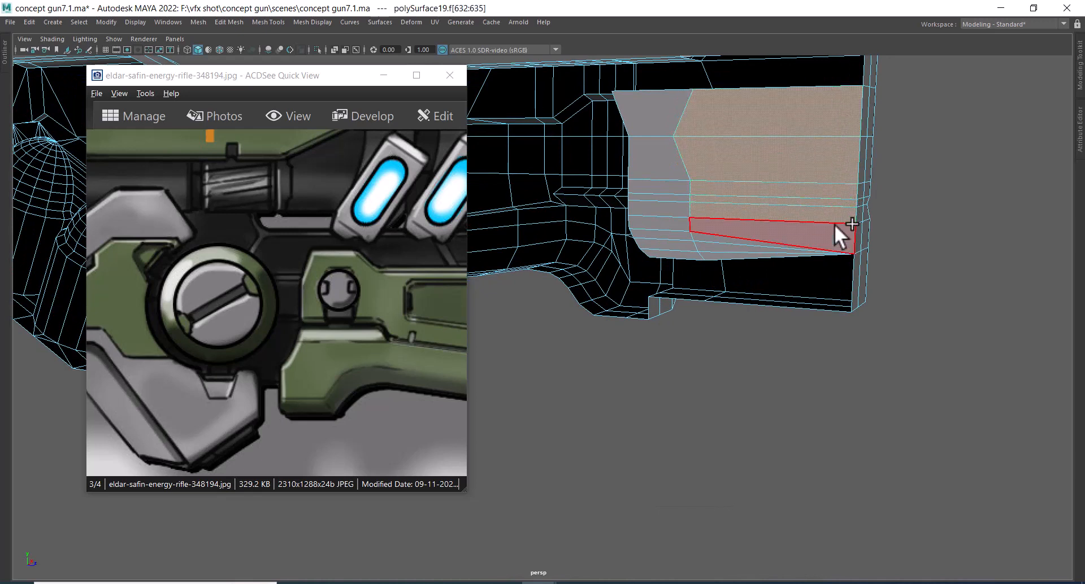
key("Delete")
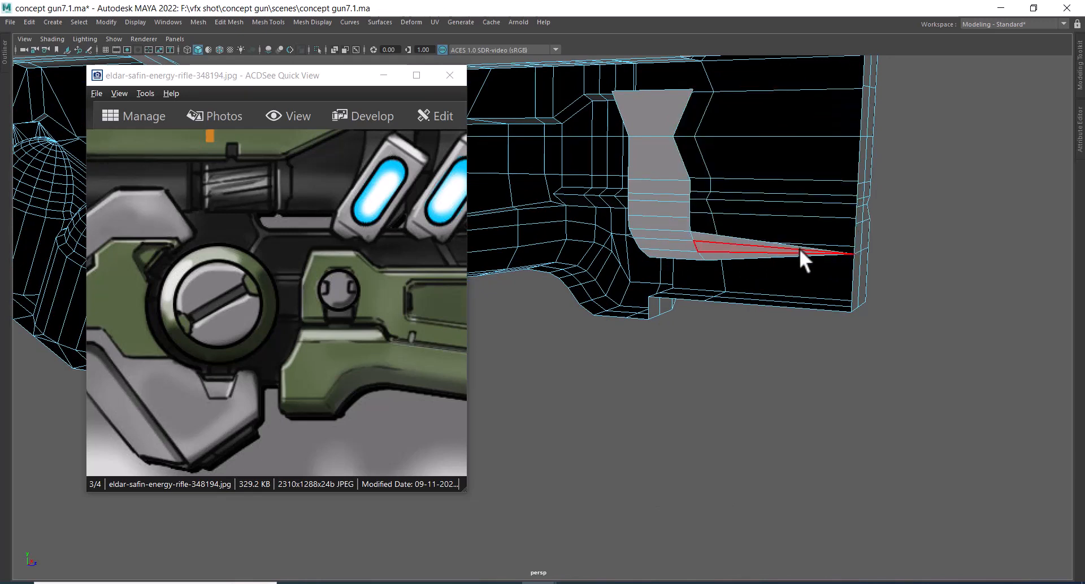
- Select only the leftover strip and sliver faces on the back side of the end block and delete them
left_click_drag(799, 249, 808, 328, "alt")
middle_click_drag(808, 328, 872, 290, "alt")
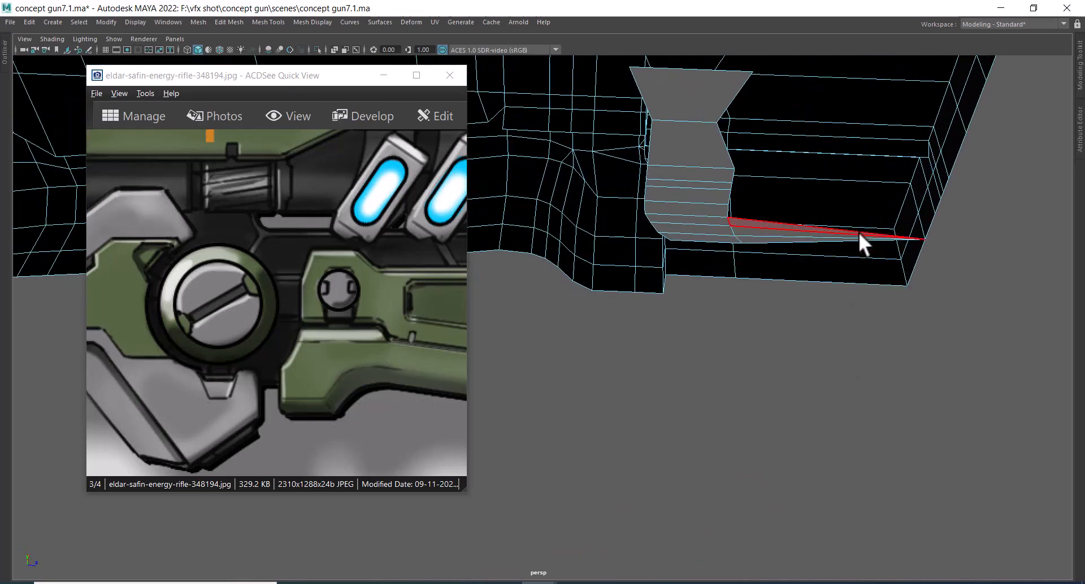
left_click_drag(859, 232, 814, 239, "alt")
left_click_drag(570, 206, 981, 300)
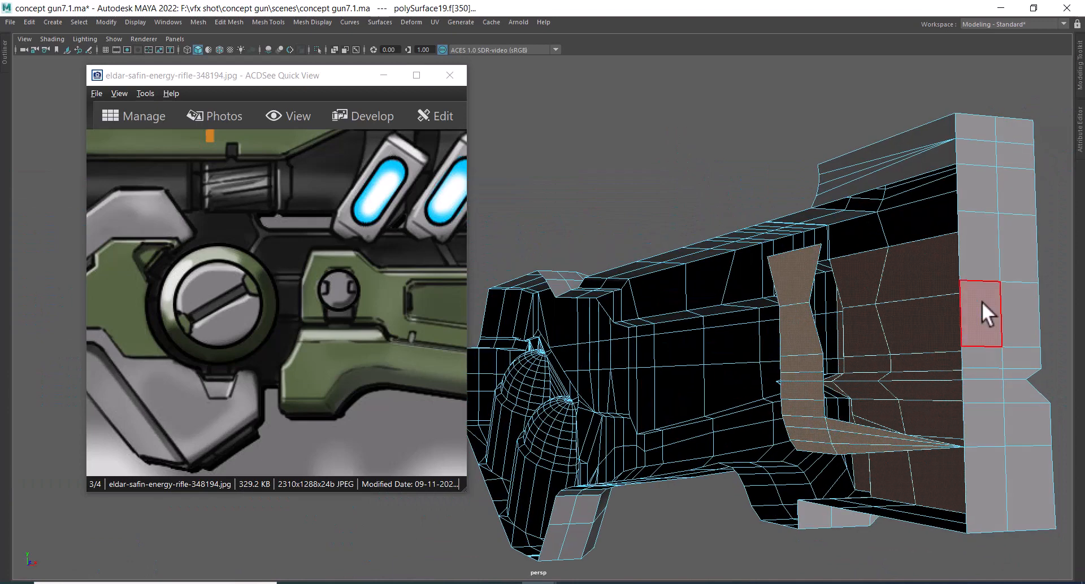
left_click_drag(909, 317, 910, 320)
left_click_drag(978, 375, 863, 318, "alt")
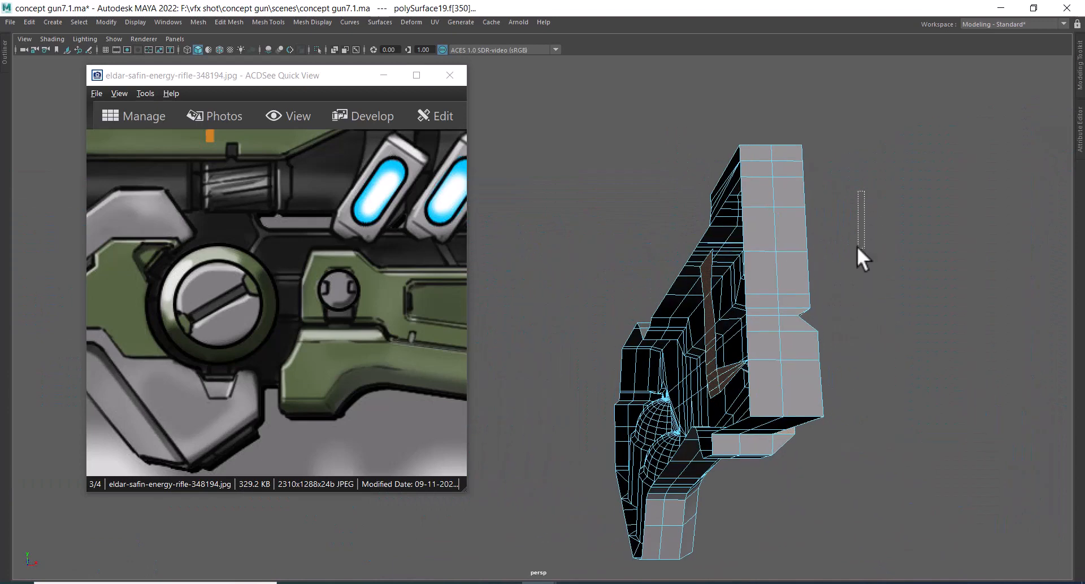
left_click_drag(857, 247, 760, 498)
left_click_drag(816, 446, 836, 350, "alt")
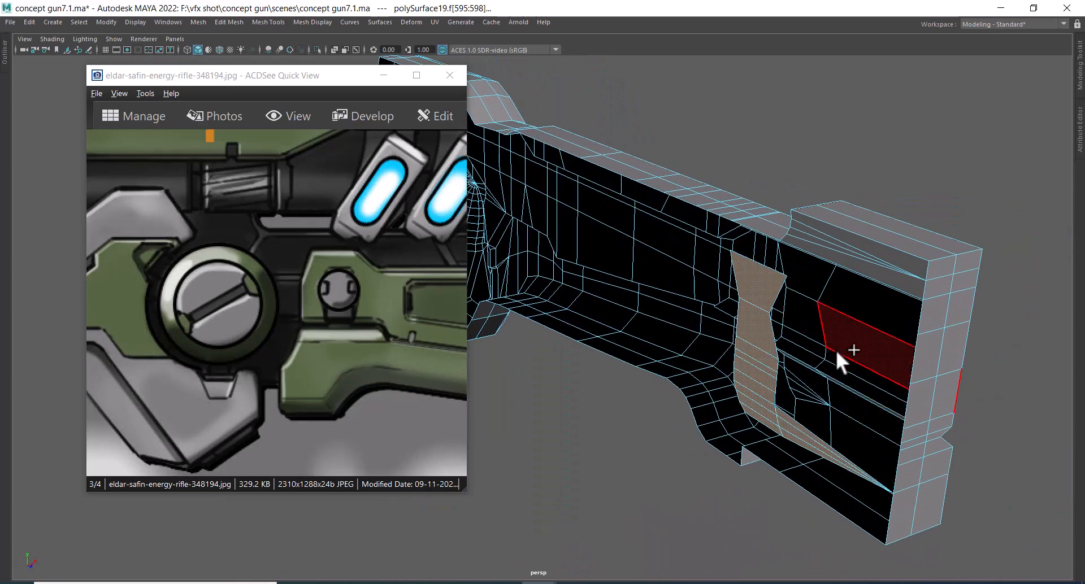
key("Delete")
- Delete the horizontal edge row running from the fan vertex to the outer end of the lower end block
left_click_drag(813, 415, 713, 381, "alt")
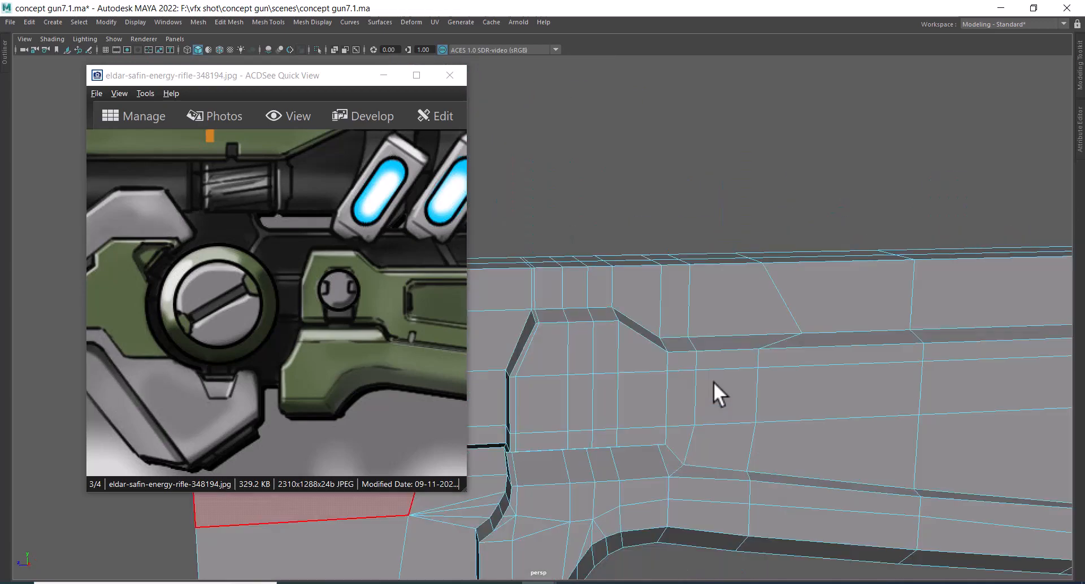
scroll(713, 381, "down", 3)
middle_click_drag(764, 276, 709, 382, "alt")
left_click_drag(710, 382, 790, 368, "alt")
middle_click_drag(790, 369, 797, 259, "alt")
scroll(798, 259, "up", 3)
left_click_drag(798, 259, 807, 351, "alt")
mouse_move(807, 352)
middle_mouse_down("alt")
mouse_move(785, 346)
mouse_move(814, 368)
middle_mouse_up("alt")
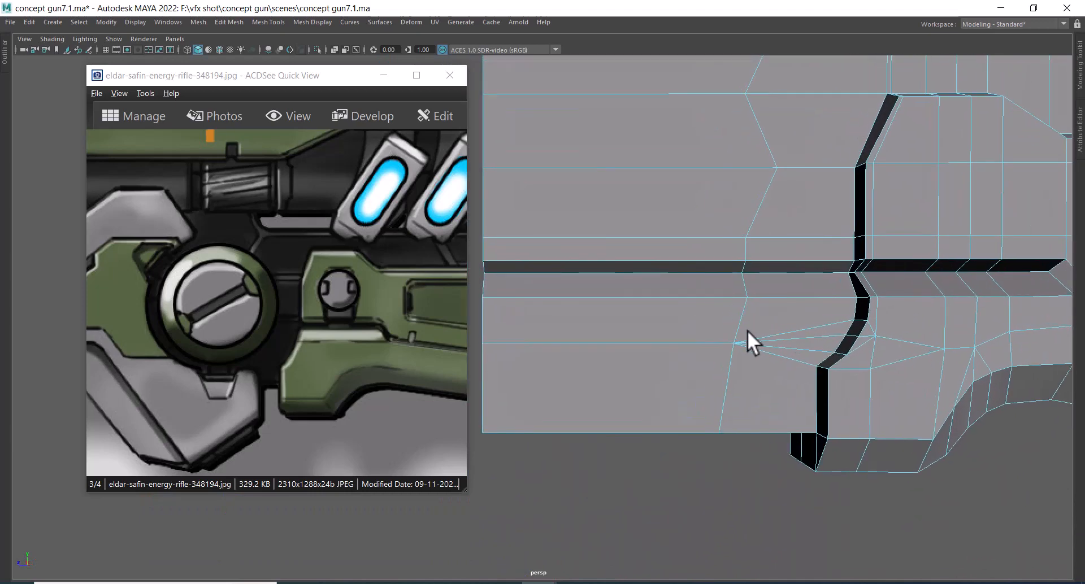
left_click_drag(747, 331, 768, 368, "alt")
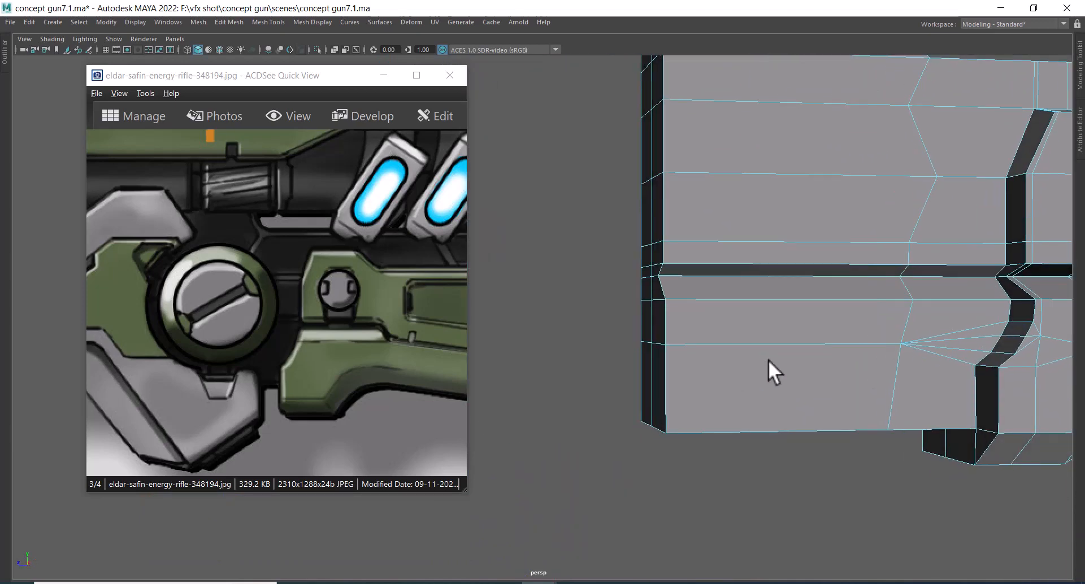
left_click(742, 343)
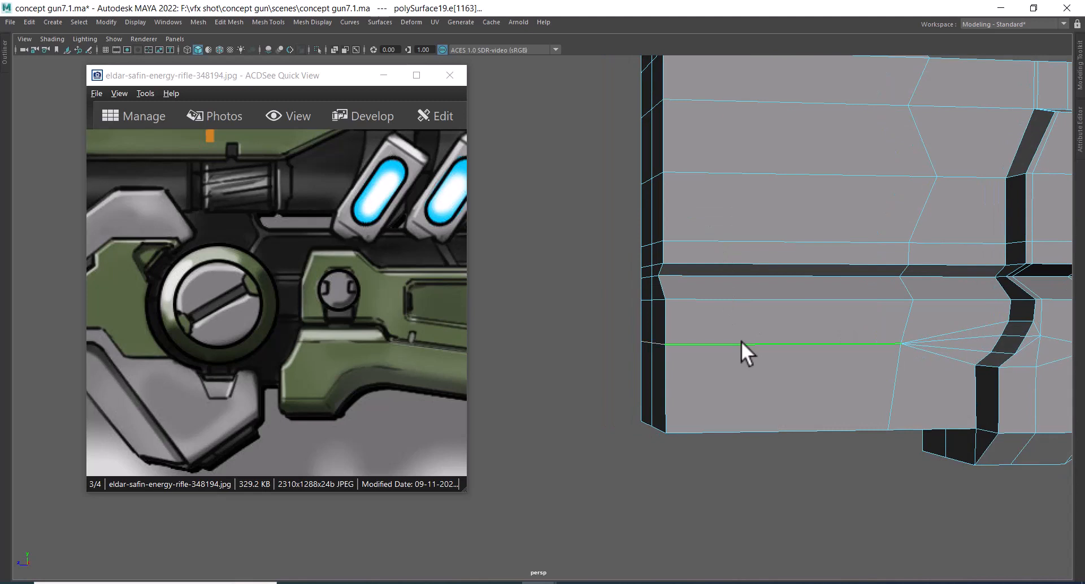
right_click_drag(736, 339, 612, 417, "shift")
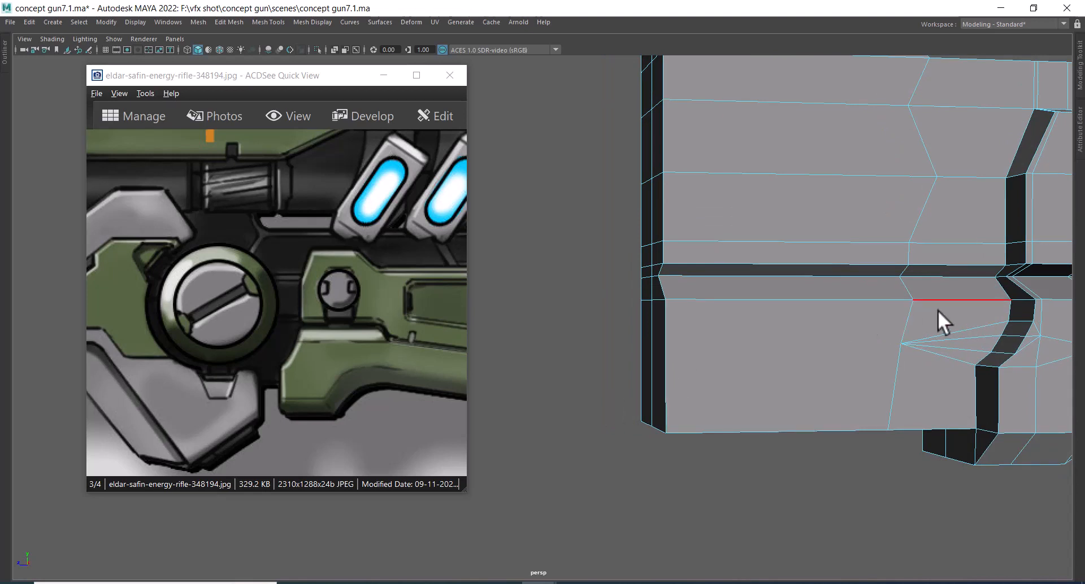
- Snap the fan vertex on the lower end block to the vertex directly above it and merge the two
middle_click_drag(880, 327, 809, 311, "alt")
right_click_drag(809, 310, 831, 382, "alt")
right_click_drag(890, 286, 604, 317)
right_click_drag(825, 317, 933, 322, "alt")
middle_click_drag(1020, 326, 747, 353, "alt")
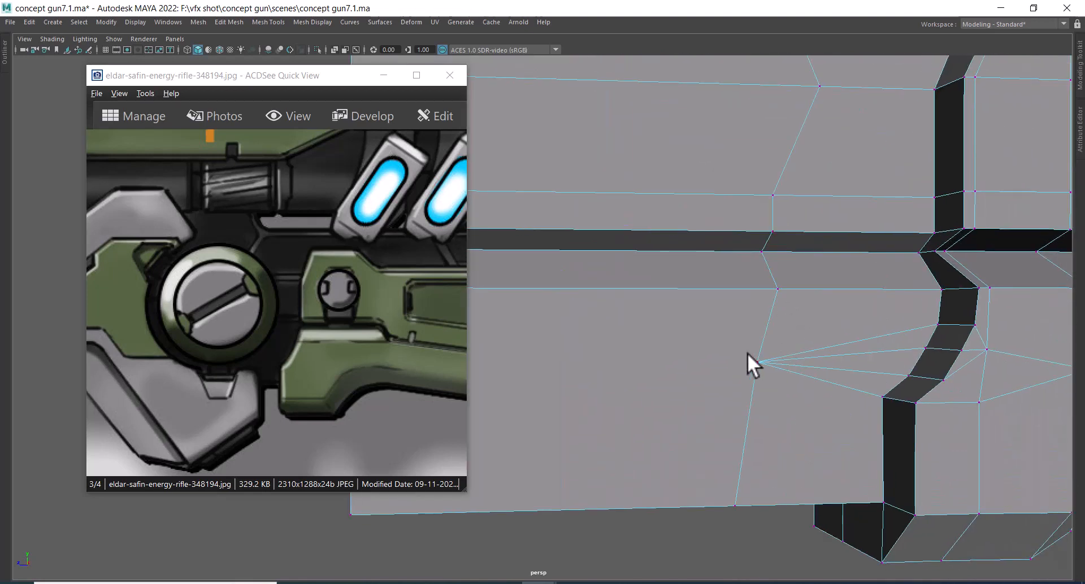
left_click(756, 363)
key("w")
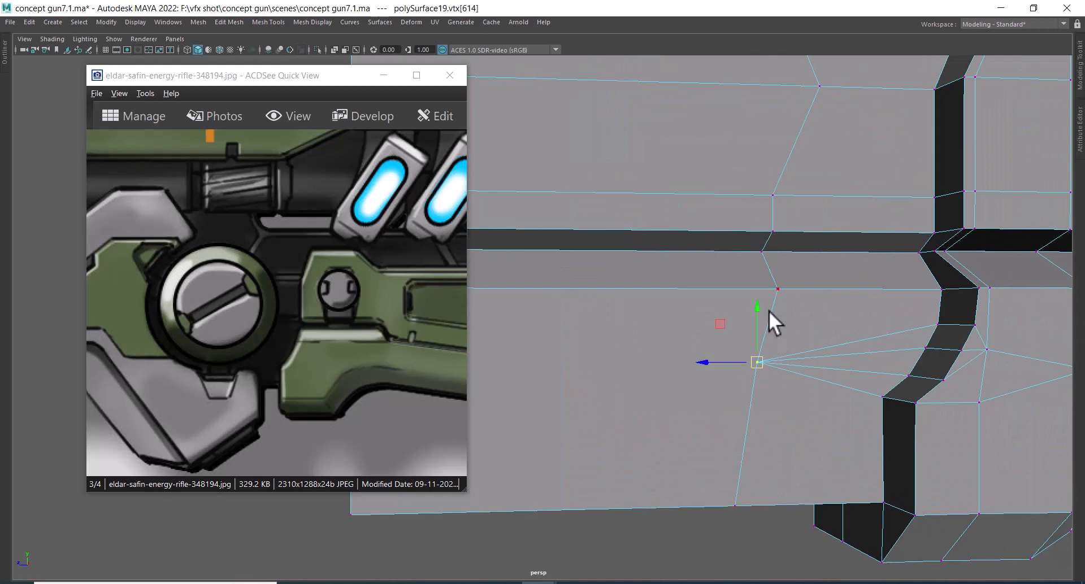
key("v")
middle_click(777, 289)
left_click_drag(814, 274, 754, 325)
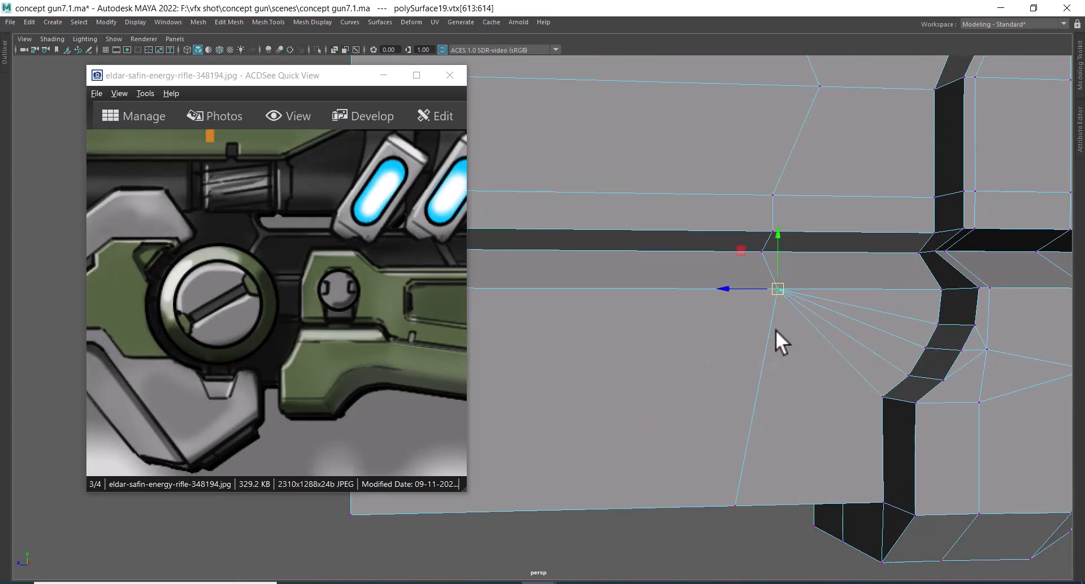
right_click_drag(775, 330, 775, 223, "shift")
- Return the fore-grip mesh to object mode, end its isolation to show the whole rifle, and display the scene in wireframe
right_click_drag(870, 356, 687, 226, "alt")
left_click_drag(687, 225, 769, 293, "alt")
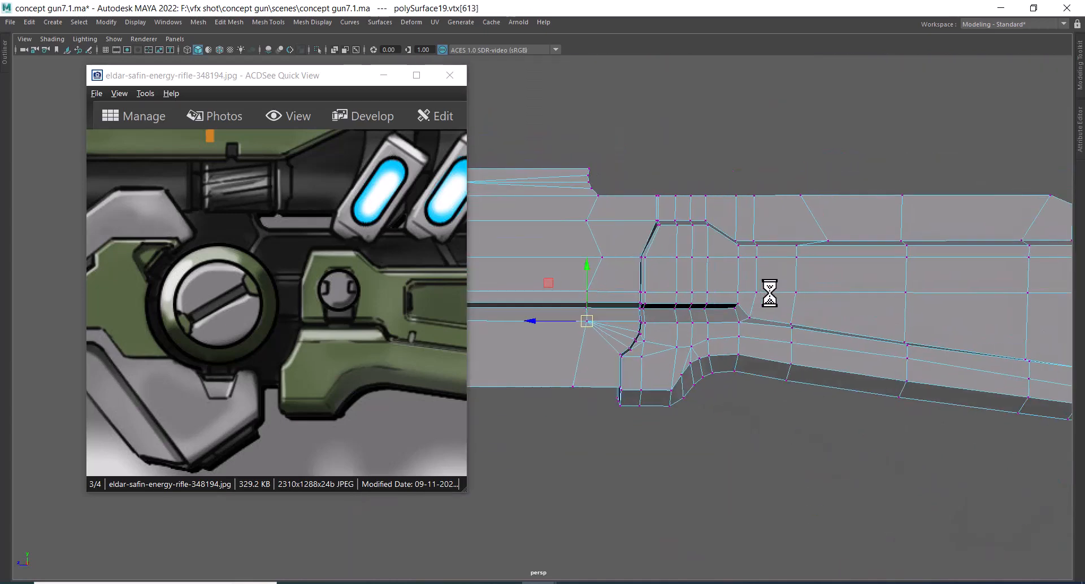
middle_click_drag(769, 293, 847, 322, "alt")
left_click_drag(848, 322, 823, 327, "alt")
middle_click_drag(837, 356, 746, 317, "alt")
right_click_drag(733, 260, 864, 177)
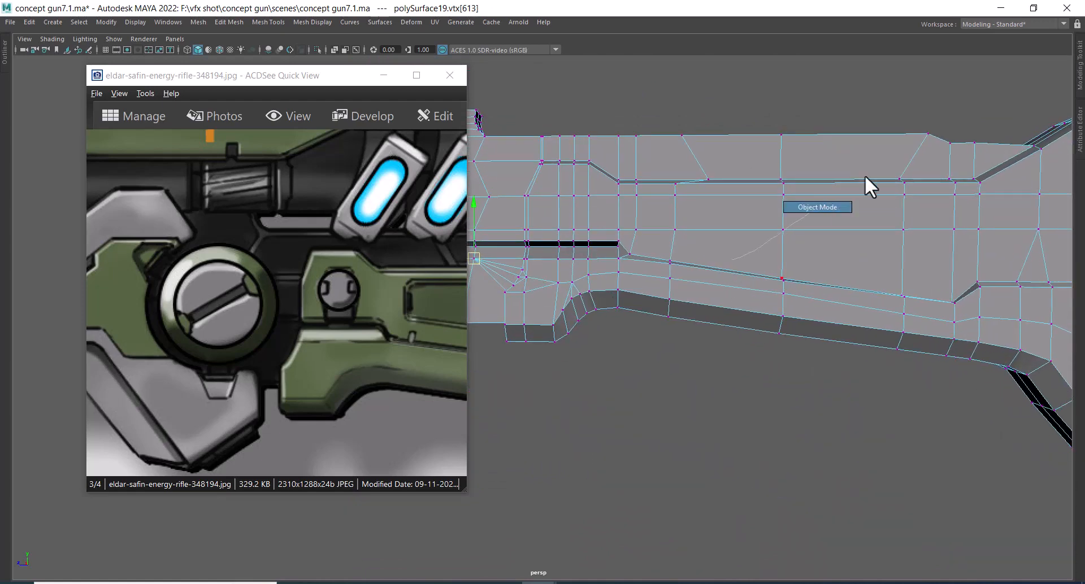
right_click_drag(805, 339, 727, 294, "alt")
left_click_drag(727, 293, 856, 339, "alt")
middle_click_drag(666, 310, 737, 341, "alt")
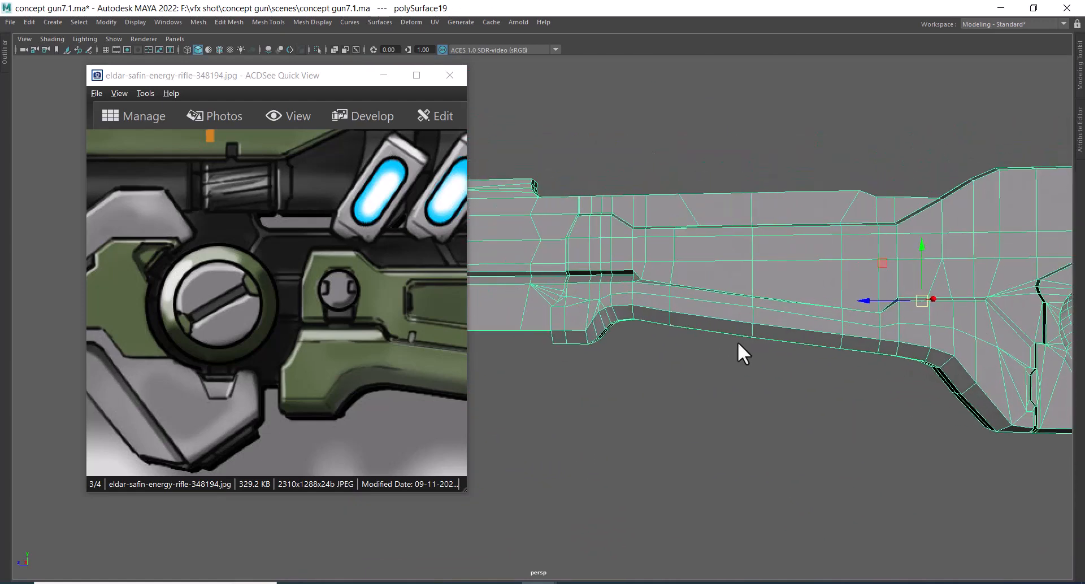
middle_click_drag(736, 304, 659, 287, "alt")
left_click_drag(659, 287, 649, 267, "alt")
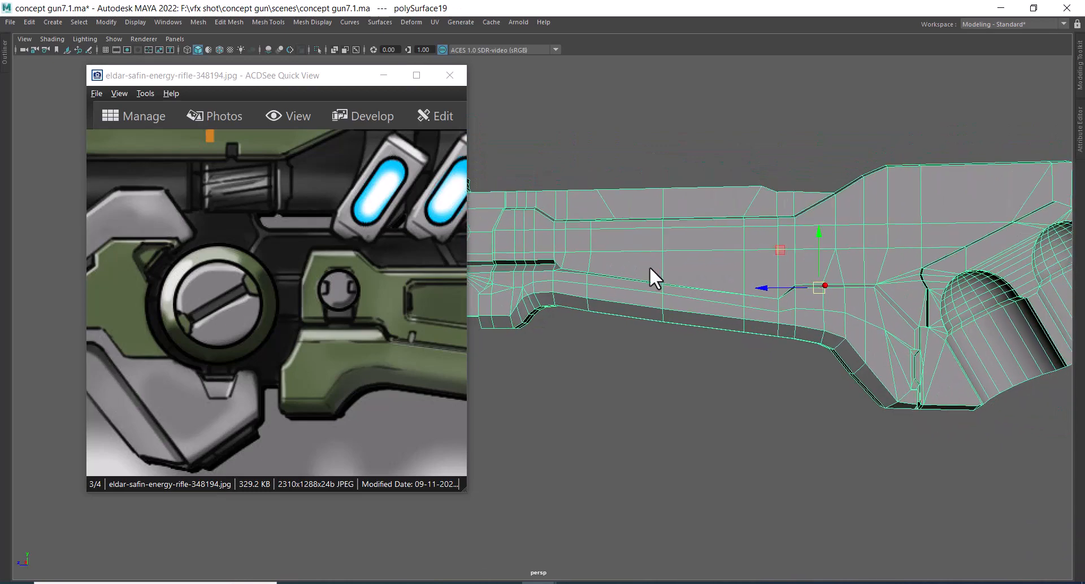
key("ctrl+1")
middle_click_drag(706, 283, 747, 388, "alt")
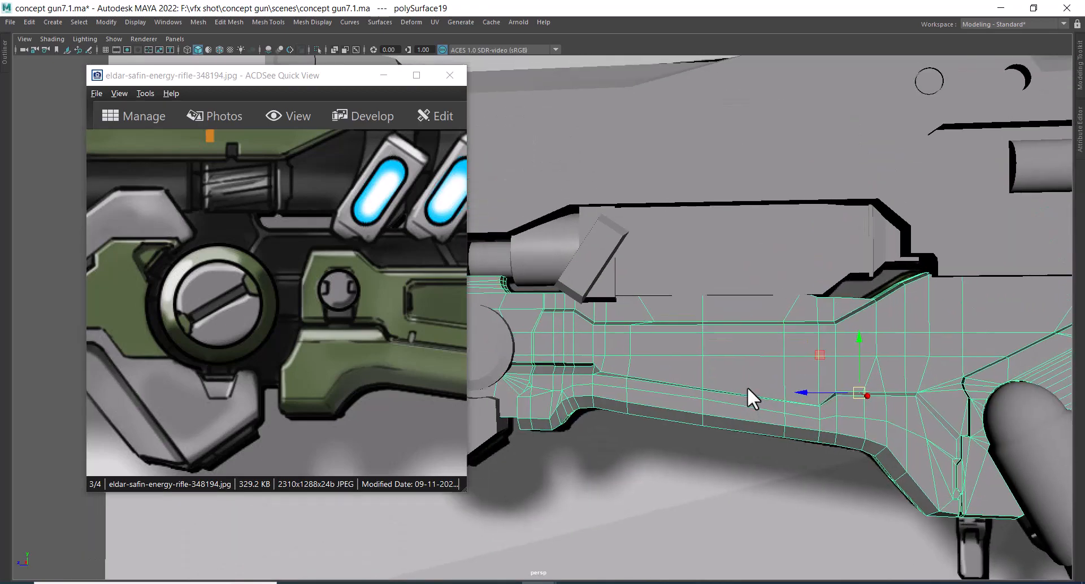
key("4")
key("5")
key("4")
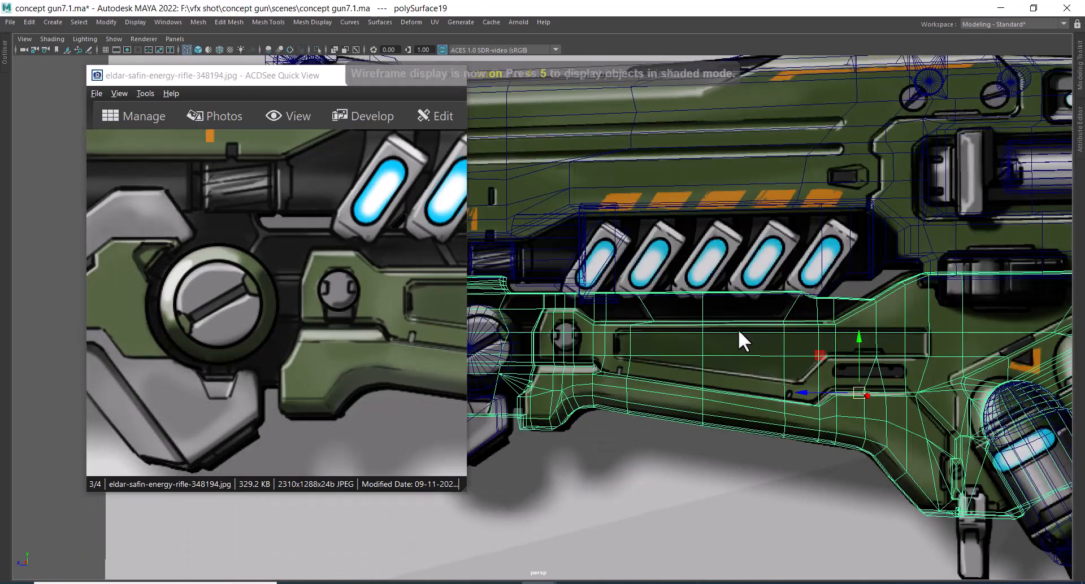
- Examine the fore-grip wireframe against the concept art around the inset panel, round bolt and lower end block
right_click_drag(738, 329, 777, 362, "alt")
middle_click_drag(777, 361, 715, 331, "alt")
right_click_drag(716, 331, 778, 348, "alt")
scroll(769, 348, "up", 3)
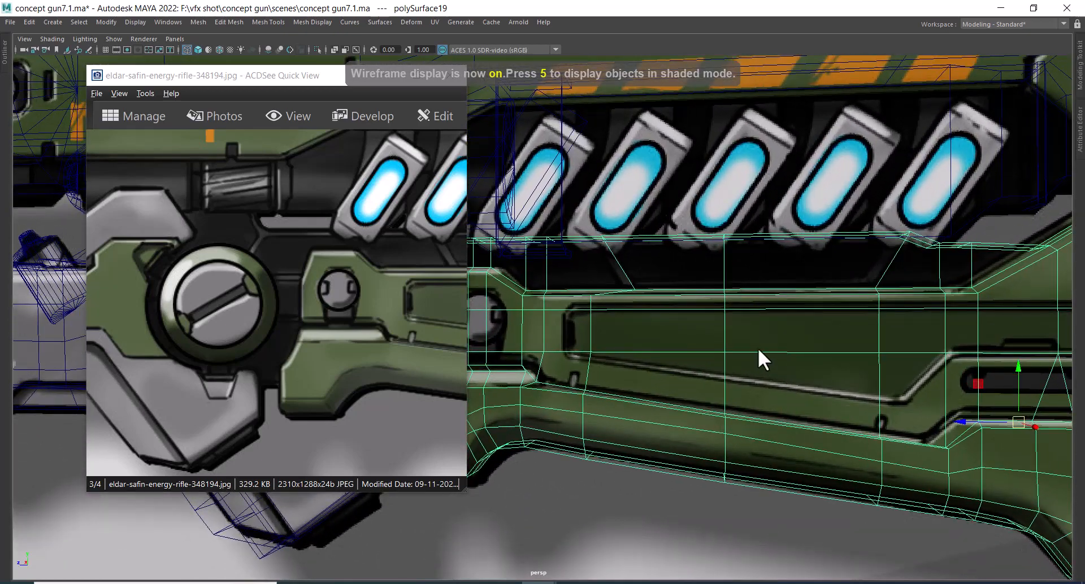
middle_click_drag(741, 331, 823, 346, "alt")
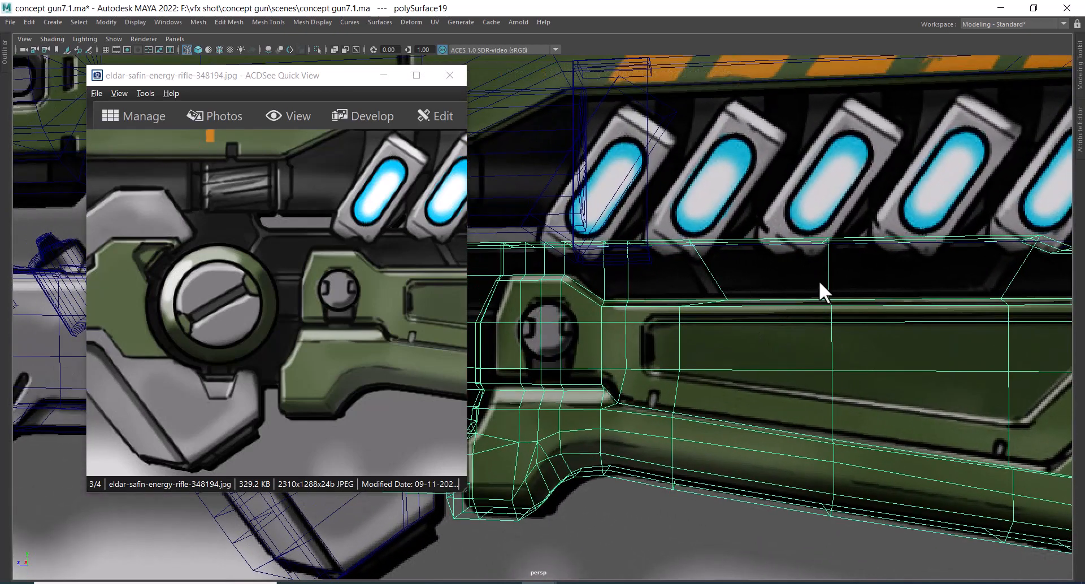
middle_click_drag(819, 280, 768, 277, "alt")
right_click_drag(717, 266, 757, 287, "alt")
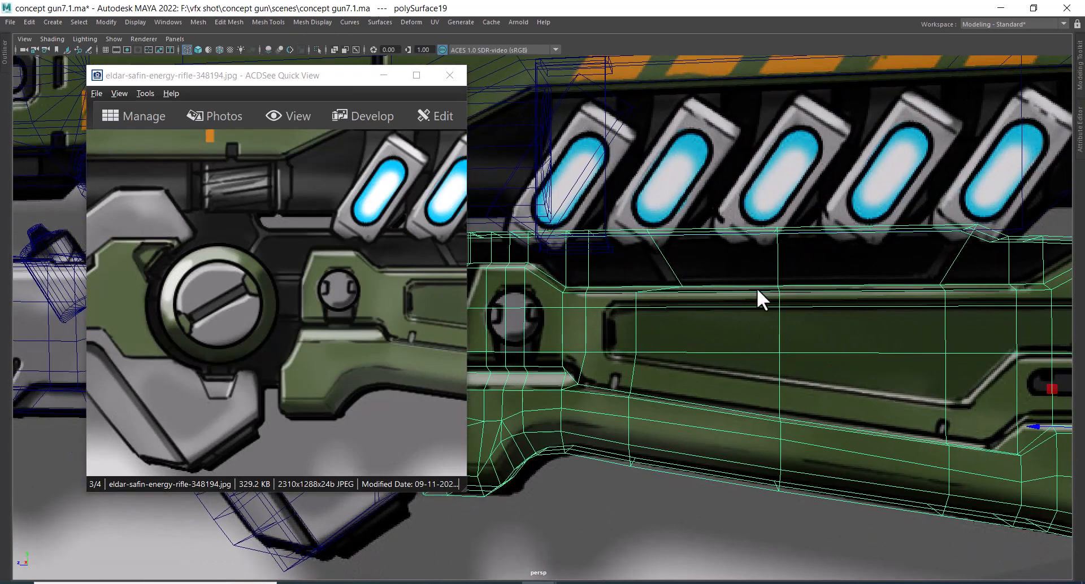
middle_click_drag(757, 287, 819, 340, "alt")
right_click_drag(819, 340, 833, 343, "alt")
middle_click_drag(664, 320, 725, 318, "alt")
right_click_drag(644, 289, 688, 298, "alt")
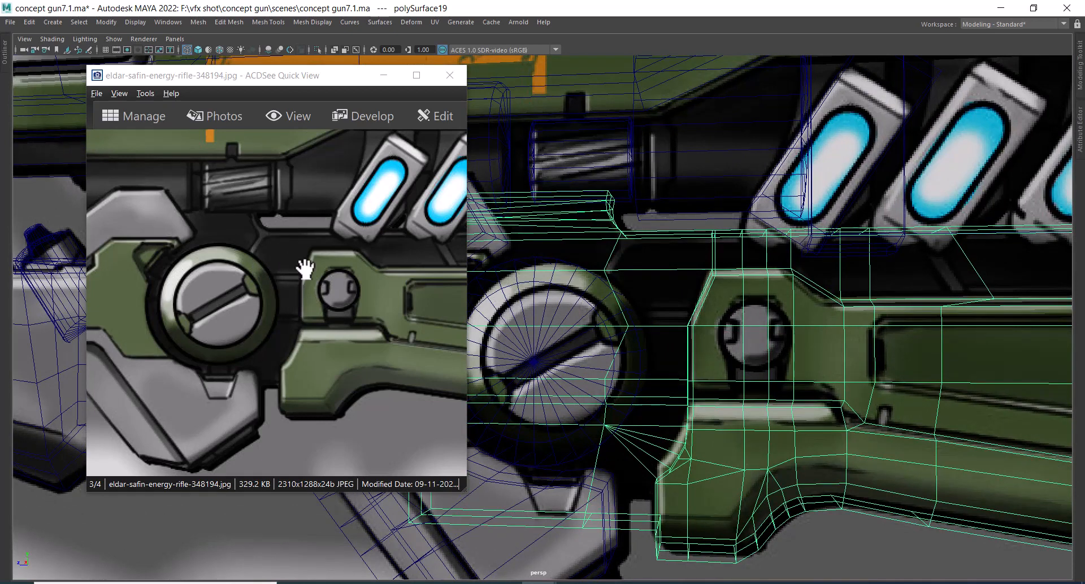
left_click_drag(337, 282, 222, 288)
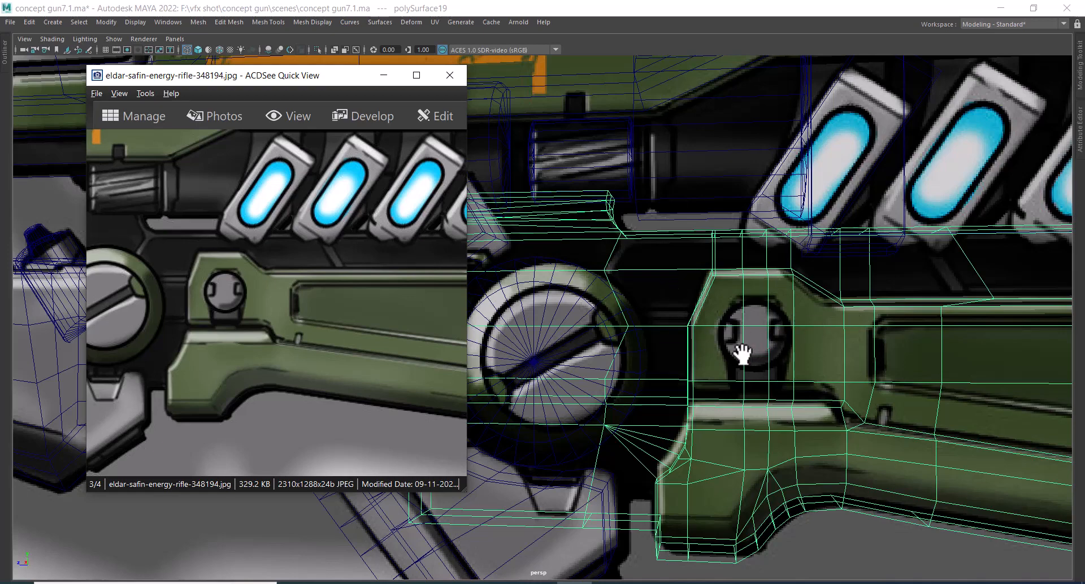
right_click_drag(850, 383, 839, 370, "alt")
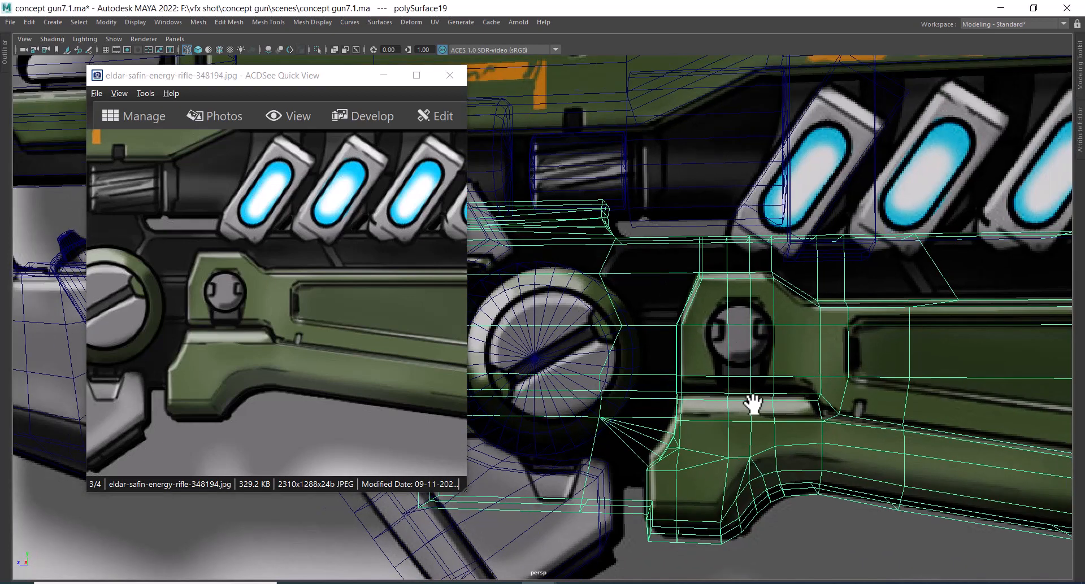
- Return to textured shading and isolate the fore-grip mesh after checking it against the concept art around the round bolt
left_click_drag(224, 371, 387, 368)
right_click_drag(808, 432, 667, 440, "alt")
middle_click_drag(667, 441, 782, 399, "alt")
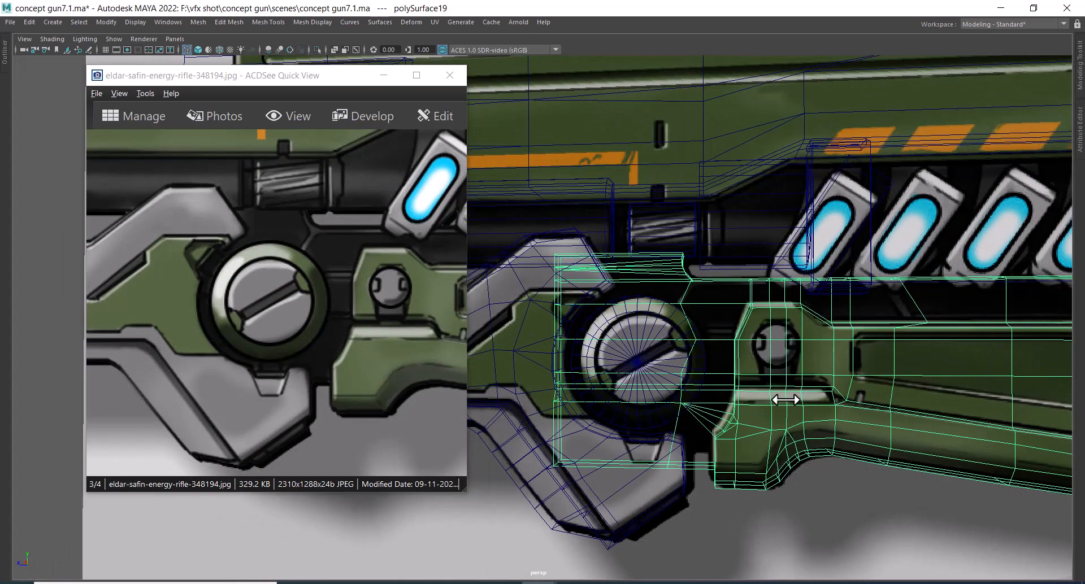
mouse_move(781, 400)
right_mouse_down("alt")
mouse_move(805, 431)
mouse_move(746, 368)
mouse_move(831, 390)
mouse_move(757, 322)
mouse_move(823, 351)
mouse_move(774, 392)
mouse_move(750, 337)
mouse_move(721, 330)
mouse_move(758, 331)
mouse_move(754, 323)
right_mouse_up("alt")
key("6")
key("alt+h")
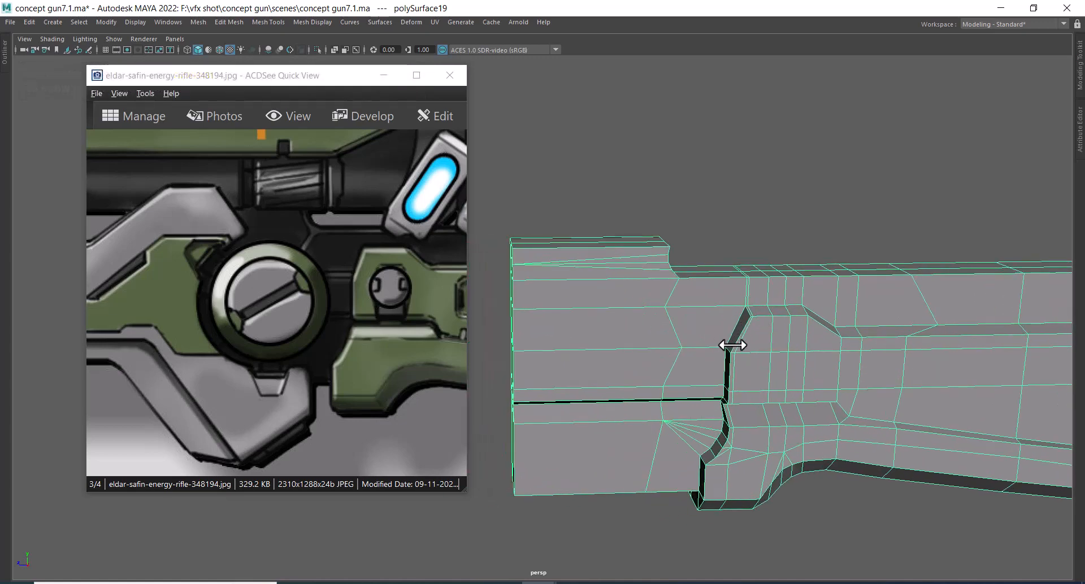
left_click_drag(732, 345, 653, 230, "alt")
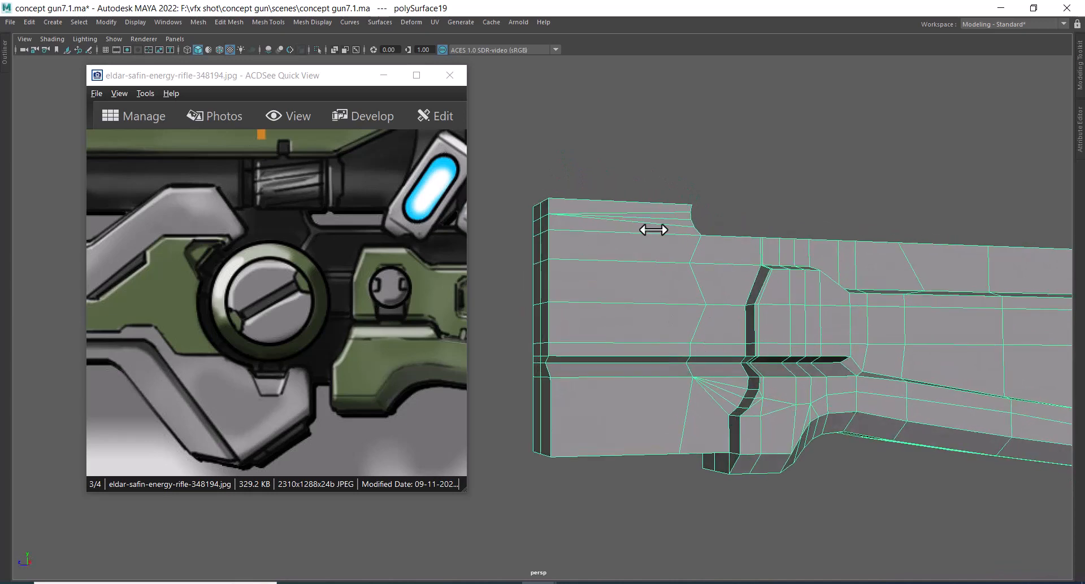
- Select the faces of the fore-grip's large end block and grow the selection to its edge against the green grip outline
right_click_drag(617, 203, 613, 232)
left_click_drag(510, 169, 626, 517)
left_click_drag(626, 518, 836, 314, "alt")
key("shift+period")
key("space")
middle_click_drag(857, 351, 632, 473, "alt")
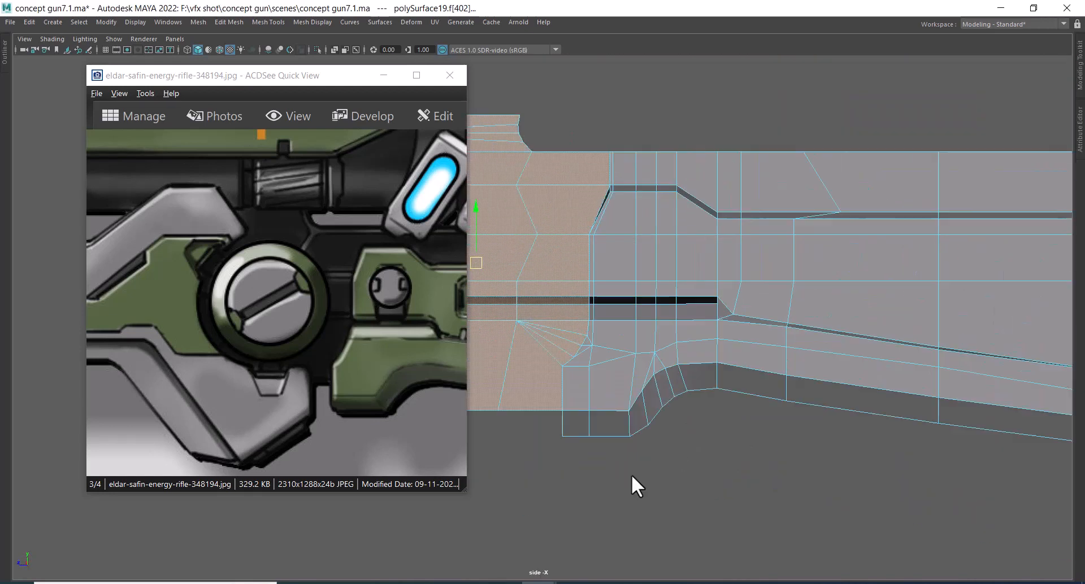
middle_click_drag(806, 298, 650, 412, "alt")
scroll(649, 413, "down", 2)
middle_click_drag(682, 315, 815, 347, "alt")
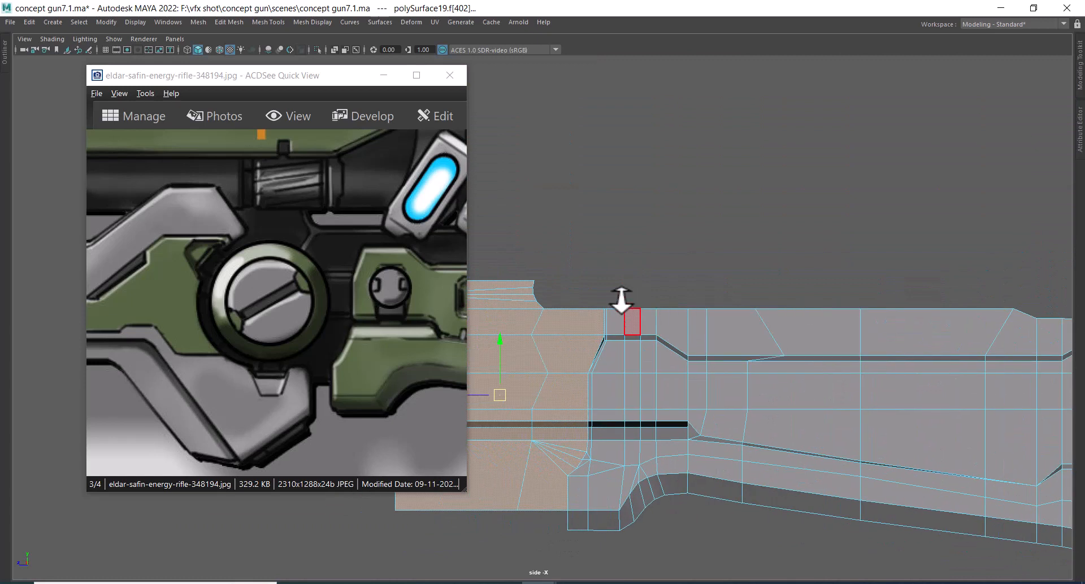
- Add the upper strip's faces up to its tapered far end to the selection and extract them with the end block as a separate piece
left_click_drag(586, 284, 841, 323, "ctrl+shift")
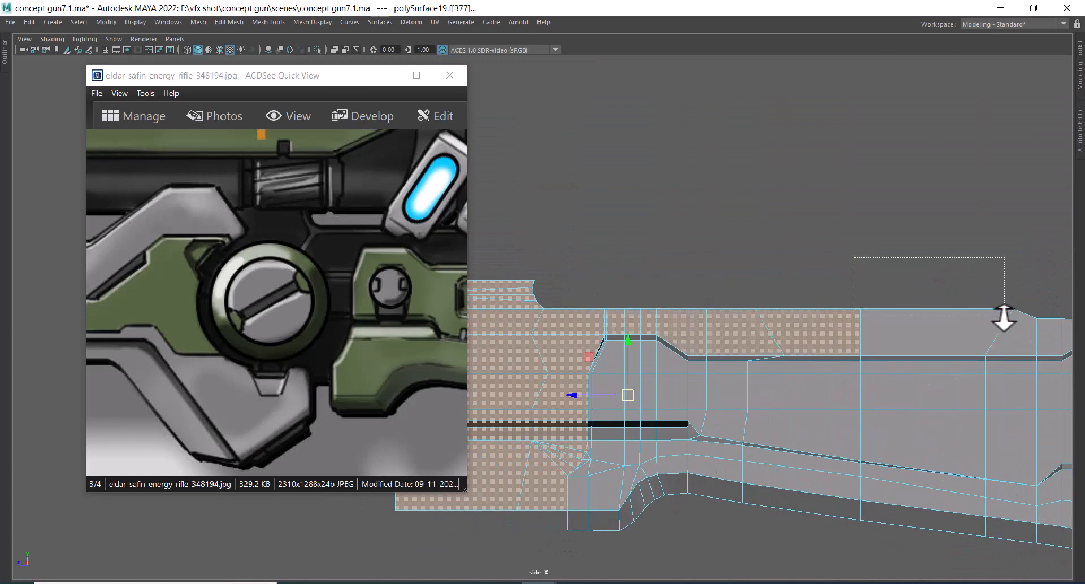
left_click(949, 328, "ctrl+shift")
left_click_drag(363, 291, 200, 315)
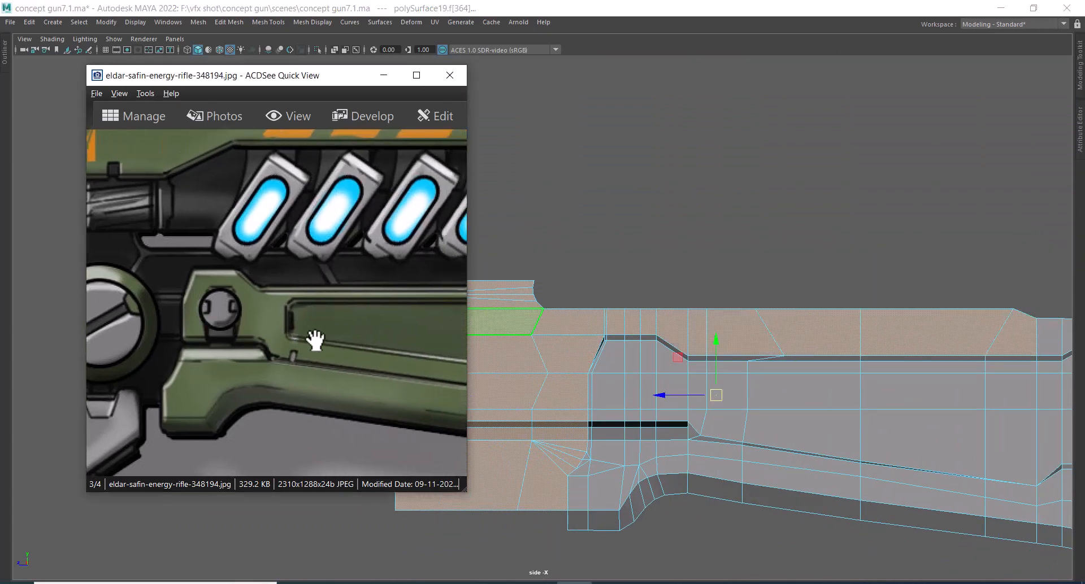
middle_click_drag(964, 341, 715, 341, "alt")
right_click_drag(715, 340, 791, 300, "alt")
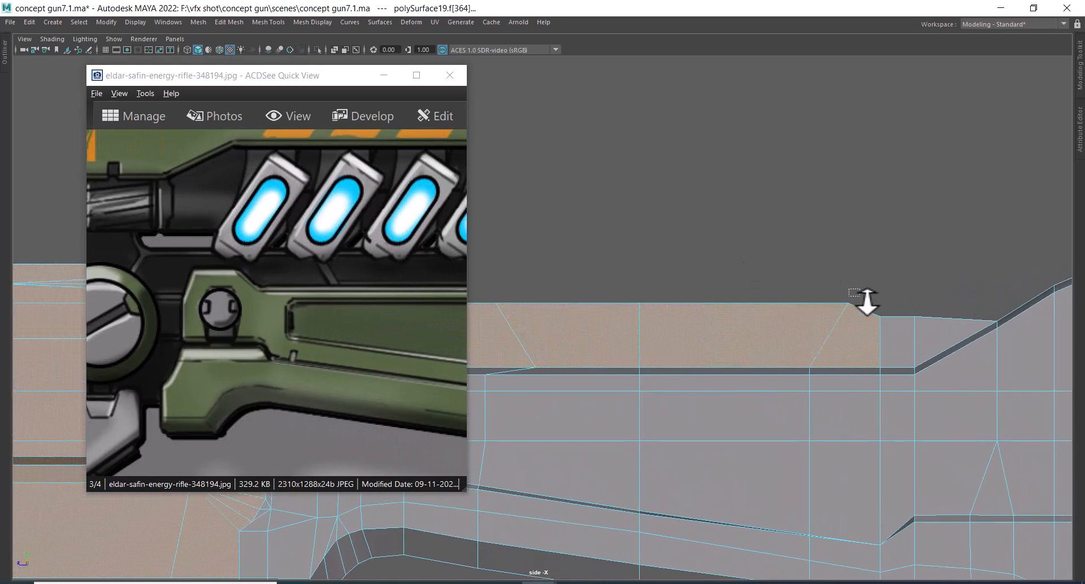
left_click_drag(867, 301, 910, 337, "ctrl+shift")
key("space")
left_click_drag(823, 409, 698, 271)
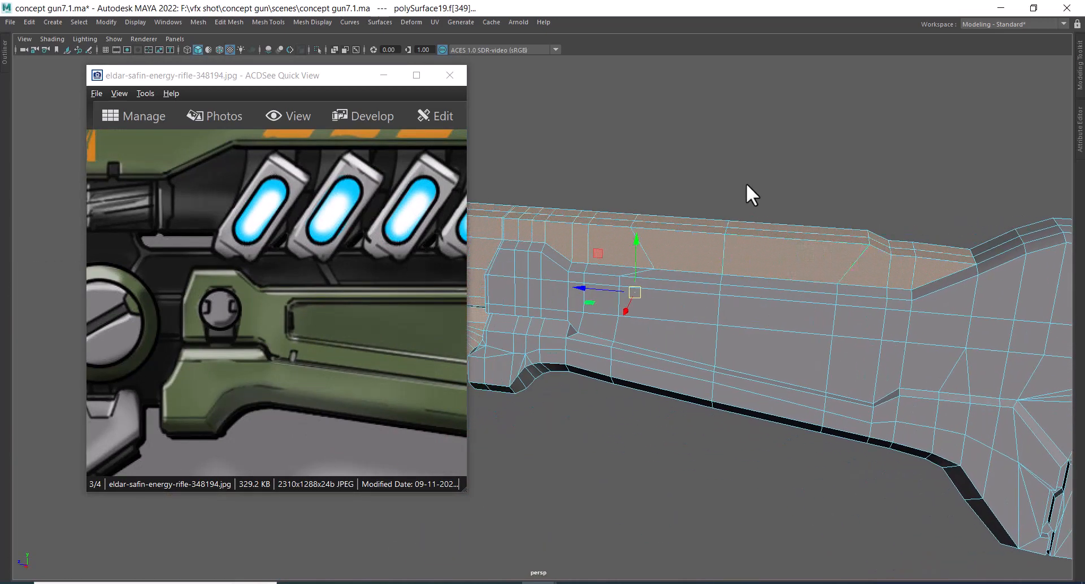
mouse_move(746, 183)
right_mouse_down("shift")
mouse_move(743, 385)
mouse_move(744, 375)
right_mouse_up("shift")
left_click(816, 151)
left_click(765, 264)
- Inspect the extracted piece in the side view, then end the isolation to show the whole rifle in shaded display
right_click_drag(766, 265, 657, 300, "alt")
middle_click_drag(657, 300, 662, 322, "alt")
key("space")
left_click_drag(671, 317, 764, 310)
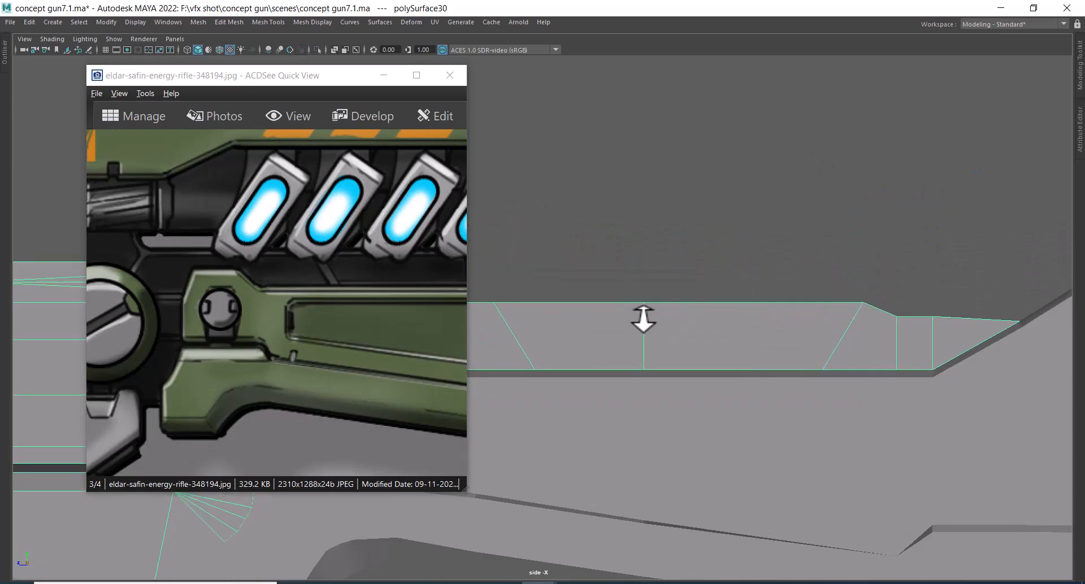
key("4")
middle_click_drag(796, 298, 867, 325, "alt")
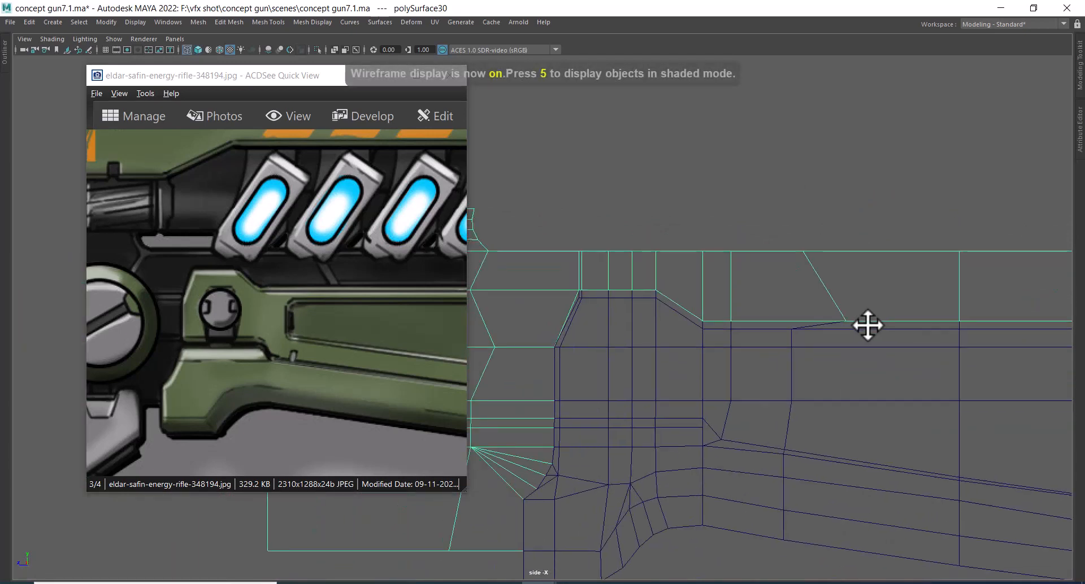
key("5")
right_click_drag(824, 340, 835, 384, "alt")
middle_click_drag(728, 407, 772, 361, "alt")
key("ctrl+1")
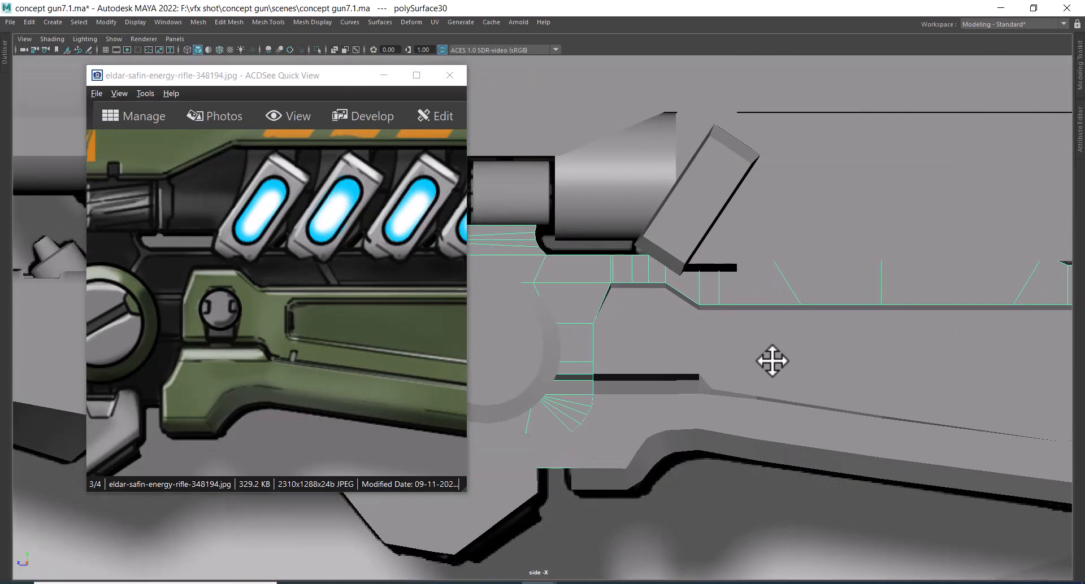
- Examine the concept art from the round bolt to the strip's tapered end against the shaded rifle in the side view
right_click_drag(772, 360, 778, 376, "alt")
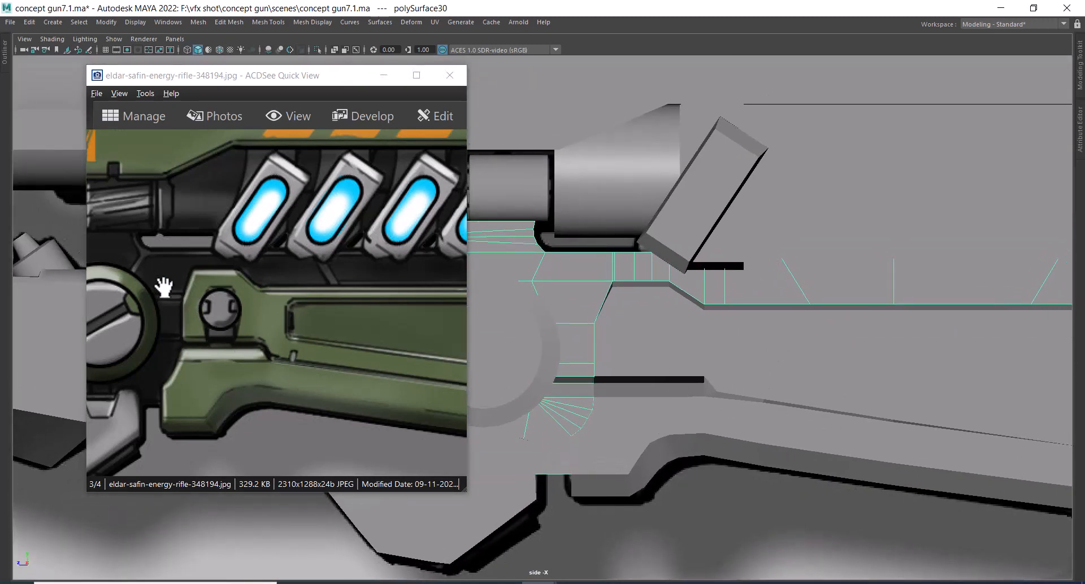
right_click_drag(739, 315, 763, 353, "alt")
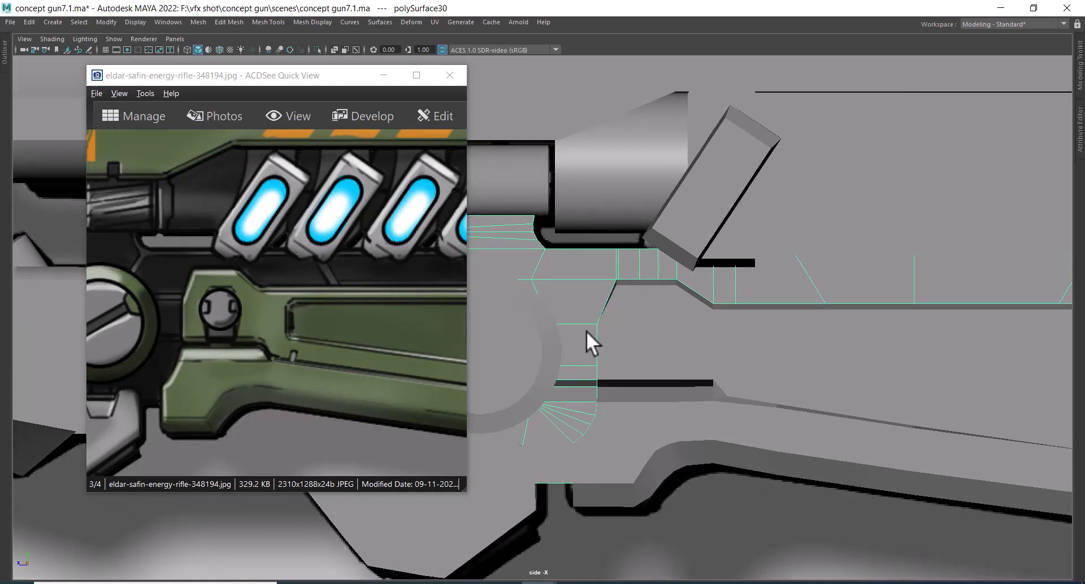
left_click_drag(364, 293, 208, 284)
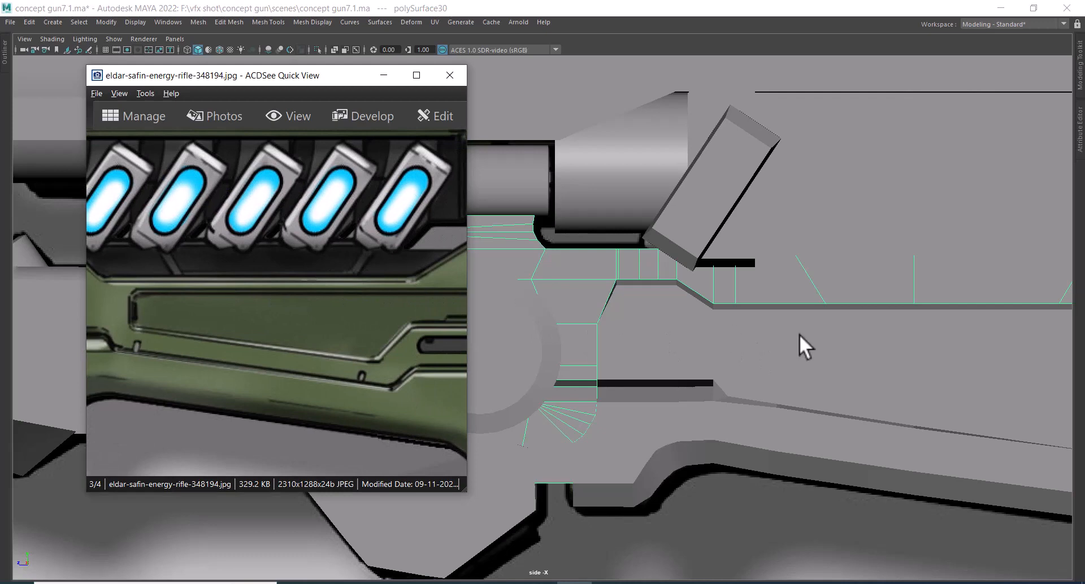
key("space")
right_click_drag(828, 285, 886, 292)
left_click(300, 356)
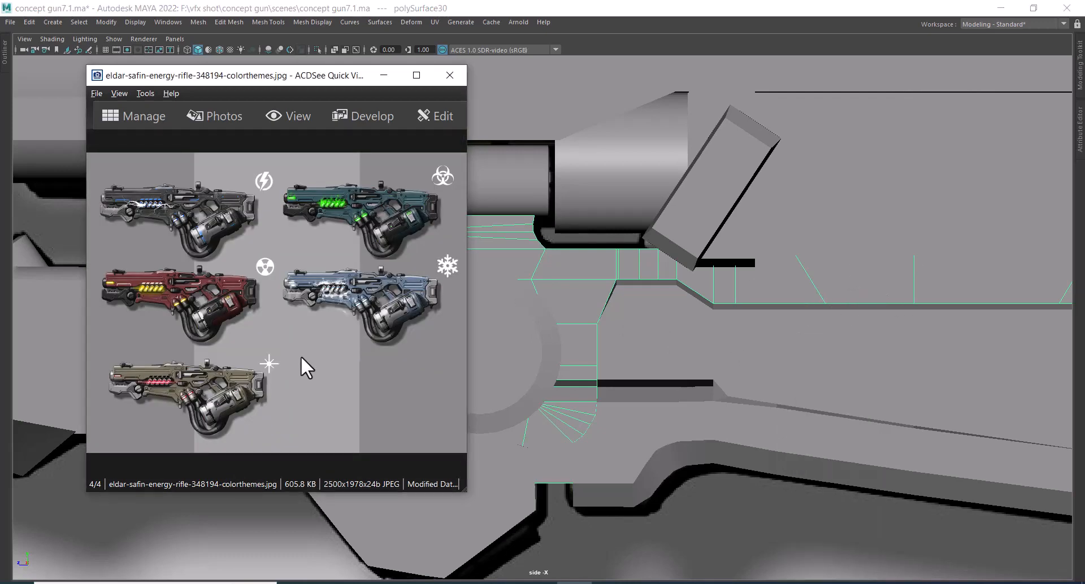
scroll(300, 356, "up", 1)
scroll(300, 341, "up", 6, "ctrl")
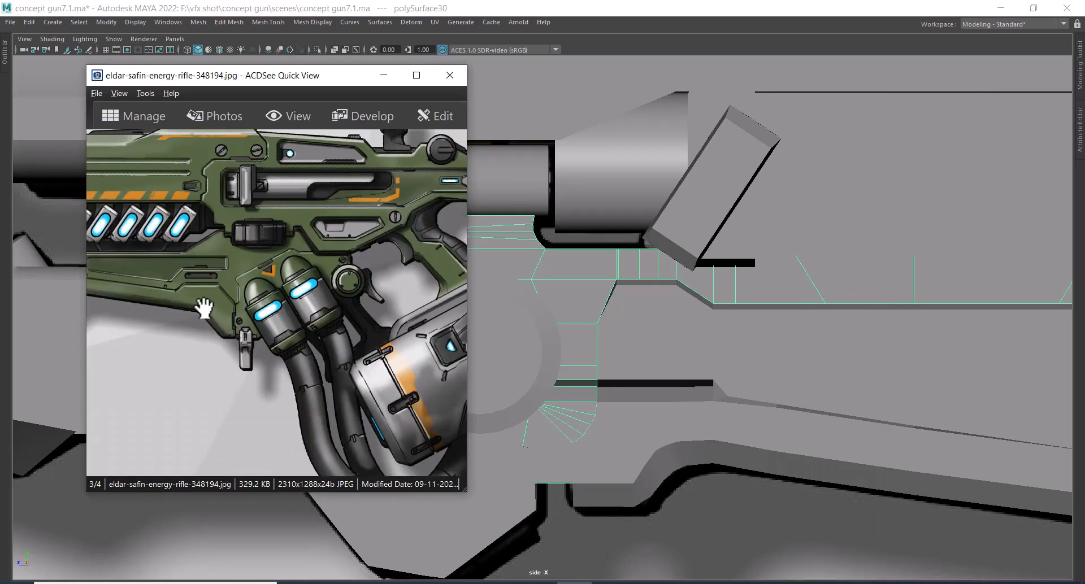
left_click_drag(195, 307, 235, 359)
scroll(752, 356, "down", 3)
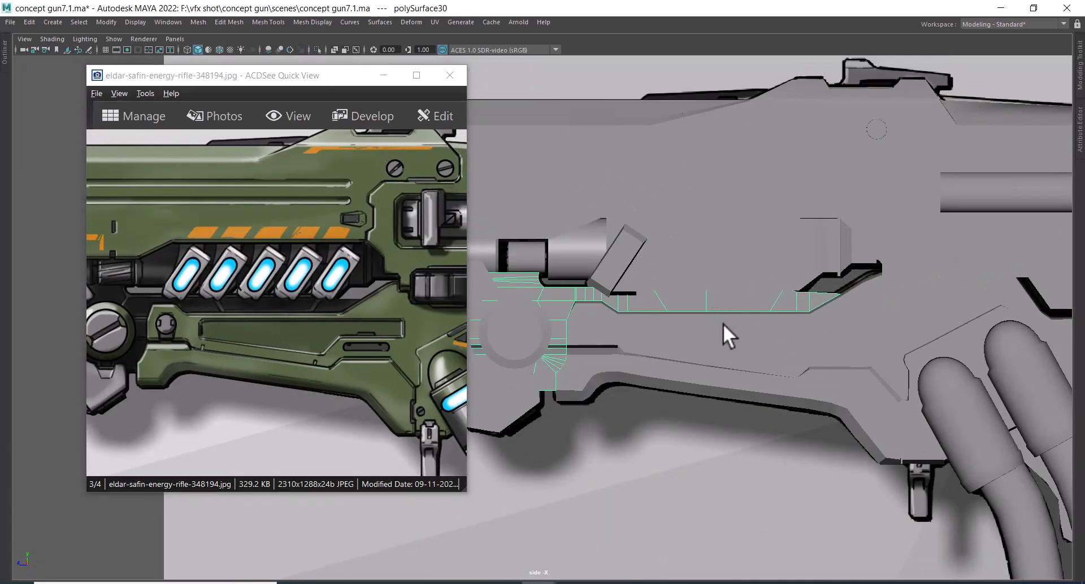
key("space")
left_click_drag(711, 329, 764, 335)
scroll(869, 453, "up", 1)
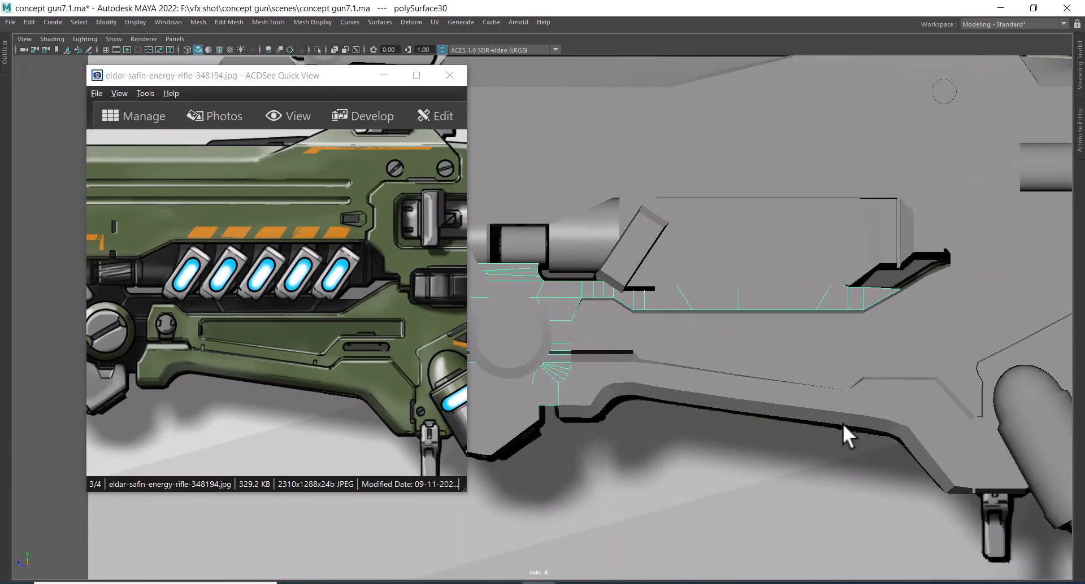
- Display the rifle in wireframe and compare the extracted piece with the concept art around the round bolt and glowing cells
key("4")
scroll(820, 355, "up", 2)
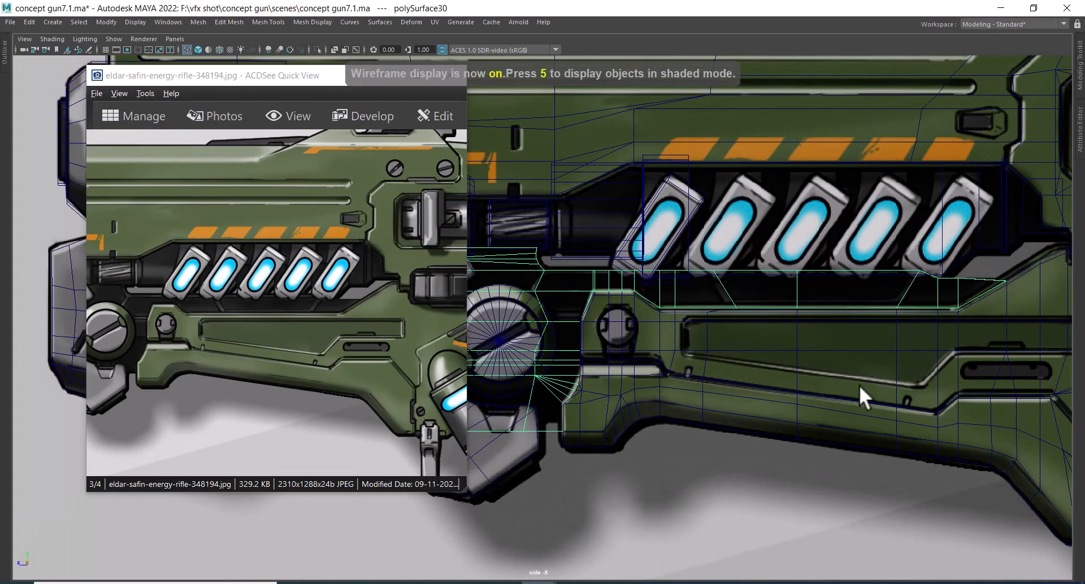
scroll(702, 256, "up", 2)
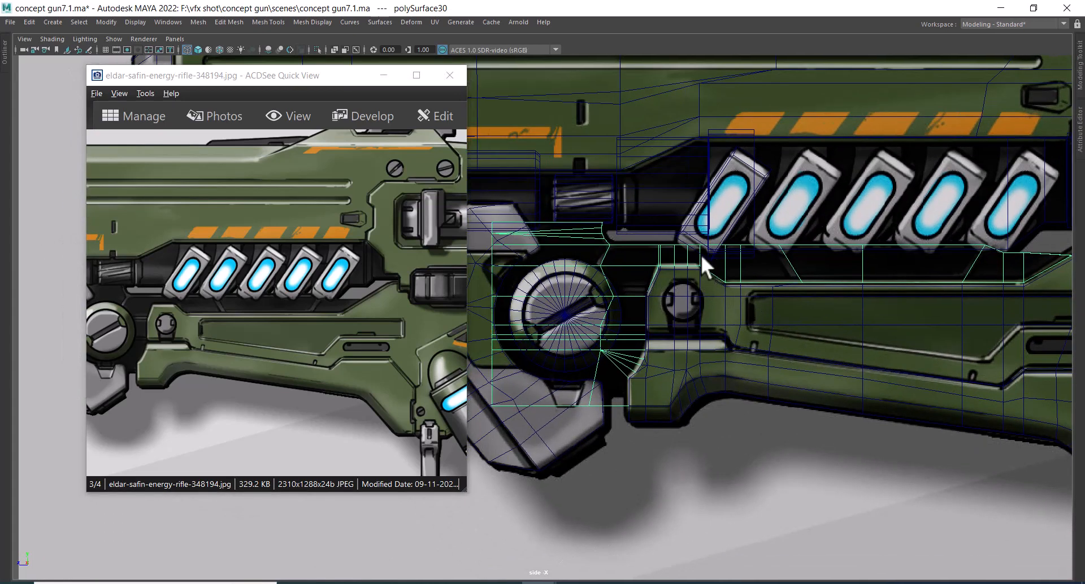
middle_click_drag(677, 277, 740, 280, "alt")
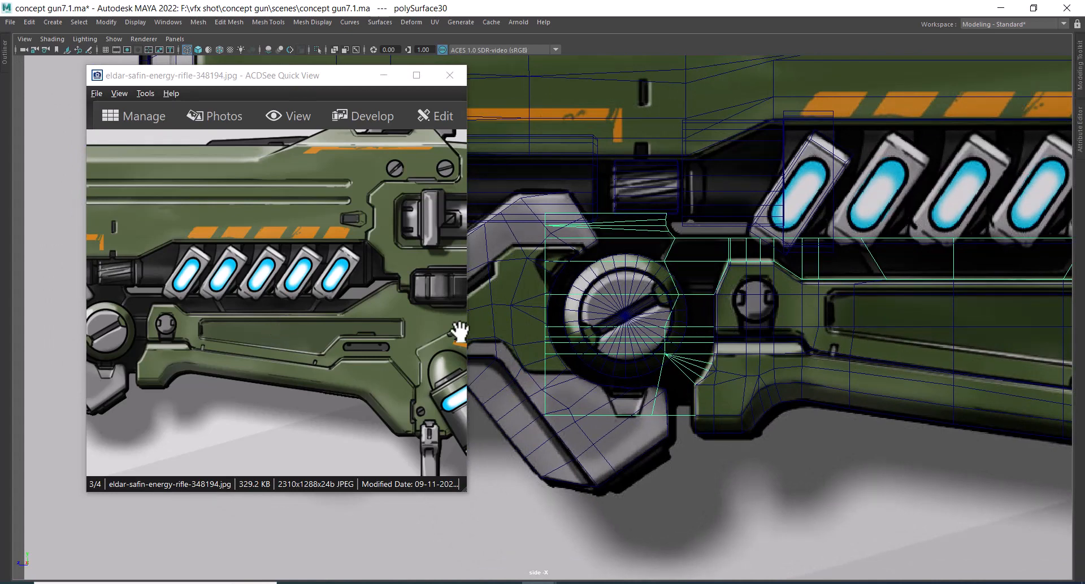
left_click(240, 364)
scroll(238, 361, "up", 3)
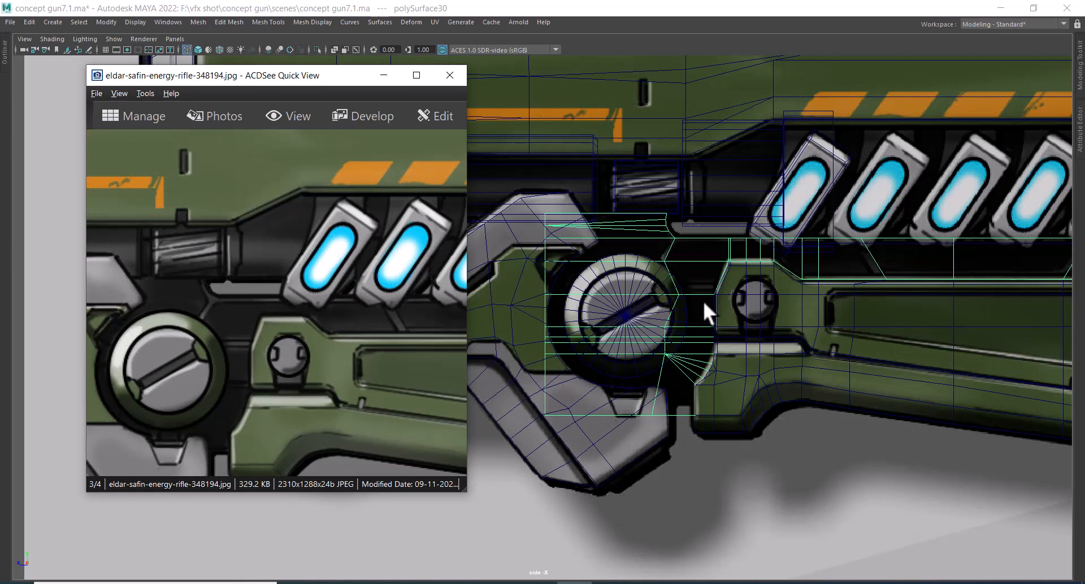
left_click_drag(367, 376, 335, 352)
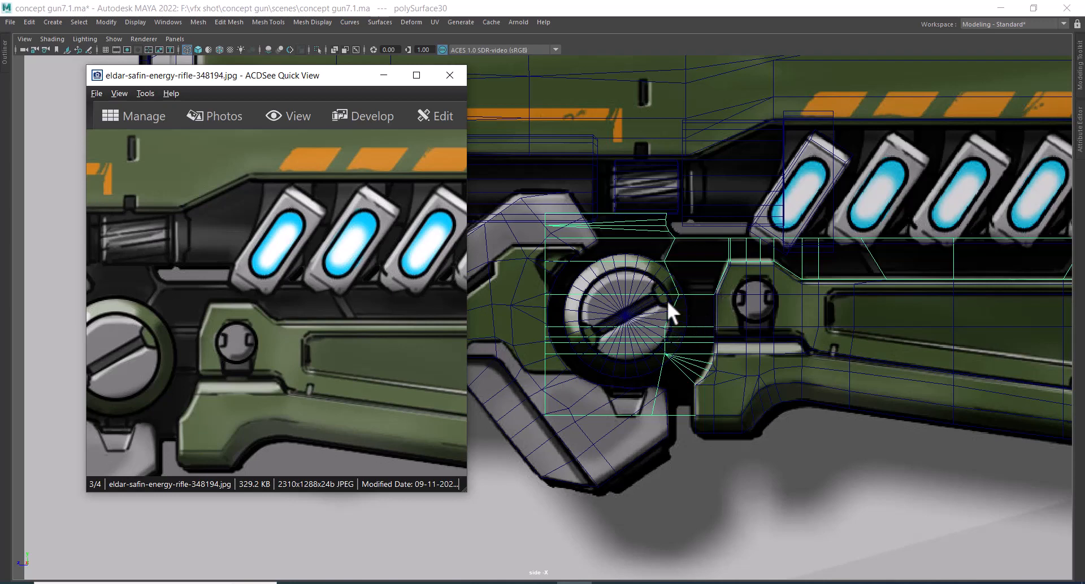
- Select the extracted piece's faces around the round bolt and at both ends of the upper strip, leaving out its two middle faces
right_click_drag(612, 240, 591, 276)
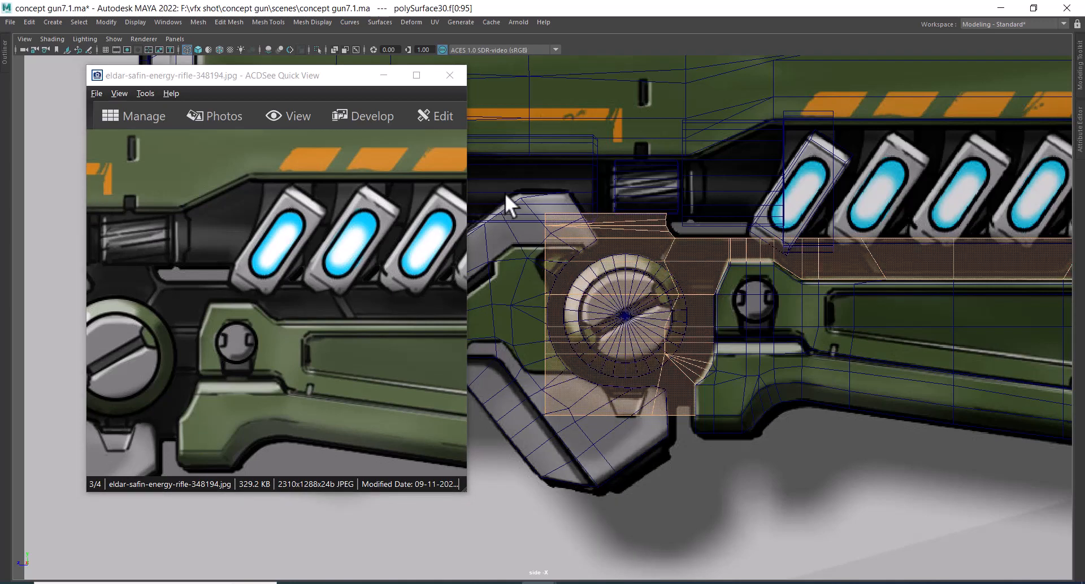
left_click_drag(510, 195, 679, 478)
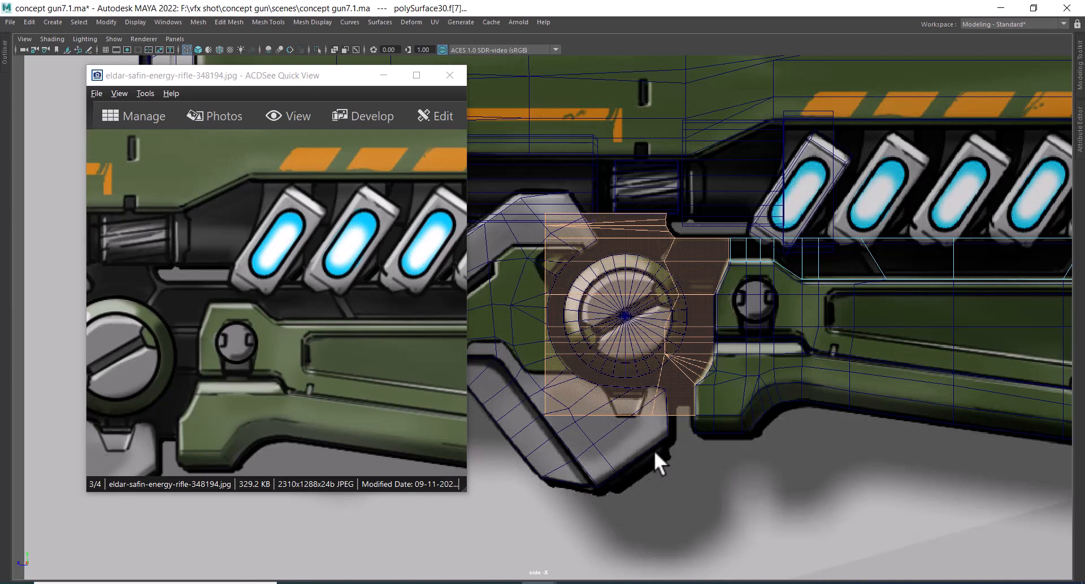
middle_click_drag(738, 378, 686, 418, "alt")
right_click_drag(687, 418, 781, 364, "alt")
middle_click_drag(782, 364, 704, 384, "alt")
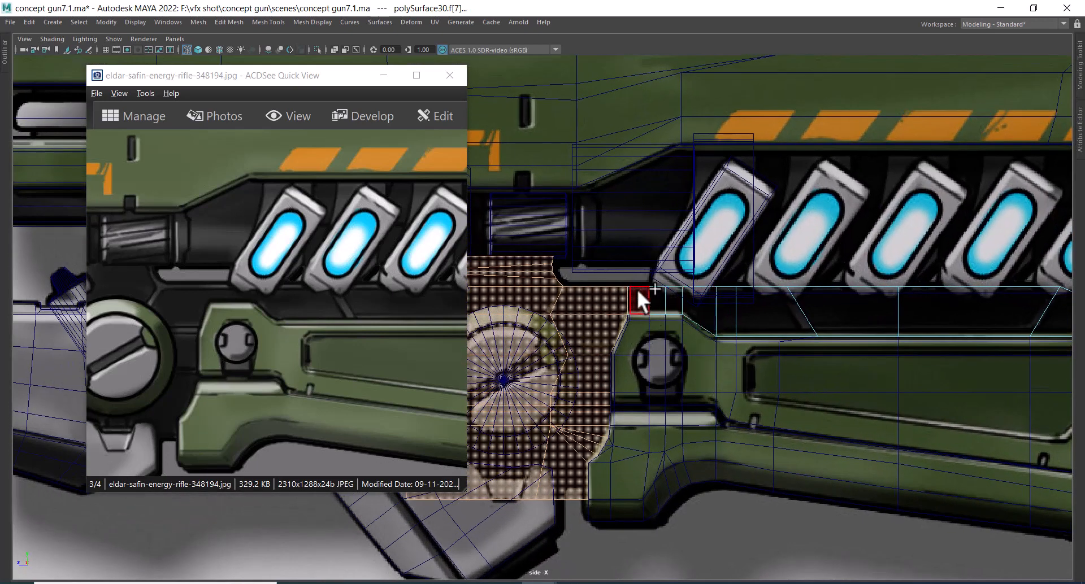
left_click_drag(774, 308, 774, 308, "ctrl")
left_click_drag(608, 275, 791, 351, "shift")
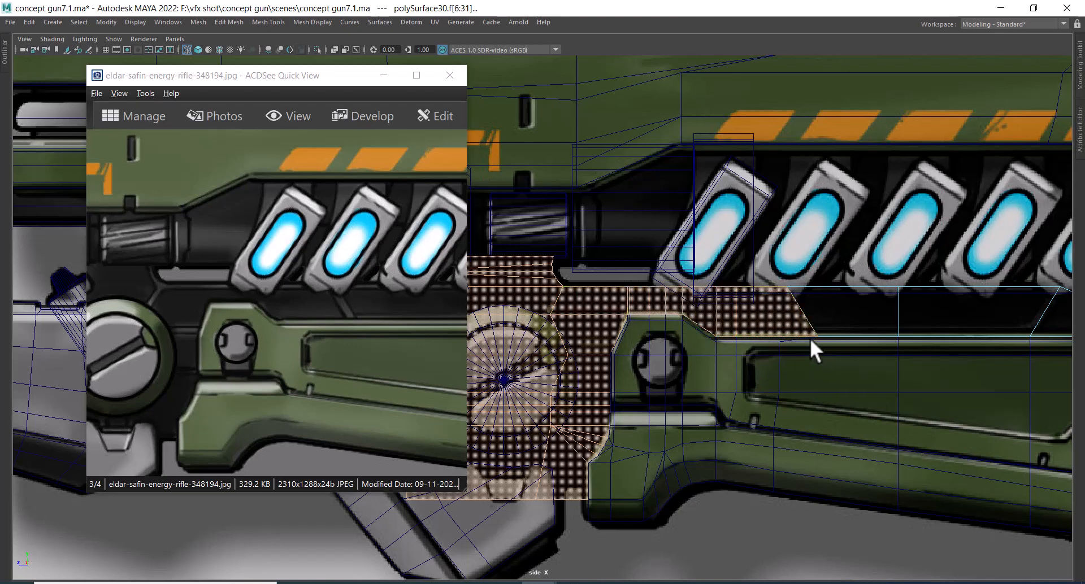
mouse_move(809, 338)
middle_mouse_down("alt")
mouse_move(668, 339)
mouse_move(770, 347)
mouse_move(672, 352)
middle_mouse_up("alt")
right_click_drag(677, 353, 757, 364, "alt")
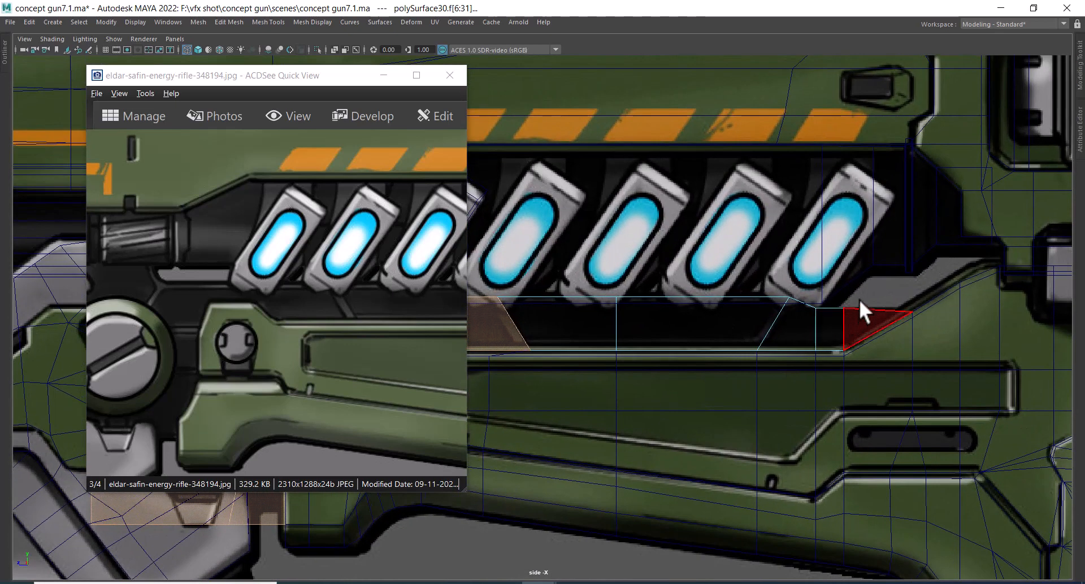
left_click_drag(832, 311, 803, 337, "shift")
- Show the selected faces in the perspective view with shaded display
key("space")
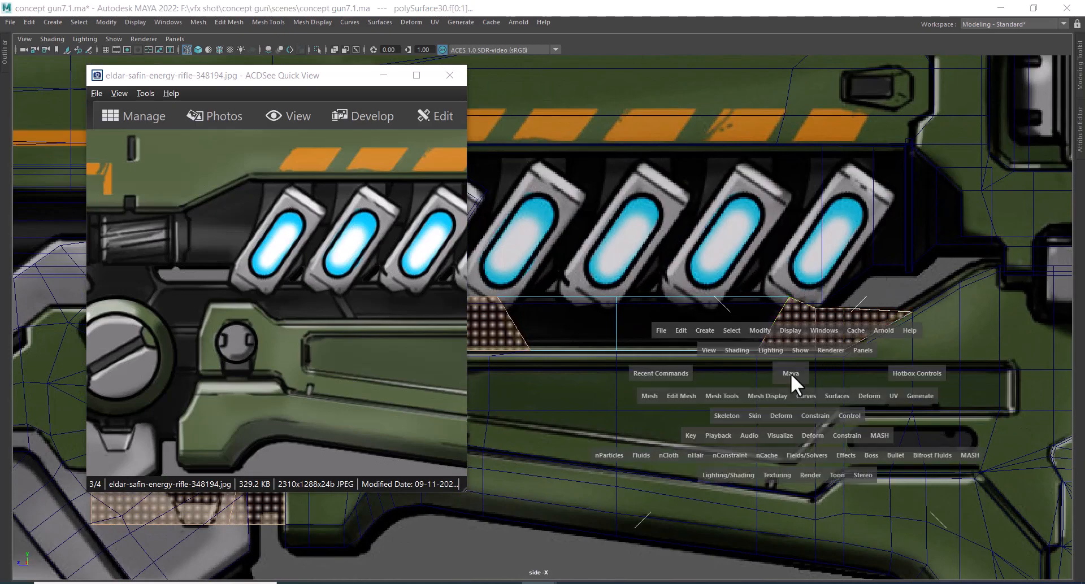
left_click_drag(791, 374, 752, 358)
mouse_move(752, 359)
middle_mouse_down("alt")
mouse_move(723, 348)
mouse_move(771, 361)
middle_mouse_up("alt")
left_click_drag(771, 361, 781, 336, "alt")
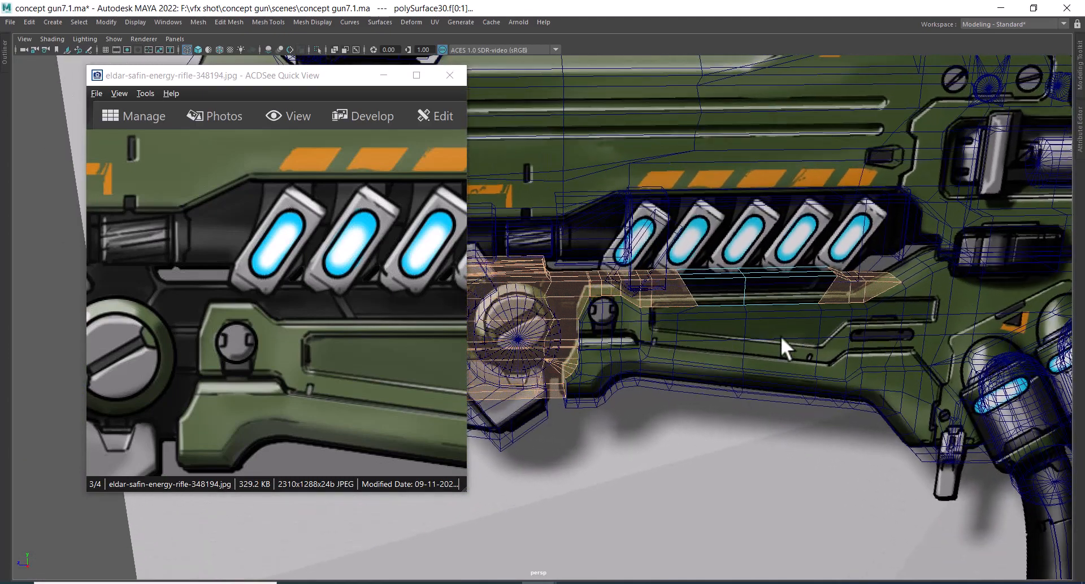
middle_click_drag(781, 336, 777, 382, "alt")
right_click_drag(777, 382, 796, 390, "alt")
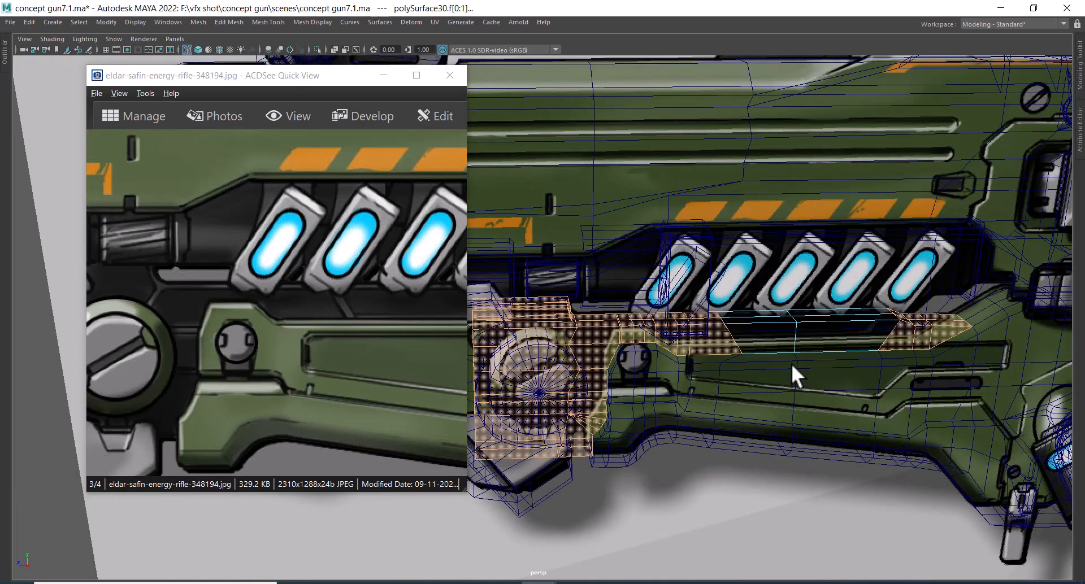
key("5")
mouse_move(792, 358)
right_mouse_down("alt")
mouse_move(788, 391)
mouse_move(845, 405)
right_mouse_up("alt")
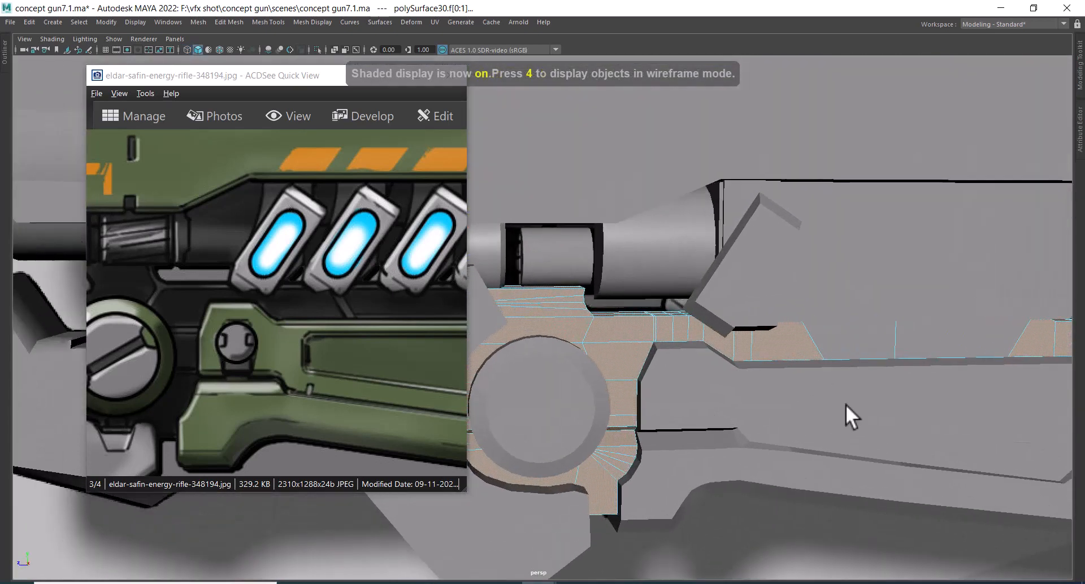
- Extrude the selected faces around the bolt and at both strip ends with a Local Translate Z of 0.03
middle_click_drag(845, 404, 778, 374, "alt")
left_click_drag(778, 374, 796, 374, "alt")
right_click(758, 276, "shift")
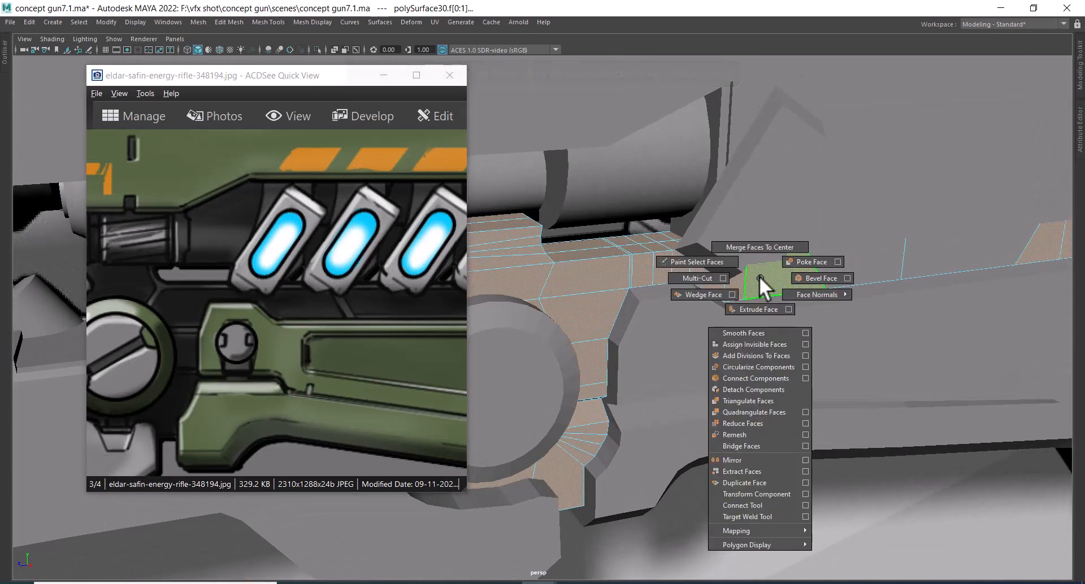
right_click_drag(758, 277, 759, 309, "shift")
middle_click_drag(803, 331, 700, 305, "alt")
right_click_drag(700, 305, 687, 310, "alt")
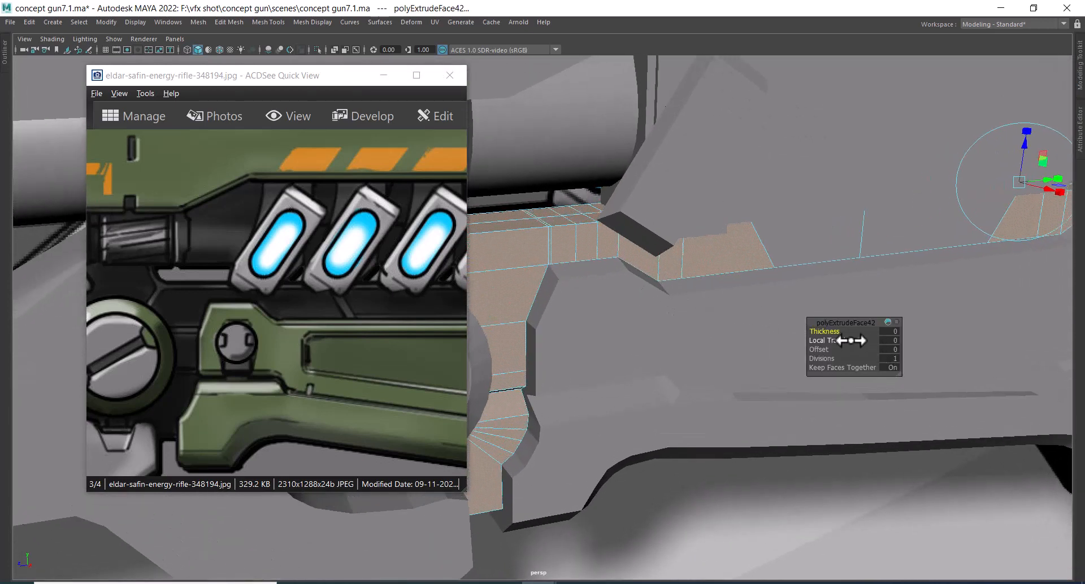
left_click_drag(844, 340, 846, 338)
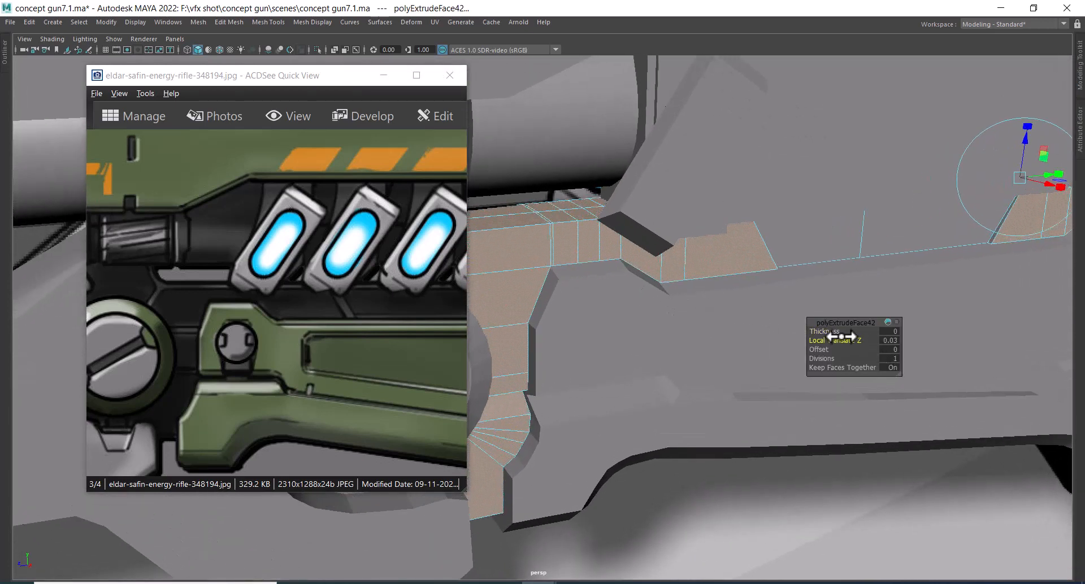
- Set the extrusion's offset to 0.03 so its outline is inset from the green grip
middle_click_drag(842, 337, 627, 337, "alt")
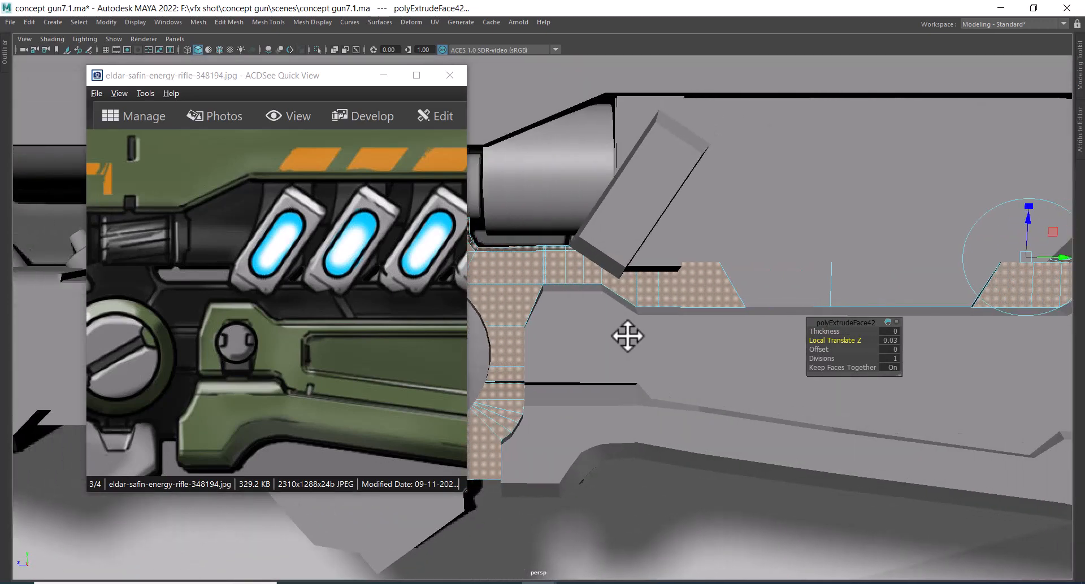
right_click_drag(627, 336, 804, 367, "alt")
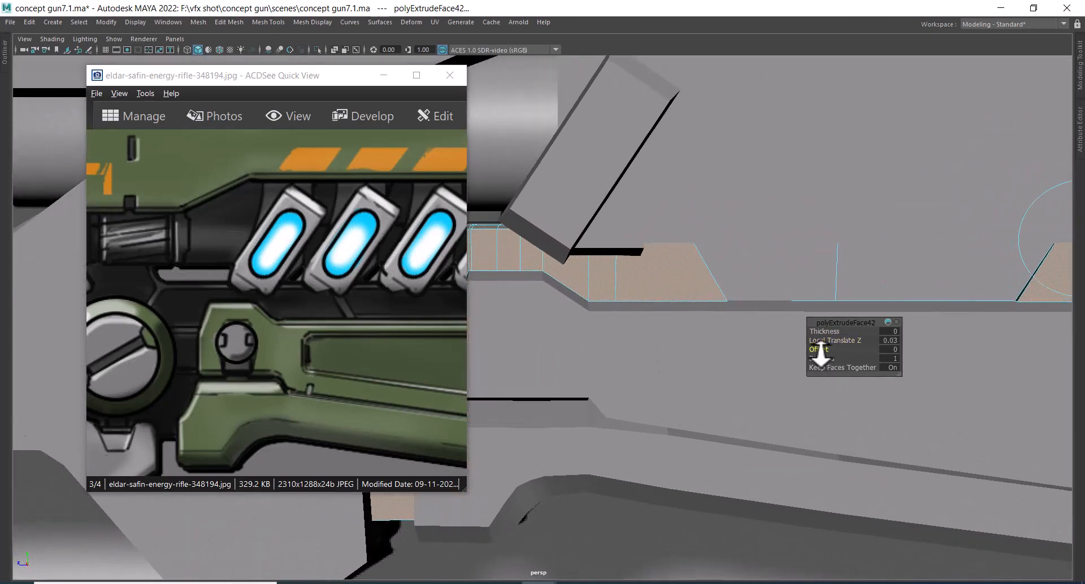
left_click_drag(820, 354, 822, 354)
right_click_drag(714, 394, 596, 320, "alt")
middle_click_drag(596, 320, 739, 269, "alt")
right_click_drag(740, 269, 704, 329, "alt")
middle_click_drag(704, 330, 651, 304, "alt")
right_click_drag(651, 304, 708, 341, "alt")
right_click_drag(704, 246, 701, 254, "alt")
middle_click_drag(701, 254, 687, 303, "alt")
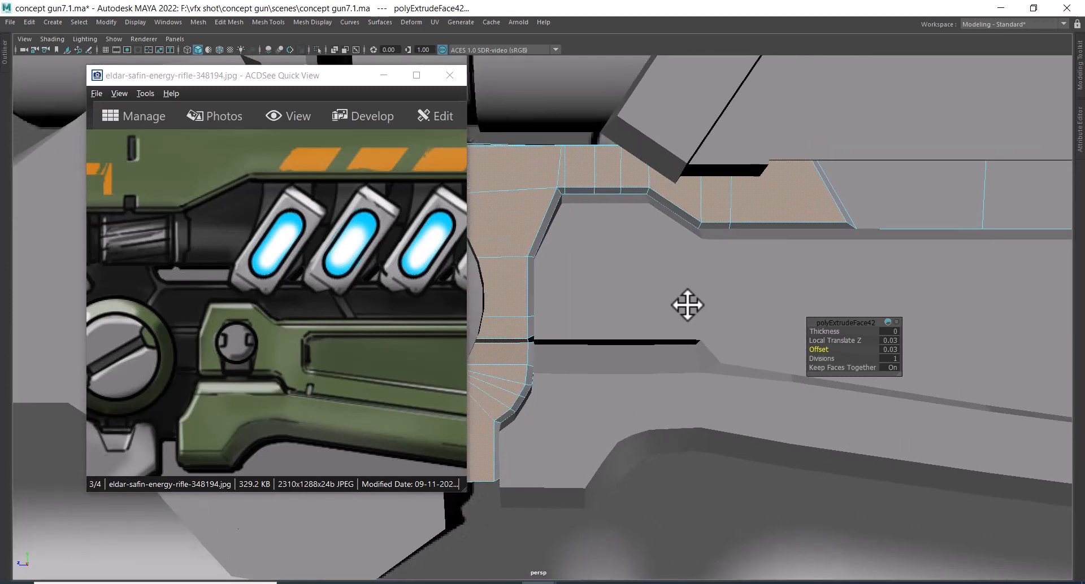
- Select the narrow rim face along the lower edge of the upper strip's bolt-side end
right_click_drag(765, 189, 767, 218)
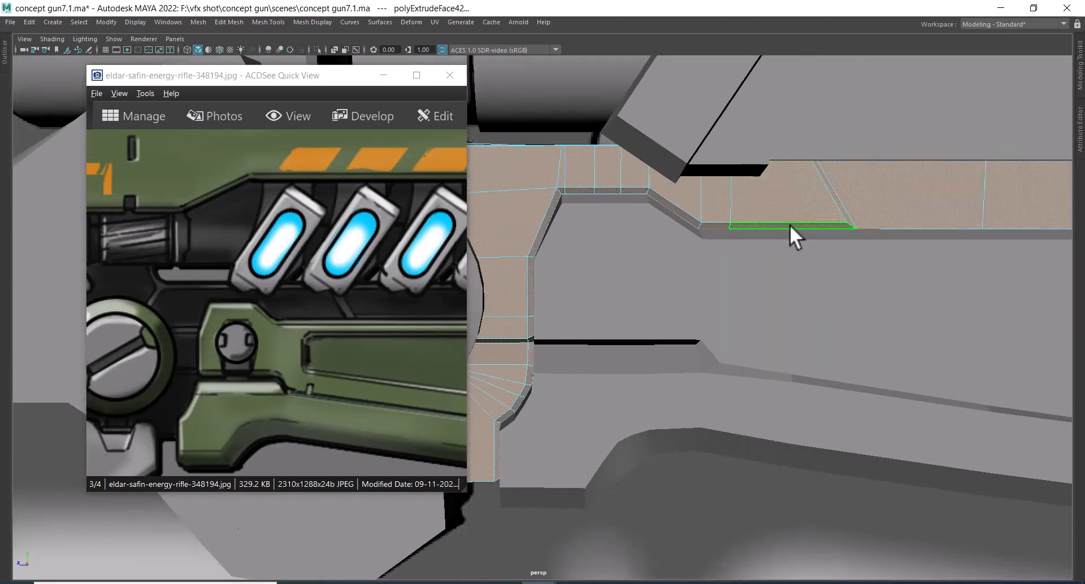
left_click(789, 226)
right_click_drag(610, 229, 622, 242, "alt")
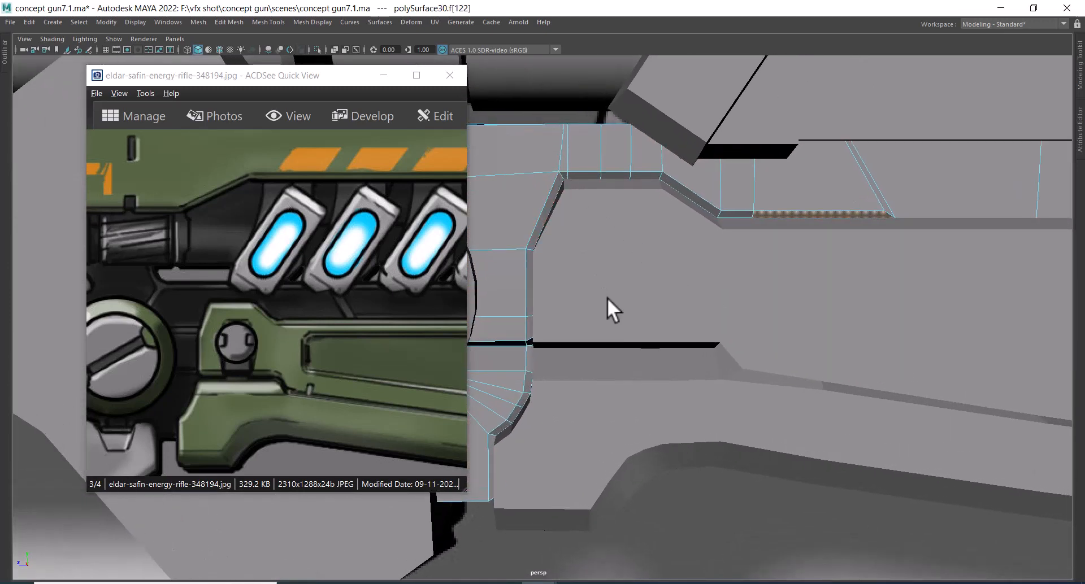
right_click_drag(607, 297, 631, 245, "alt")
left_click_drag(630, 245, 650, 252, "alt")
right_click_drag(649, 251, 621, 205, "alt")
middle_click_drag(696, 218, 676, 206, "alt")
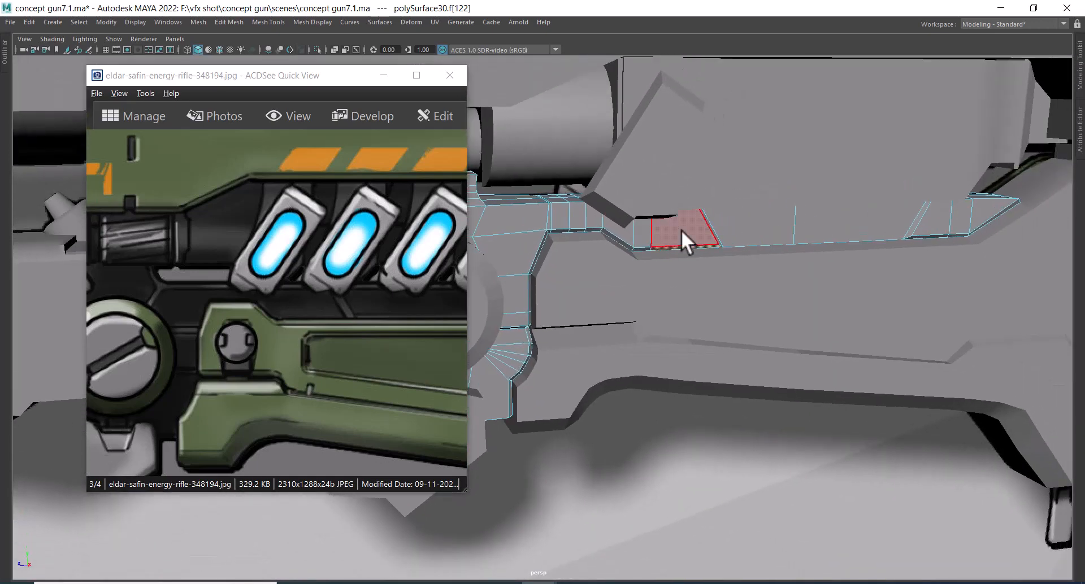
- Hide everything except the extracted piece and bring the strip's tapered end into view
right_click_drag(718, 238, 808, 161)
key("alt+h")
left_click_drag(782, 281, 710, 220, "alt")
right_click_drag(710, 220, 757, 226, "alt")
middle_click_drag(757, 226, 643, 269, "alt")
left_click_drag(642, 269, 724, 313, "alt")
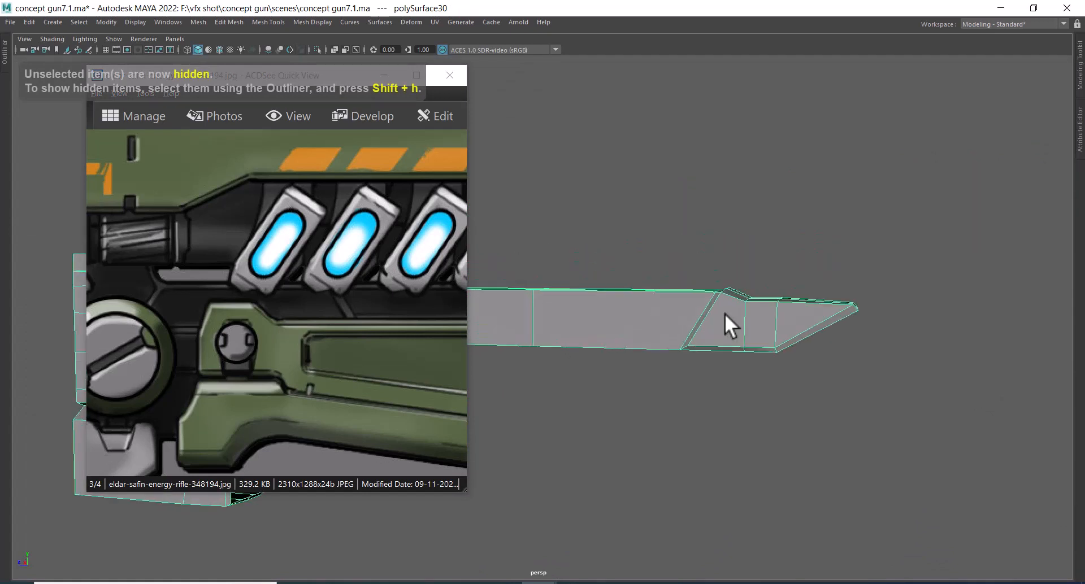
middle_click_drag(724, 313, 707, 280, "alt")
right_click_drag(706, 279, 887, 275, "alt")
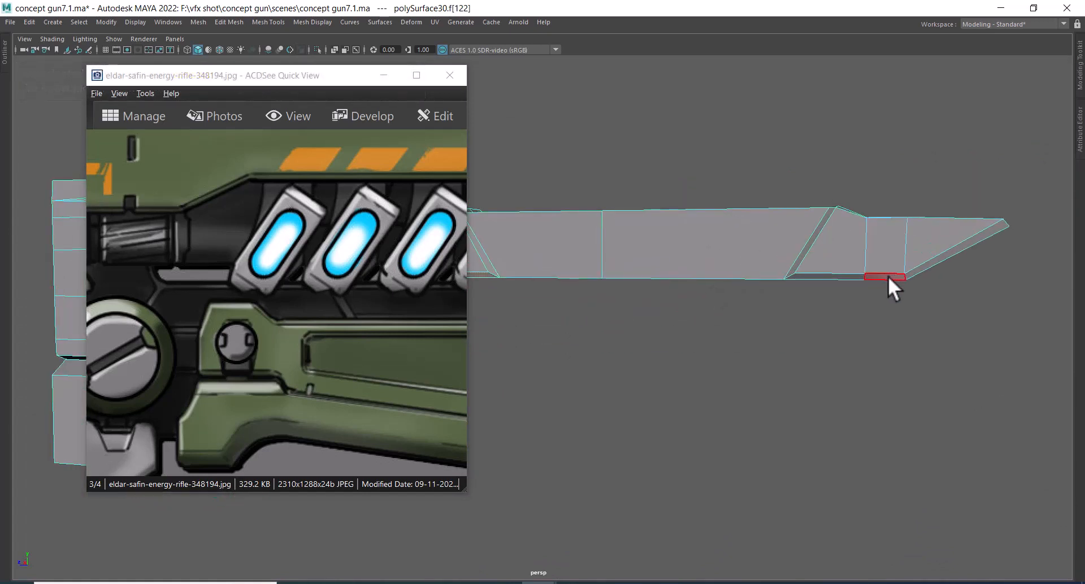
- Delete the narrow rim faces along the strip's lower edge and down the bolt block's stepped edge to its underside
left_click(850, 278, "shift")
middle_click_drag(702, 312, 926, 261, "alt")
right_click_drag(701, 334, 747, 235, "alt")
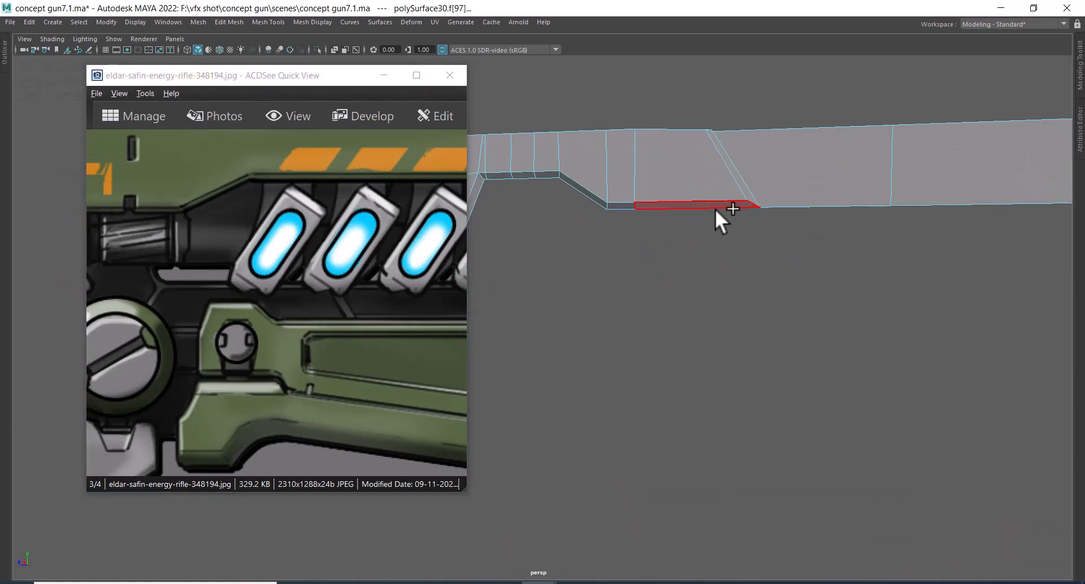
middle_click_drag(625, 207, 768, 212, "alt")
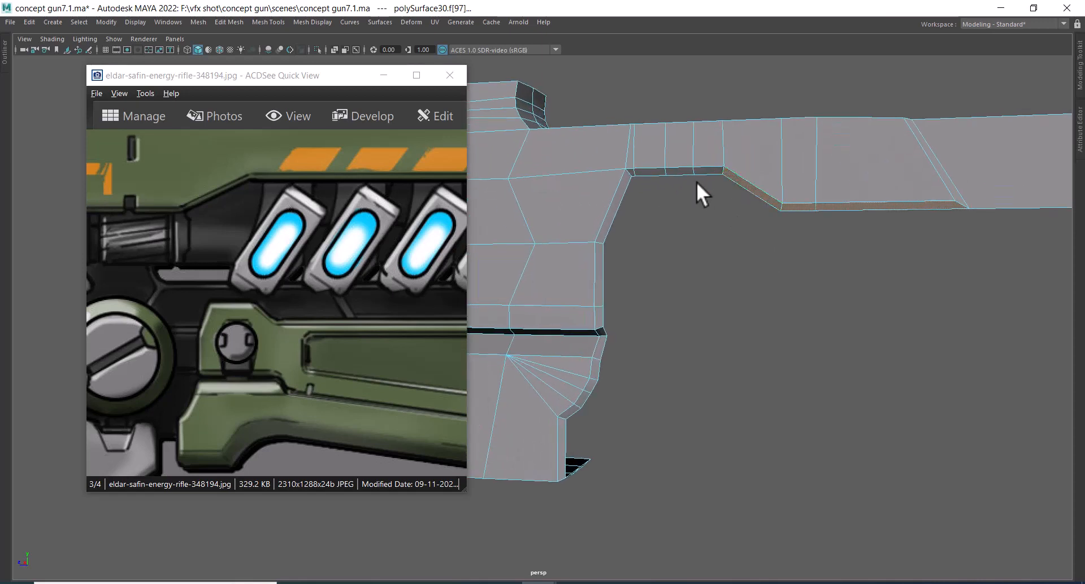
left_click(633, 171, "shift")
left_click_drag(616, 220, 623, 375, "alt")
left_click(562, 424, "shift")
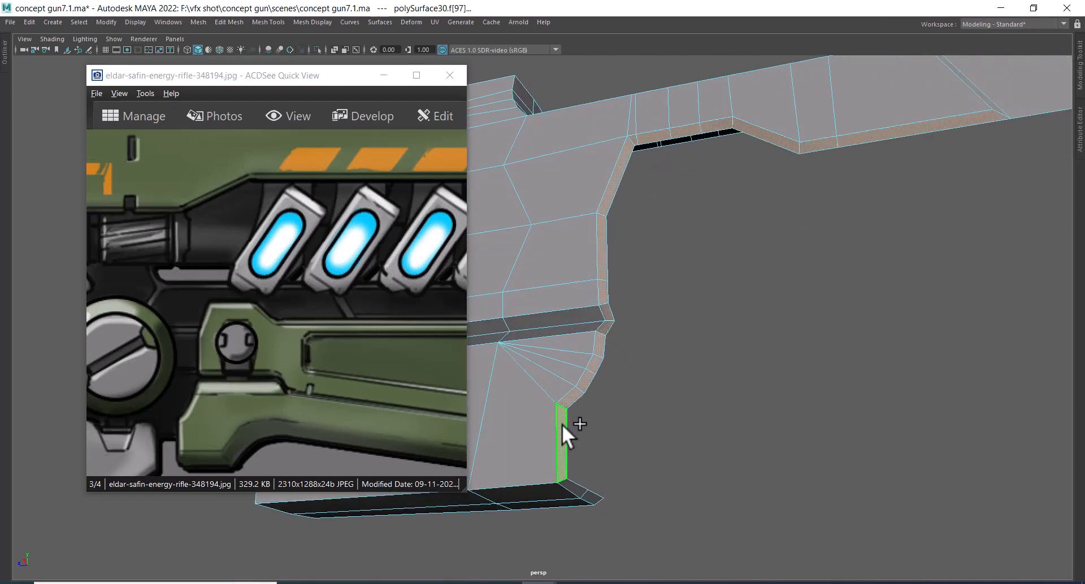
left_click_drag(617, 429, 595, 421, "alt")
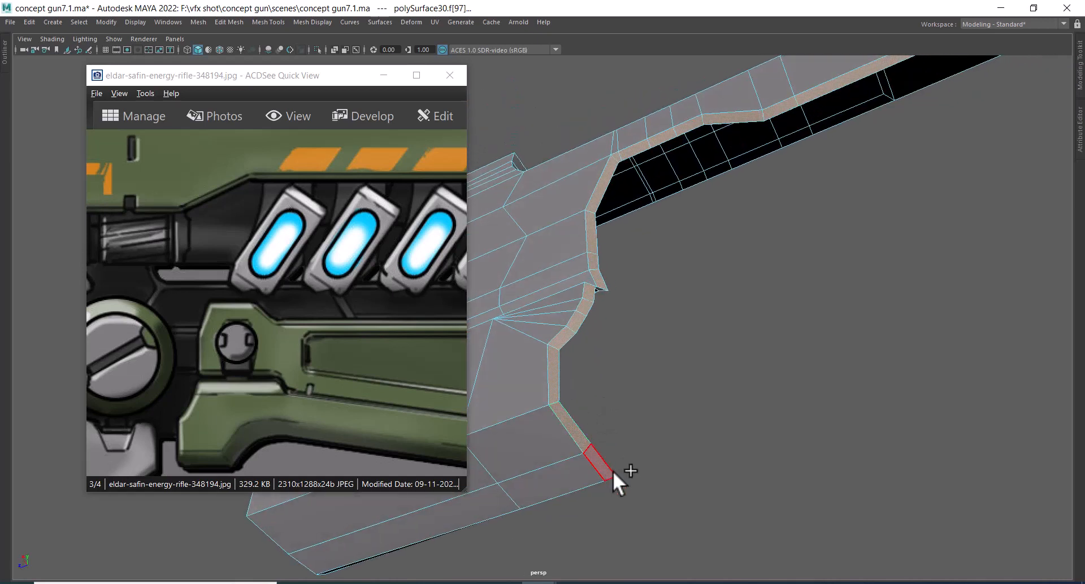
left_click(759, 370)
left_click_drag(743, 336, 733, 380, "alt")
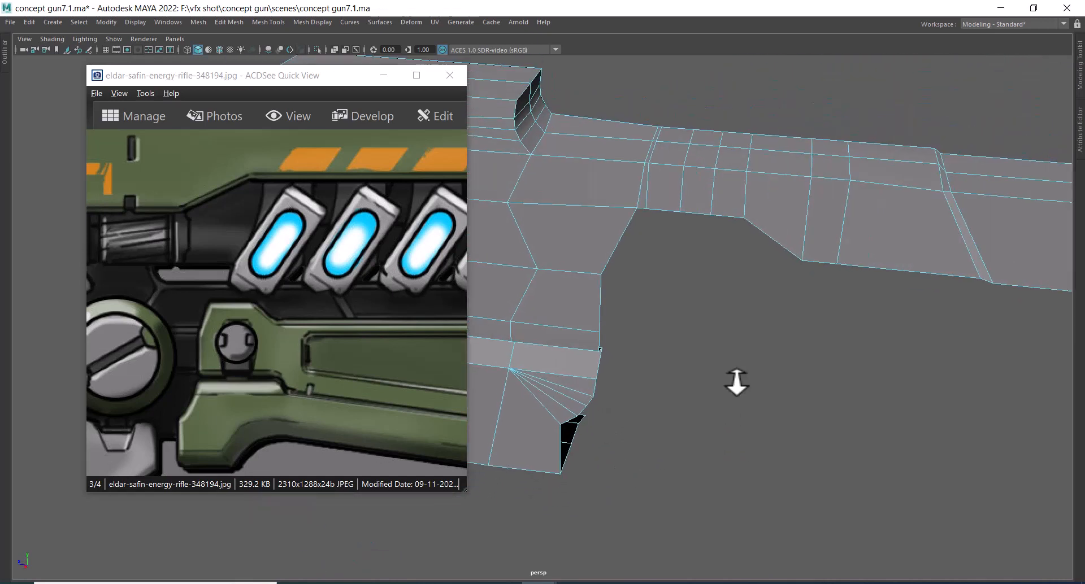
- Show the whole rifle in the side view and select the two close vertices on the strip's upper edge near the bolt block
key("space")
left_click_drag(703, 346, 777, 350)
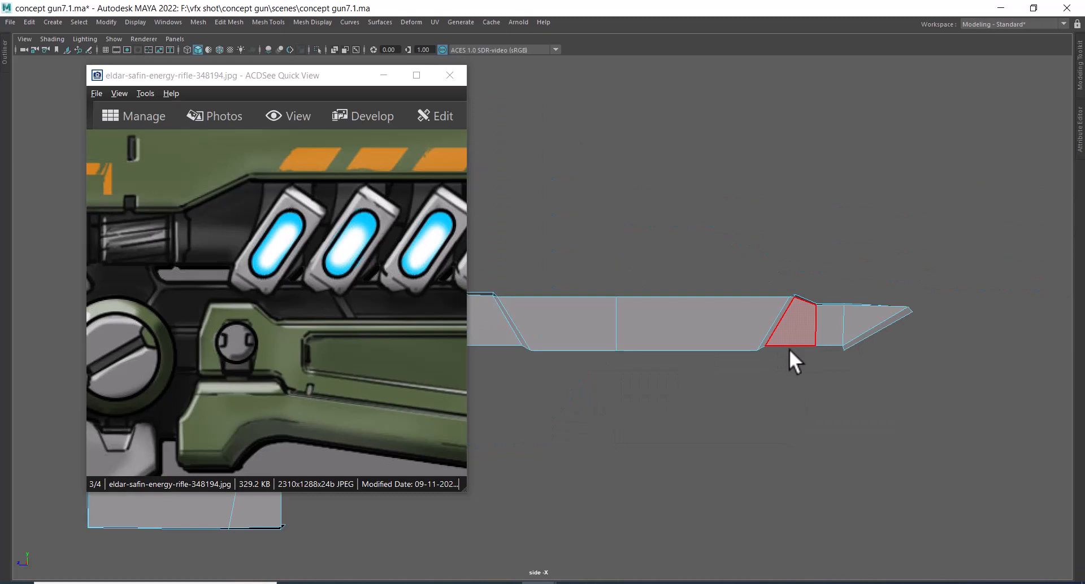
key("ctrl+1")
middle_click_drag(788, 347, 1006, 323, "alt")
right_click_drag(728, 345, 774, 390, "alt")
middle_click_drag(712, 421, 842, 375, "alt")
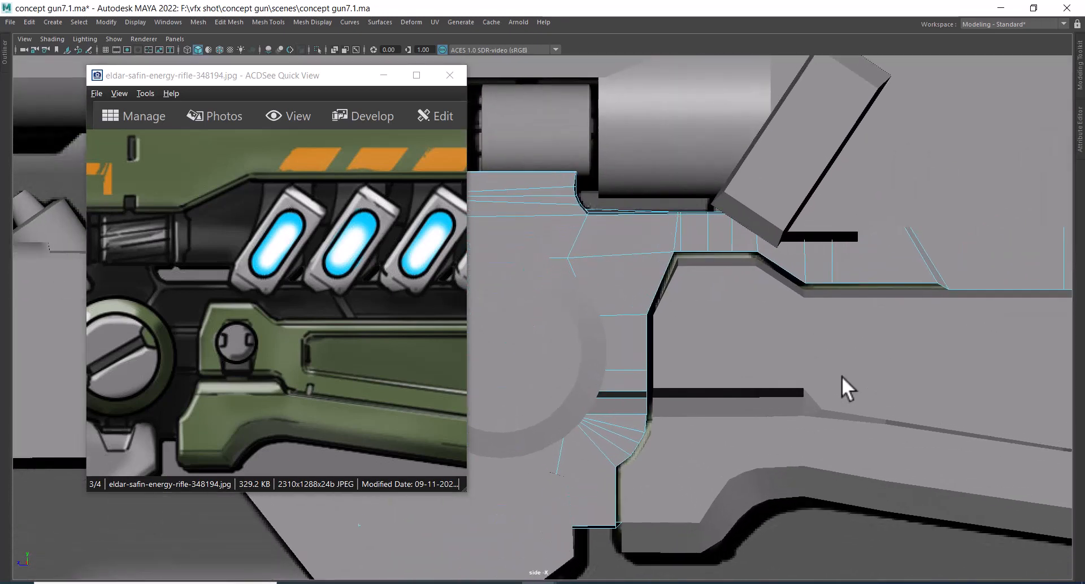
right_click_drag(642, 237, 614, 243)
middle_click_drag(662, 280, 657, 244, "alt")
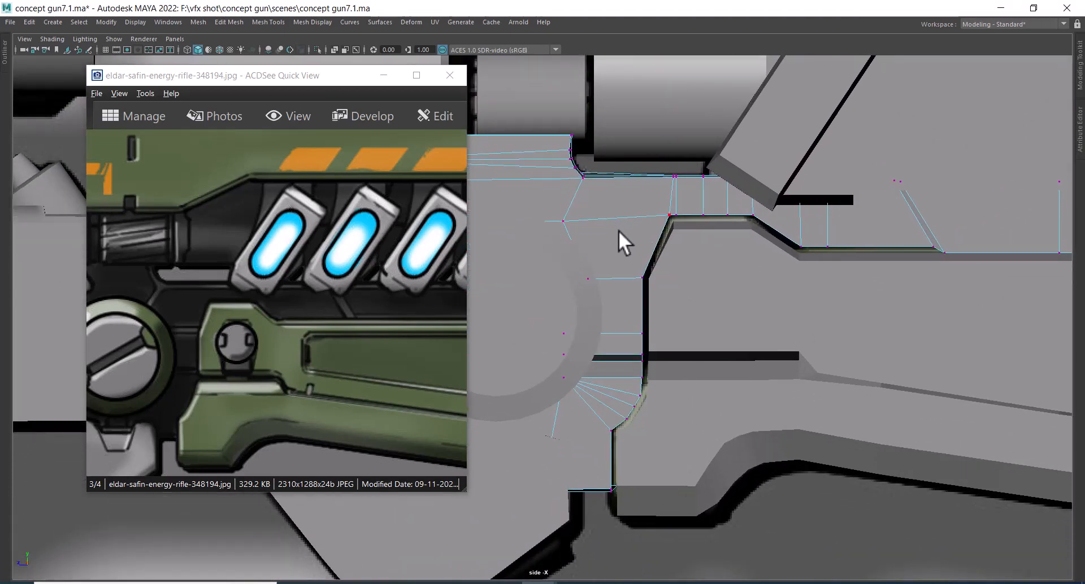
right_click_drag(618, 230, 790, 438, "alt")
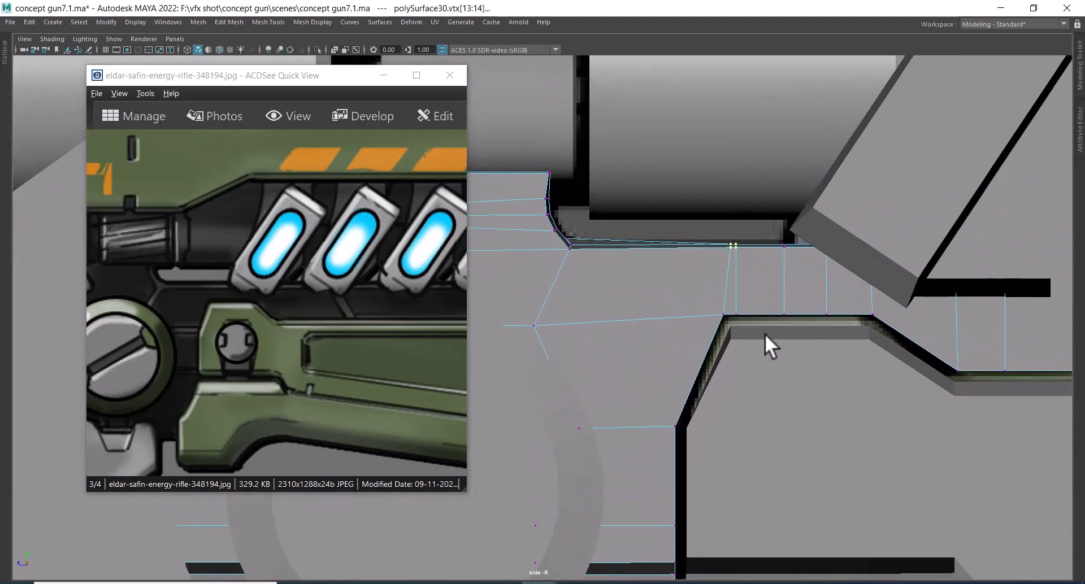
- Return to the perspective view and hide everything except the extracted piece
key("space")
left_click_drag(765, 399, 764, 346)
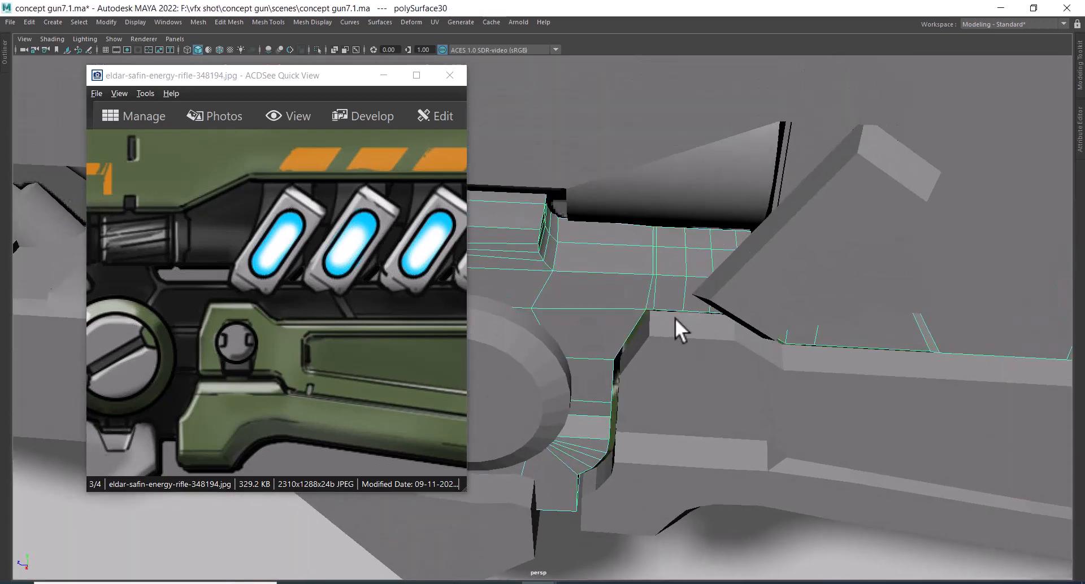
key("alt+h")
right_click_drag(702, 327, 717, 388, "alt")
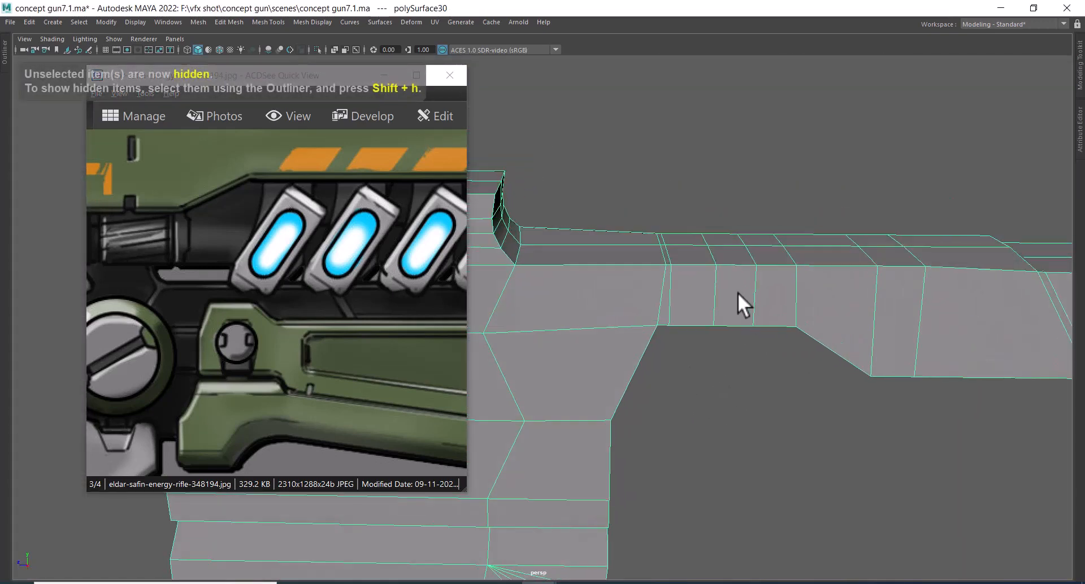
left_click_drag(737, 293, 736, 305, "alt")
- Delete the three surplus edge loops crossing the strip between the bolt block and its sloped lower edge
right_click_drag(736, 305, 663, 291)
left_click_drag(663, 291, 721, 287, "alt")
right_click_drag(720, 287, 729, 323, "alt")
right_click_drag(787, 221, 706, 274, "ctrl")
left_click(720, 233)
right_click_drag(776, 213, 633, 247, "ctrl")
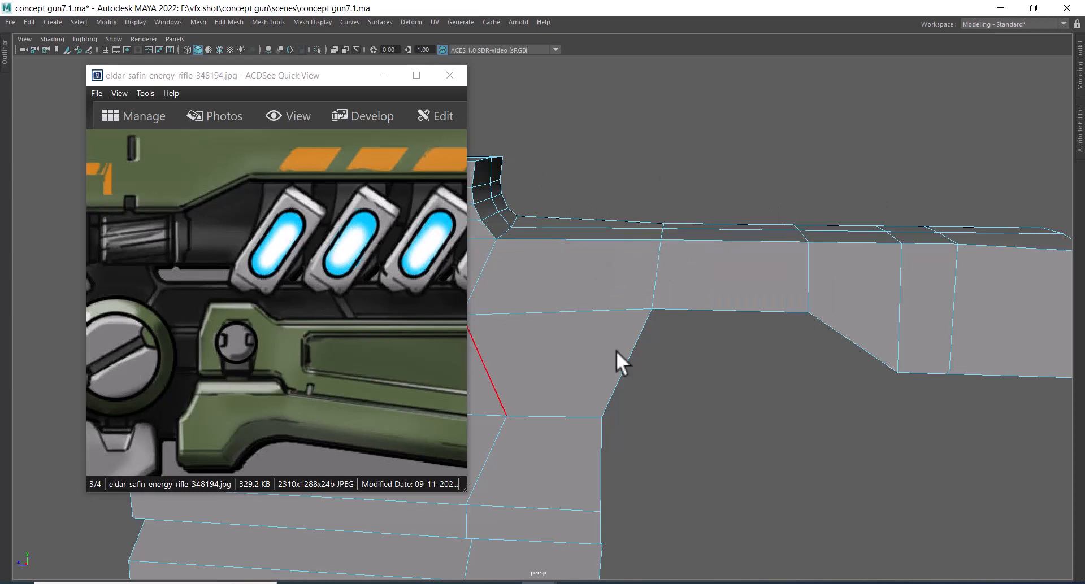
- Delete the edge loop crossing the strip between its sloped lower edge and the first diagonal seam
left_click_drag(616, 350, 700, 329, "alt")
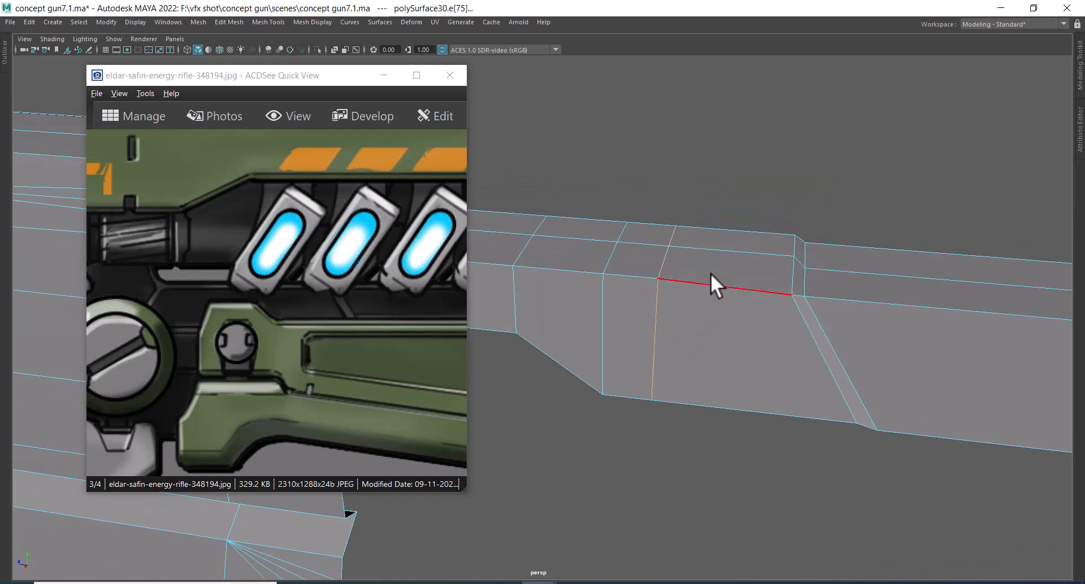
left_click_drag(475, 370, 840, 289, "alt")
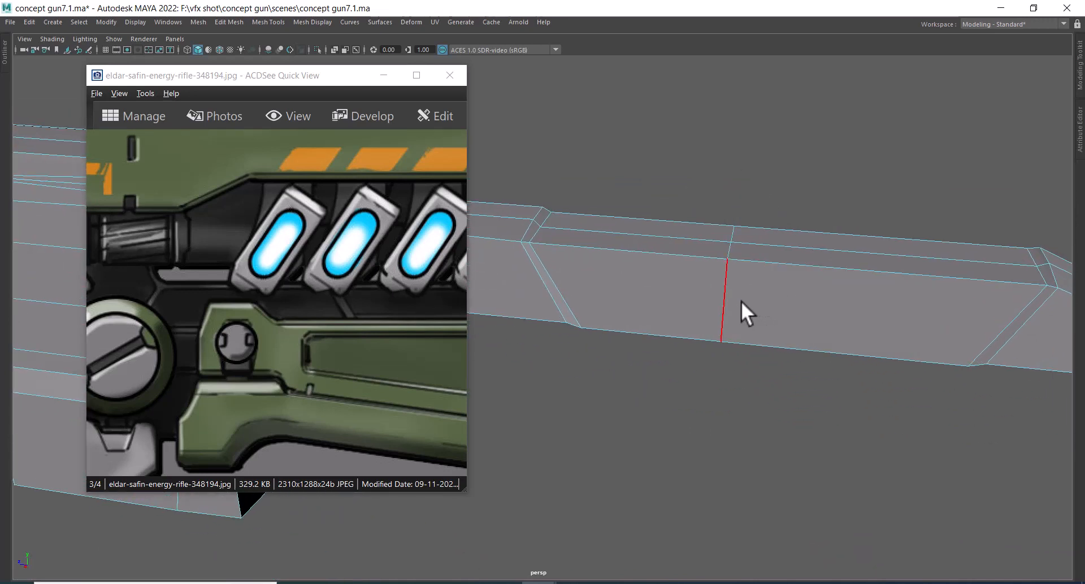
left_click_drag(470, 404, 727, 322, "alt")
- Delete the narrow rim faces along the sloped lower edge and end of the strip's tapered tip
left_click_drag(799, 249, 876, 258, "alt")
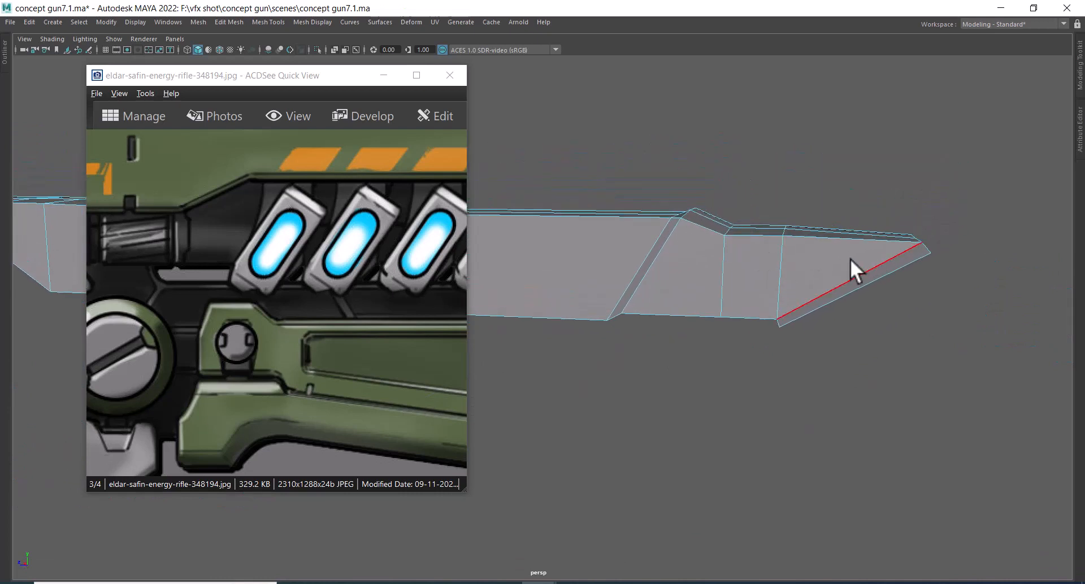
left_click(866, 269)
left_click_drag(879, 300, 875, 358, "alt")
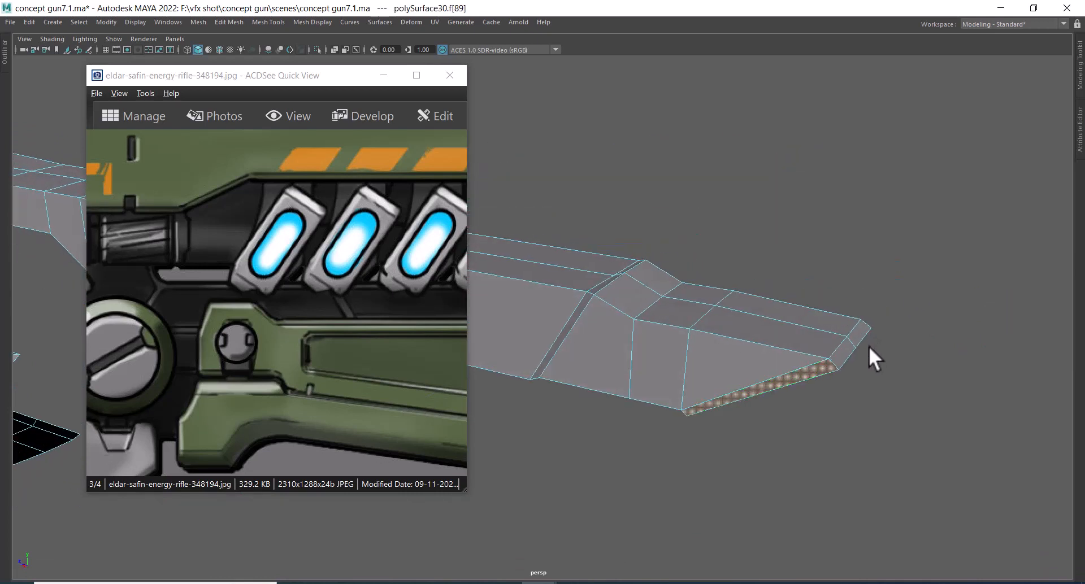
left_click(864, 330)
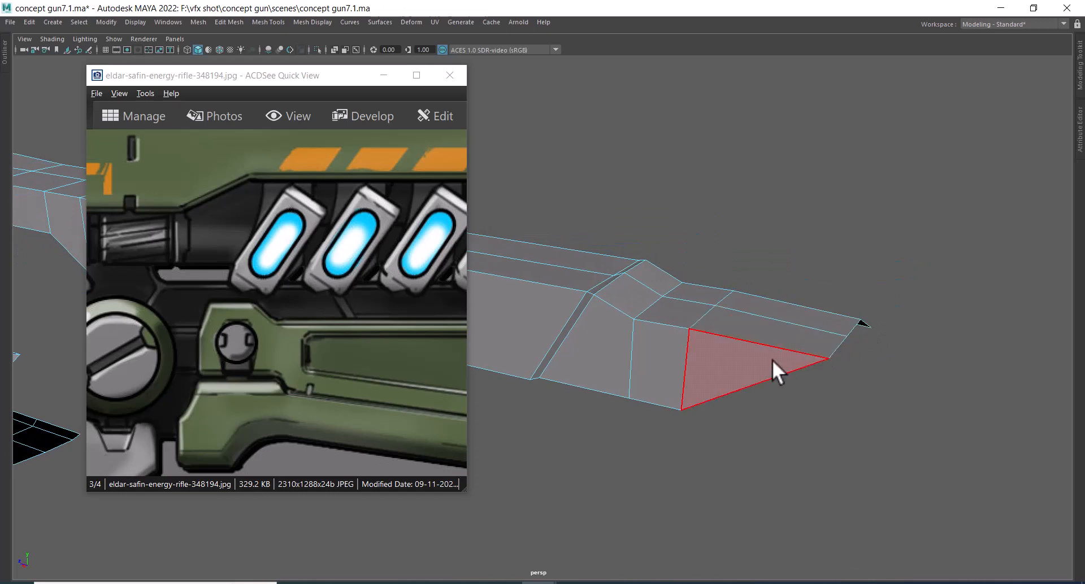
left_click_drag(772, 361, 818, 279, "alt")
left_click_drag(824, 236, 833, 223, "alt")
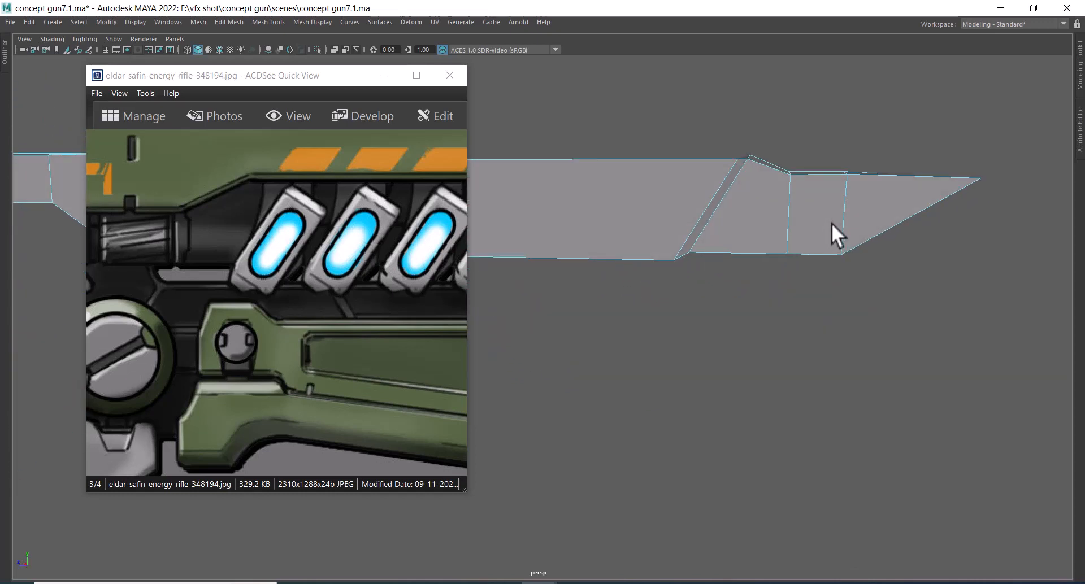
- Delete the two uppermost edge segments crossing the bolt block's narrow end side just below its top
middle_click_drag(673, 285, 857, 343, "alt")
scroll(856, 344, "down", 2)
mouse_move(695, 357)
middle_mouse_down("alt")
mouse_move(719, 366)
mouse_move(889, 363)
middle_mouse_up("alt")
middle_click_drag(729, 339, 866, 327, "alt")
middle_click_drag(655, 327, 786, 313, "alt")
left_click_drag(786, 313, 792, 256, "alt")
middle_click_drag(673, 183, 716, 223, "alt")
scroll(727, 246, "up", 2)
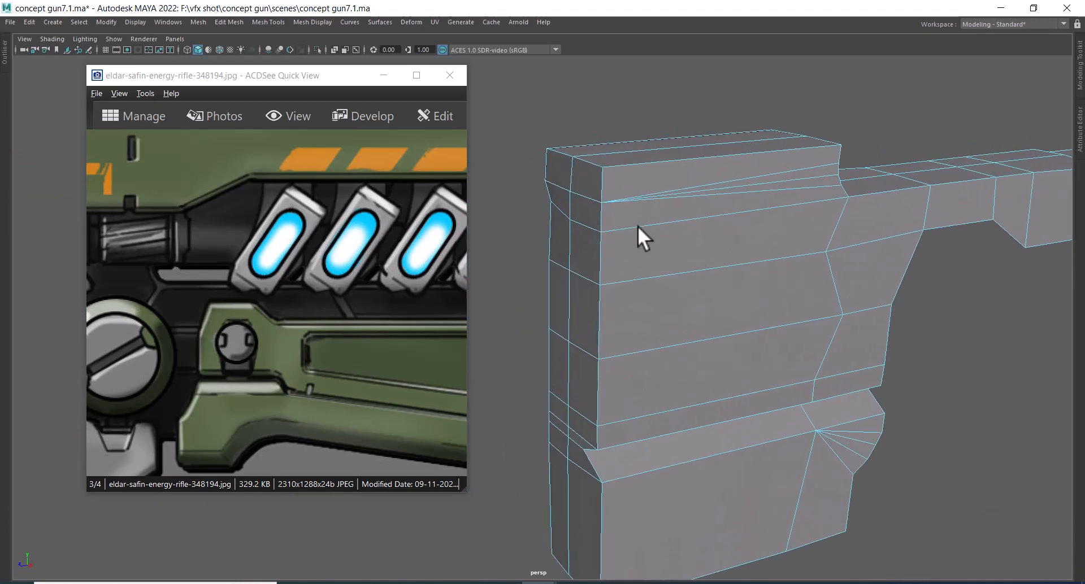
mouse_move(605, 209)
right_mouse_down("alt")
mouse_move(631, 202)
mouse_move(635, 156)
mouse_move(617, 192)
right_mouse_up("alt")
left_click(588, 187)
left_click(558, 175, "shift")
right_click_drag(618, 244, 654, 215, "alt")
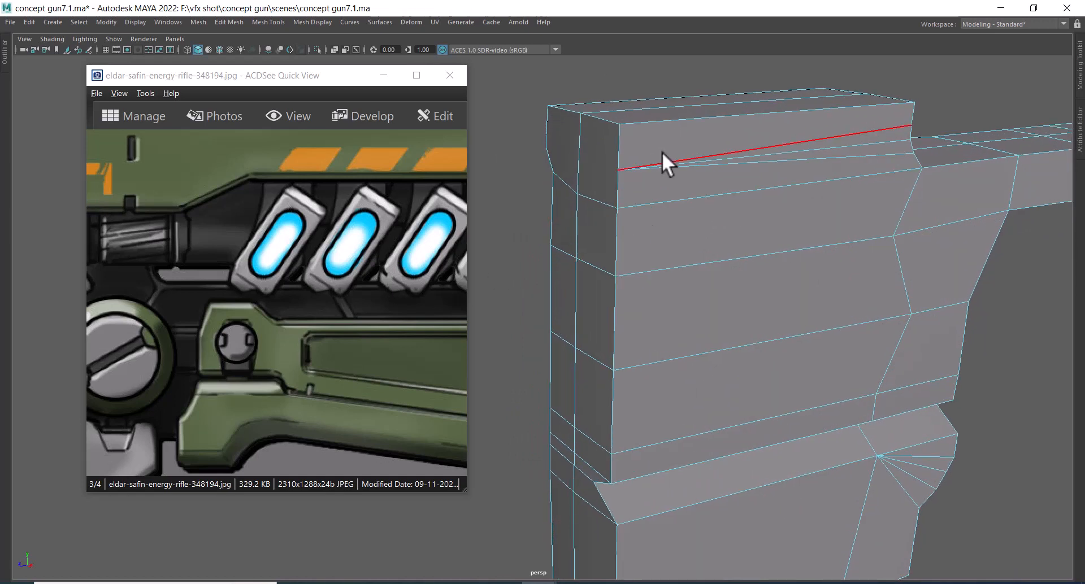
- Move the vertex on the bolt block's narrow end side down onto the corner vertex directly below it
right_click_drag(662, 152, 600, 161)
left_click(617, 169)
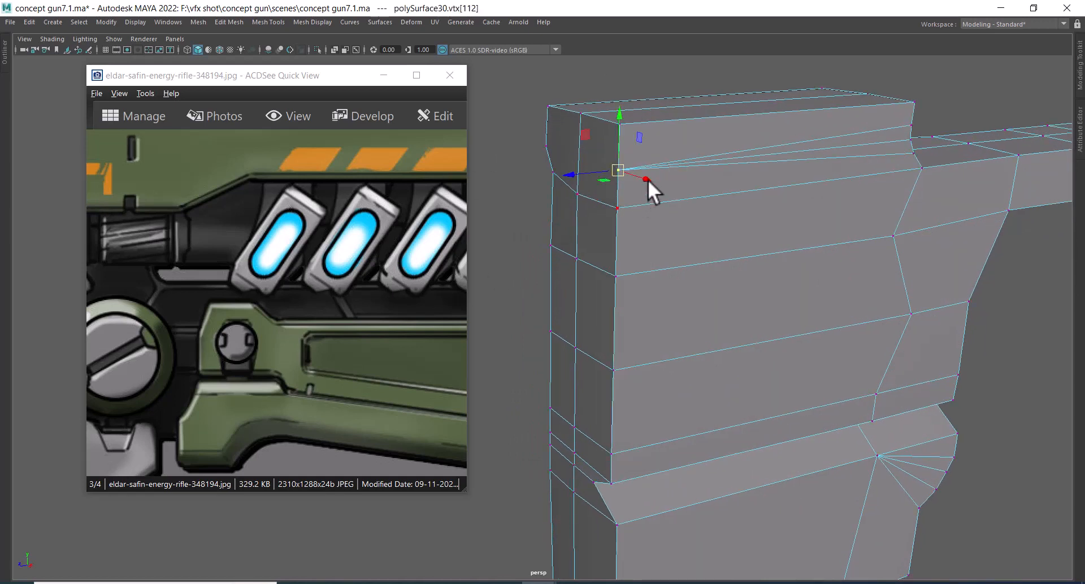
mouse_move(626, 130)
left_mouse_down()
mouse_move(621, 122)
mouse_move(622, 175)
mouse_move(650, 240)
mouse_move(621, 213)
left_mouse_up()
key("4")
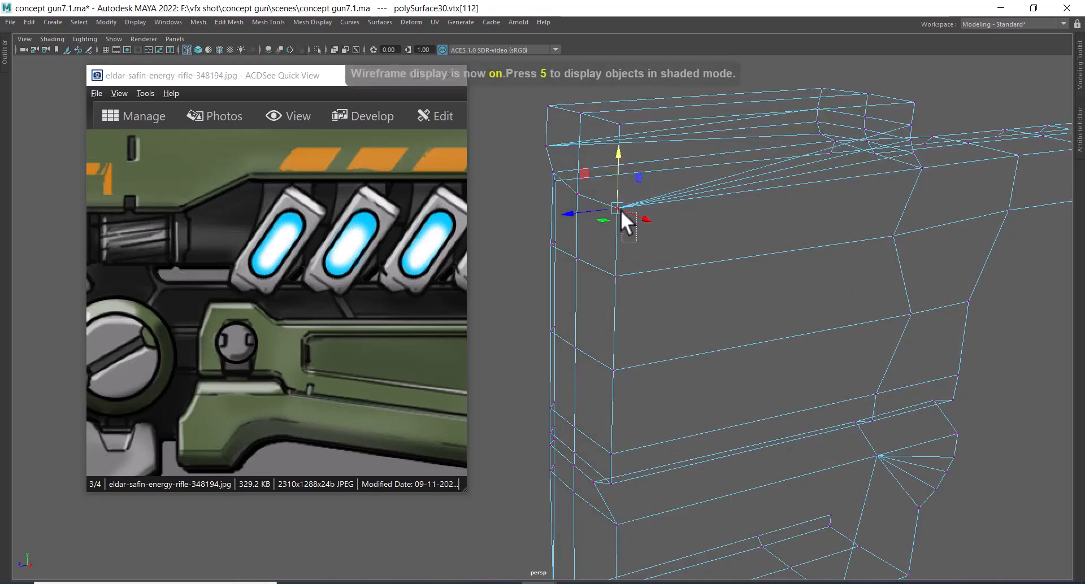
key("5")
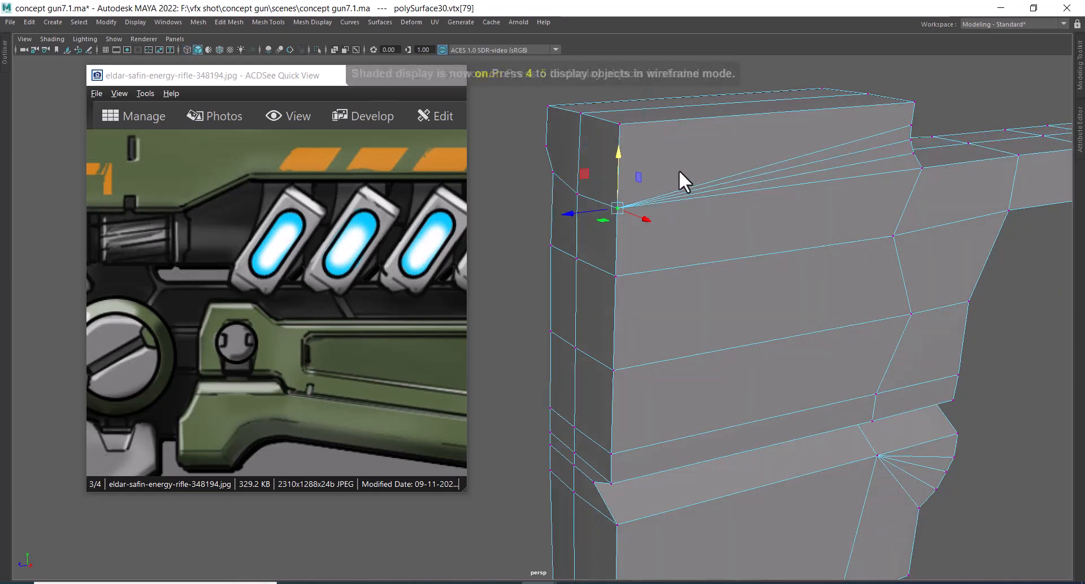
mouse_move(682, 177)
left_mouse_down("alt")
mouse_move(695, 242)
mouse_move(908, 276)
mouse_move(840, 240)
mouse_move(801, 263)
left_mouse_up("alt")
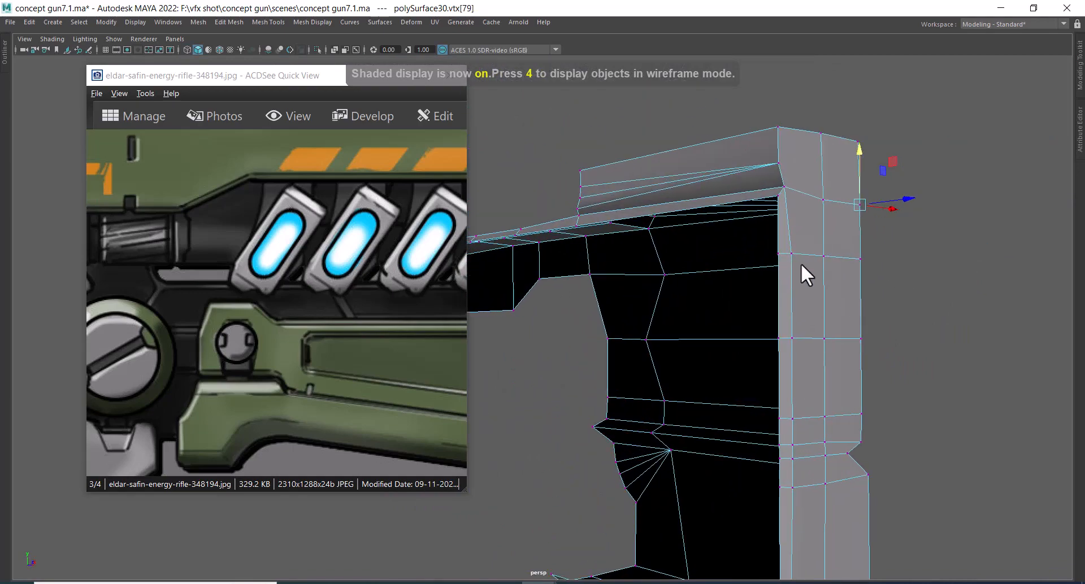
- Delete the narrow rim faces along the open side of the bolt block and the adjoining stretch of the strip
right_click_drag(740, 162, 734, 206)
double_click(716, 209)
left_click_drag(716, 209, 655, 317, "alt")
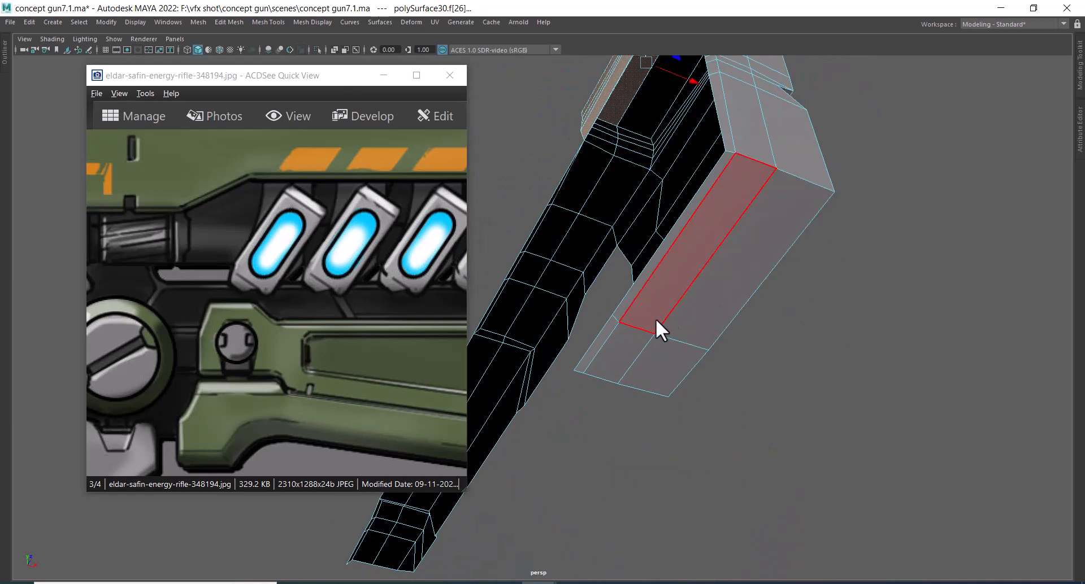
left_click(590, 353)
left_click_drag(590, 354, 652, 265, "alt")
left_click(706, 244)
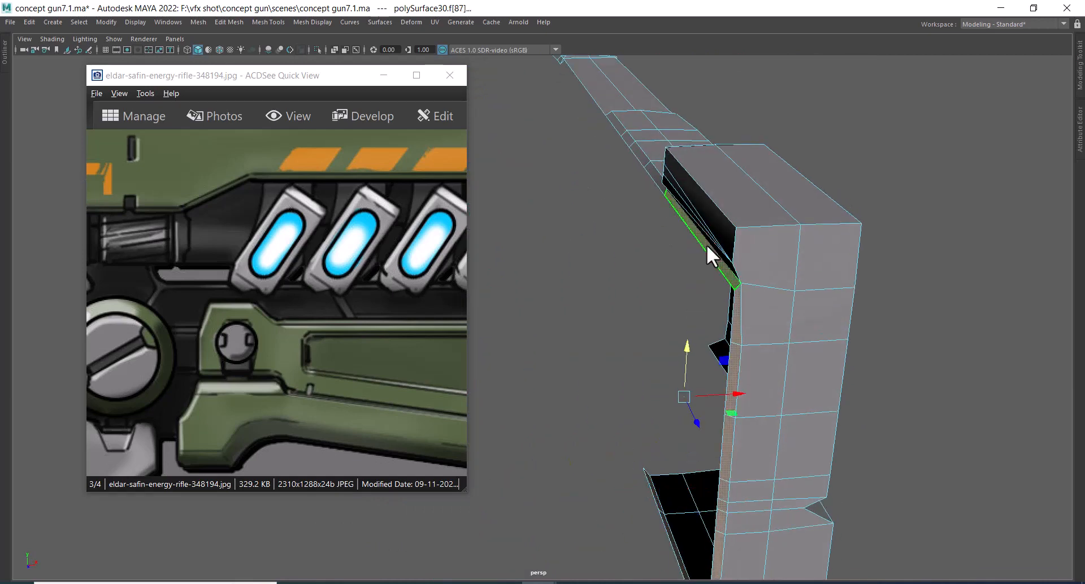
left_click_drag(706, 244, 801, 402, "alt")
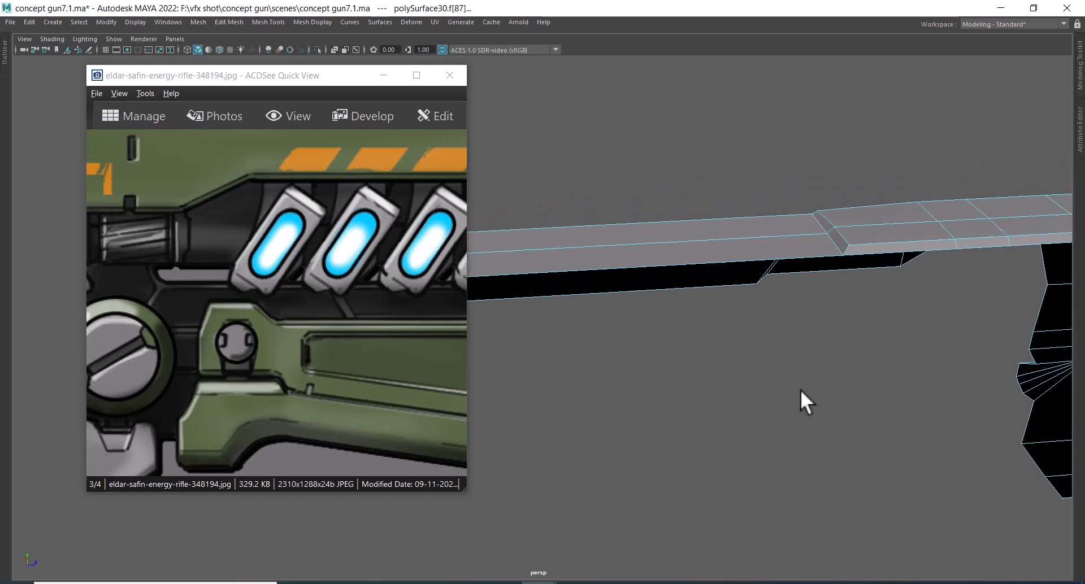
left_click(856, 249, "shift")
key("Delete")
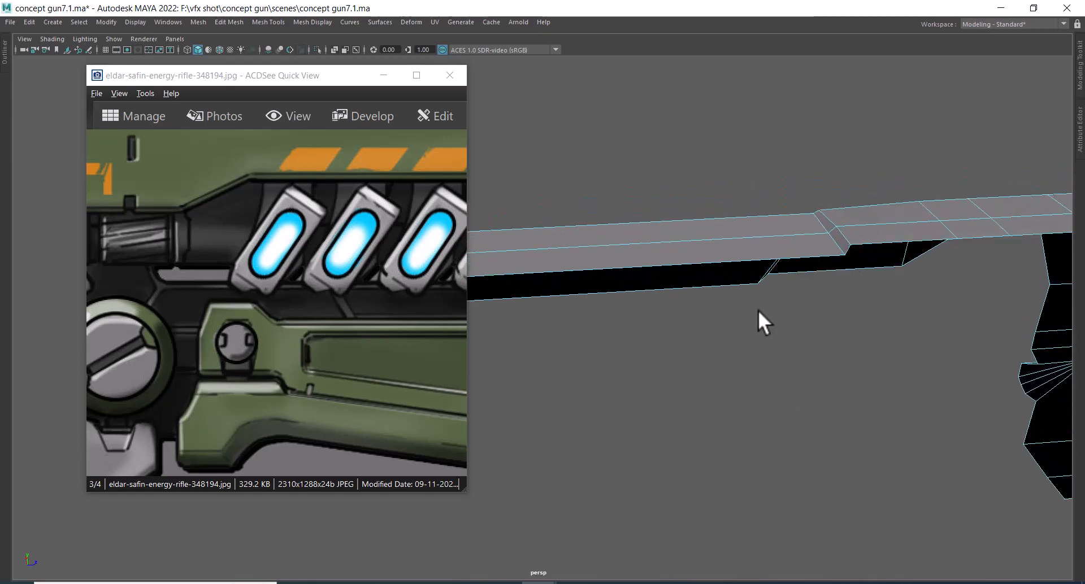
- Delete the narrow rim faces along the open-side edge of the strip from the raised notch to its tip
middle_click_drag(757, 310, 985, 324, "alt")
middle_click_drag(728, 319, 870, 305, "alt")
right_click_drag(870, 305, 879, 304, "alt")
left_click(690, 261)
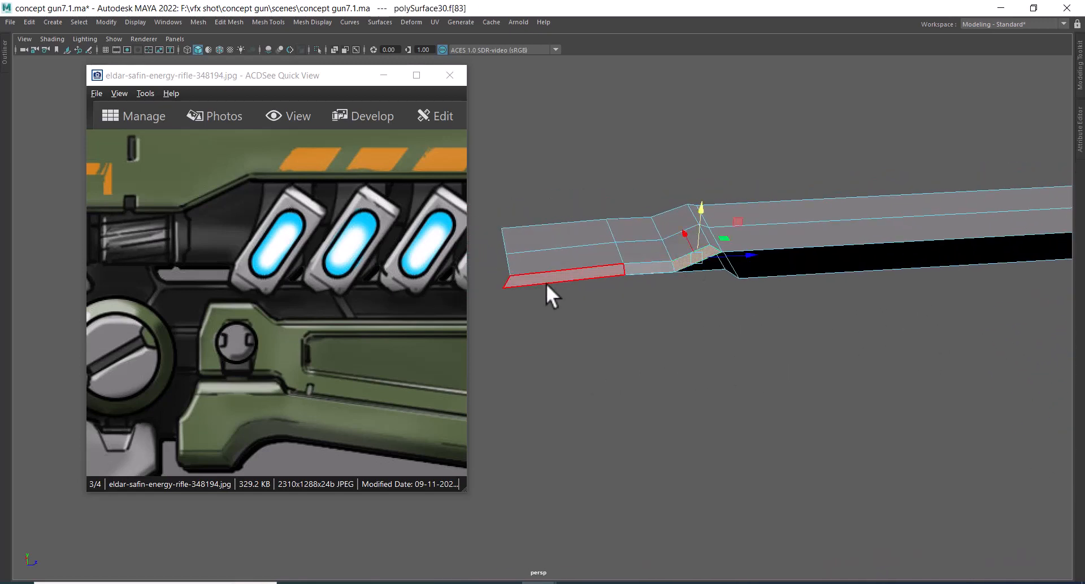
left_click(540, 282, "shift")
key("Delete")
left_click_drag(782, 356, 701, 382, "alt")
- Delete the long fanned rim faces on the bolt block's open side beneath its top edge
scroll(700, 204, "up", 5)
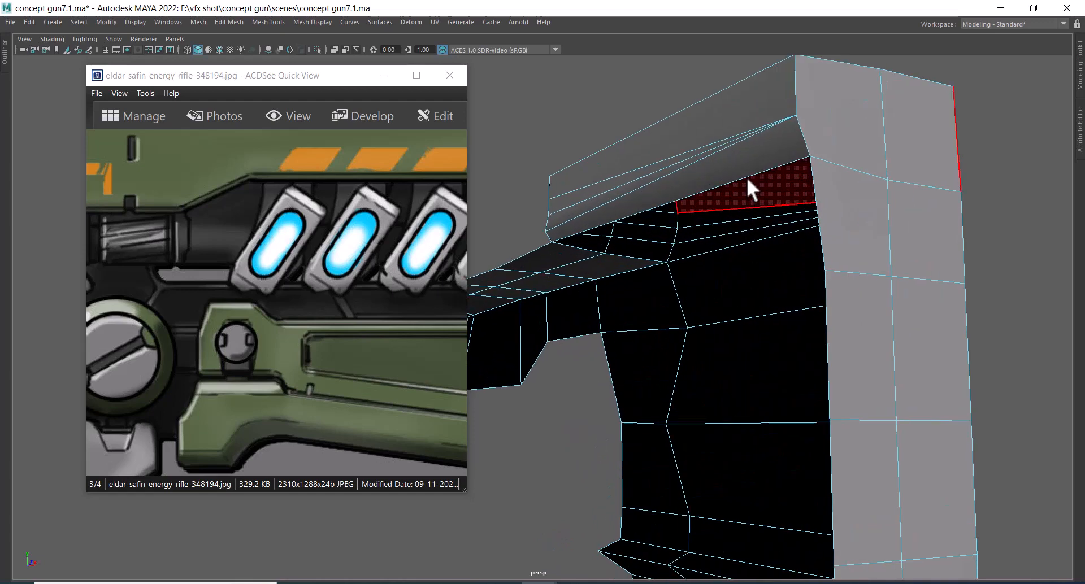
left_click(692, 174)
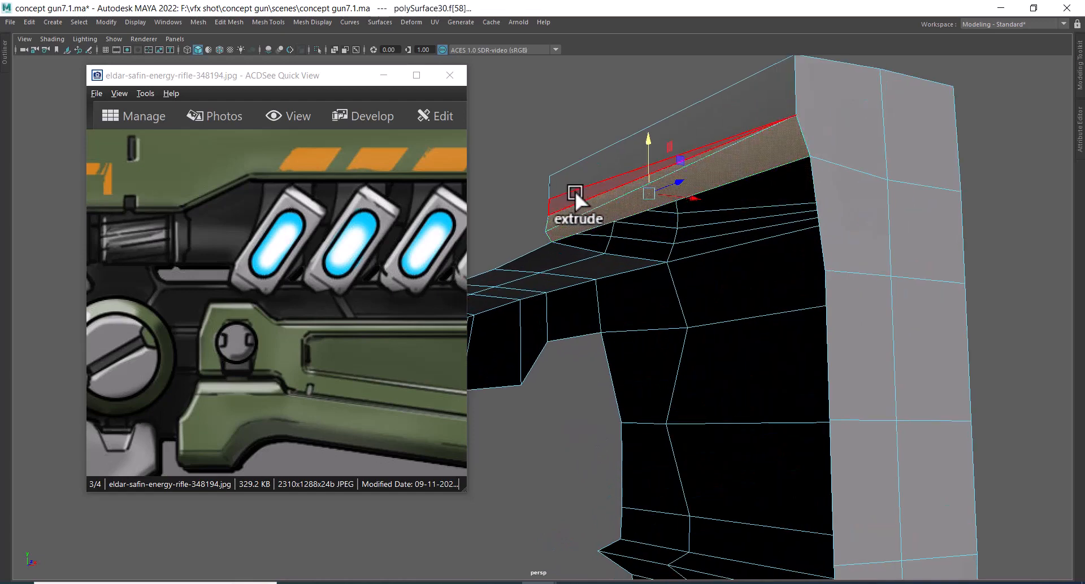
left_click(576, 170, "shift")
left_click_drag(760, 168, 740, 329, "alt")
key("Delete")
- Examine the outline and remaining edges of the bolt block and strip in the side view
scroll(749, 176, "down", 5)
key("space")
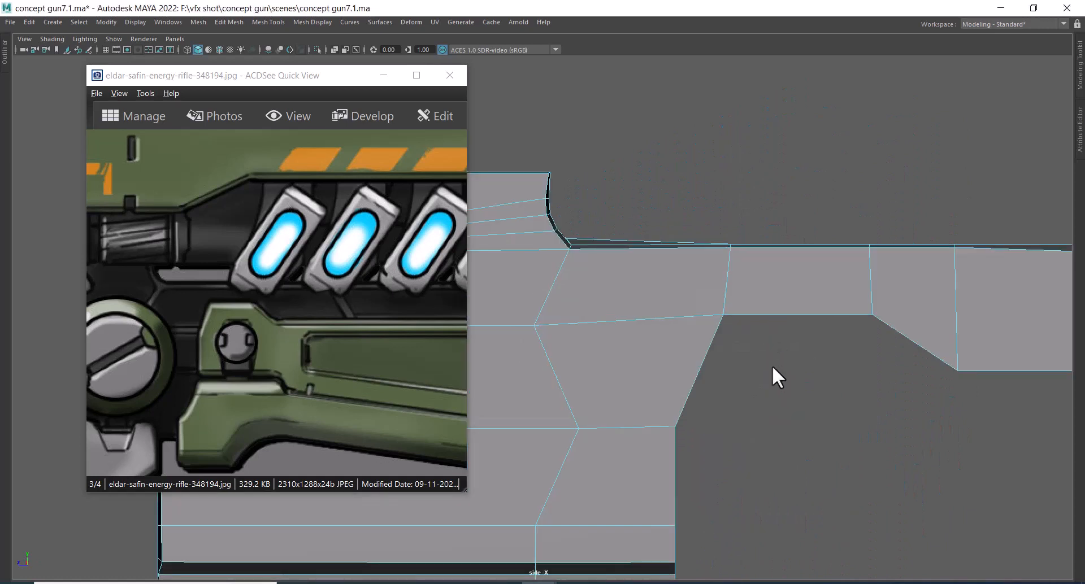
scroll(771, 365, "down", 8)
middle_click_drag(658, 335, 700, 336, "alt")
scroll(927, 307, "up", 3)
scroll(734, 281, "up", 5)
scroll(790, 293, "down", 6)
middle_click_drag(802, 294, 638, 254, "alt")
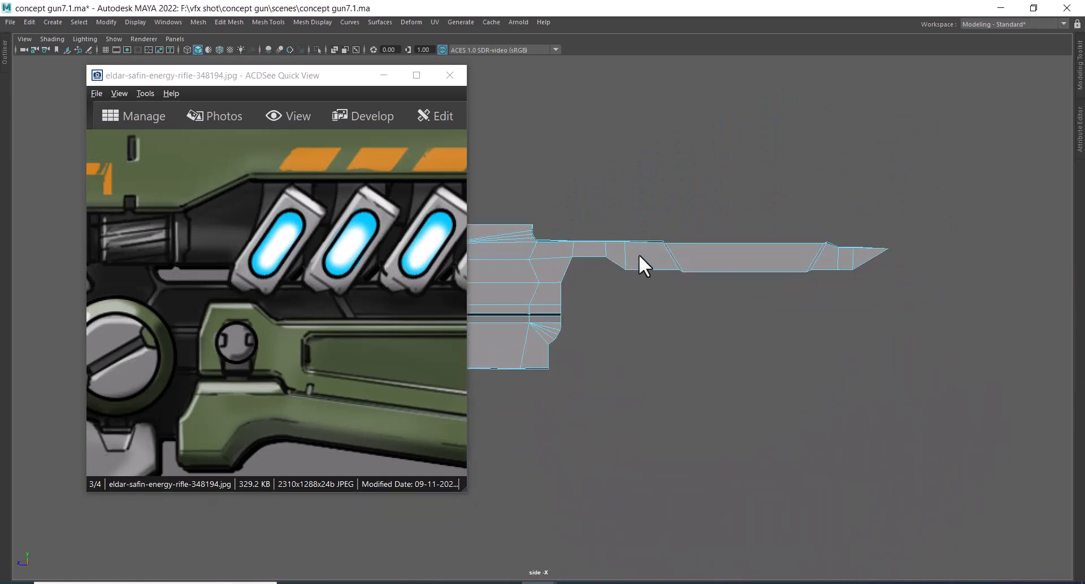
scroll(627, 266, "up", 2)
middle_click_drag(585, 298, 720, 305, "alt")
scroll(757, 318, "up", 5)
scroll(760, 317, "up", 2)
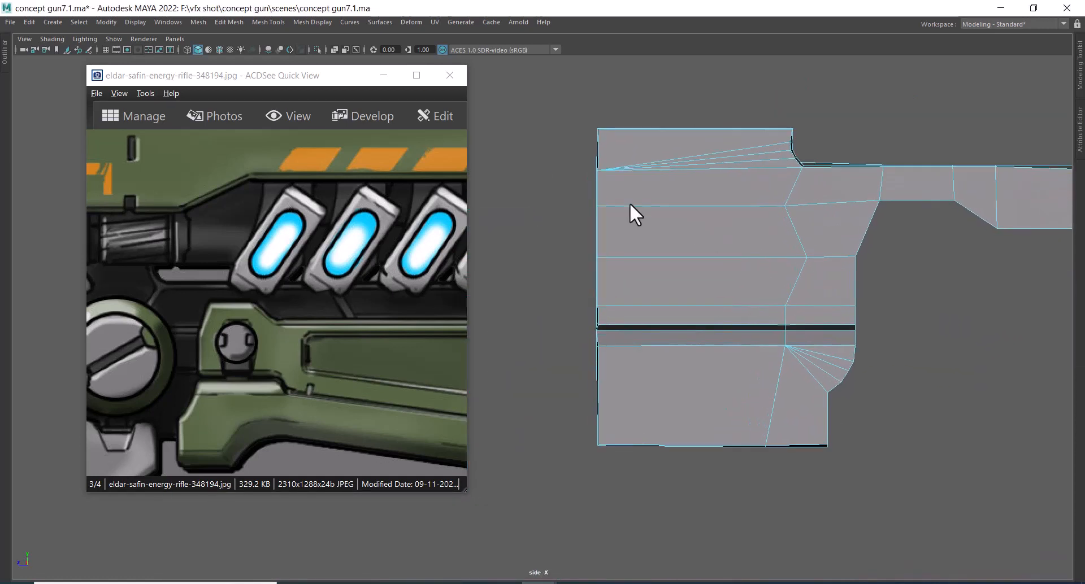
- Delete the surplus corner vertex on the open-side edge of the bolt block just below its top
key("space")
left_click_drag(658, 265, 725, 242)
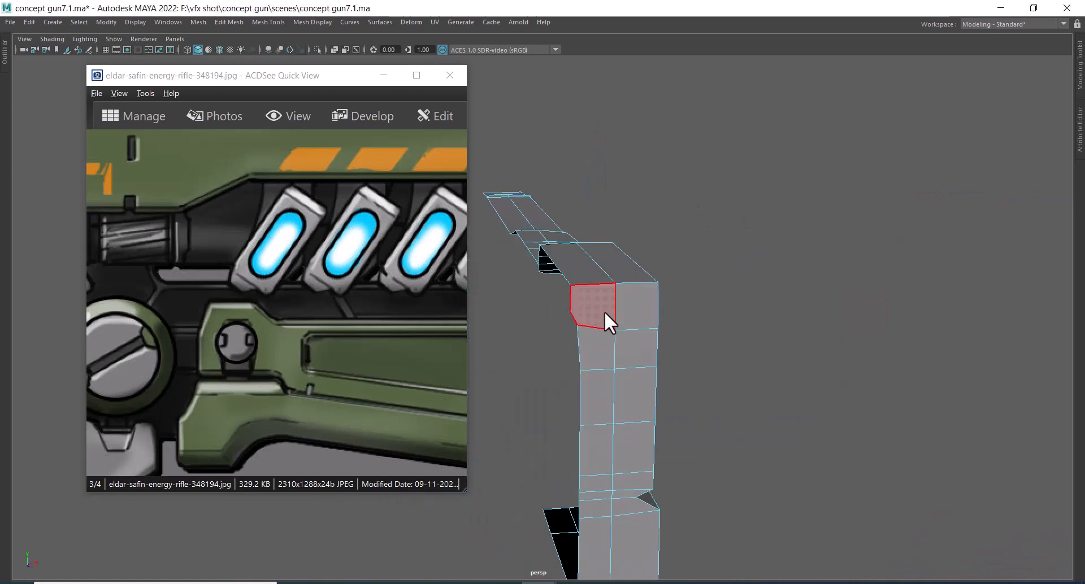
left_click_drag(605, 312, 753, 361, "alt")
left_click(696, 364)
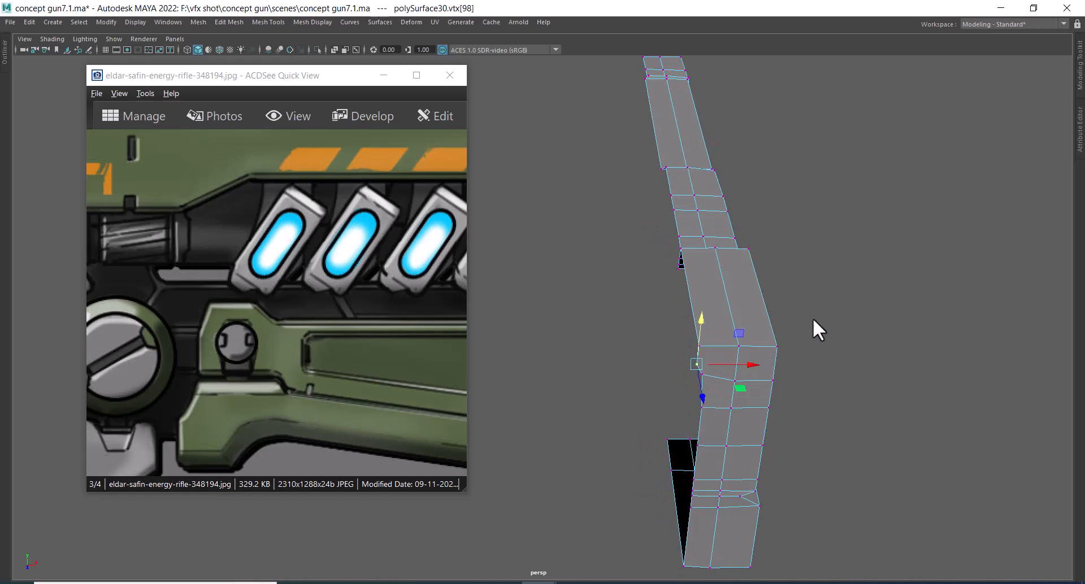
key("Delete")
- Select all vertices along the piece's open side in the top view and align them on one vertical line in the front view
key("space")
left_click_drag(767, 281, 656, 279)
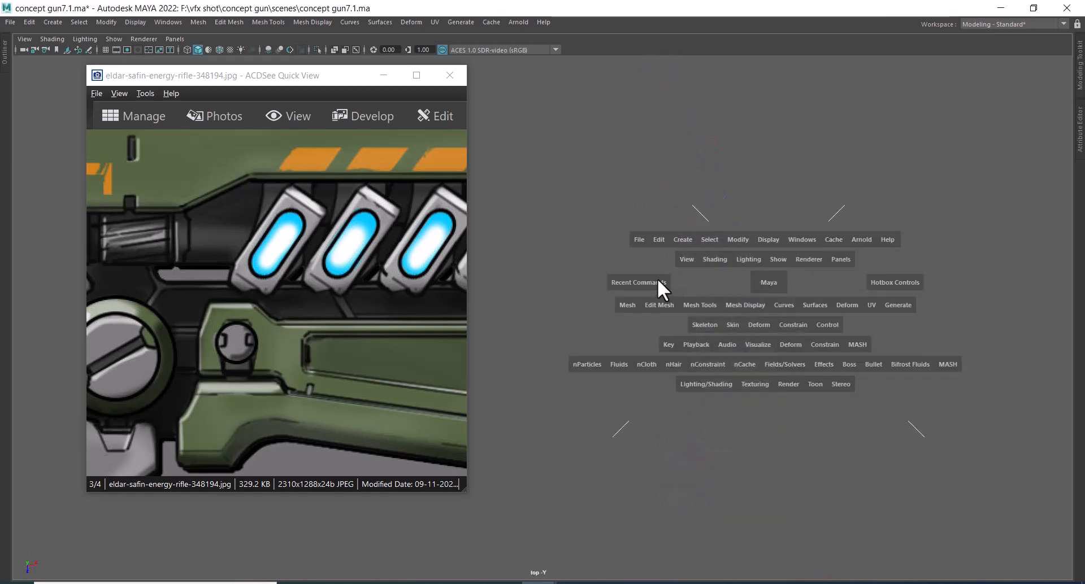
key("f")
right_click_drag(736, 329, 663, 265, "alt")
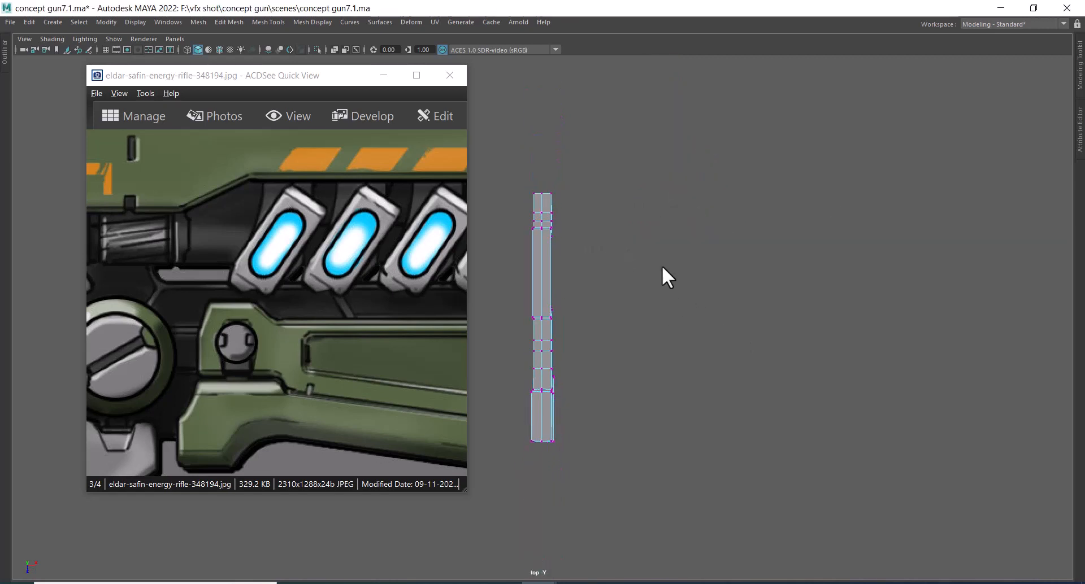
middle_click_drag(663, 265, 697, 228, "alt")
right_click_drag(696, 227, 678, 302, "alt")
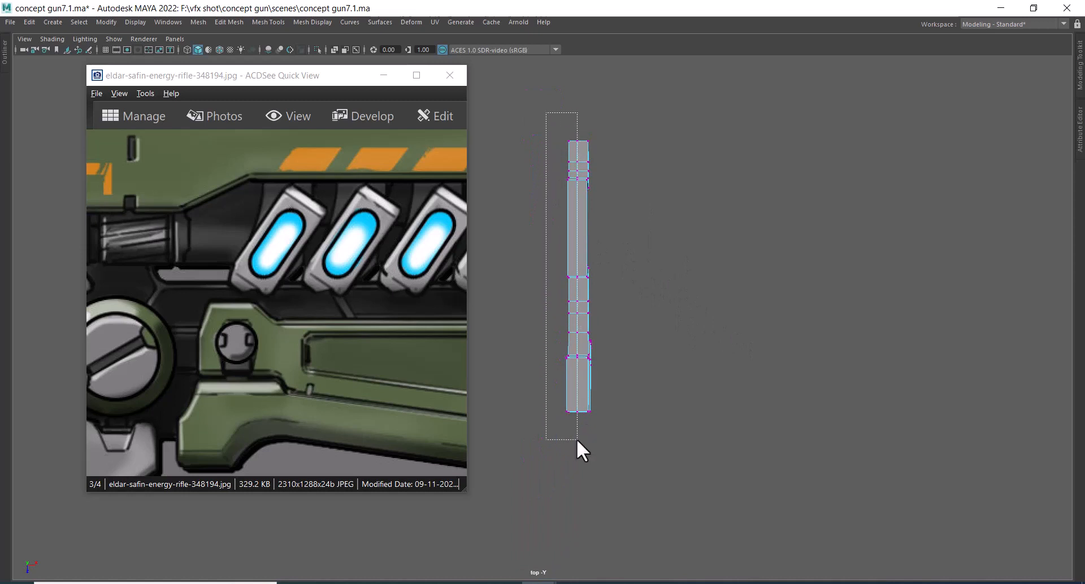
left_click_drag(576, 439, 573, 441)
key("space")
left_click_drag(646, 361, 696, 286)
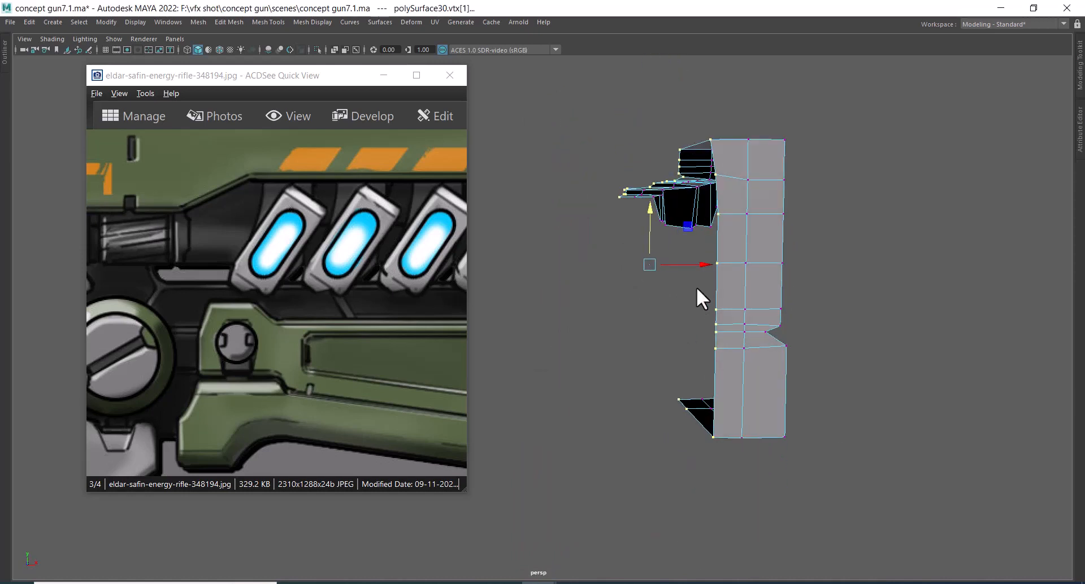
key("space")
mouse_move(731, 257)
left_mouse_down()
mouse_move(735, 283)
mouse_move(744, 273)
left_mouse_up()
key("f")
middle_click_drag(599, 332, 509, 329)
middle_click_drag(595, 317, 610, 320)
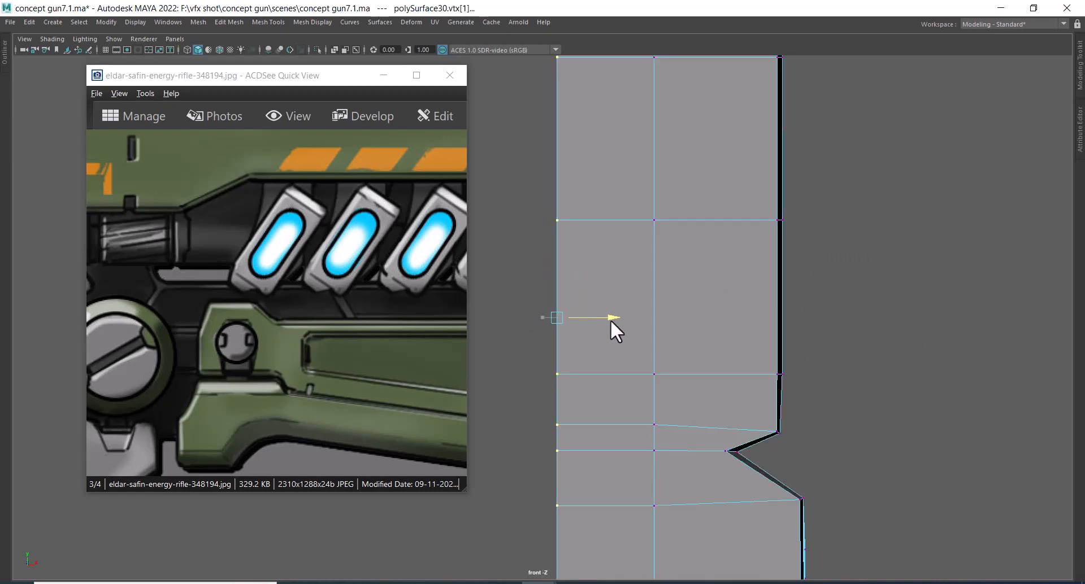
- Return to object selection in the perspective view and center the pivot of the cleaned-up fore-grip piece
key("space")
left_click_drag(646, 322, 618, 189)
key("f")
right_click_drag(683, 286, 733, 254)
right_click_drag(721, 299, 674, 321, "alt")
middle_click_drag(675, 321, 726, 296, "alt")
right_click_drag(772, 333, 759, 333, "alt")
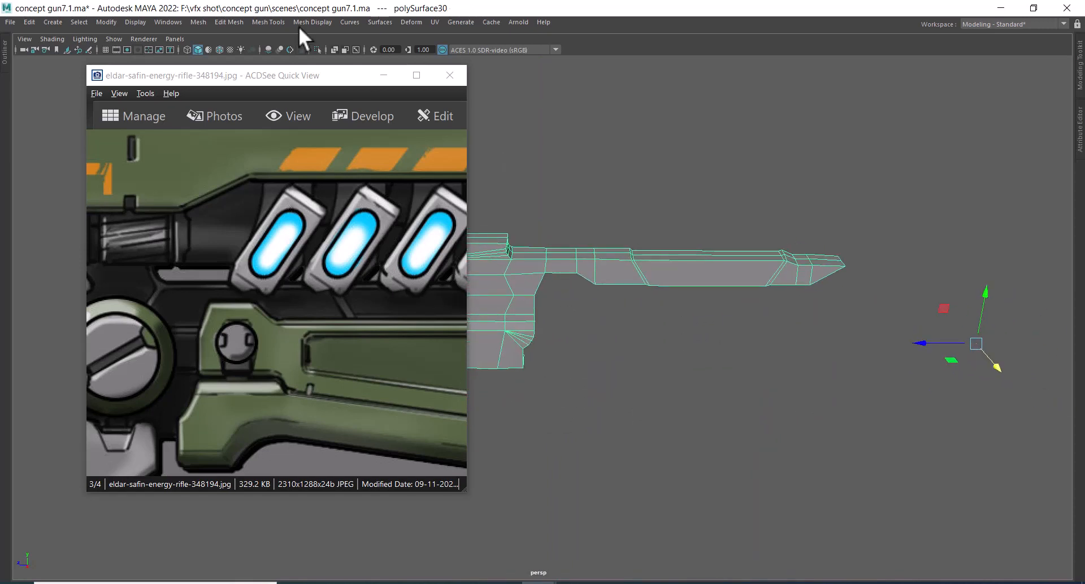
left_click(165, 22)
mouse_move(115, 24)
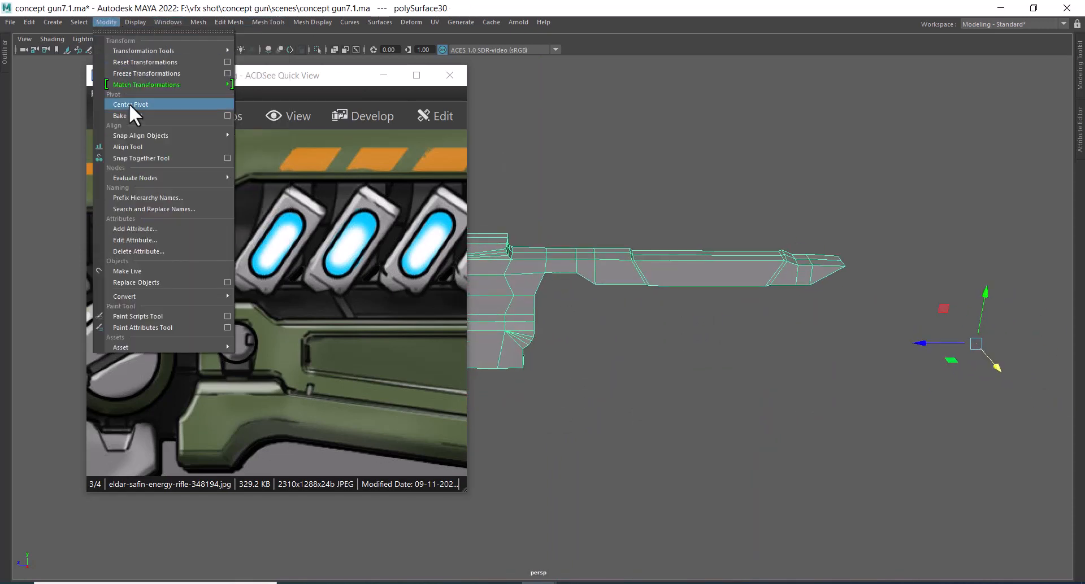
left_click(140, 106)
right_click_drag(705, 292, 777, 368, "alt")
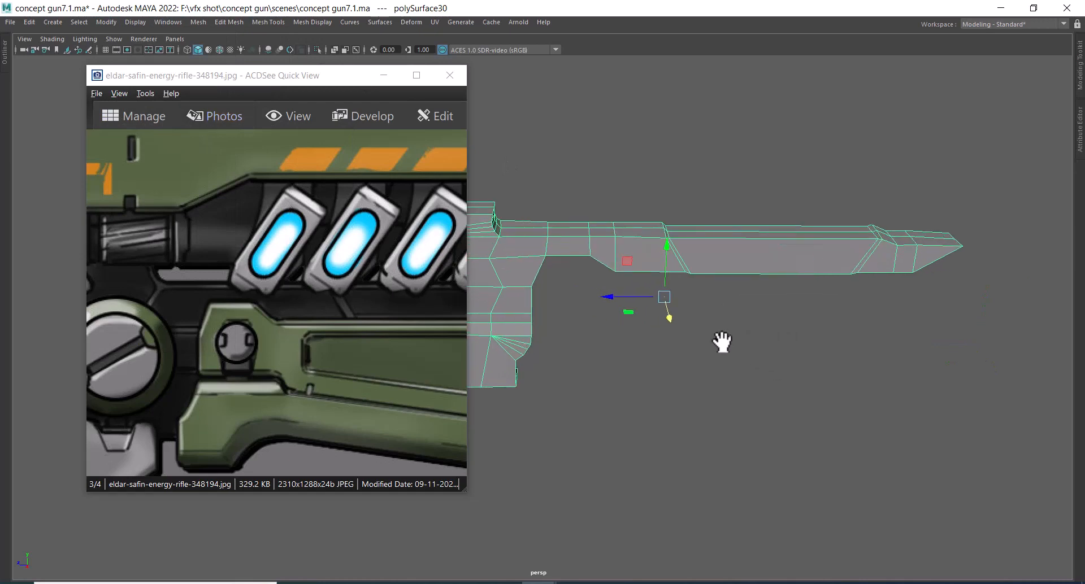
- Show the whole rifle again and display it as wireframe over the concept image in the side view
key("ctrl+1")
right_click_drag(705, 354, 674, 274, "alt")
left_click_drag(693, 295, 745, 296)
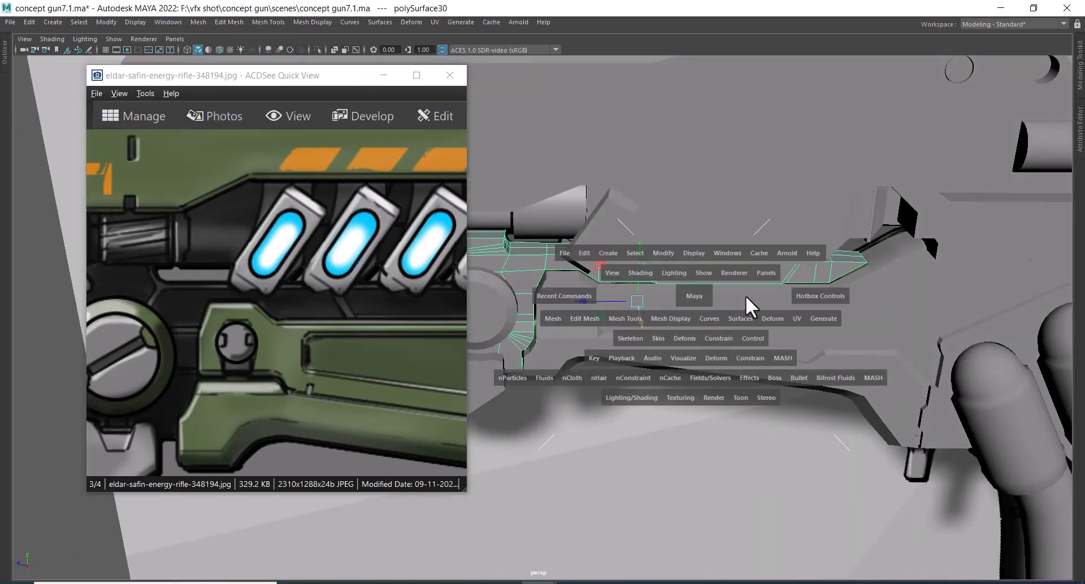
middle_click_drag(749, 276, 628, 349, "alt")
key("4")
middle_click_drag(822, 341, 643, 344, "alt")
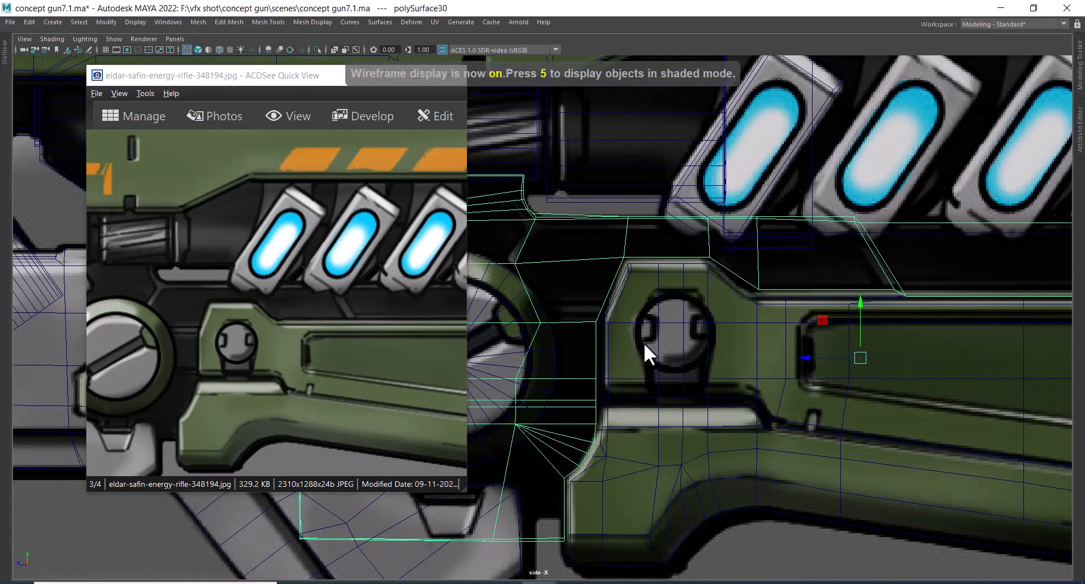
scroll(807, 310, "up", 1)
middle_click_drag(864, 326, 758, 330, "alt")
scroll(822, 267, "down", 4)
scroll(824, 282, "up", 2)
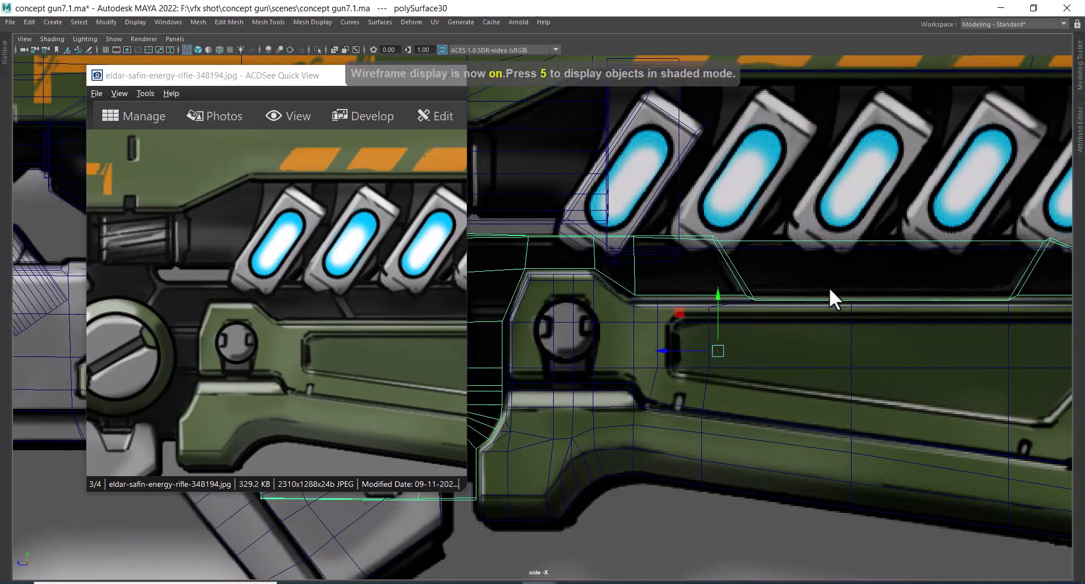
- Adjust the height of the inner section's lower-edge vertices above the round bolt and at the foot of the slope to match the concept art
right_click_drag(770, 294, 551, 265)
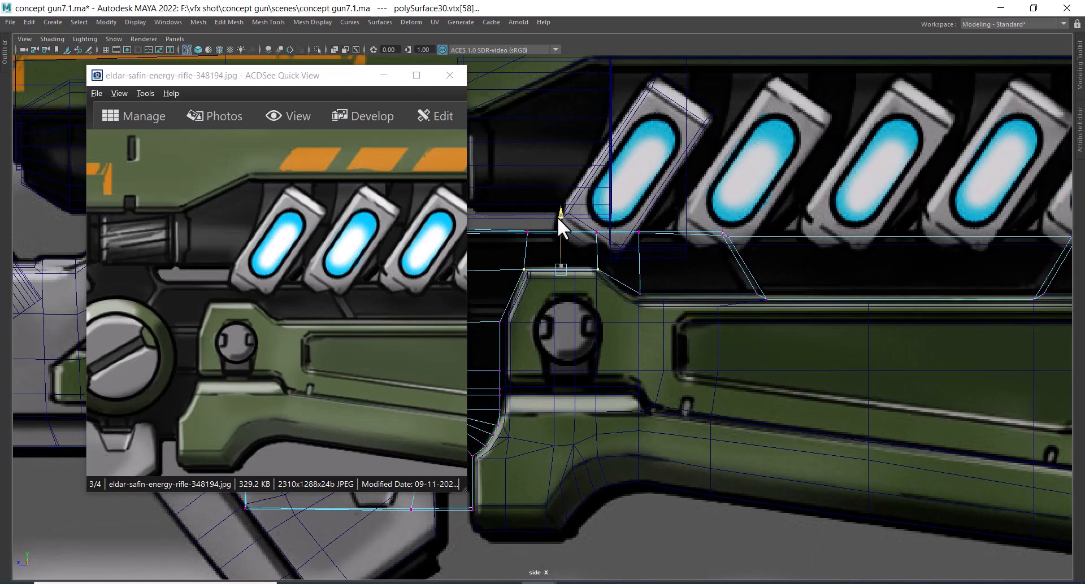
scroll(635, 320, "up", 1)
scroll(635, 320, "up", 1)
left_click(648, 301)
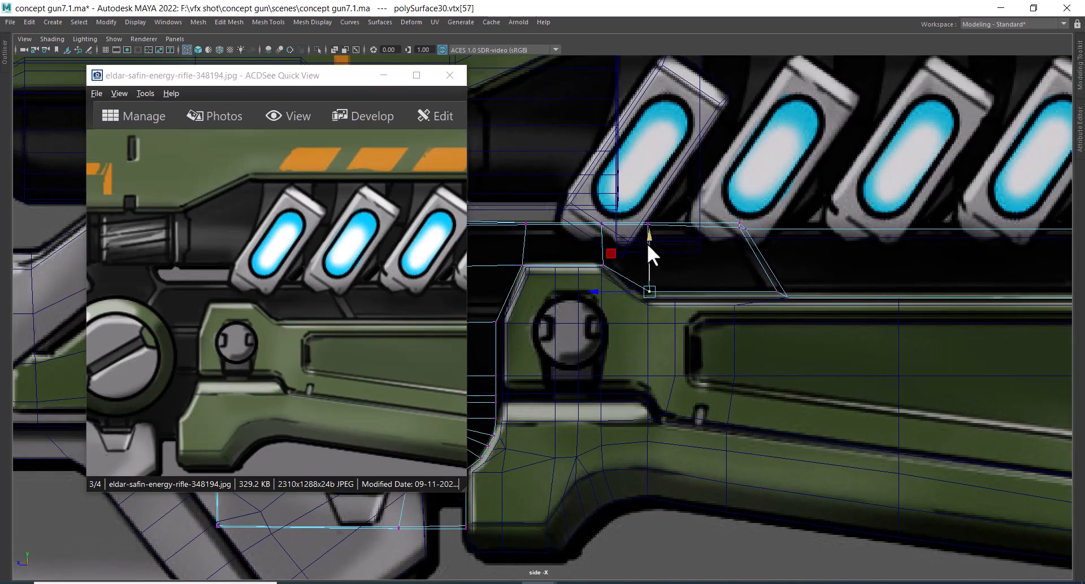
left_click_drag(646, 243, 649, 243)
middle_click_drag(821, 334, 688, 343, "alt")
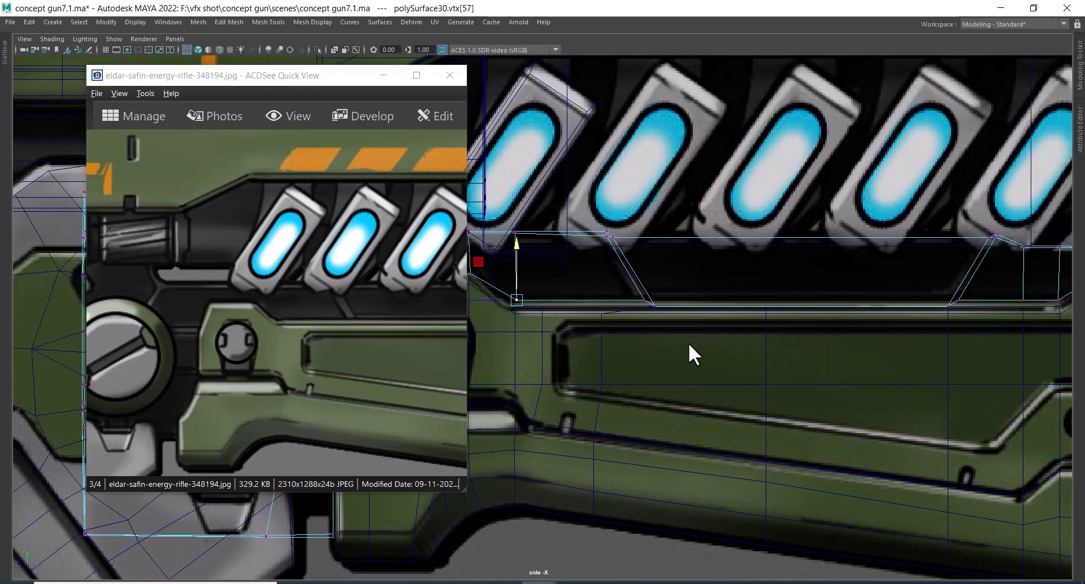
- Move the vertices along the strip's long lower edge down slightly so they overlap the green plate's upper edge
scroll(944, 334, "down", 2)
left_click_drag(993, 299, 609, 422, "shift")
left_click_drag(753, 271, 748, 350)
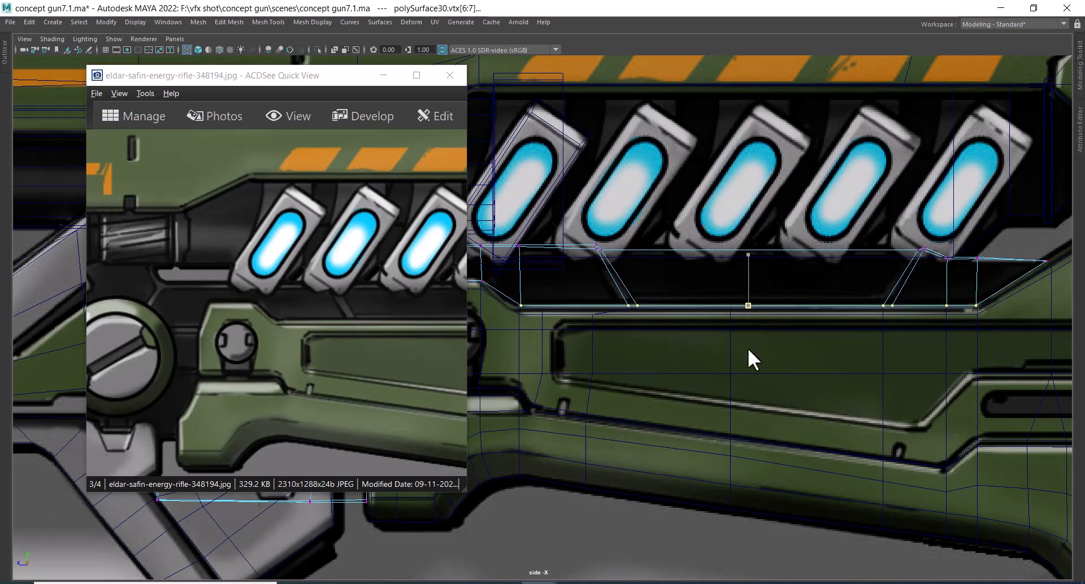
key("ctrl+z")
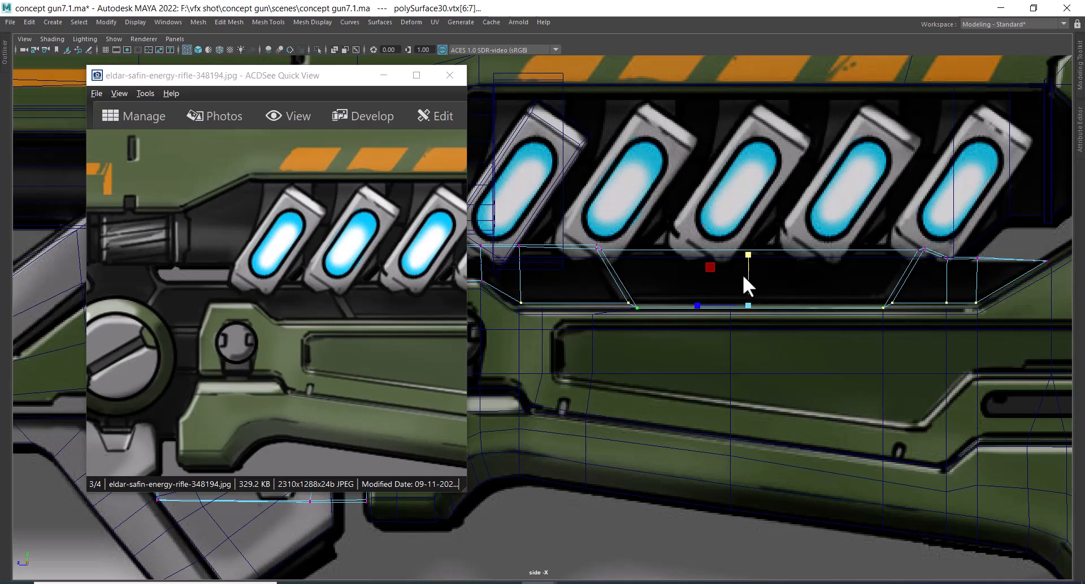
key("w")
left_click_drag(748, 250, 749, 256)
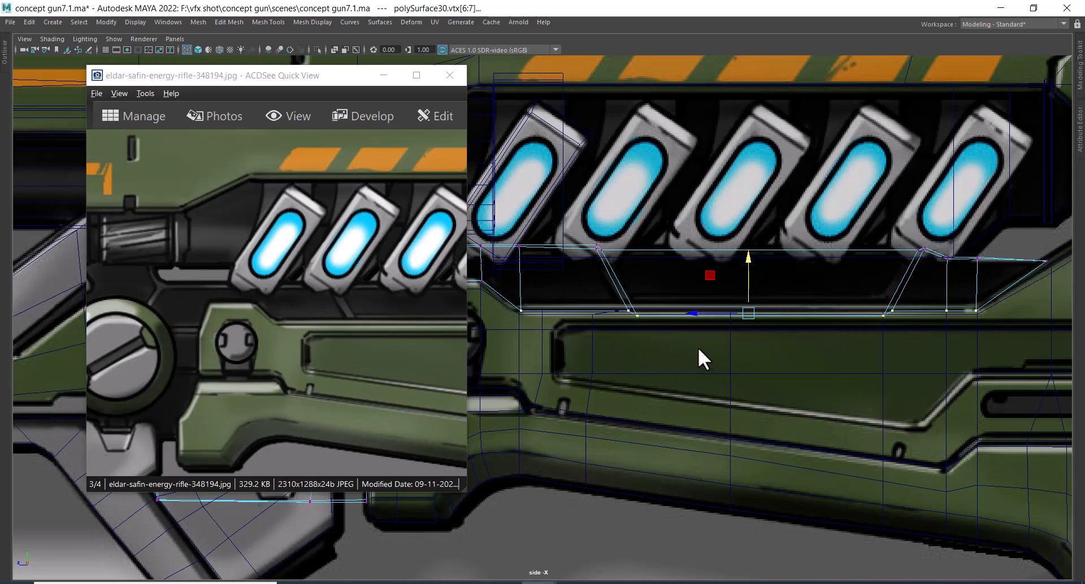
- Lower the inner section's edge vertices above the round bolt slightly onto the green plate's upper edge
middle_click_drag(602, 324, 727, 326, "alt")
right_click_drag(728, 326, 728, 380, "alt")
key("5")
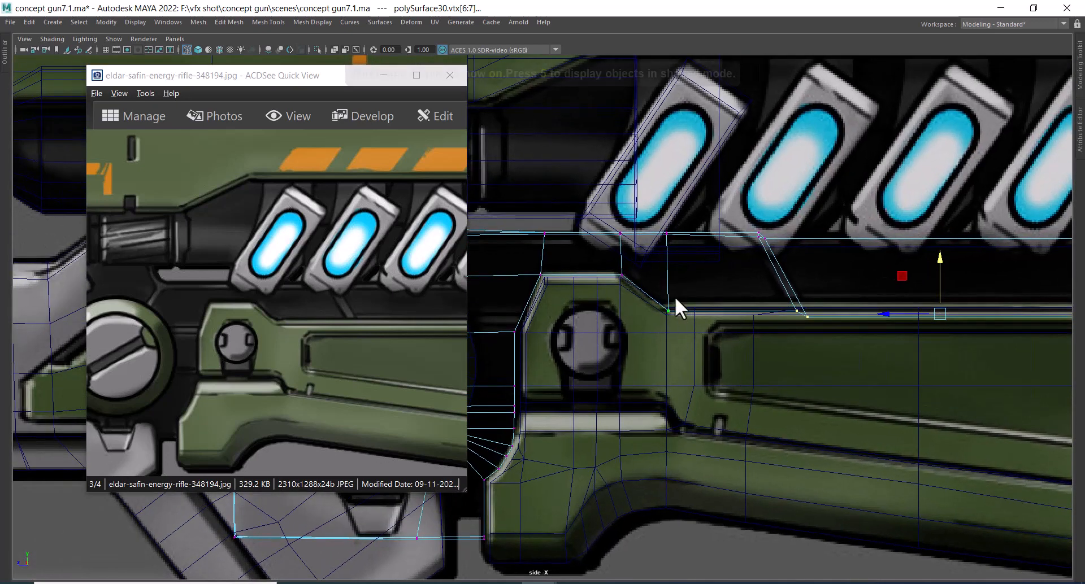
key("space")
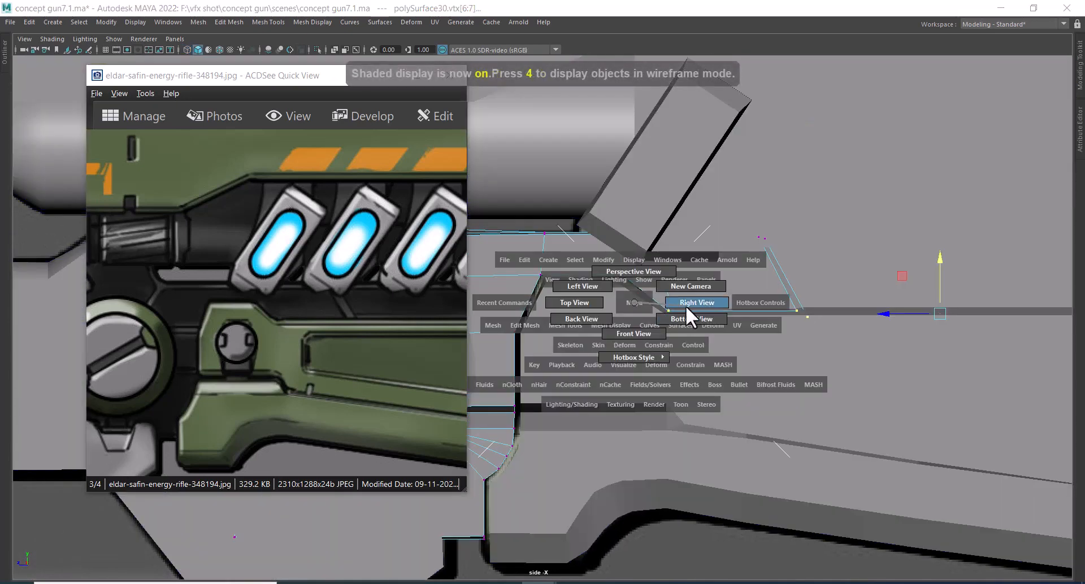
right_click_drag(625, 293, 636, 302, "alt")
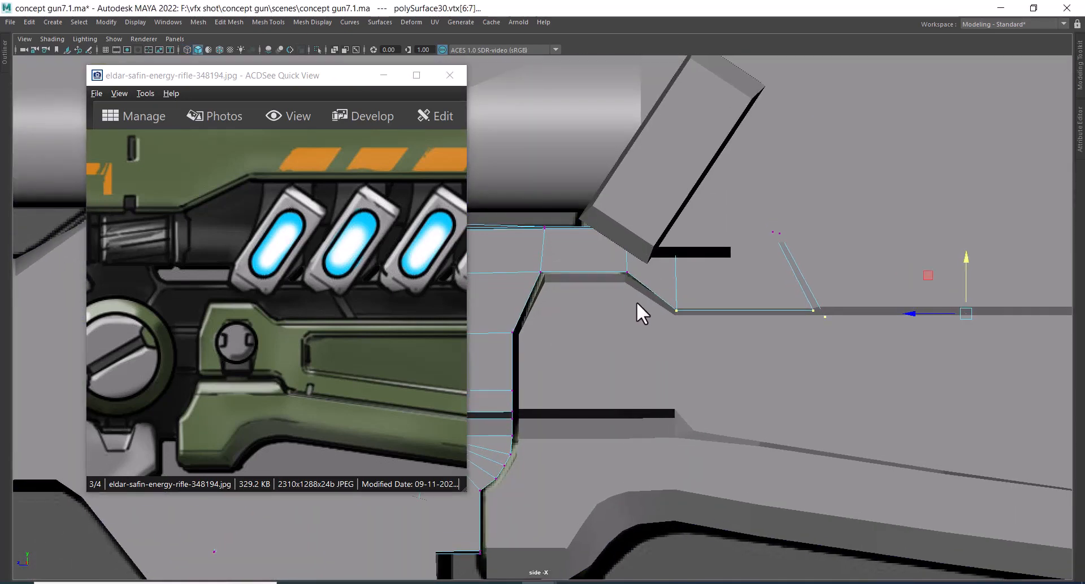
left_click_drag(580, 214, 582, 222)
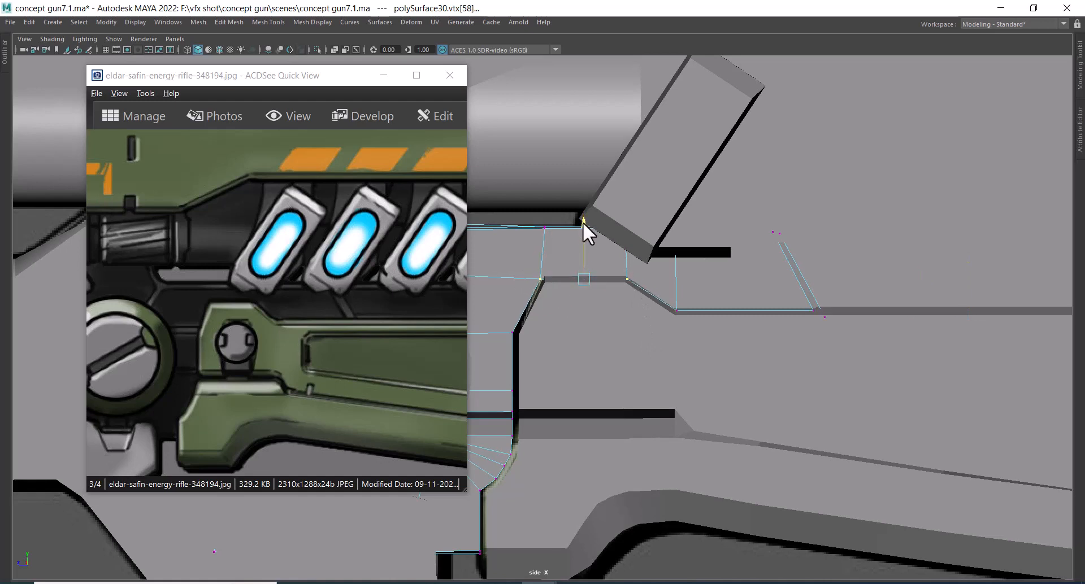
- Shift the vertices along the inner section's upright edge, from above the bolt to the lower corner, sideways to the green plate's outline
middle_click_drag(582, 222, 591, 214, "alt")
middle_click_drag(577, 298, 589, 208, "alt")
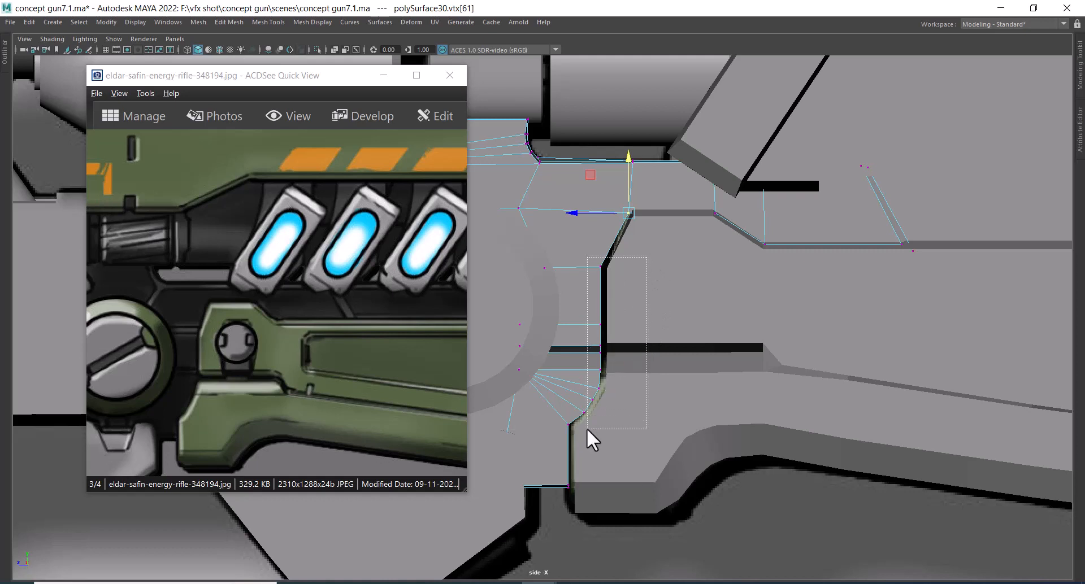
left_click_drag(587, 429, 588, 428)
middle_click_drag(587, 427, 686, 338, "alt")
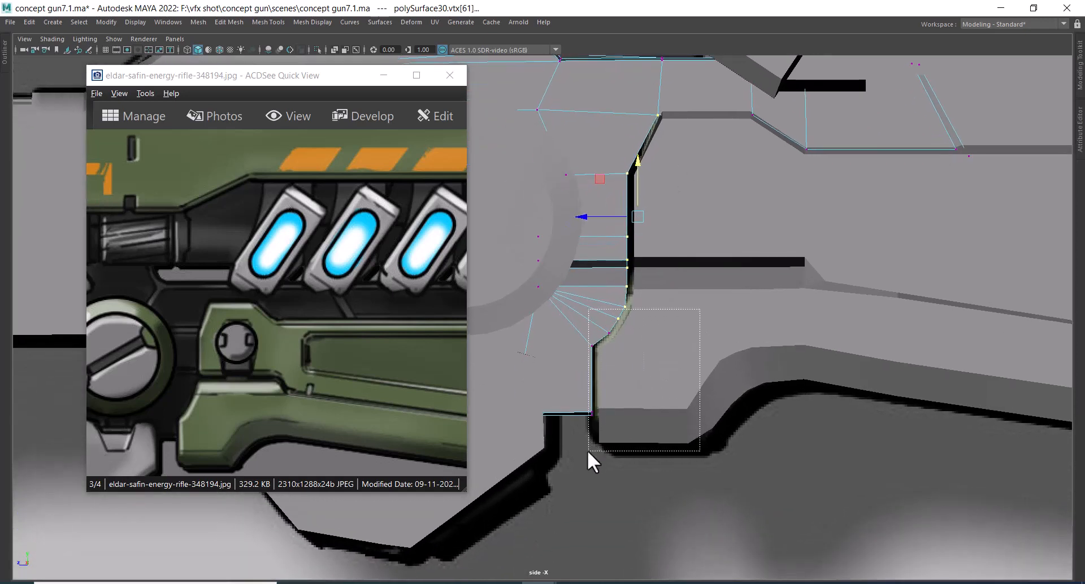
left_click_drag(587, 450, 589, 448)
middle_click_drag(642, 404, 662, 384, "alt")
key("4")
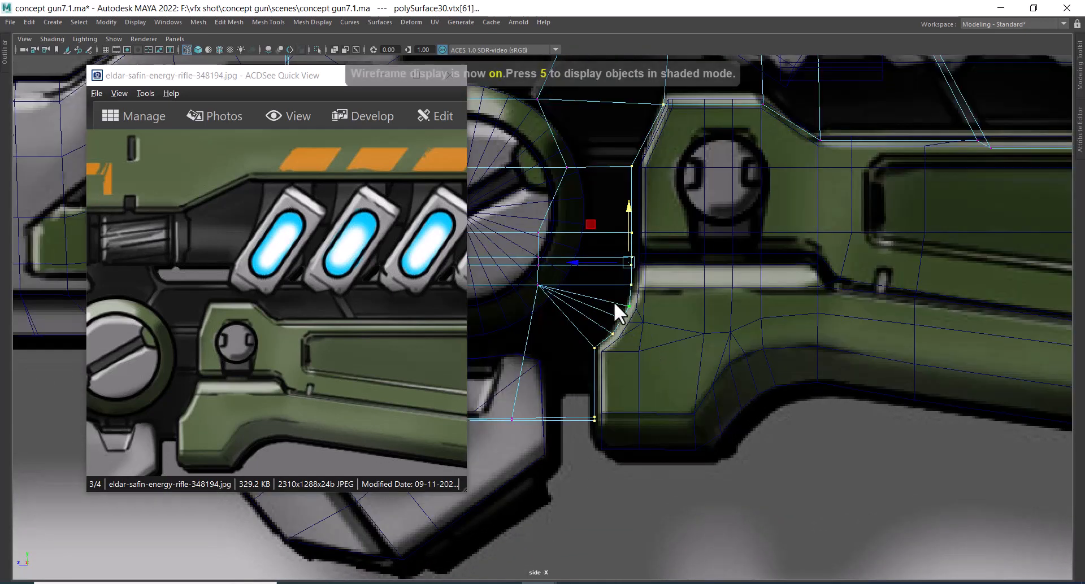
left_click(590, 265)
key("ctrl+z")
left_click_drag(577, 262, 586, 263)
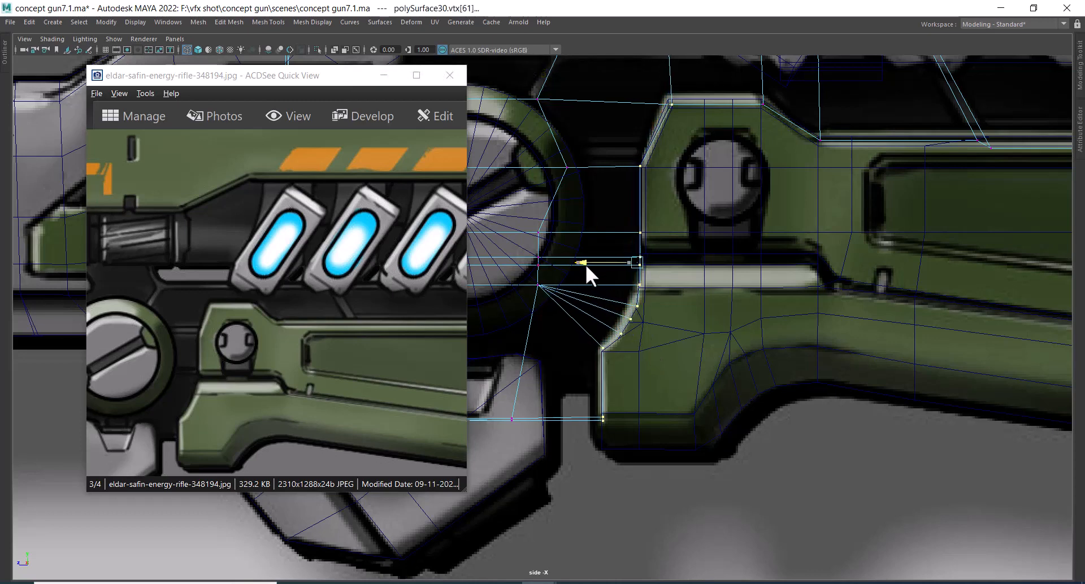
- Extend the vertices of the inner strip's pointed rear tip lengthwise to meet the sloped edge of the green plate
scroll(585, 263, "down", 5)
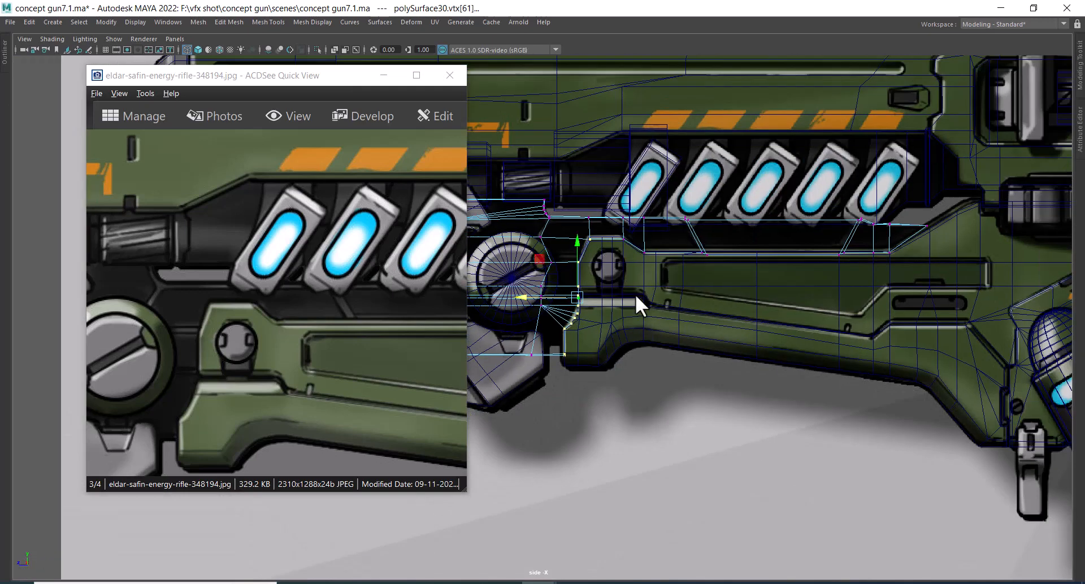
key("5")
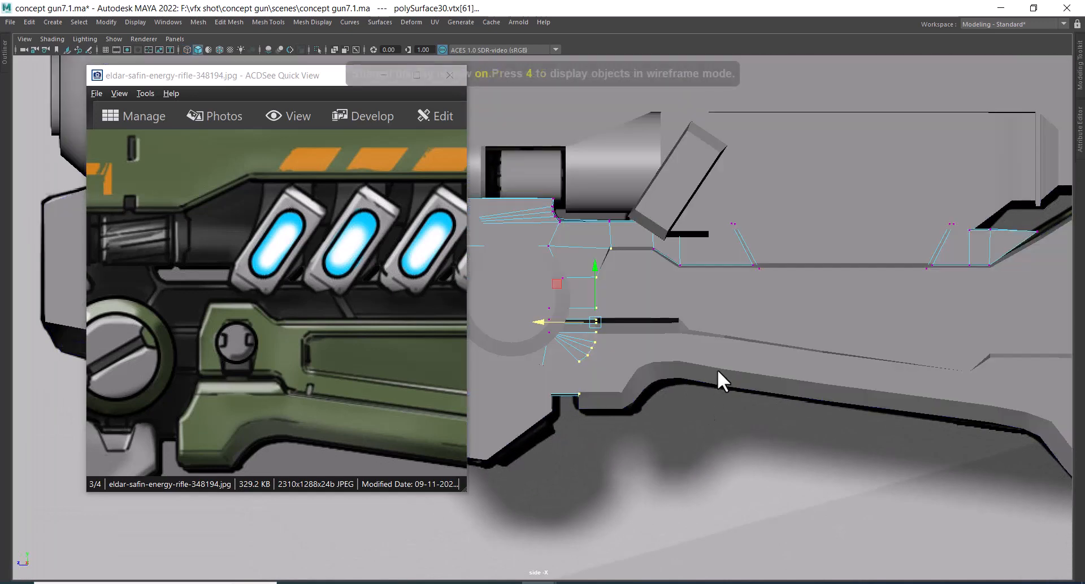
scroll(837, 276, "up", 1)
middle_click_drag(846, 289, 774, 301, "alt")
middle_click_drag(682, 276, 666, 306, "alt")
left_click_drag(393, 351, 219, 329)
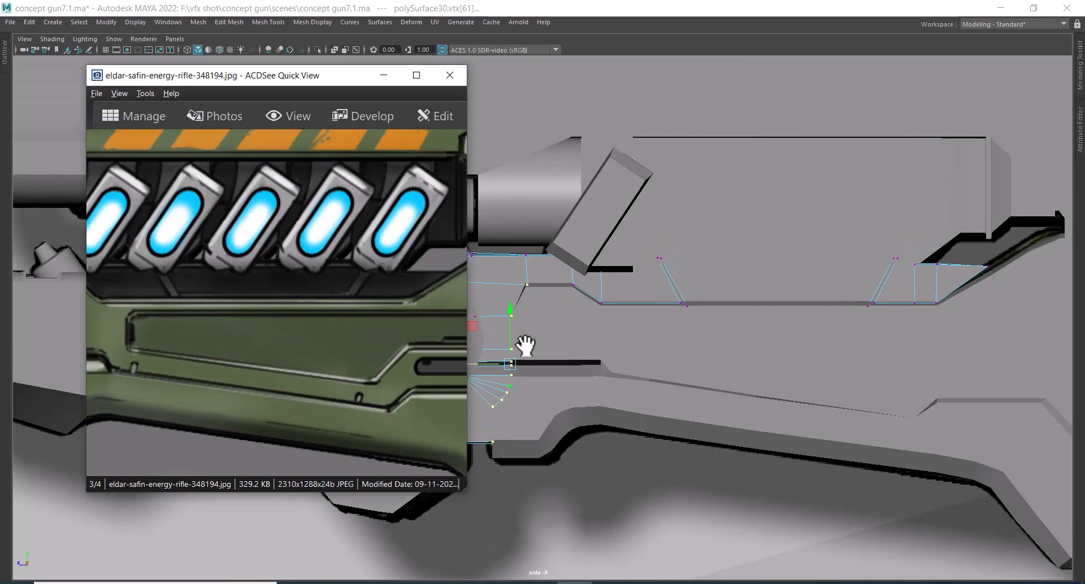
right_click_drag(1012, 298, 1044, 302, "alt")
middle_click_drag(1044, 302, 900, 297, "alt")
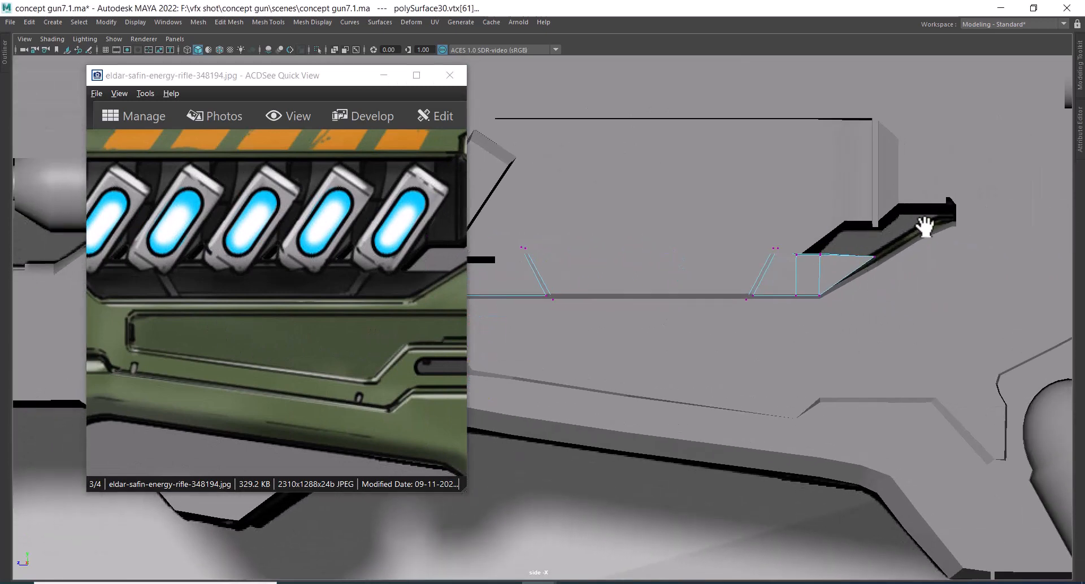
left_click_drag(924, 226, 946, 290)
key("space")
key("4")
right_click_drag(895, 245, 861, 316, "alt")
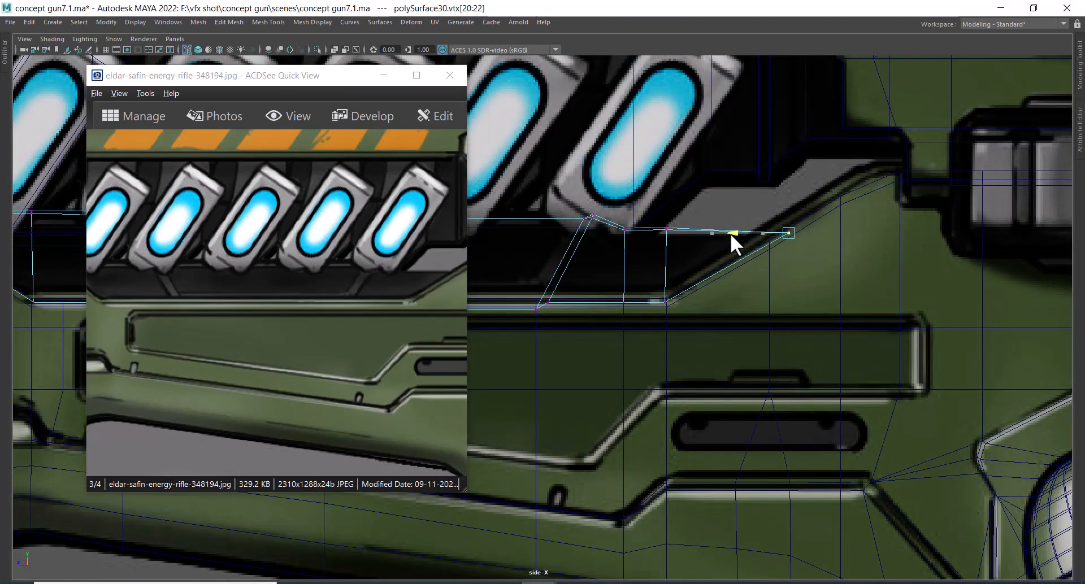
key("w")
right_click_drag(822, 351, 876, 155, "alt")
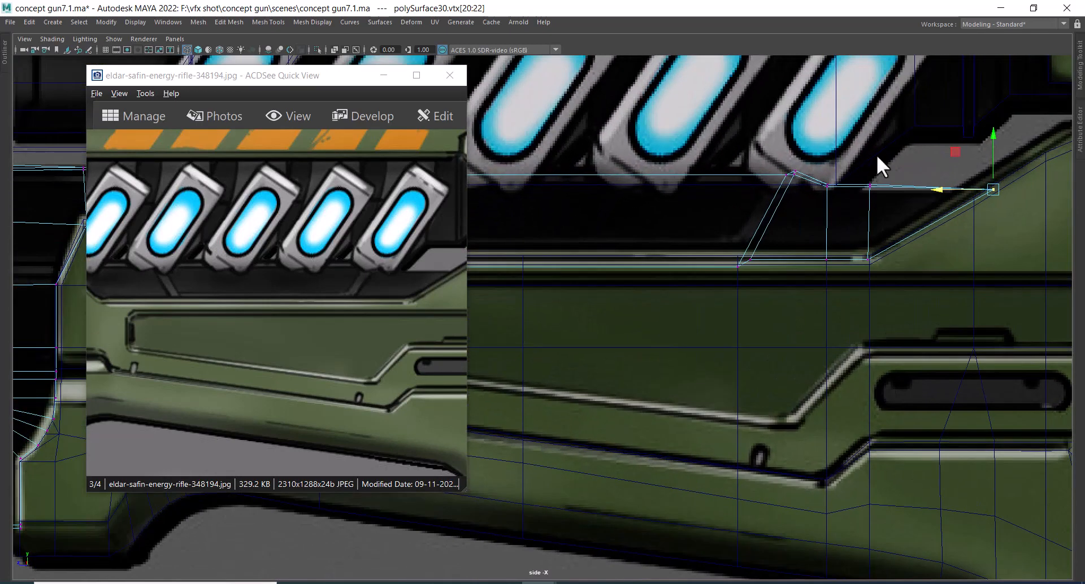
- Lower the upper vertices just ahead of the strip's rear tip to level that edge, and return to object selection
left_click_drag(849, 137, 848, 143)
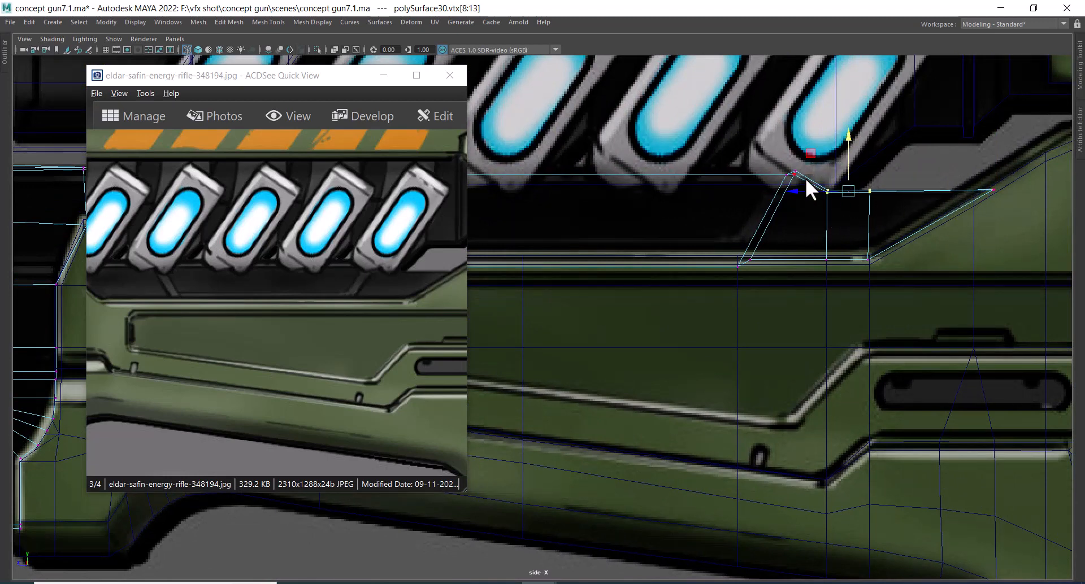
left_click(993, 189, "shift")
key("w")
right_click_drag(873, 313, 659, 259, "alt")
key("F8")
- Insert two edge loops around the front barrel cylinder at both ends of the small black block on the concept's underside
middle_click_drag(676, 281, 770, 298, "alt")
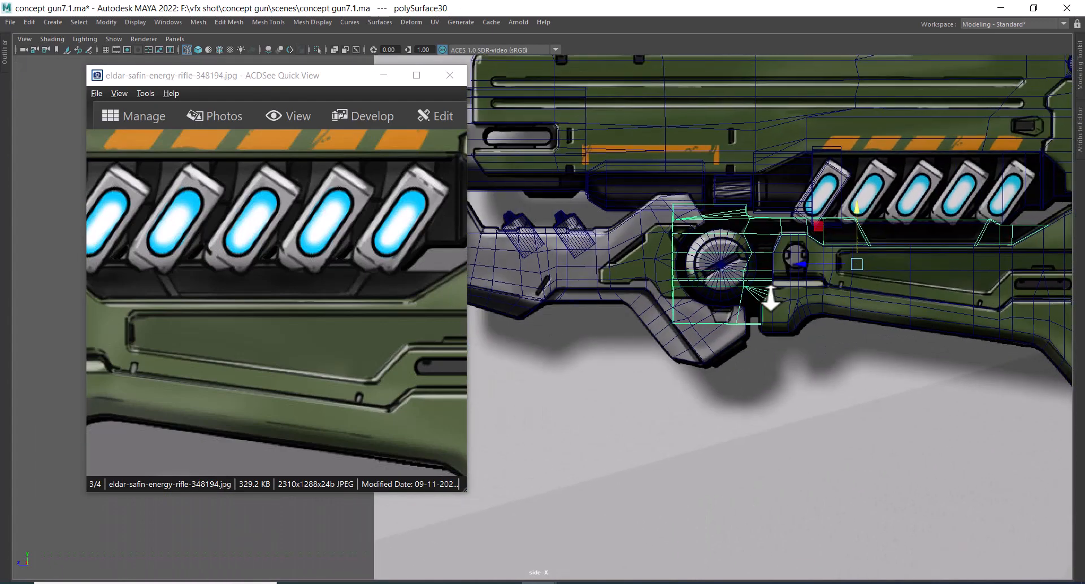
mouse_move(770, 298)
right_mouse_down("alt")
mouse_move(779, 353)
mouse_move(614, 329)
mouse_move(690, 277)
mouse_move(799, 370)
mouse_move(696, 266)
mouse_move(944, 375)
right_mouse_up("alt")
key("5")
key("4")
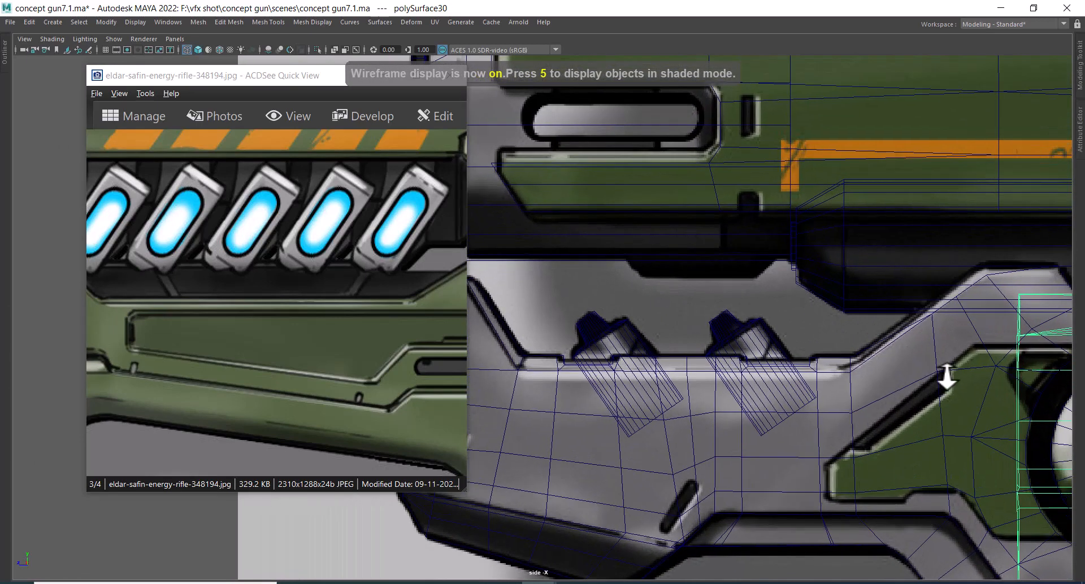
left_click(847, 291)
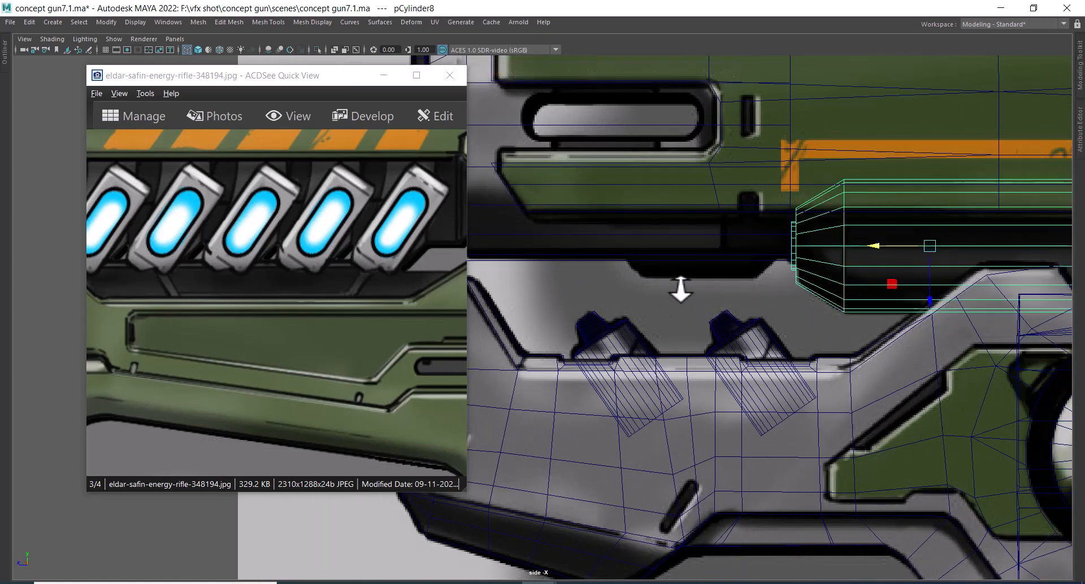
left_click_drag(334, 283, 356, 317)
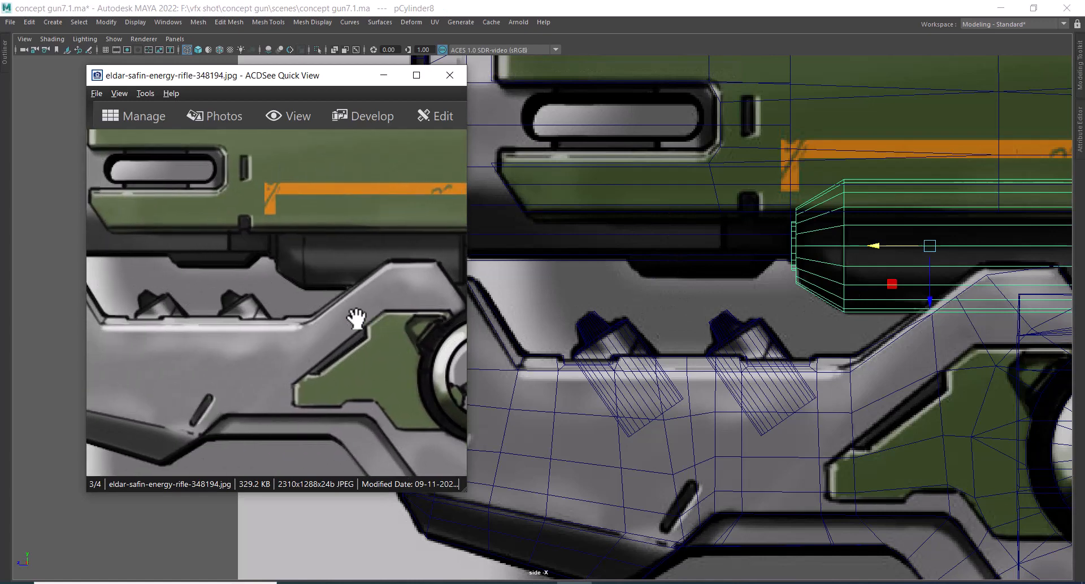
left_click(694, 261)
scroll(690, 260, "up", 1)
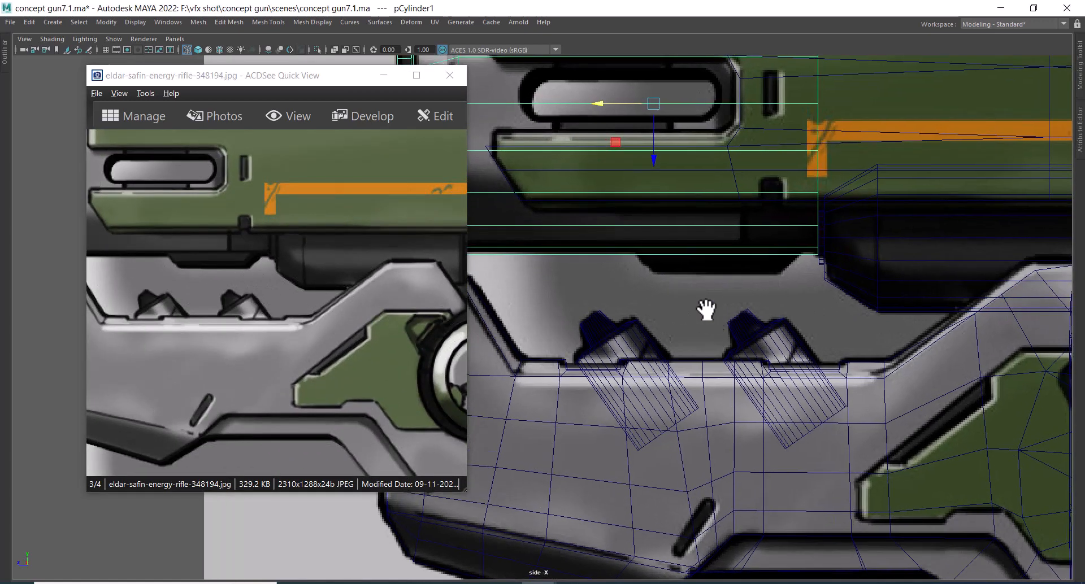
right_click_drag(688, 255, 610, 264, "shift")
left_click(637, 253, "ctrl")
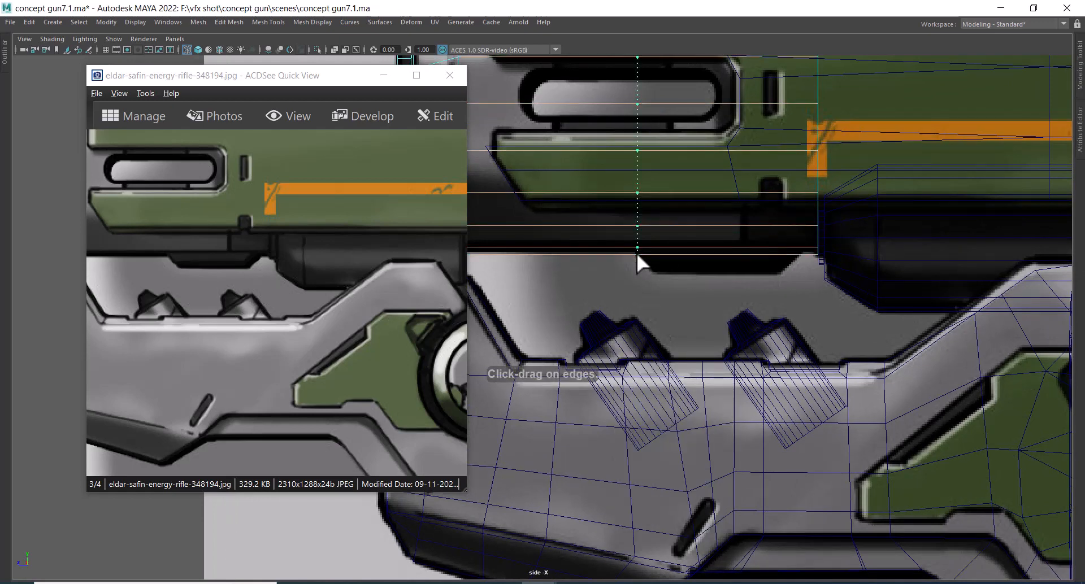
left_click(805, 252, "ctrl")
key("w")
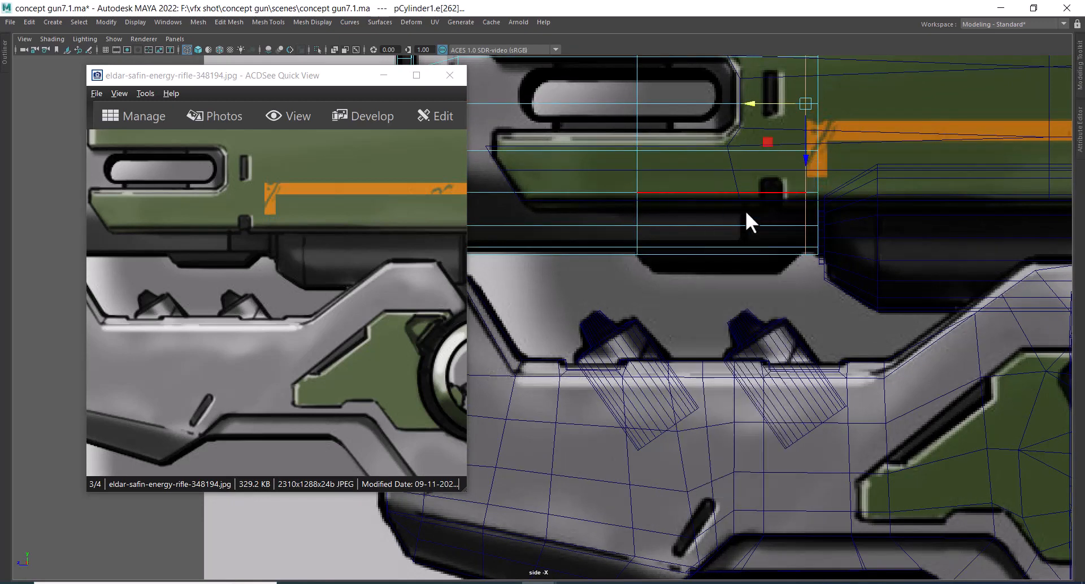
- Extrude the barrel's bottom faces between the two loops downward and narrow them into a tapered block matching the concept art
right_click_drag(746, 212, 749, 244)
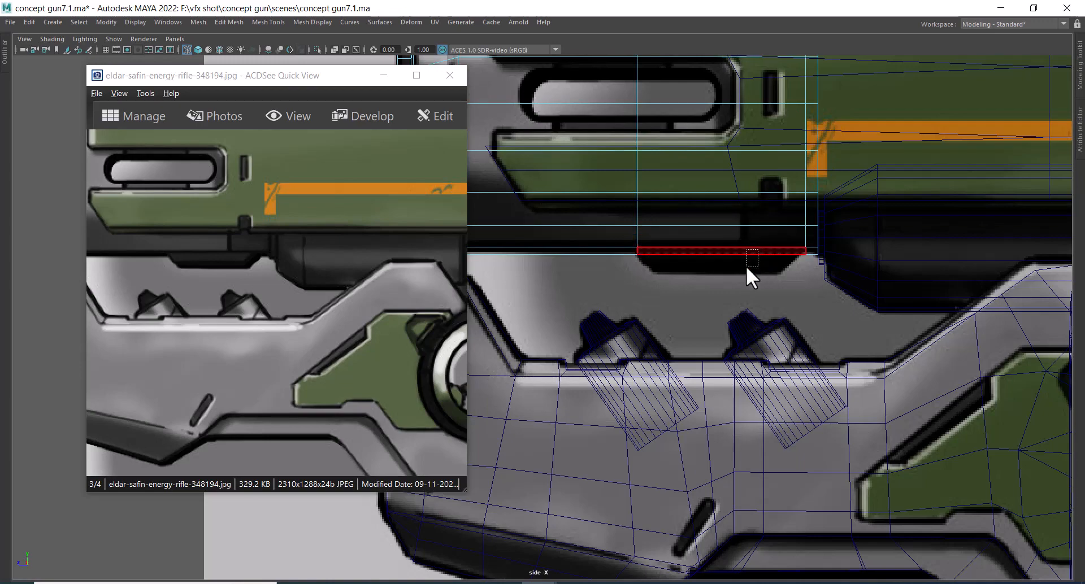
left_click_drag(721, 287, 758, 284)
key("f")
key("space")
right_click_drag(707, 277, 740, 266, "alt")
right_click_drag(760, 205, 758, 236, "shift")
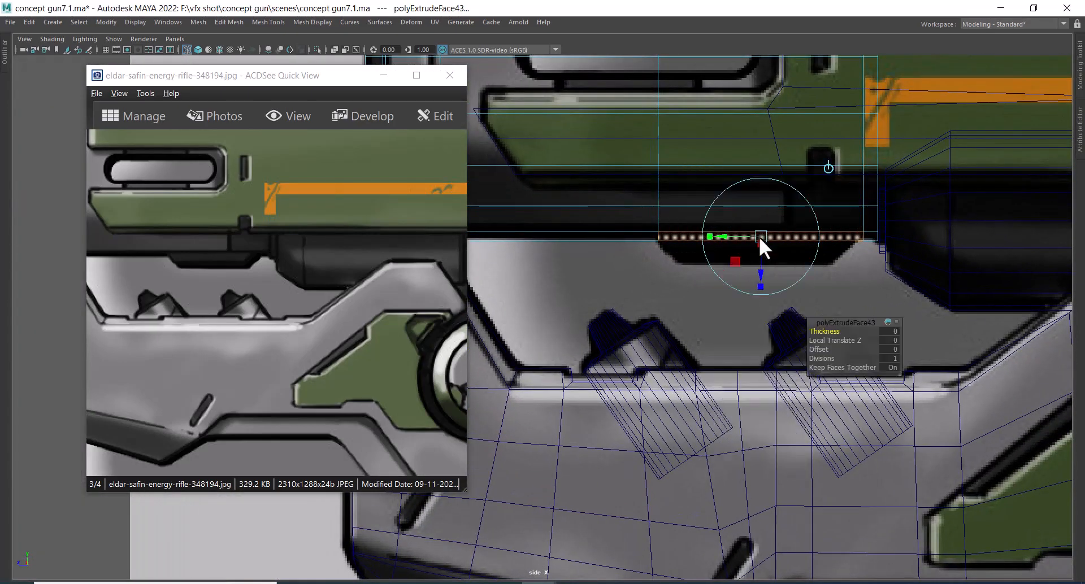
scroll(774, 339, "up", 2)
left_click_drag(835, 340, 823, 344)
key("w")
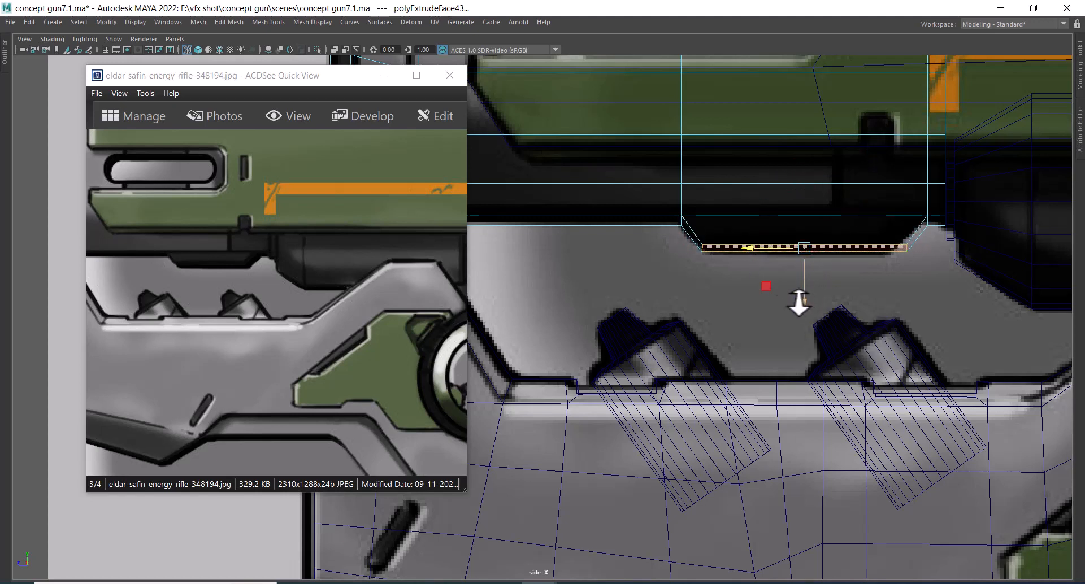
left_click_drag(803, 297, 803, 299)
- Adjust the vertices at the tapered block's rear lower corner lengthwise to the concept outline, and return to object selection
right_click_drag(860, 231, 639, 228)
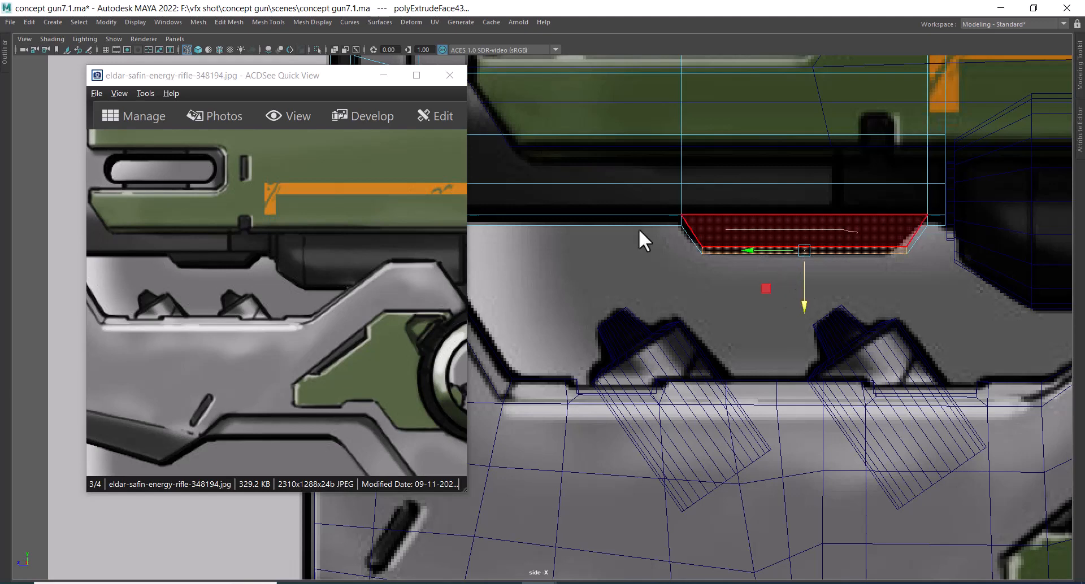
scroll(894, 293, "up", 1)
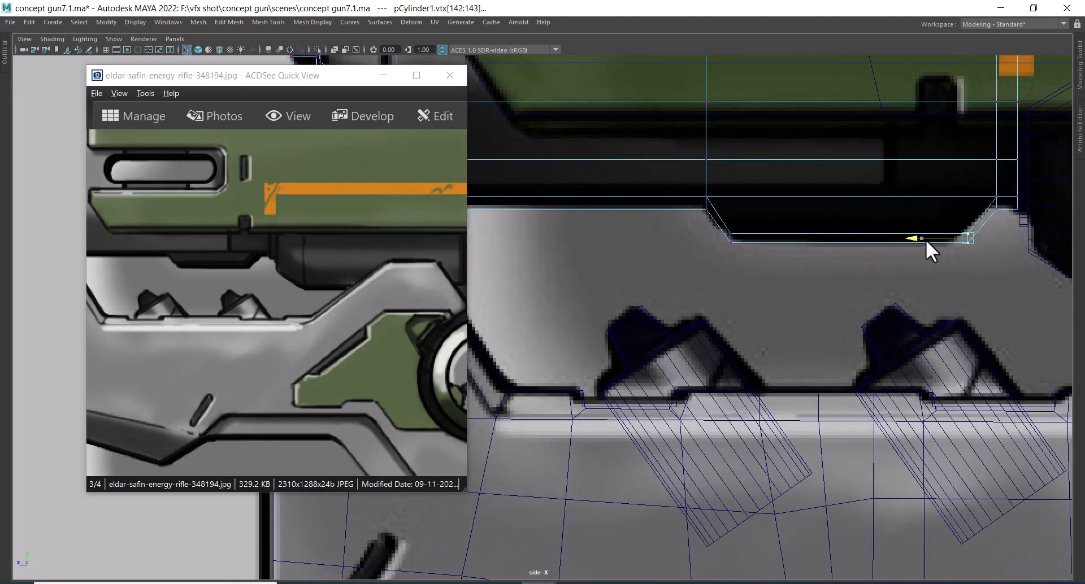
left_click_drag(925, 239, 920, 243)
right_click_drag(858, 183, 921, 124)
- Compare the rifle's modeled parts with the concept art in shaded and wireframe display from the side
right_click_drag(881, 170, 787, 375, "alt")
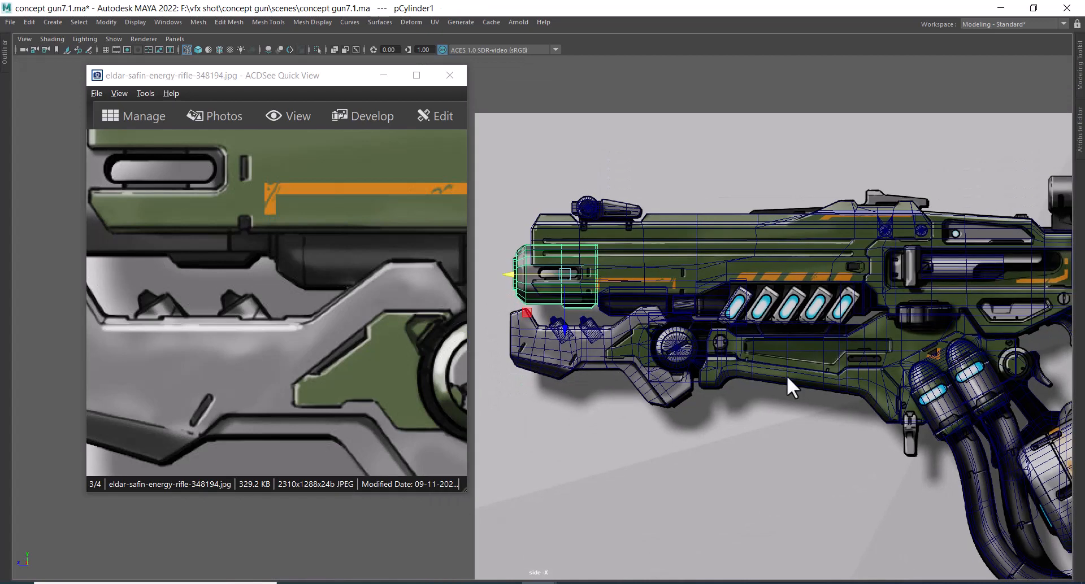
middle_click_drag(786, 375, 660, 321, "alt")
right_click_drag(660, 321, 723, 326, "alt")
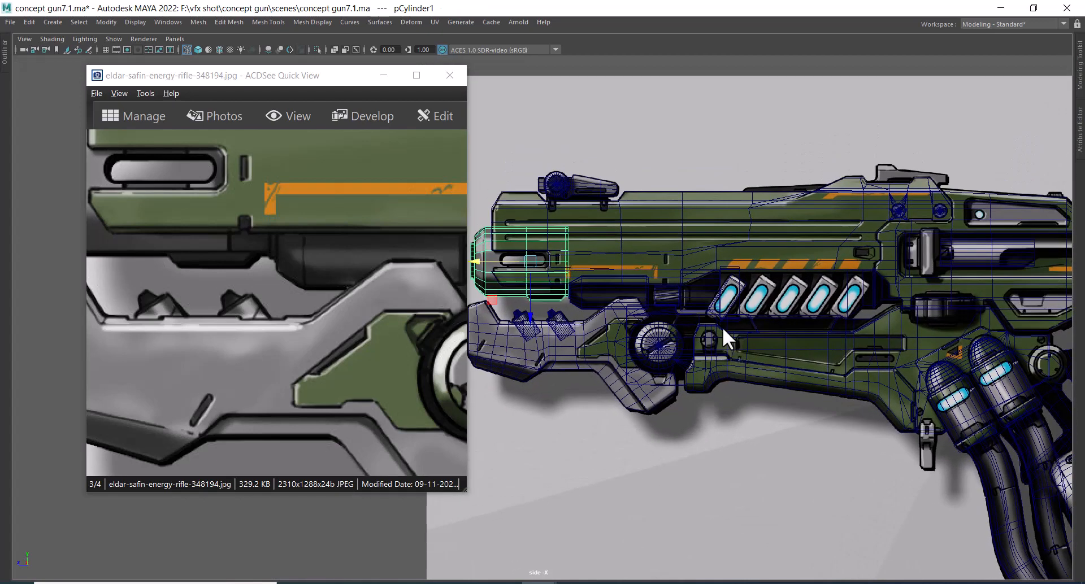
key("5")
scroll(729, 316, "up", 1)
key("4")
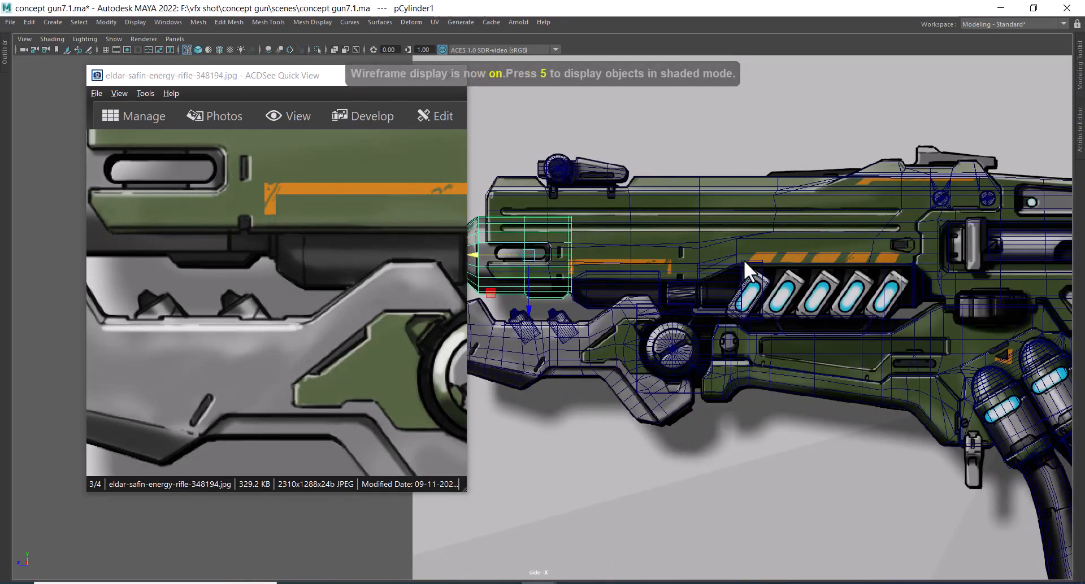
right_click_drag(744, 259, 921, 248, "alt")
middle_click_drag(929, 248, 789, 272, "alt")
scroll(748, 343, "down", 2)
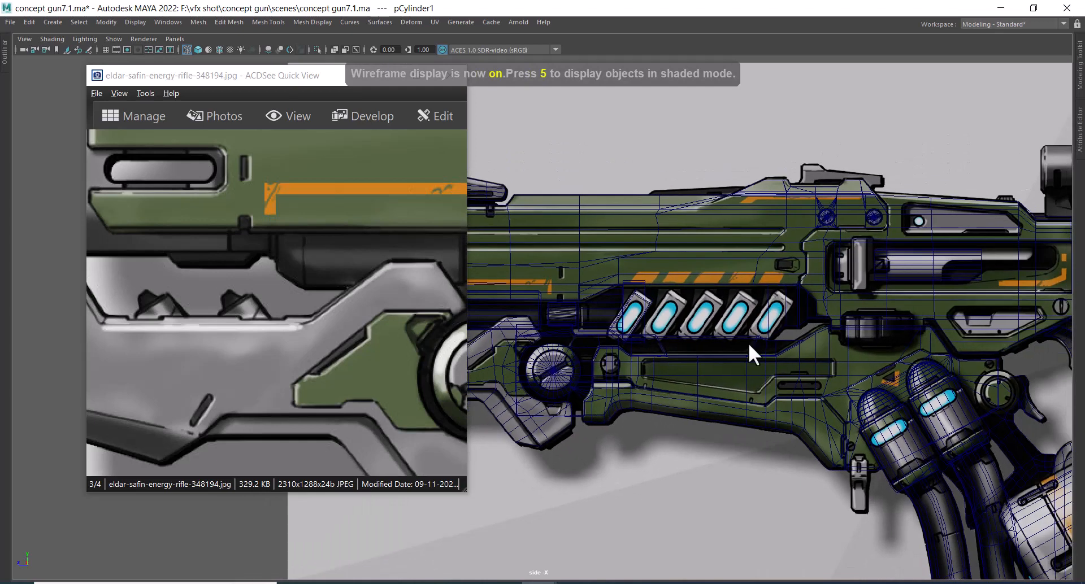
key("5")
key("5")
left_click_drag(686, 374, 772, 351, "alt")
middle_click_drag(686, 374, 773, 351, "alt")
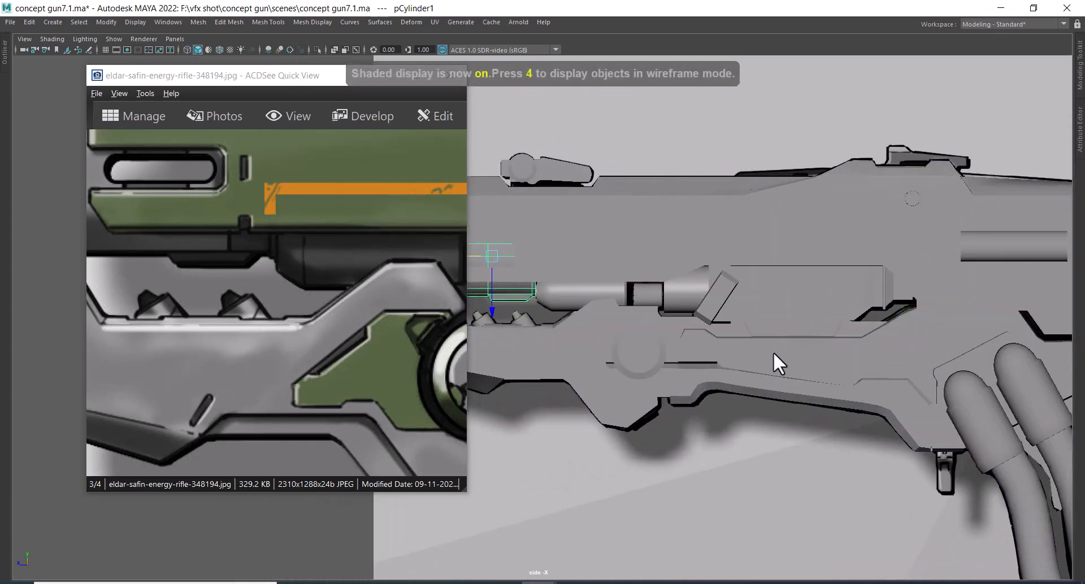
- Select the rifle's body pieces around the energy-cell housing and inspect them as wireframe over the concept's rear half
left_click(711, 301)
scroll(745, 390, "down", 2)
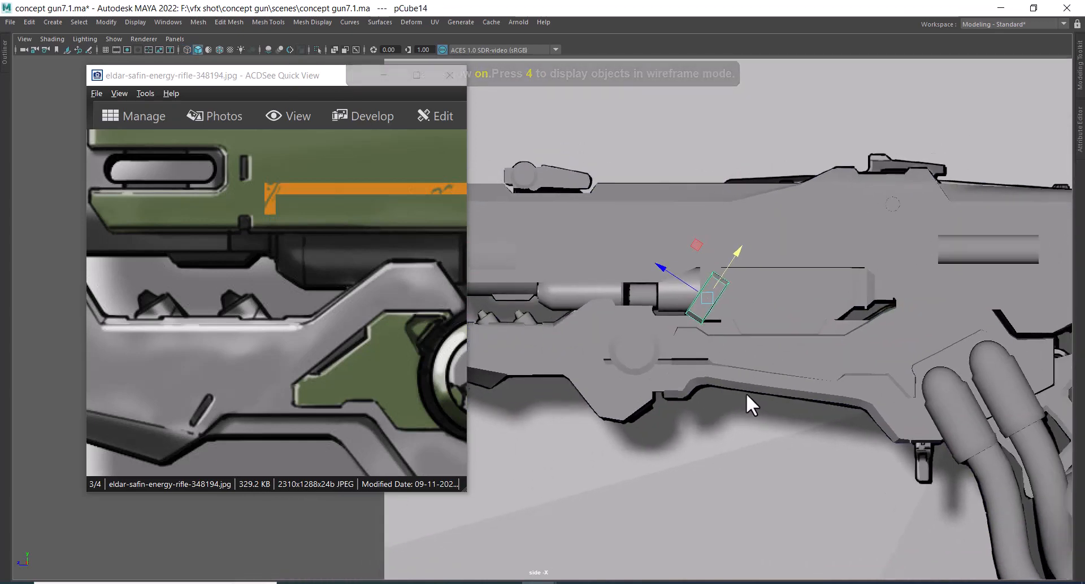
middle_click_drag(839, 345, 731, 389, "alt")
scroll(732, 389, "up", 2)
left_click_drag(827, 332, 805, 373)
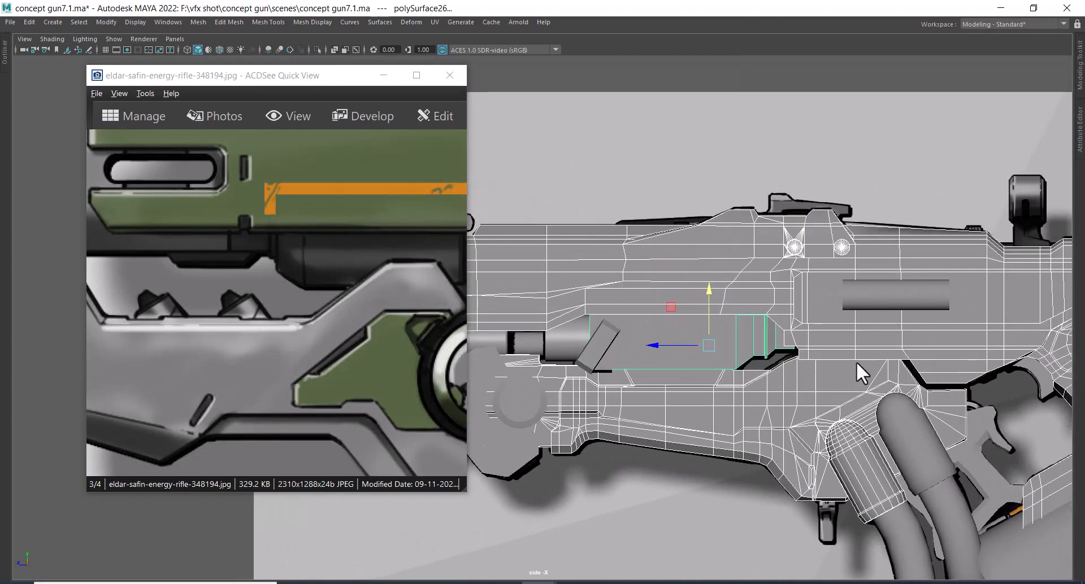
middle_click_drag(884, 387, 770, 436, "alt")
scroll(770, 436, "up", 2)
key("4")
scroll(808, 367, "up", 2)
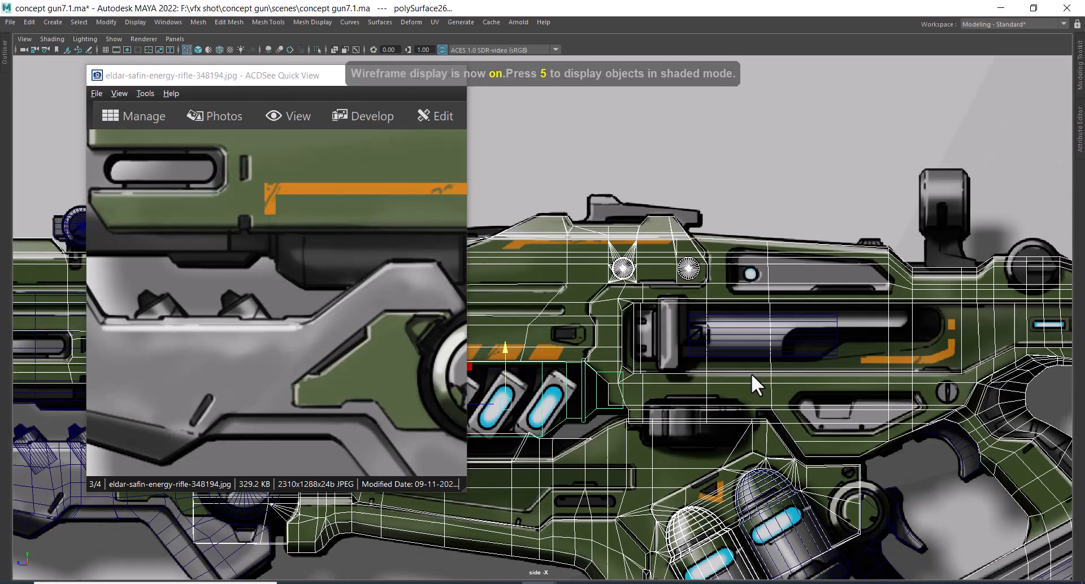
- Examine the stepped cylinder inside the receiver slot on the concept image, and clear the current object selection
left_click_drag(382, 306, 195, 326)
left_click_drag(339, 331, 245, 360)
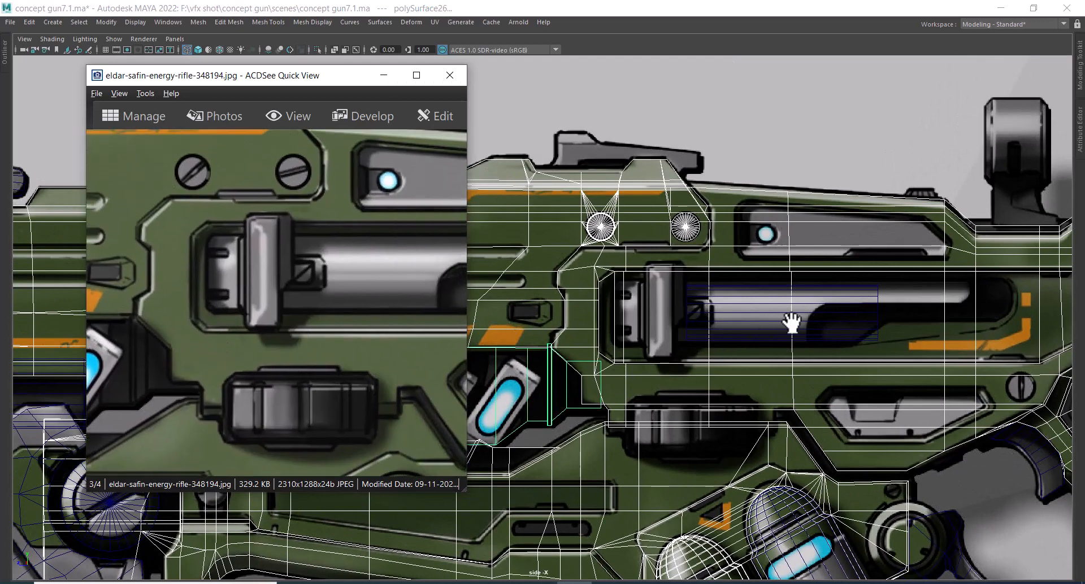
left_click(774, 322)
left_click_drag(392, 341, 225, 341)
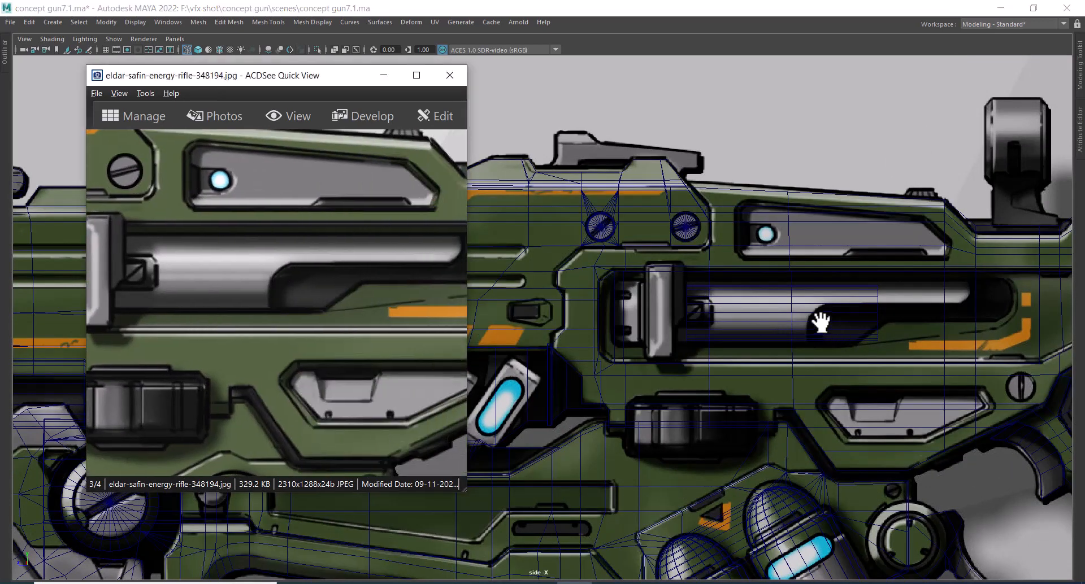
- Shorten the cylinder in the receiver slot by moving its rear-end vertices to the step drawn in the concept
left_click(863, 323)
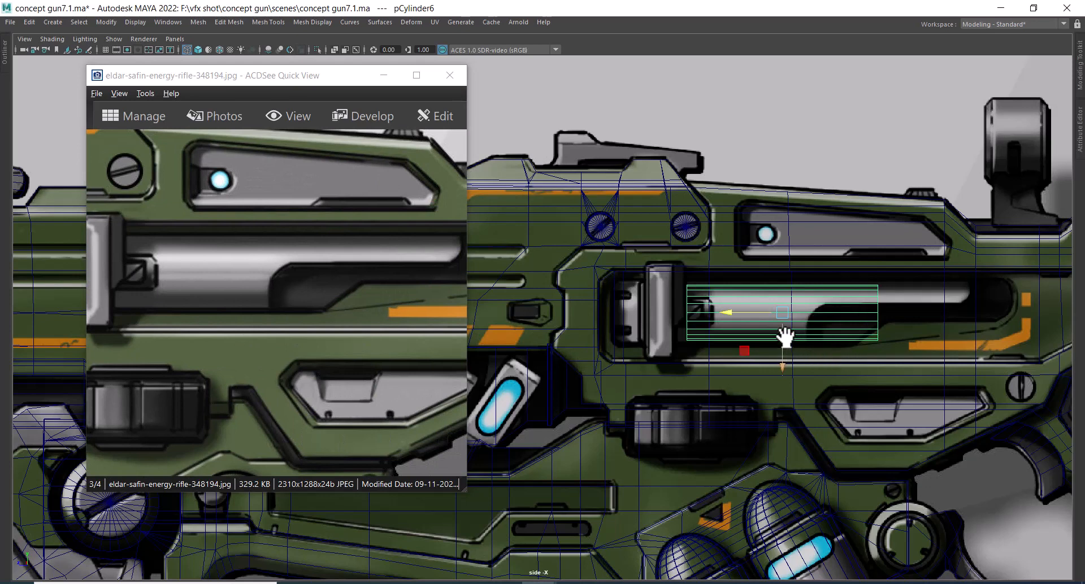
middle_click_drag(812, 338, 780, 286, "alt")
right_click_drag(780, 286, 784, 296, "alt")
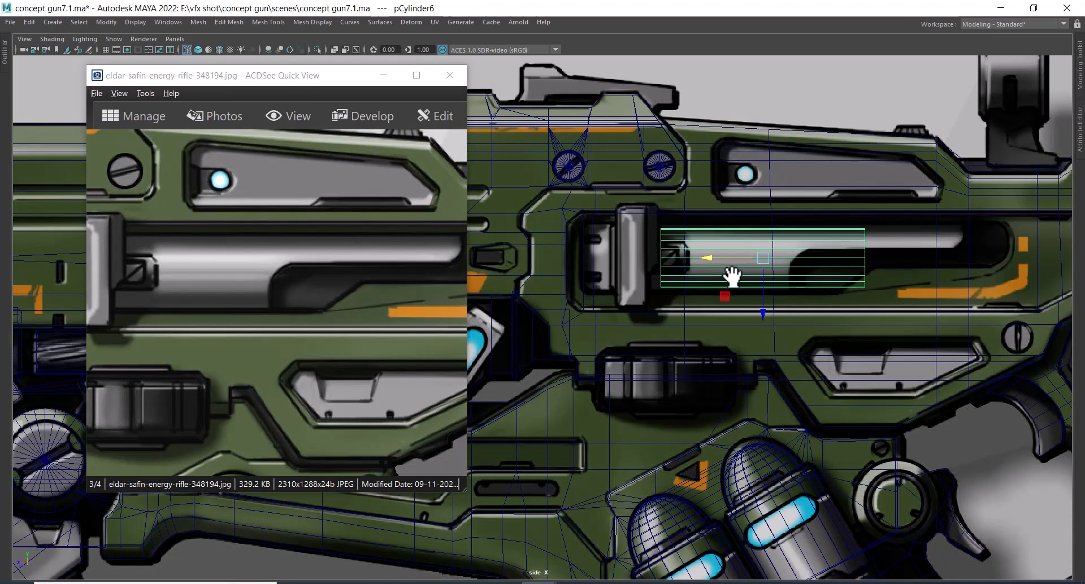
right_click_drag(823, 257, 737, 252)
left_click_drag(917, 205, 746, 265)
- Extrude the cylinder's rear cap faces lengthwise to the narrow bar's end in the concept, and select the extension's lower faces
right_click_drag(744, 266, 745, 291)
left_click_drag(838, 215, 757, 331)
double_click(768, 251, "shift")
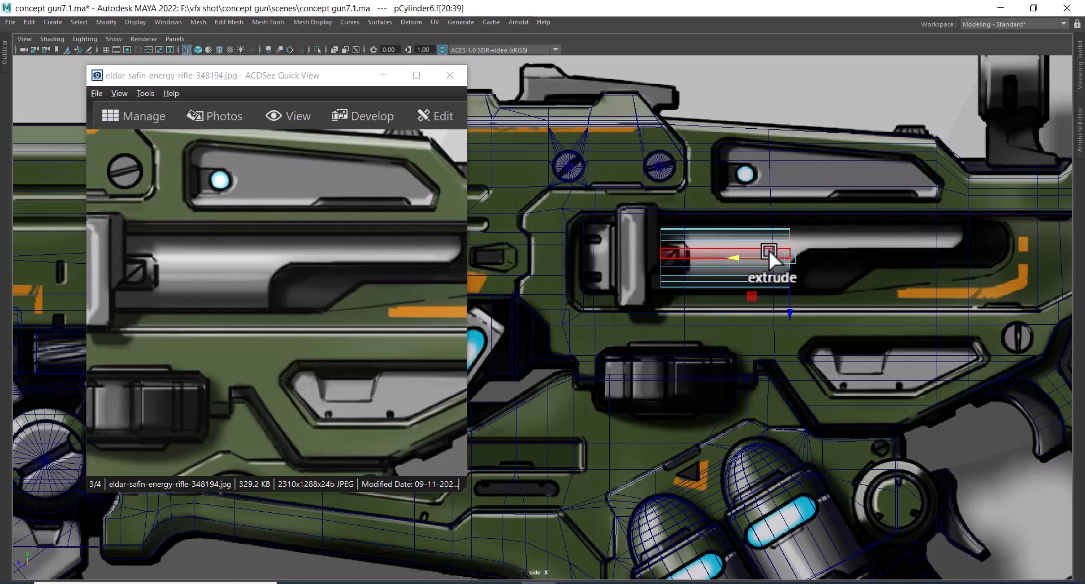
right_click_drag(740, 252, 734, 291, "shift")
left_click_drag(823, 253, 996, 253)
right_click_drag(866, 224, 866, 257)
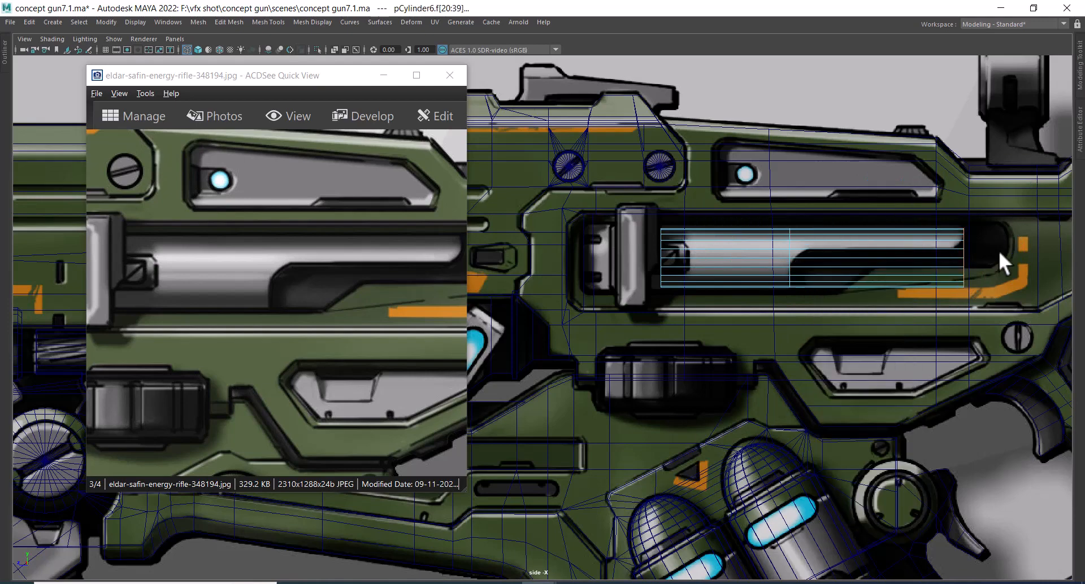
left_click_drag(997, 255, 904, 322)
key("Delete")
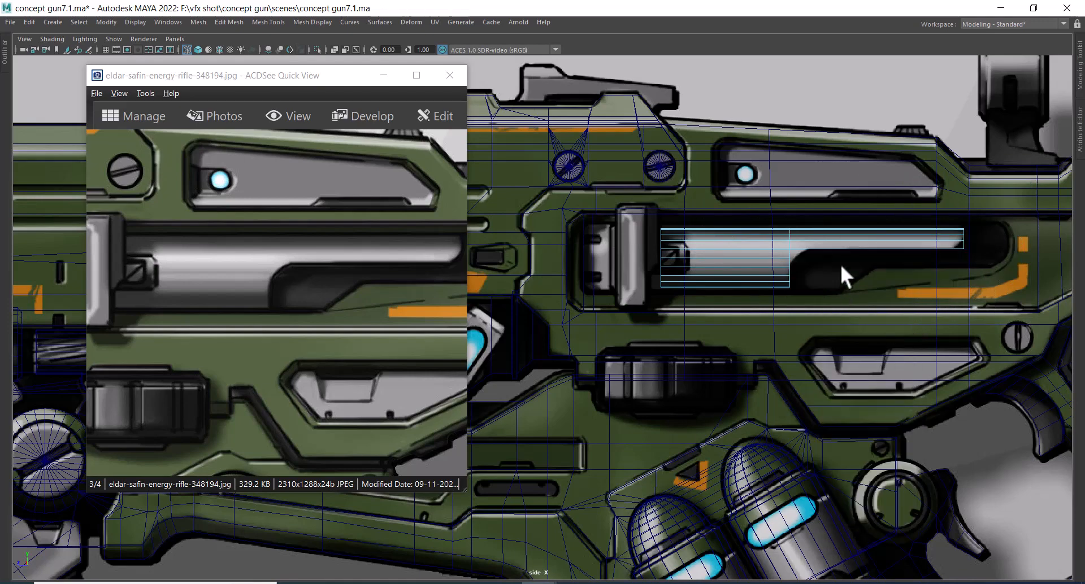
right_click_drag(881, 239, 914, 413, "alt")
middle_click_drag(904, 253, 658, 329, "alt")
right_click_drag(664, 249, 749, 353, "alt")
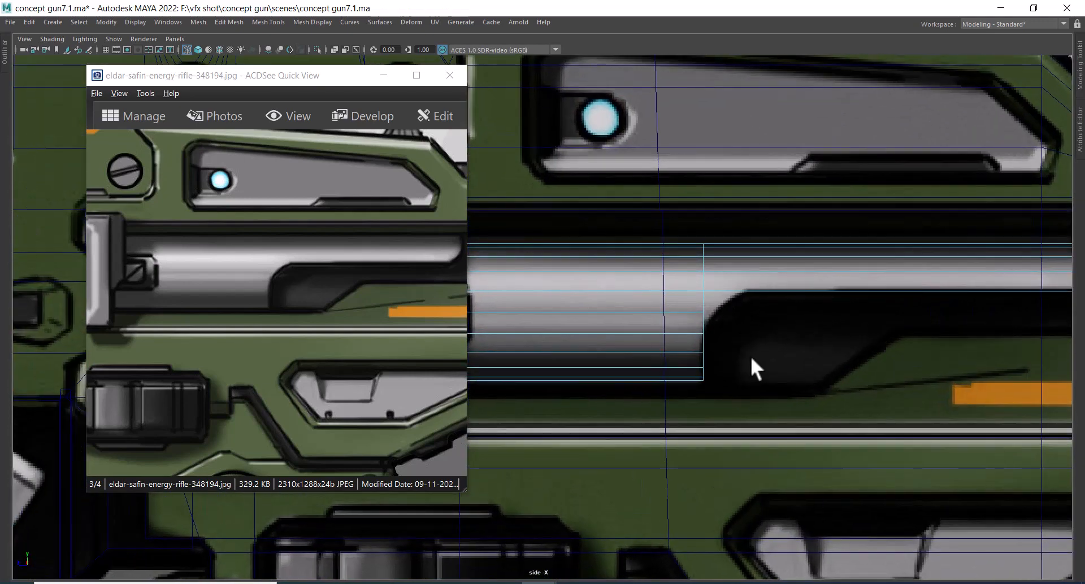
key("ctrl+z")
- Take the two upper face rows out of the selected lower faces of the extension and delete the rest
middle_click_drag(747, 353, 716, 314, "alt")
right_click_drag(716, 315, 717, 352, "alt")
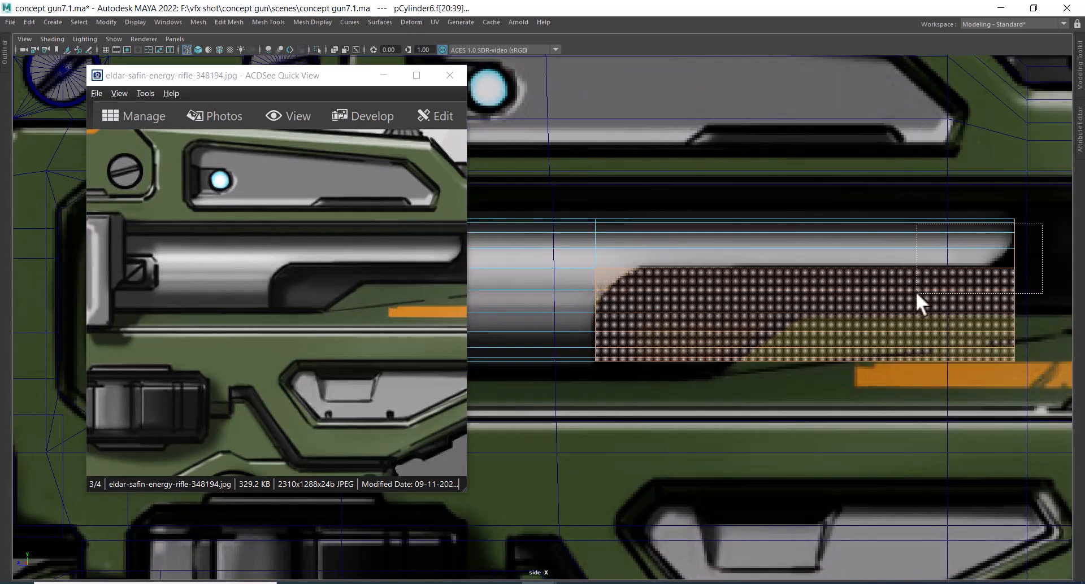
left_click_drag(915, 290, 909, 296)
key("Delete")
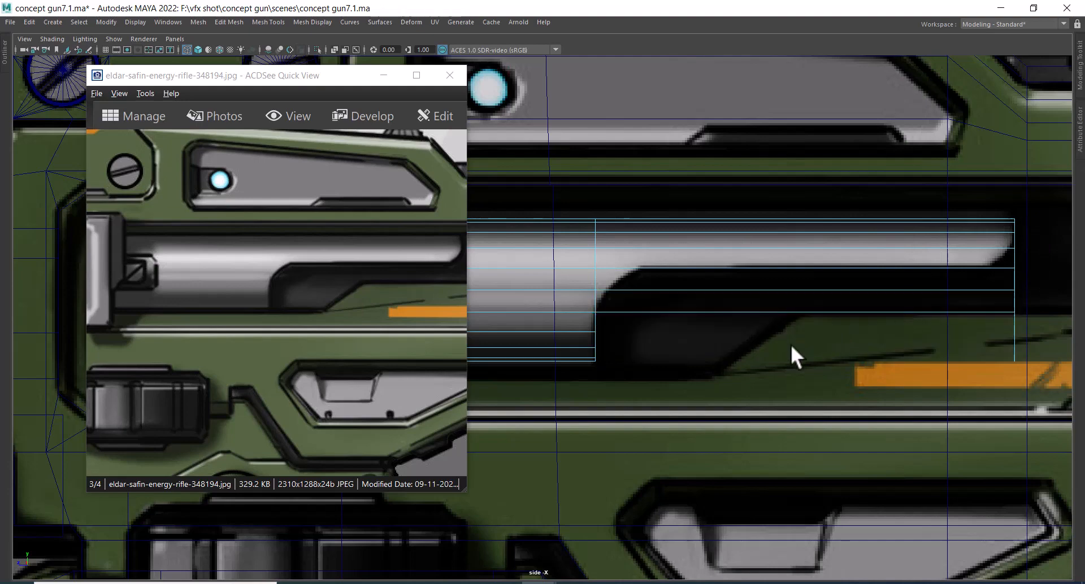
- Cut a vertical edge loop across the cylinder's extension where the concept's curved notch meets the narrow bar
right_click_drag(672, 290, 632, 244, "alt")
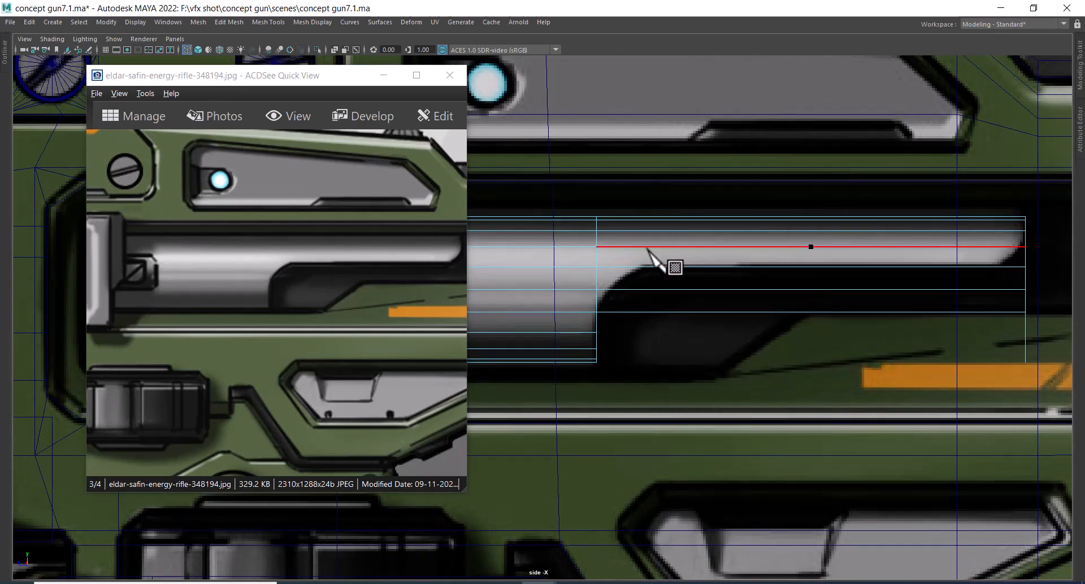
left_click(669, 291, "ctrl")
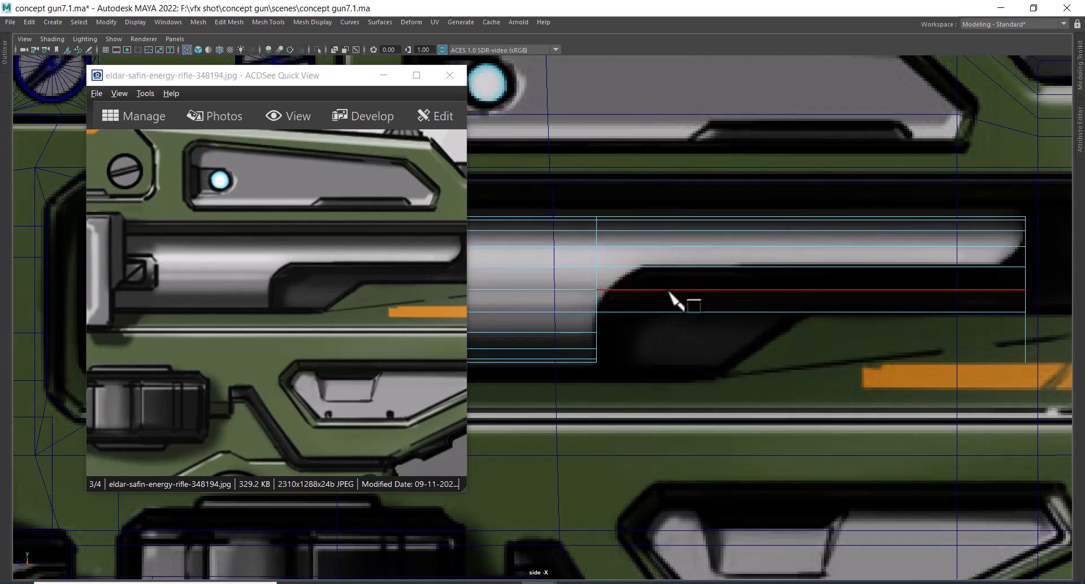
left_click_drag(663, 294, 645, 308, "ctrl")
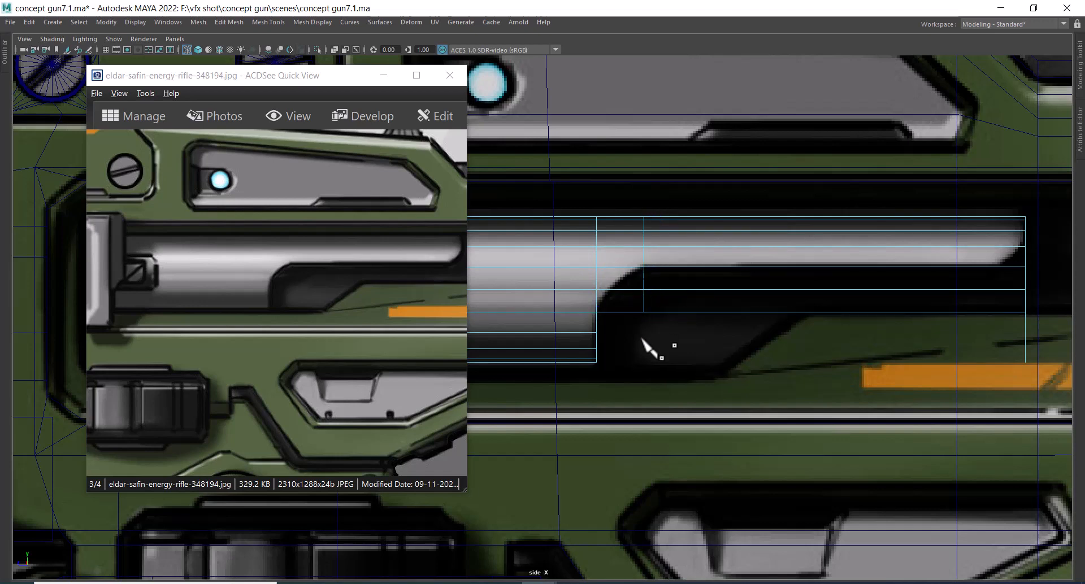
- Delete the two lowest face rows of the extension behind the new cut, leaving only the narrow upper bar
scroll(735, 339, "down", 1)
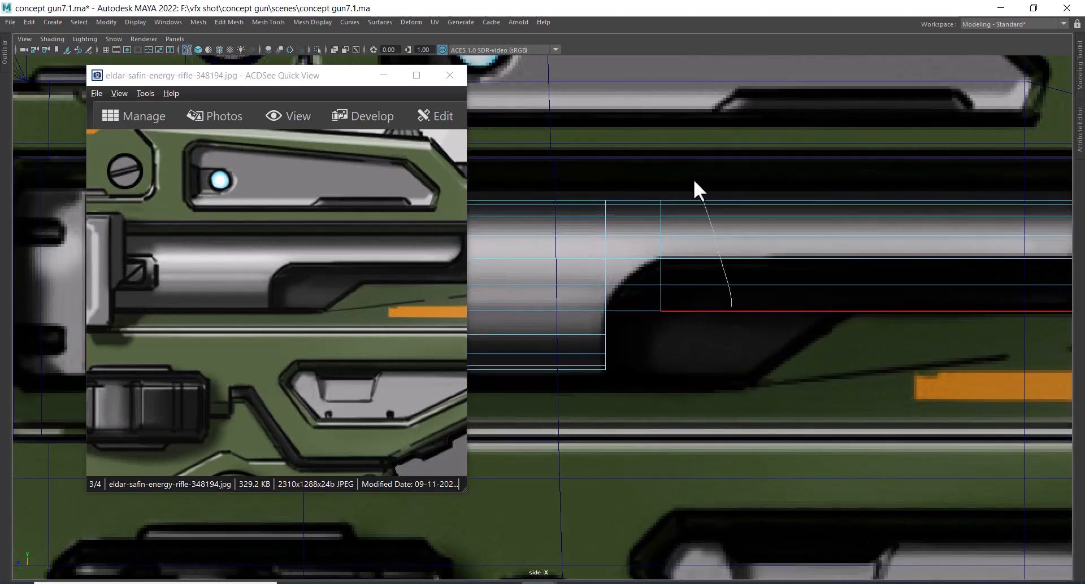
scroll(735, 254, "down", 2)
scroll(729, 312, "up", 1)
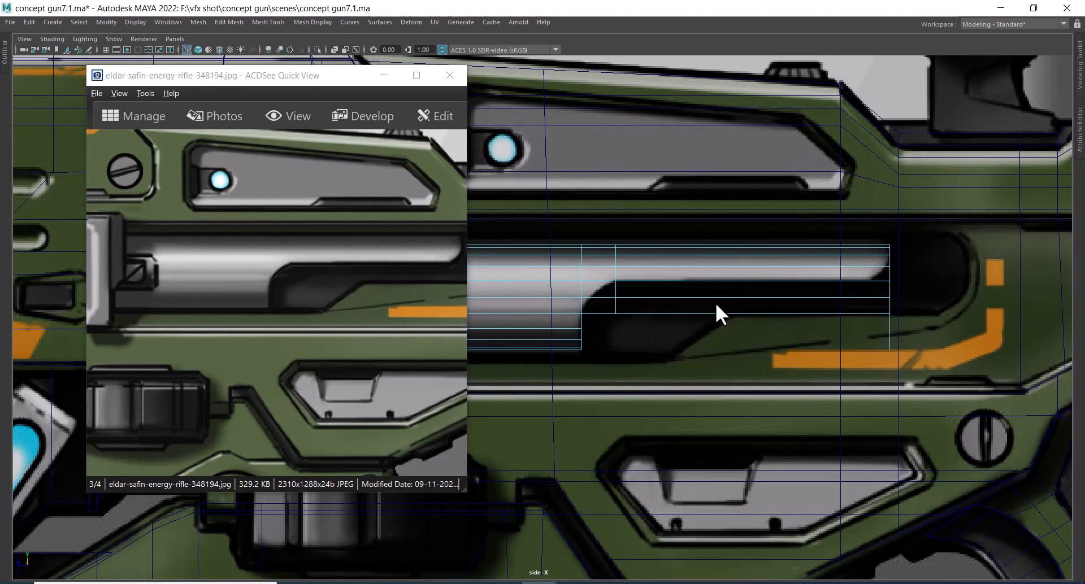
scroll(715, 303, "up", 1)
left_click_drag(944, 293, 818, 384)
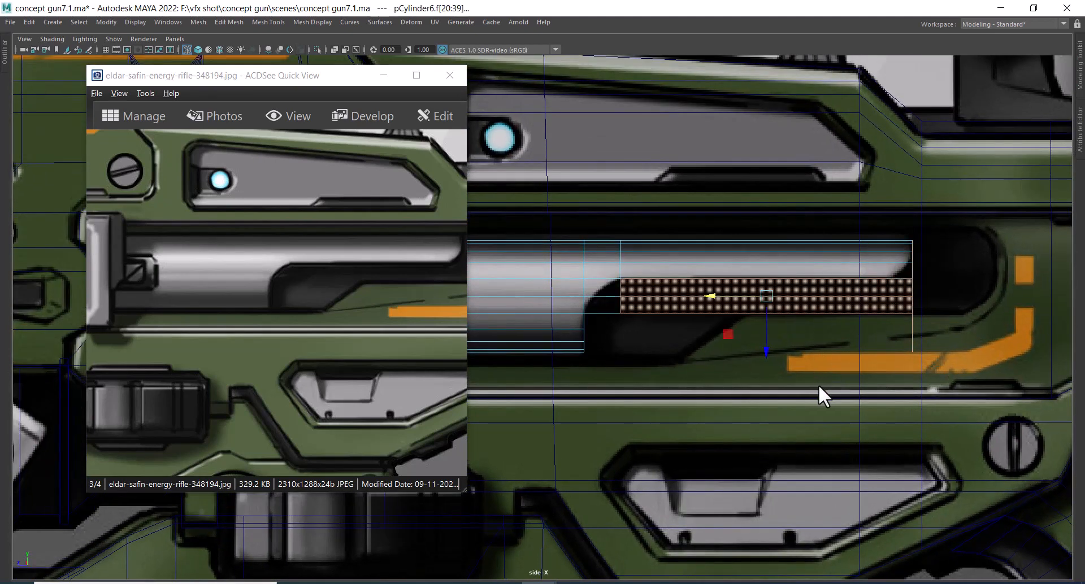
key("Delete")
- Move the two lower vertices on the remaining notch faces lengthwise toward the cylinder body to form the rounded corner
scroll(638, 265, "up", 1)
scroll(734, 316, "up", 2)
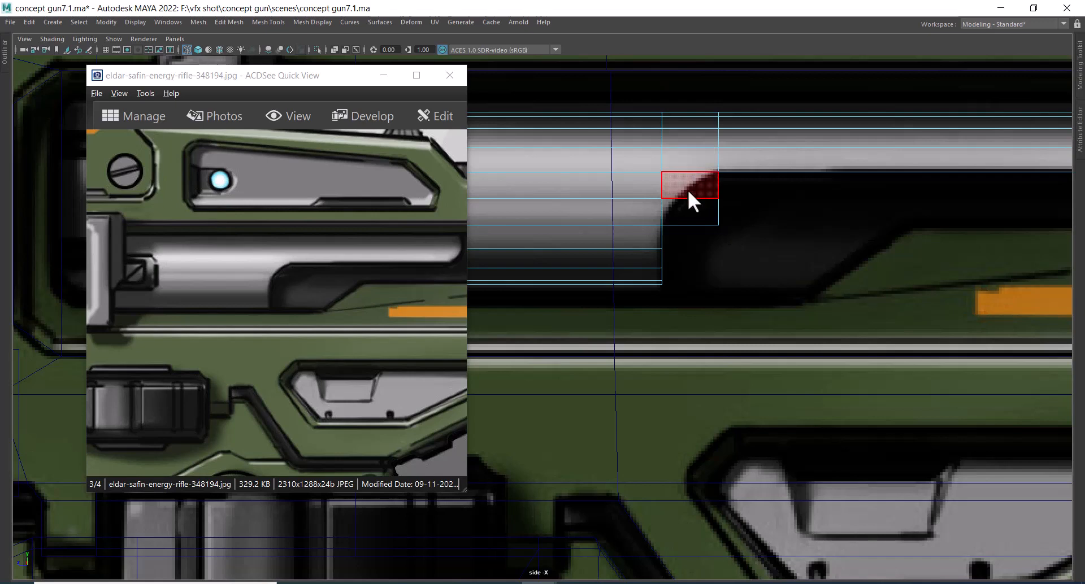
scroll(734, 209, "up", 2)
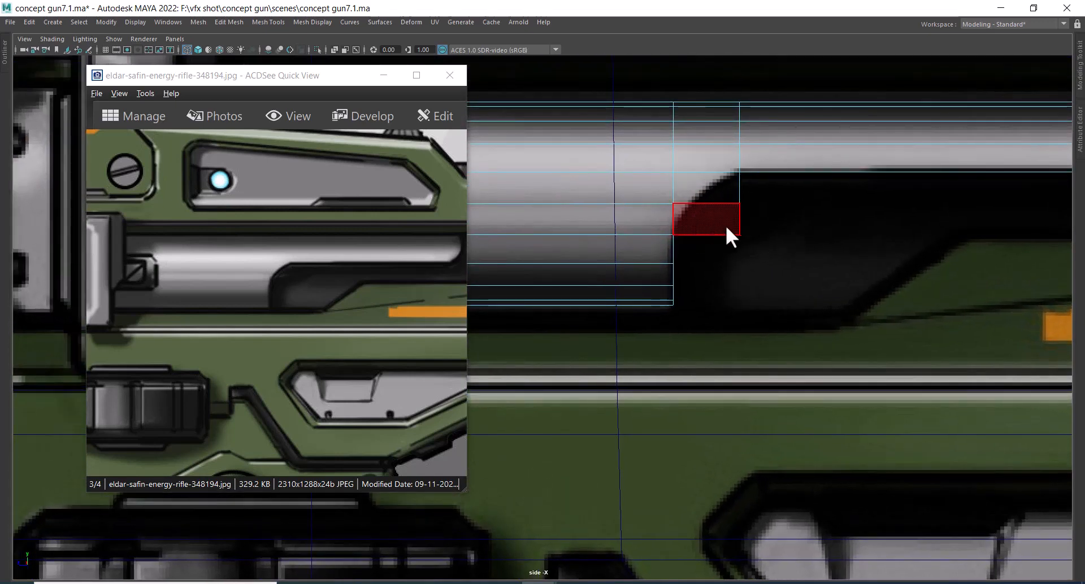
right_click_drag(722, 198, 559, 161)
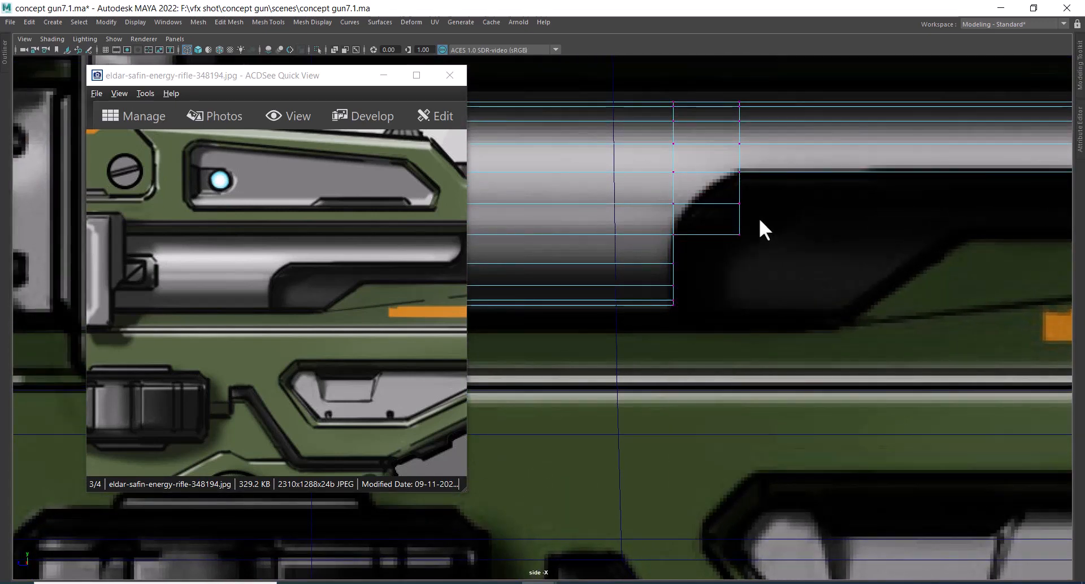
left_click_drag(719, 267, 720, 265)
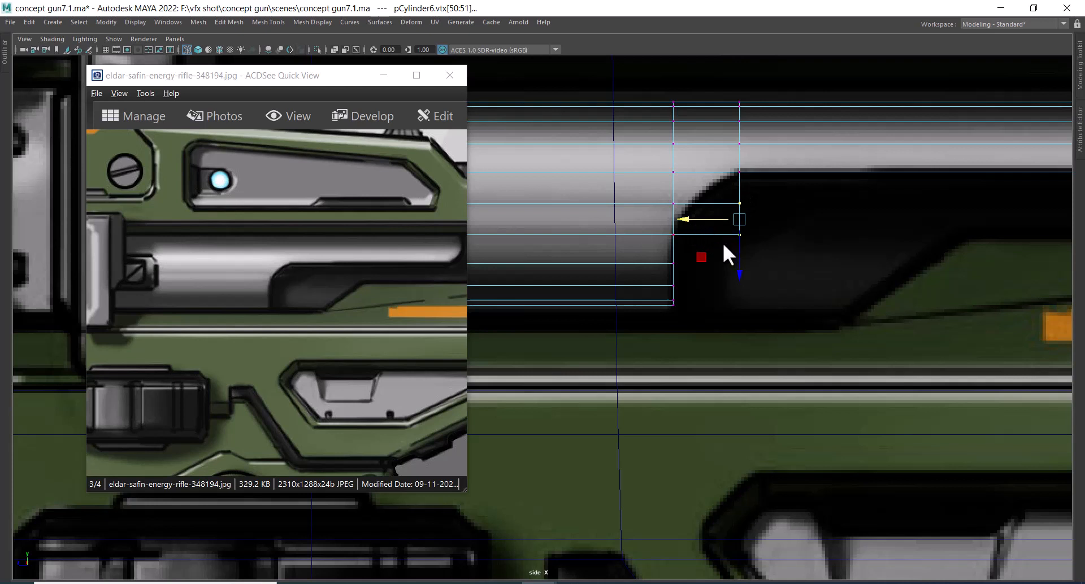
left_click(739, 203)
left_click_drag(707, 213, 657, 207)
left_click(739, 234)
left_click_drag(699, 243, 639, 229)
- Fine-tune the two notch vertices lengthwise against the concept's curved outline
scroll(747, 239, "up", 1)
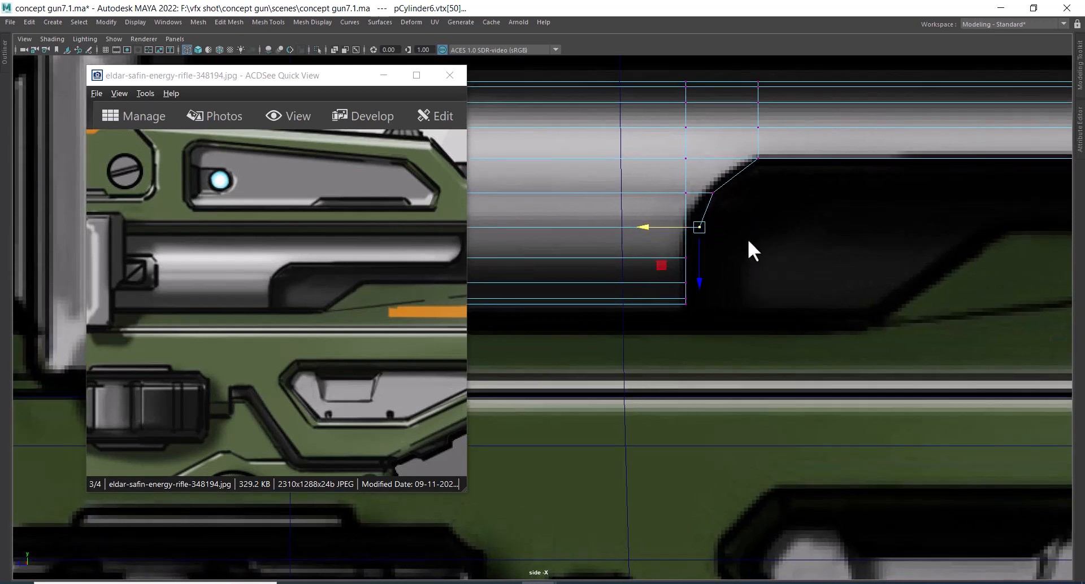
left_click(713, 206)
left_click_drag(699, 246, 649, 225)
left_click_drag(742, 187, 729, 196)
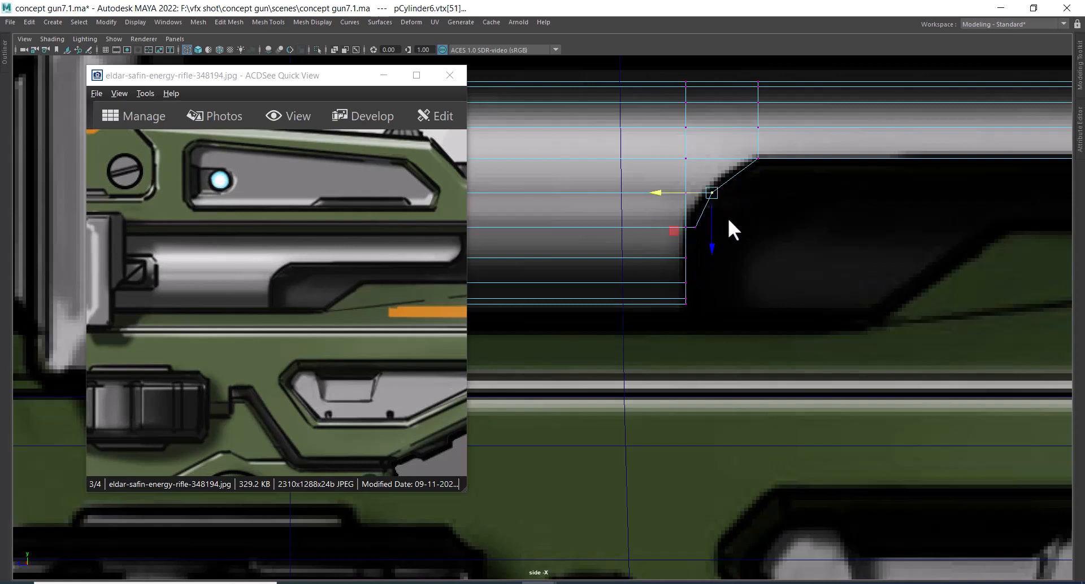
scroll(785, 276, "up", 1)
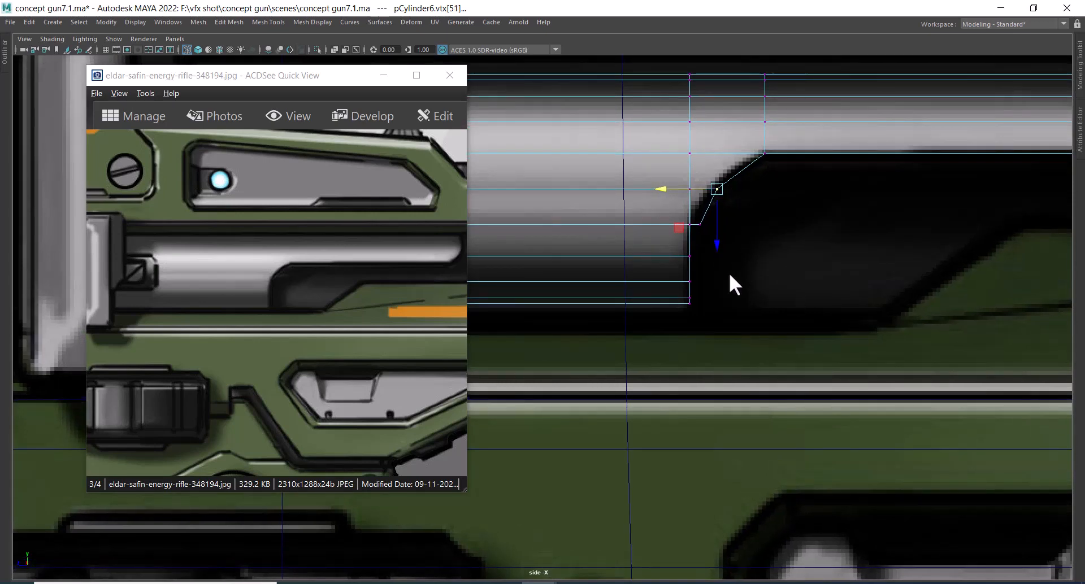
scroll(731, 305, "down", 5)
scroll(743, 261, "up", 2)
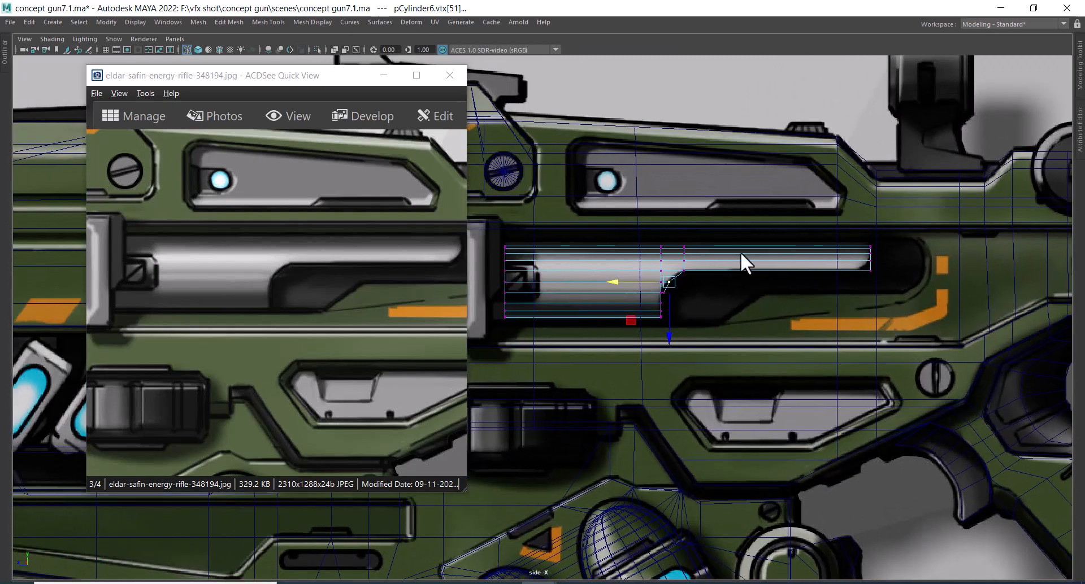
- Select the ring of lengthwise edges around the cylinder's wider body and minimise the reference image viewer
scroll(807, 253, "up", 1)
right_click_drag(744, 197, 745, 172)
middle_click_drag(673, 291, 803, 296, "alt")
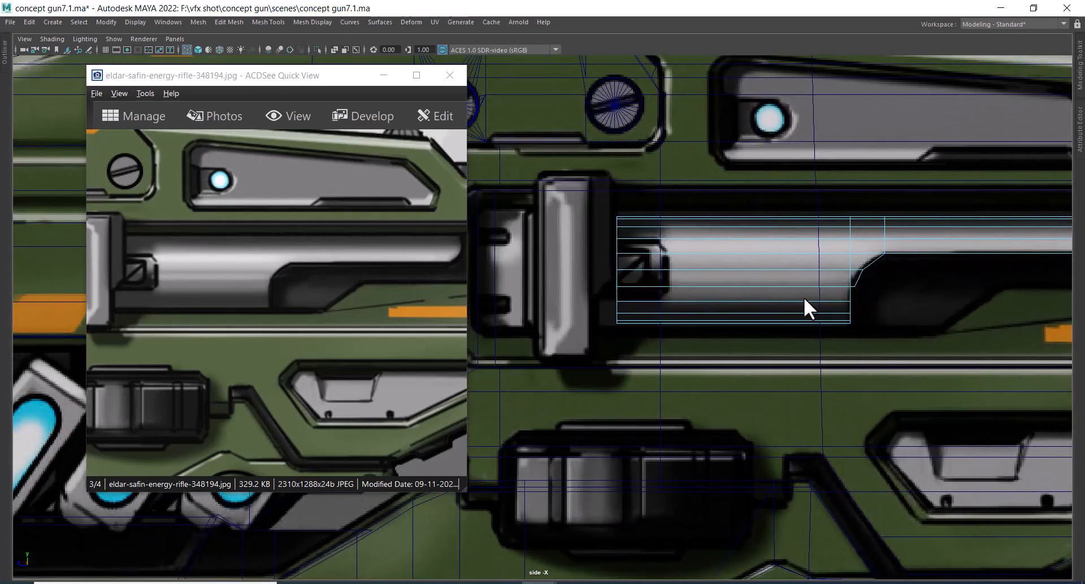
left_click(683, 264)
right_click_drag(757, 237, 581, 327, "ctrl")
left_click(383, 76)
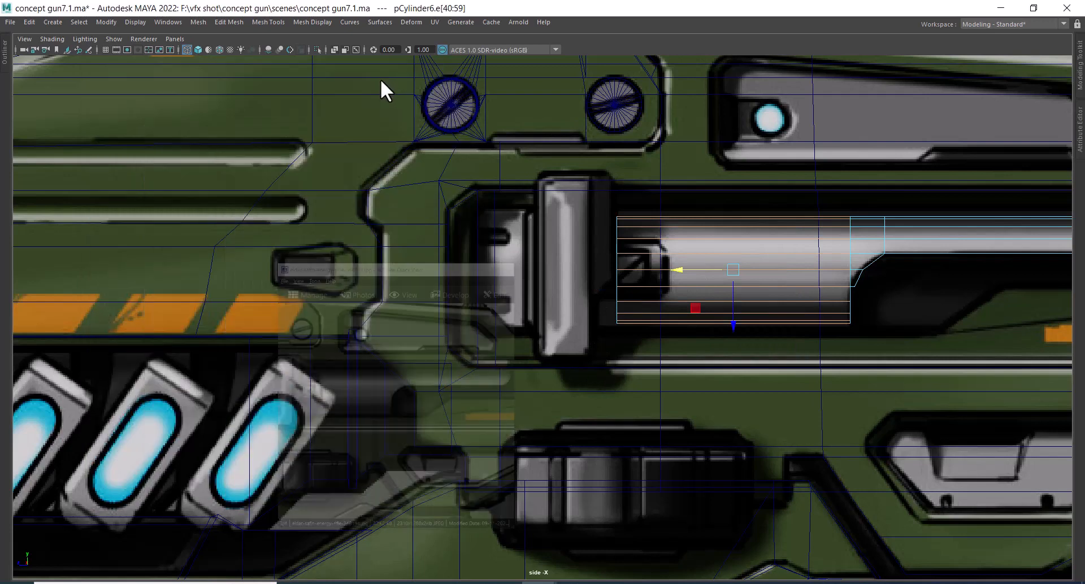
- Show the Poly Count heads-up display in the viewport and bring back the concept image
left_click(145, 22)
mouse_move(223, 65)
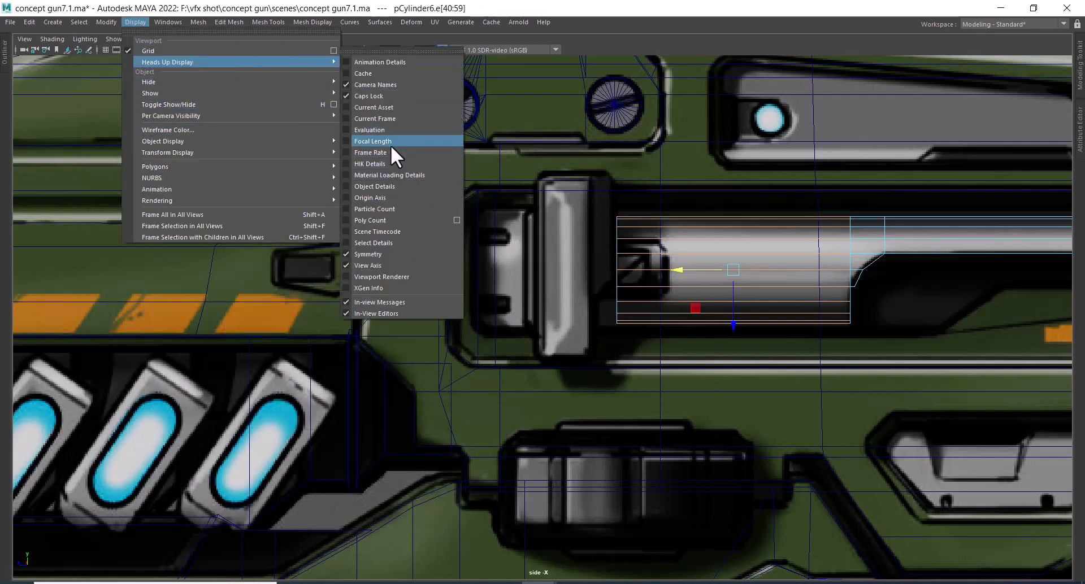
left_click(395, 220)
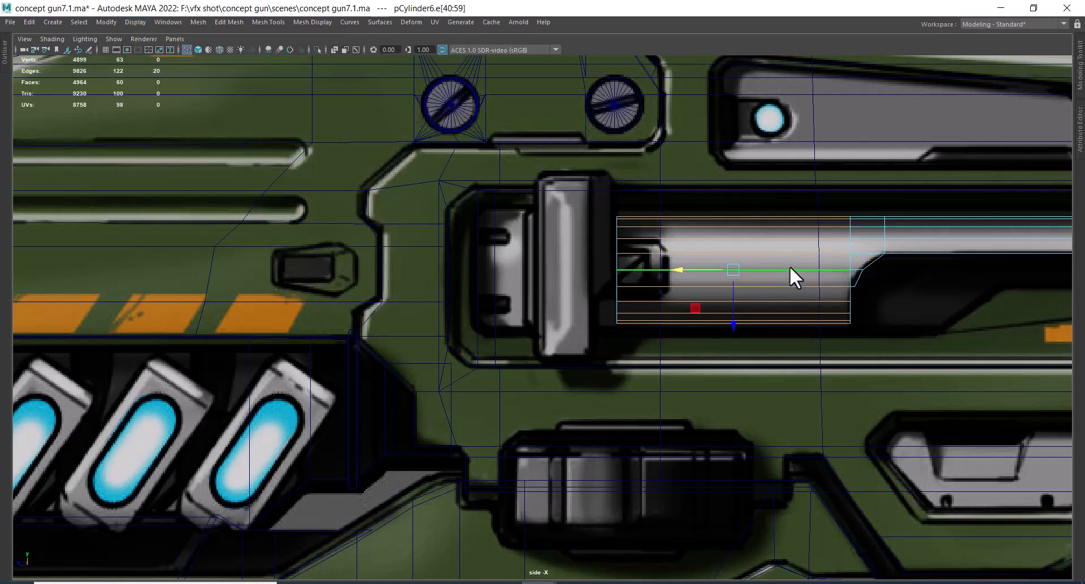
key("alt+Tab")
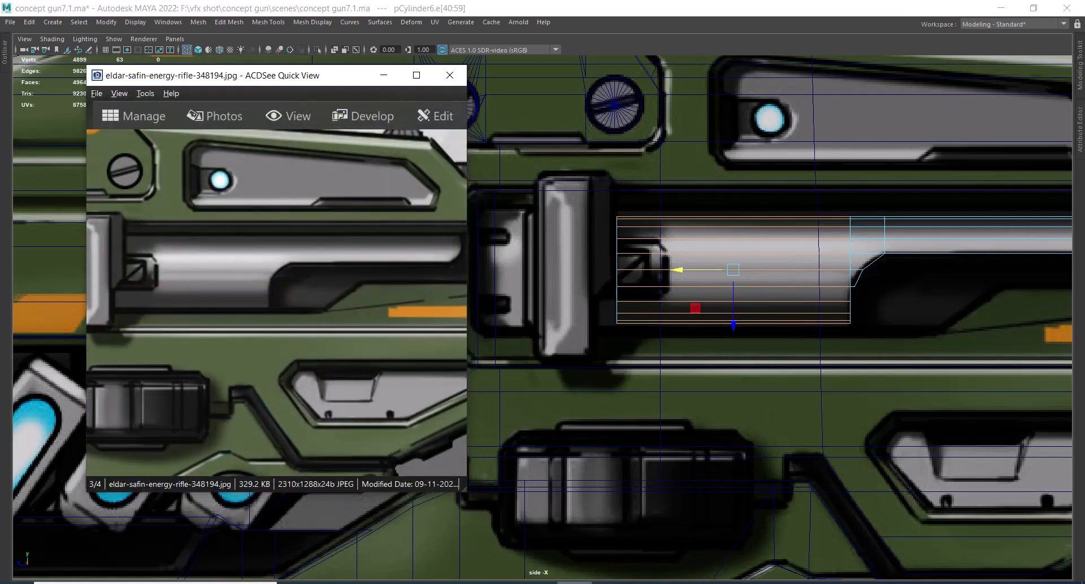
- Return the half-barrel mesh to object mode and examine its stepped profile against the reference artwork
scroll(797, 237, "down", 5)
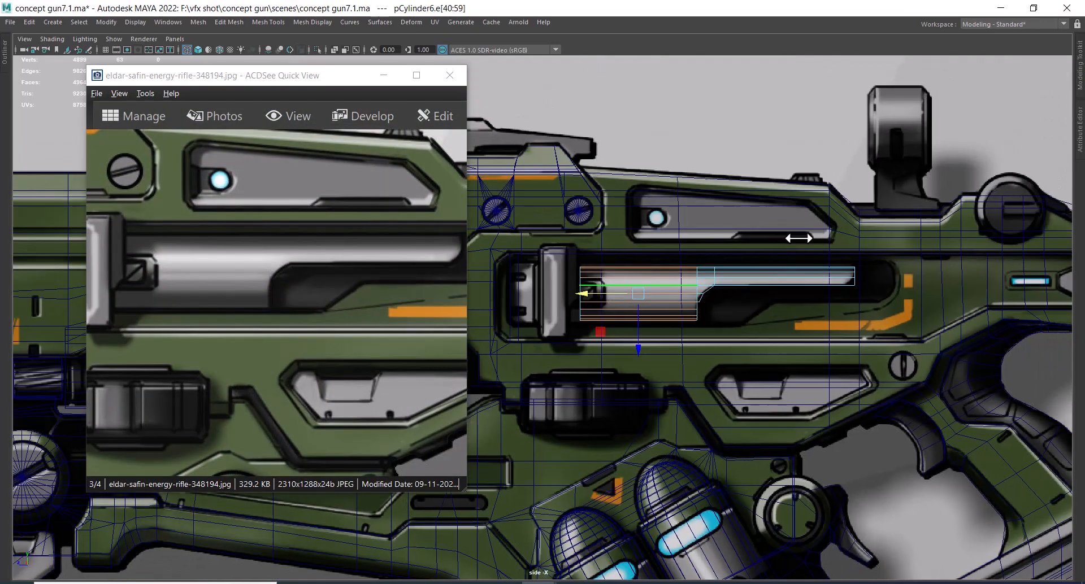
middle_click_drag(727, 246, 646, 198, "alt")
scroll(649, 239, "up", 5)
right_click_drag(715, 195, 705, 215, "alt")
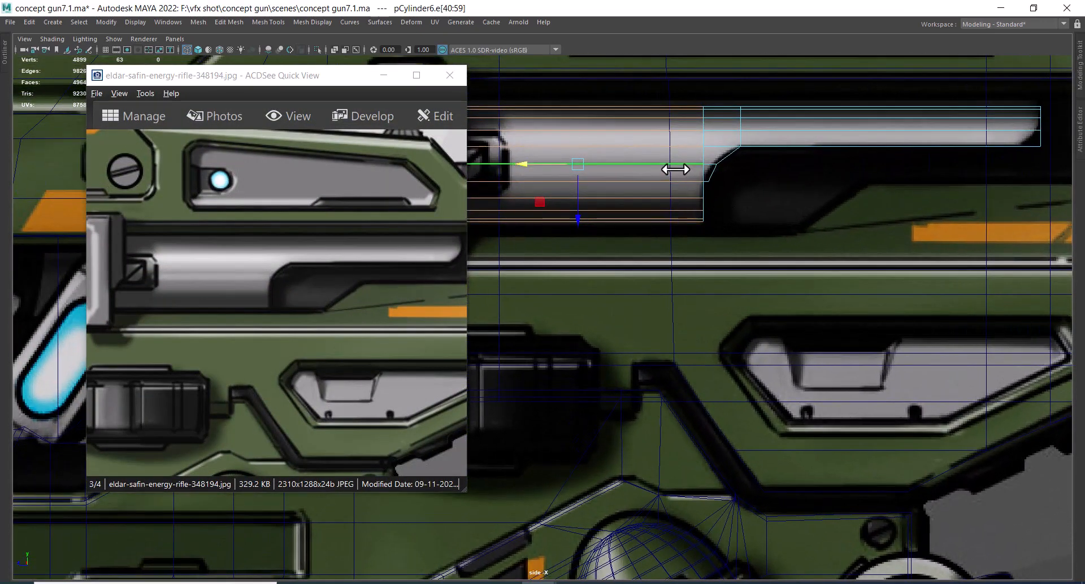
right_click_drag(676, 169, 769, 144)
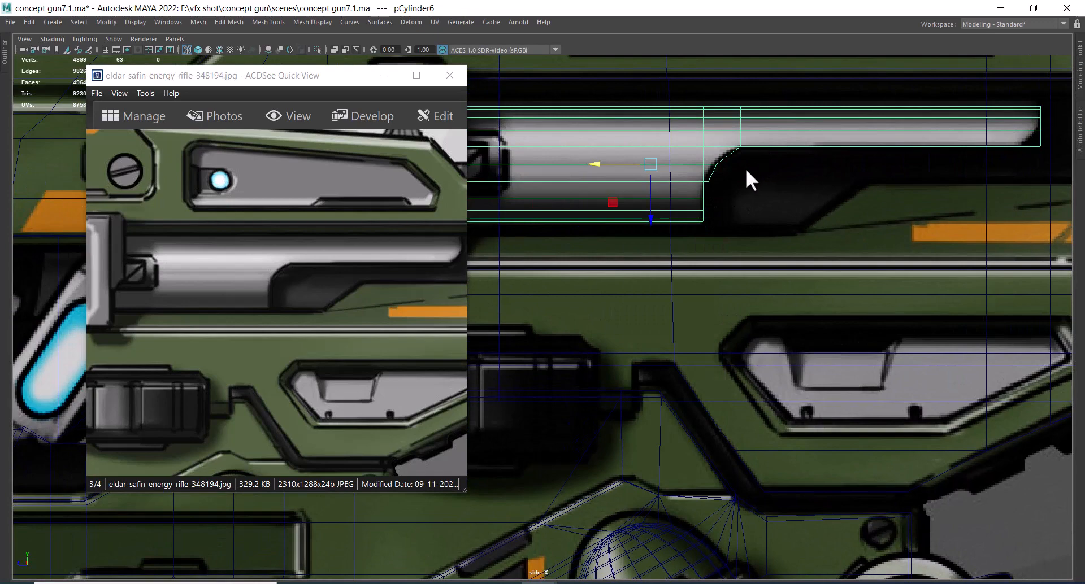
scroll(757, 198, "down", 4)
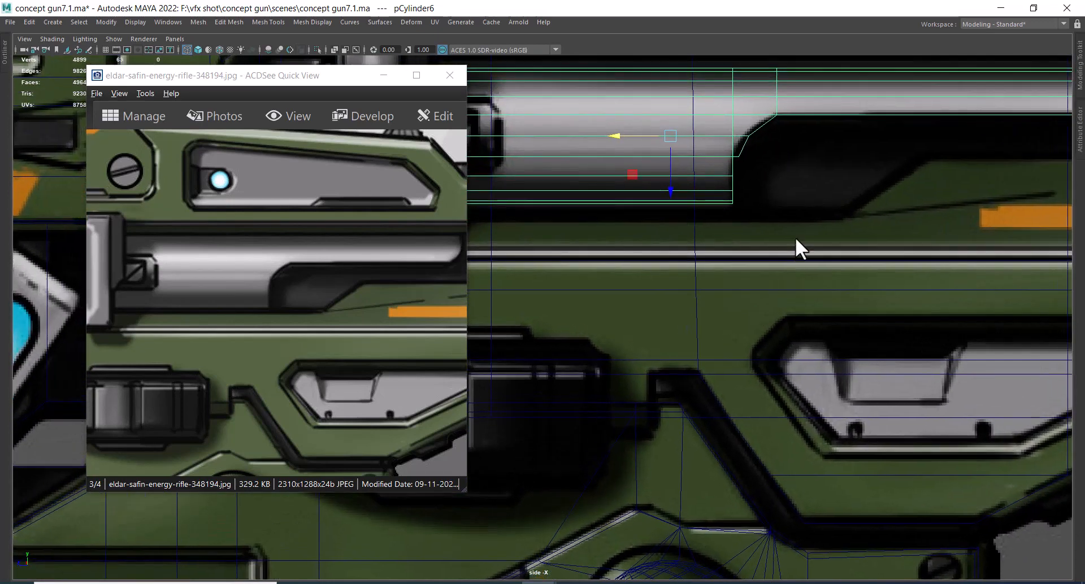
right_click_drag(748, 189, 886, 218, "alt")
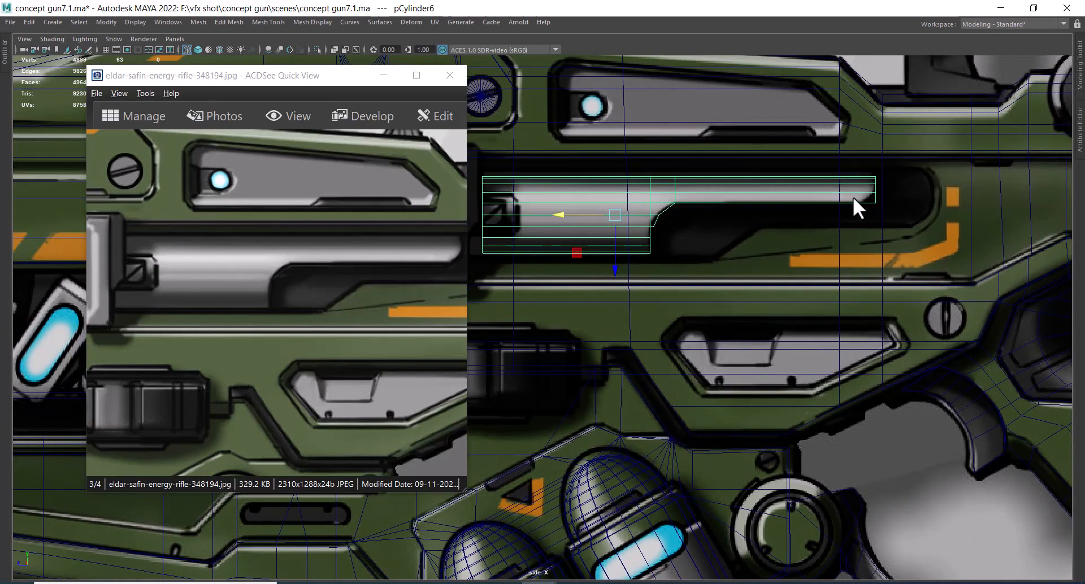
right_click_drag(765, 256, 704, 218, "alt")
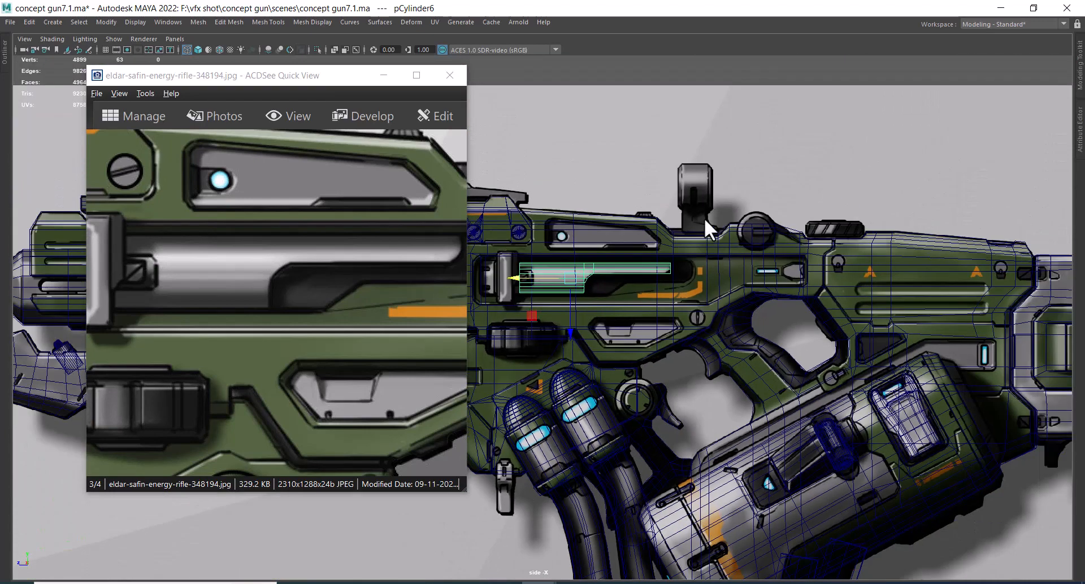
- Create a new polygon cylinder and set its axis subdivisions to 36
left_click(636, 161)
right_click(612, 167, "shift")
right_click_drag(611, 167, 626, 189, "shift")
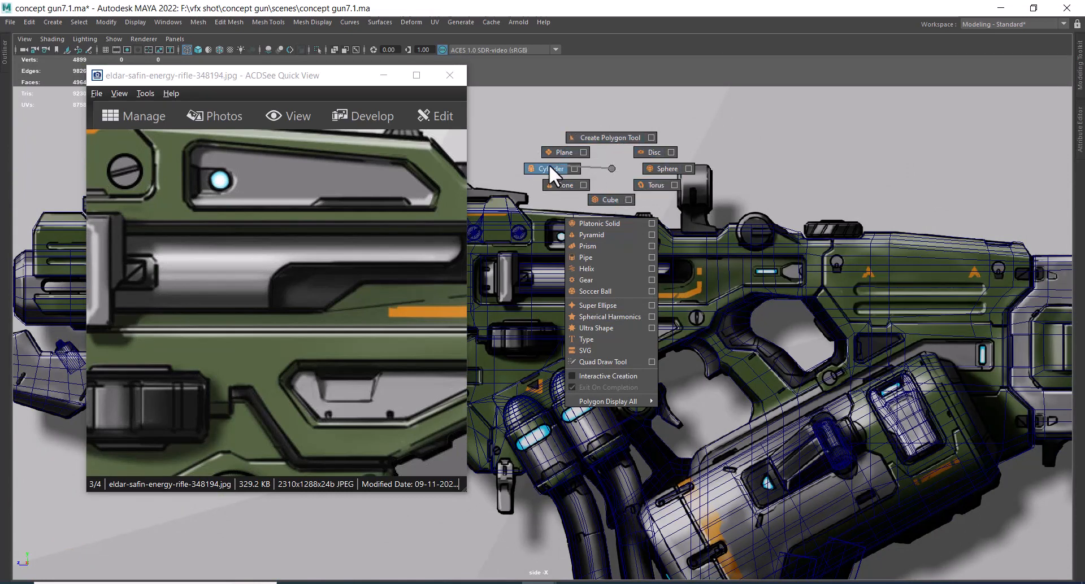
right_click_drag(549, 165, 549, 168, "shift")
scroll(652, 450, "up", 1)
key("space")
left_click_drag(770, 366, 935, 351)
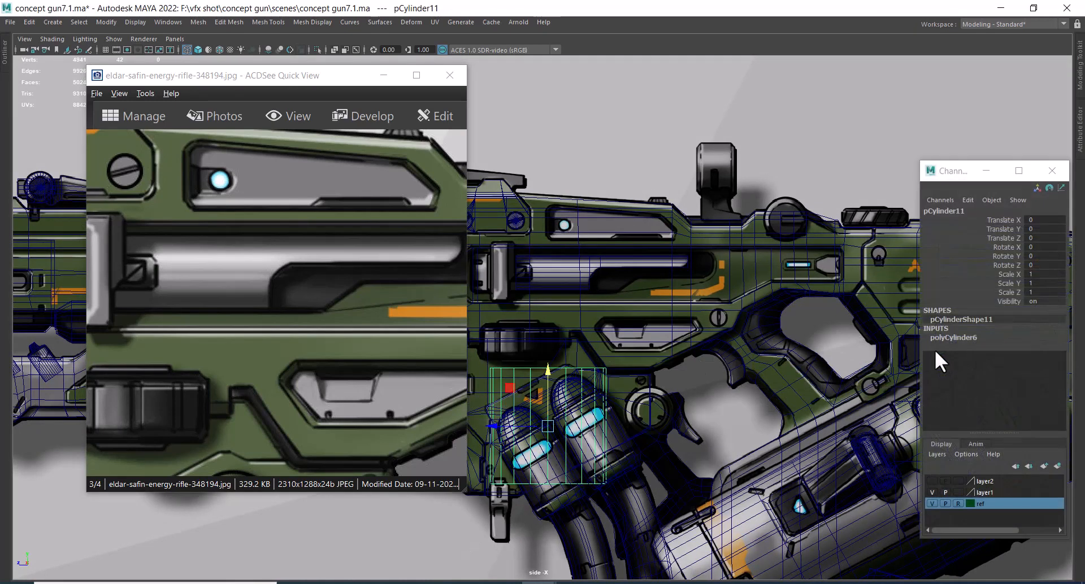
left_click(962, 337)
left_click(1043, 364)
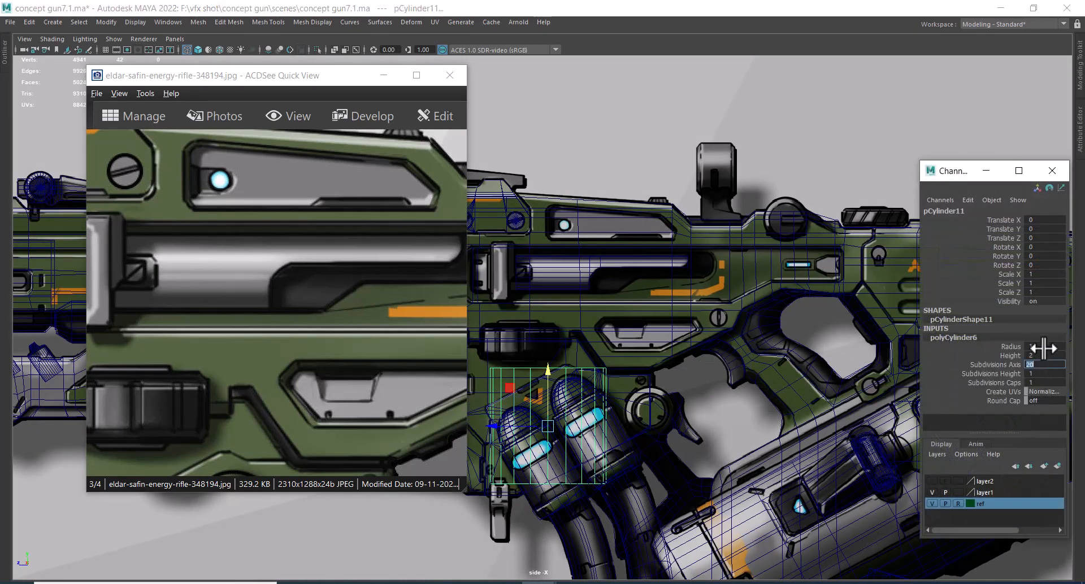
left_click_drag(1043, 346, 1042, 347, "ctrl")
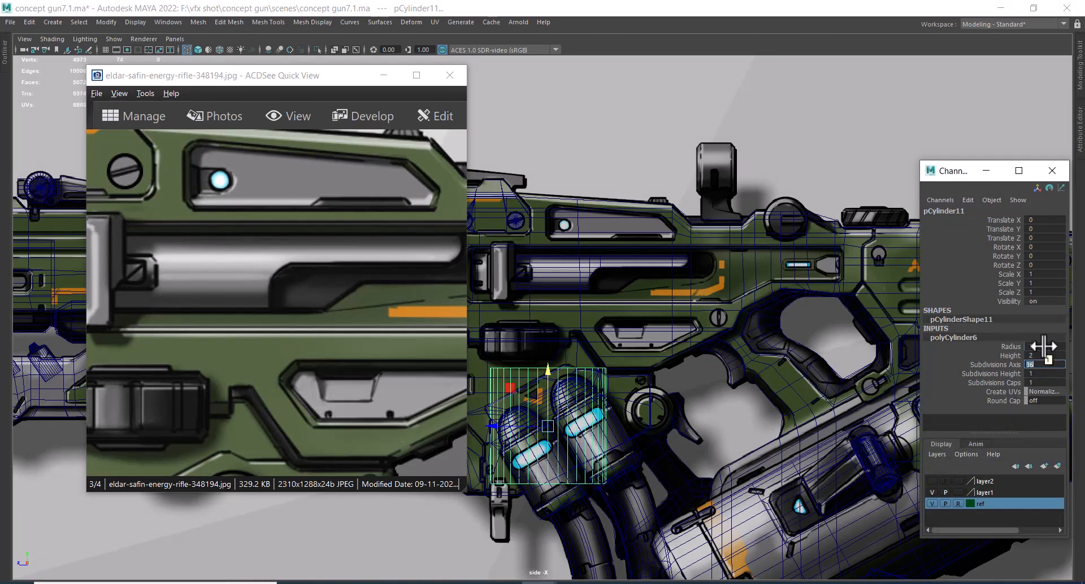
- Raise the new cylinder to about 3.167 on Y and rotate it 90 degrees on X
scroll(622, 480, "up", 1)
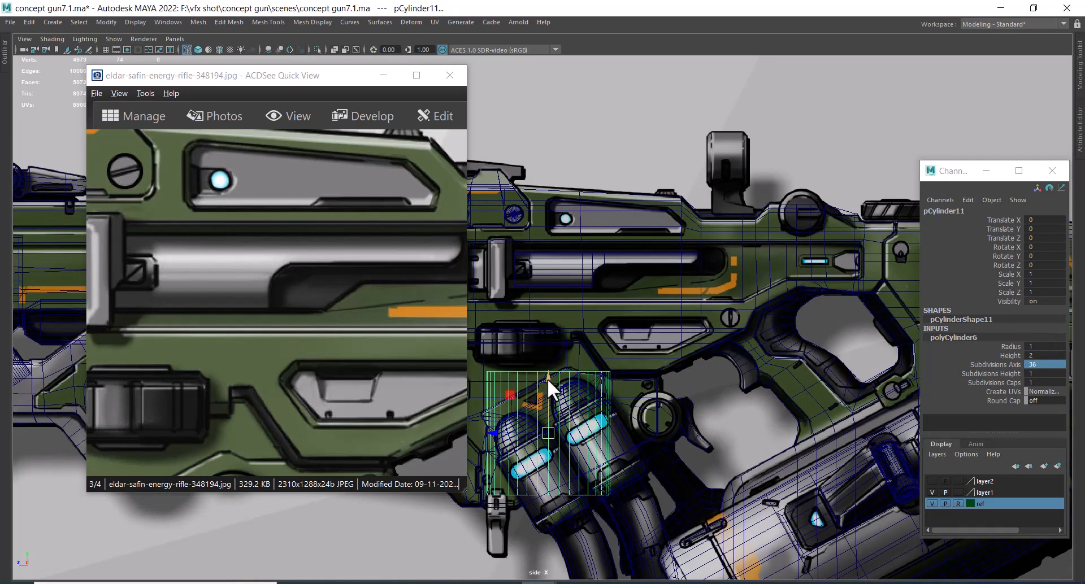
left_click_drag(547, 379, 611, 292)
scroll(630, 324, "up", 1)
key("e")
left_click(1050, 247)
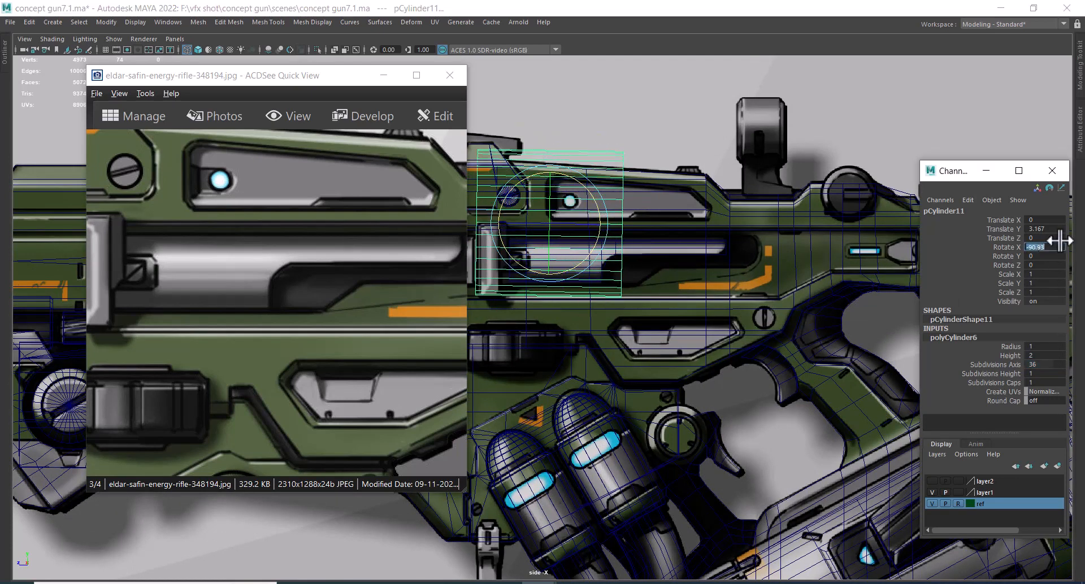
type("90")
key("Return")
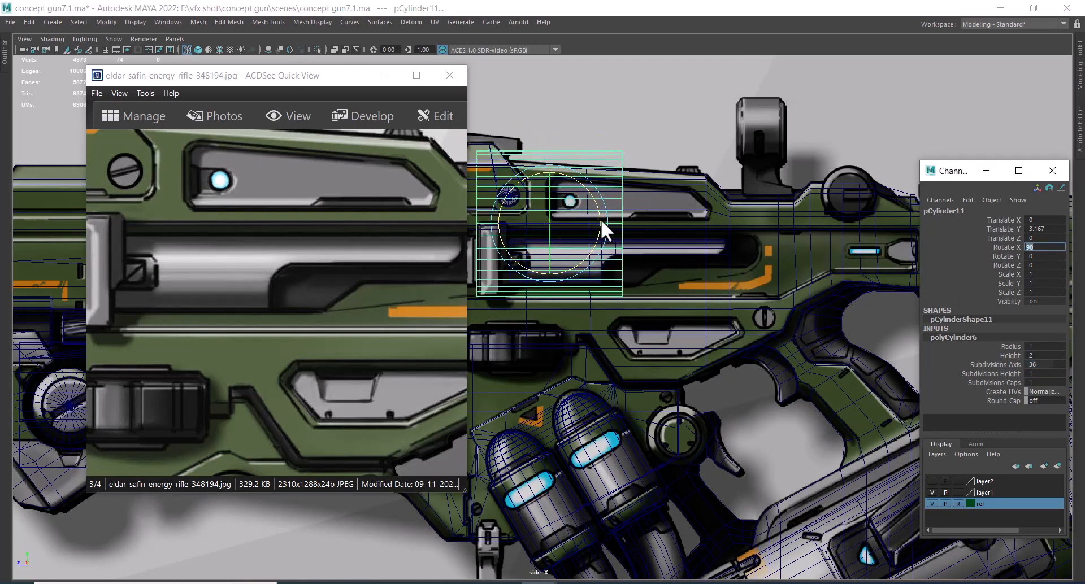
- Reduce the cylinder's radius to 0.46 and lower it to about 2.758 on Y over the grey barrel
left_click(1010, 346)
middle_click_drag(904, 349, 791, 344)
key("w")
scroll(616, 282, "up", 3)
middle_click_drag(555, 292, 652, 358, "alt")
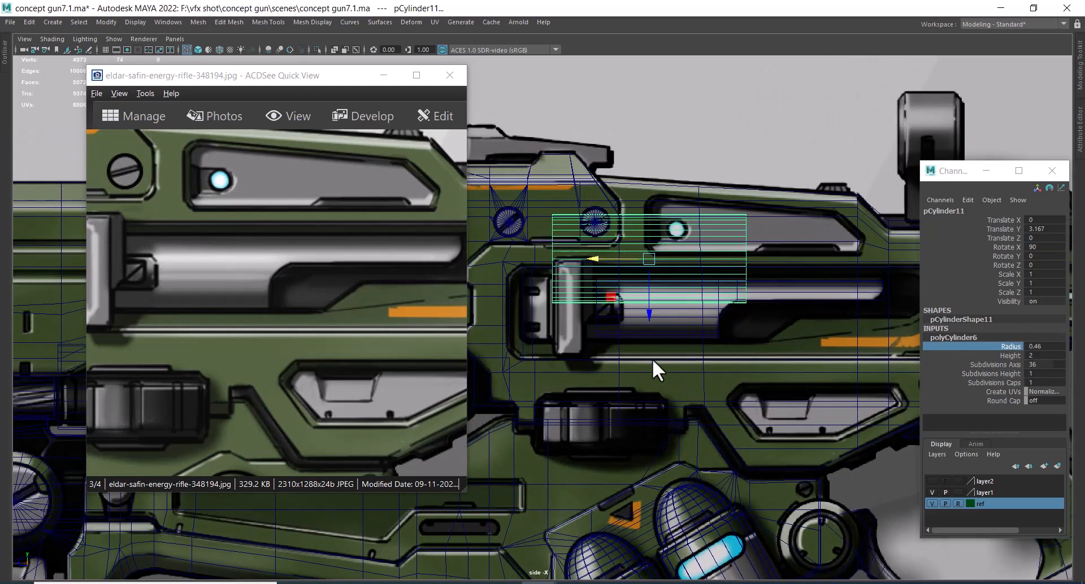
left_click_drag(648, 318, 646, 355)
scroll(757, 364, "up", 1)
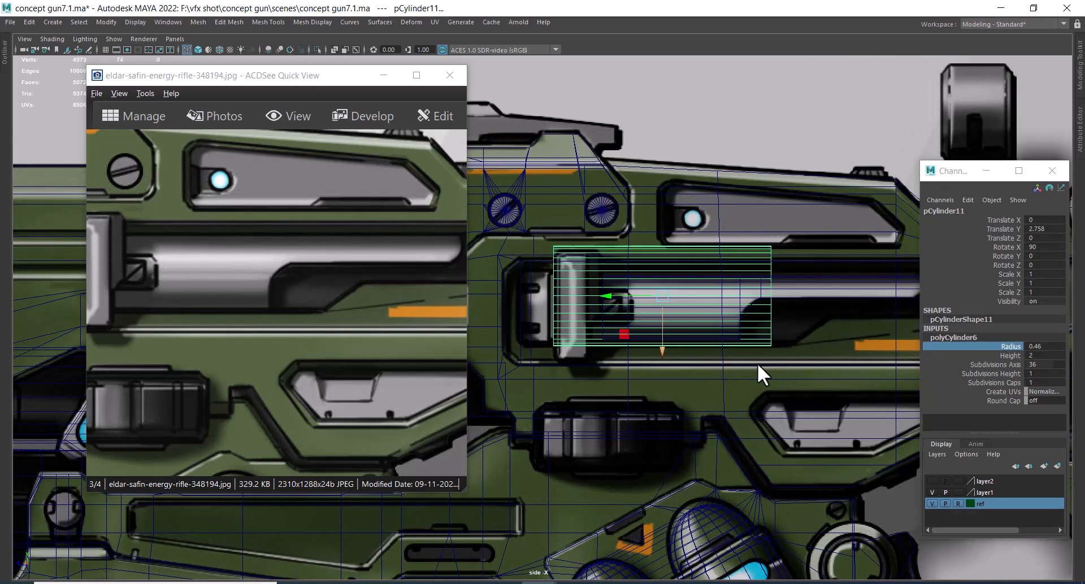
middle_click_drag(739, 336, 693, 312, "alt")
scroll(694, 313, "up", 1)
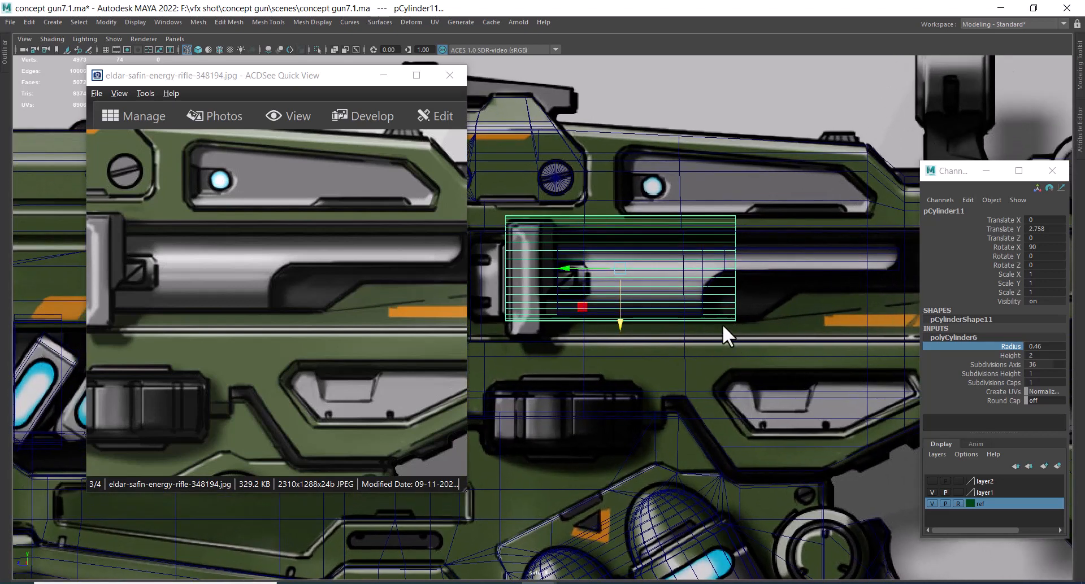
- Delete the old stepped barrel mesh and reselect the new cylinder
left_click(718, 272)
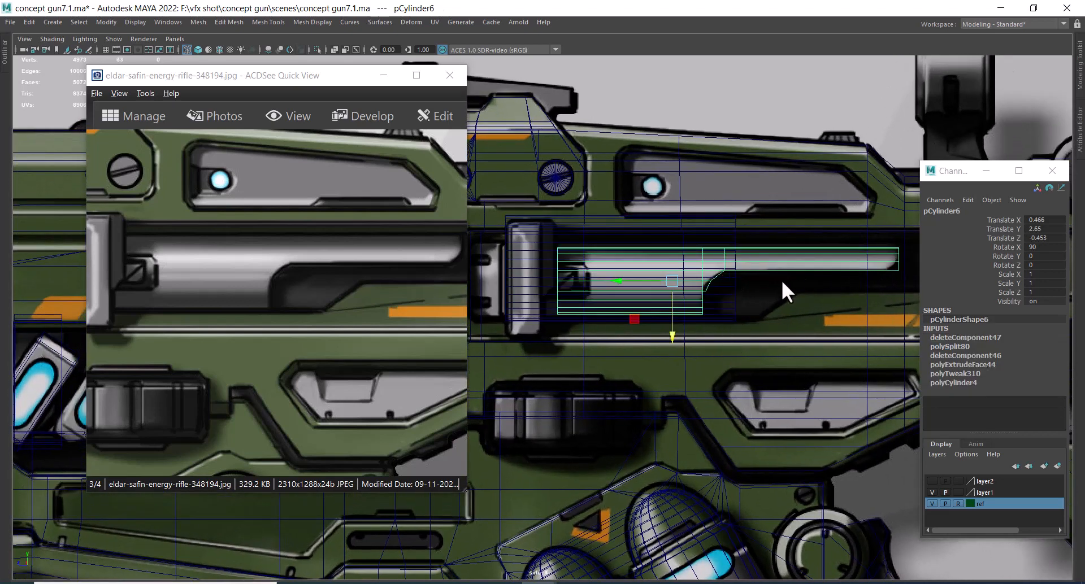
left_click(781, 279)
left_click(726, 268)
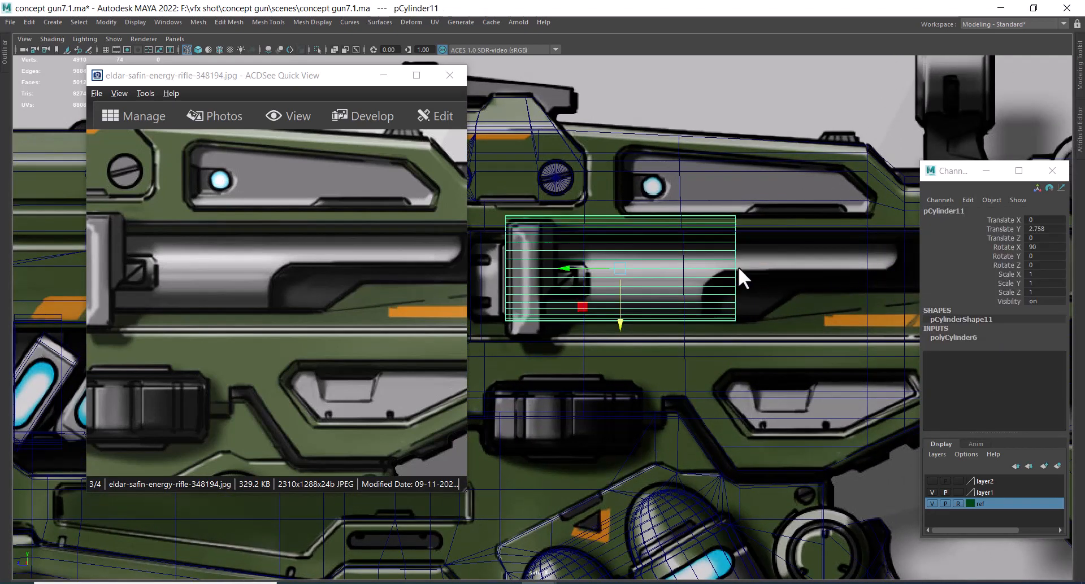
- Set the cylinder's radius to 0.36 and lower it to about 2.69 on Y to match the barrel
left_click(960, 341)
left_click(969, 337)
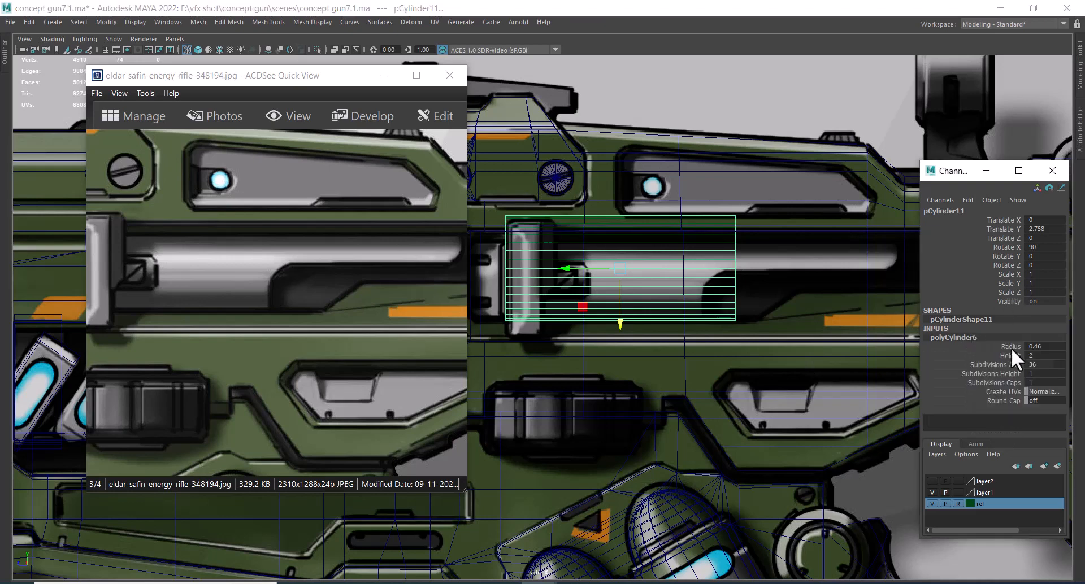
left_click(1008, 347)
middle_click_drag(808, 312, 799, 306)
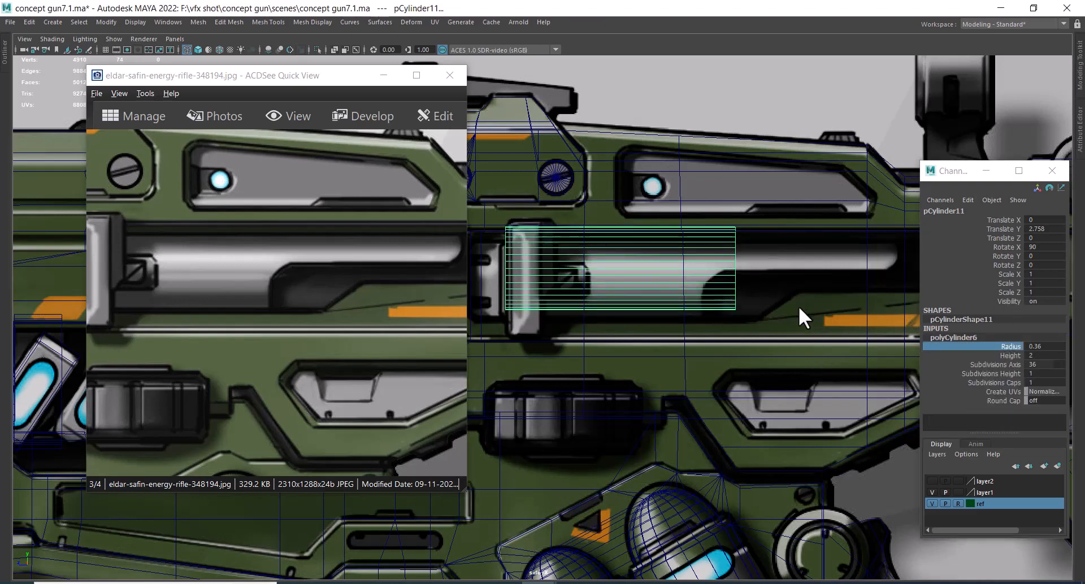
left_click_drag(620, 325, 620, 331)
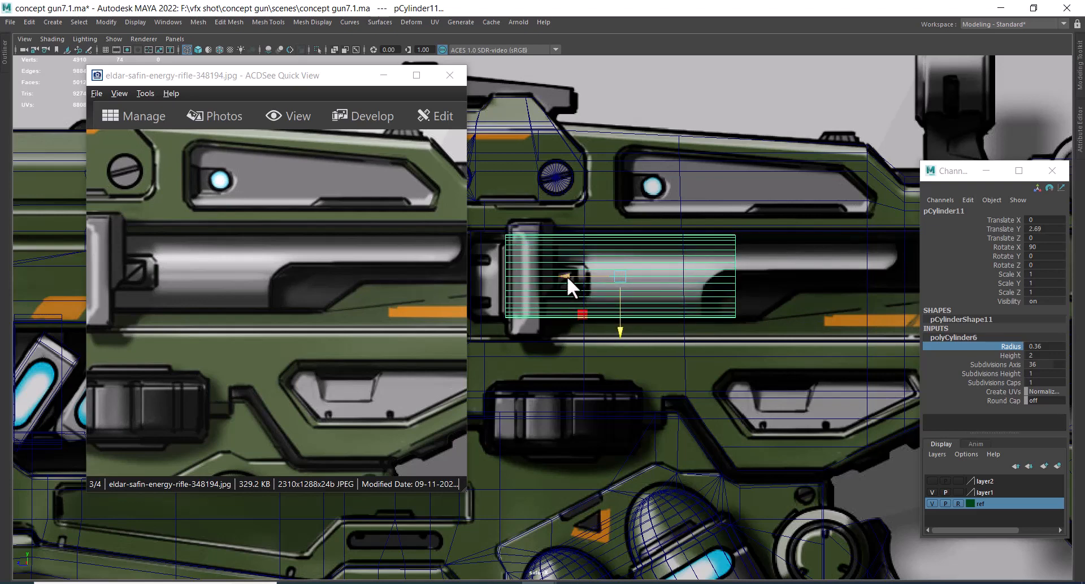
- Set the cylinder's height subdivisions to 2 and slide the middle vertex ring to the start of the barrel's cutout
right_click(701, 272)
left_click(1006, 374)
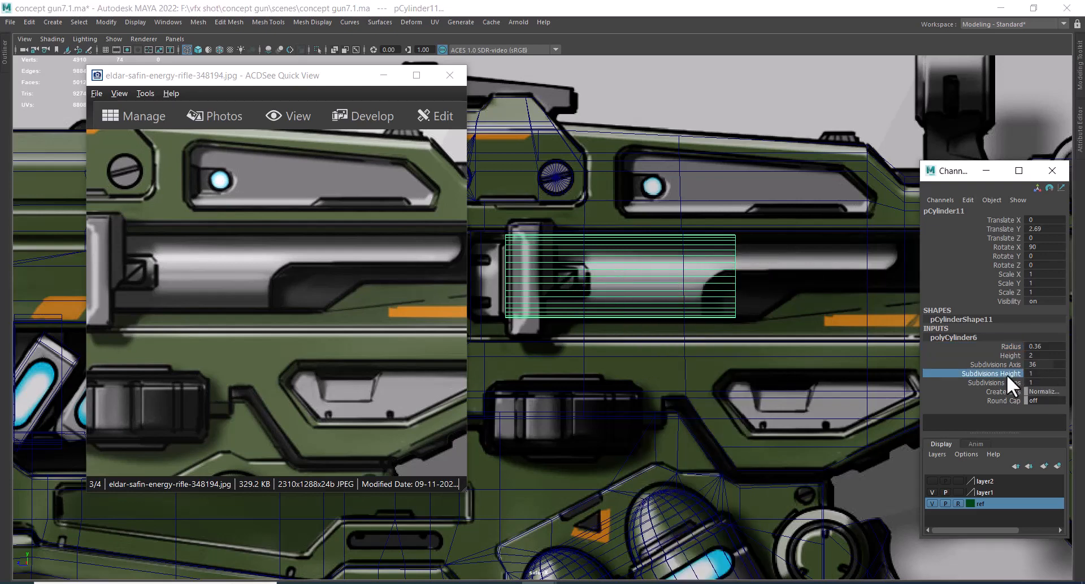
middle_click_drag(794, 318, 800, 317)
right_click_drag(721, 256, 638, 248)
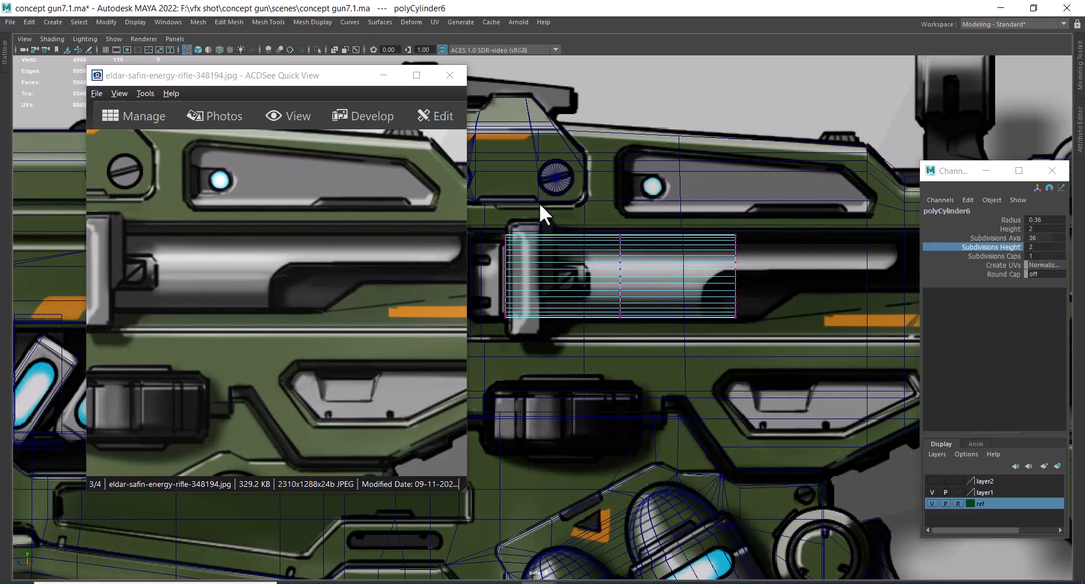
left_click_drag(539, 202, 648, 358)
left_click_drag(574, 273, 652, 288)
right_click_drag(692, 284, 772, 277, "alt")
middle_click_drag(772, 276, 706, 246, "alt")
right_click_drag(599, 243, 638, 243, "alt")
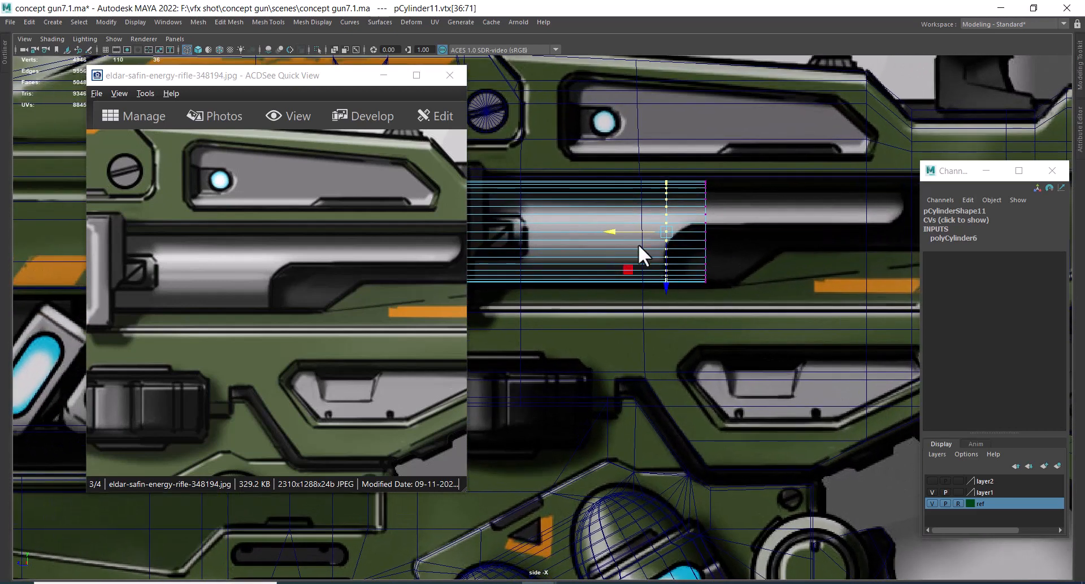
- Move the cylinder's end cap faces out to the tip of the barrel's narrow section
right_click_drag(680, 192, 679, 221)
left_click_drag(723, 166, 696, 296)
left_click_drag(683, 148, 640, 336, "ctrl")
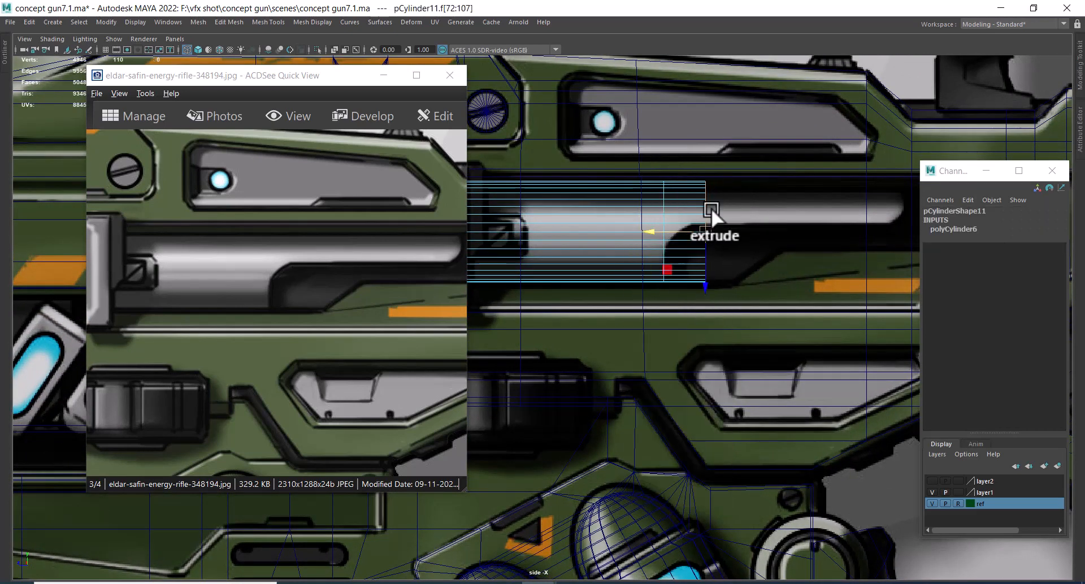
right_click(725, 186, "shift")
left_click_drag(657, 233, 852, 235)
scroll(815, 271, "up", 1)
middle_click_drag(814, 272, 734, 237, "alt")
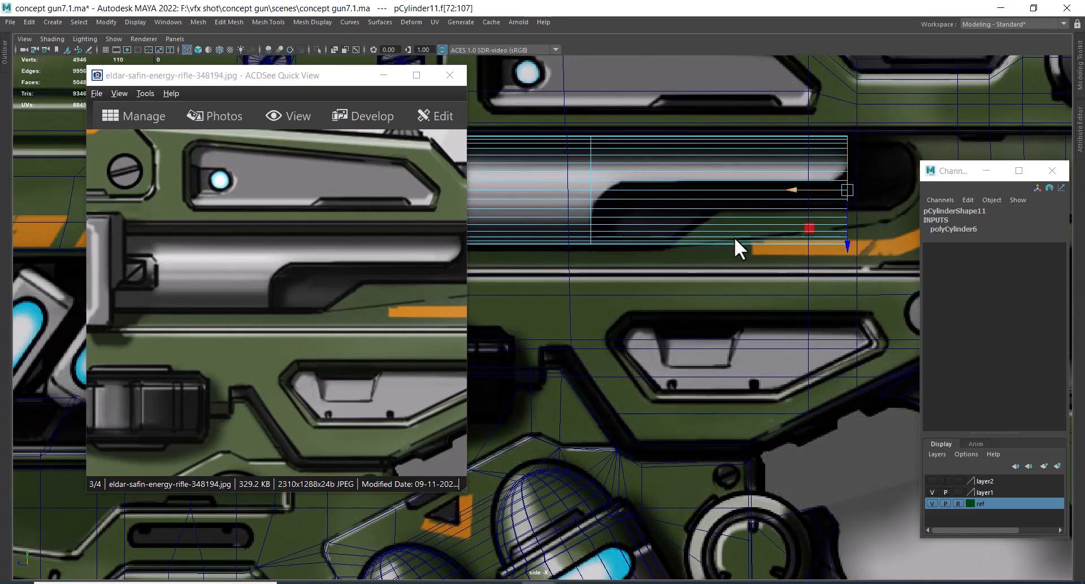
- Insert an edge loop at the cutout's curve and delete the lower faces between it and the barrel tip
right_click_drag(710, 175, 639, 185)
left_click_drag(633, 187, 618, 191)
right_click_drag(707, 175, 712, 203)
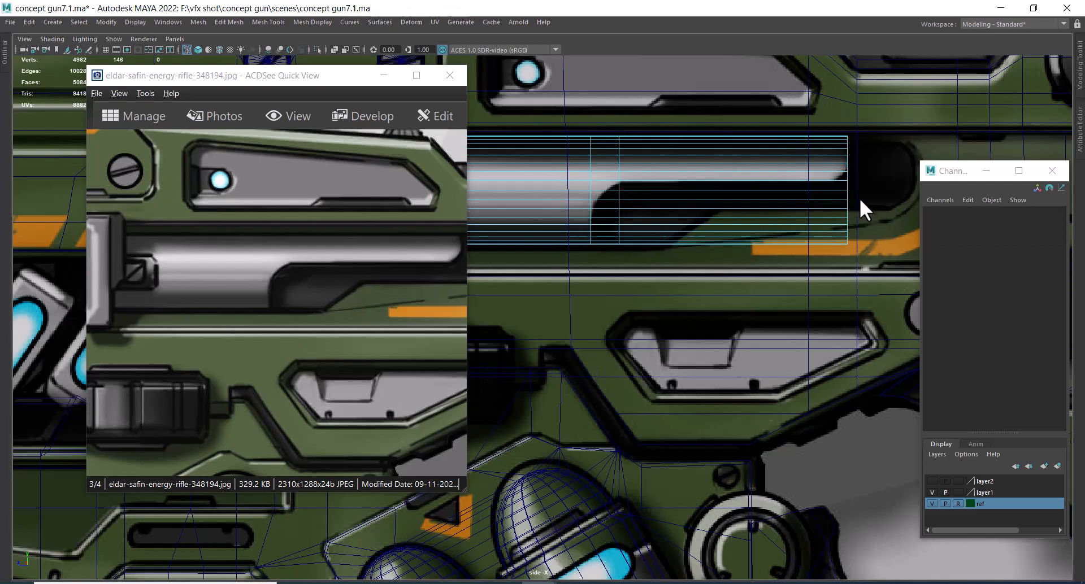
left_click_drag(859, 198, 786, 267)
key("Delete")
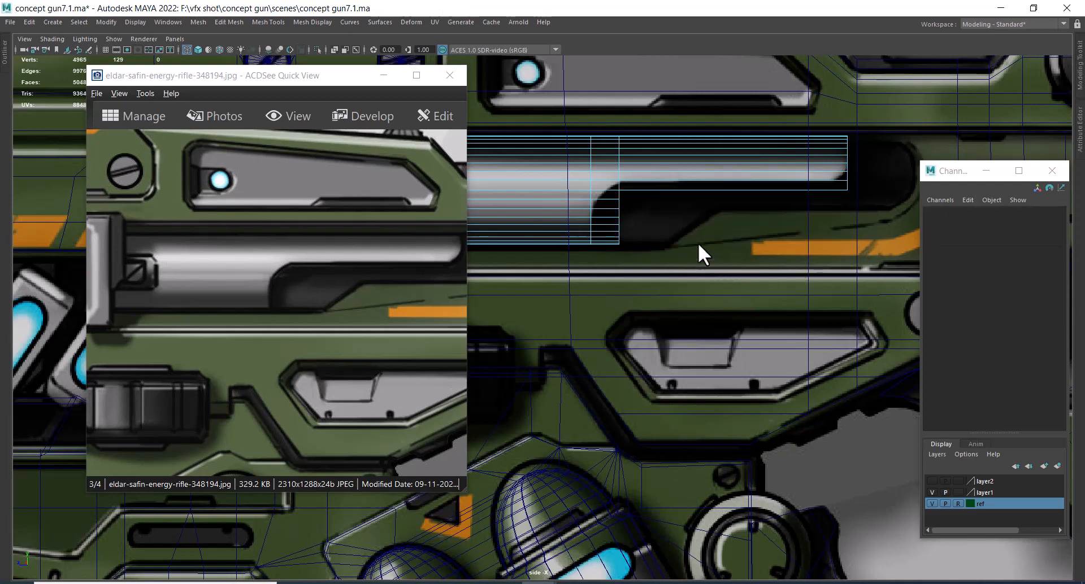
- Shift the vertices along the cutout's open vertical edge toward the main barrel to start the corner's curve
scroll(646, 216, "up", 3)
scroll(721, 195, "up", 1)
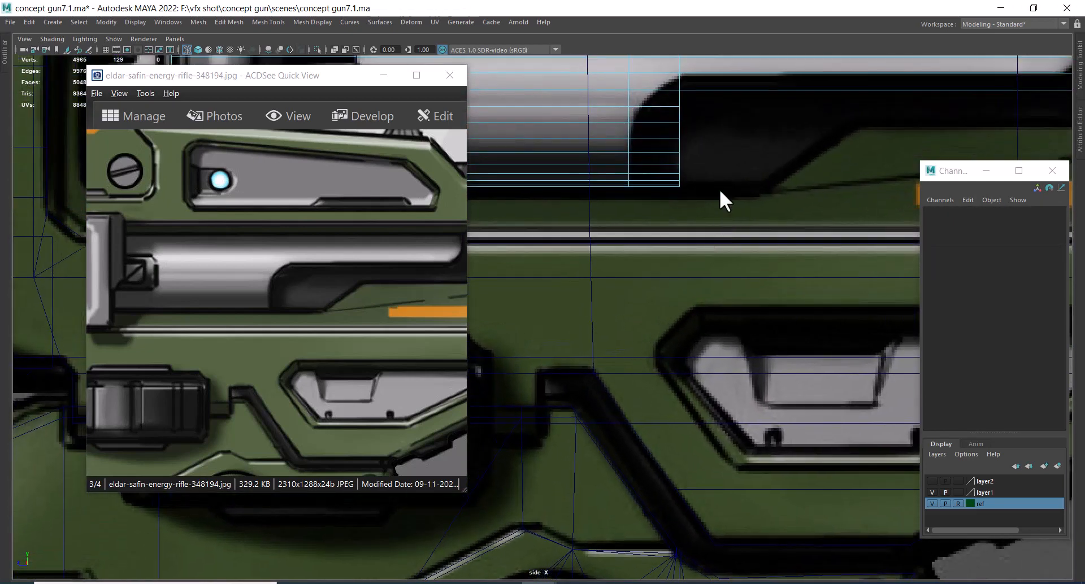
middle_click_drag(720, 189, 708, 276, "alt")
right_click_drag(697, 155, 633, 171)
scroll(695, 170, "up", 1)
middle_click_drag(702, 170, 680, 216, "alt")
scroll(686, 217, "up", 1)
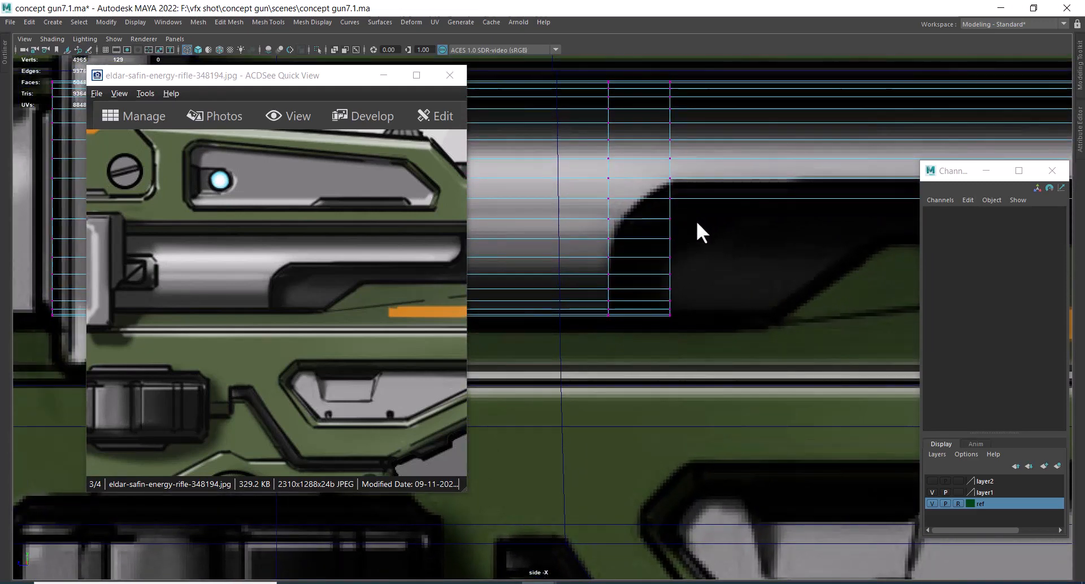
left_click_drag(697, 196, 655, 341)
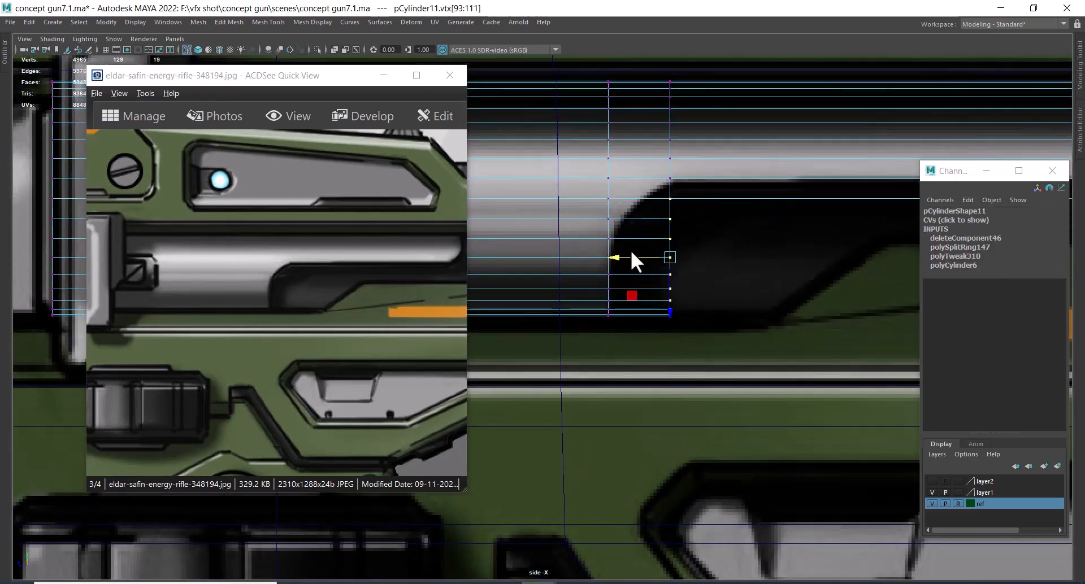
left_click_drag(624, 254, 606, 255)
- Shift successively shorter sets of vertices on the cutout's open vertical edge toward the main barrel, forming a stepped approximation of the reference curve
left_click_drag(638, 317, 636, 318, "ctrl")
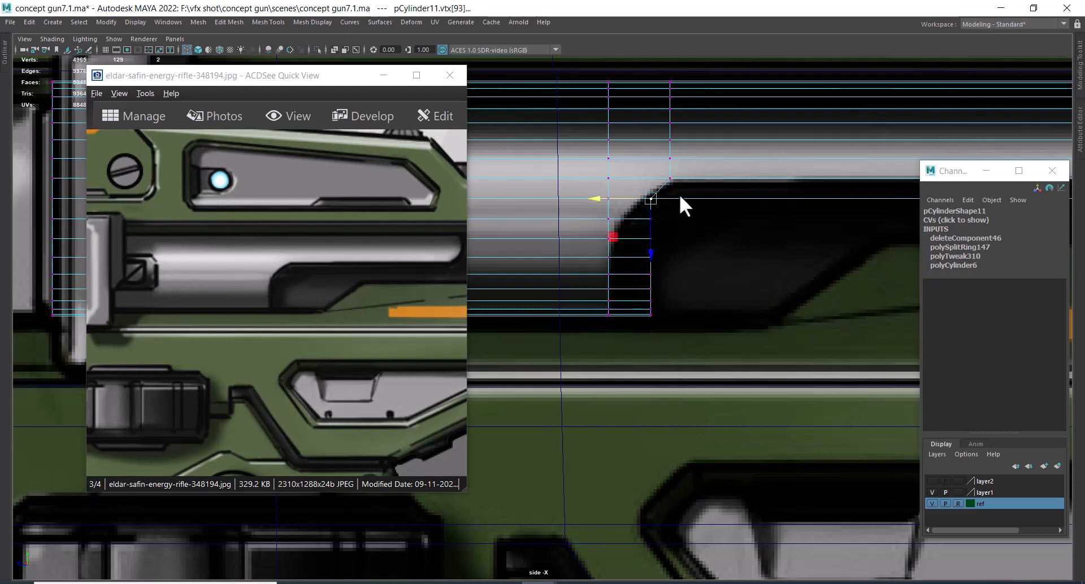
left_click_drag(700, 220, 628, 340)
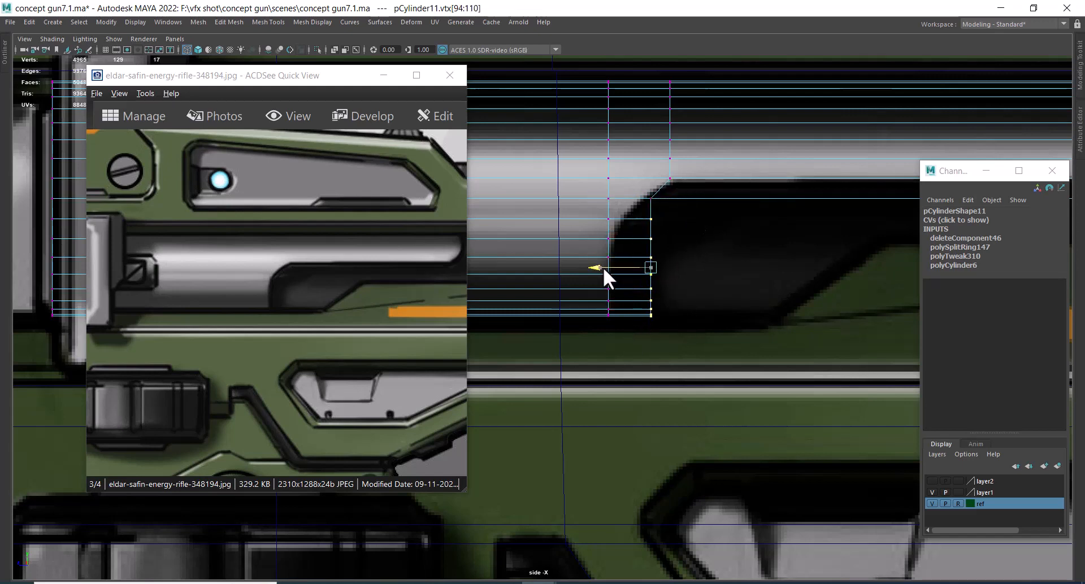
left_click_drag(602, 266, 583, 269)
scroll(646, 221, "up", 1)
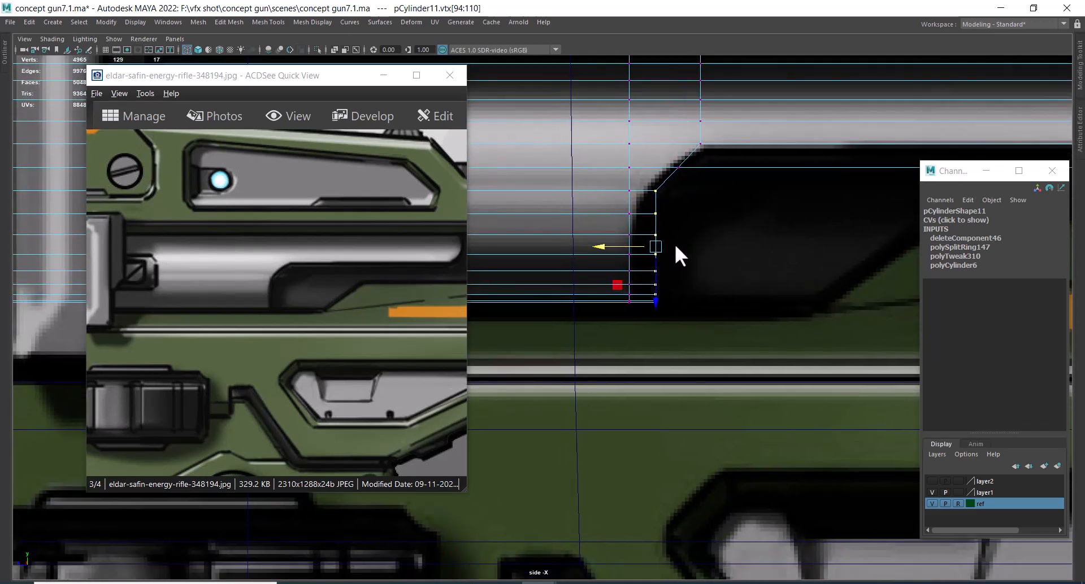
scroll(674, 243, "up", 1)
left_click_drag(696, 190, 656, 314)
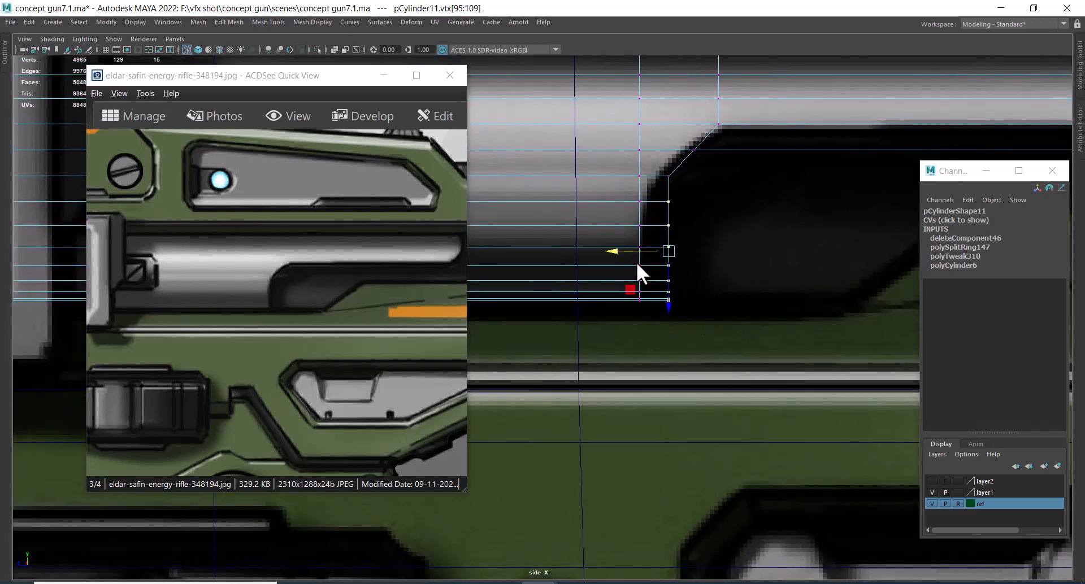
left_click_drag(630, 252, 609, 252)
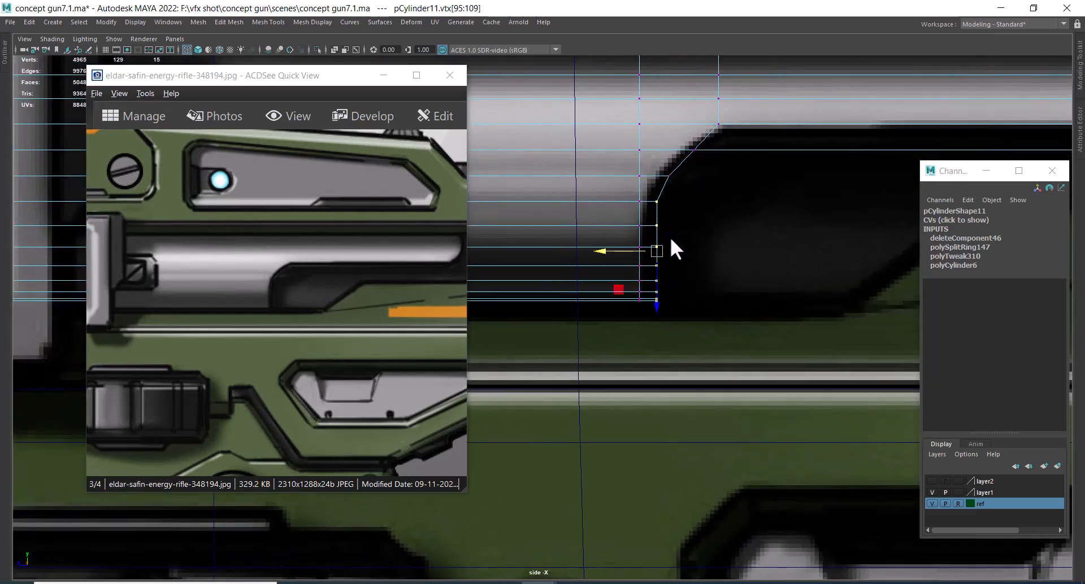
left_click_drag(669, 269, 646, 318)
left_click_drag(617, 265, 602, 264)
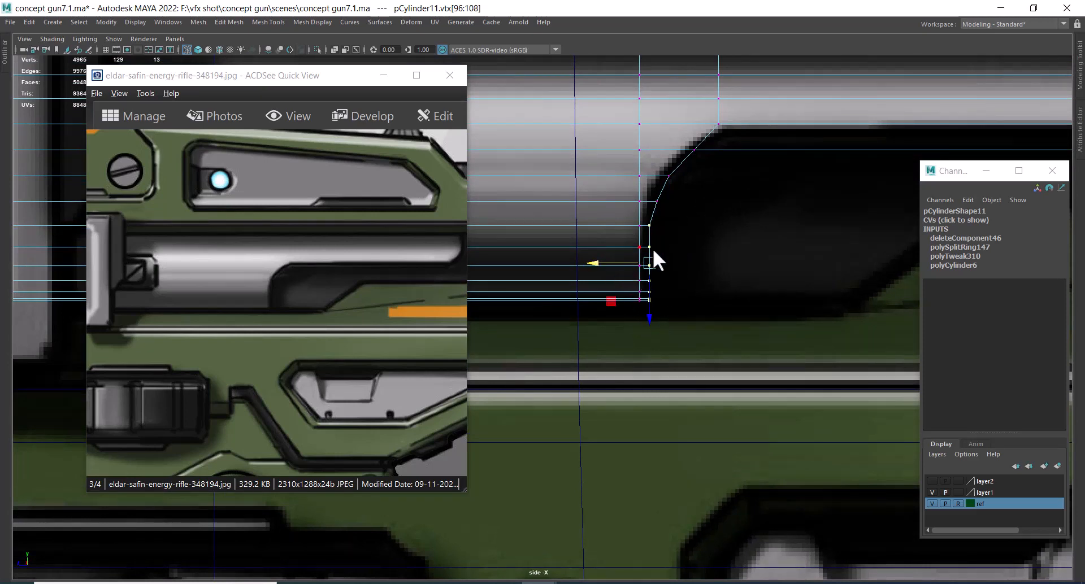
- Delete the lowest strip of faces along the underside of the barrel's narrow section
middle_click_drag(713, 199, 643, 274, "alt")
scroll(706, 273, "down", 5)
scroll(706, 273, "up", 1)
scroll(667, 305, "up", 1)
scroll(560, 247, "up", 2)
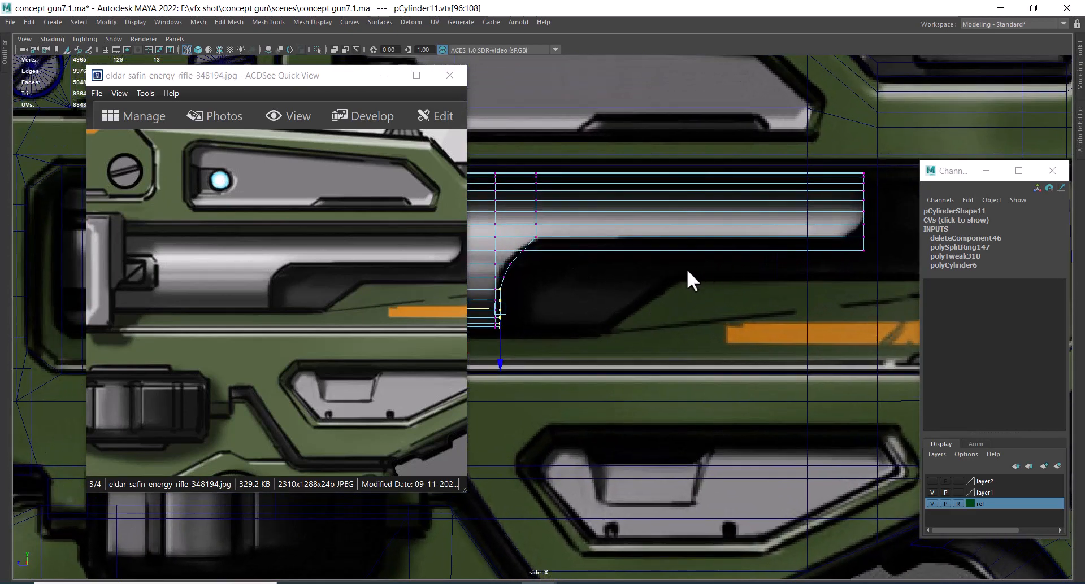
right_click_drag(696, 231, 706, 242)
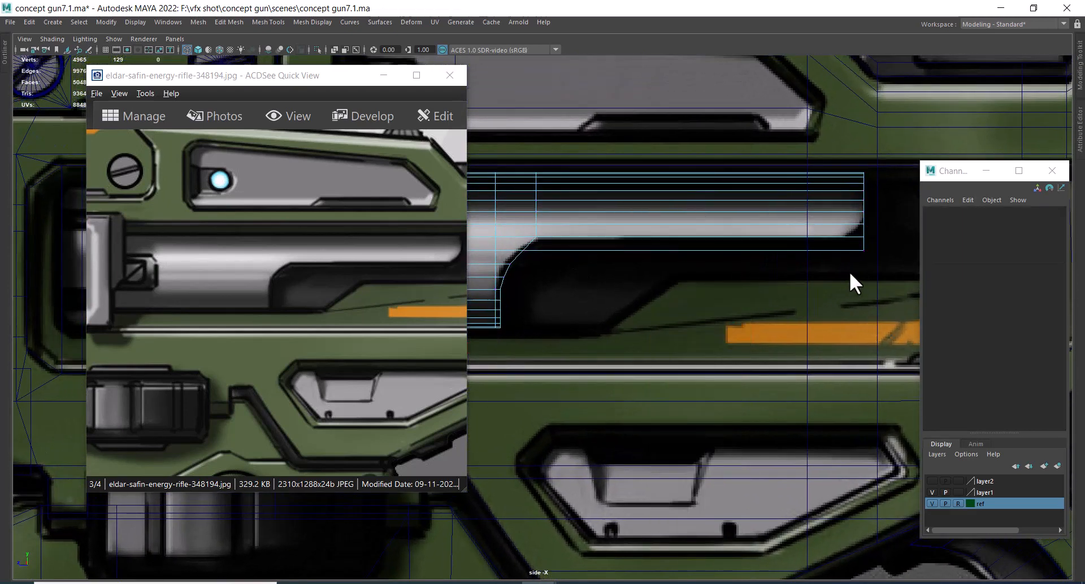
left_click_drag(835, 247, 822, 265)
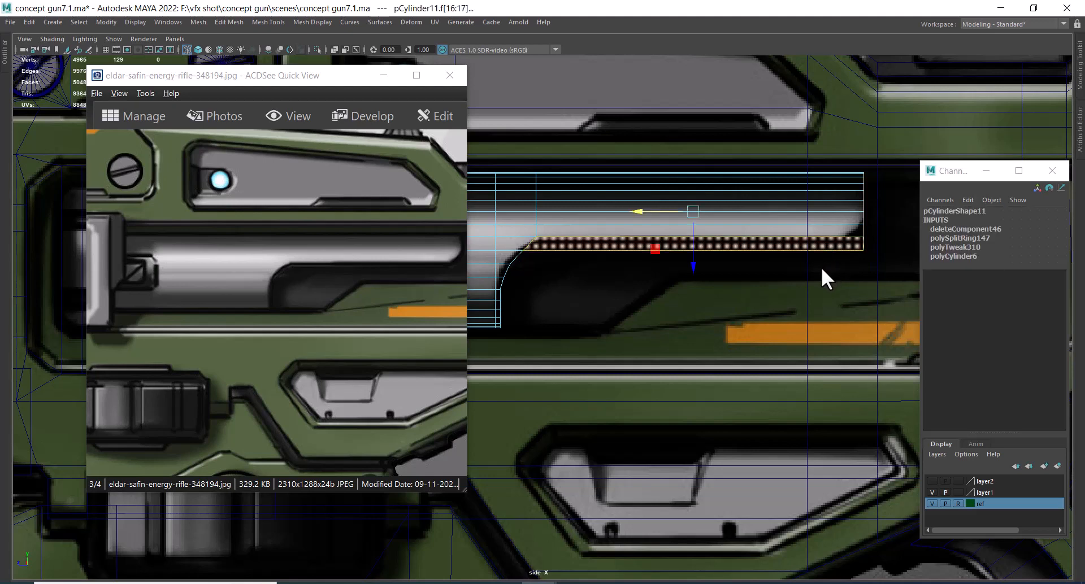
key("Delete")
- Shift both vertex loops at the cutout, including the curved edge, slightly toward the main barrel
middle_click_drag(611, 272, 761, 262, "alt")
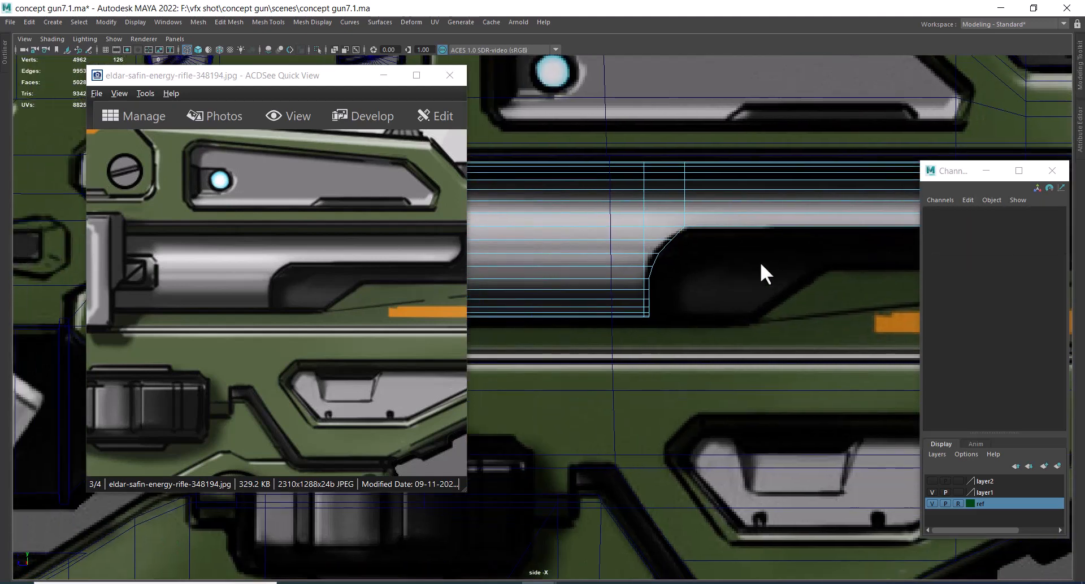
scroll(761, 262, "up", 2)
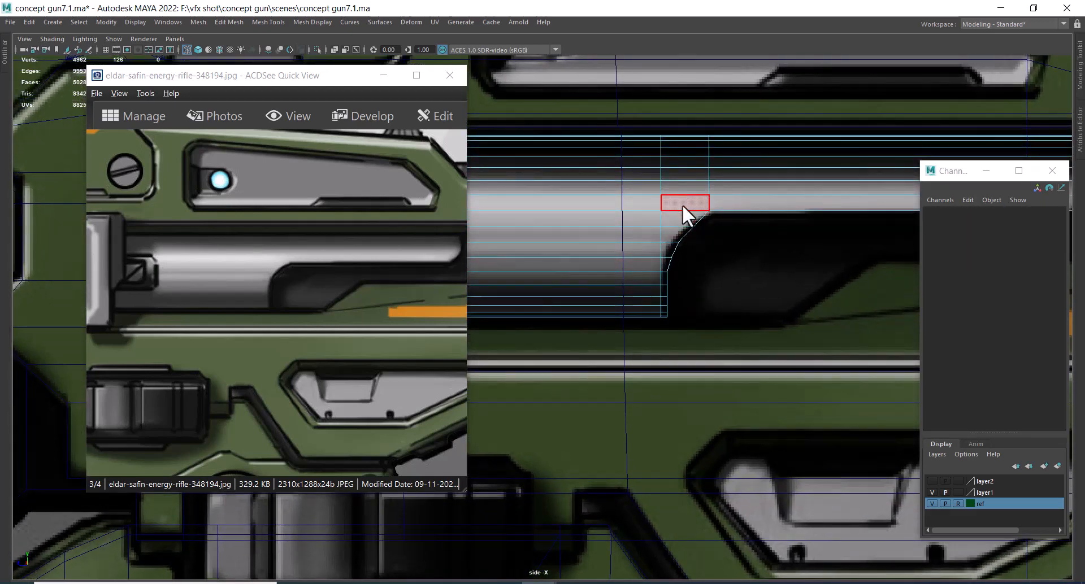
left_click_drag(629, 116, 734, 320)
left_click_drag(639, 224, 635, 222)
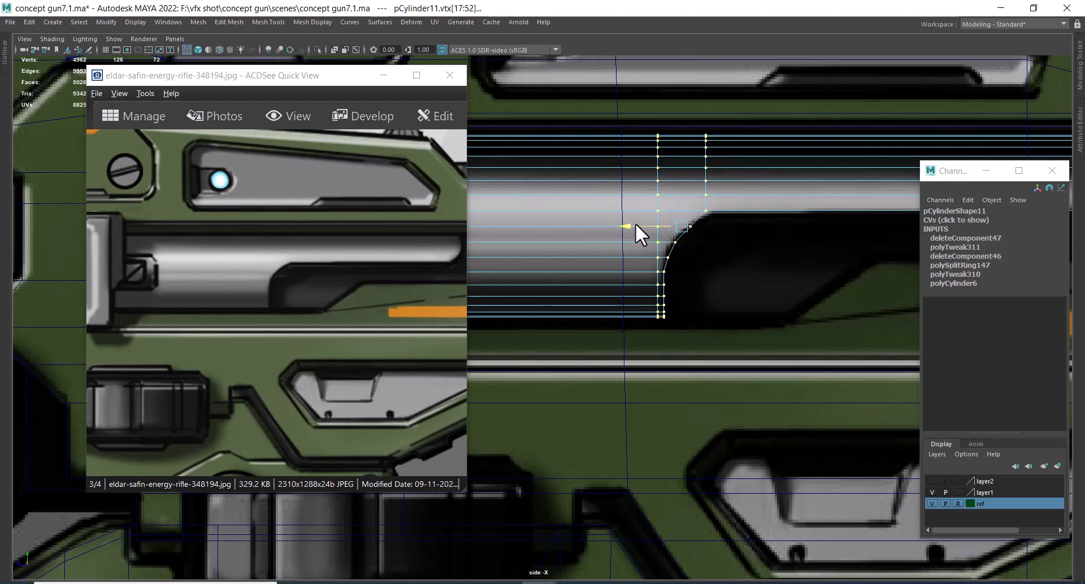
- Refine the cutout curve by nudging its vertices and moving the adjoining vertex loop slightly toward the barrel tip
right_click_drag(635, 222, 757, 245, "alt")
left_click_drag(757, 246, 666, 214)
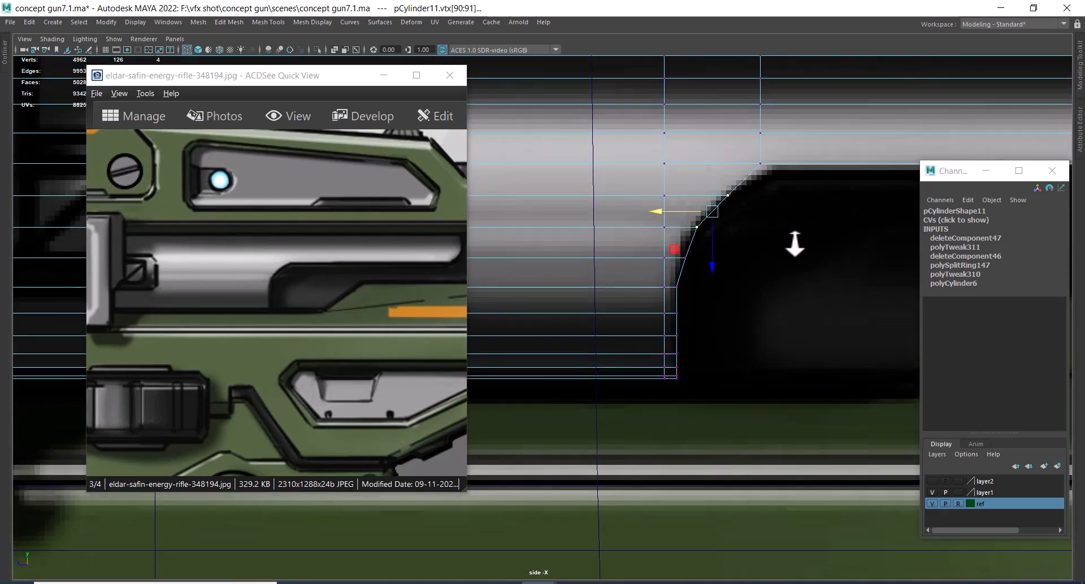
middle_click_drag(777, 117, 739, 226, "alt")
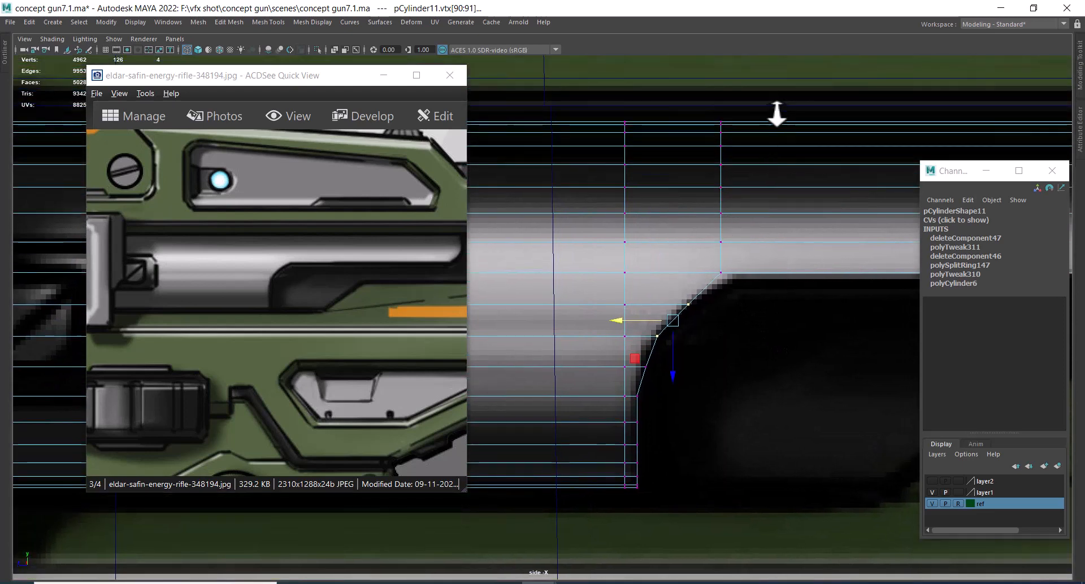
left_click_drag(779, 106, 711, 321)
left_click_drag(672, 198, 681, 198)
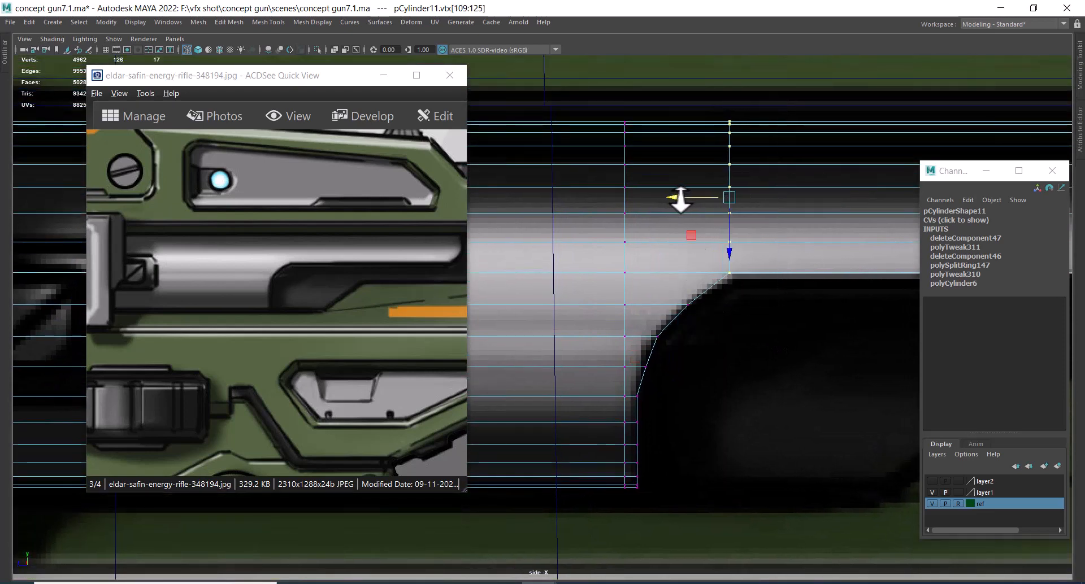
left_click_drag(748, 331, 638, 305)
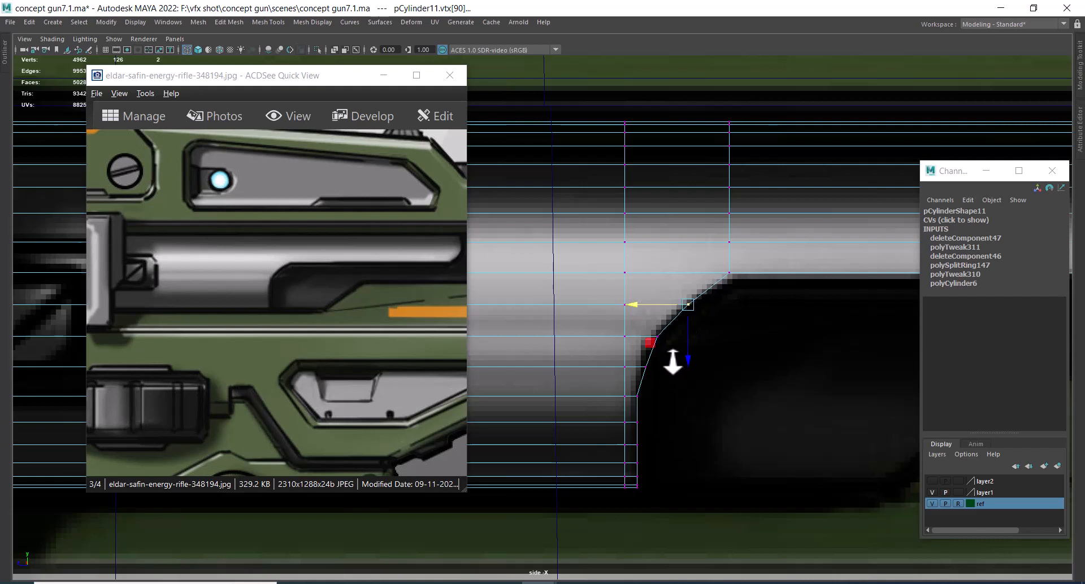
left_click_drag(675, 370, 608, 338)
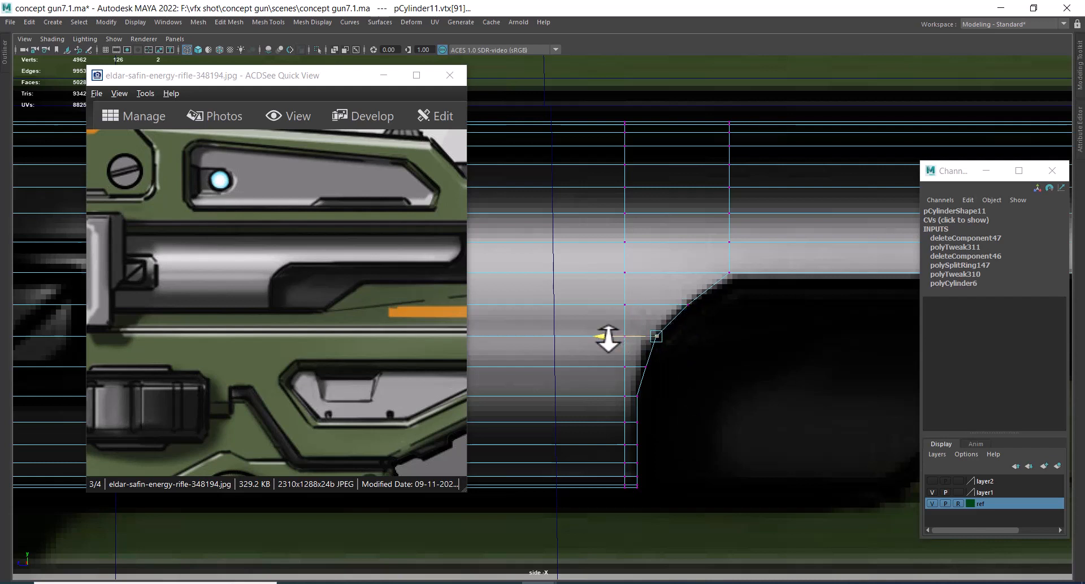
left_click_drag(699, 373, 601, 363)
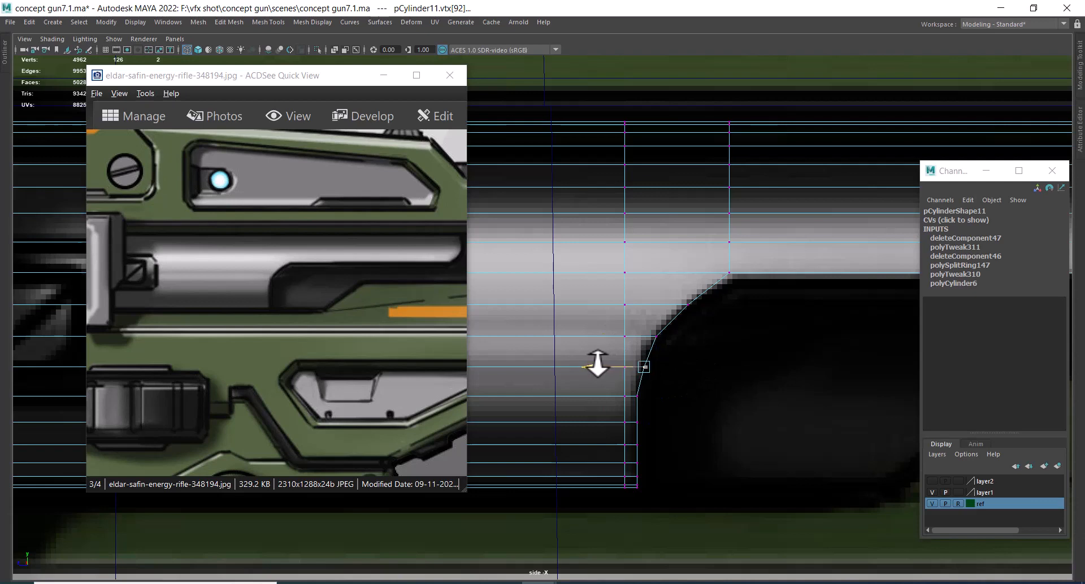
- Pull the lowest vertices at the barrel tip back along the barrel to chamfer its bottom corner as in the reference
scroll(706, 408, "down", 5)
scroll(706, 407, "down", 4)
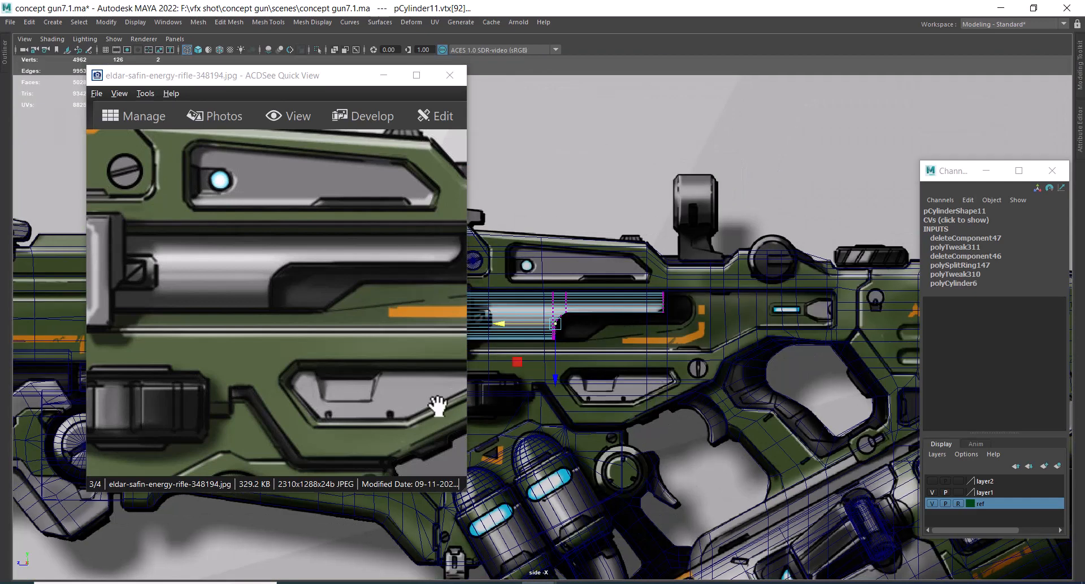
left_click_drag(357, 300, 247, 298)
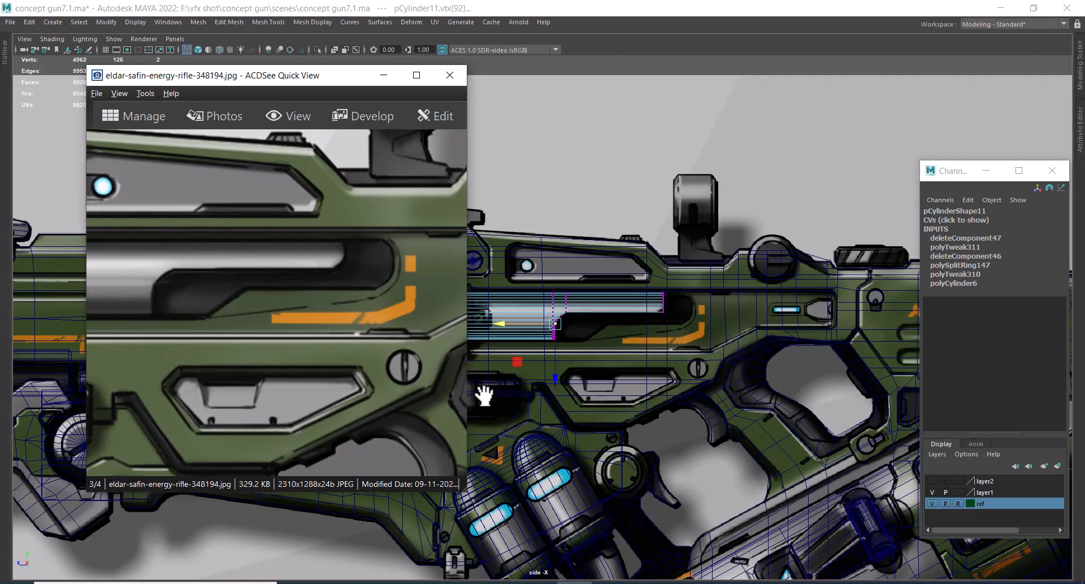
scroll(726, 431, "up", 5)
scroll(841, 389, "up", 5)
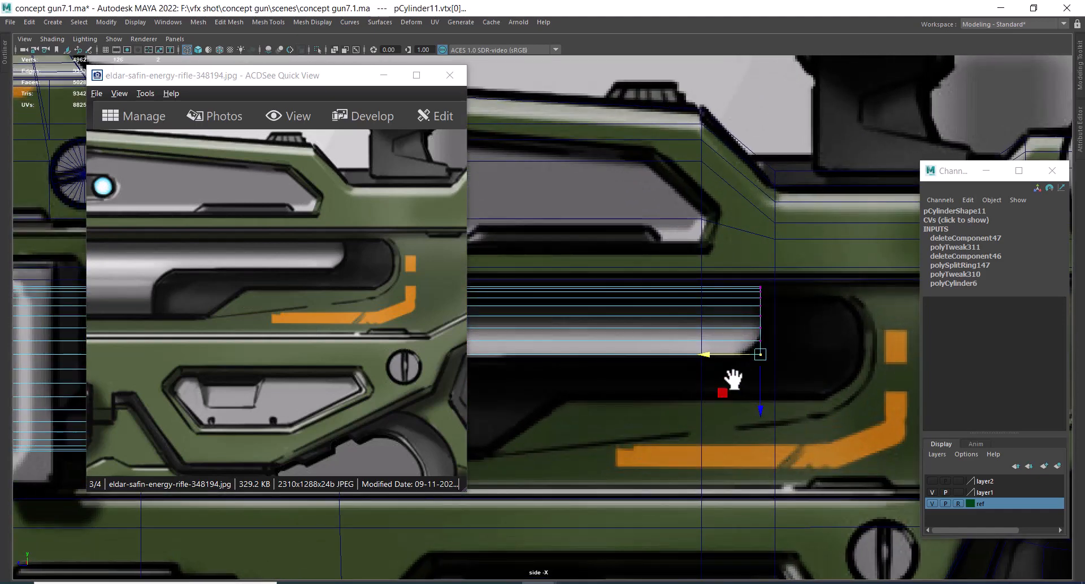
left_click_drag(720, 360, 704, 361)
middle_click_drag(703, 398, 736, 390, "alt")
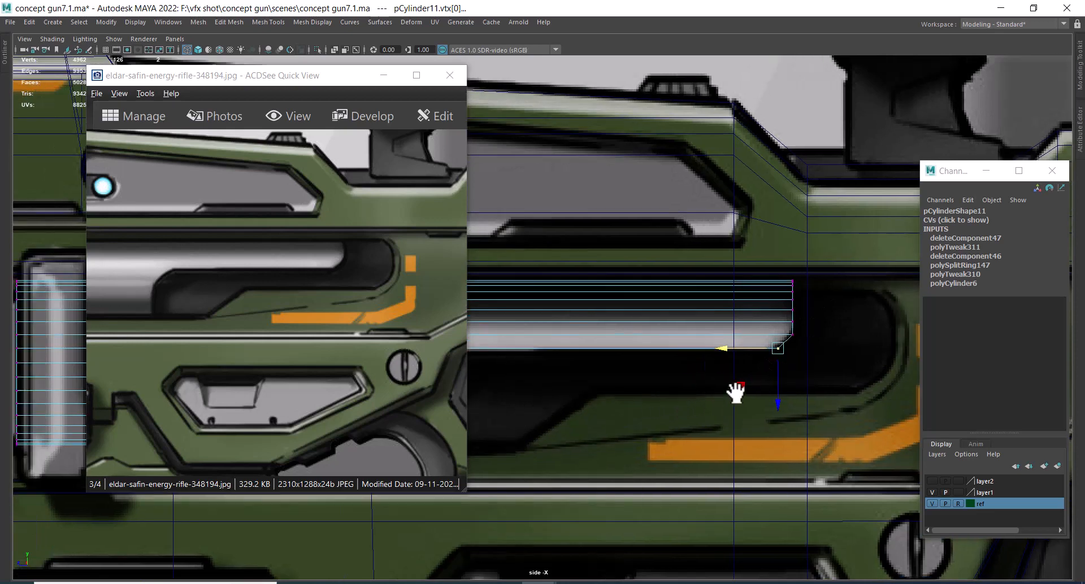
- Move the vertices at the barrel's opposite end to the cutout-facing side of the grey collar and return to object mode
scroll(729, 389, "down", 2)
middle_click_drag(626, 395, 746, 358, "alt")
middle_click_drag(617, 360, 770, 375, "alt")
middle_click_drag(677, 381, 755, 402, "alt")
middle_click_drag(620, 365, 734, 332, "alt")
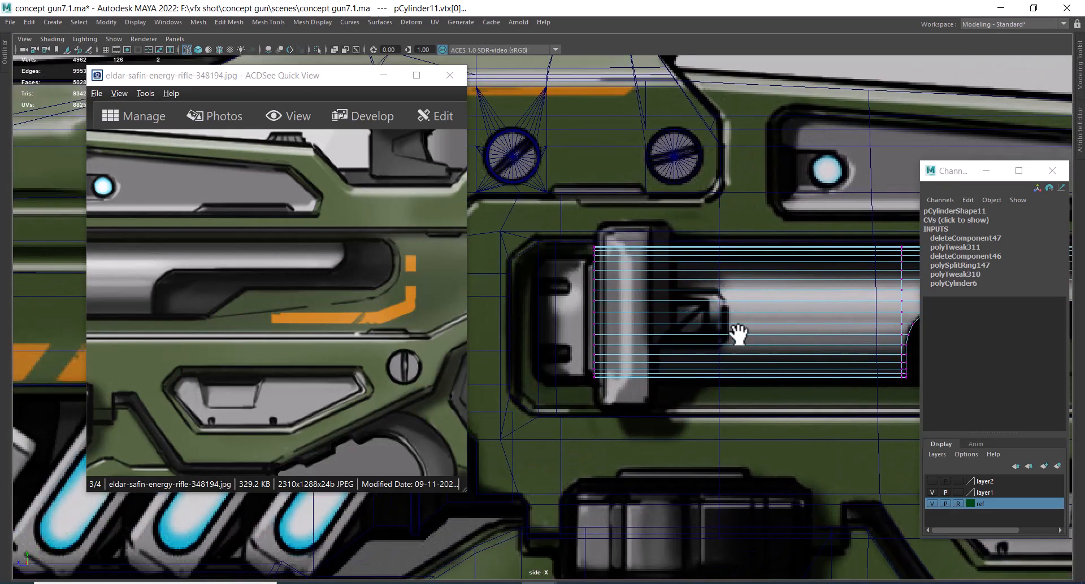
left_click_drag(261, 286, 439, 327)
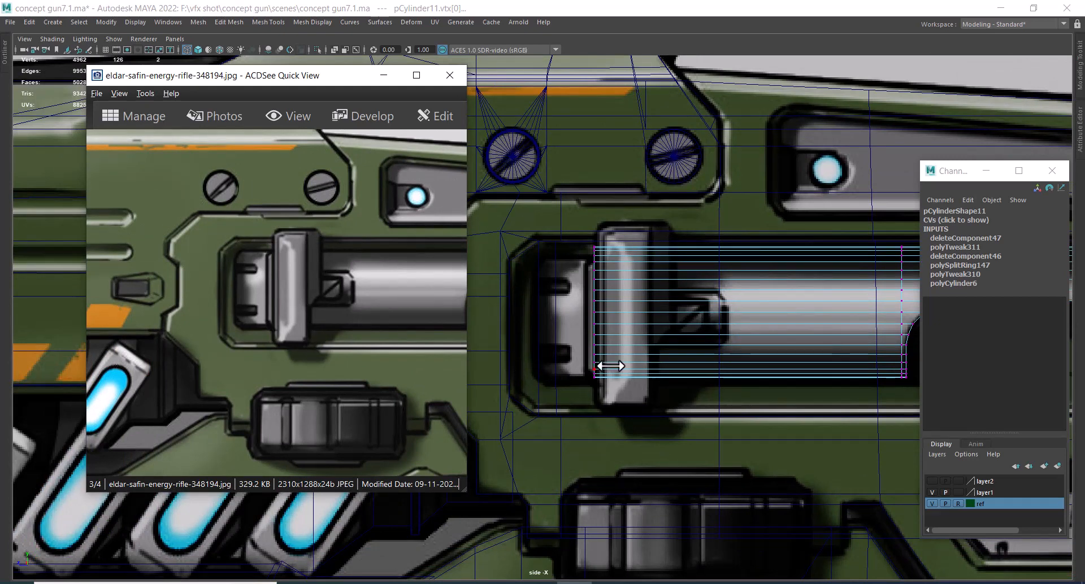
left_click_drag(674, 213, 576, 432)
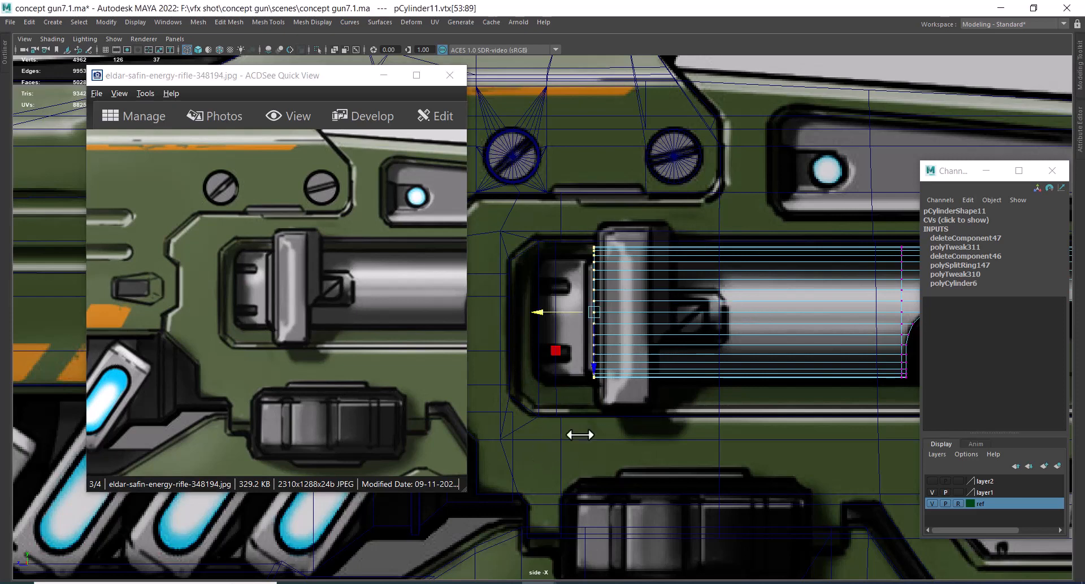
left_click_drag(541, 312, 577, 314)
left_click_drag(618, 317, 591, 321)
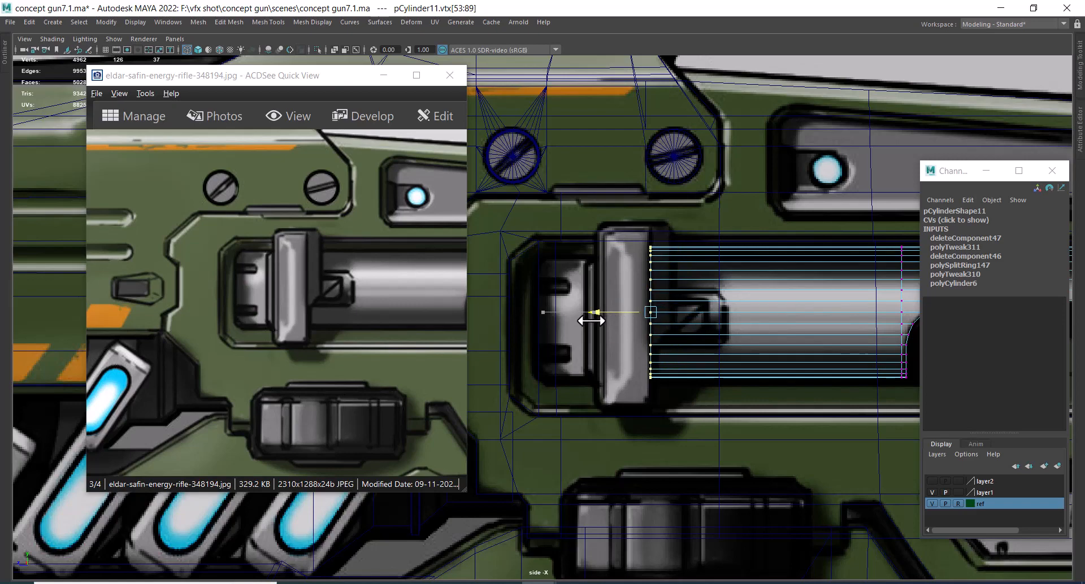
key("F8")
- Duplicate the narrow rectangular piece around the foremost glowing vent and move the copy over the barrel's grey collar, at Translate Y 0.859 and Z -34.5
scroll(606, 368, "down", 5)
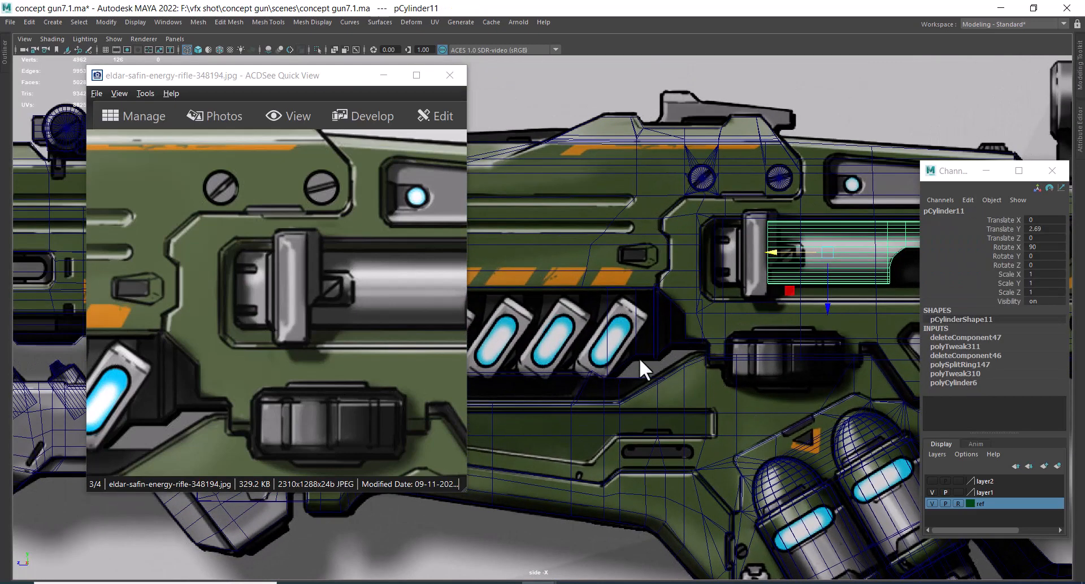
middle_click_drag(638, 357, 779, 392, "alt")
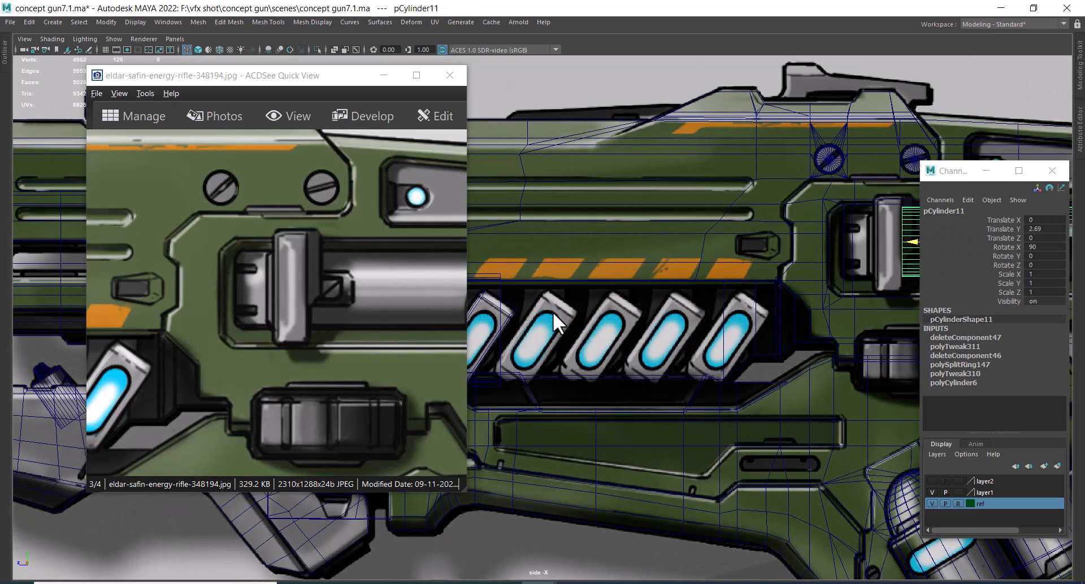
left_click(498, 295)
middle_click_drag(537, 302, 723, 360, "alt")
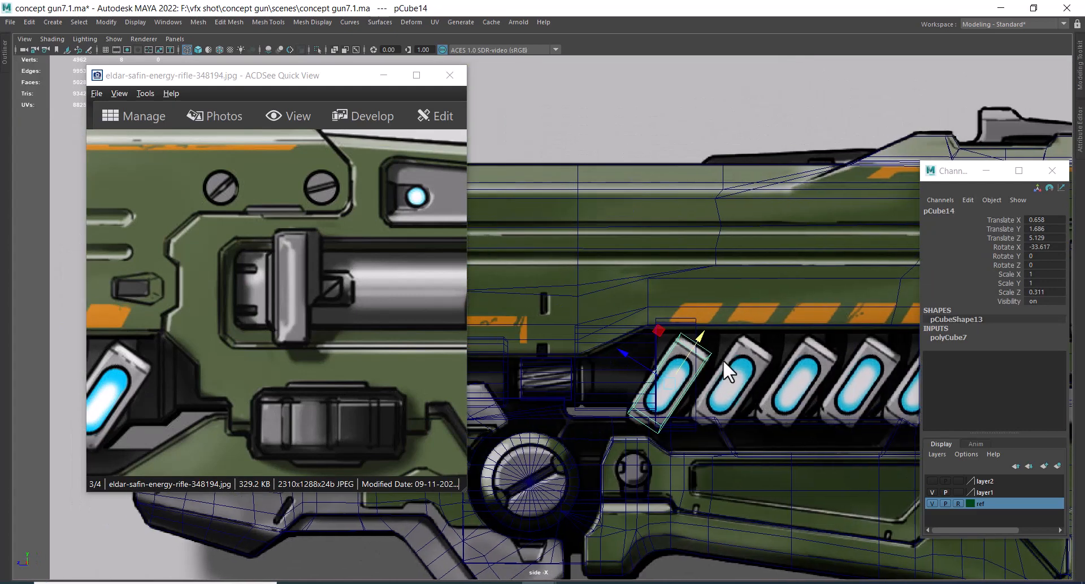
left_click(692, 326)
left_click(694, 332)
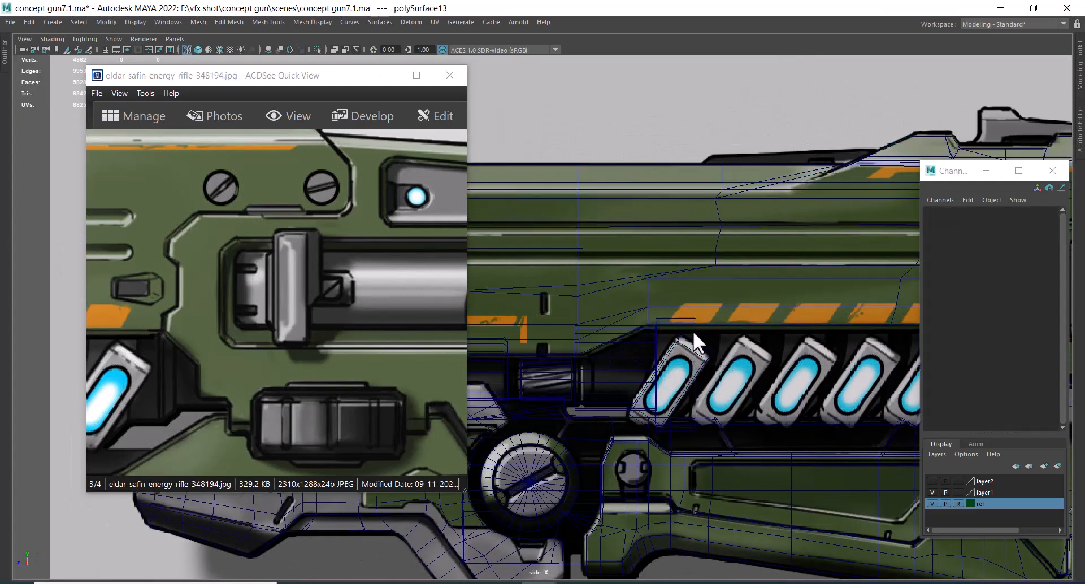
left_click(694, 344)
scroll(700, 367, "down", 3)
middle_click_drag(700, 367, 666, 414, "alt")
key("ctrl+d")
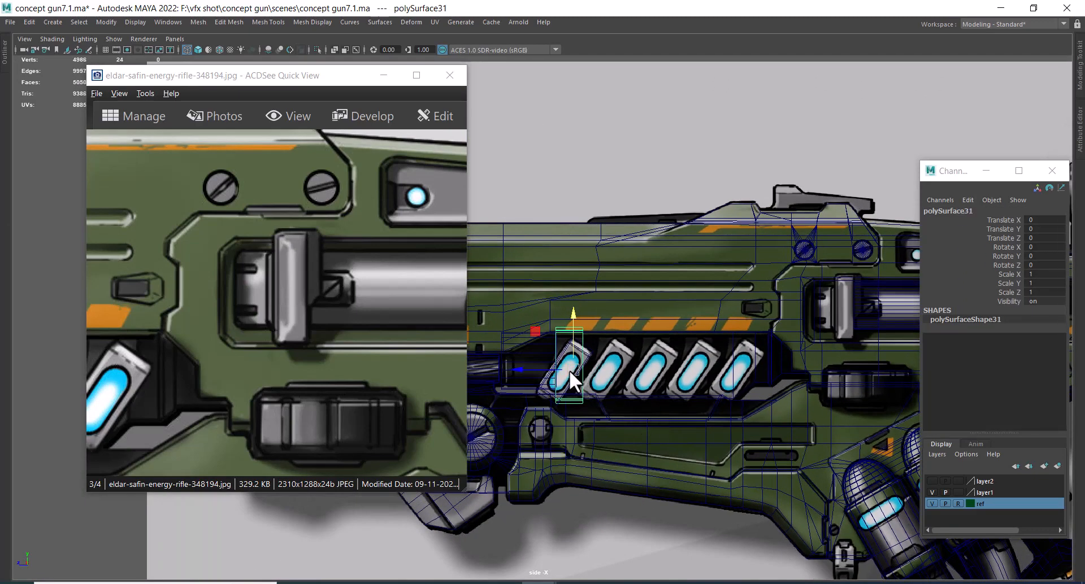
left_click_drag(568, 371, 849, 311)
key("f")
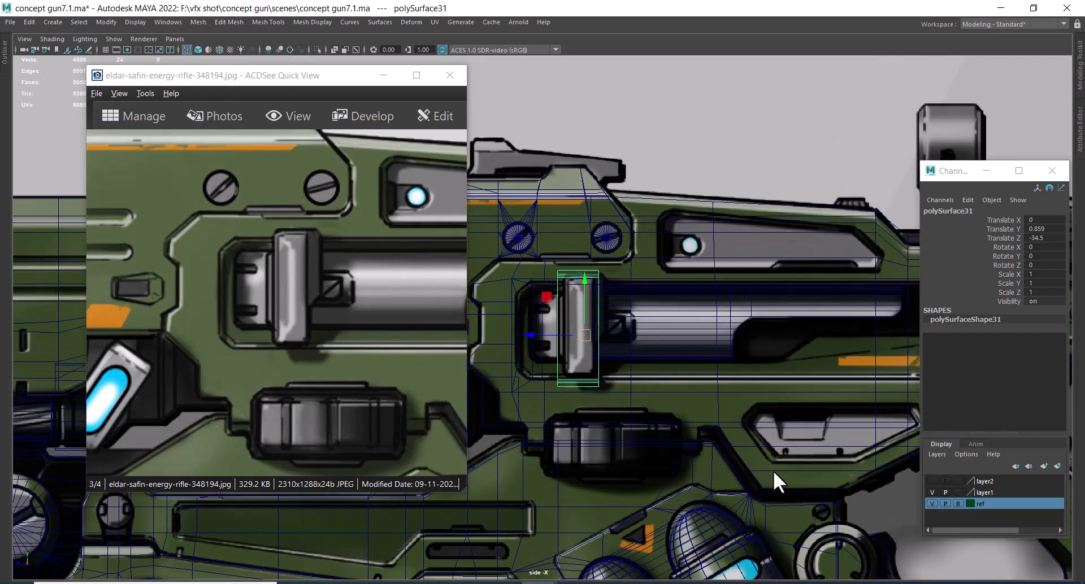
- Scale the duplicated piece to 0.667 along Z and 0.911 along Y to fit the grey collar
right_click_drag(559, 243, 727, 464, "alt")
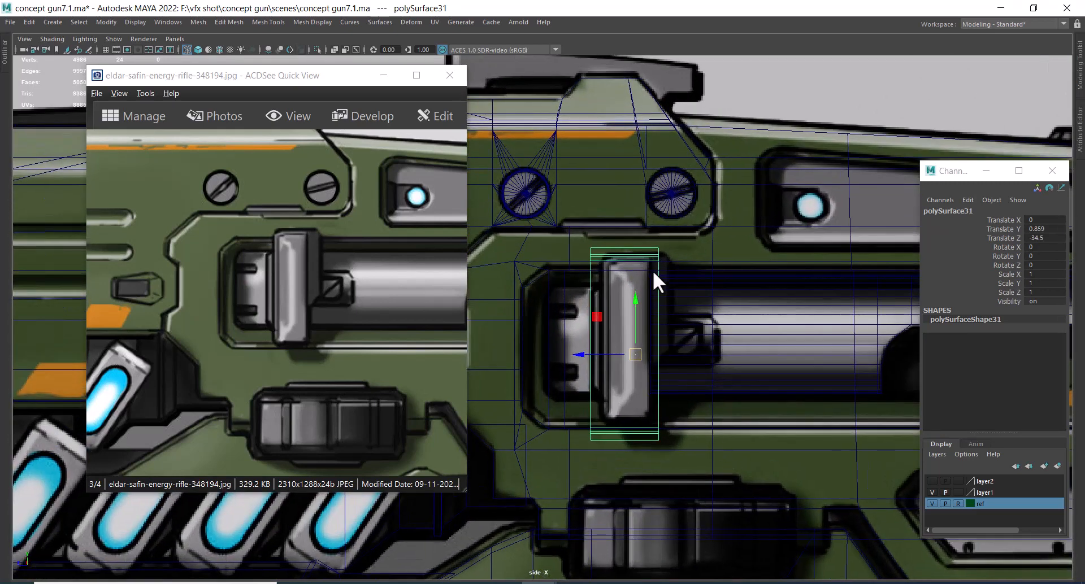
left_click_drag(588, 354, 608, 351)
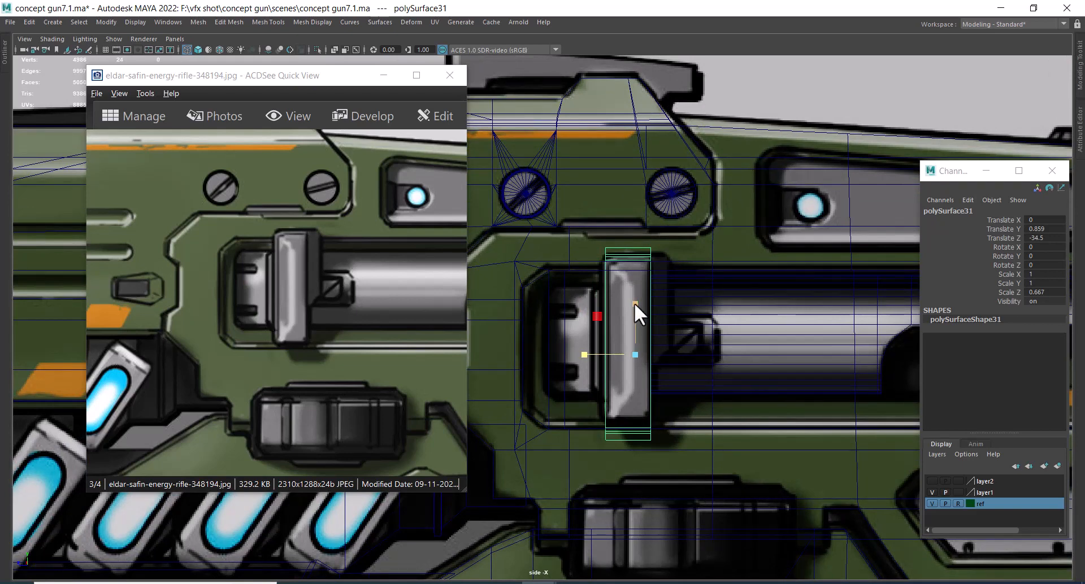
left_click_drag(633, 302, 634, 307)
right_click_drag(653, 324, 690, 354, "alt")
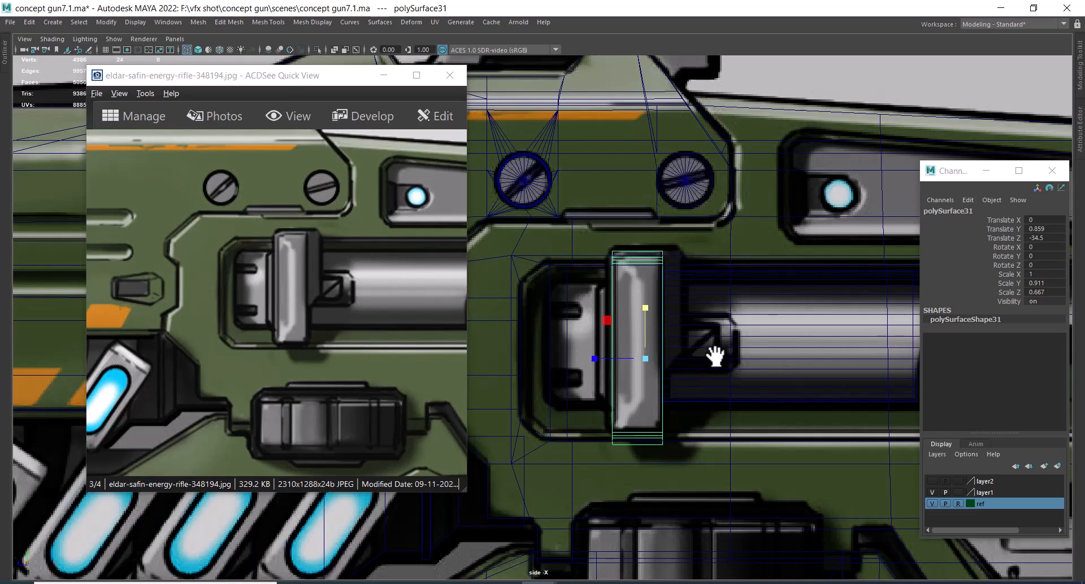
- Move the duplicated collar piece outward from the rifle body to Translate X 0.538 in the shaded perspective view
right_click_drag(791, 395, 743, 392, "alt")
key("space")
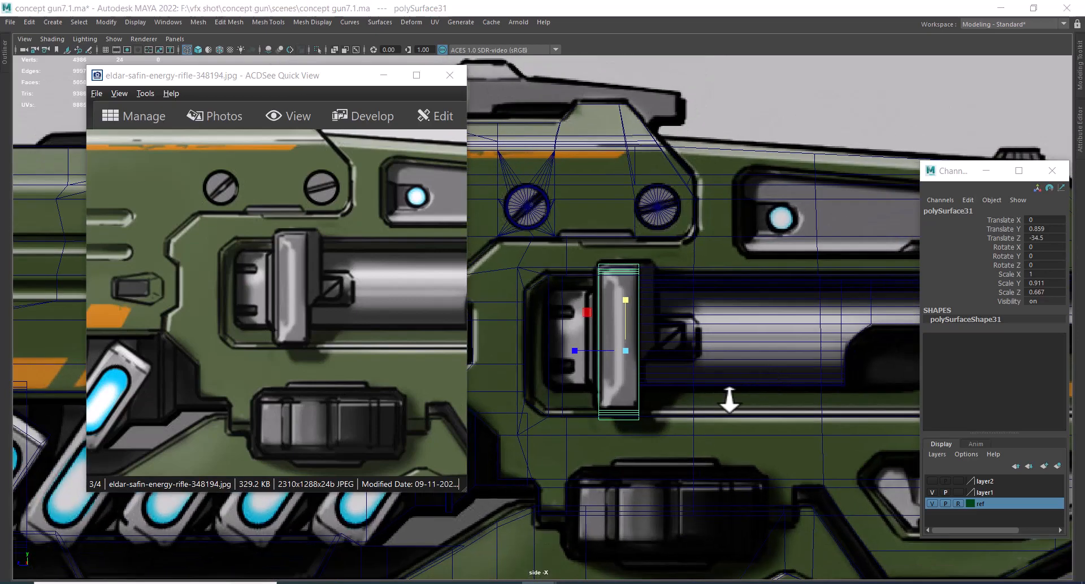
left_click_drag(728, 399, 720, 356)
right_click_drag(720, 354, 571, 300, "alt")
middle_click_drag(686, 356, 678, 405, "alt")
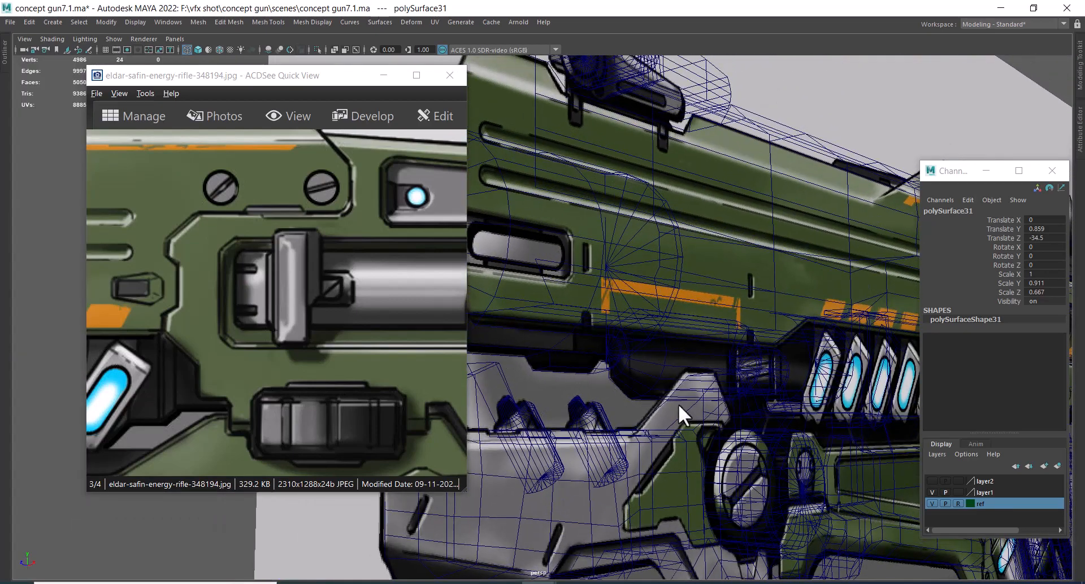
key("5")
right_click_drag(762, 320, 700, 323, "alt")
left_click_drag(700, 324, 463, 304, "alt")
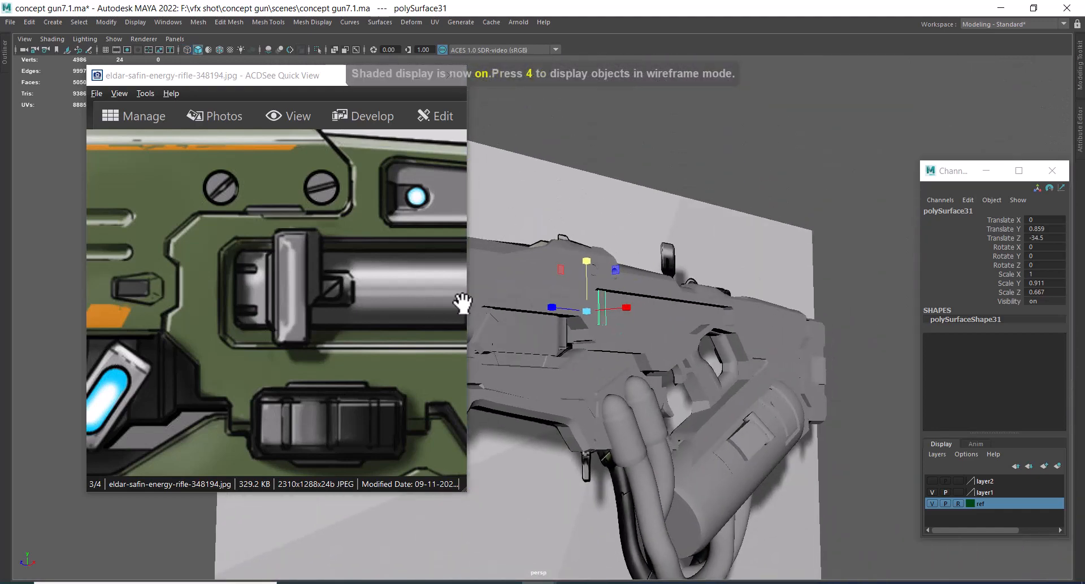
mouse_move(463, 304)
right_mouse_down("alt")
mouse_move(663, 383)
mouse_move(565, 392)
right_mouse_up("alt")
left_click_drag(564, 392, 653, 315, "alt")
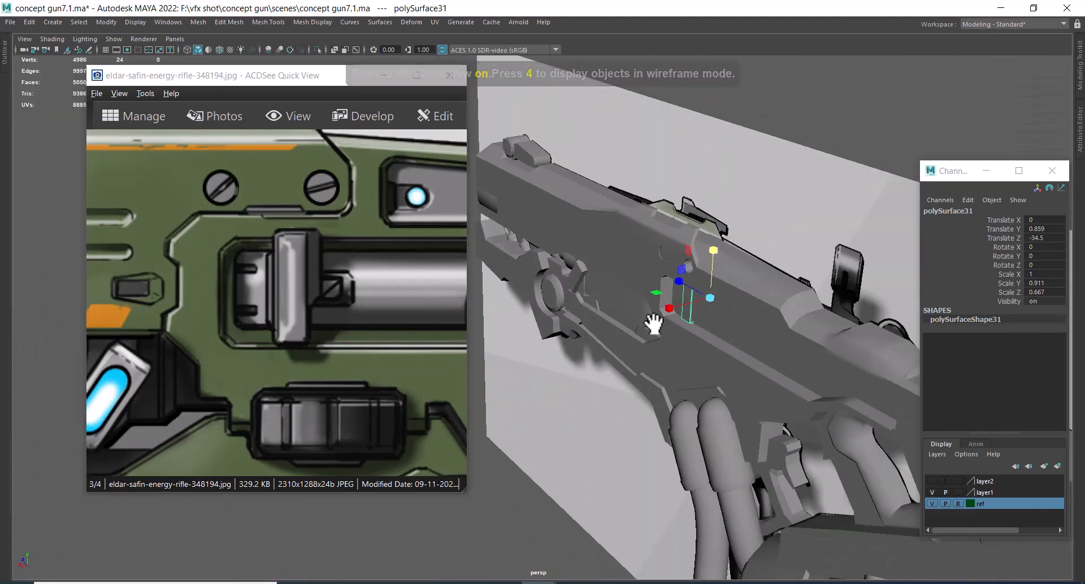
right_click_drag(653, 314, 694, 370, "alt")
key("w")
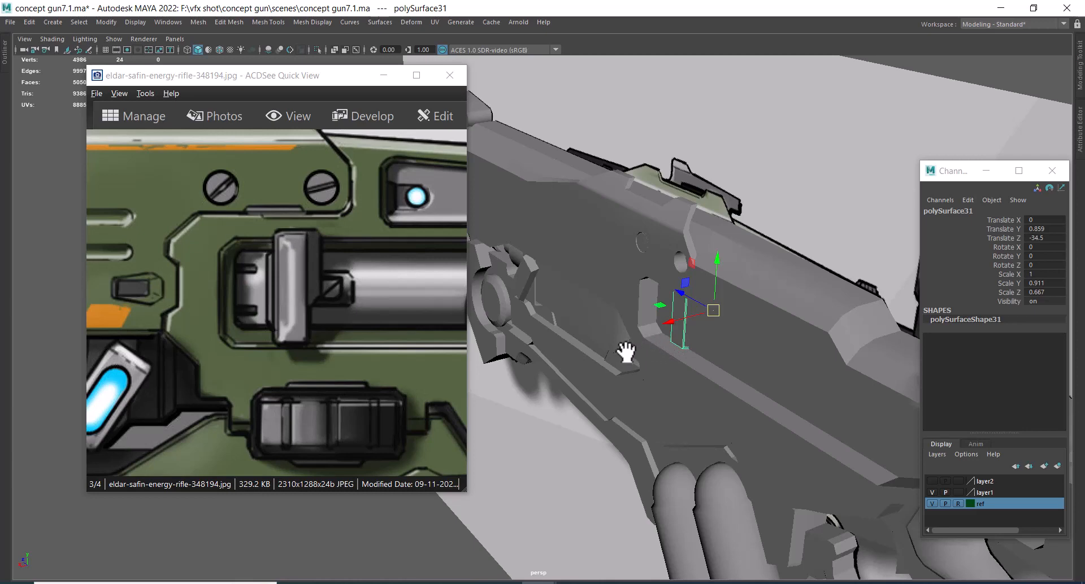
left_click_drag(671, 323, 641, 331)
- Select the barrel cylinder and move it outward from the rifle body to Translate X 0.798
right_click_drag(685, 338, 673, 340, "alt")
left_click_drag(673, 340, 640, 315, "alt")
left_click(597, 337)
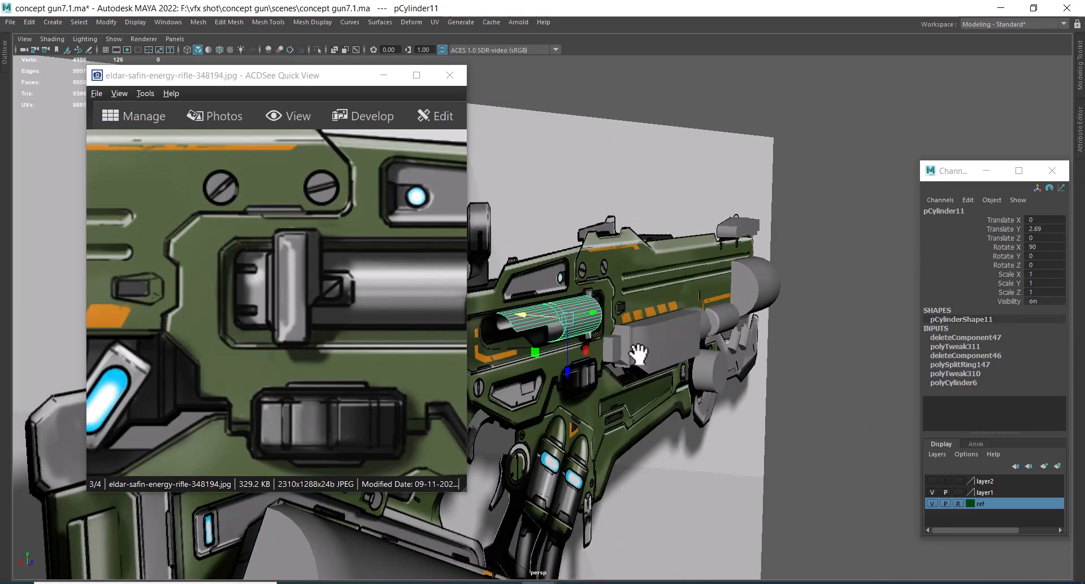
left_click_drag(636, 353, 722, 383, "alt")
key("space")
left_click(699, 329)
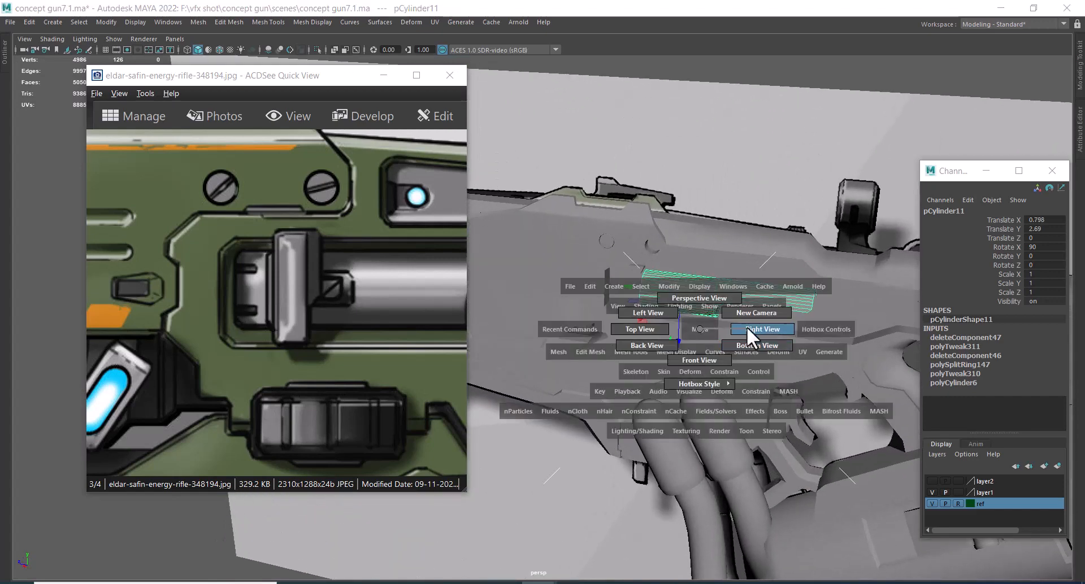
- Over the reference in the wireframe side view, scale the barrel uniformly to 0.901 and shift it to Translate Z -0.081
left_click_drag(746, 327, 749, 328)
left_click_drag(392, 300, 243, 291)
right_click_drag(784, 288, 802, 361, "alt")
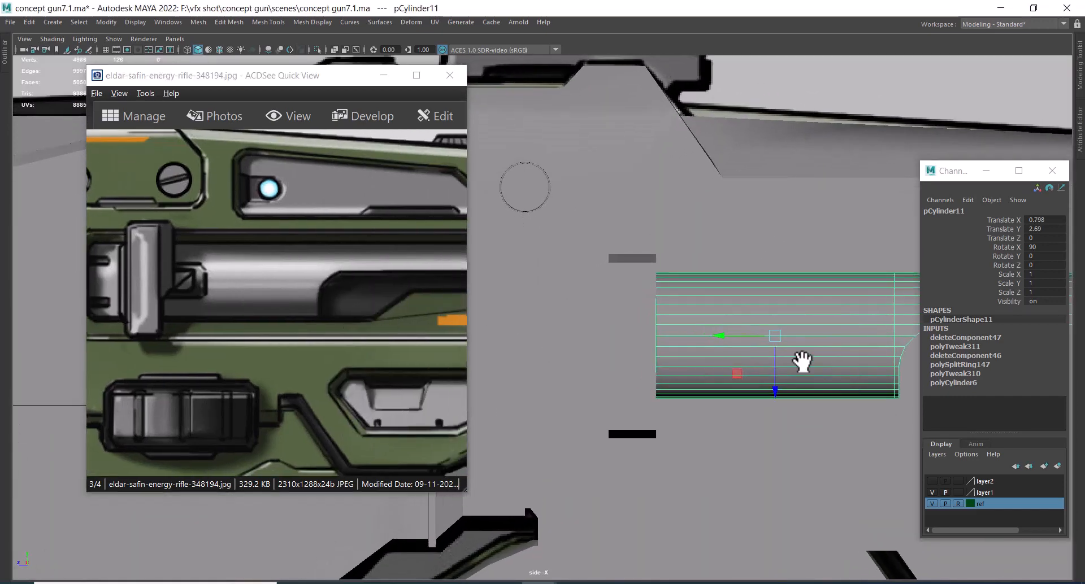
key("4")
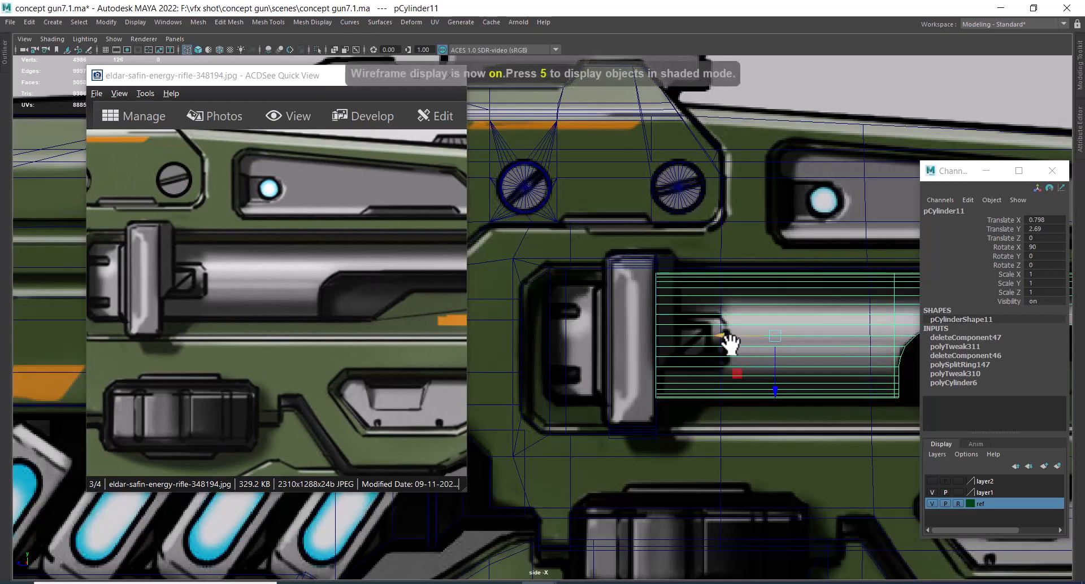
right_click_drag(764, 355, 747, 342, "alt")
middle_click_drag(768, 346, 730, 352, "alt")
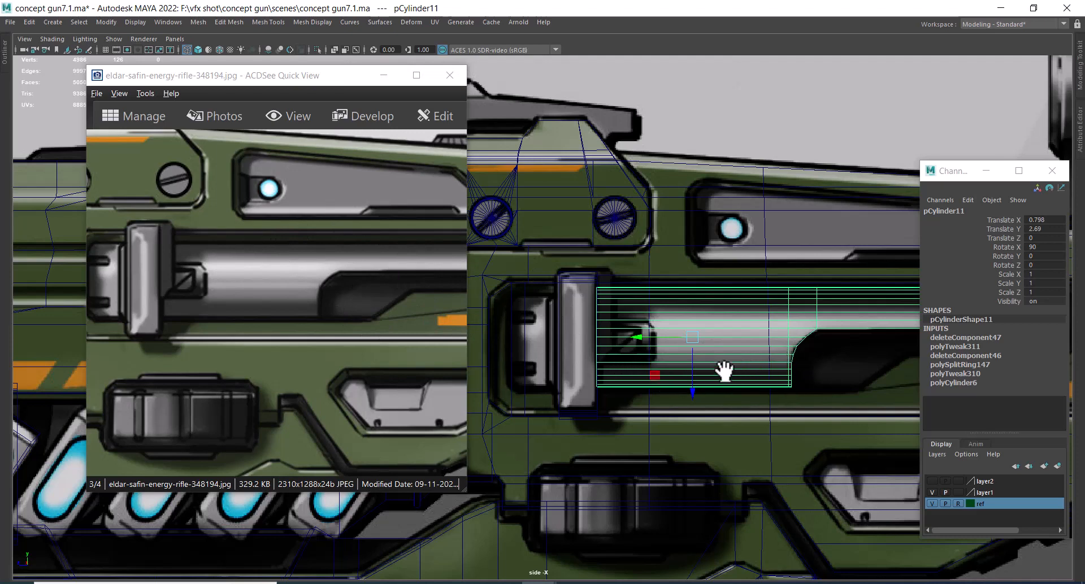
key("r")
left_click_drag(694, 339, 716, 356)
key("w")
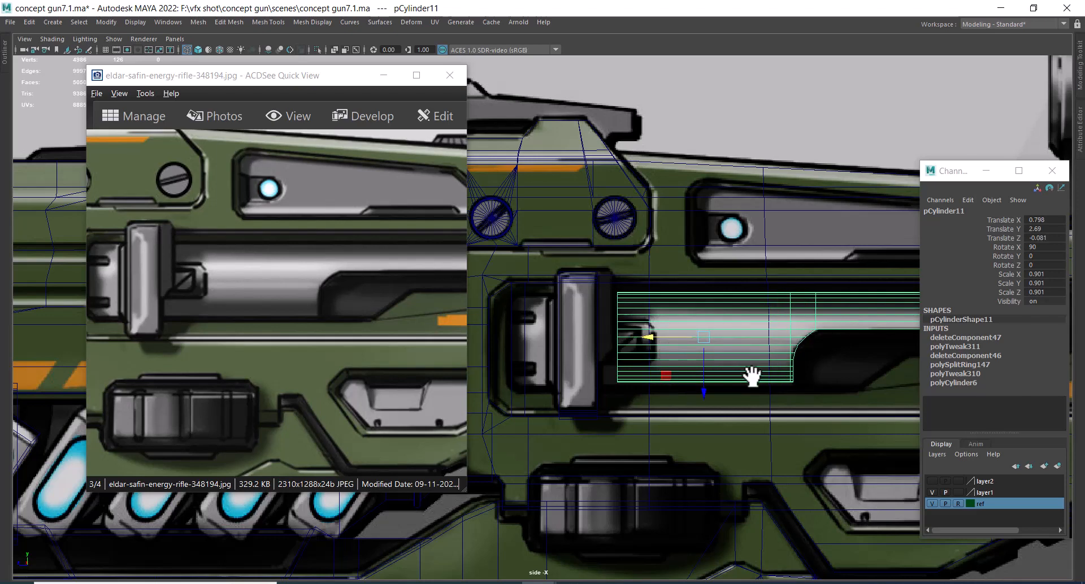
- Reduce the barrel's uniform scale to 0.872 and set its height to Translate Y 2.666 to match the reference
middle_click_drag(751, 376, 603, 360, "alt")
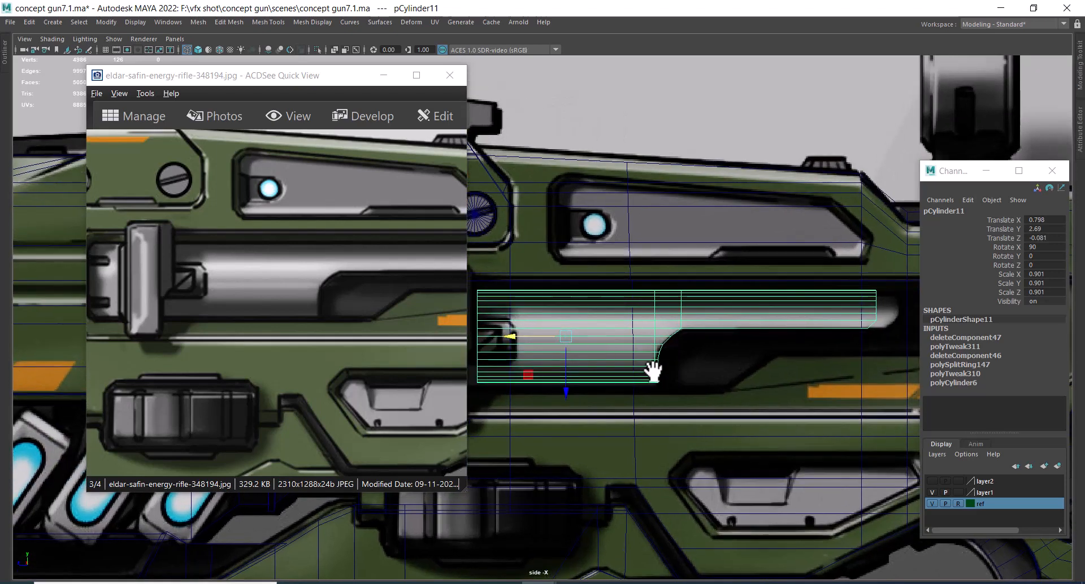
key("r")
left_click_drag(578, 344, 565, 350)
key("w")
left_click_drag(570, 396, 571, 400)
scroll(687, 333, "down", 3)
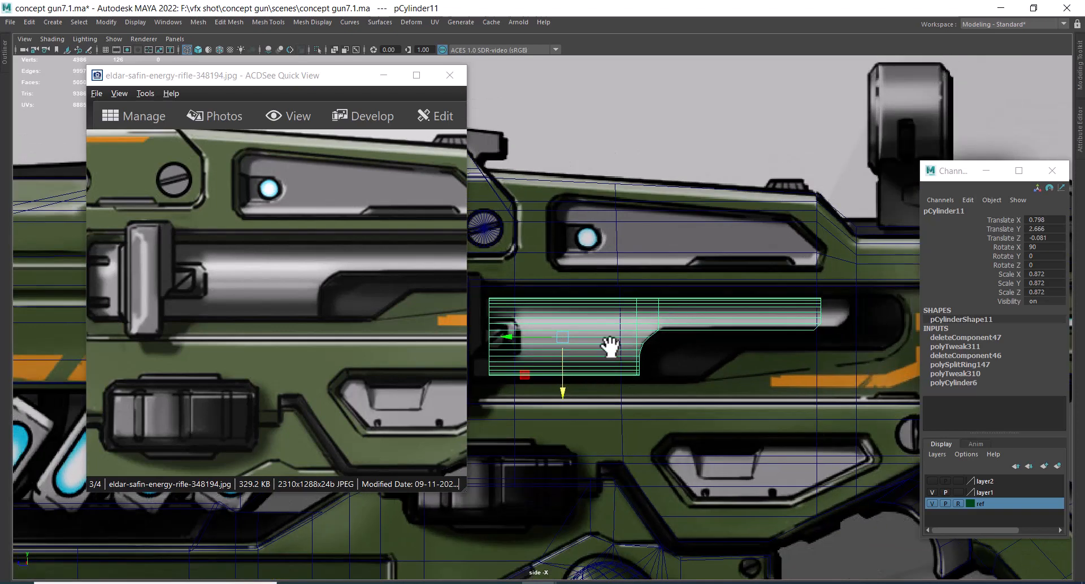
- Move the vertices at the barrel's collar-side end along the barrel to meet the grey collar in the reference
scroll(633, 335, "up", 2)
right_click_drag(656, 322, 614, 333)
middle_click_drag(617, 337, 683, 350, "alt")
right_click_drag(676, 287, 613, 307)
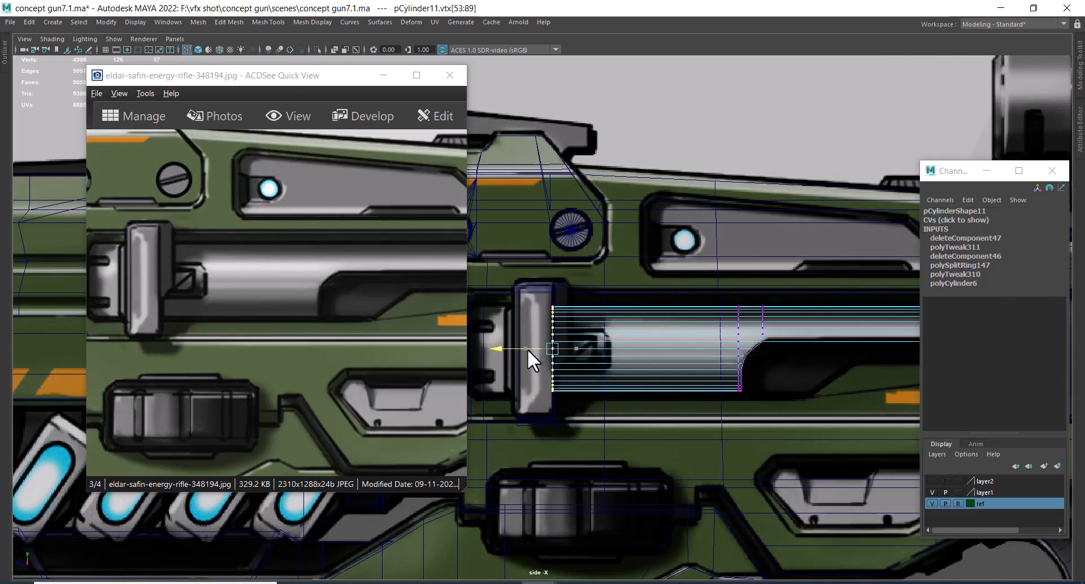
- Extend the vertices at the barrel tip to the end of the reference barrel, and return to object mode in shaded display
middle_click_drag(669, 349, 444, 373, "alt")
scroll(607, 405, "up", 2)
left_click_drag(787, 312, 720, 355)
middle_click_drag(666, 383, 741, 336, "alt")
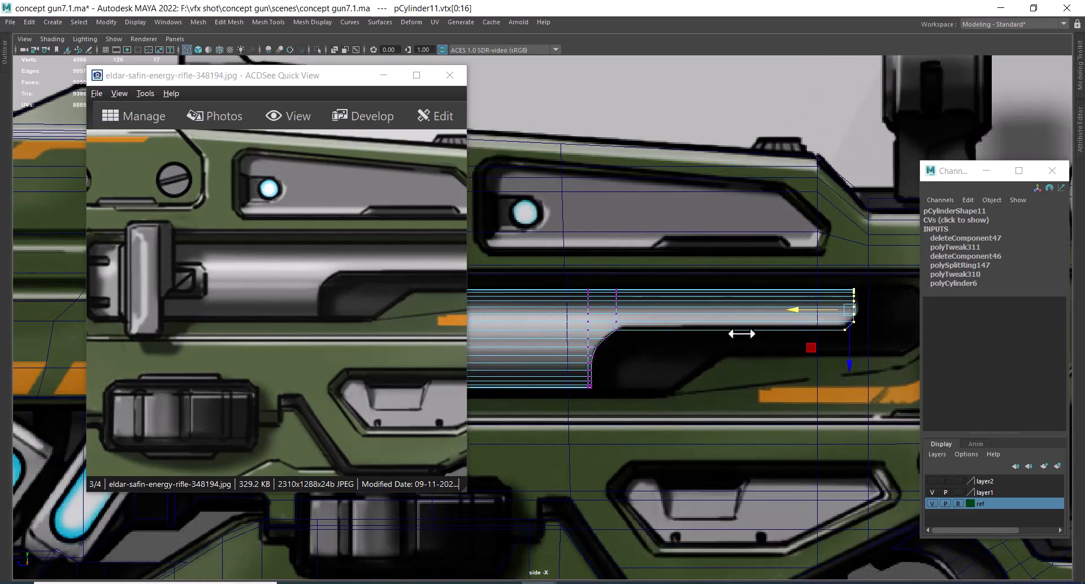
scroll(707, 337, "up", 5)
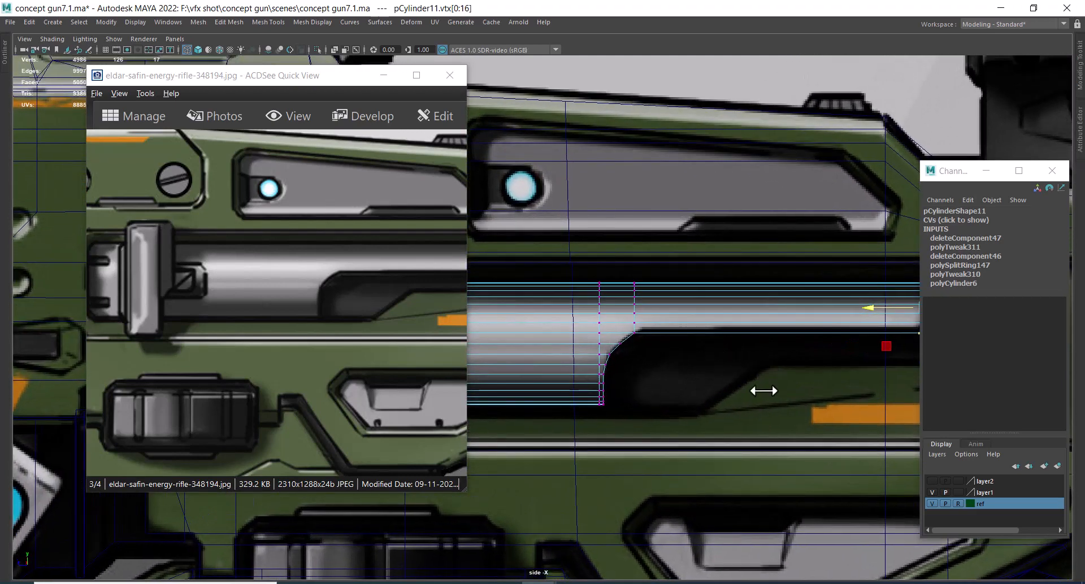
middle_click_drag(628, 375, 721, 356, "alt")
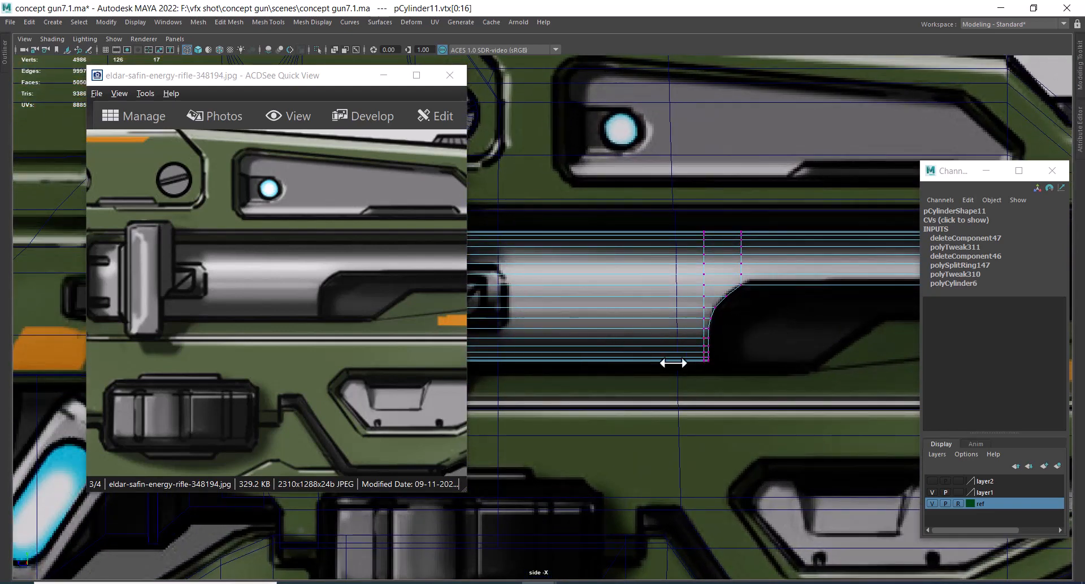
scroll(718, 317, "down", 3)
left_click_drag(339, 319, 255, 314)
right_click_drag(630, 307, 742, 256)
key("5")
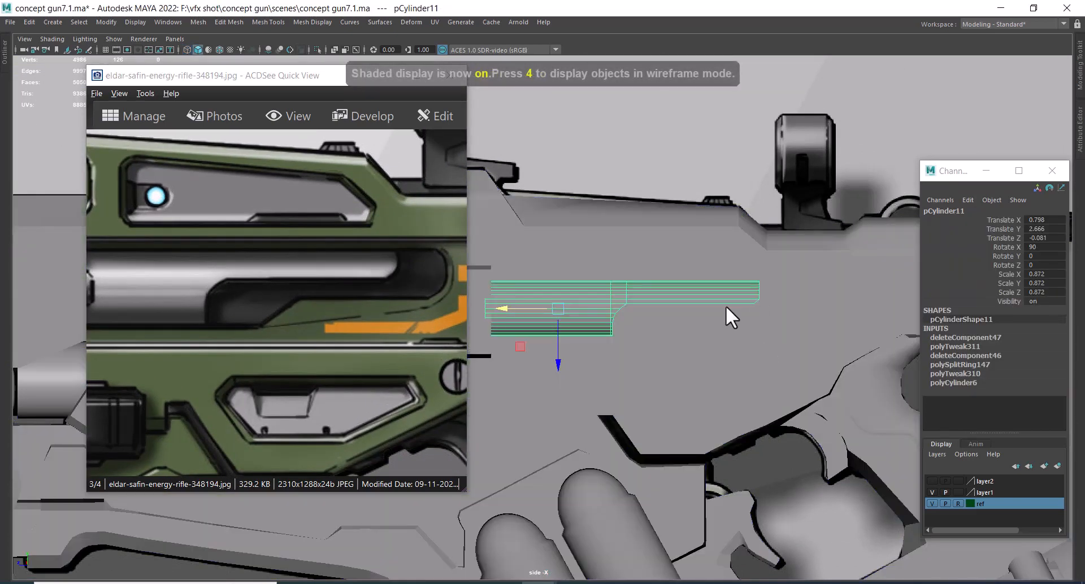
- Compare the barrel recess, collar and surrounding body panels in the reference artwork with the model's side view
left_click(759, 342)
left_click_drag(796, 246, 628, 415)
middle_click_drag(727, 336, 686, 384, "alt")
scroll(796, 345, "down", 2)
left_click_drag(307, 357, 106, 397)
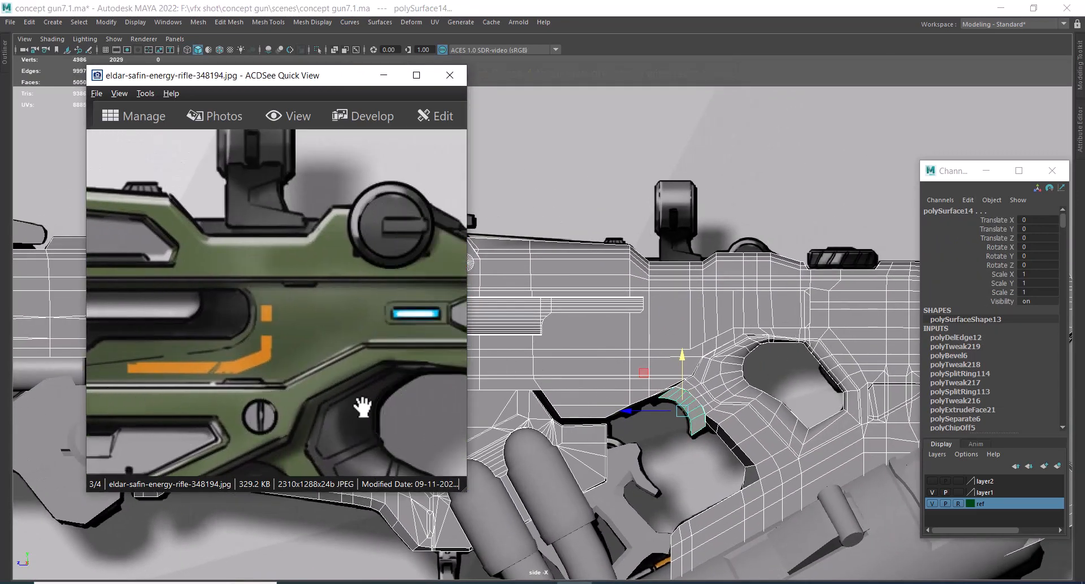
middle_click_drag(650, 333, 782, 324, "alt")
left_click_drag(411, 377, 261, 327)
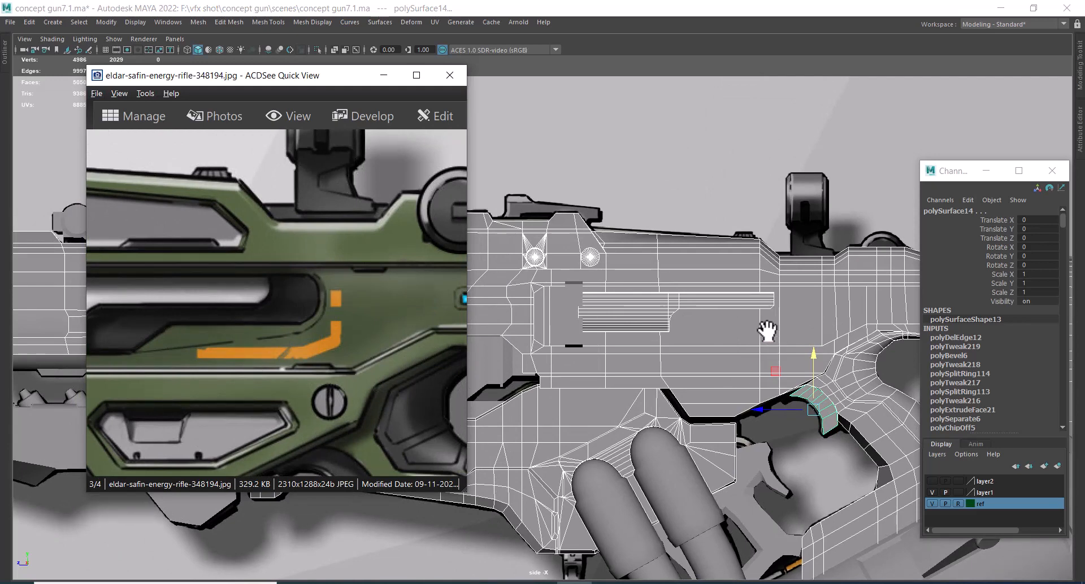
right_click_drag(767, 331, 694, 377, "alt")
left_click_drag(305, 328, 431, 309)
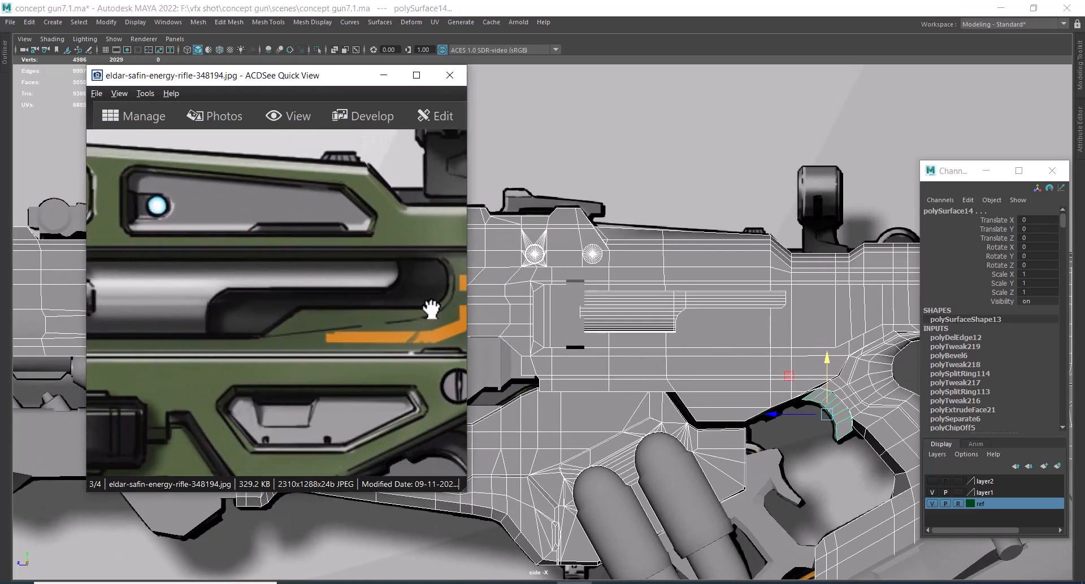
left_click_drag(291, 309, 436, 341)
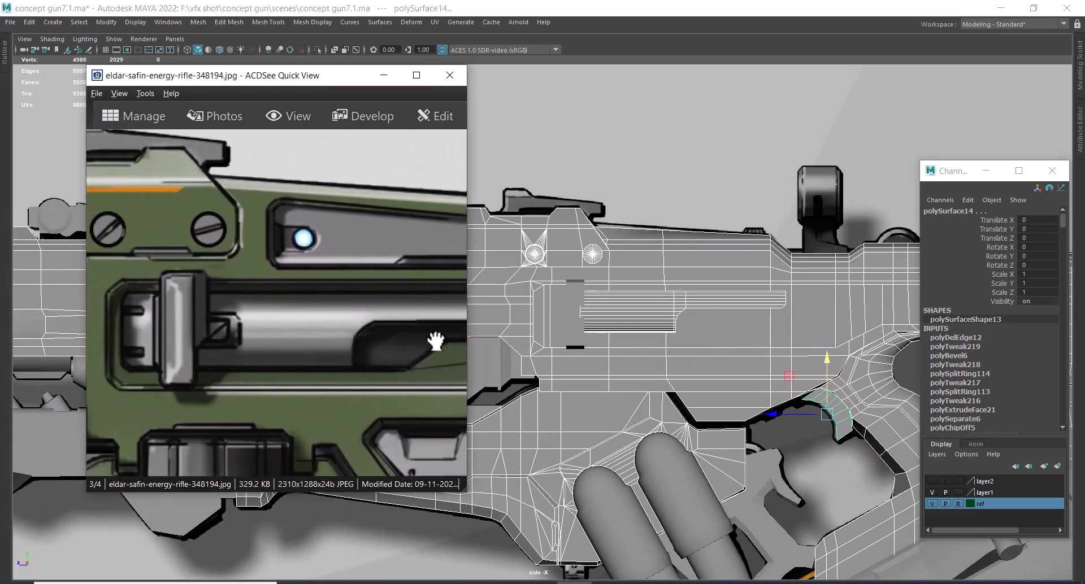
- Select the duplicated collar piece in front of the barrel and isolate it by hiding all unselected objects in perspective view
right_click_drag(625, 386, 682, 378, "alt")
left_click(577, 327)
scroll(603, 336, "up", 3)
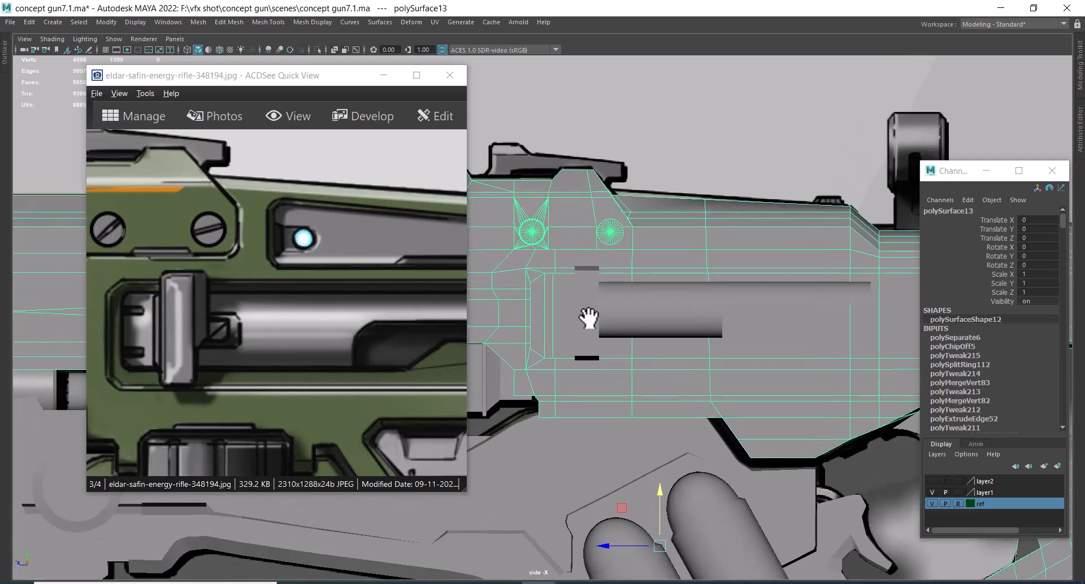
left_click(587, 321)
key("space")
left_click(644, 345)
left_click_drag(644, 346, 732, 347, "alt")
middle_click_drag(689, 305, 671, 348, "alt")
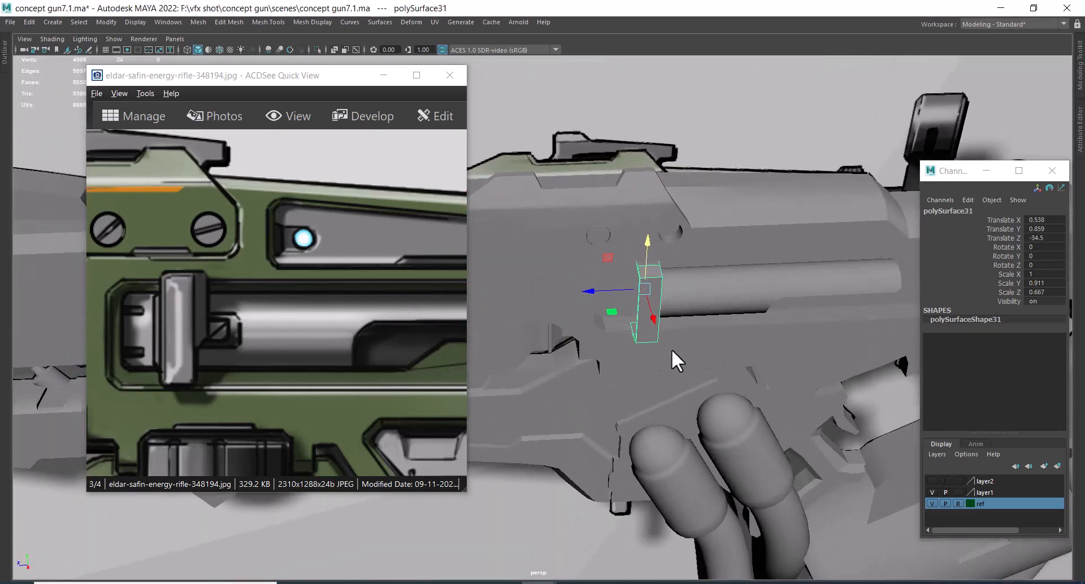
right_click_drag(672, 348, 697, 349, "alt")
left_click_drag(697, 349, 757, 329, "alt")
scroll(717, 334, "up", 2)
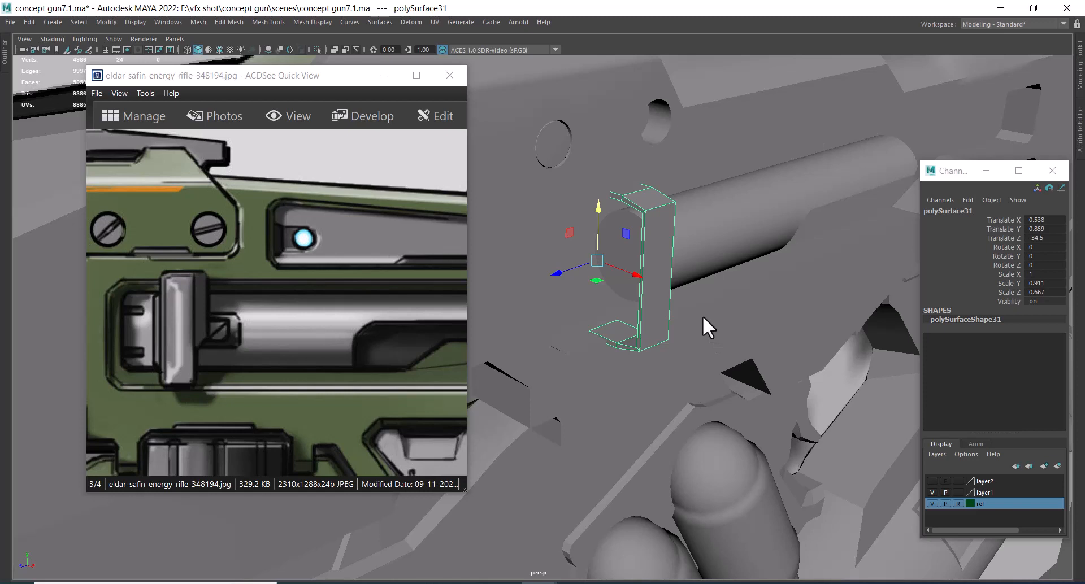
left_click_drag(695, 308, 604, 361, "alt")
left_click_drag(762, 292, 644, 226, "alt")
key("alt+h")
- Shift the collar piece's long inner face slightly inward and delete it
right_click_drag(641, 226, 639, 252)
left_click(633, 254)
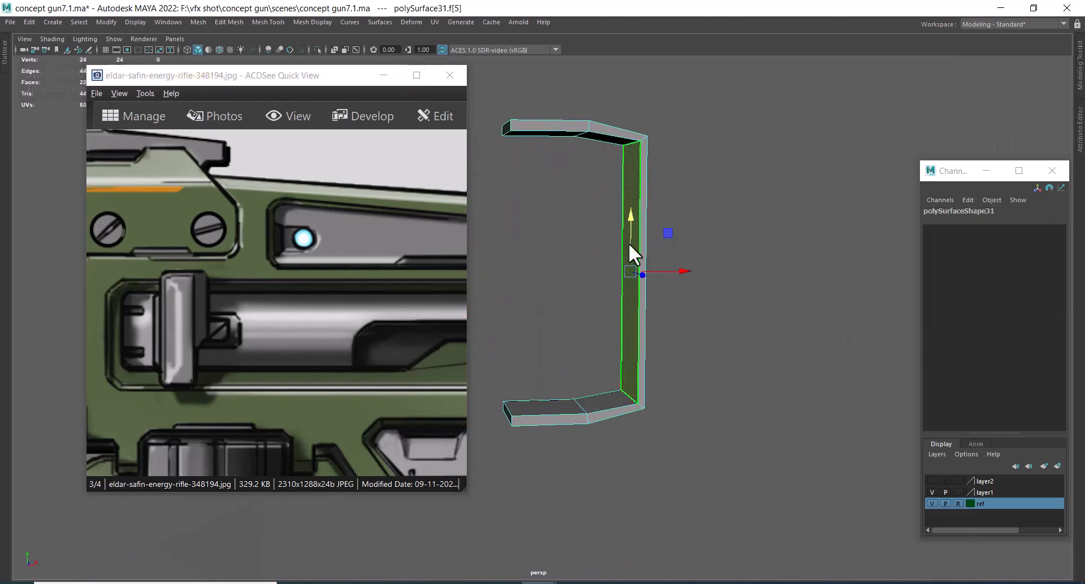
left_click_drag(683, 267, 679, 269)
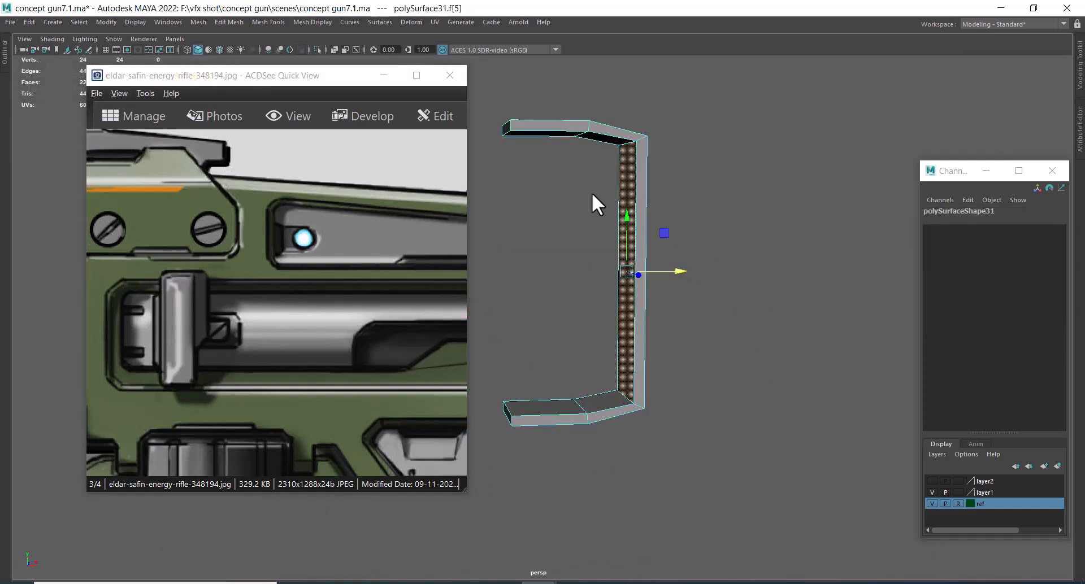
left_click(550, 131)
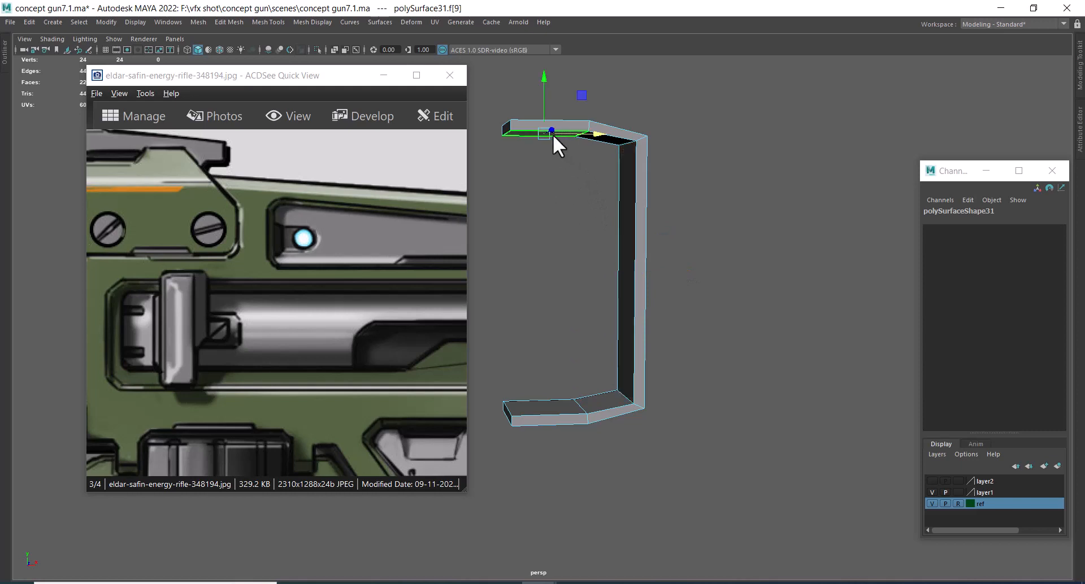
left_click(629, 182)
key("Delete")
- Delete the remaining inner faces on the collar piece's upper and lower arms
left_click(613, 143)
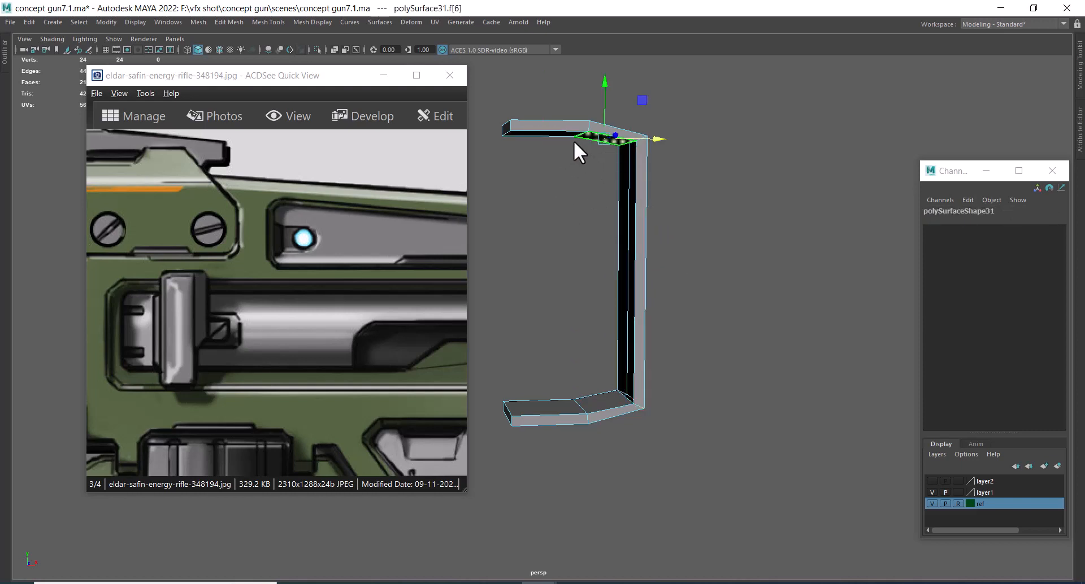
left_click(558, 136, "shift")
left_click_drag(642, 372, 649, 390, "alt")
left_click(572, 291, "shift")
left_click(544, 287, "shift")
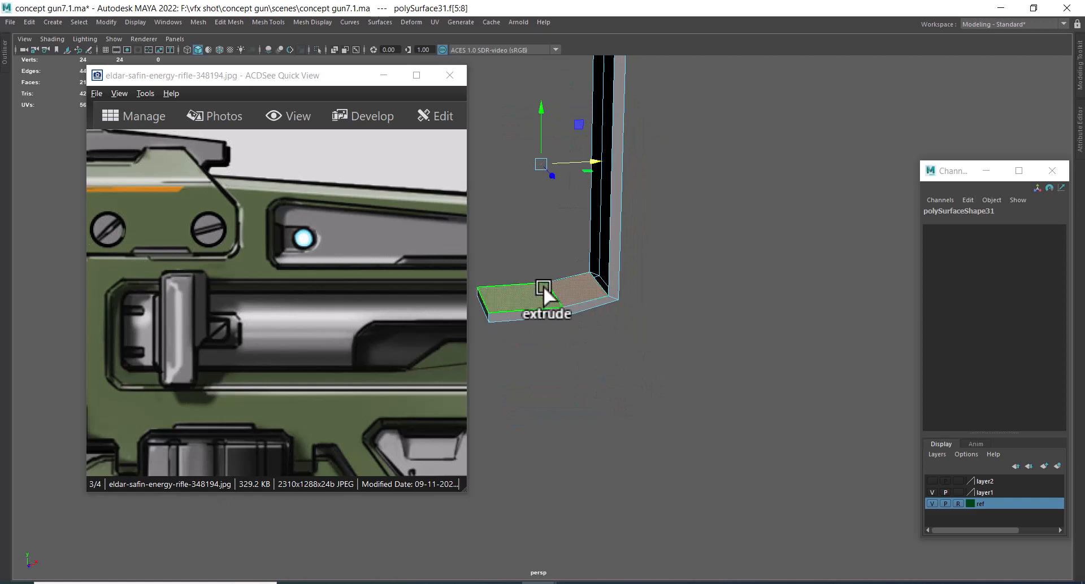
- Bridge the open edges of the upper and lower arms to turn the collar piece into a block, and return to object mode
right_click_drag(550, 264, 557, 435, "shift")
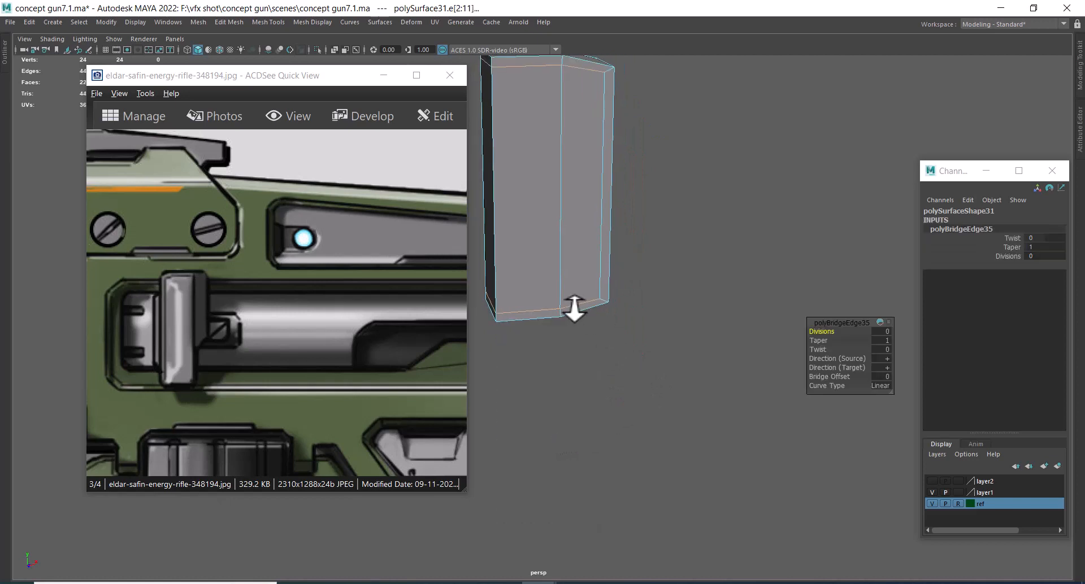
middle_click_drag(574, 307, 529, 366, "alt")
left_click_drag(530, 366, 540, 364, "alt")
key("4")
left_click_drag(635, 346, 675, 343, "alt")
middle_click_drag(572, 338, 723, 377, "alt")
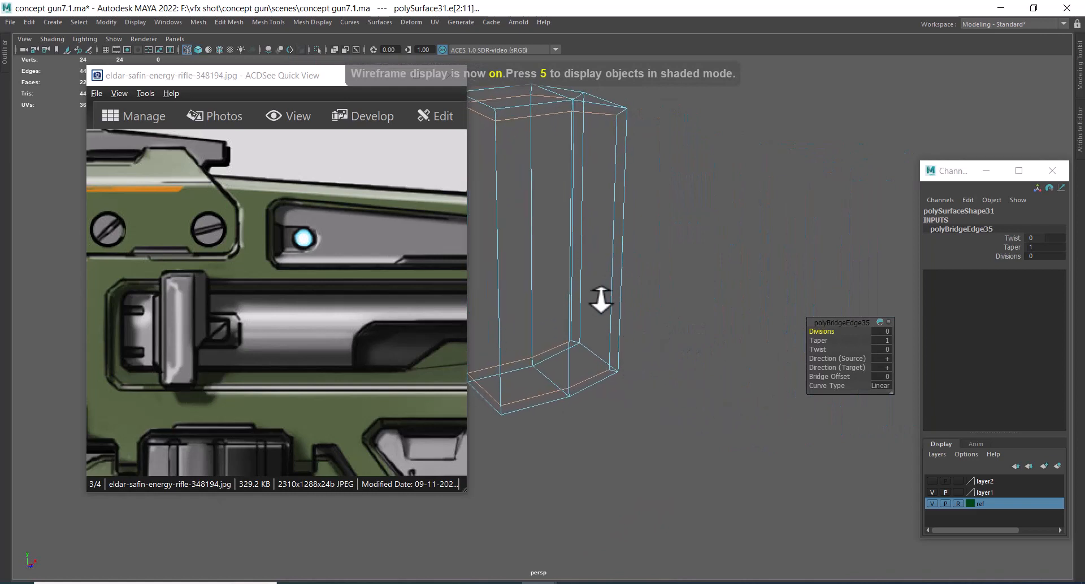
key("5")
right_click_drag(582, 283, 689, 218)
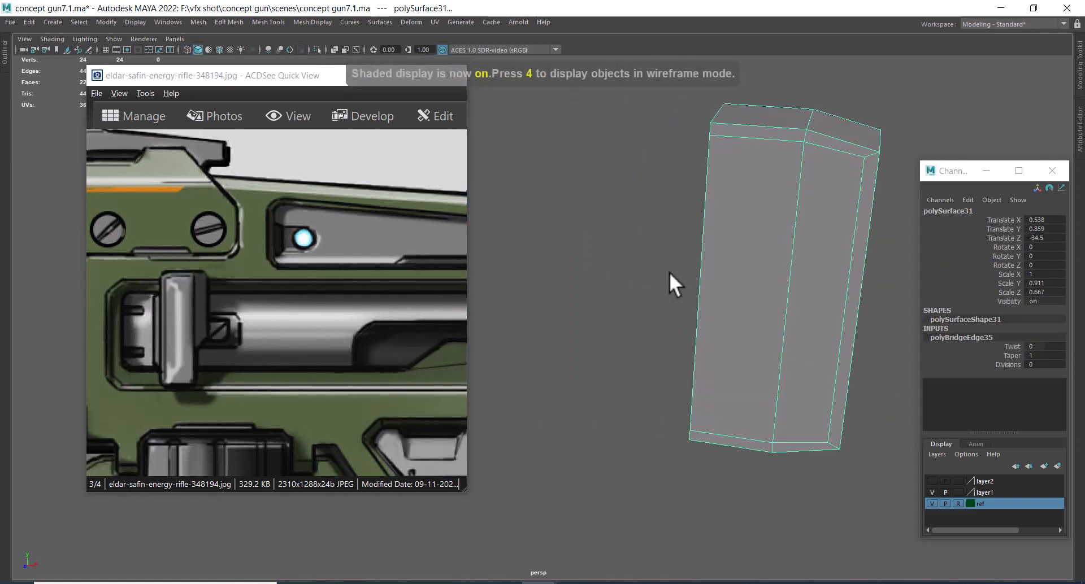
- Bring the rest of the rifle back into view and show the collar block over the reference in the wireframe side view
scroll(655, 276, "down", 5)
left_click_drag(740, 351, 815, 341, "alt")
scroll(730, 337, "up", 1)
key("shift+i")
key("space")
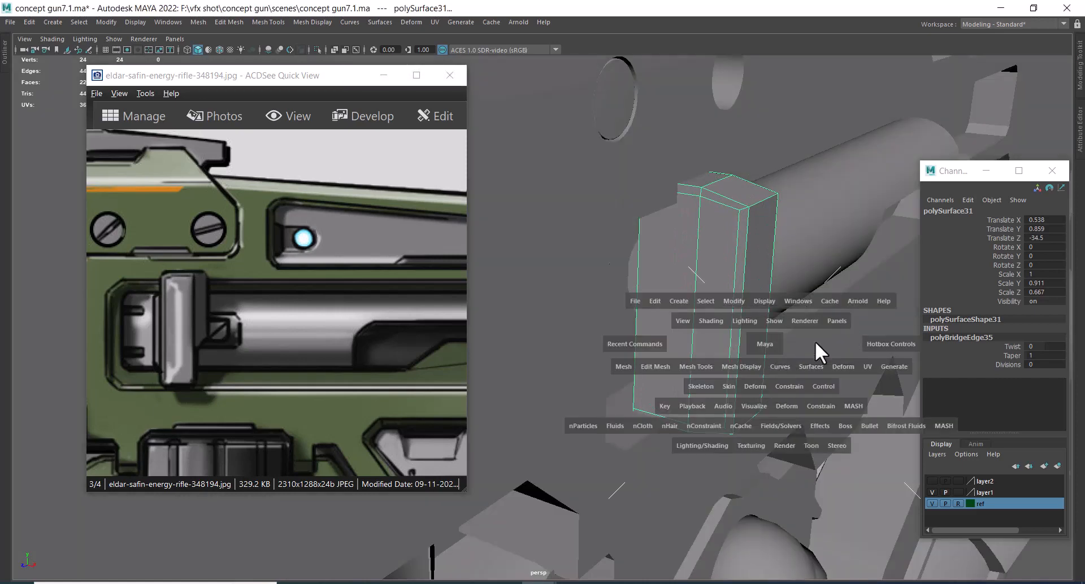
key("4")
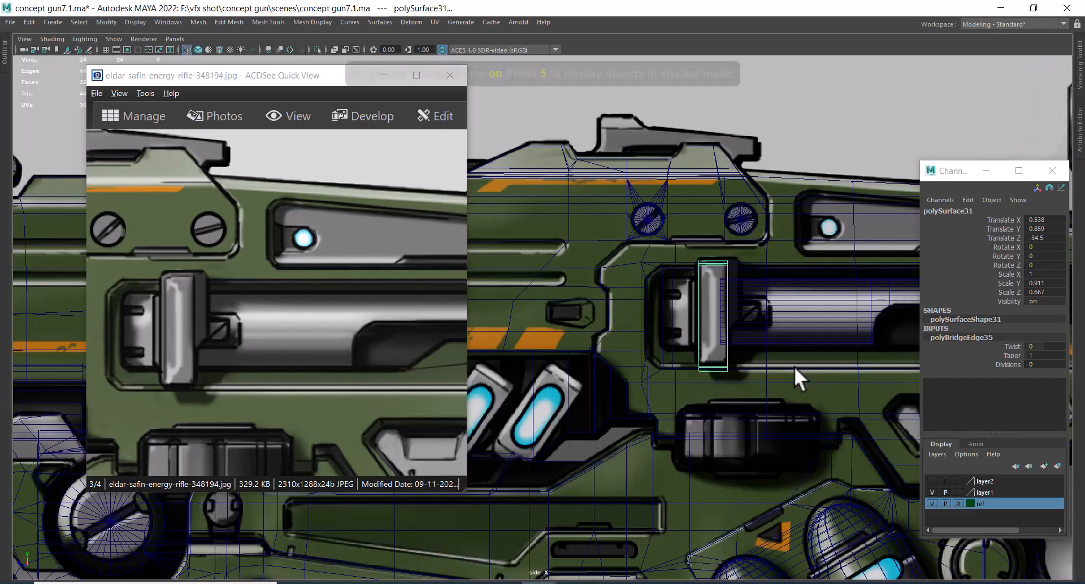
- Extrude the collar block's end face on the side facing away from the barrel
scroll(794, 366, "up", 2)
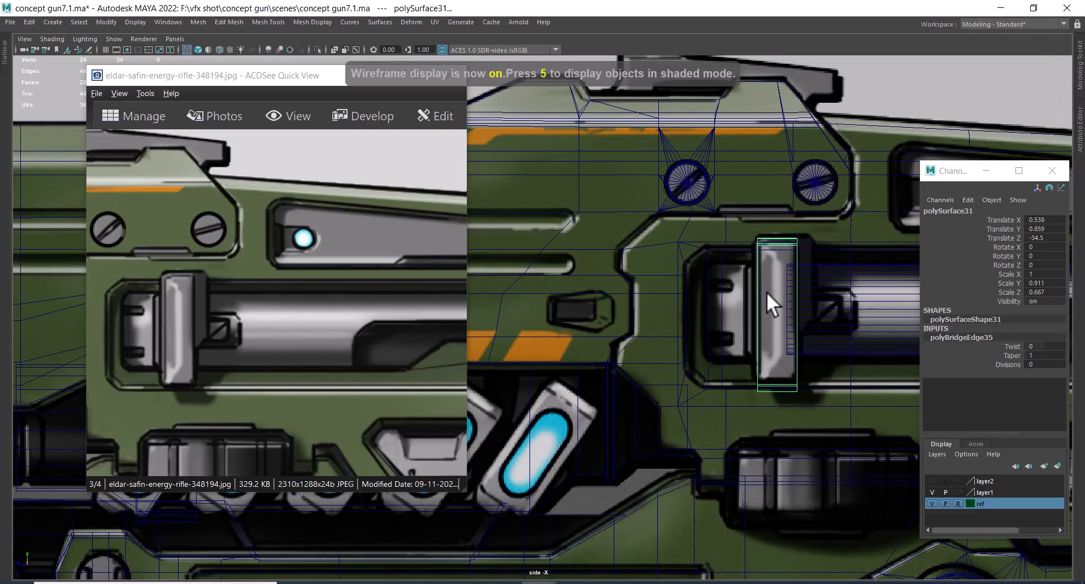
key("space")
mouse_move(799, 316)
left_mouse_down()
mouse_move(794, 198)
mouse_move(696, 321)
mouse_move(728, 319)
mouse_move(710, 320)
mouse_move(694, 276)
left_mouse_up()
key("5")
right_click_drag(694, 275, 699, 316)
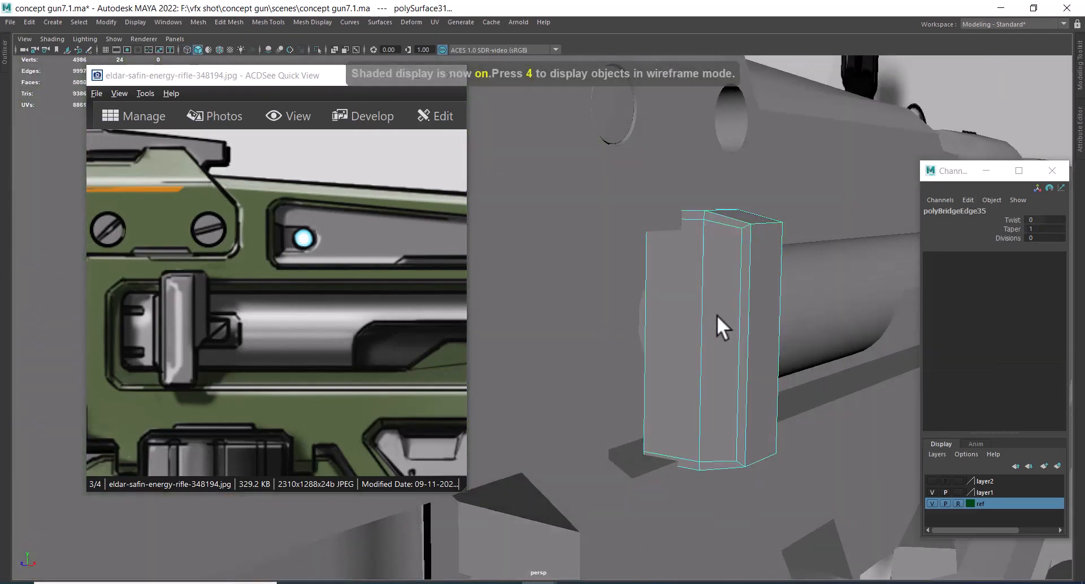
right_click_drag(726, 237, 651, 242)
left_click_drag(652, 242, 768, 324, "alt")
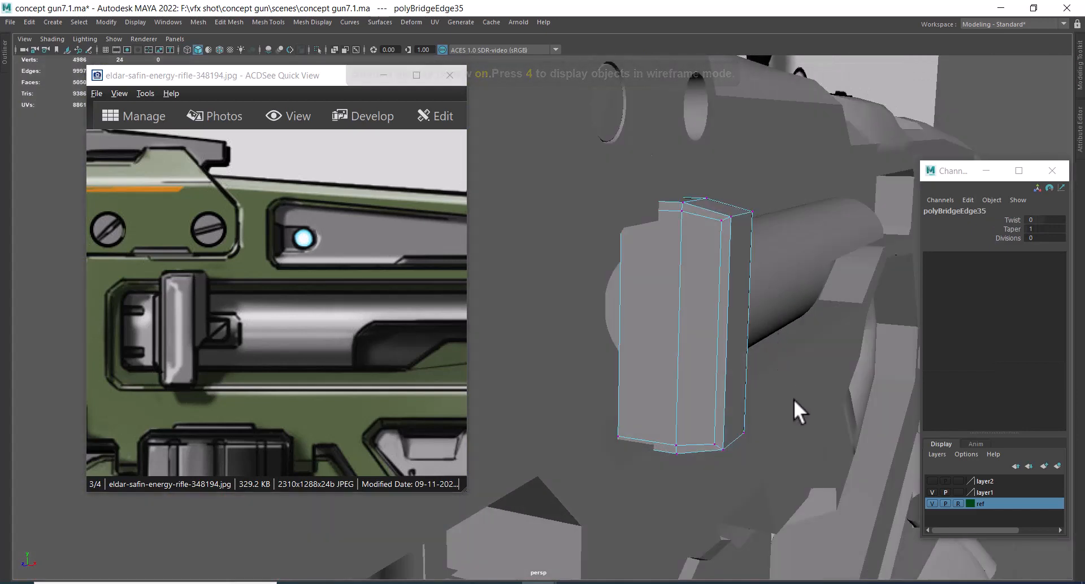
left_click_drag(793, 399, 720, 340, "alt")
right_click_drag(713, 291, 704, 325)
left_click(702, 326)
right_click_drag(750, 276, 760, 329, "shift")
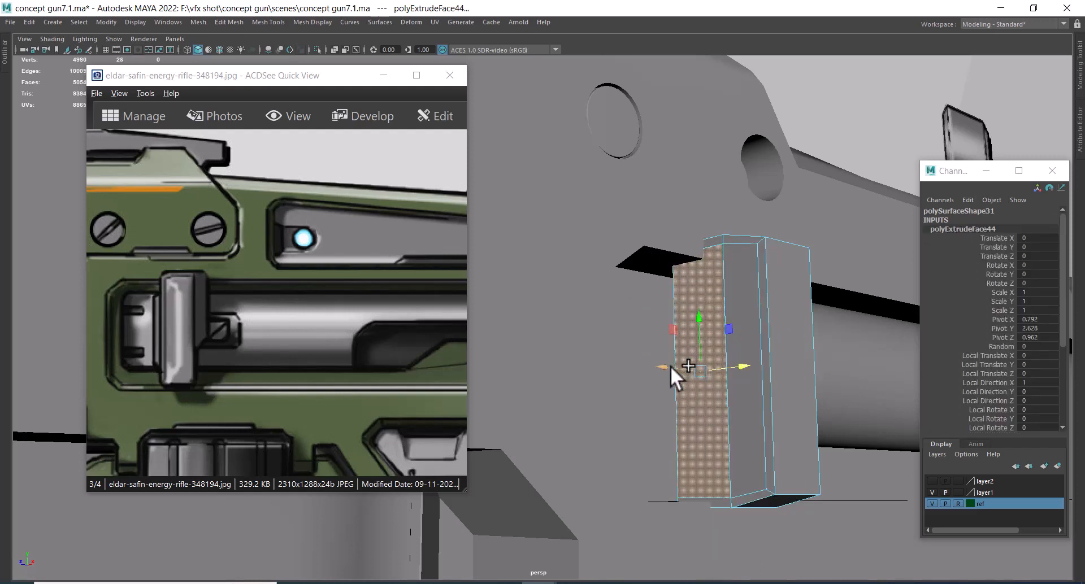
- Position the extruded face just beyond the collar block, checking it against the reference in the wireframe side view
key("space")
left_click_drag(689, 337, 772, 336)
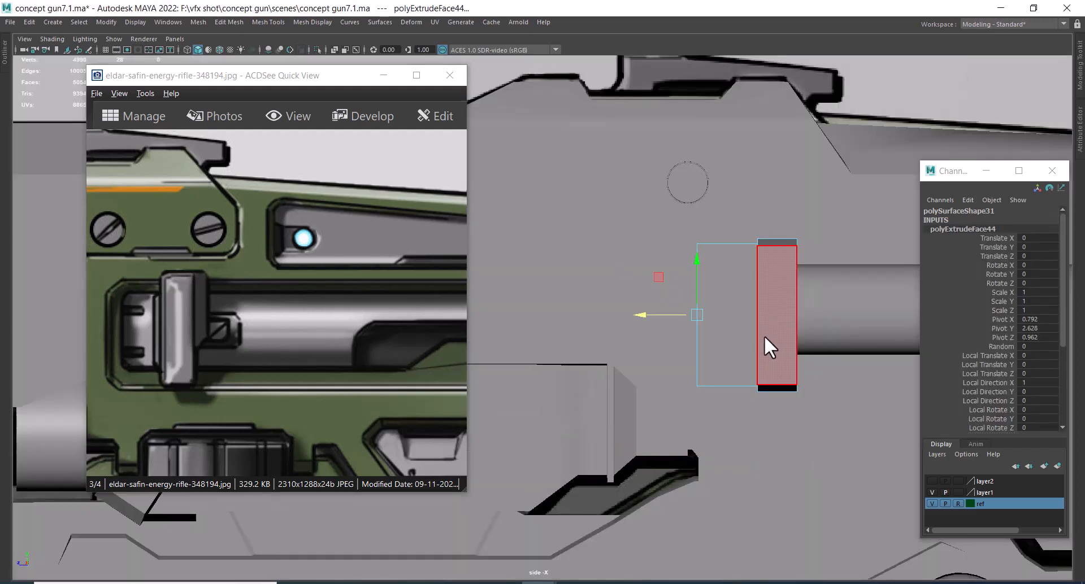
key("4")
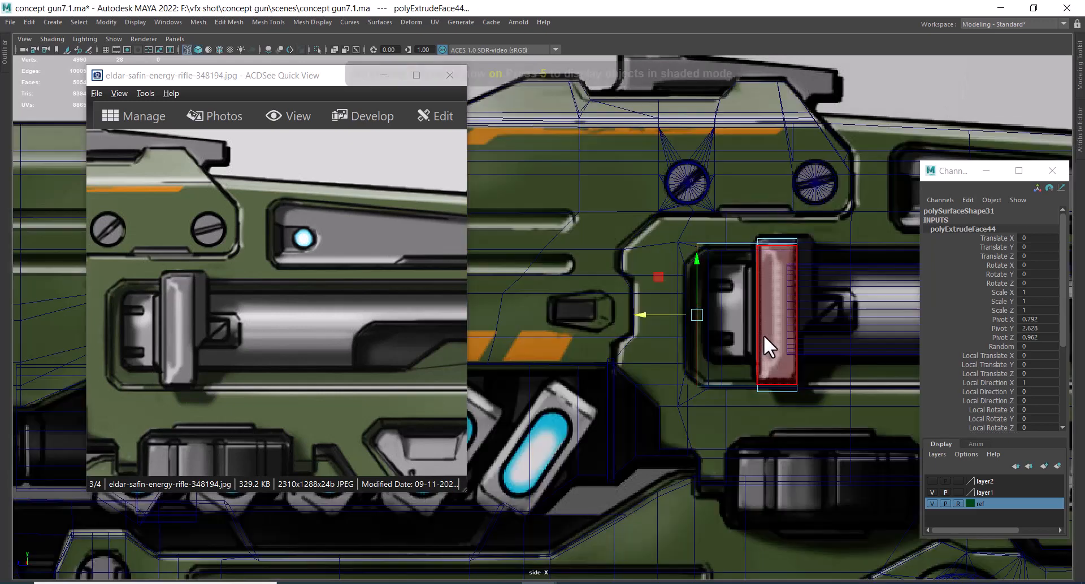
right_click_drag(764, 335, 764, 381, "alt")
middle_click_drag(739, 298, 670, 294, "alt")
right_click_drag(670, 294, 693, 331, "alt")
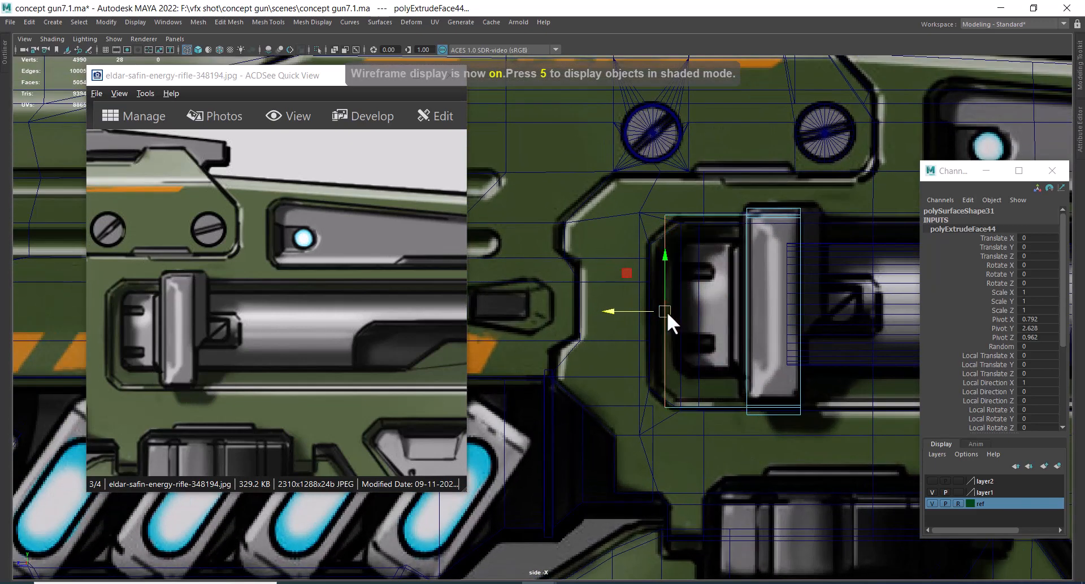
left_click_drag(641, 309, 692, 318)
- Scale the extruded face down vertically and bring it close to the collar block to form a short tapered neck
key("r")
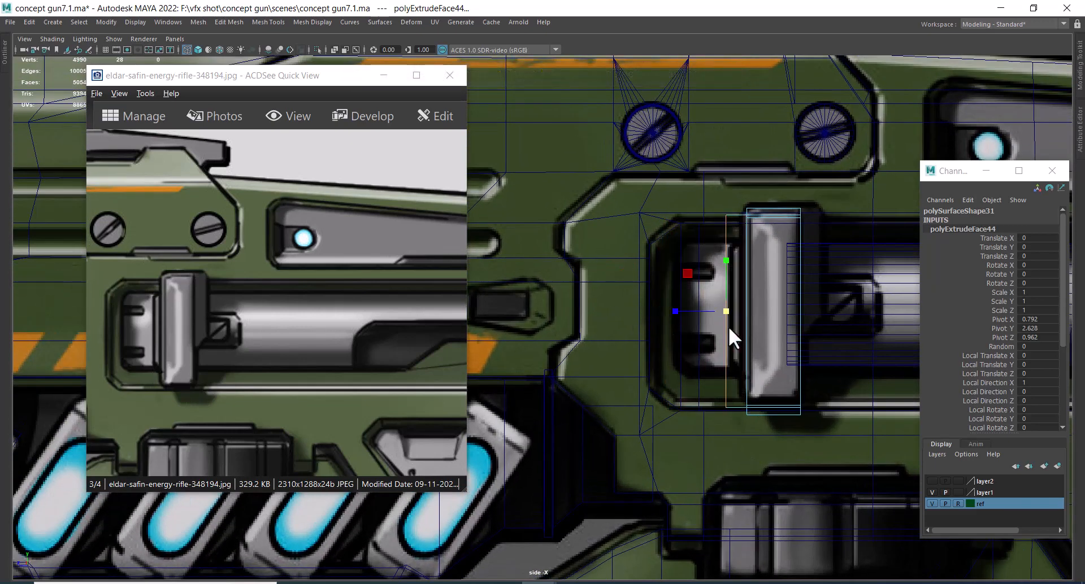
left_click_drag(727, 260, 696, 310)
key("w")
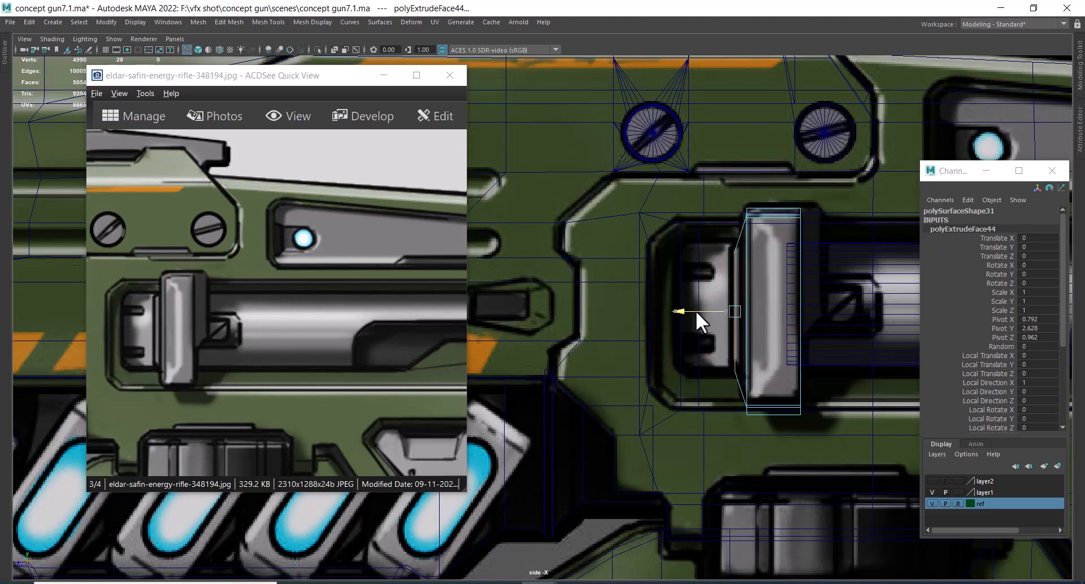
left_click_drag(734, 258, 734, 257)
- Extrude the neck's end face outward to the end of the grey cap drawn in the reference
right_click_drag(746, 254, 744, 293, "shift")
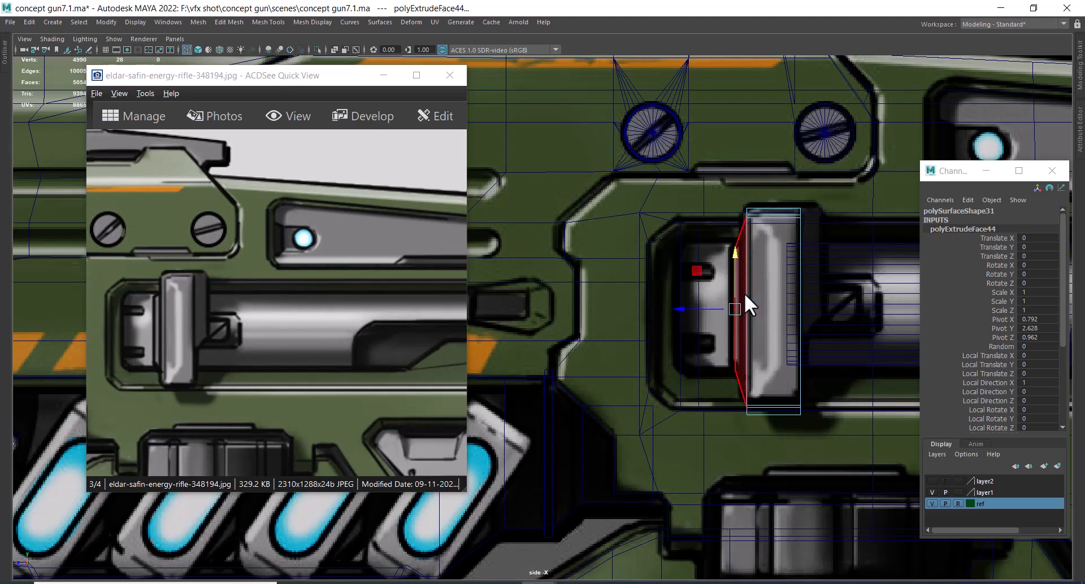
left_click_drag(688, 308, 635, 318)
key("w")
scroll(741, 333, "up", 2)
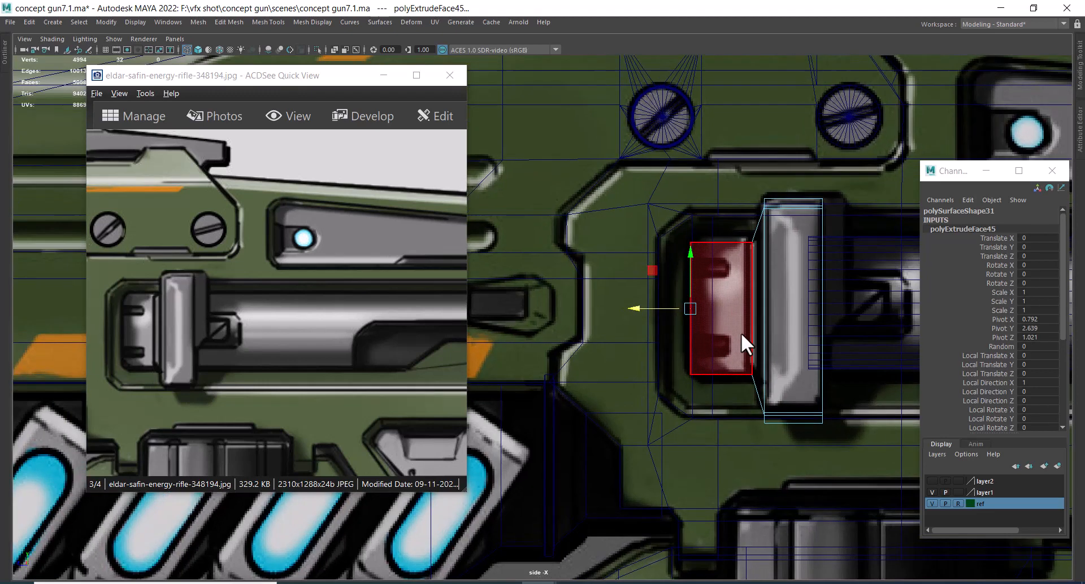
- Insert an edge loop across the middle of the end cap and scale it up slightly in height for a gentle bulge
right_click_drag(739, 289, 778, 326, "alt")
middle_click_drag(779, 326, 731, 314, "alt")
key("F10")
left_click(706, 219)
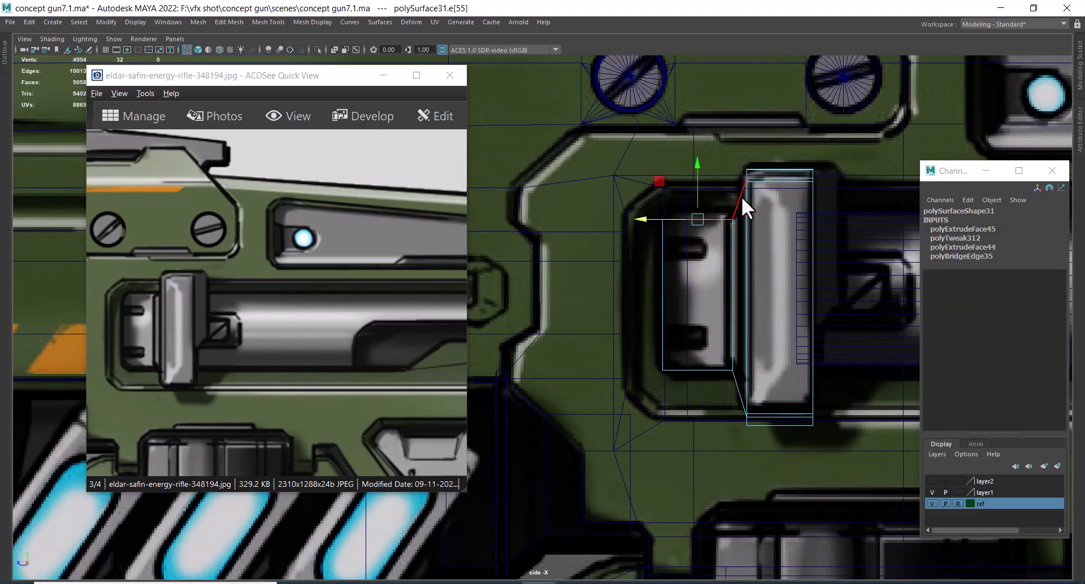
right_click_drag(741, 195, 771, 305, "ctrl")
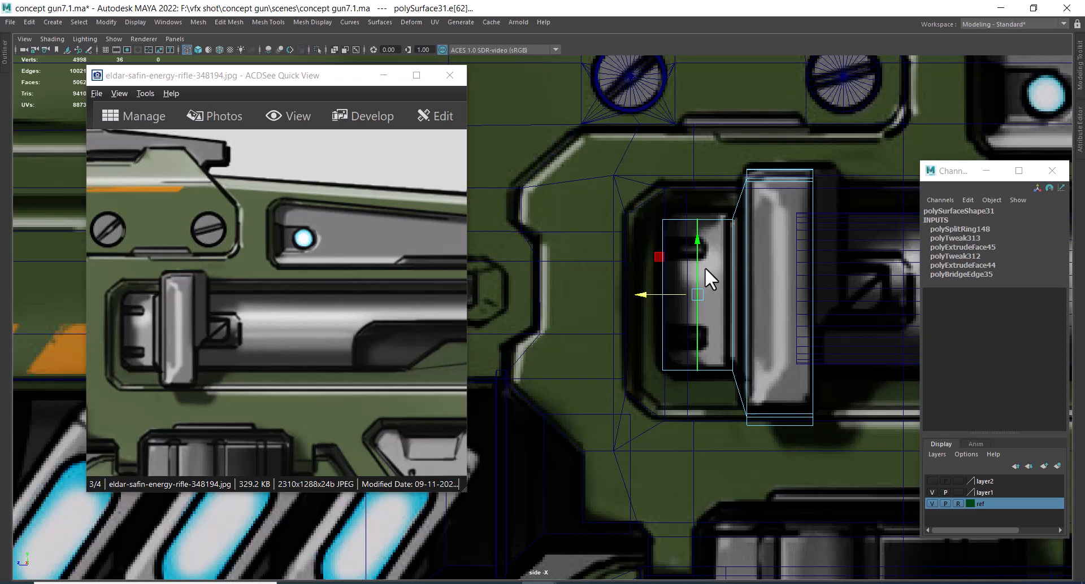
key("r")
left_click_drag(694, 239, 694, 237)
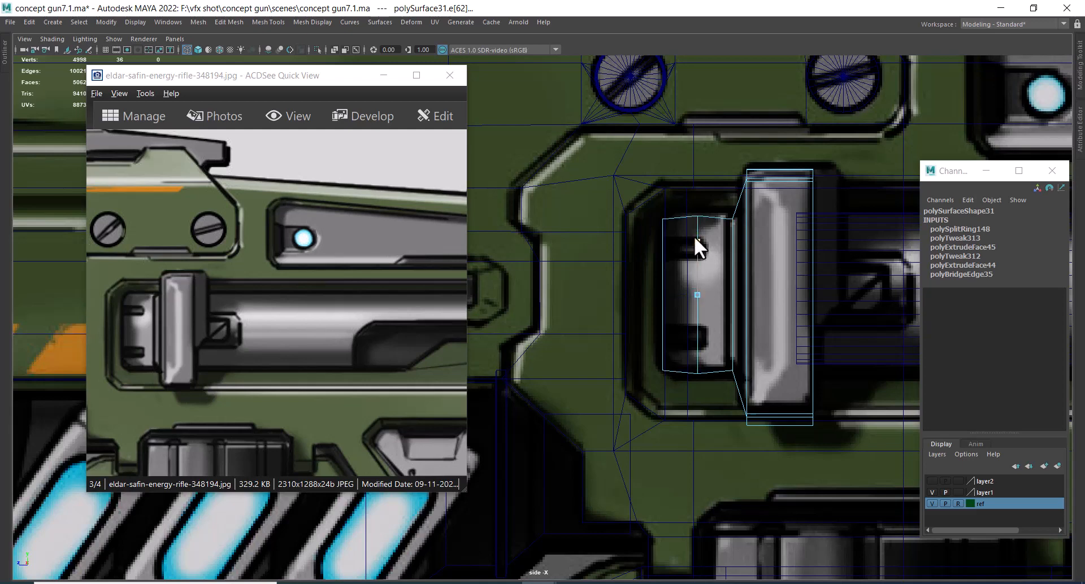
- Adjust the height of the neck vertices between cap and collar block and move them closer to the block
right_click_drag(712, 216, 608, 211)
scroll(711, 259, "up", 1)
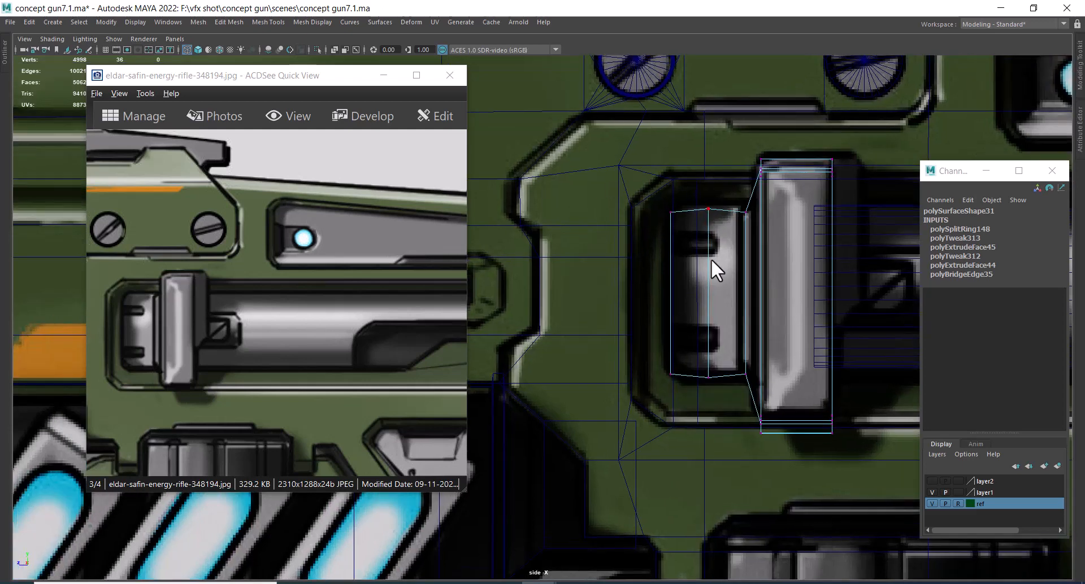
left_click_drag(685, 201, 657, 376)
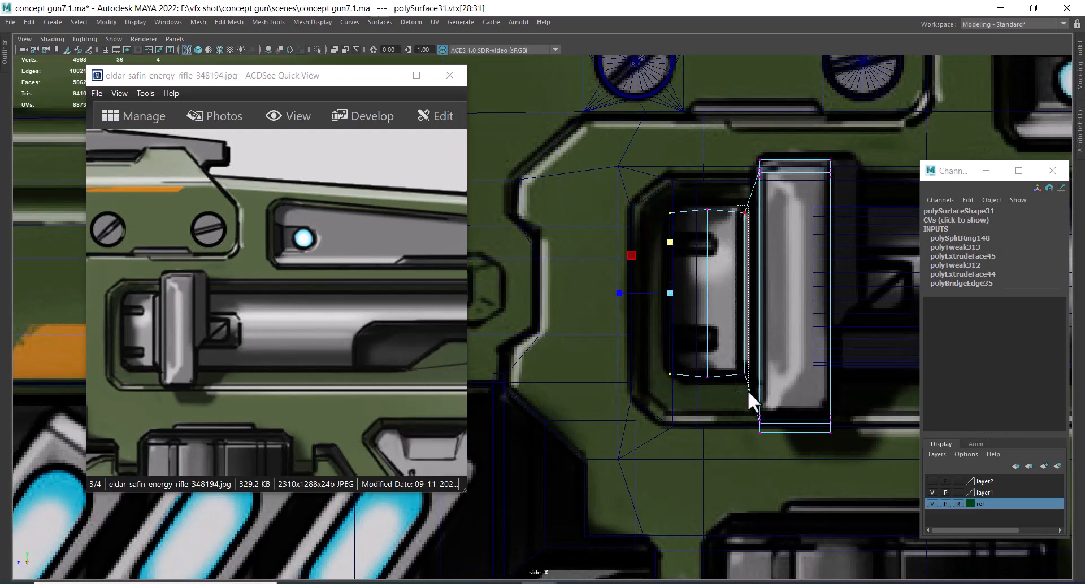
left_click_drag(748, 391, 747, 391)
key("w")
left_click_drag(744, 237, 745, 227)
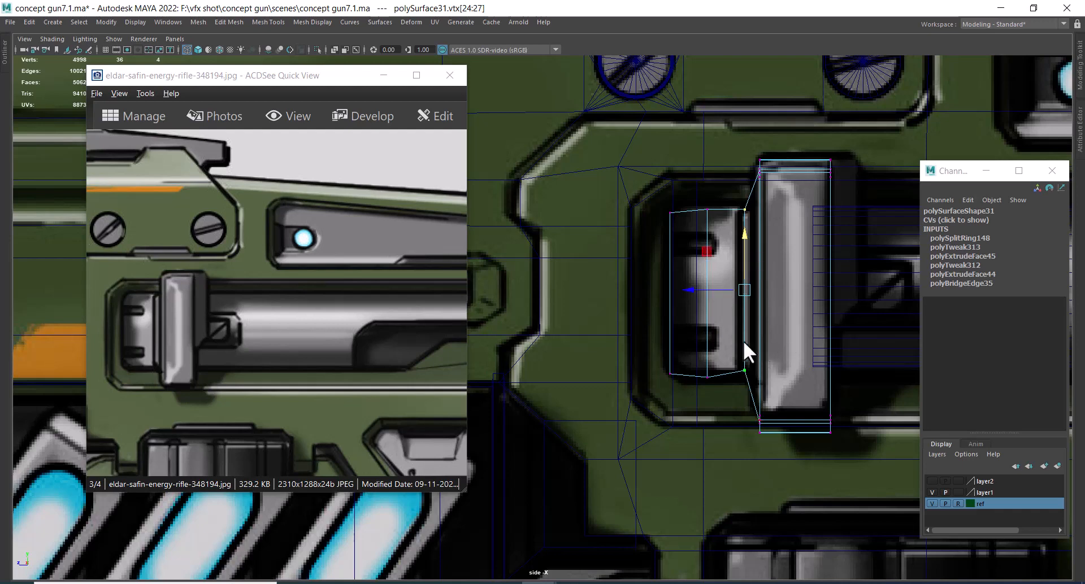
left_click_drag(693, 289, 704, 290)
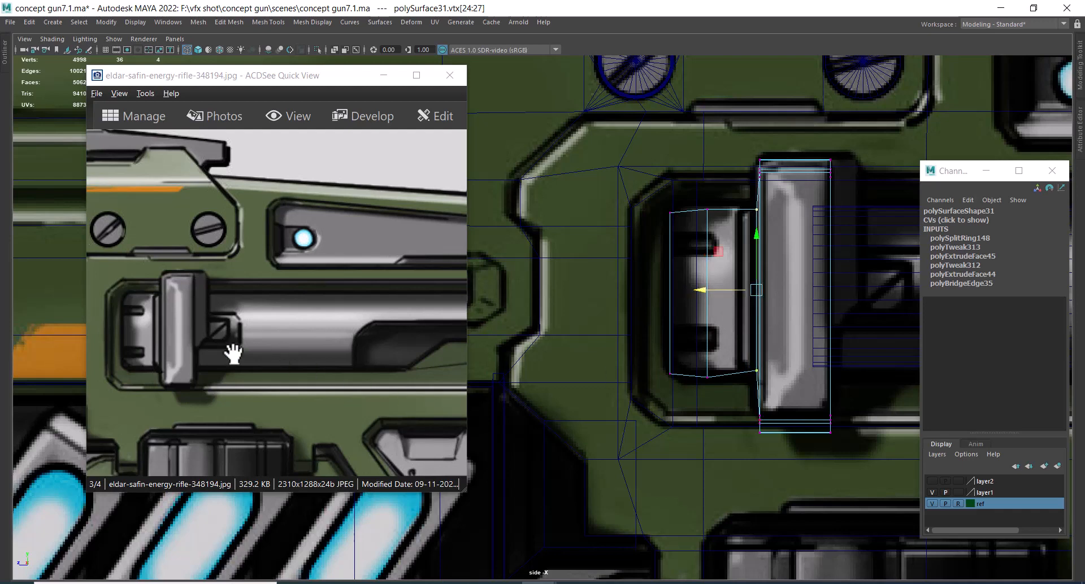
- Return to object mode and compare the collar piece in shaded side view with the reference artwork
left_click_drag(260, 395, 278, 273)
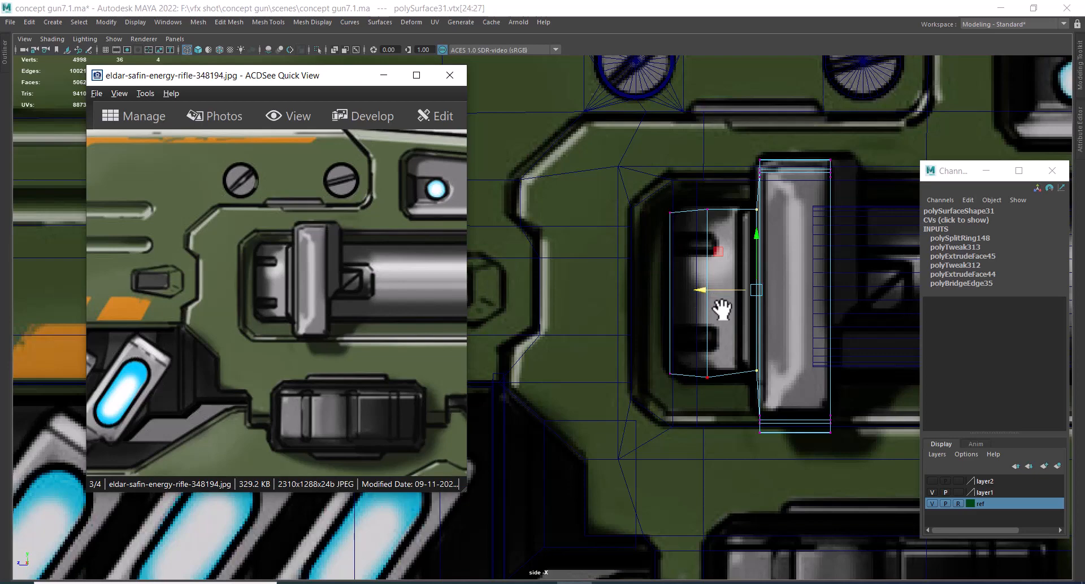
scroll(686, 309, "down", 3)
key("F8")
scroll(778, 316, "down", 2)
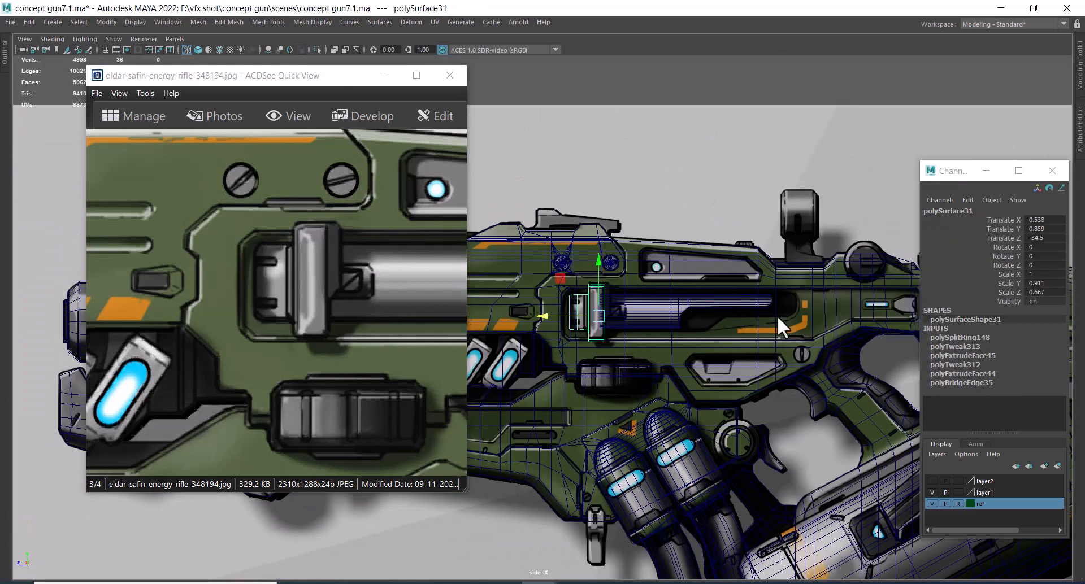
key("5")
scroll(758, 360, "up", 1)
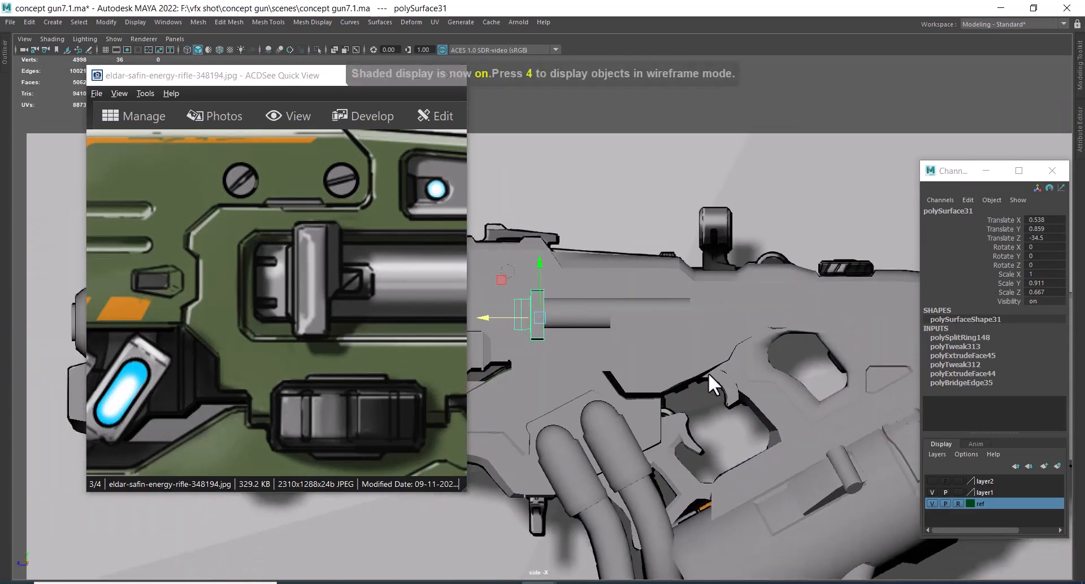
scroll(664, 334, "up", 2)
scroll(663, 285, "up", 2)
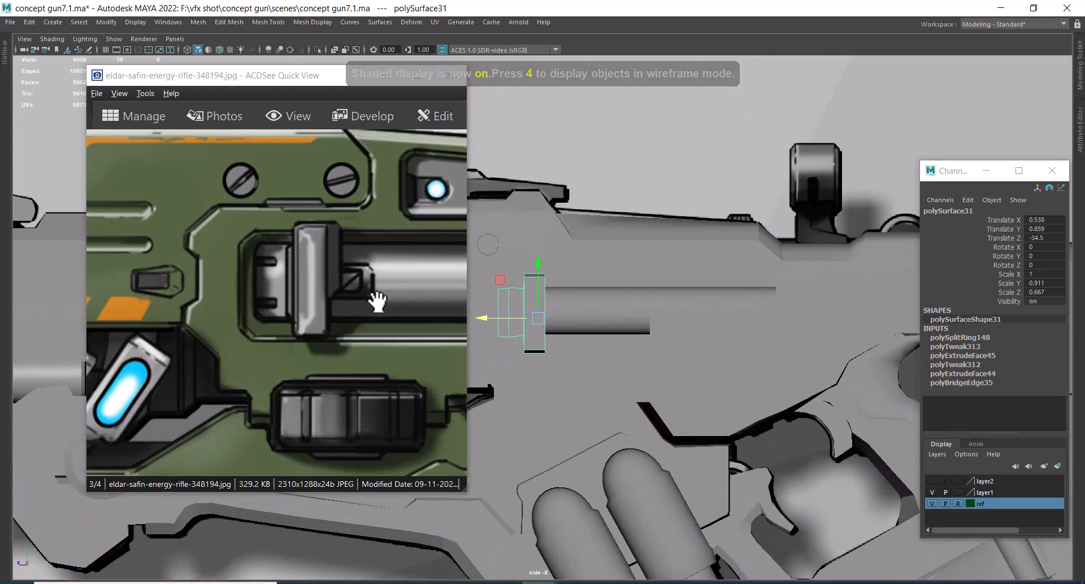
scroll(554, 307, "up", 2)
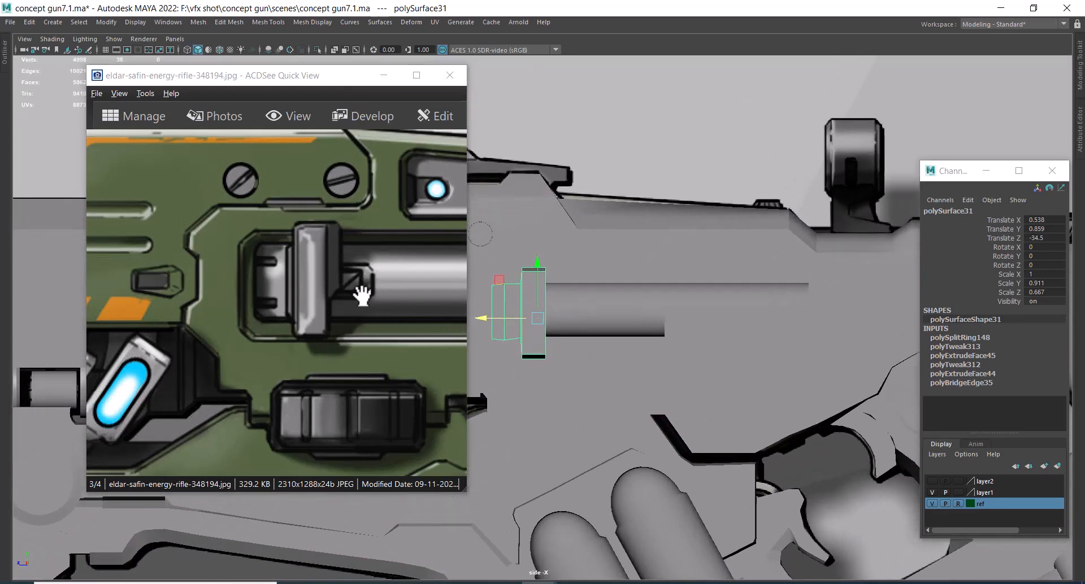
- Examine the collar area and the rifle body around it in shaded and wireframe side views against the reference
right_click_drag(525, 320, 605, 322, "alt")
middle_click_drag(490, 249, 644, 274, "alt")
left_click(654, 274)
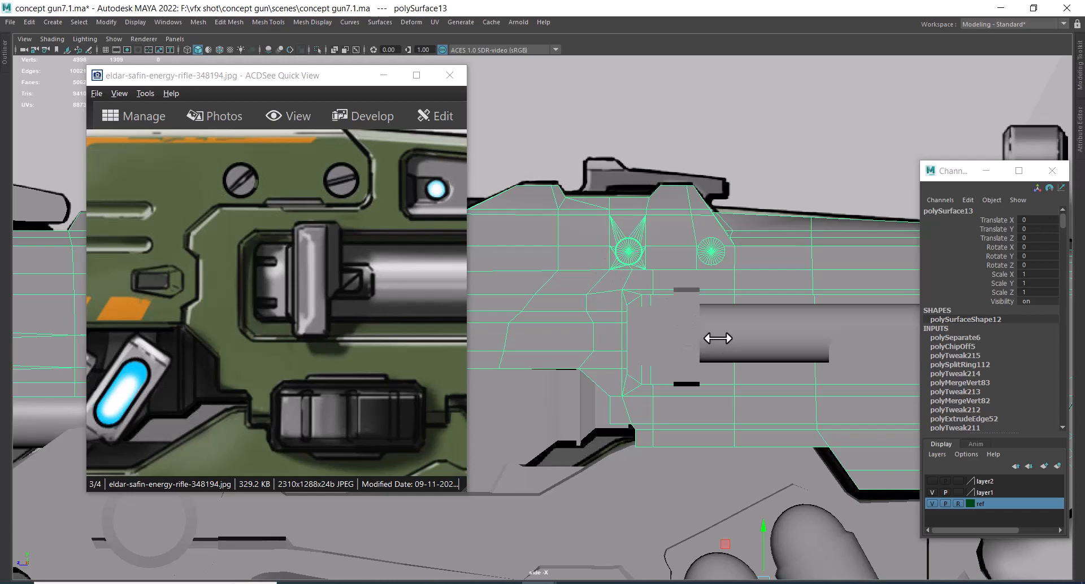
right_click_drag(707, 337, 731, 348, "alt")
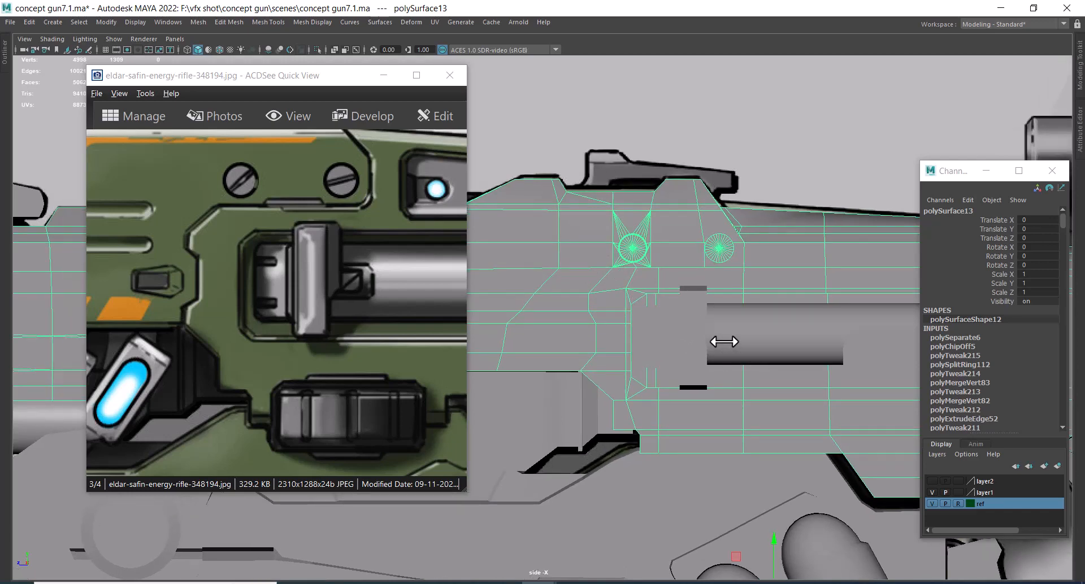
key("space")
key("6")
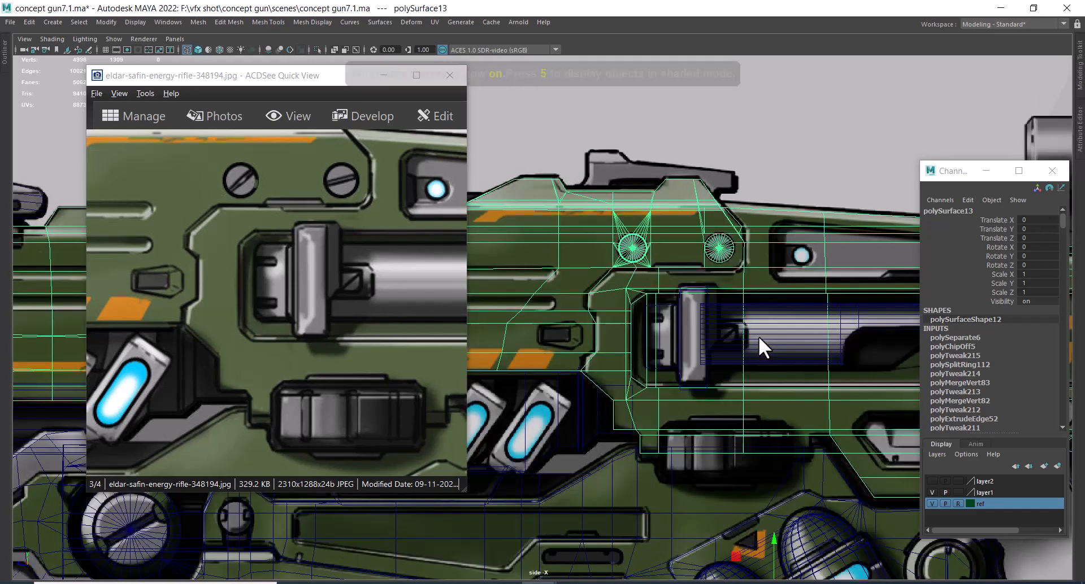
key("5")
key("4")
scroll(723, 336, "up", 3)
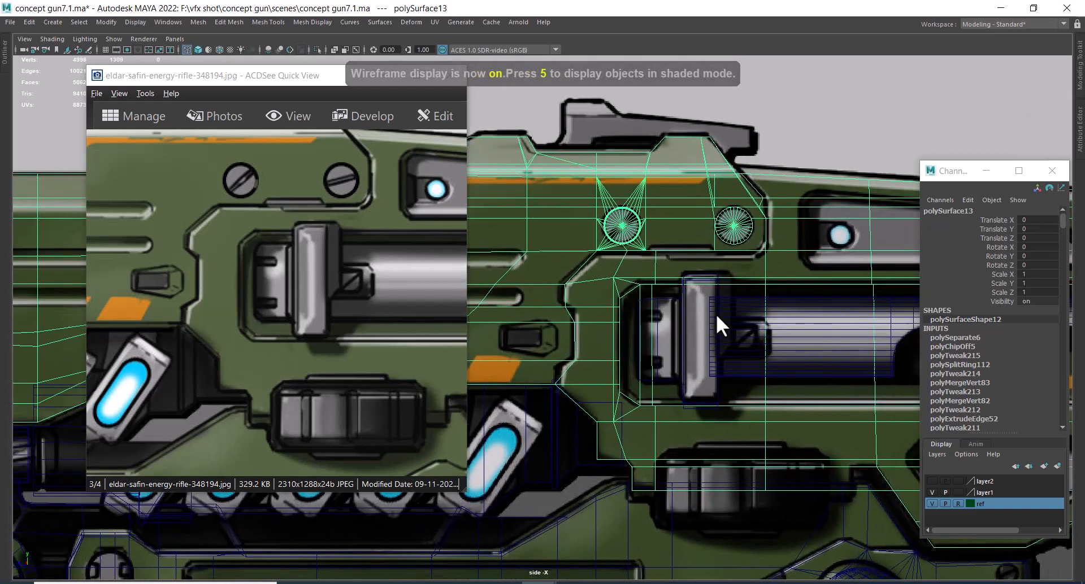
scroll(723, 339, "up", 1)
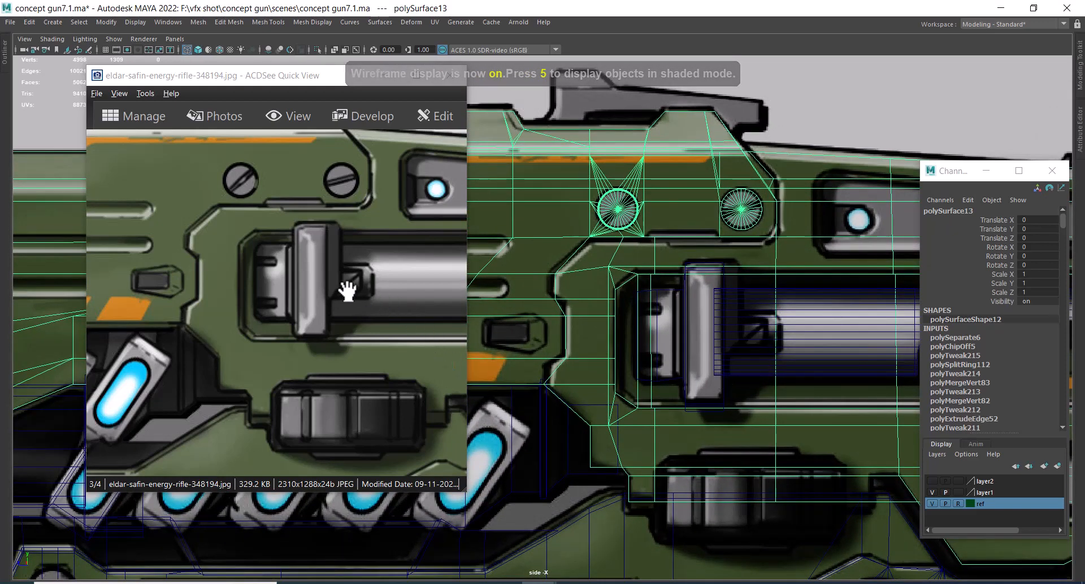
scroll(723, 342, "up", 1)
left_click(717, 349)
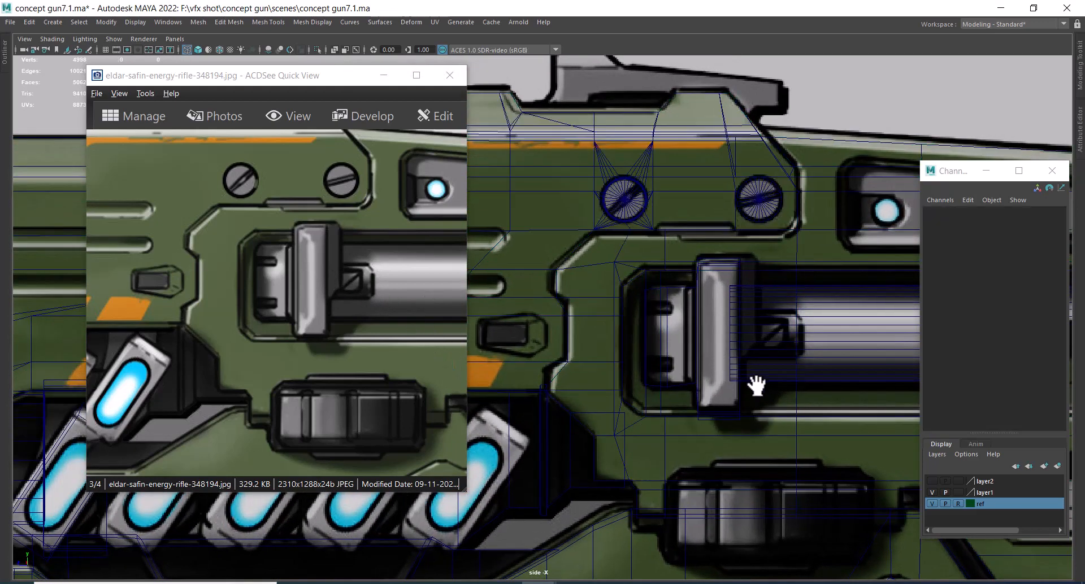
- Insert a horizontal edge loop around the lower part of the collar piece and show it shaded in perspective
left_click(718, 280)
right_click(717, 296, "shift")
right_click_drag(724, 302, 625, 329, "shift")
mouse_move(740, 337)
left_mouse_down()
mouse_move(731, 362)
mouse_move(728, 317)
mouse_move(761, 346)
mouse_move(715, 371)
left_mouse_up()
key("w")
key("space")
key("4")
key("5")
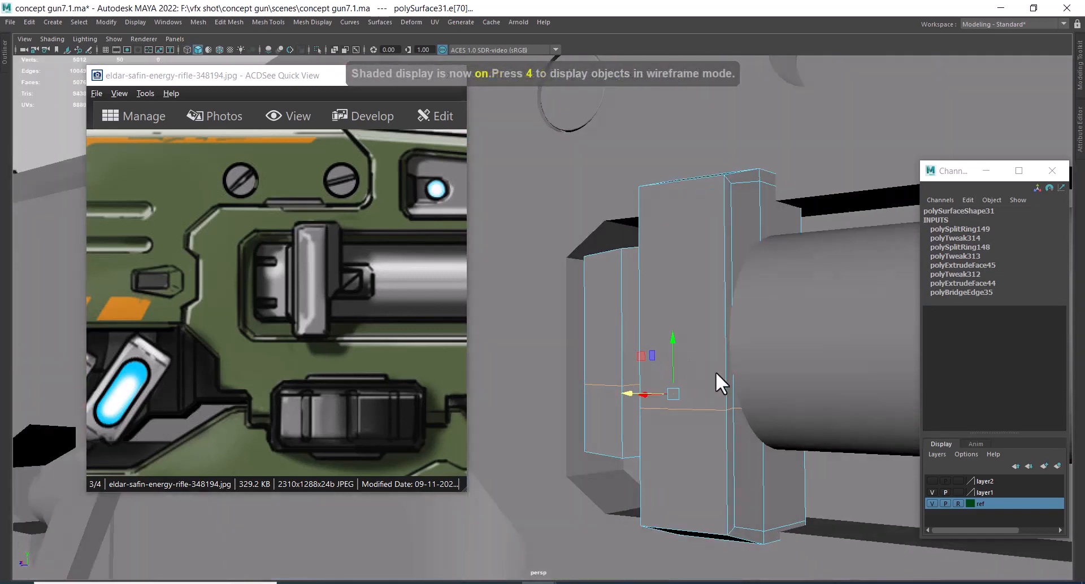
- Extrude the upper faces on the collar block's barrel side toward the barrel to form a flange matching the reference
right_click_drag(730, 225, 734, 258)
left_click(774, 222)
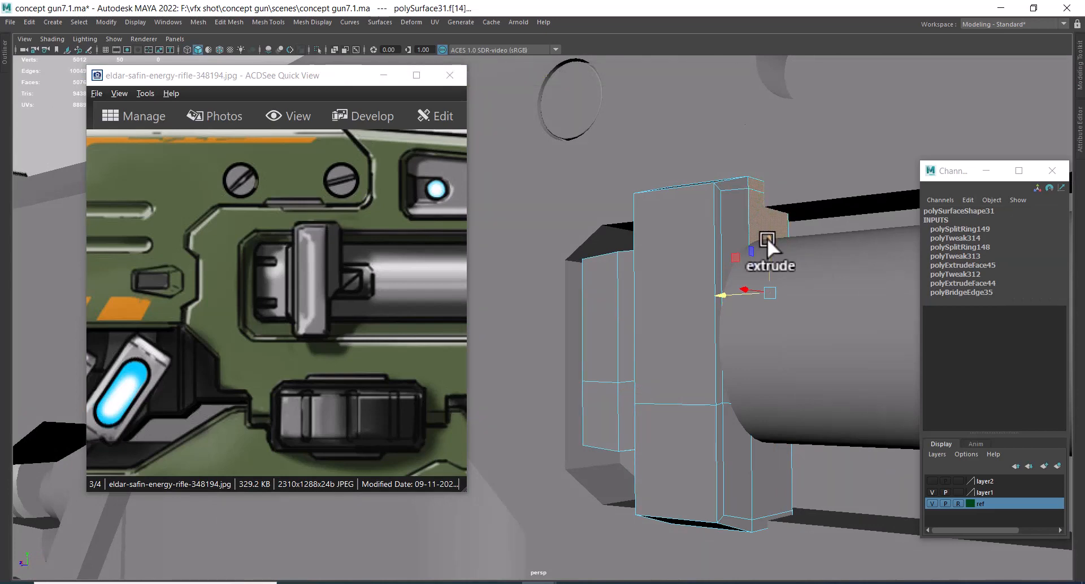
left_click(742, 278)
key("space")
left_click_drag(736, 279, 779, 278)
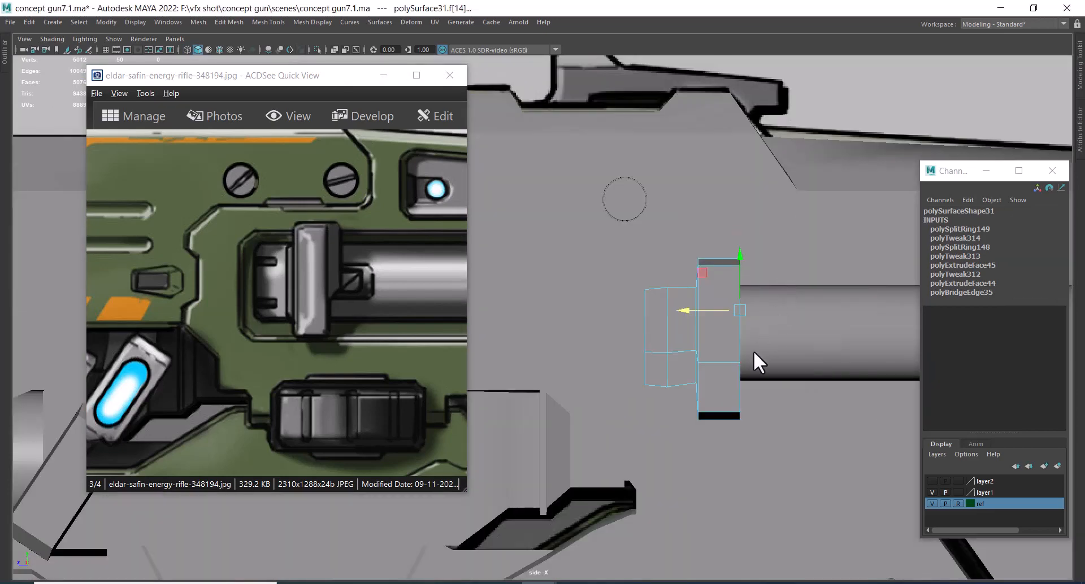
key("4")
right_click_drag(775, 287, 775, 326, "shift")
left_click_drag(776, 259, 792, 260)
- Raise the lower outer vertices of the collar's barrel-side flange to slant its bottom edge, and return to object mode
right_click_drag(703, 287, 650, 288)
right_click_drag(649, 289, 887, 440, "alt")
middle_click_drag(886, 440, 767, 420, "alt")
left_click_drag(769, 352, 714, 407)
key("w")
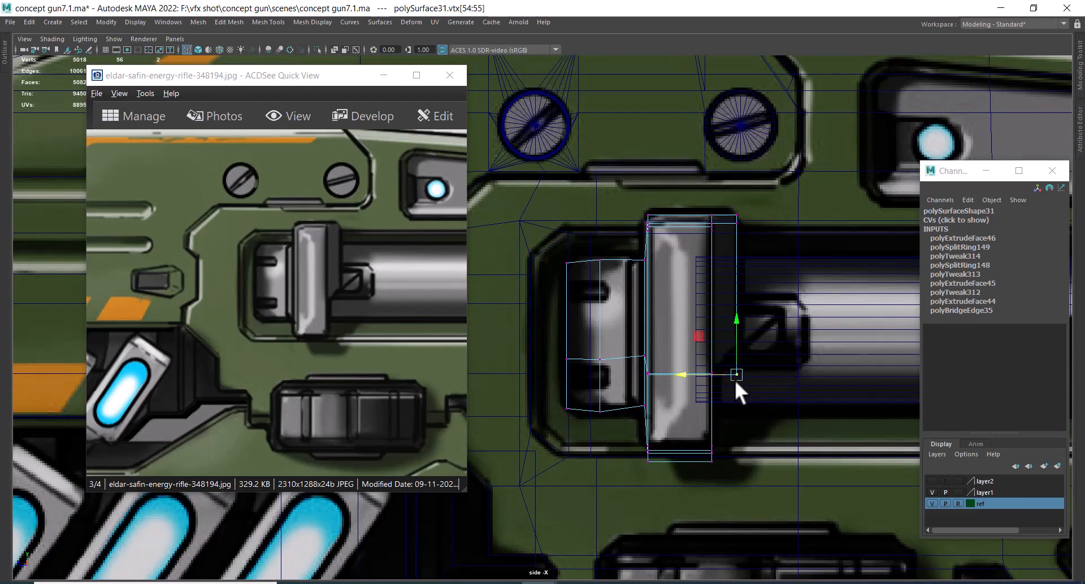
left_click_drag(684, 373, 666, 374)
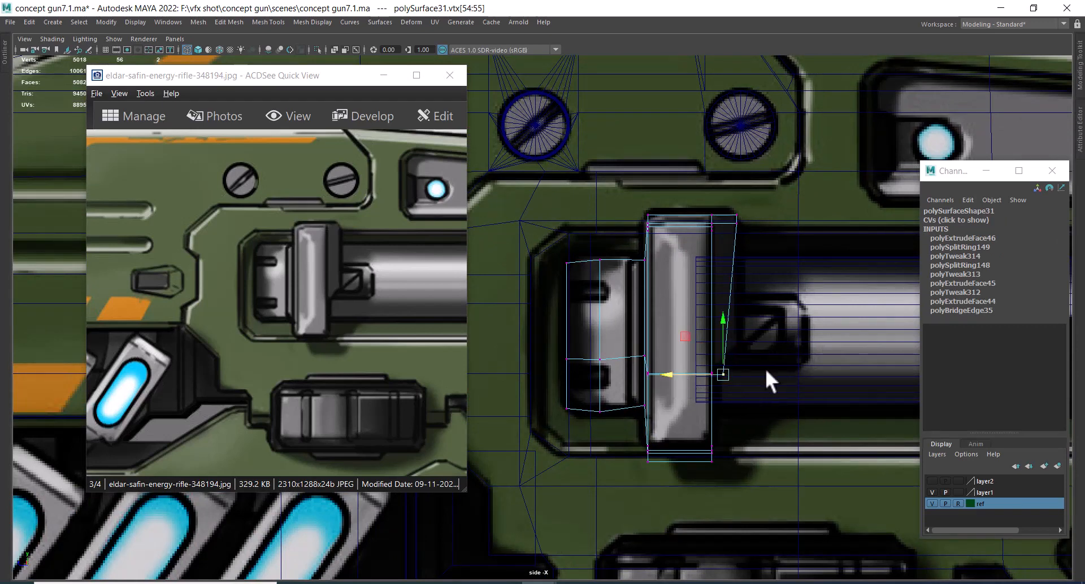
key("ctrl+z")
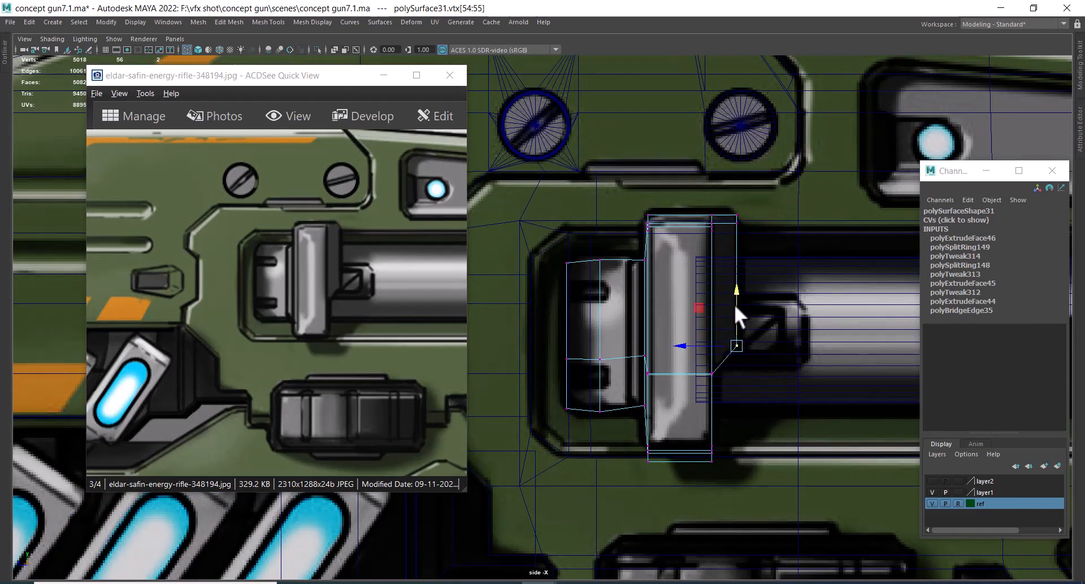
scroll(678, 305, "down", 3)
right_click_drag(622, 288, 707, 255)
scroll(765, 411, "down", 5)
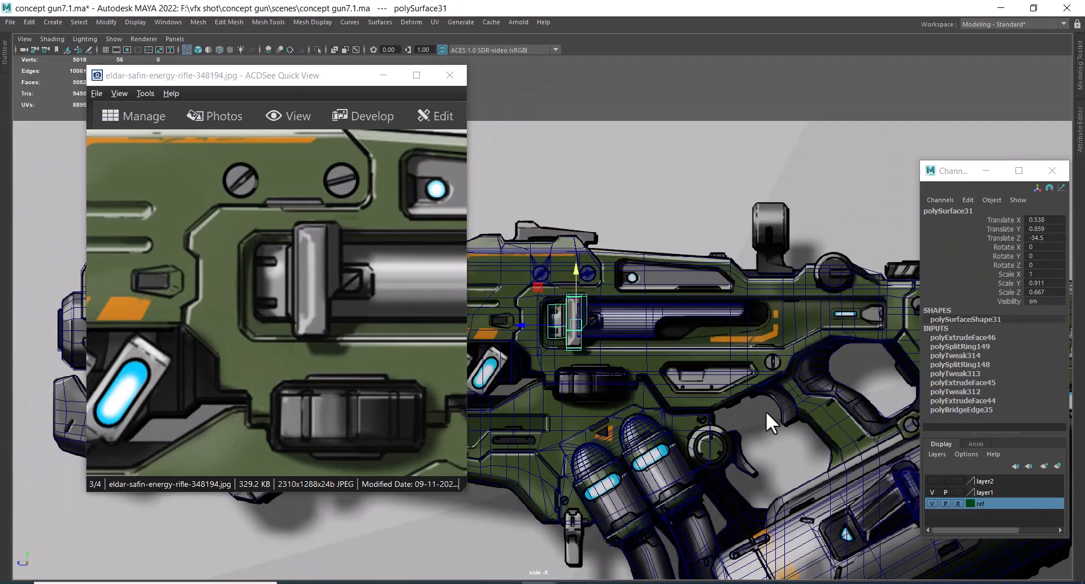
- Examine the whole rifle shaded in the side and perspective views
key("4")
key("5")
scroll(719, 370, "down", 5)
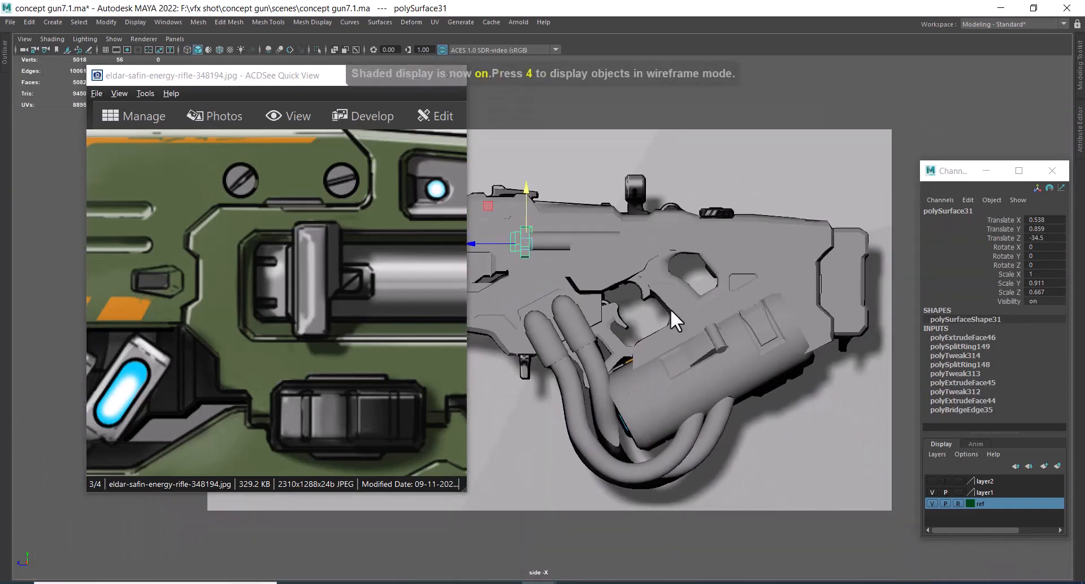
scroll(734, 361, "down", 2)
key("space")
left_click_drag(734, 361, 806, 318)
scroll(757, 256, "down", 3)
scroll(805, 319, "down", 4)
scroll(699, 324, "down", 5)
left_click_drag(700, 324, 489, 148, "alt")
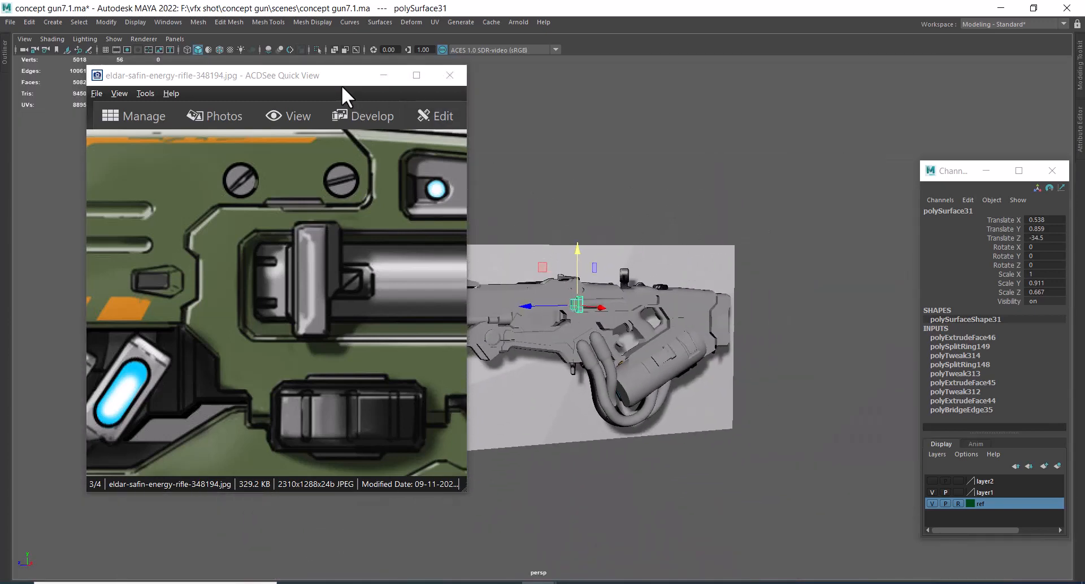
- Shift the reference image window aside, select all rifle parts, and inspect their shaded wireframe in perspective and side views
left_click_drag(342, 88, 194, 103)
right_click_drag(448, 252, 496, 252, "alt")
left_click_drag(370, 175, 832, 536)
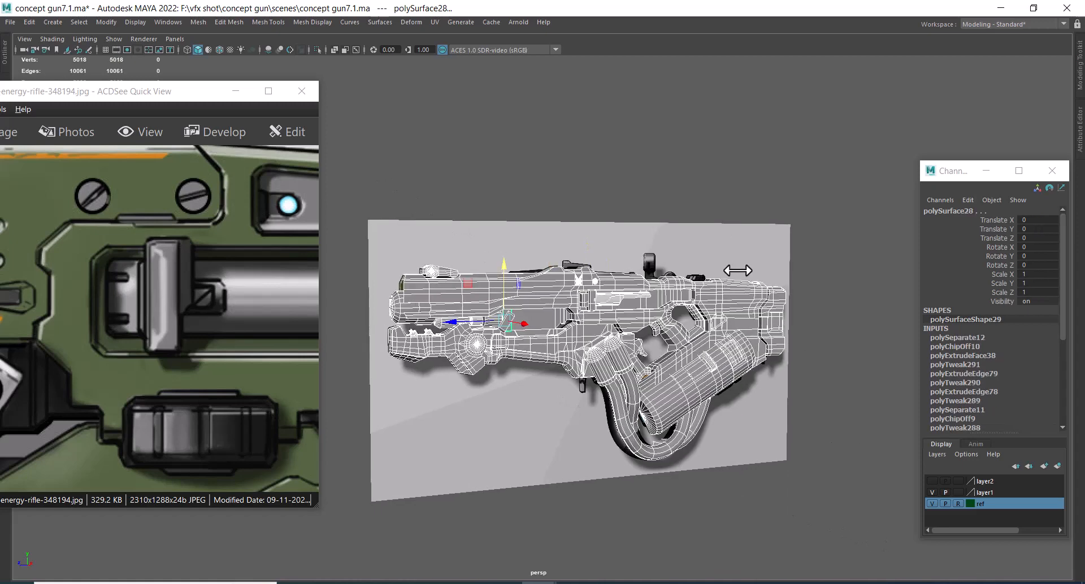
right_click_drag(737, 271, 704, 321, "alt")
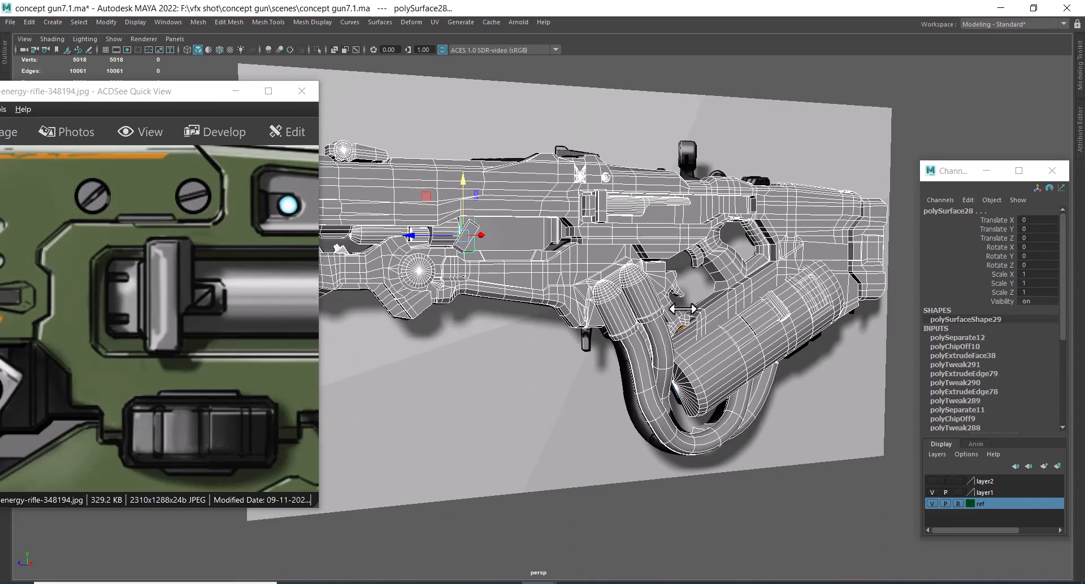
right_click_drag(719, 298, 683, 325, "alt")
middle_click_drag(682, 325, 550, 301, "alt")
left_click_drag(550, 301, 615, 317, "alt")
right_click_drag(614, 317, 658, 262, "alt")
key("space")
left_click_drag(633, 259, 720, 263)
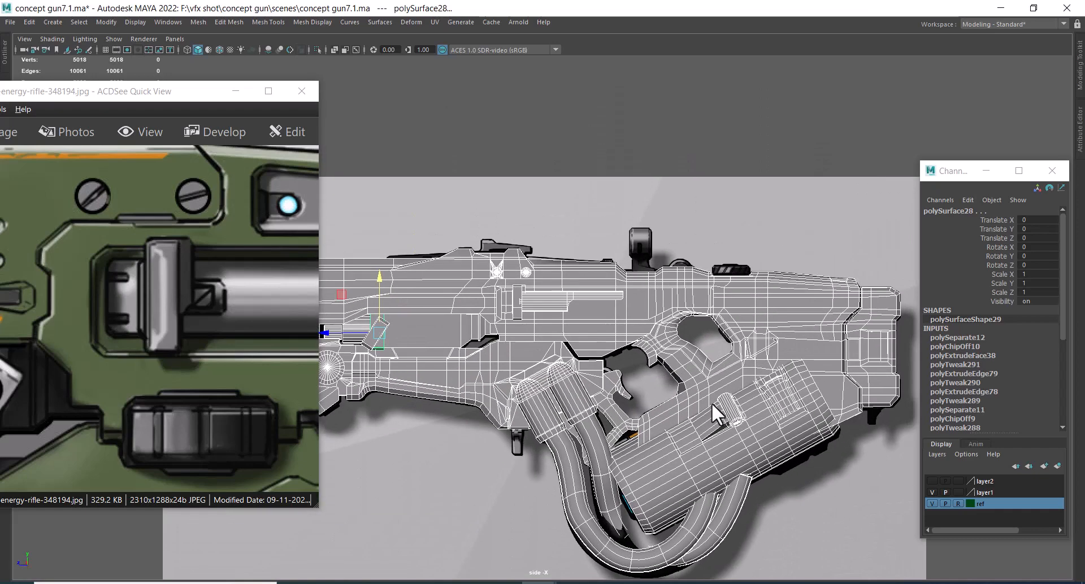
- Duplicate the muzzle cylinder in the wireframe side view and place the copy above the round sight on top of the rifle
key("4")
key("f")
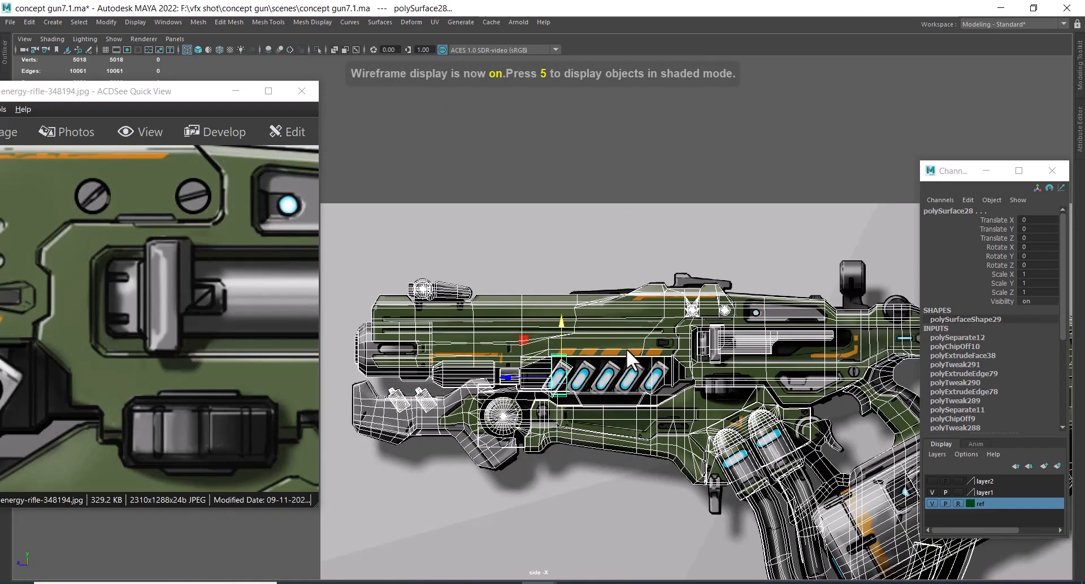
left_click(352, 356)
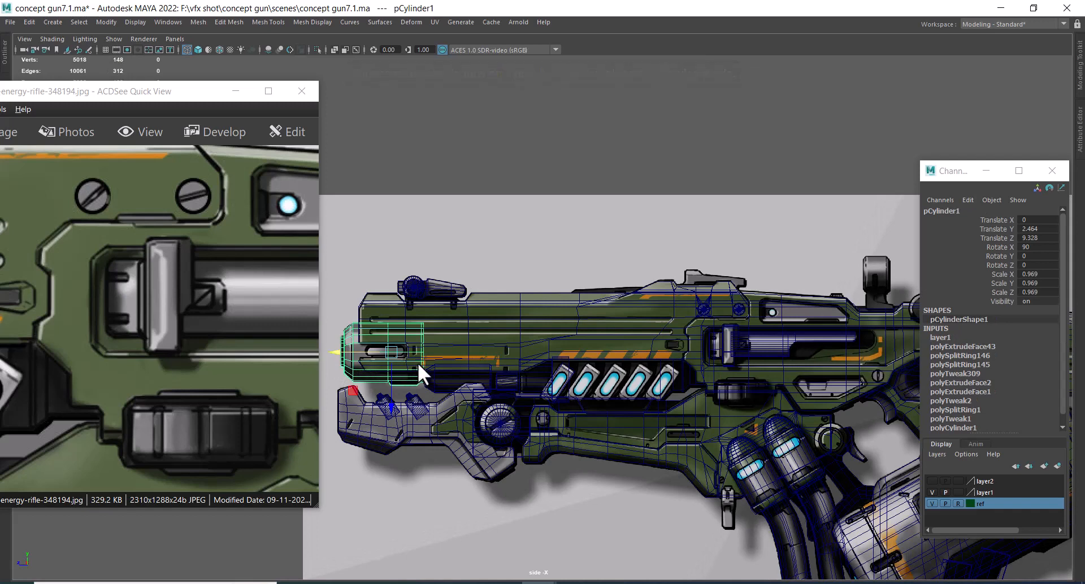
key("ctrl+d")
middle_click_drag(348, 350, 591, 246)
scroll(667, 321, "up", 5)
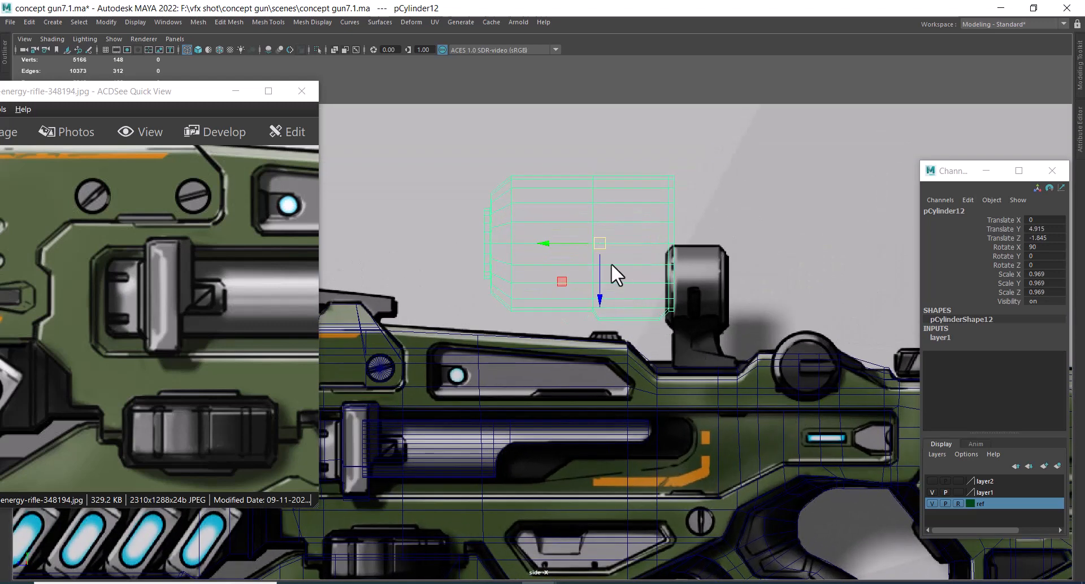
left_click_drag(601, 244, 711, 233)
- Delete the rear half and the small front-end faces of the duplicated cylinder, and return to object mode
right_click_drag(651, 205, 650, 235)
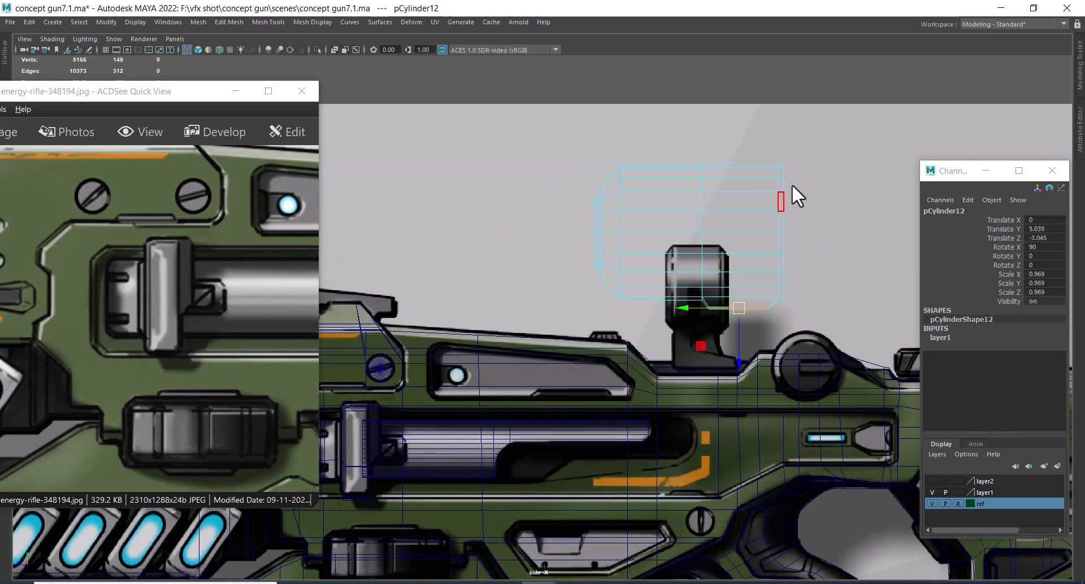
left_click_drag(838, 125, 703, 371)
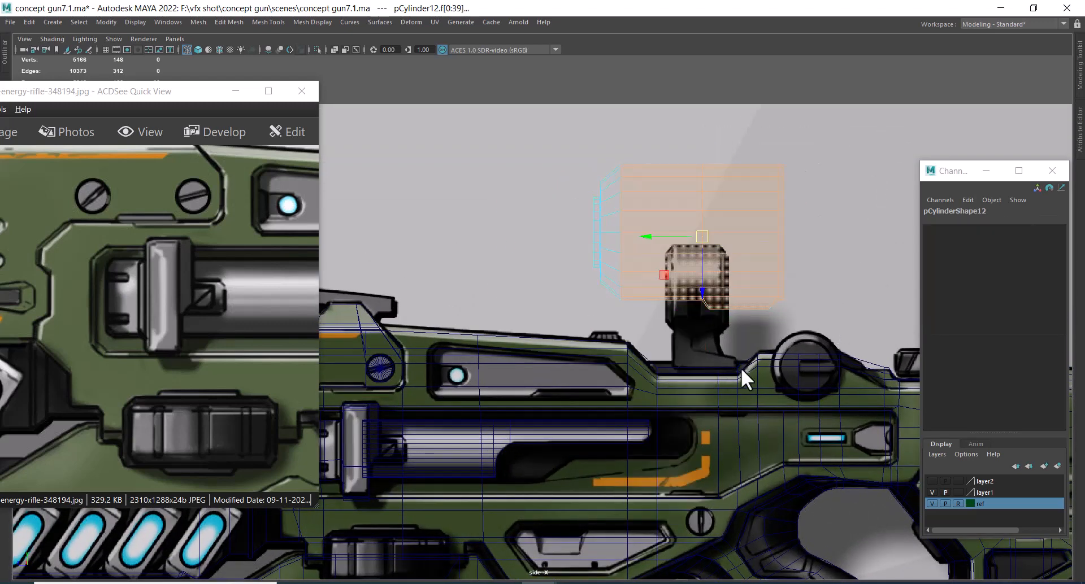
left_click_drag(679, 136, 638, 365, "ctrl")
key("Delete")
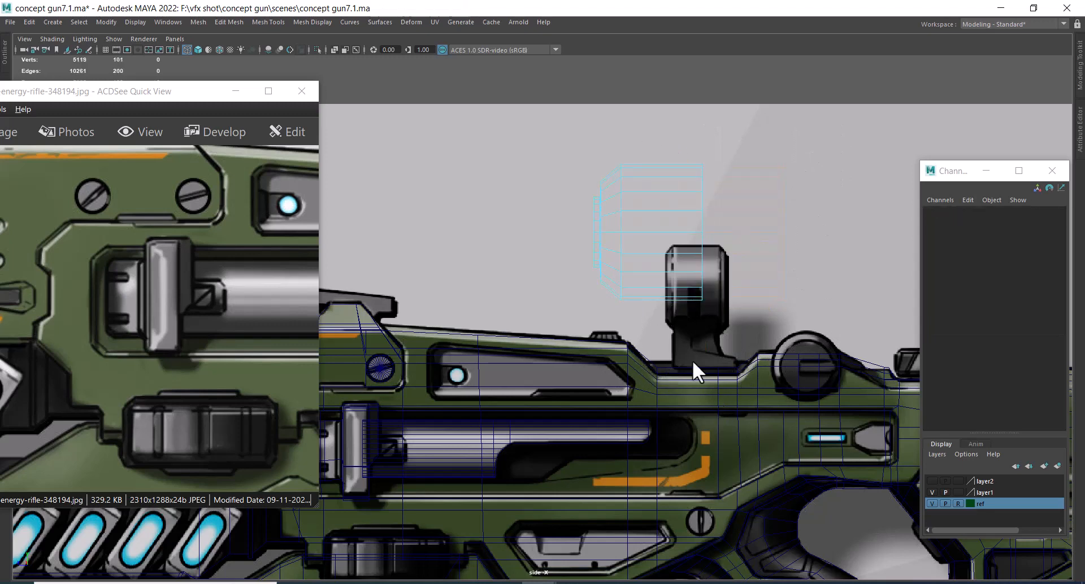
scroll(562, 148, "up", 2)
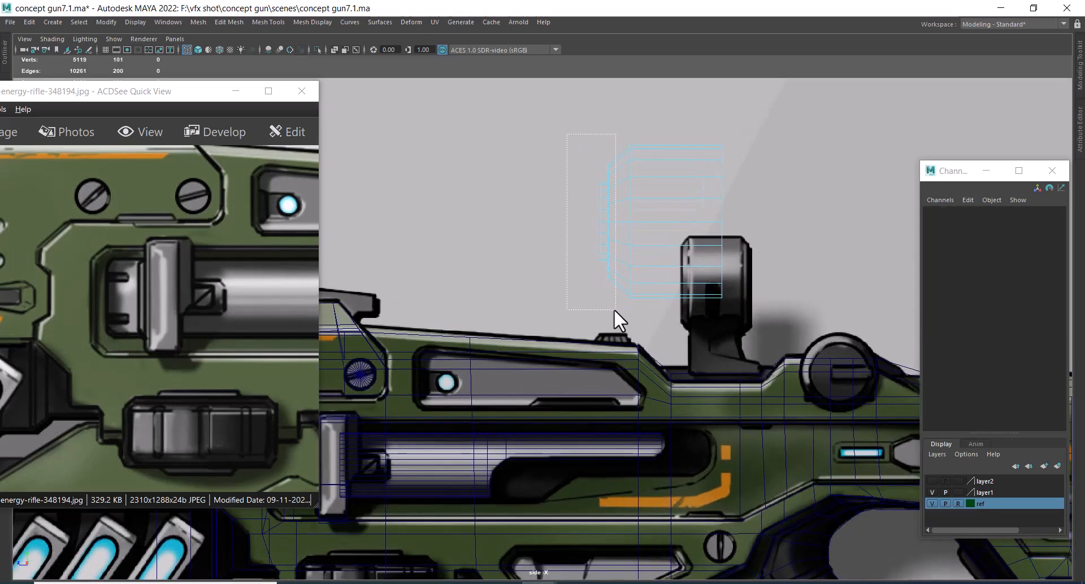
left_click_drag(614, 309, 616, 310)
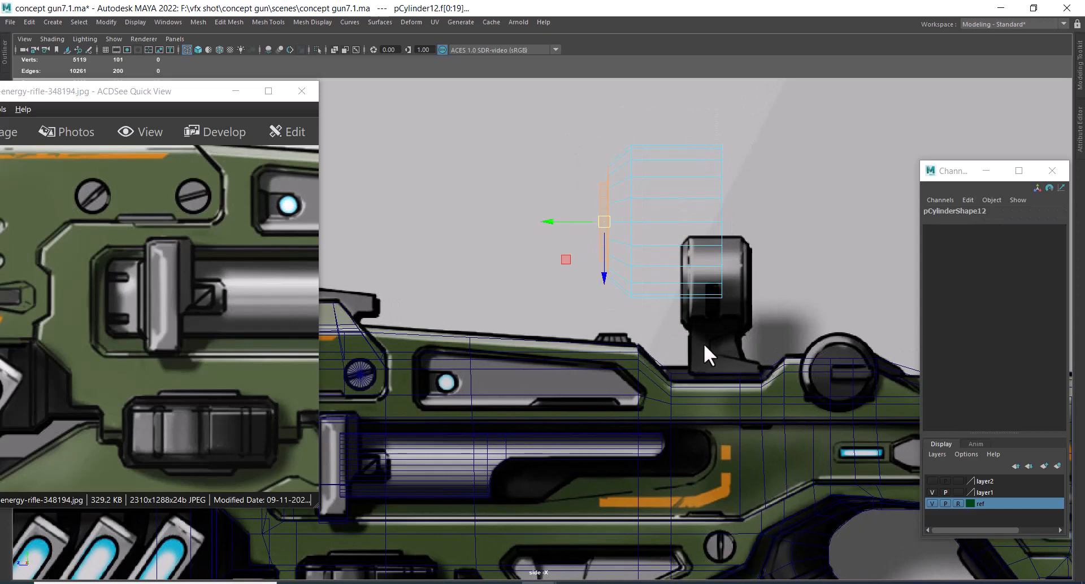
key("Delete")
key("F8")
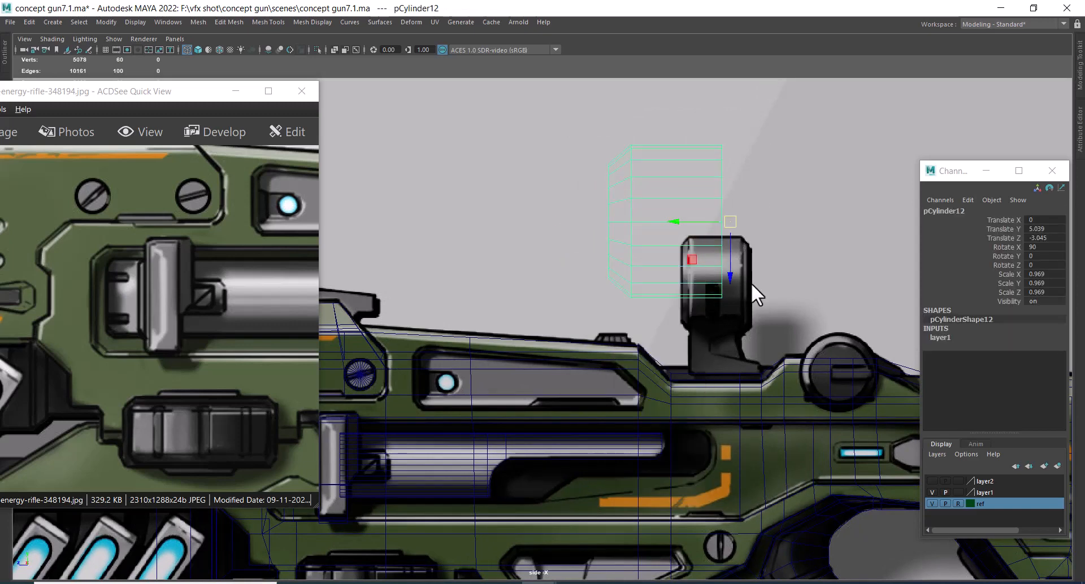
- Move the cylinder's pivot to its open edge and fit it over the sight's front half, scaled 0.574 in X and Z and 0.337 in Y
key("d")
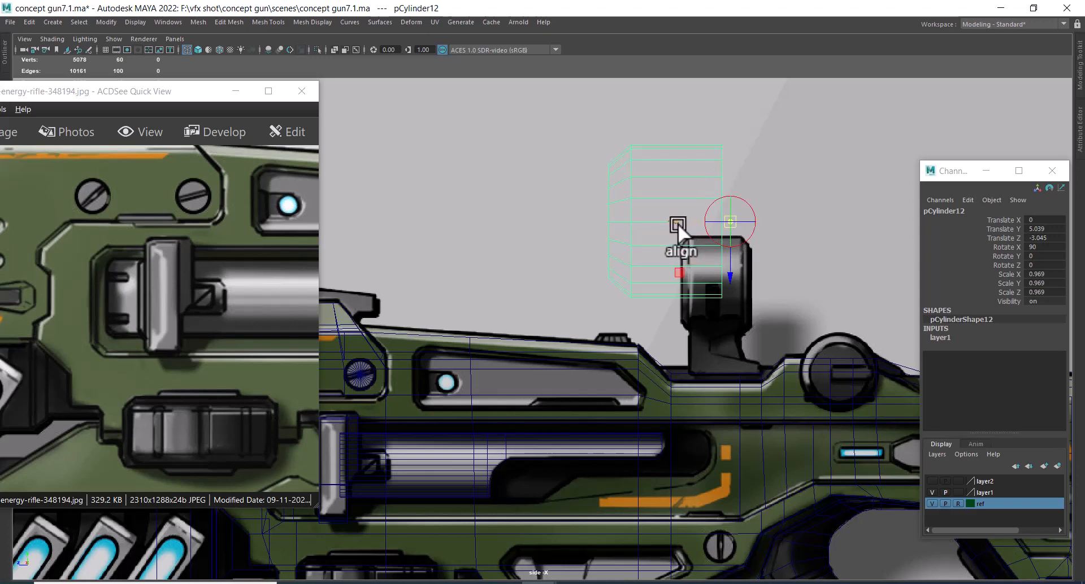
left_click_drag(677, 219, 669, 218)
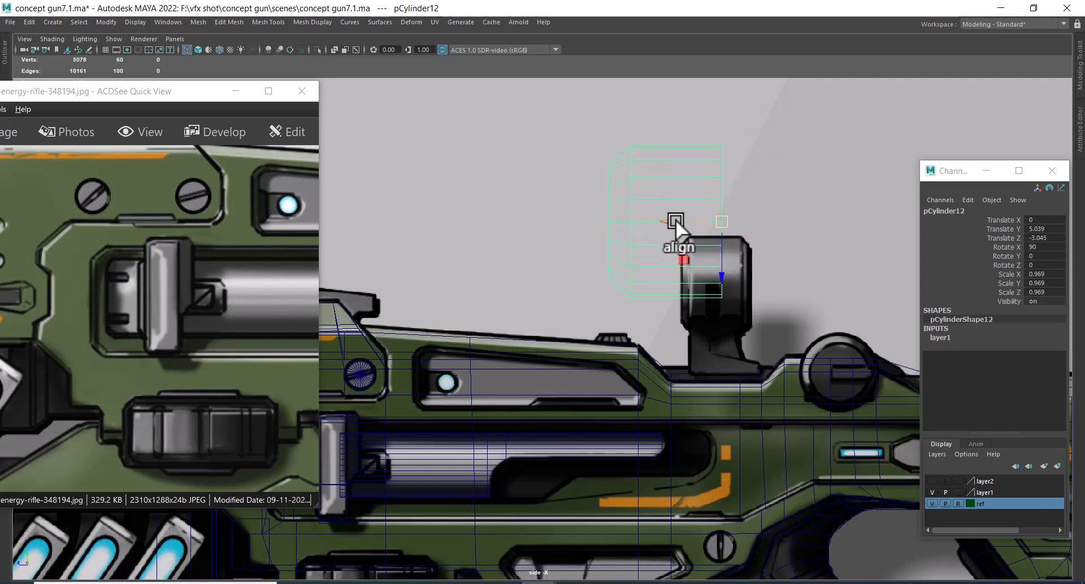
left_click_drag(675, 220, 729, 329)
key("w")
key("r")
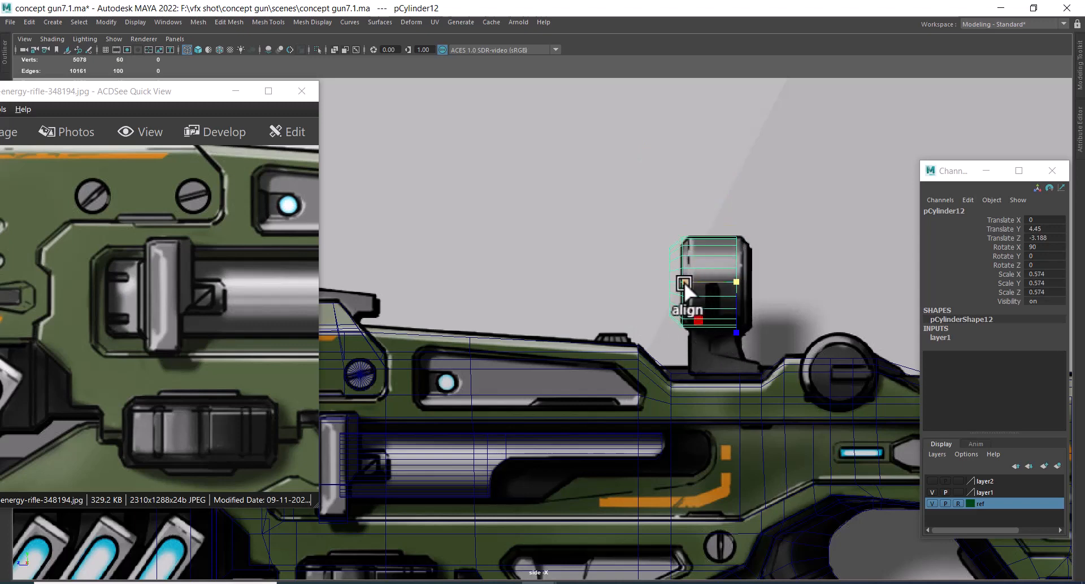
mouse_move(684, 282)
left_mouse_down()
mouse_move(705, 287)
mouse_move(674, 280)
left_mouse_up()
key("w")
key("r")
key("w")
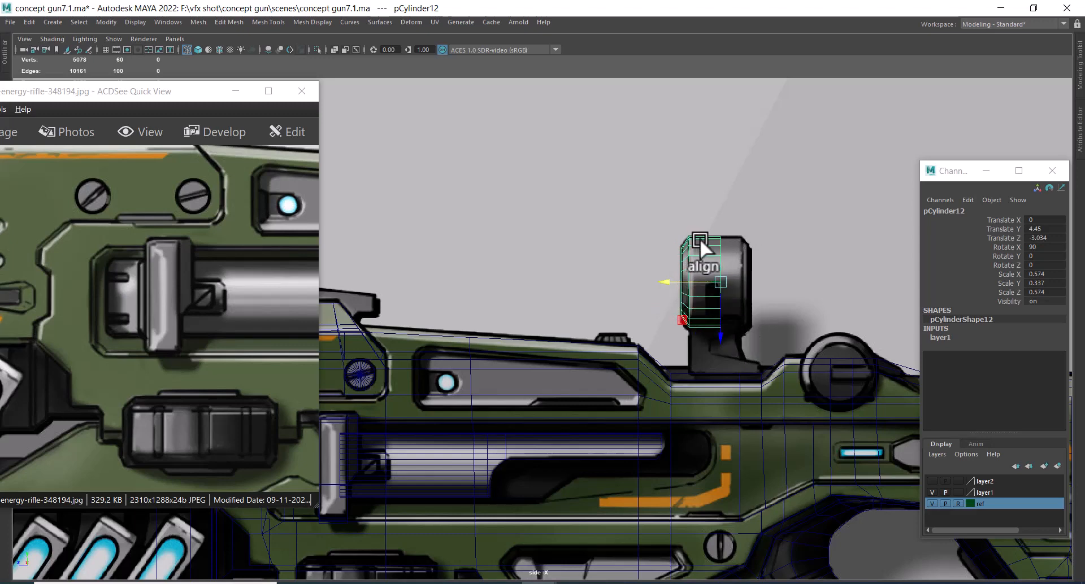
- Try to mirror the half cylinder across the world Y axis with cut geometry enabled
key("space")
right_click(649, 191, "shift")
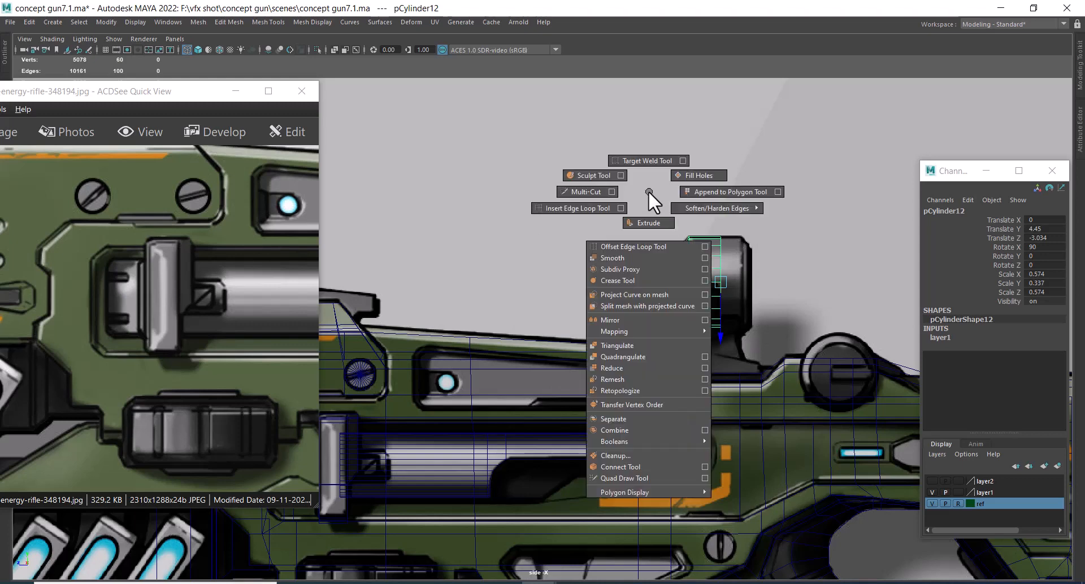
left_click(705, 320)
left_click_drag(839, 138, 482, 144)
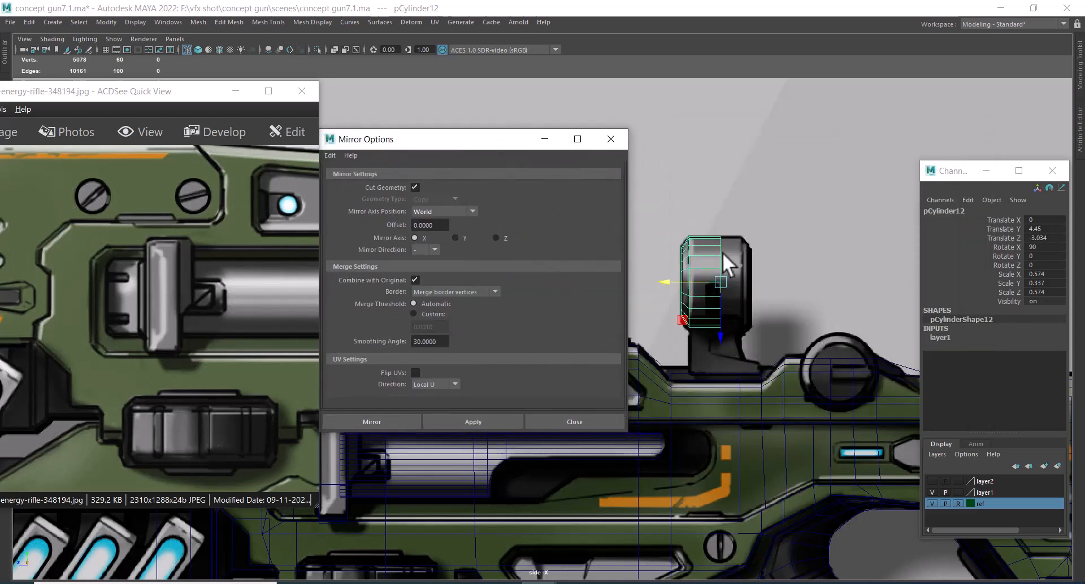
left_click_drag(769, 309, 737, 234, "alt")
left_click(455, 237)
left_click(485, 419)
middle_click_drag(737, 234, 728, 219, "alt")
right_click_drag(728, 219, 784, 361, "alt")
key("ctrl+z")
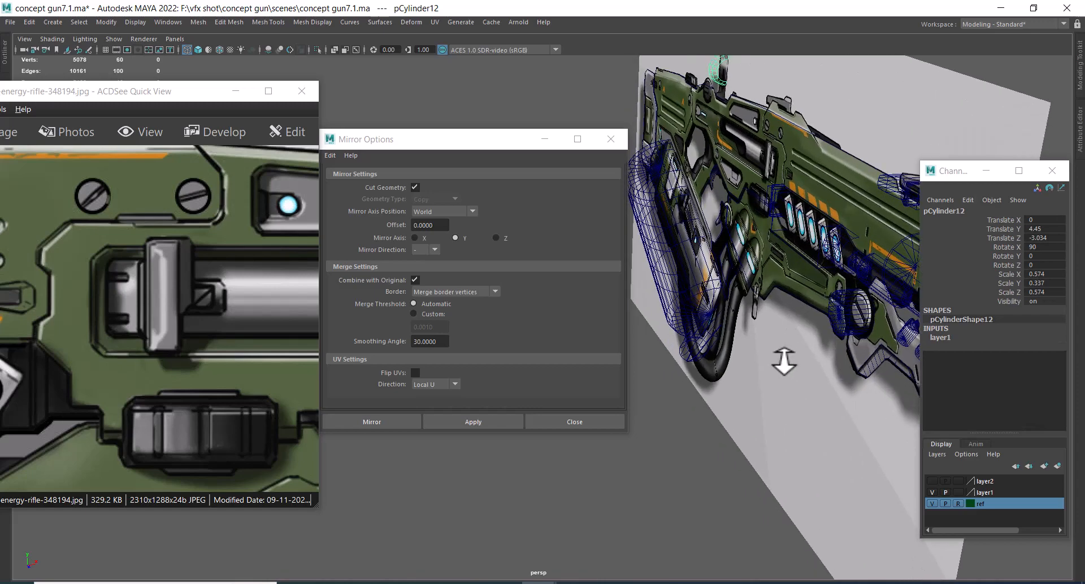
- Try to mirror the half cylinder across the world X axis and inspect the attempt in perspective
left_click(416, 238)
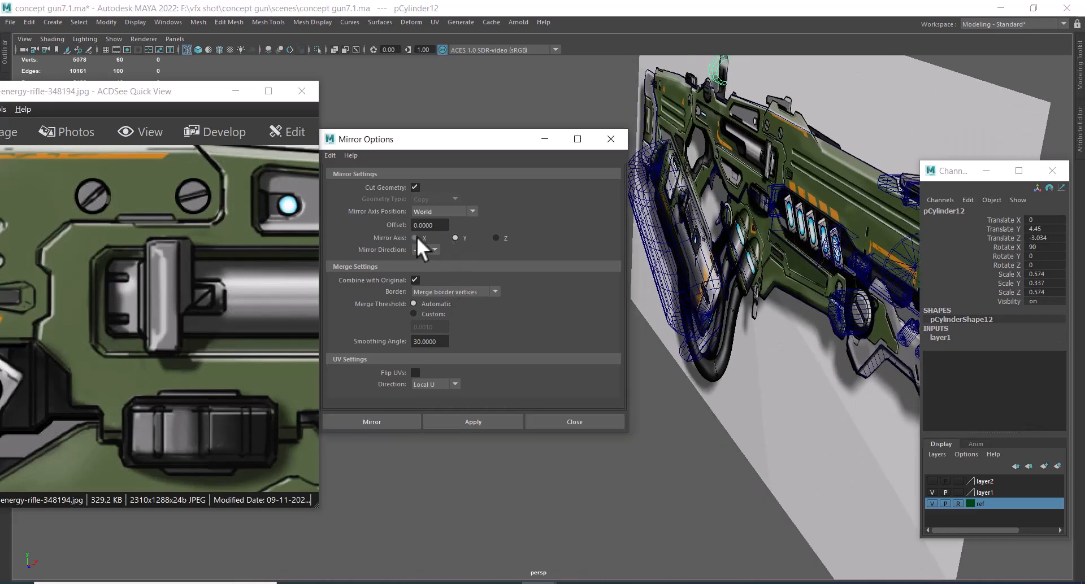
left_click(488, 419)
left_click_drag(655, 283, 721, 237, "alt")
right_click_drag(722, 237, 678, 235, "alt")
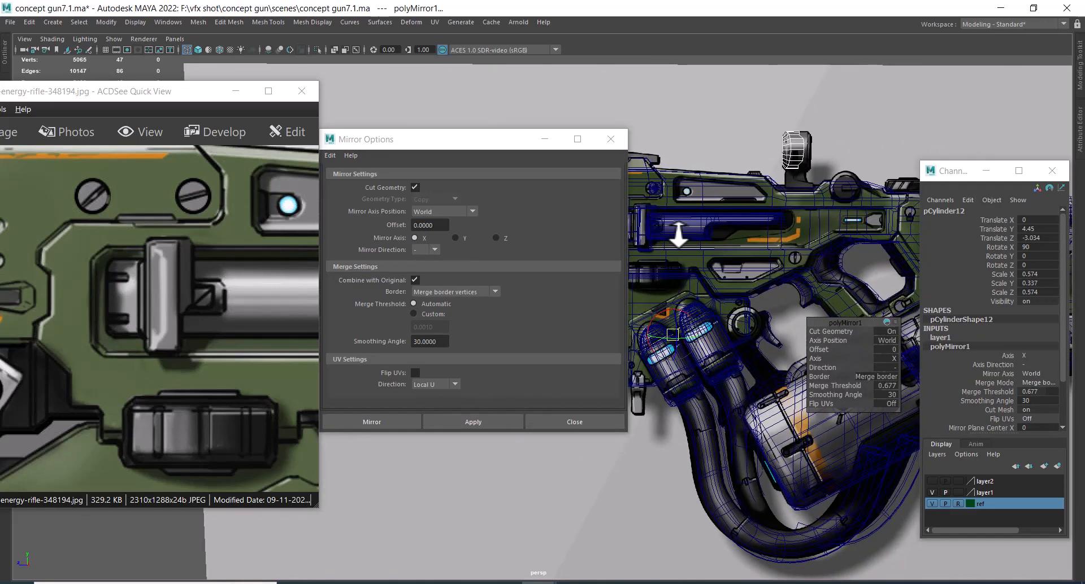
left_click_drag(678, 235, 779, 310, "alt")
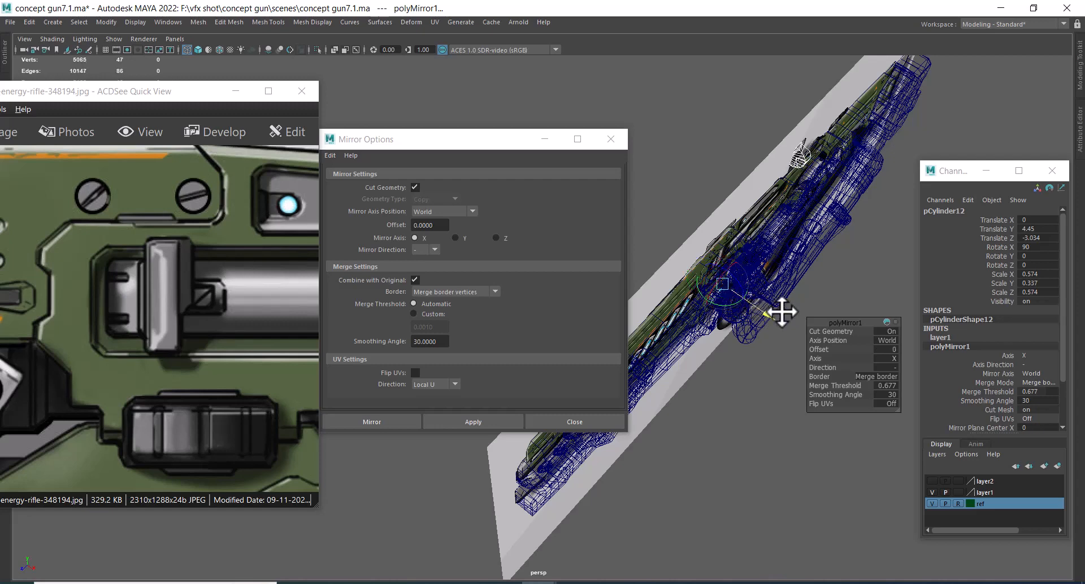
left_click(495, 238)
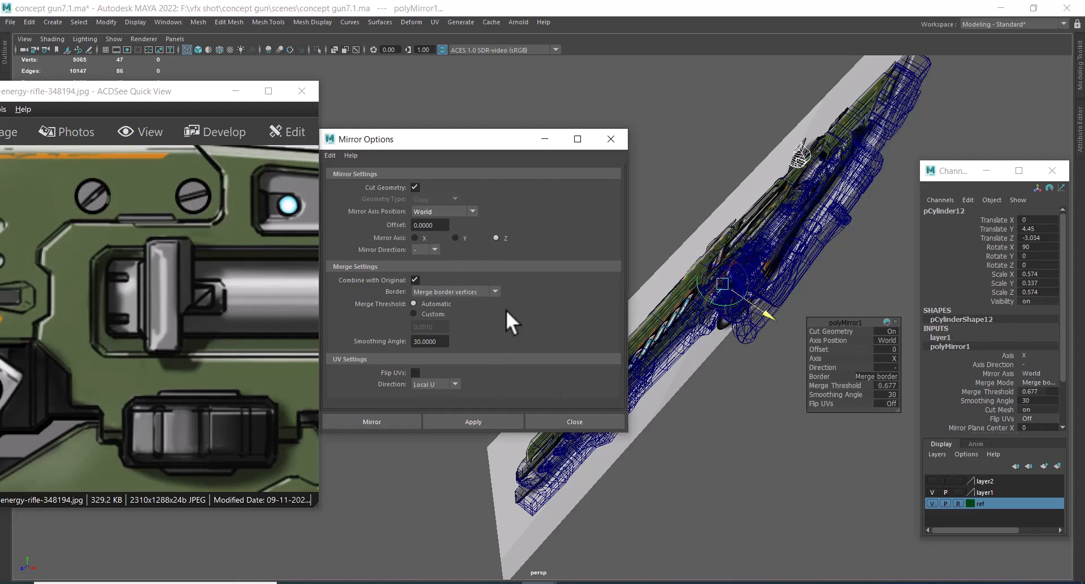
right_click_drag(714, 286, 734, 336, "alt")
key("ctrl+z")
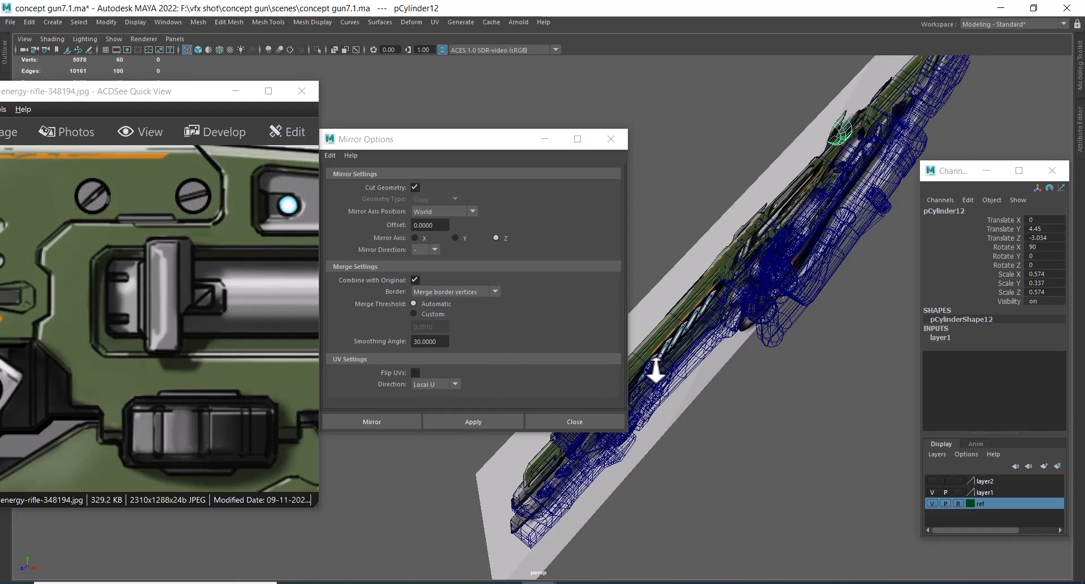
- Try to mirror the half cylinder across the world Z axis, undo the attempt, and close the mirror options
left_click(499, 419)
left_click_drag(708, 342, 676, 249, "alt")
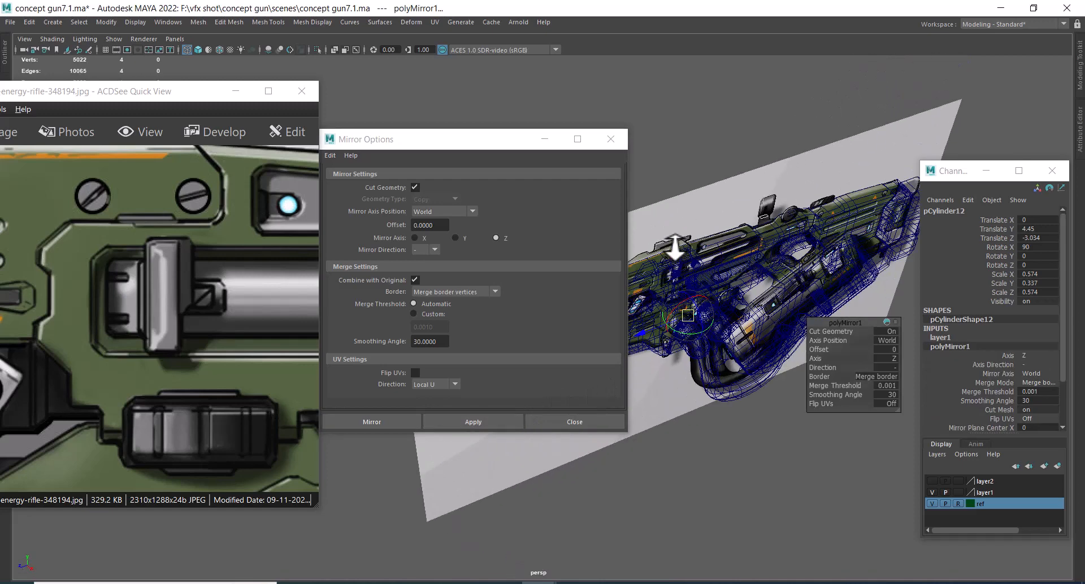
right_click_drag(676, 249, 726, 324, "alt")
left_click_drag(726, 314, 708, 308, "alt")
right_click_drag(708, 308, 716, 305, "alt")
key("w")
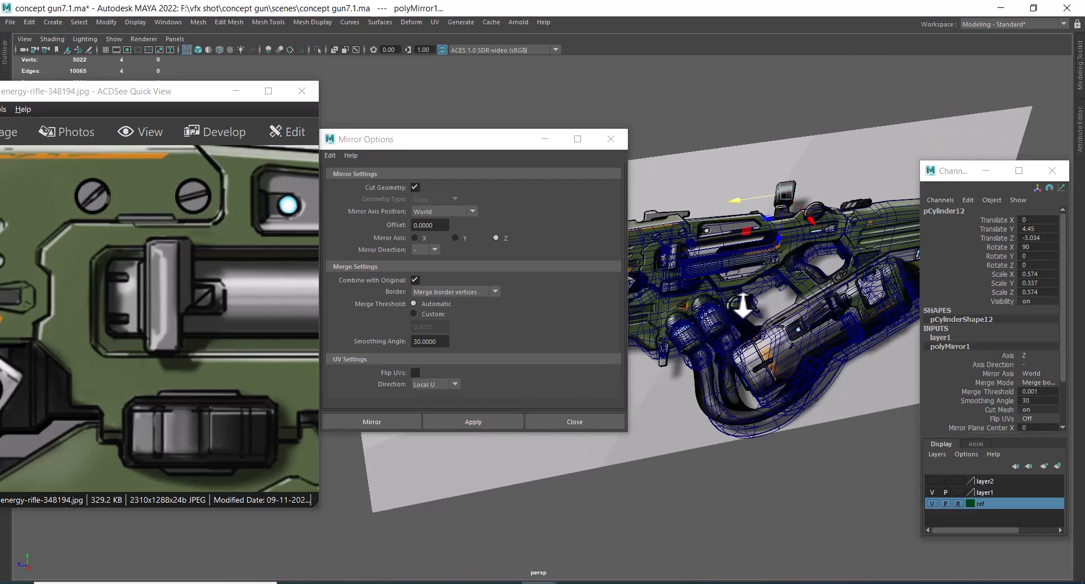
left_click_drag(744, 303, 731, 284, "alt")
right_click_drag(731, 284, 755, 272, "alt")
left_click_drag(734, 236, 734, 269)
key("ctrl+z")
key("ctrl+z")
key("ctrl+z")
left_click(588, 422)
- Freeze all of the half cylinder's translate, rotate and scale transformations
right_click_drag(690, 362, 650, 333, "alt")
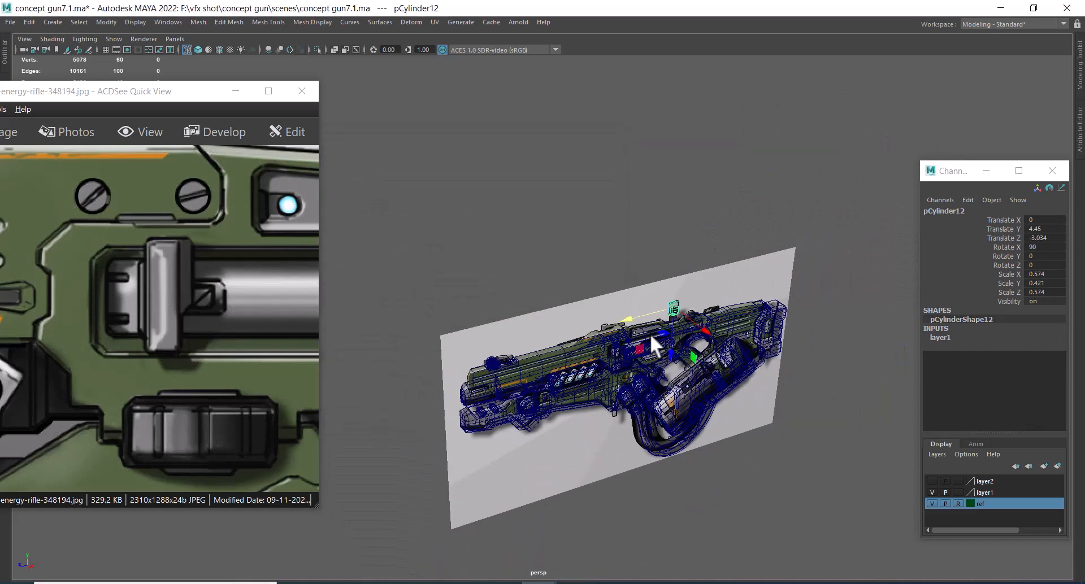
middle_click_drag(650, 334, 565, 288, "alt")
right_click_drag(565, 288, 792, 364, "alt")
left_click_drag(792, 364, 738, 322, "alt")
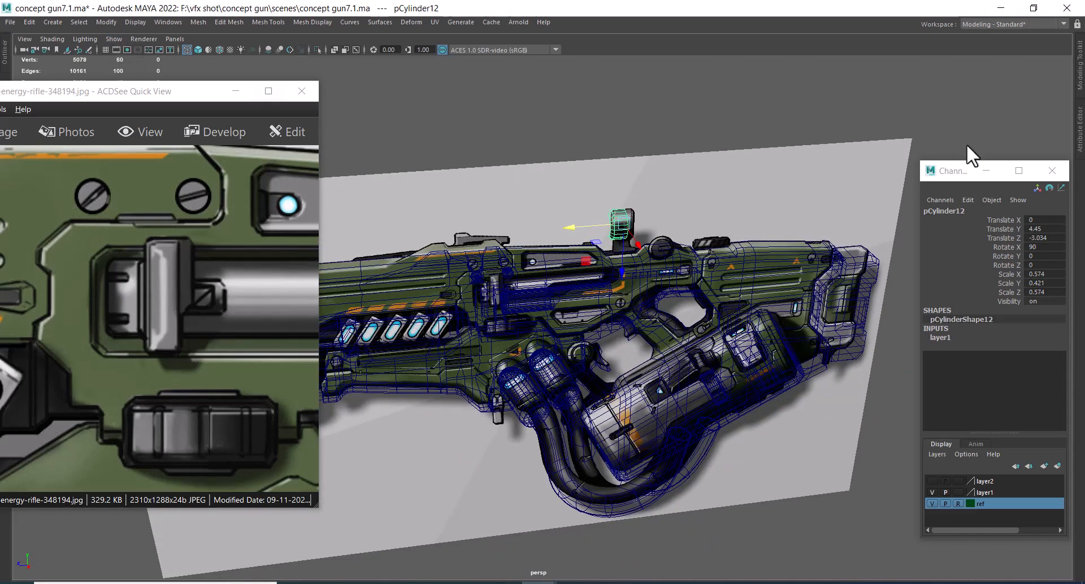
left_click_drag(1045, 220, 1000, 305)
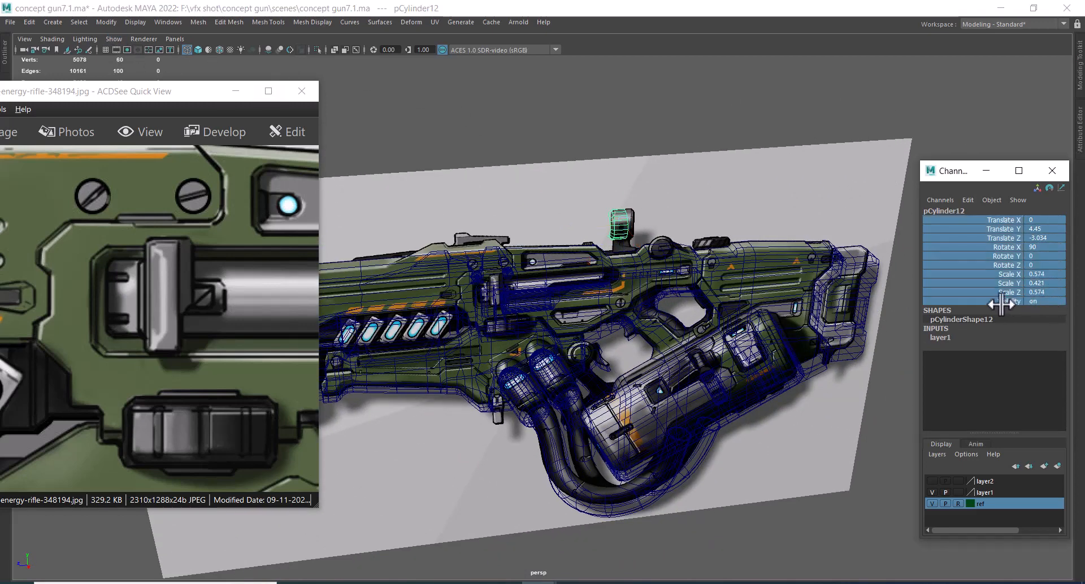
right_click(1016, 256)
mouse_move(1035, 455)
left_click(911, 490)
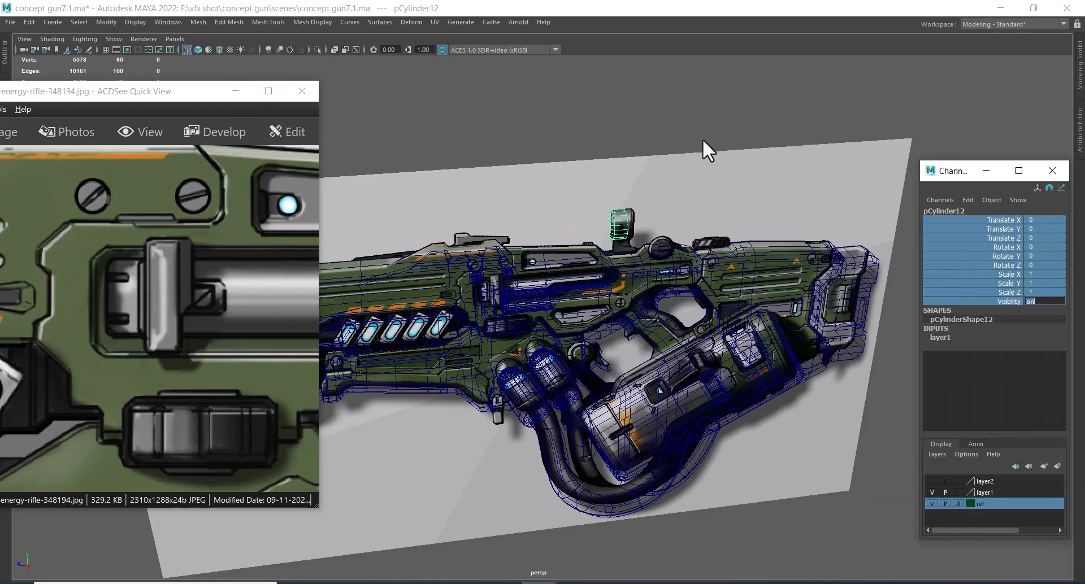
- Isolate the half cylinder, try to mirror it across the world Z axis with cut geometry enabled, and undo the mirror
right_click_drag(703, 139, 742, 227, "alt")
middle_click_drag(742, 227, 697, 289, "alt")
right_click_drag(697, 289, 718, 293, "alt")
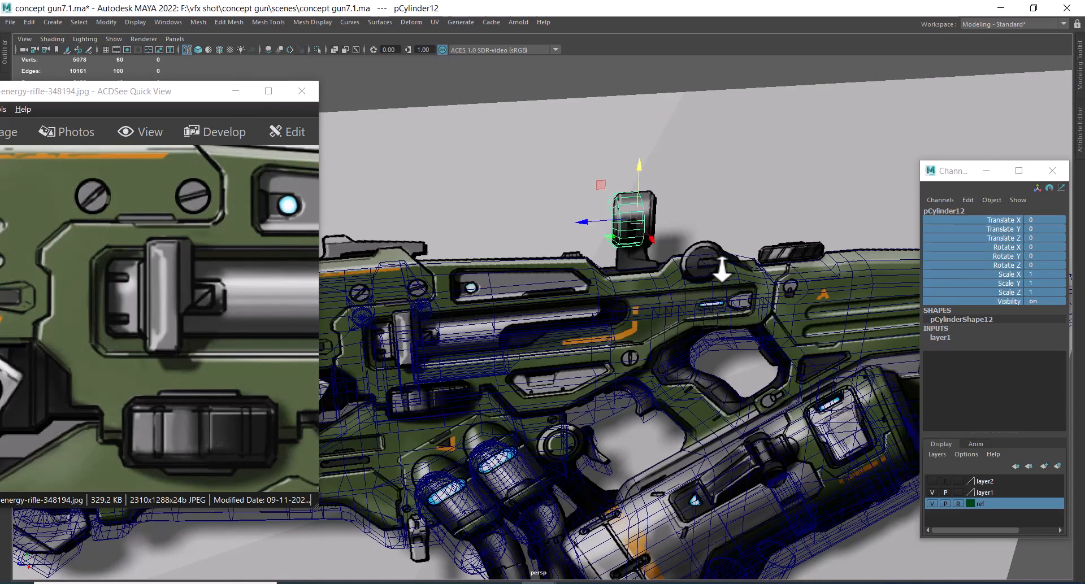
key("alt+h")
left_click_drag(714, 266, 706, 296, "alt")
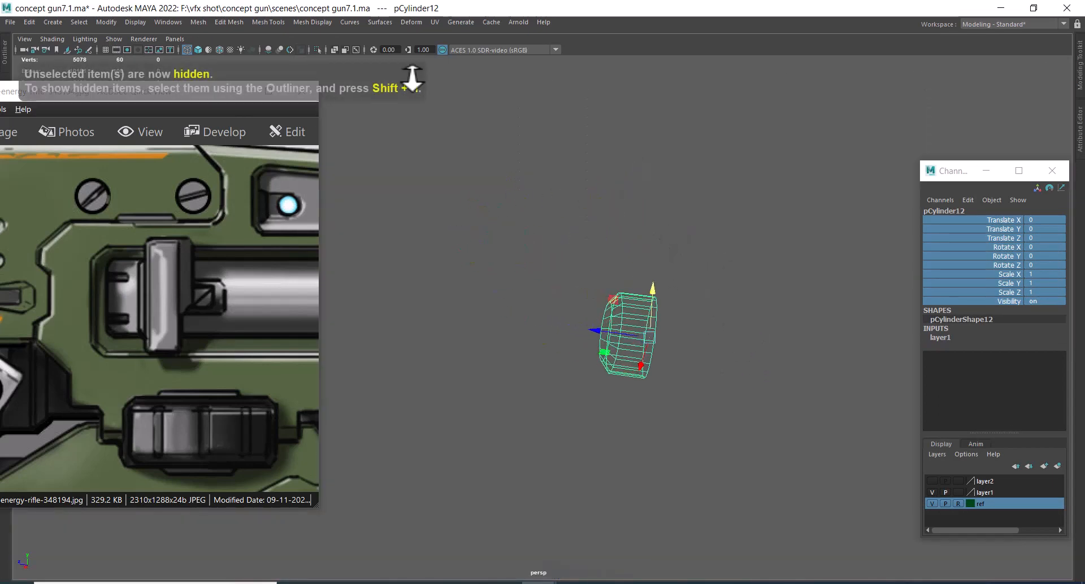
right_click(615, 158, "shift")
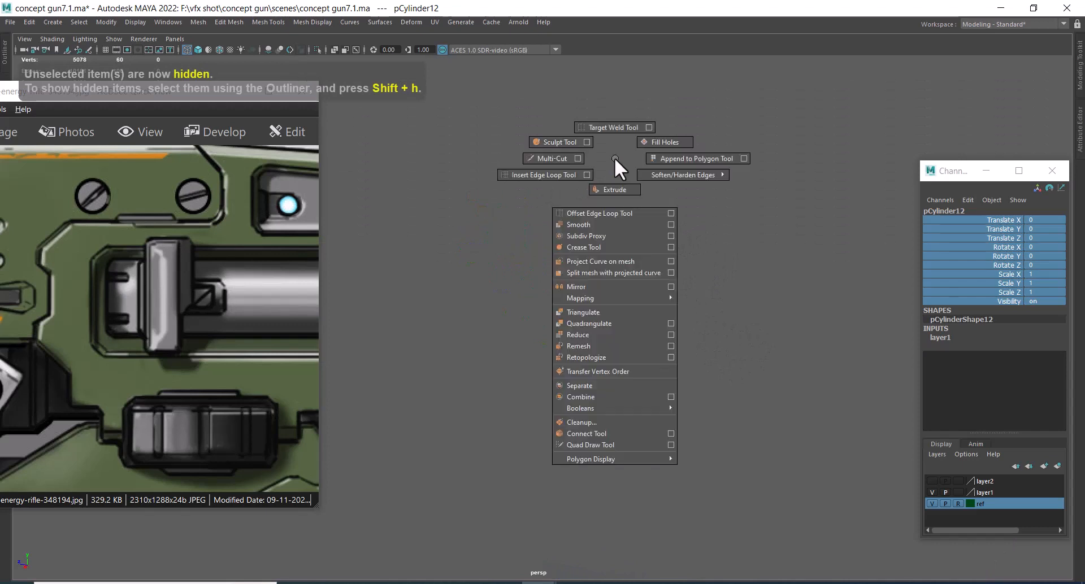
left_click(669, 286)
left_click_drag(480, 148, 440, 94)
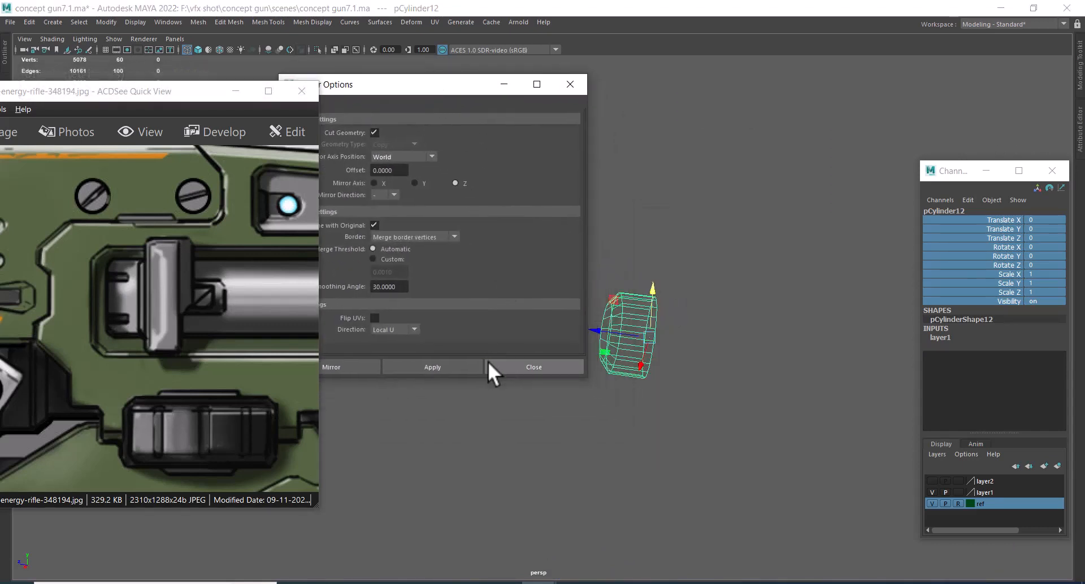
left_click(456, 362)
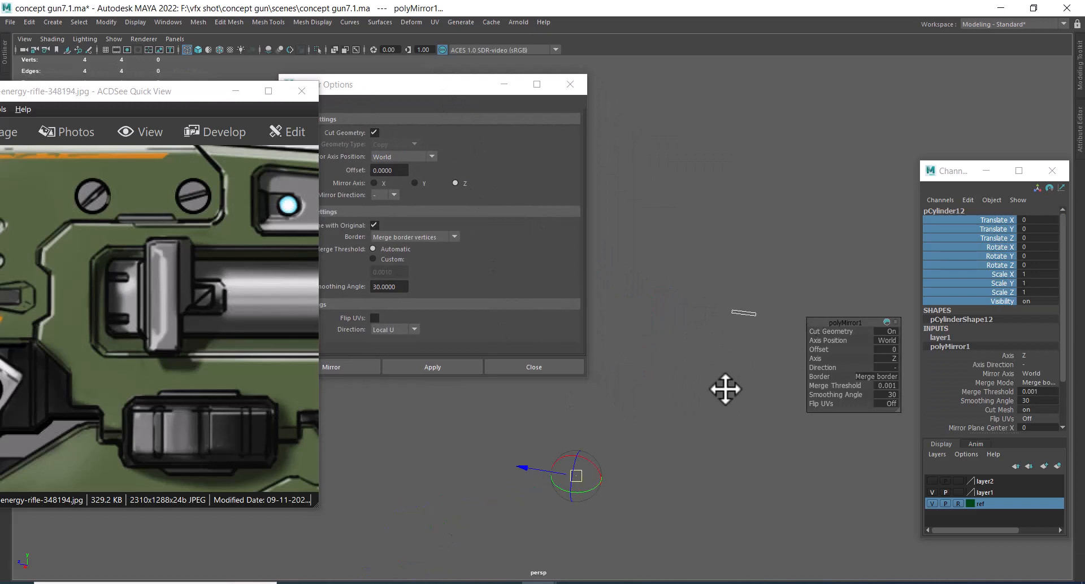
key("ctrl+z")
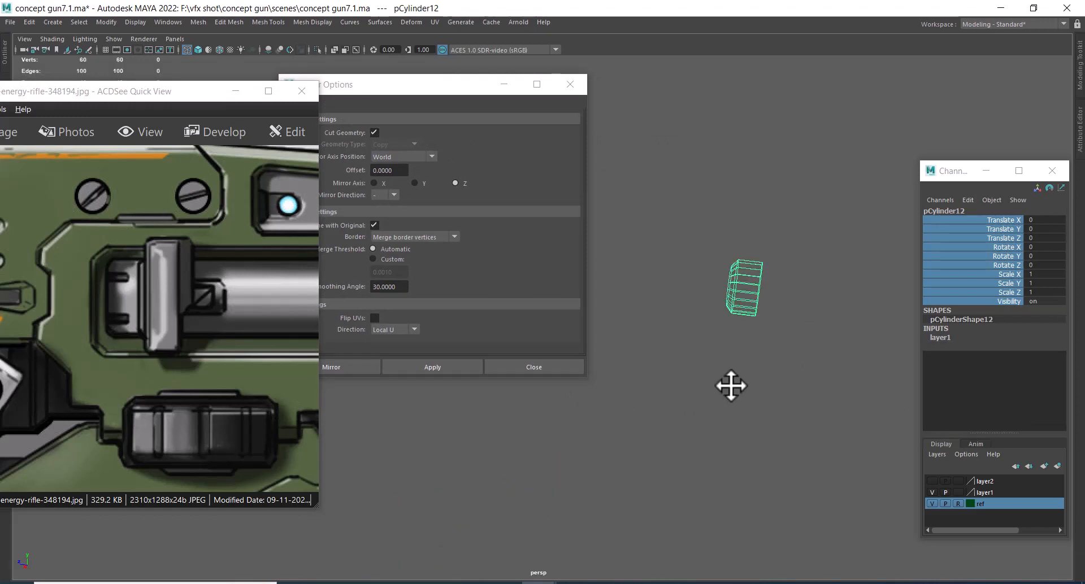
- Try to mirror the half cylinder across the world Y axis, and switch the mirror axis to X
left_click(388, 170)
left_click(415, 183)
left_click(442, 364)
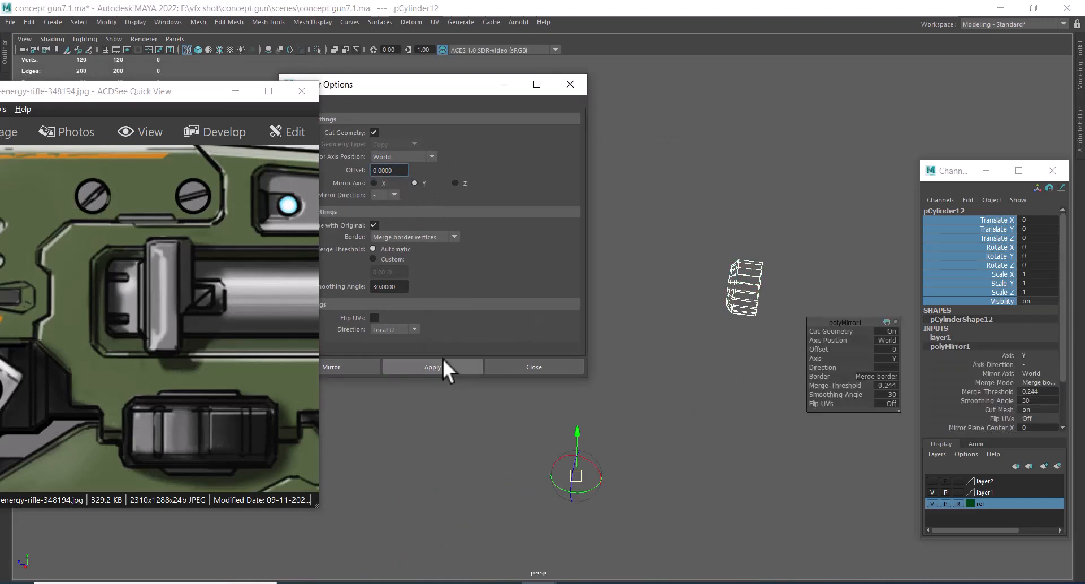
left_click(893, 365)
left_click(910, 367)
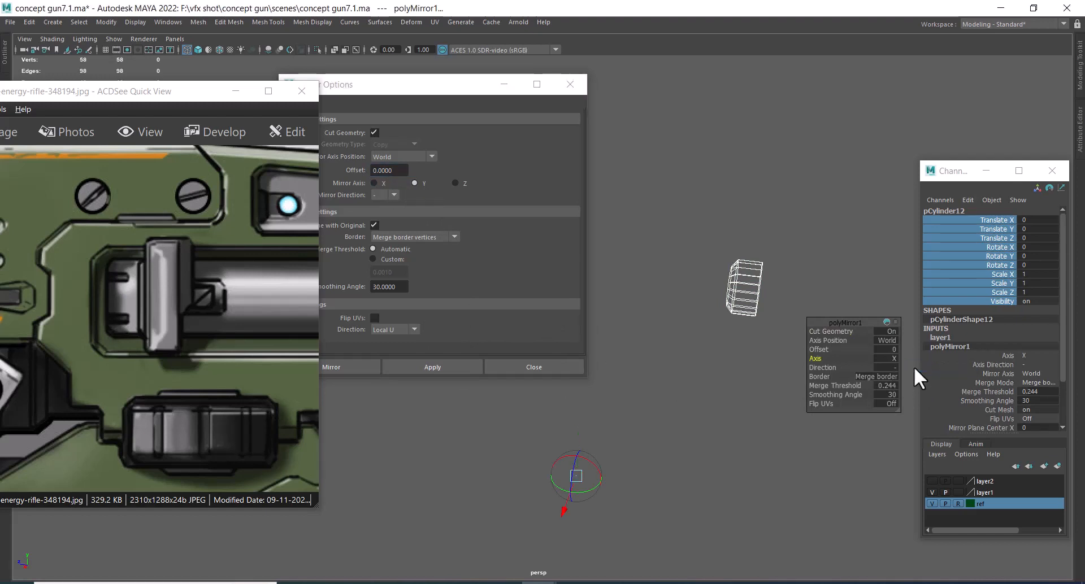
middle_click_drag(647, 477, 709, 439, "alt")
right_click_drag(709, 439, 881, 428, "alt")
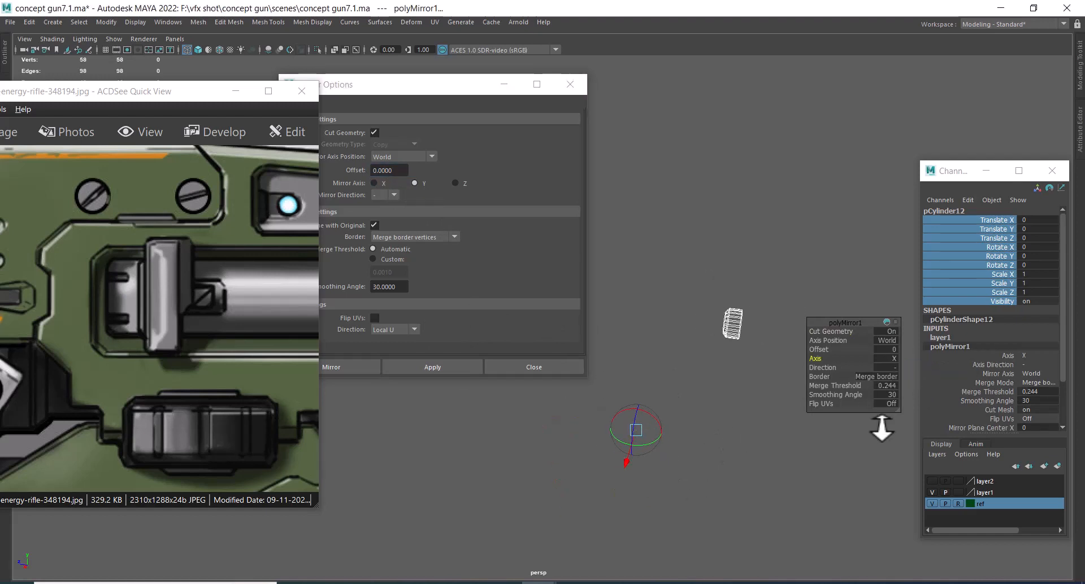
scroll(693, 346, "down", 2)
- Try the mirror on the Z axis with the direction set to positive, checking the X axis as an alternative
left_click(893, 358)
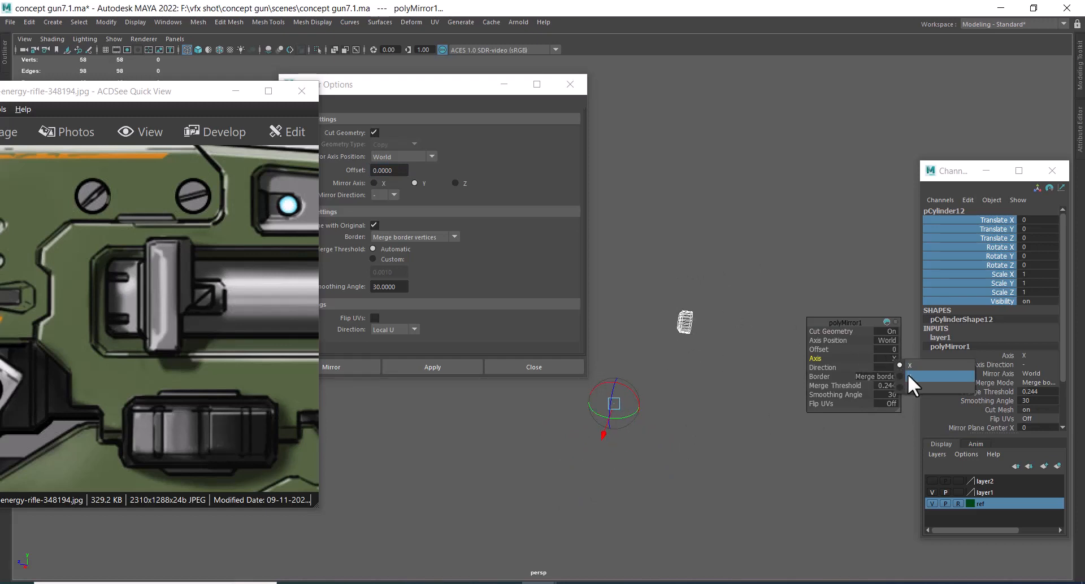
left_click(911, 384)
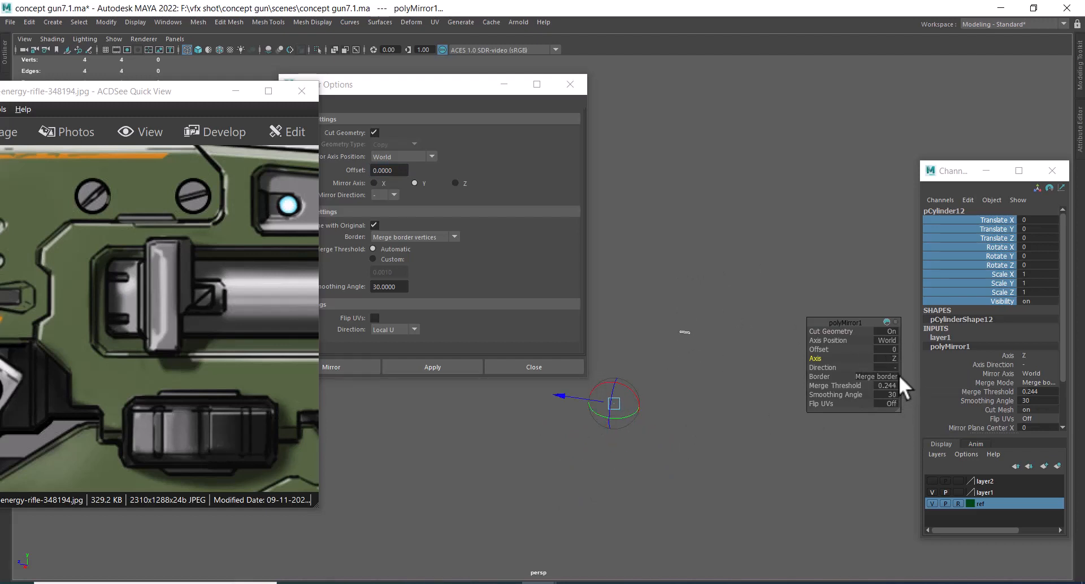
left_click(892, 367)
left_click(910, 377)
left_click(893, 358)
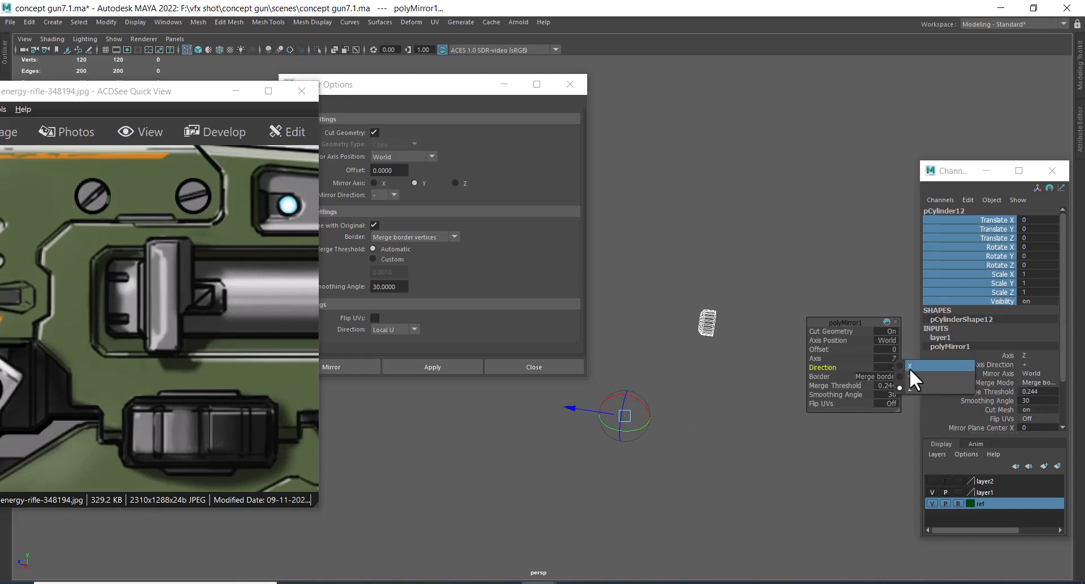
left_click(910, 367)
left_click(893, 361)
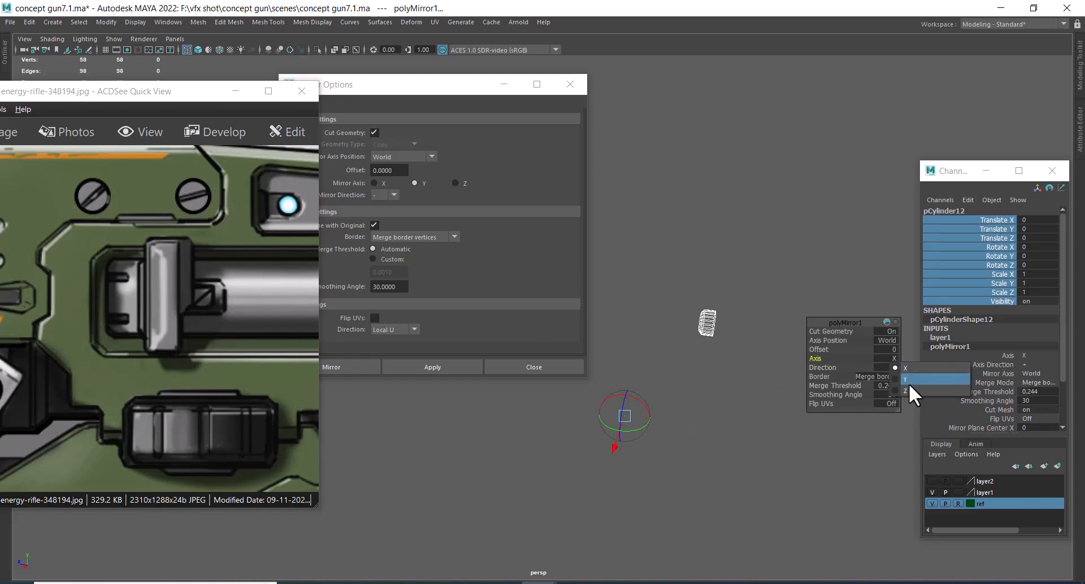
left_click(909, 390)
- Undo the mirror attempts and the isolation of the half cylinder, and close the mirror options
right_click_drag(720, 442, 743, 367, "alt")
key("ctrl+z")
key("ctrl+z")
key("ctrl+z")
key("ctrl+z")
key("ctrl+z")
key("ctrl+z")
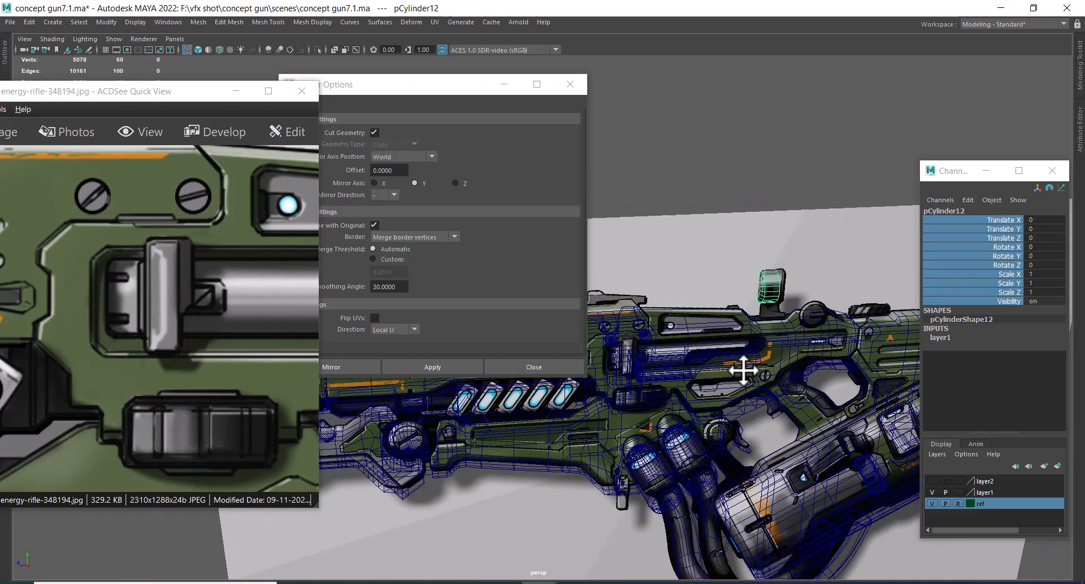
left_click(557, 366)
- Isolate the half cylinder and show it in the side view
key("alt+h")
key("space")
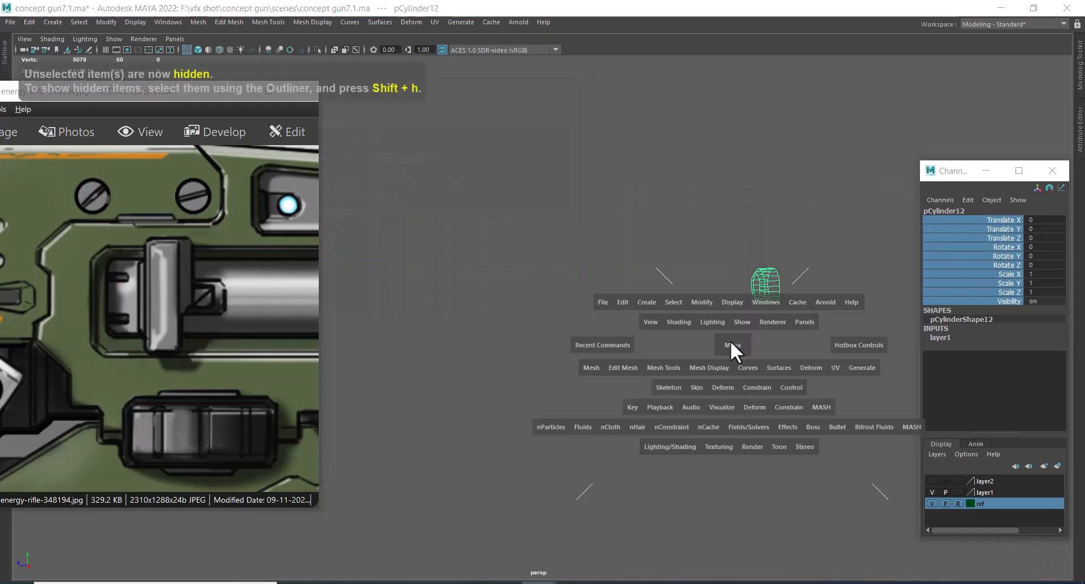
left_click_drag(729, 341, 781, 346)
key("w")
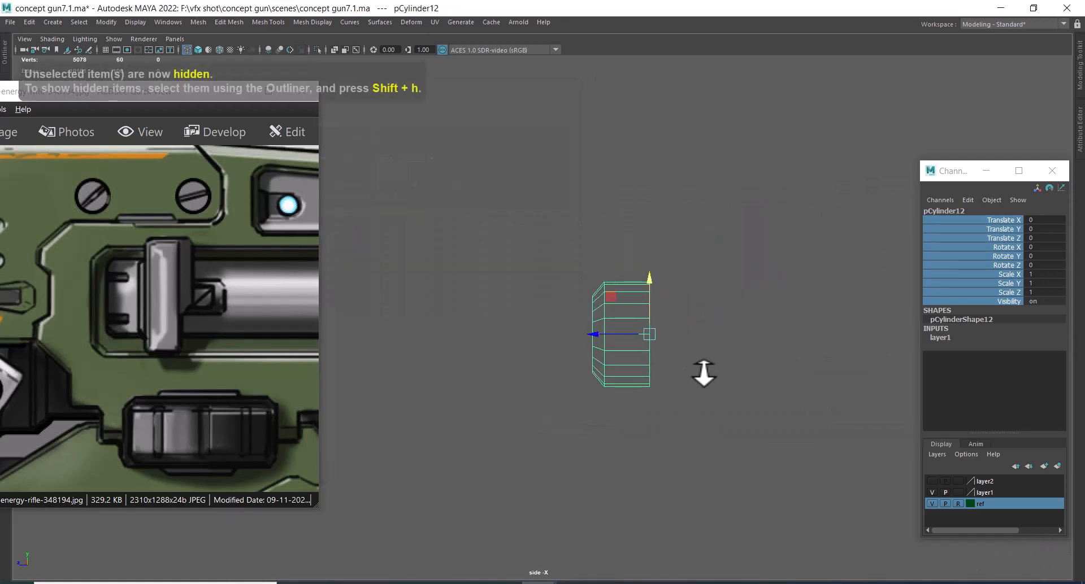
- Reset the Duplicate Special settings and create one mirrored copy of the half cylinder with Z scale -1
left_click(30, 22)
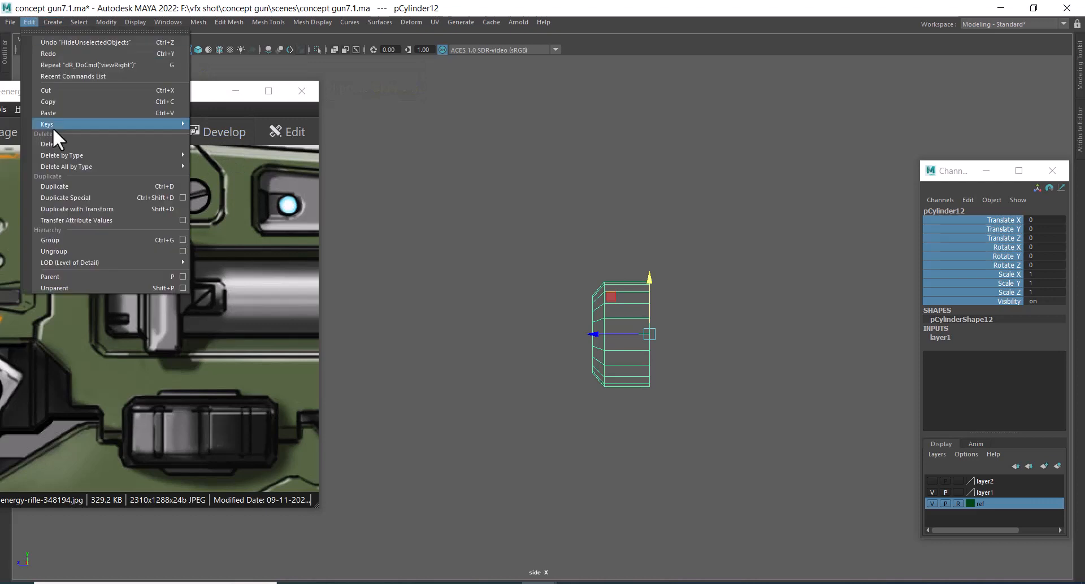
left_click(182, 198)
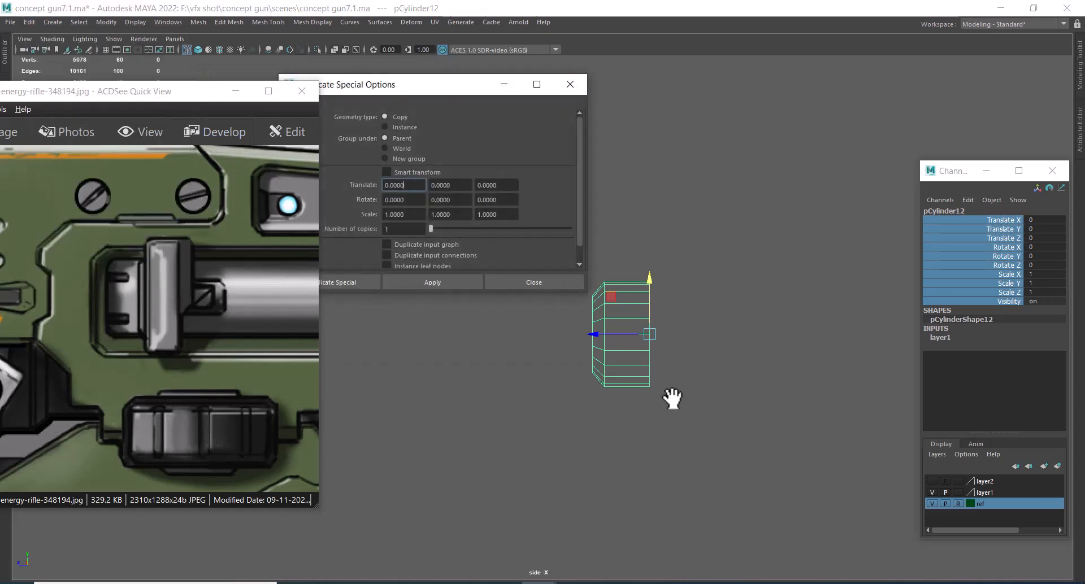
left_click_drag(422, 87, 597, 72)
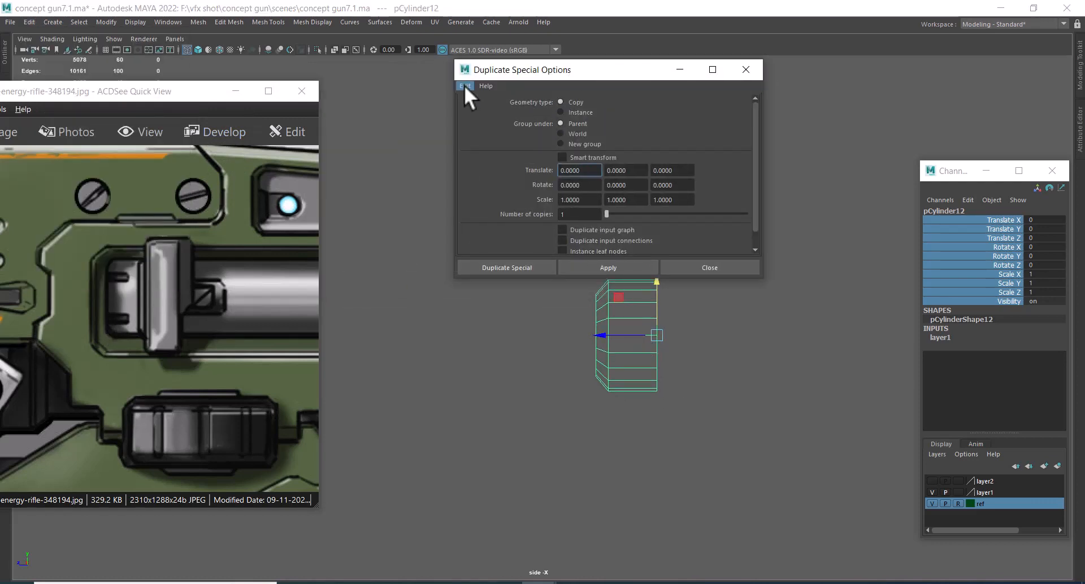
left_click(463, 86)
left_click(482, 107)
left_click(561, 199)
left_click(670, 201)
type("-")
left_click(633, 266)
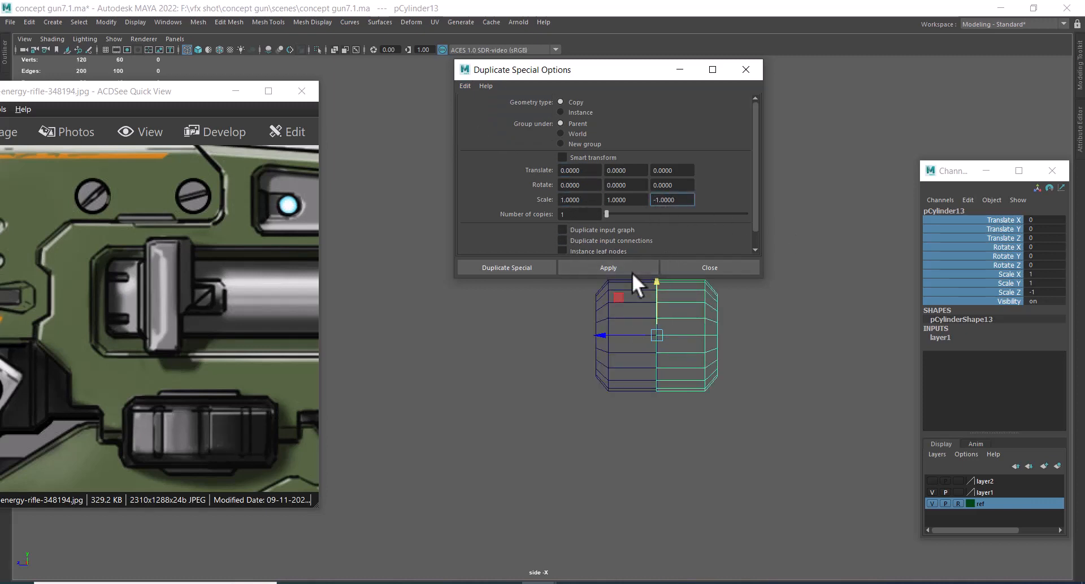
left_click(709, 267)
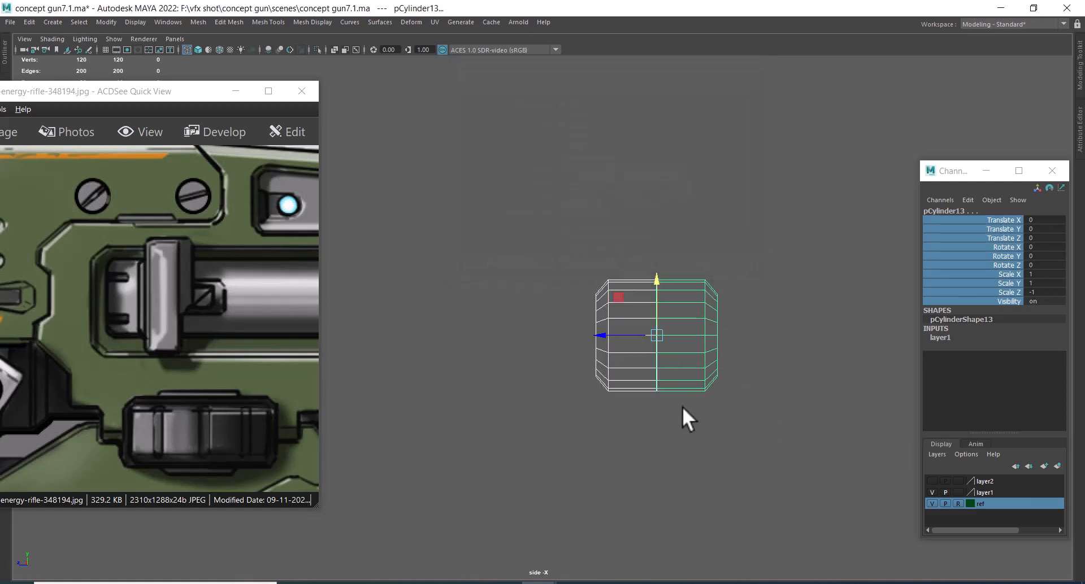
- Combine the two cylinder halves and merge the vertices along their center seam with a 0.01 distance threshold
right_click_drag(655, 263, 662, 476, "shift")
right_click_drag(686, 282, 511, 265)
left_click_drag(635, 238, 669, 361)
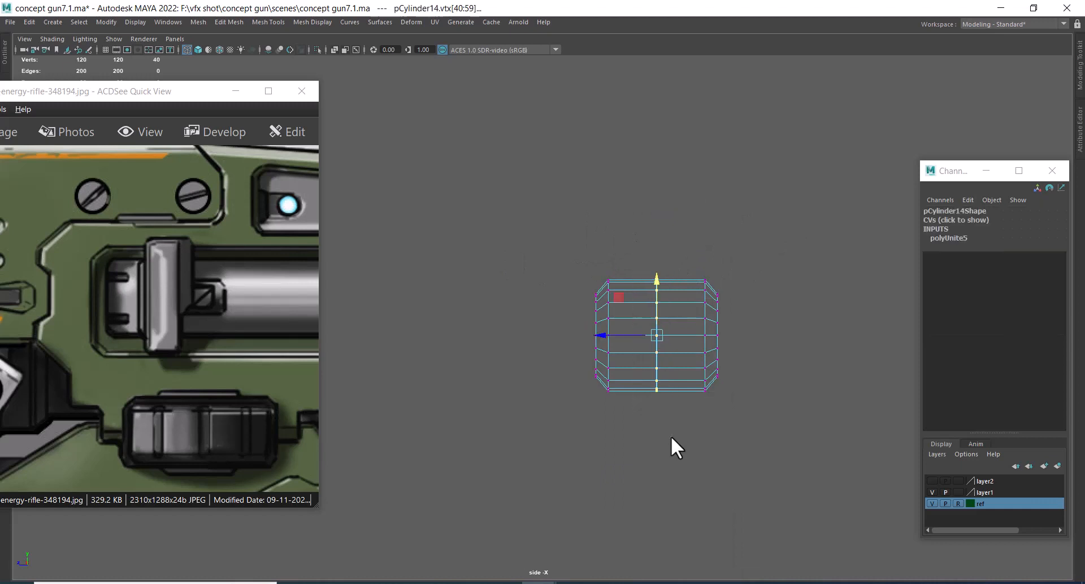
right_click_drag(670, 313, 690, 212, "shift")
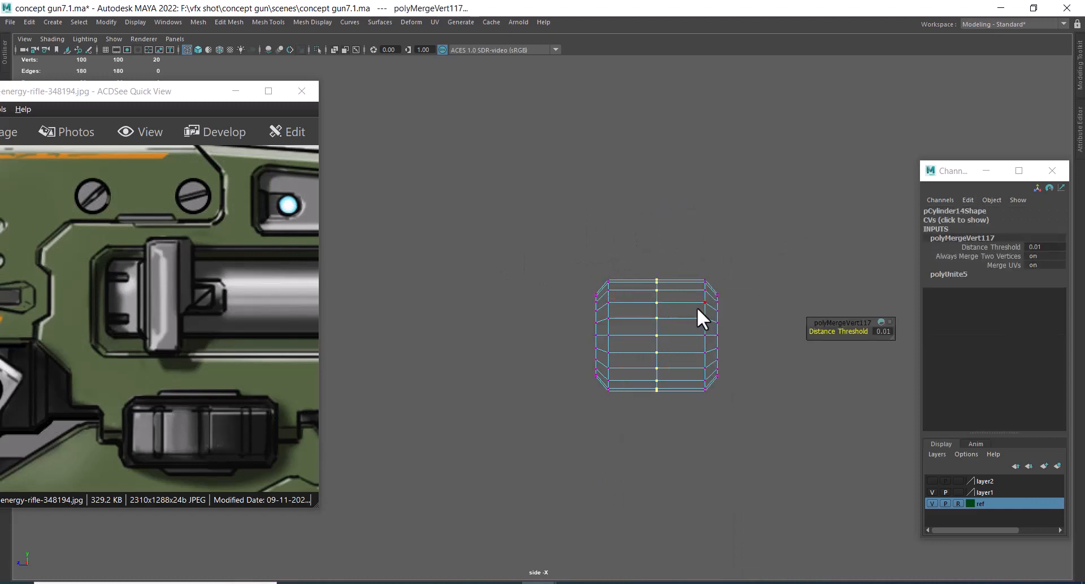
left_click(758, 246)
- Bring back the hidden objects, scale the combined cylinder to 0.7 in Z, and shift it 0.049 in Z to fit the reference sight
key("ctrl+1")
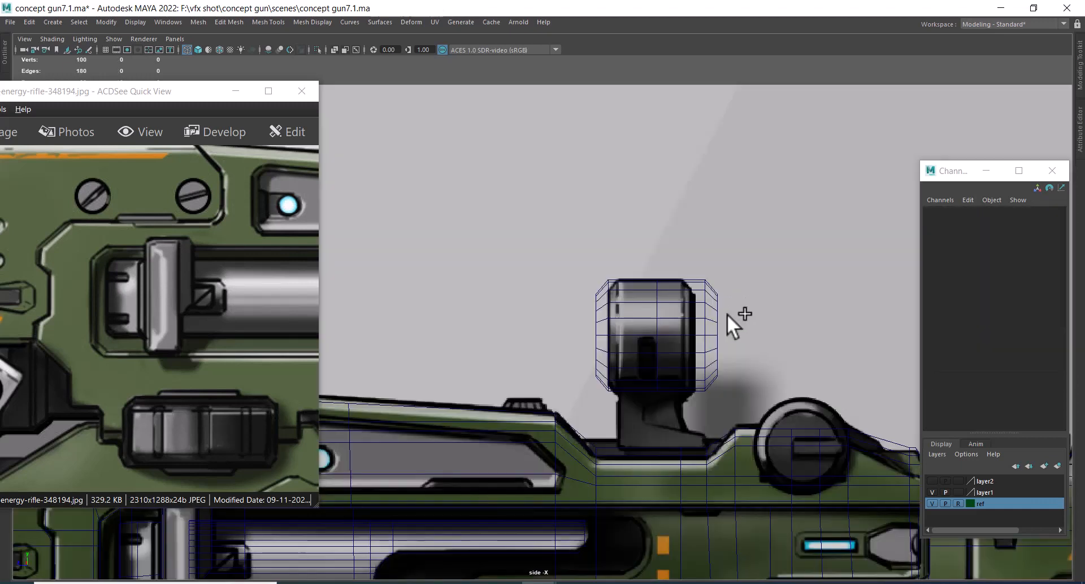
left_click(700, 299)
key("r")
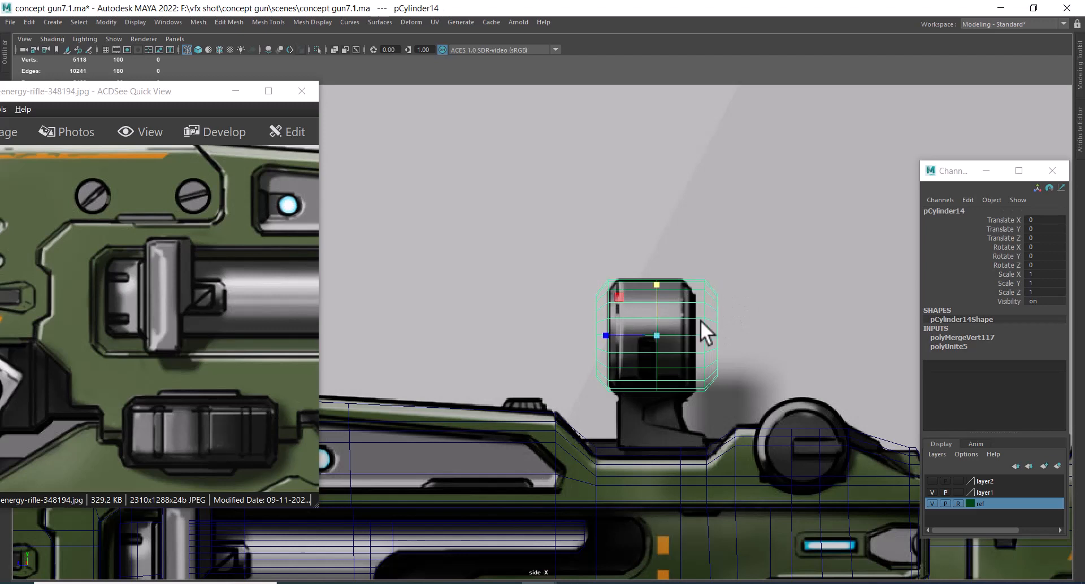
mouse_move(606, 335)
left_mouse_down()
mouse_move(625, 334)
mouse_move(611, 334)
mouse_move(653, 201)
mouse_move(738, 340)
mouse_move(759, 333)
left_mouse_up()
key("w")
- Isolate the sight cylinder in shaded perspective and bridge its two open end edge loops to form the inner wall
key("space")
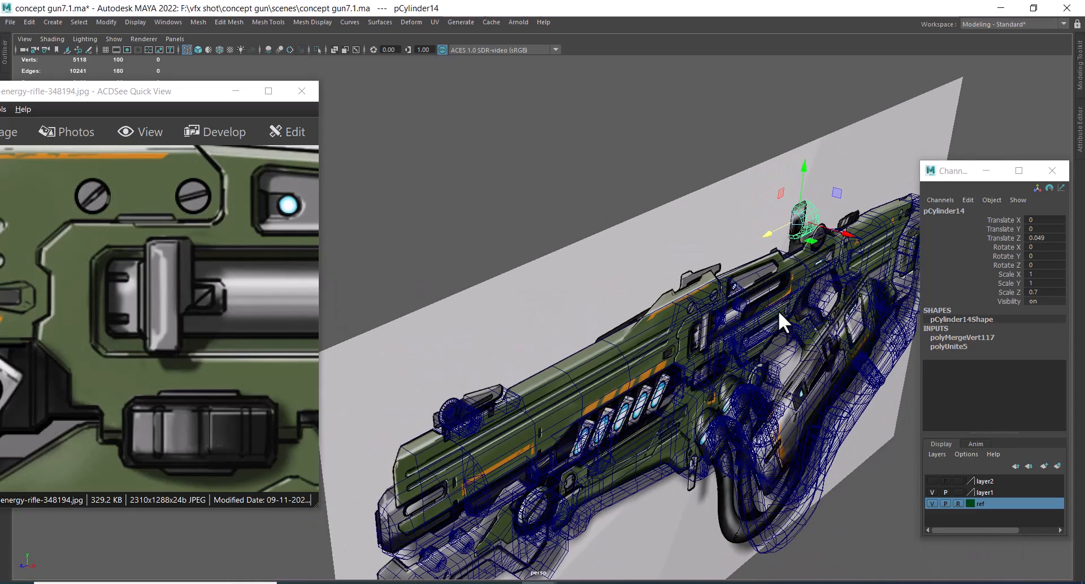
key("4")
key("5")
middle_click_drag(768, 300, 621, 345, "alt")
key("alt+h")
right_click_drag(621, 345, 741, 477, "alt")
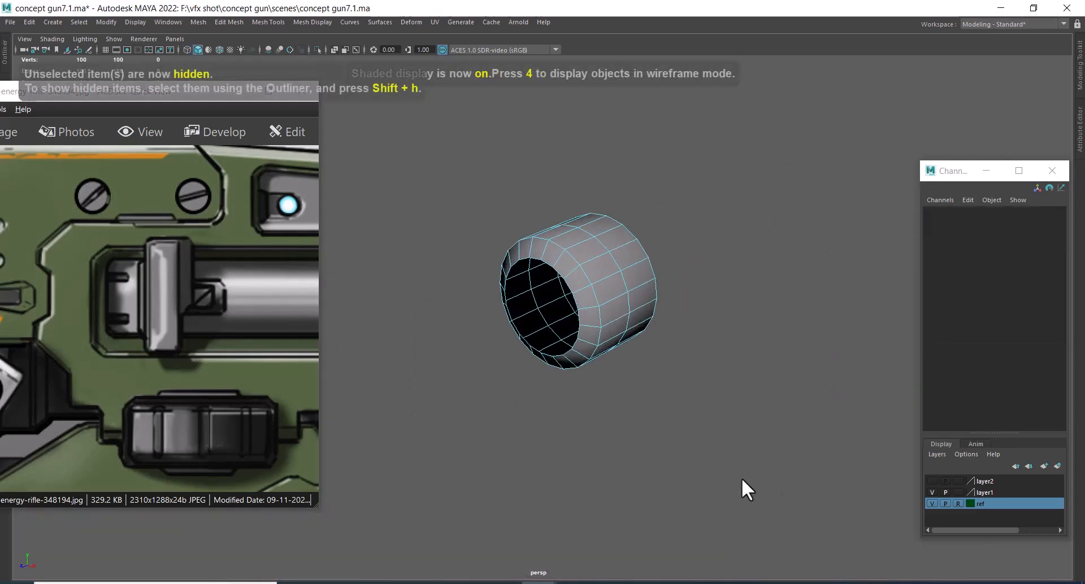
double_click(572, 284)
left_click_drag(650, 282, 602, 300, "alt")
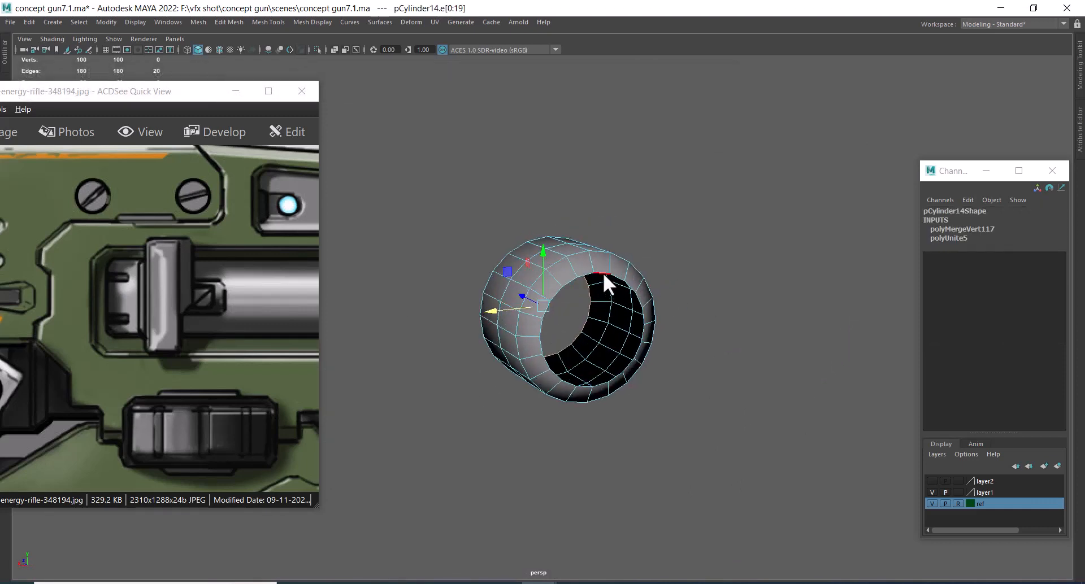
right_click_drag(692, 208, 693, 355, "shift")
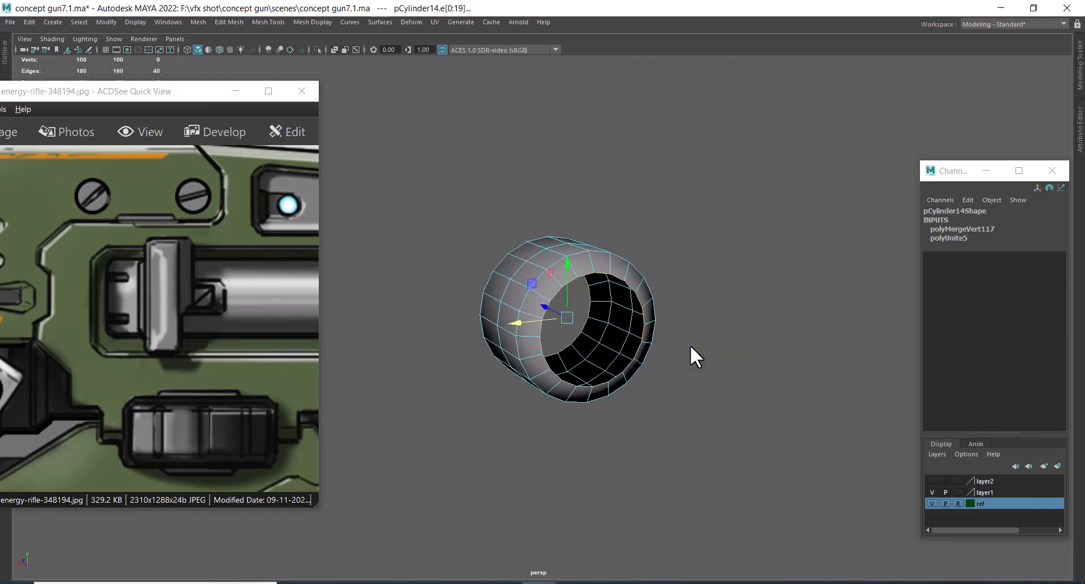
key("F8")
left_click_drag(640, 284, 619, 273, "alt")
- Bring the round top sight into view in the reference image and compare it with the modelled ring
left_click_drag(249, 324, 23, 353)
left_click_drag(308, 370, 119, 368)
left_click_drag(285, 348, 110, 334)
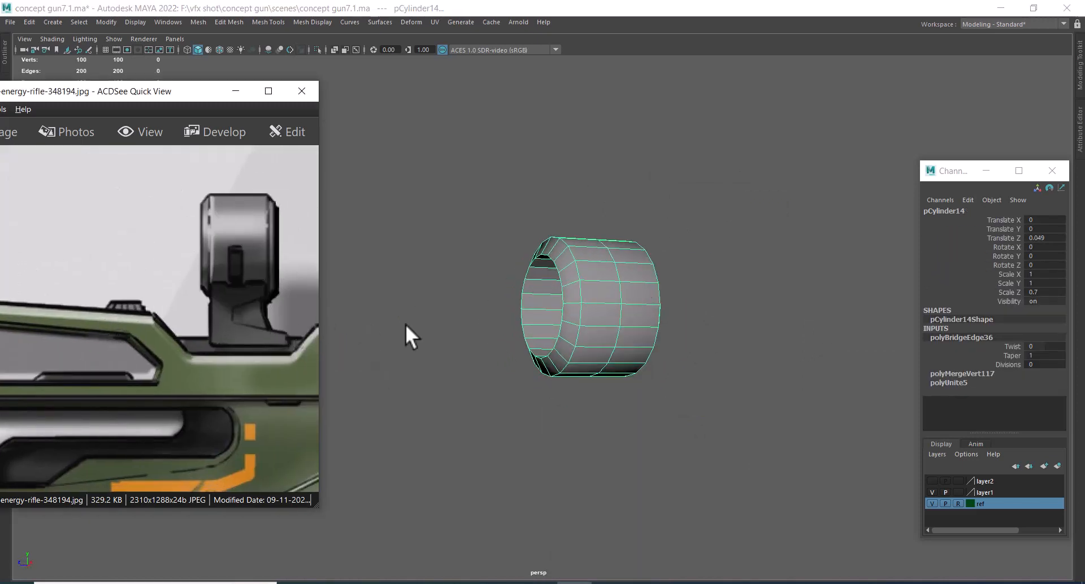
scroll(645, 326, "up", 1)
middle_click_drag(645, 325, 641, 279, "alt")
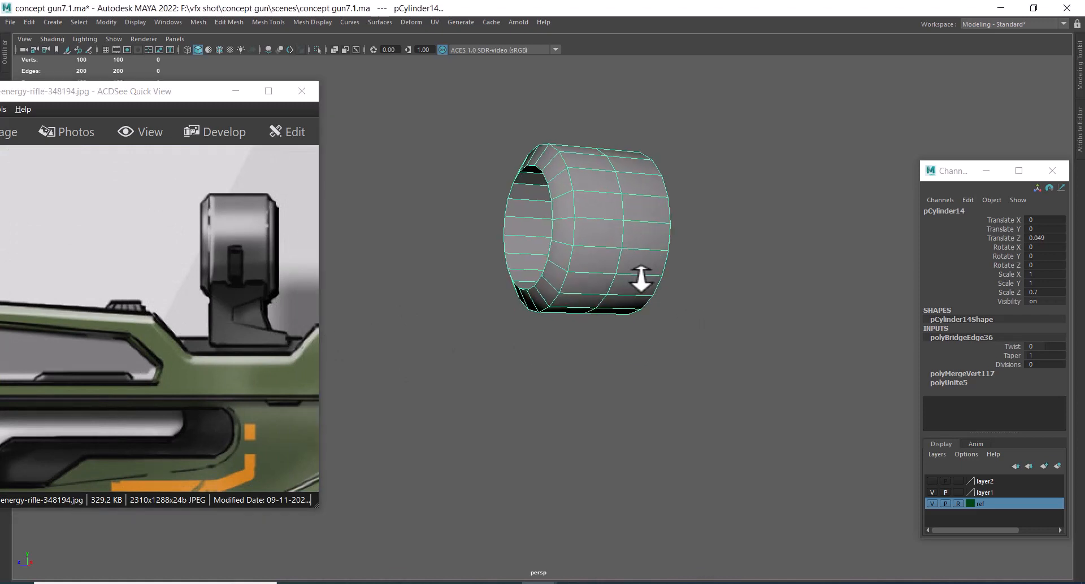
- Duplicate the lowest outer faces of the sight ring as a separate piece in the side view
left_click_drag(642, 278, 646, 279, "alt")
scroll(632, 299, "up", 1)
left_click_drag(618, 324, 721, 283, "alt")
key("space")
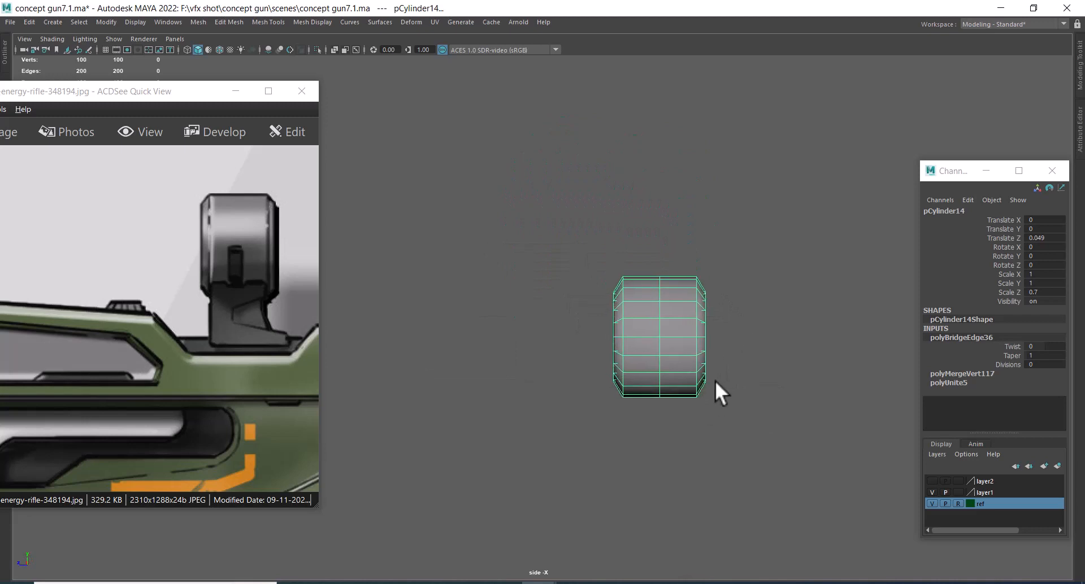
scroll(700, 356, "up", 3)
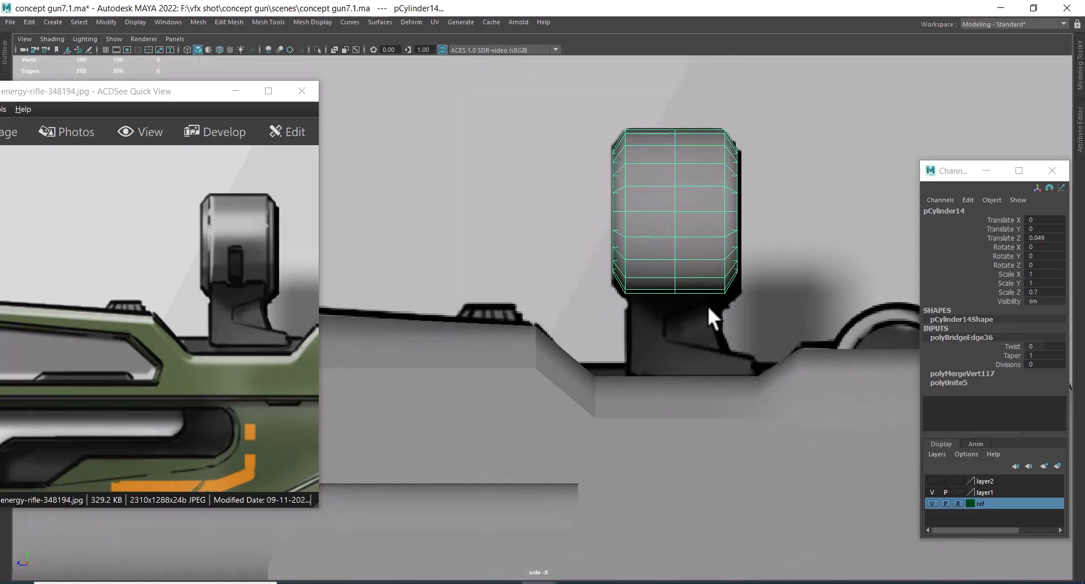
right_click_drag(695, 239, 693, 270)
left_click_drag(696, 283, 640, 307)
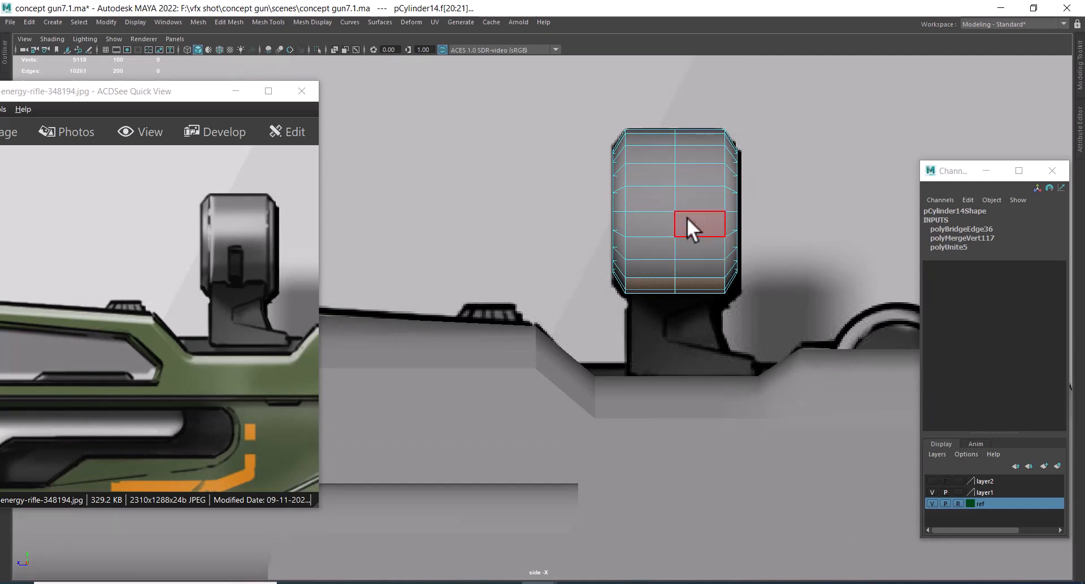
right_click_drag(675, 173, 671, 375, "shift")
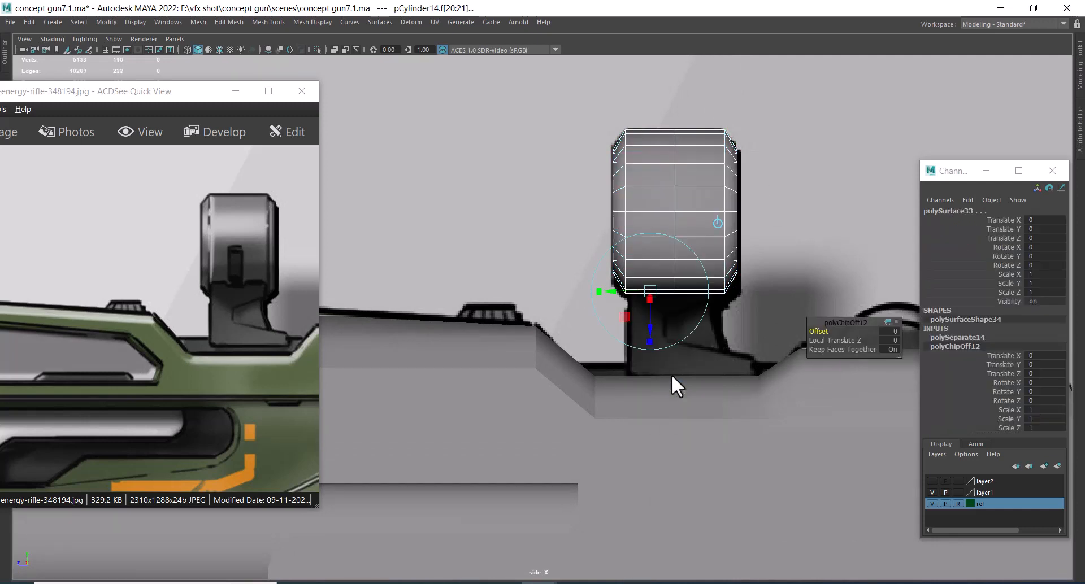
- Remove the original ring from view and extrude the duplicated faces downward with Local Translate Z 0.056
left_click(757, 170)
left_click(710, 198)
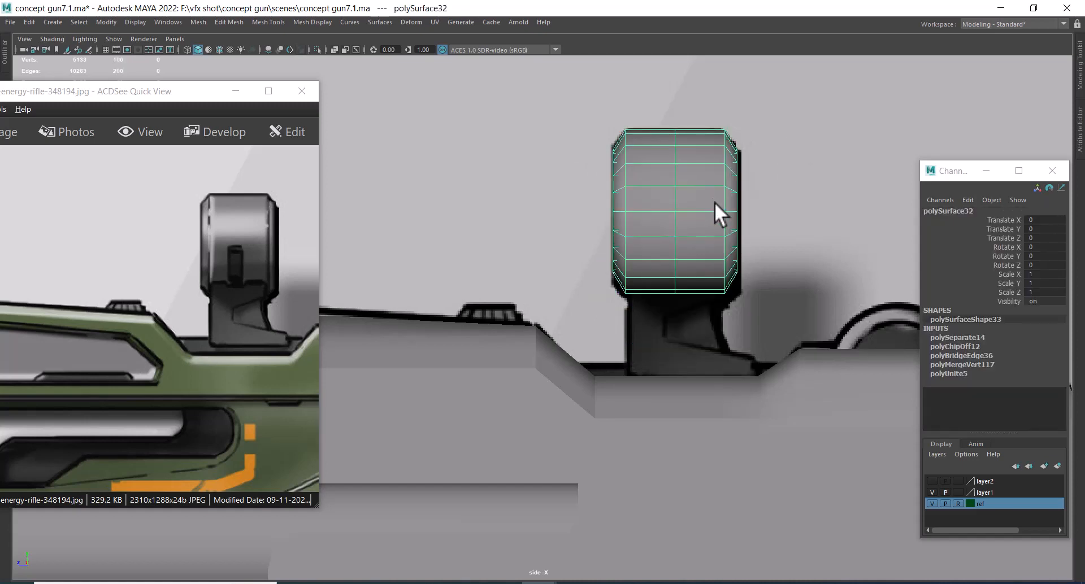
key("Delete")
right_click_drag(695, 192, 693, 223)
left_click_drag(770, 228, 602, 348)
right_click_drag(713, 214, 697, 340, "shift")
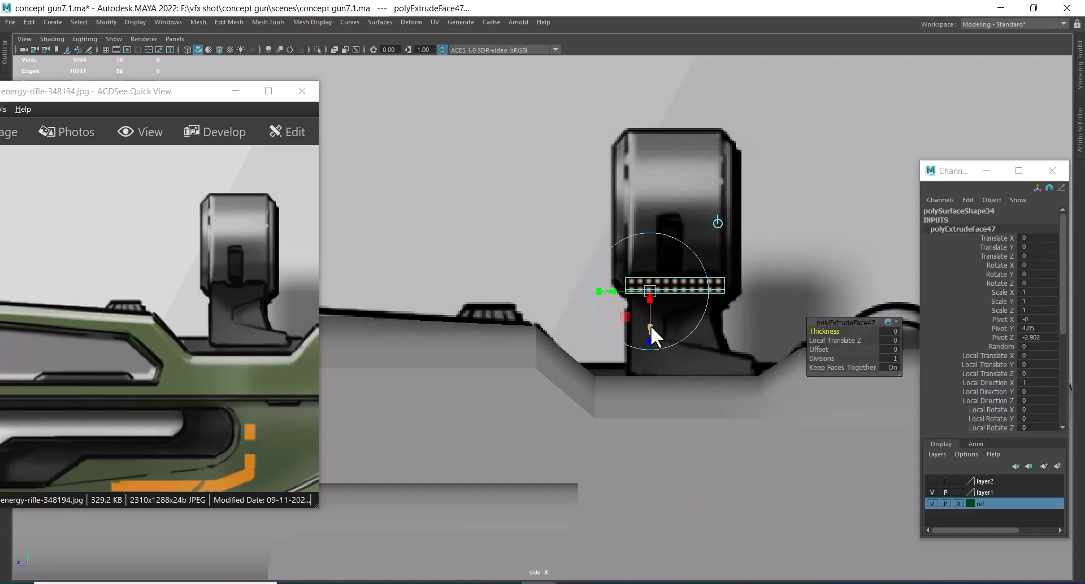
left_click_drag(650, 328, 670, 351)
- Flatten the extruded faces vertically and shift them slightly to align with the top of the reference sight mount
key("r")
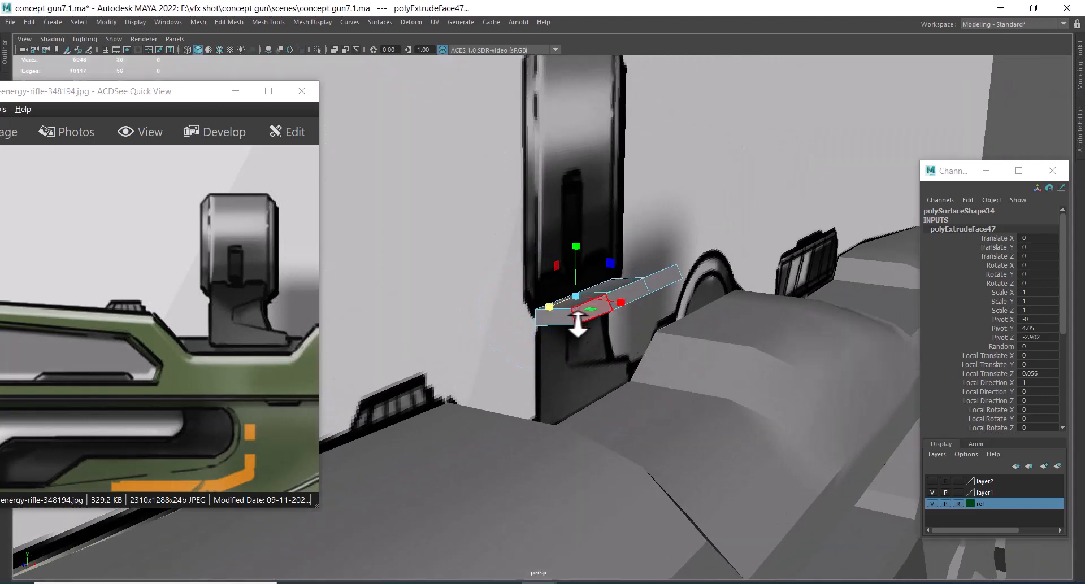
left_click_drag(575, 246, 577, 411)
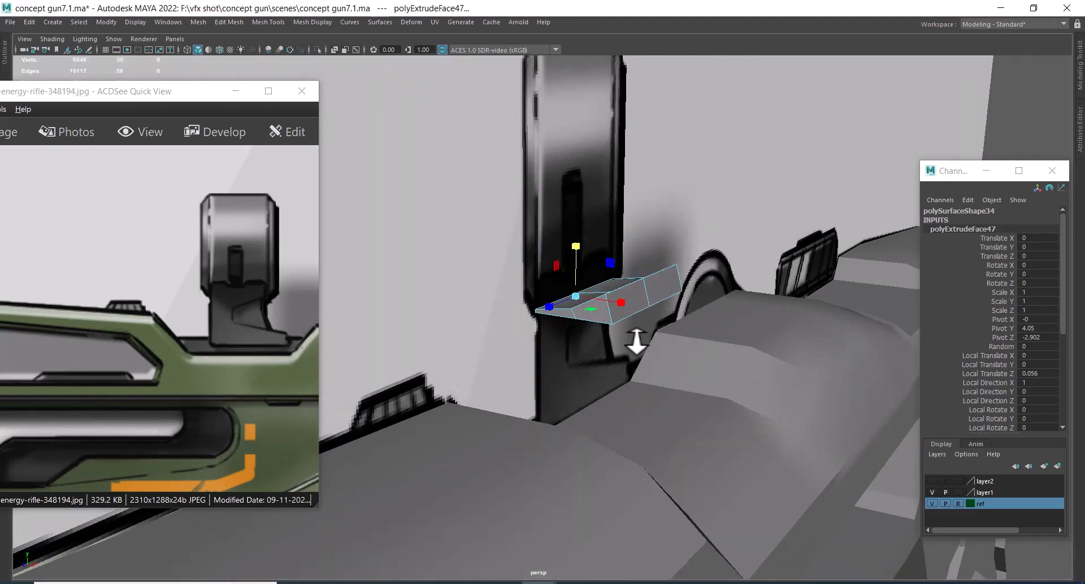
key("space")
left_click(723, 321)
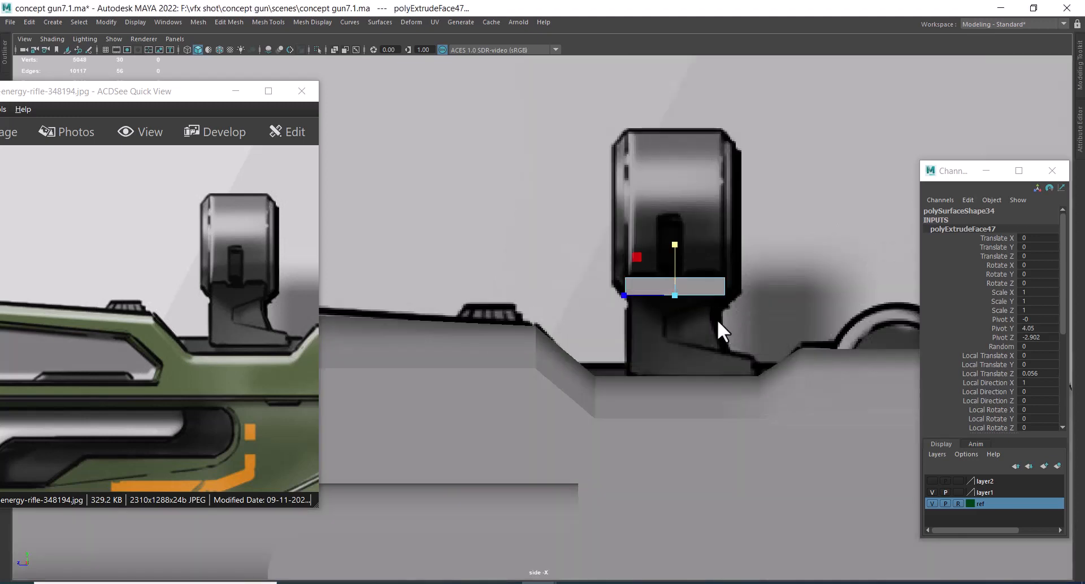
key("w")
left_click_drag(709, 236, 707, 246)
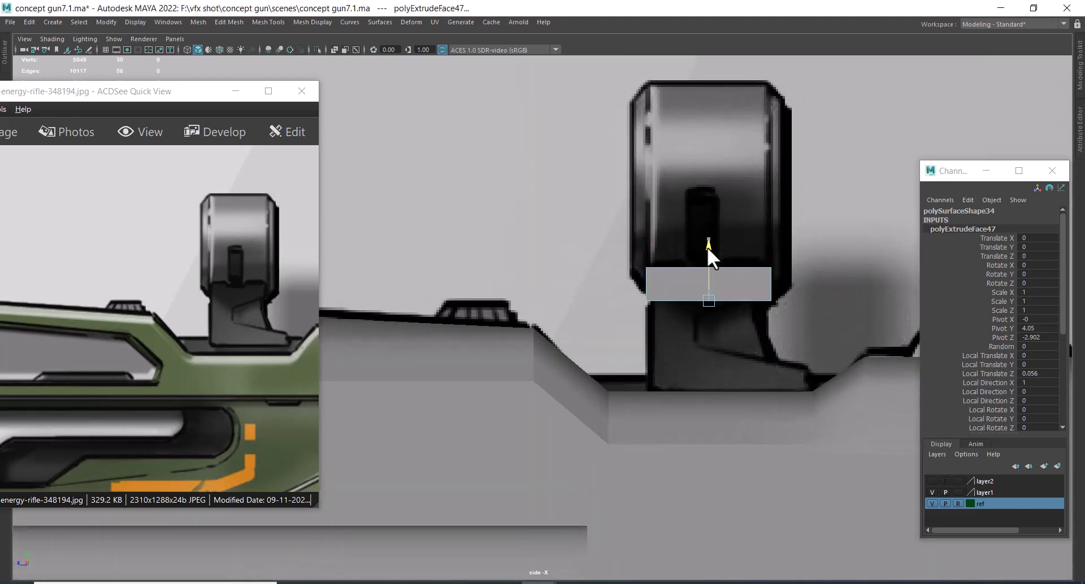
- Extrude the flattened faces down to the rifle's rail in wireframe display to form the sight's mounting post
key("4")
right_click_drag(706, 260, 746, 331, "alt")
middle_click_drag(746, 331, 643, 294, "alt")
right_click_drag(644, 293, 710, 293, "alt")
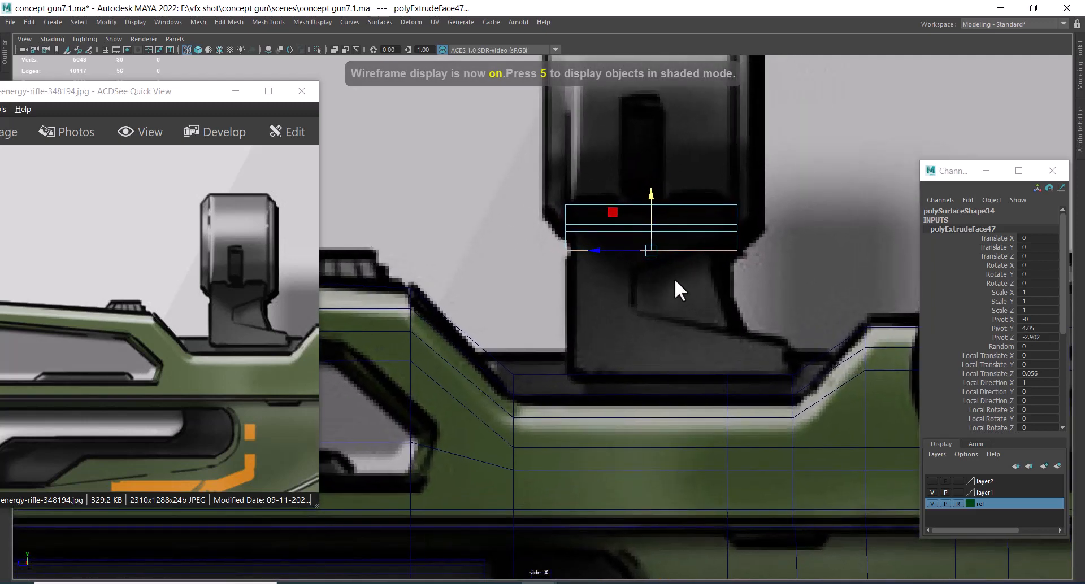
key("ctrl+e")
left_click_drag(649, 191, 654, 316)
right_click_drag(711, 331, 731, 381, "alt")
middle_click_drag(731, 381, 685, 306, "alt")
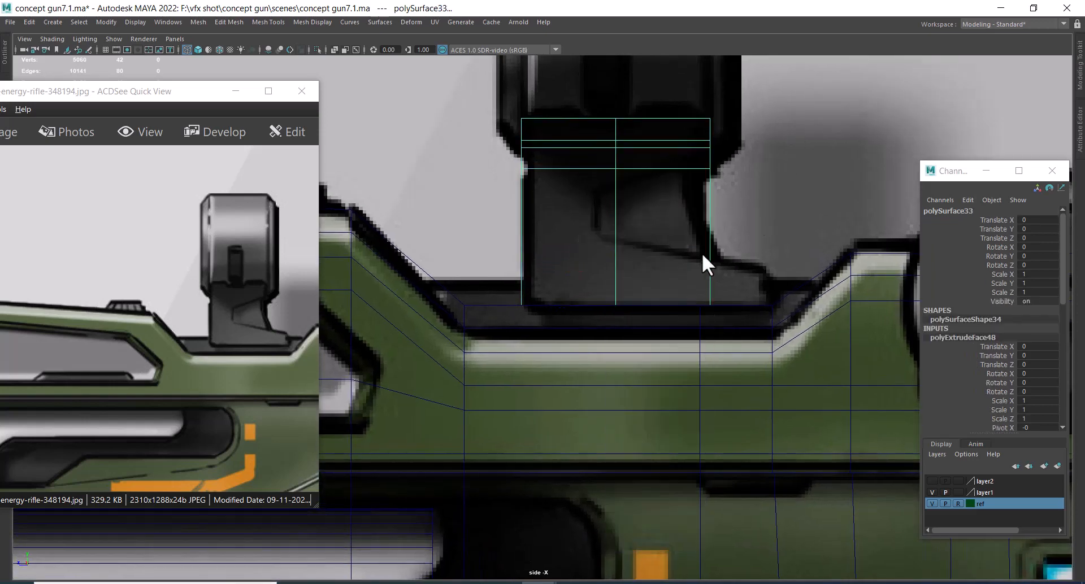
- Insert a horizontal edge loop around the lower part of the mounting post at the foot's height
right_click_drag(625, 239, 599, 254, "shift")
left_click_drag(709, 261, 710, 263)
scroll(699, 219, "up", 1)
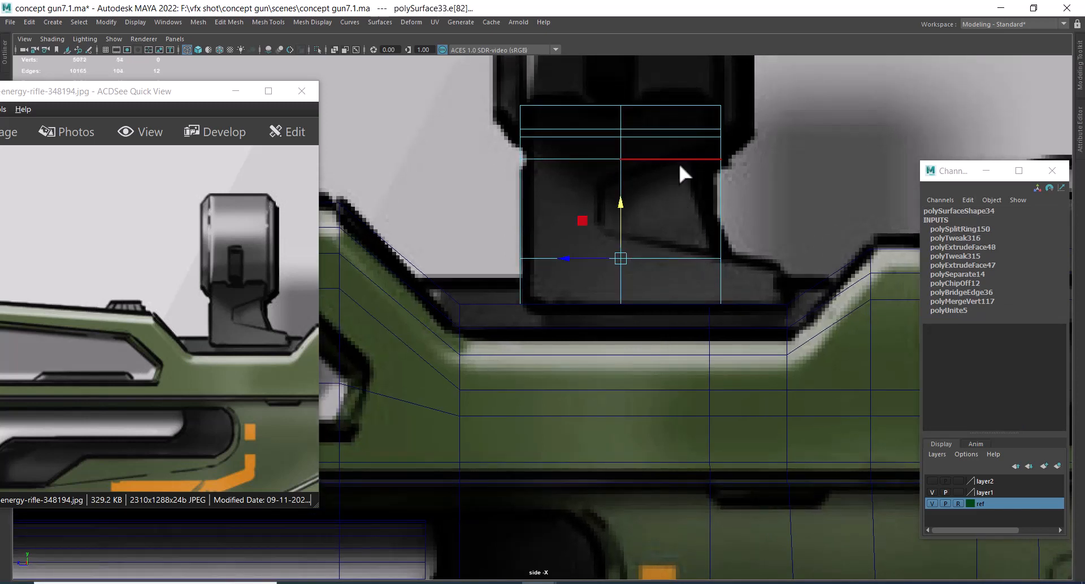
- Extrude the post's lower side faces outward into a foot and lower its tip vertices to follow the reference slope
right_click_drag(678, 161, 541, 162)
scroll(710, 259, "up", 2)
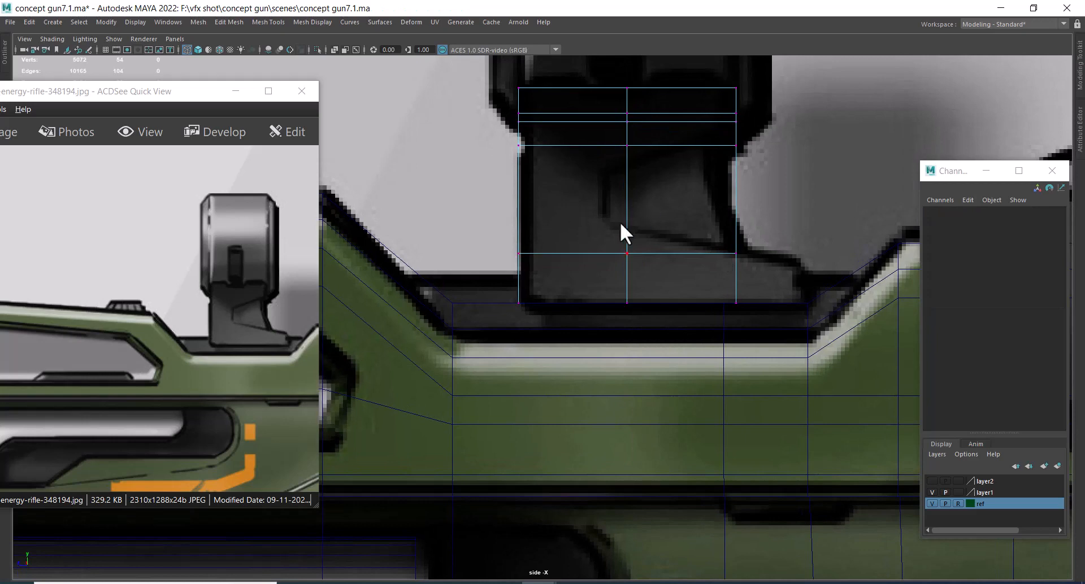
right_click_drag(669, 190, 670, 223)
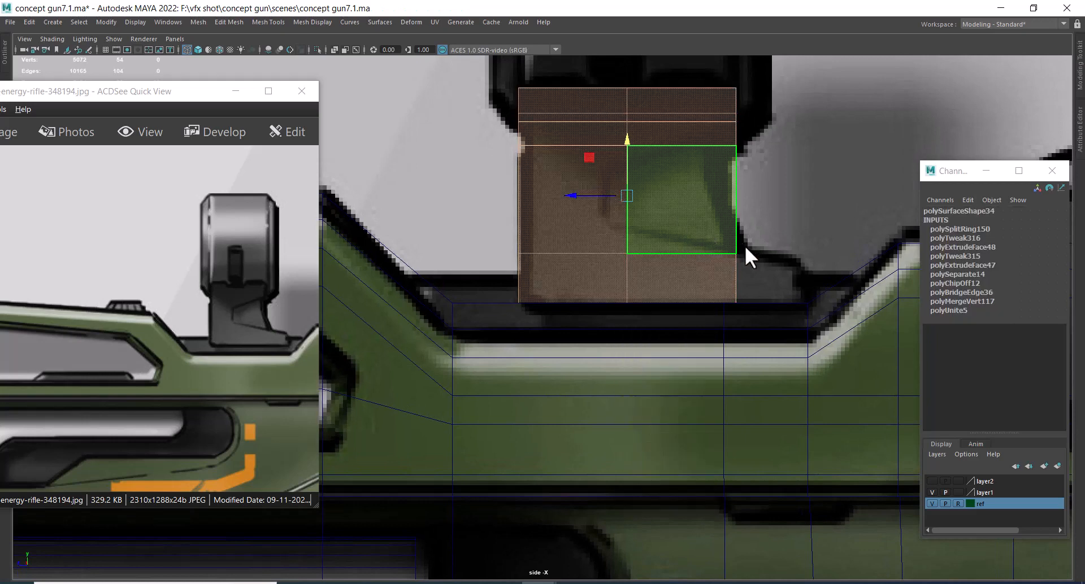
left_click_drag(785, 238, 699, 349)
left_click_drag(801, 142, 619, 219)
left_click_drag(588, 201, 746, 279, "ctrl")
right_click_drag(724, 232, 673, 234)
left_click_drag(796, 250, 815, 270)
left_click_drag(801, 194, 799, 202)
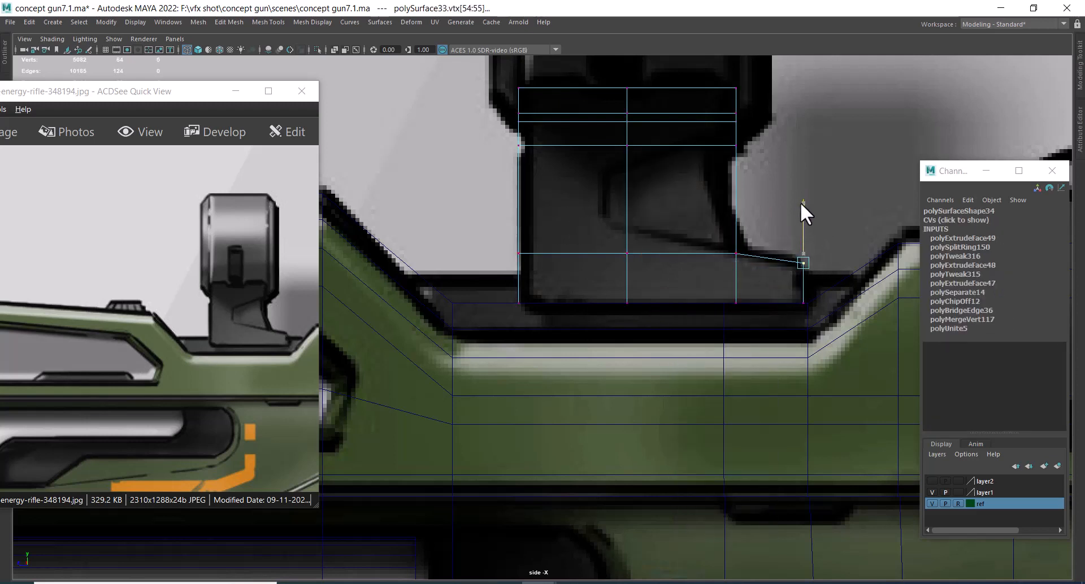
- Move the post's central vertical edge loop sideways to the inner edge of the recess in the reference
scroll(734, 232, "up", 1)
right_click_drag(718, 169, 761, 176)
right_click_drag(679, 131, 679, 99)
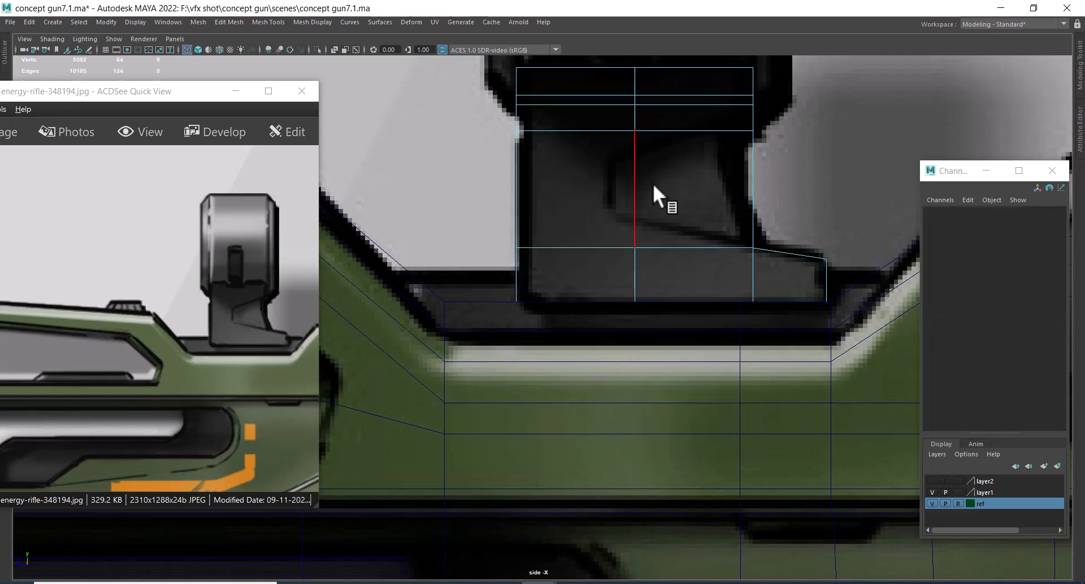
double_click(637, 183)
left_click_drag(593, 181, 567, 188)
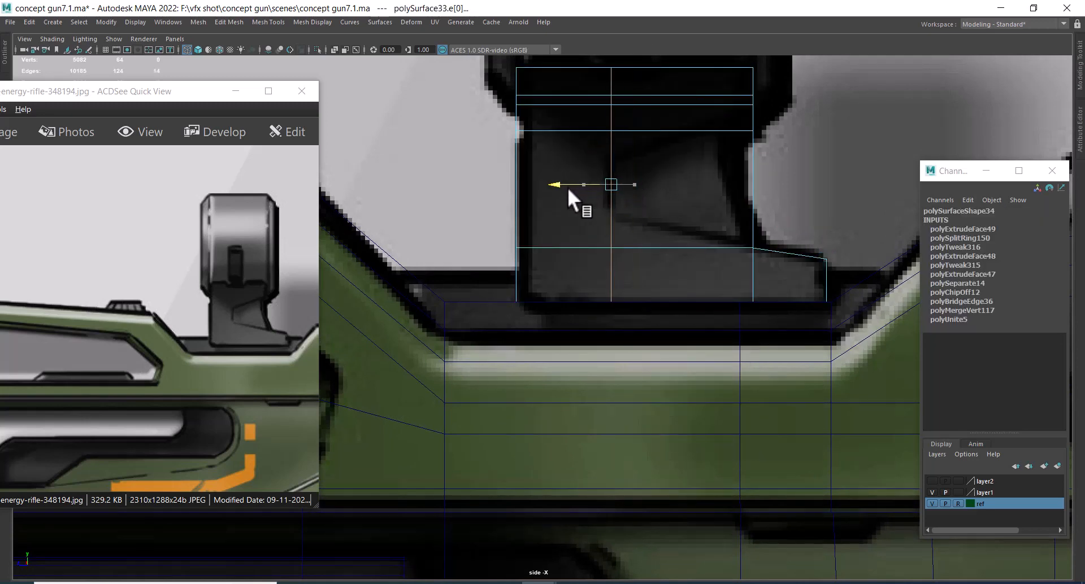
- Move the vertex columns on both sides of the post inward to match the outline of the reference mount
right_click_drag(689, 165, 695, 196)
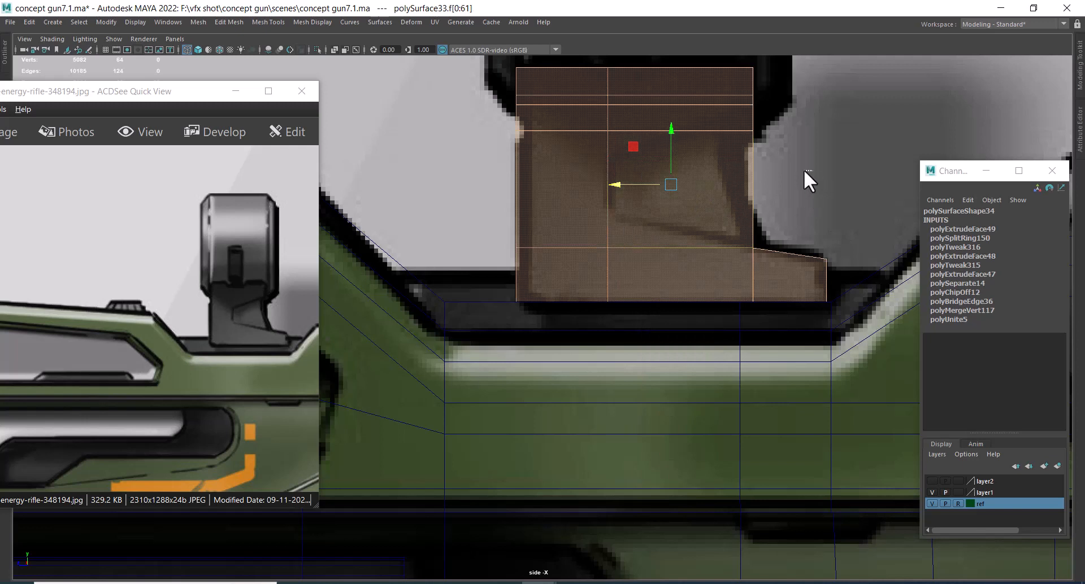
left_click_drag(804, 169, 695, 217)
middle_click_drag(730, 171, 737, 246, "alt")
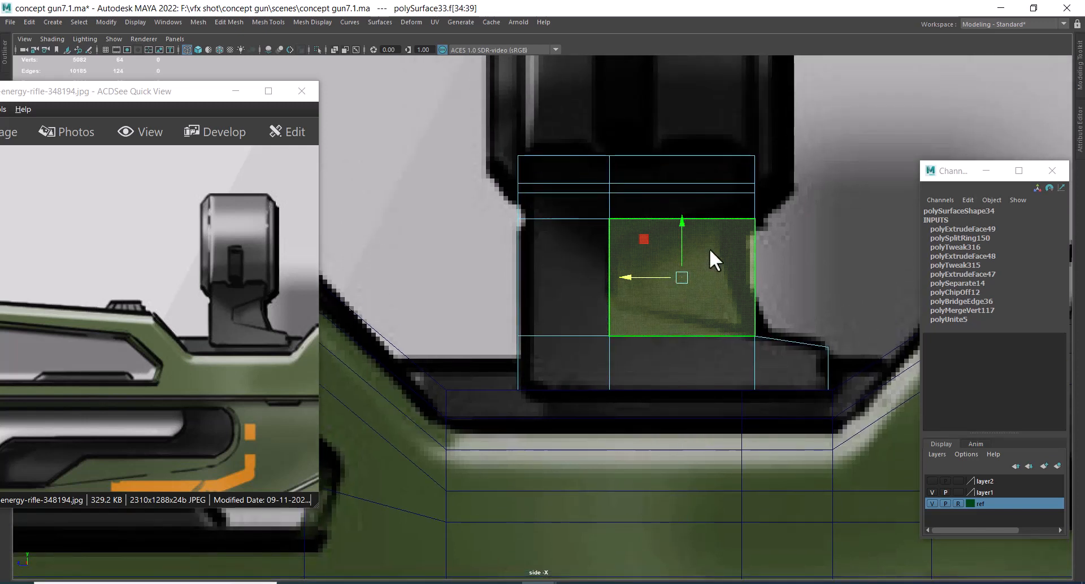
right_click_drag(670, 214, 456, 163)
left_click_drag(490, 144, 566, 474)
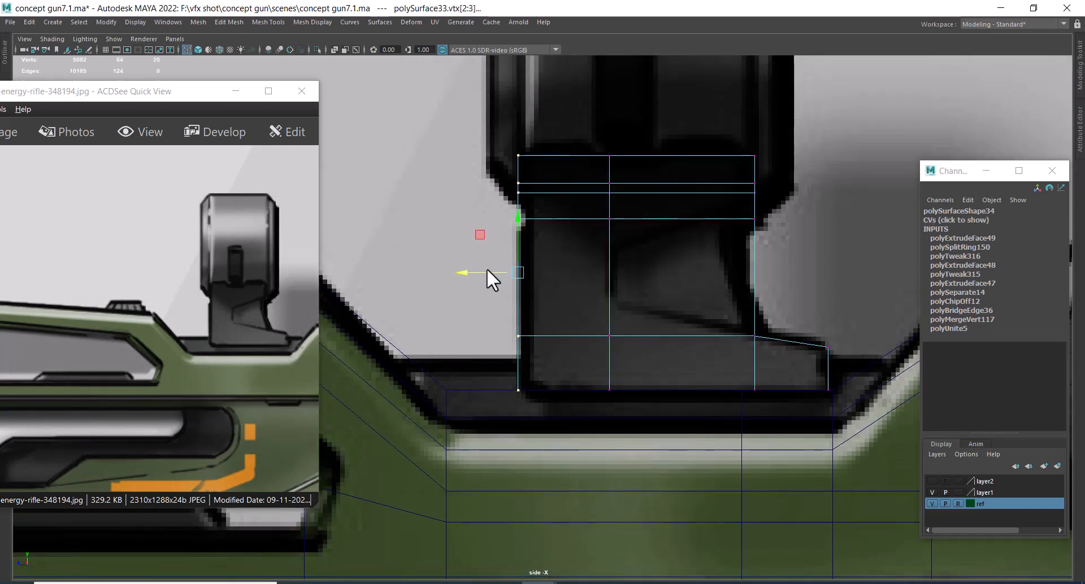
left_click_drag(462, 271, 473, 271)
left_click_drag(771, 163, 748, 423)
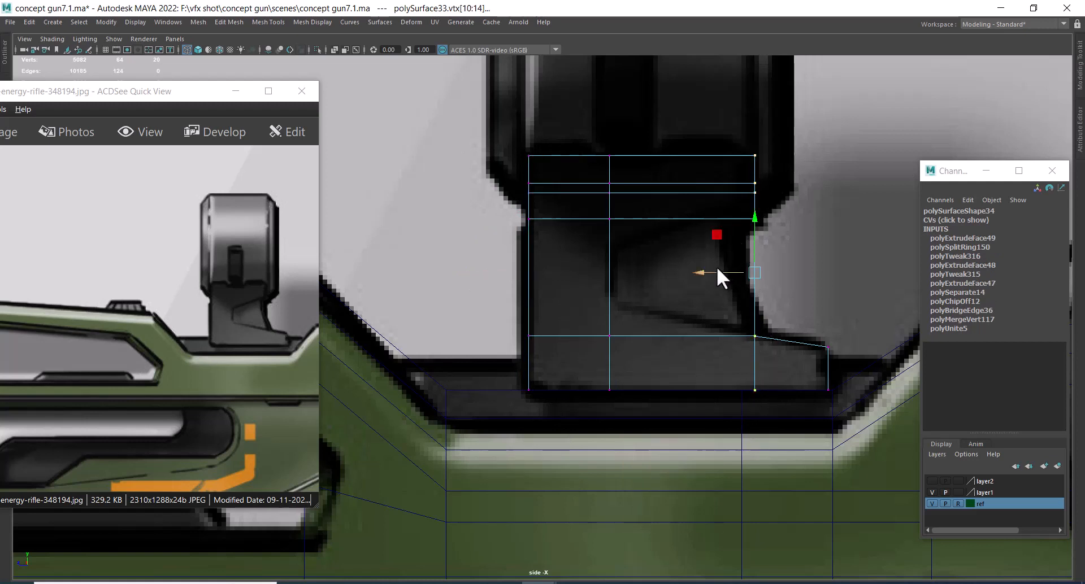
left_click_drag(717, 270, 715, 270)
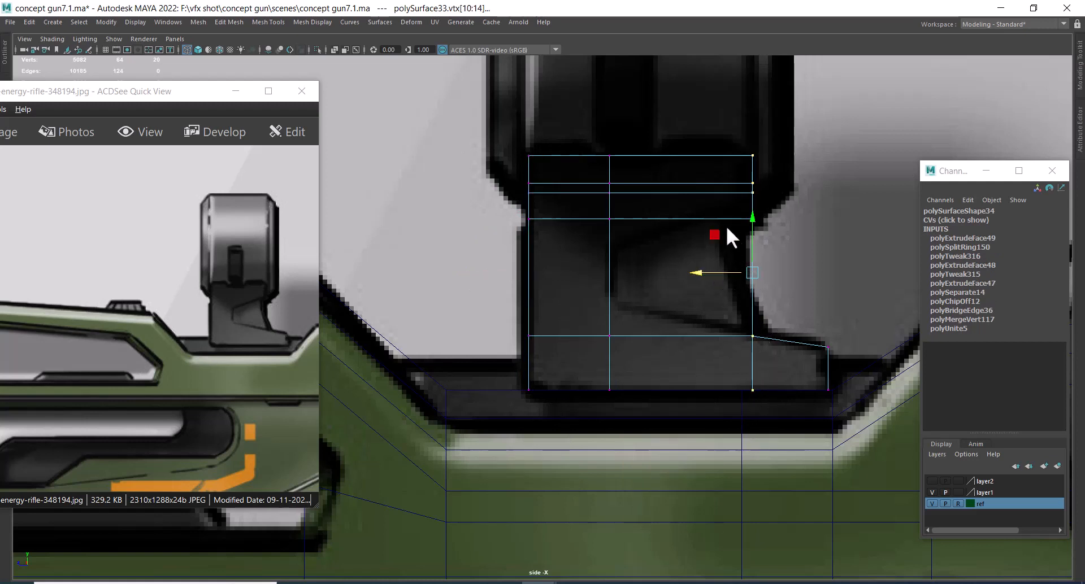
- Extrude the post's recess faces inward with Offset 0.03 and Local Translate Z -0.04
right_click_drag(720, 196, 722, 270)
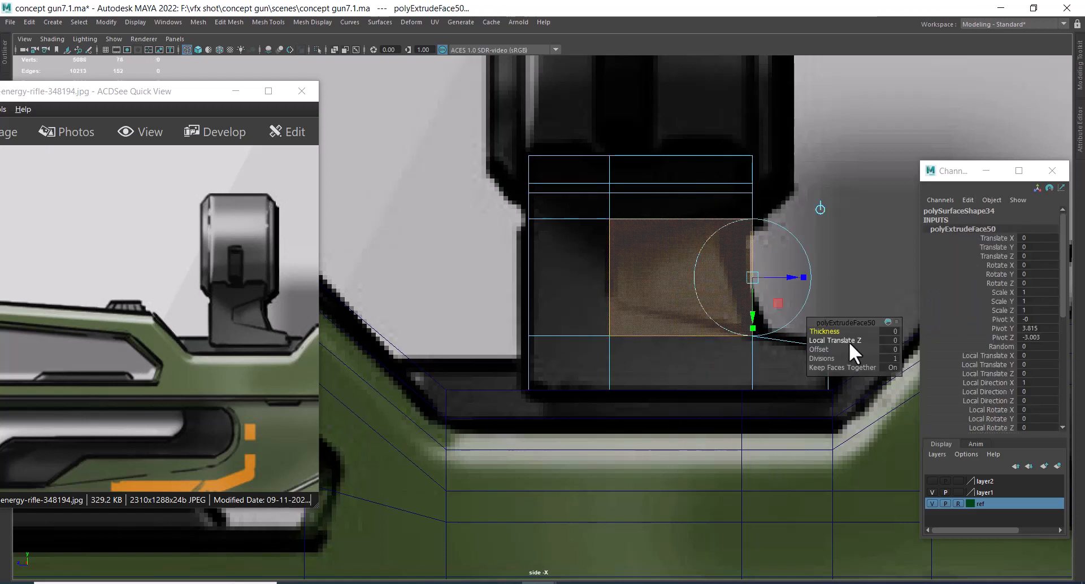
mouse_move(848, 342)
left_mouse_down()
mouse_move(818, 350)
mouse_move(845, 341)
left_mouse_up()
scroll(705, 279, "up", 2)
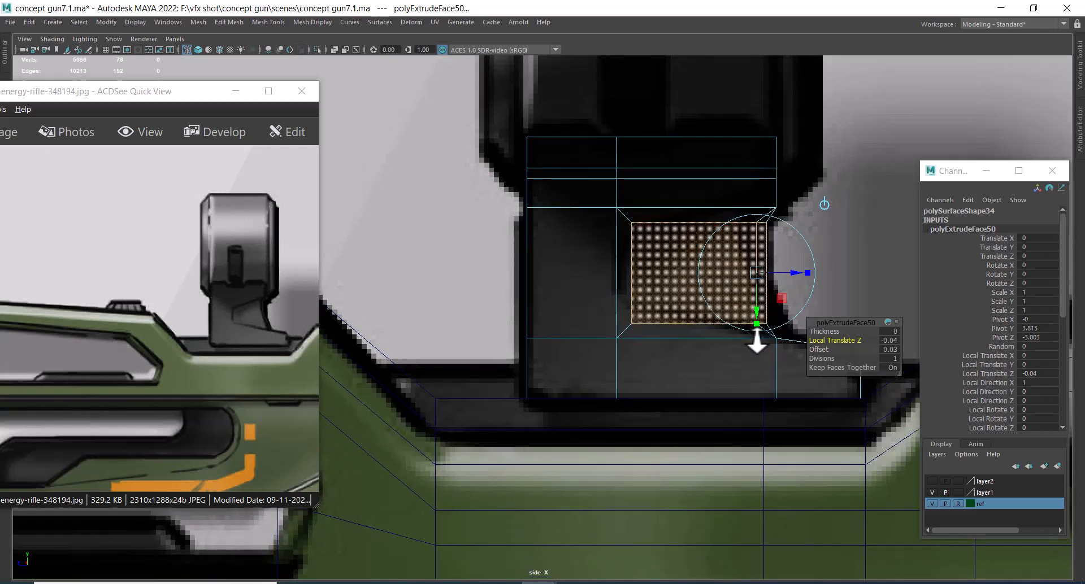
- Move the recess's corner vertices to give it the slanted outer side and sloping lower edge of the reference
right_click_drag(711, 192, 657, 192)
scroll(721, 286, "up", 2)
middle_click_drag(827, 258, 688, 272, "alt")
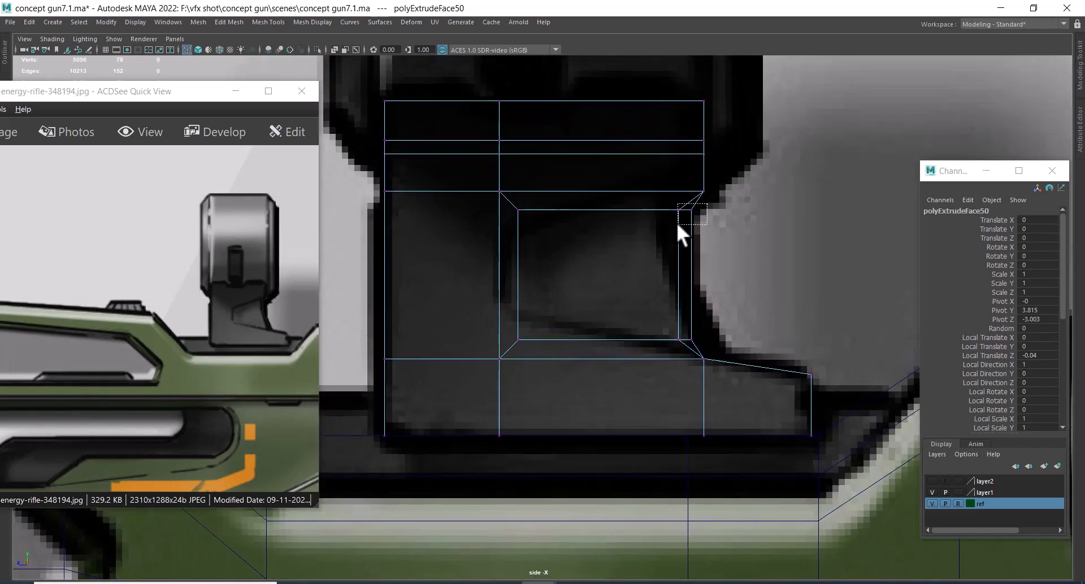
left_click_drag(677, 224, 626, 207)
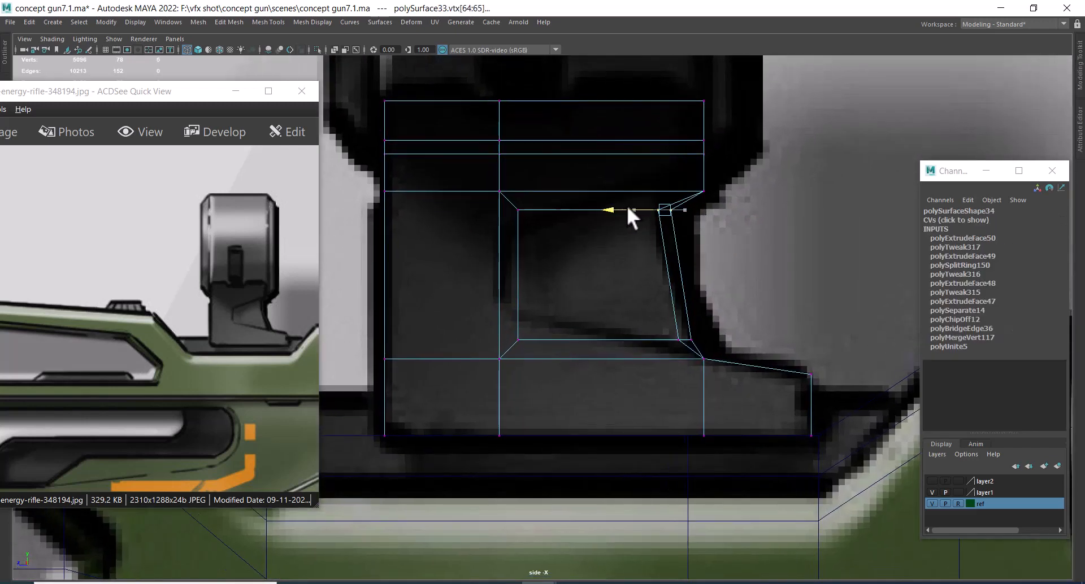
left_click_drag(719, 322, 652, 338)
left_click_drag(508, 361, 508, 360)
left_click_drag(516, 293, 517, 270)
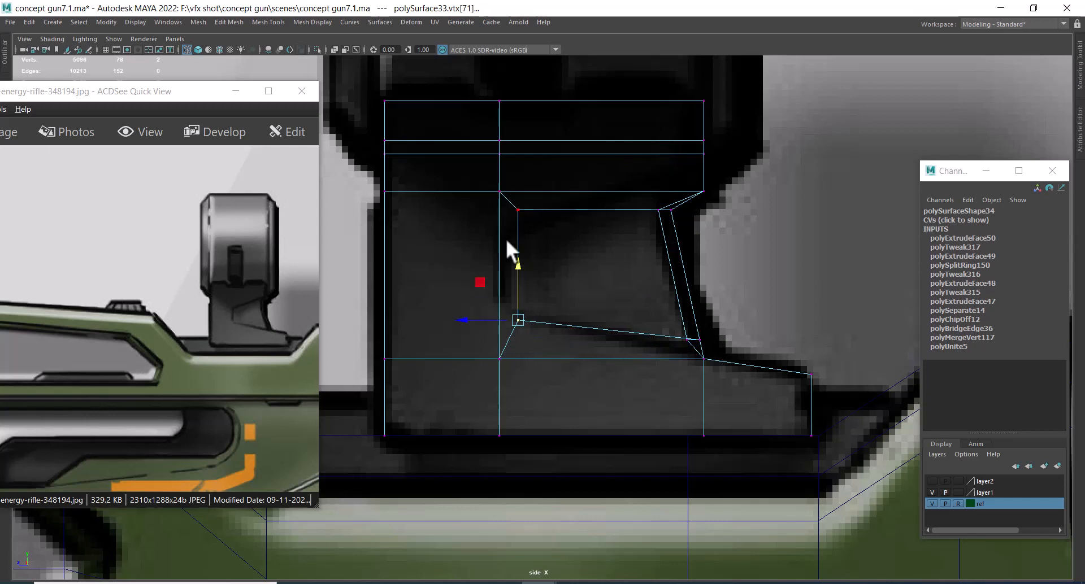
scroll(525, 231, "up", 1)
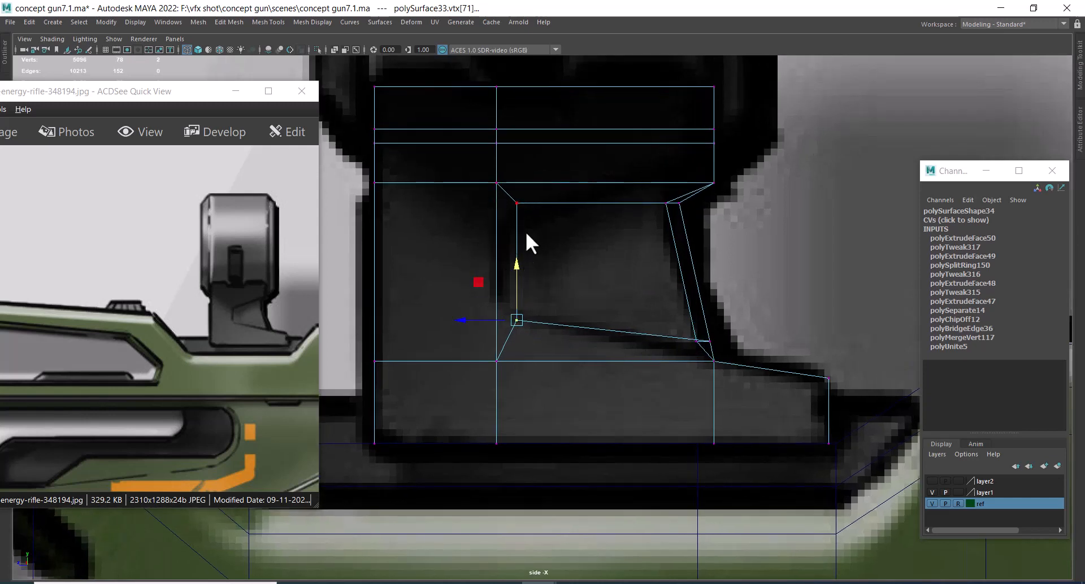
- Insert a horizontal edge loop through the middle of the recess and around the post
right_click_drag(548, 224, 552, 185)
left_click(530, 262)
right_click_drag(620, 204, 480, 221, "ctrl")
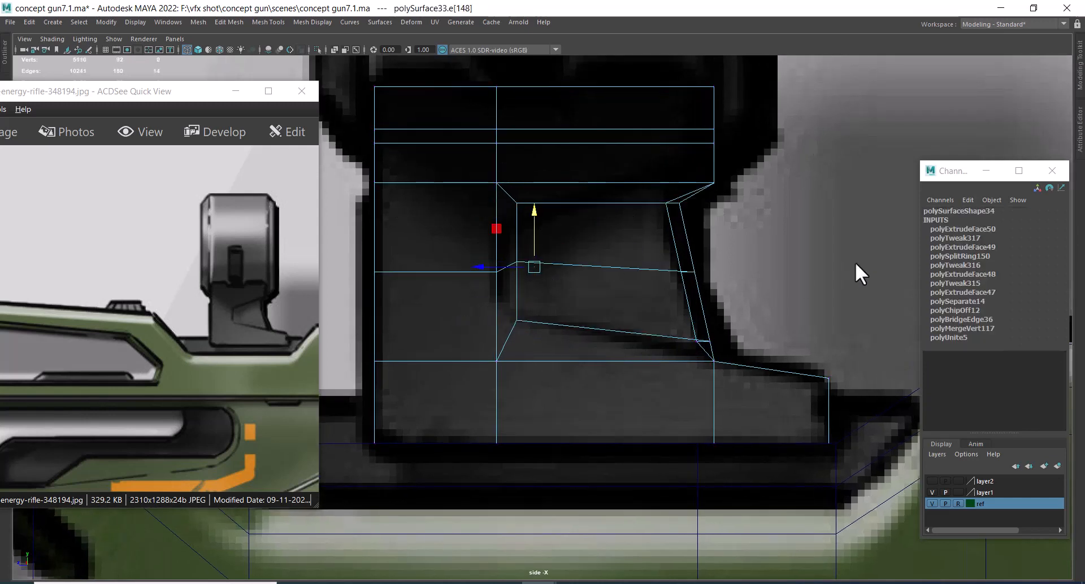
scroll(689, 282, "up", 2)
- Move the recess's inner middle vertex toward the post's flat side and lower its upper inner corner slightly to match the reference
left_click_drag(530, 212, 701, 264)
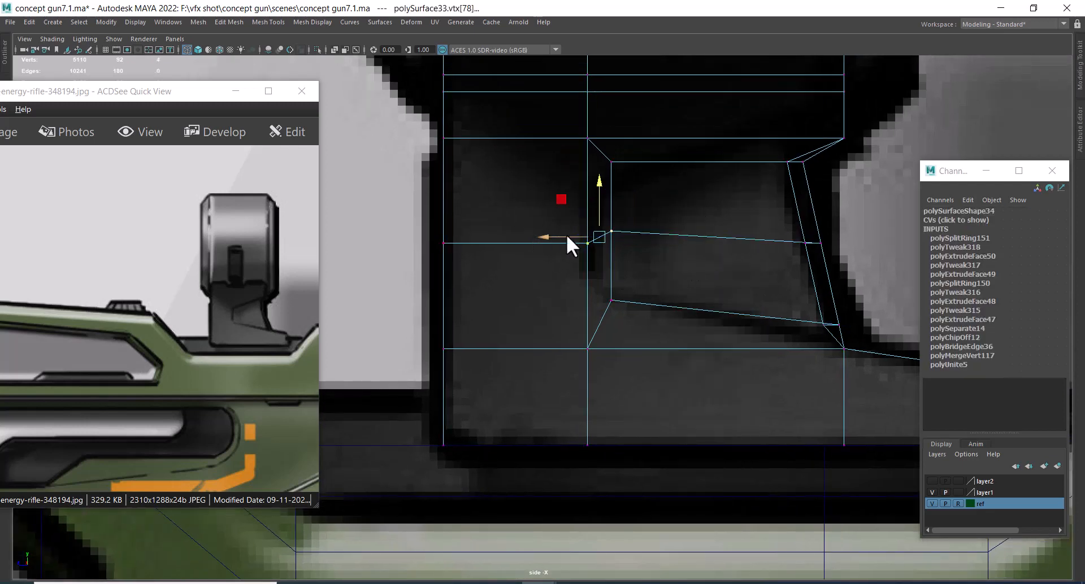
left_click_drag(596, 266, 596, 266)
left_click_drag(571, 229, 563, 228)
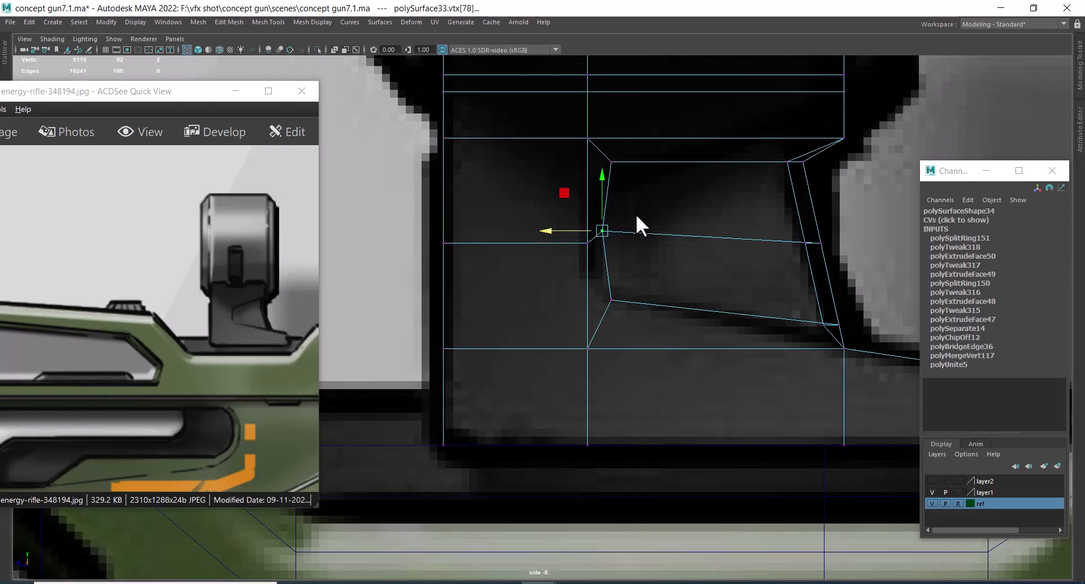
left_click_drag(629, 156, 600, 171)
left_click_drag(614, 102, 615, 106)
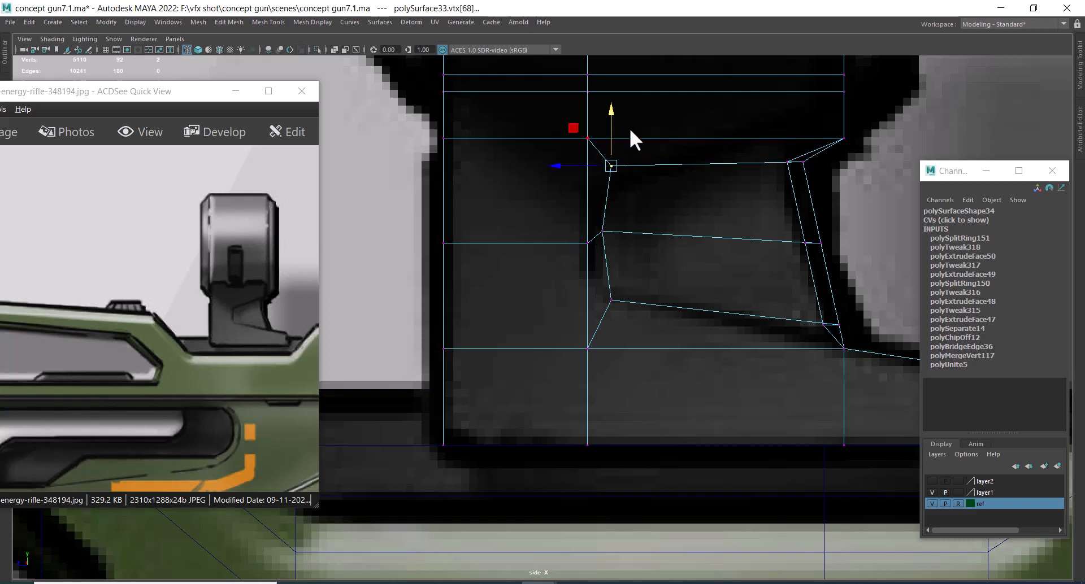
- Raise the recess's upper outer corner vertices toward the horizontal edge above them
middle_click_drag(708, 103, 669, 216, "alt")
scroll(668, 216, "up", 1)
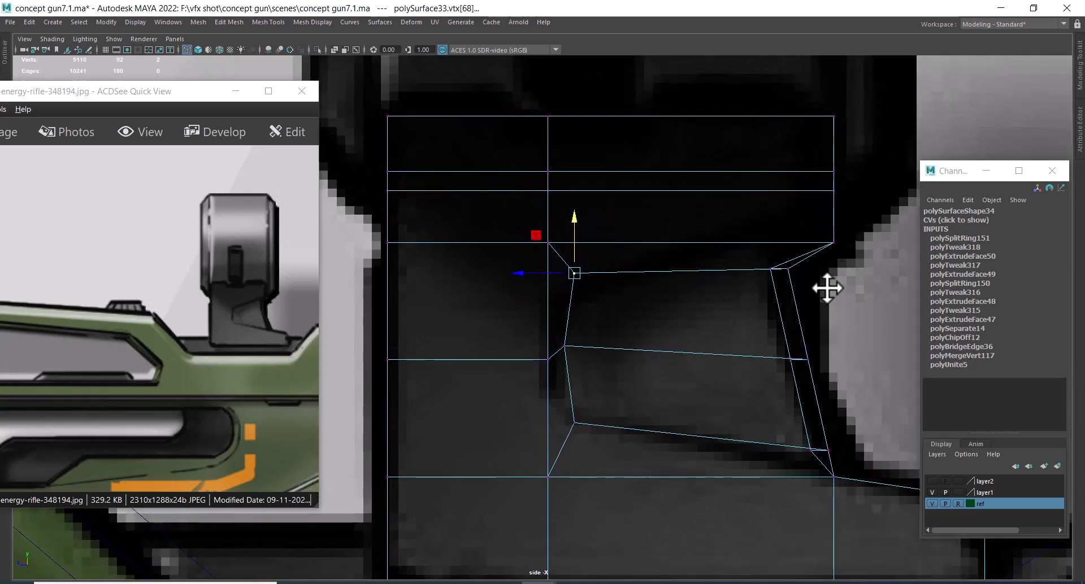
left_click_drag(731, 255, 731, 255)
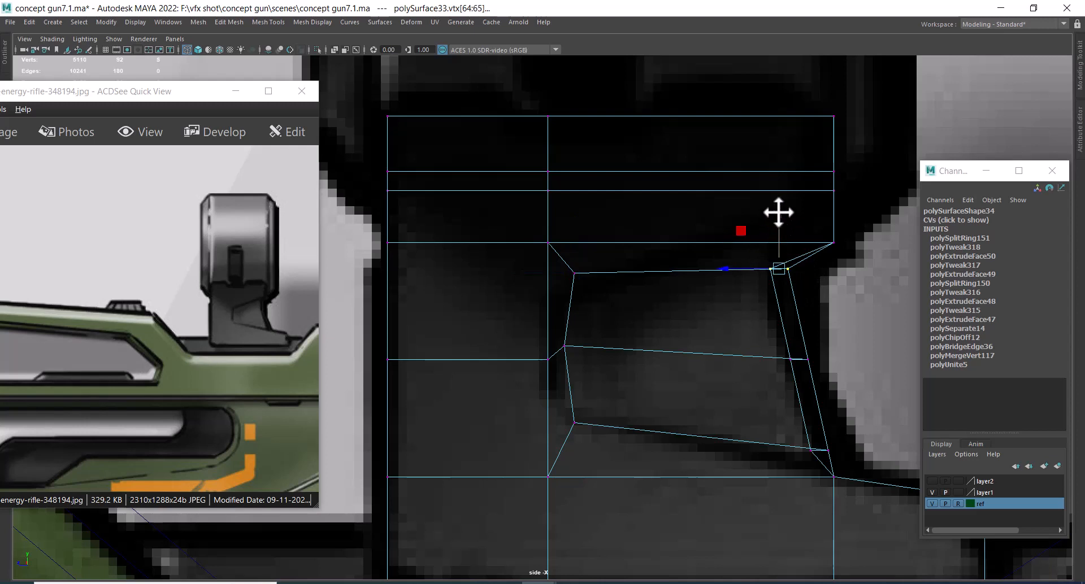
left_click_drag(778, 213, 774, 199)
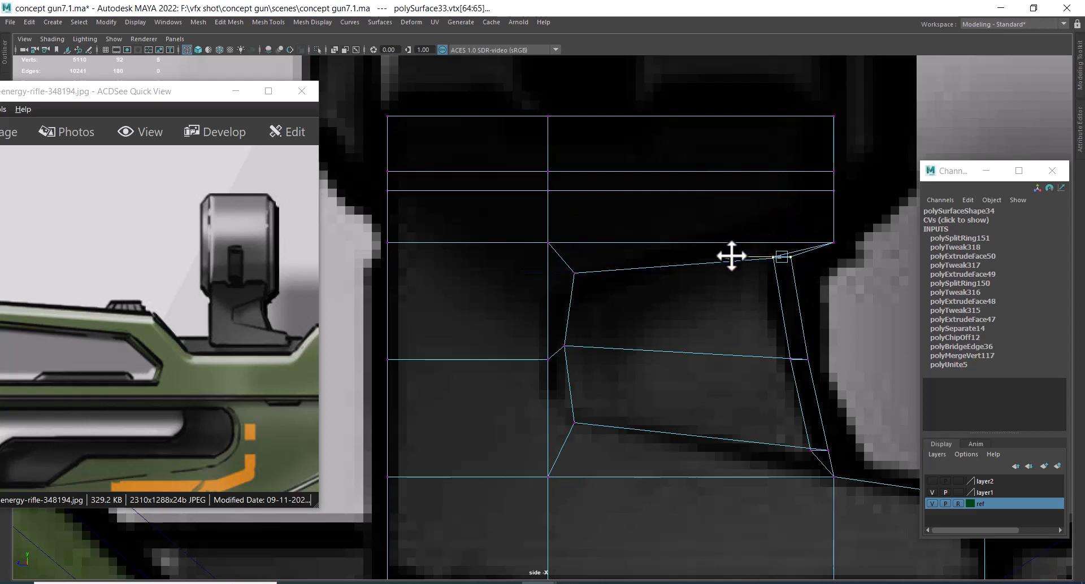
- Move the middle and upper vertices of the recess's slanted outer side inward to follow the reference, and return to object mode
middle_click_drag(798, 338, 773, 252, "alt")
right_click_drag(774, 252, 799, 285, "alt")
left_click_drag(814, 263, 741, 298)
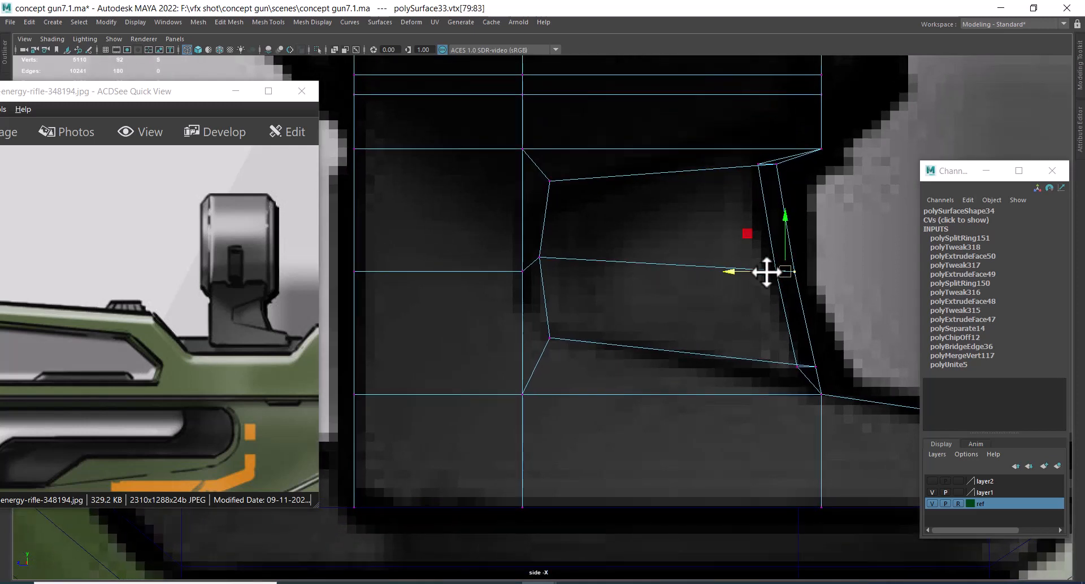
left_click_drag(736, 154, 795, 199, "shift")
left_click_drag(729, 215, 718, 215)
left_click_drag(849, 343, 751, 362)
right_click_drag(751, 363, 656, 425, "alt")
key("F8")
scroll(608, 338, "up", 1)
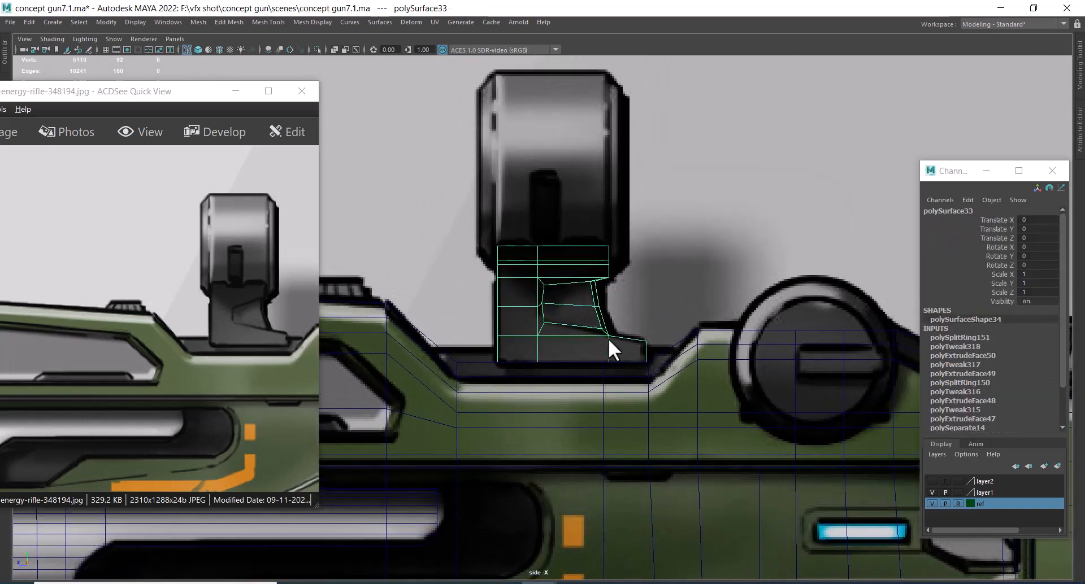
- Delete the middle edge loop running around the round top sight's body
key("5")
key("space")
left_click_drag(610, 329, 595, 168)
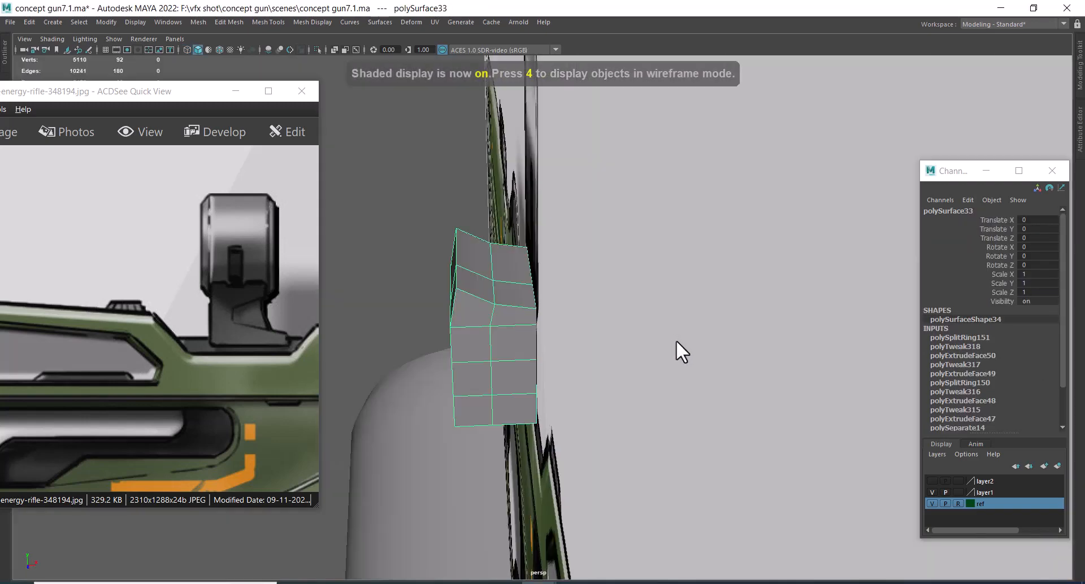
mouse_move(676, 340)
left_mouse_down("alt")
mouse_move(574, 334)
mouse_move(670, 381)
mouse_move(602, 297)
mouse_move(616, 289)
mouse_move(607, 263)
mouse_move(638, 302)
mouse_move(554, 263)
mouse_move(575, 253)
left_mouse_up("alt")
left_click(607, 274)
double_click(571, 252)
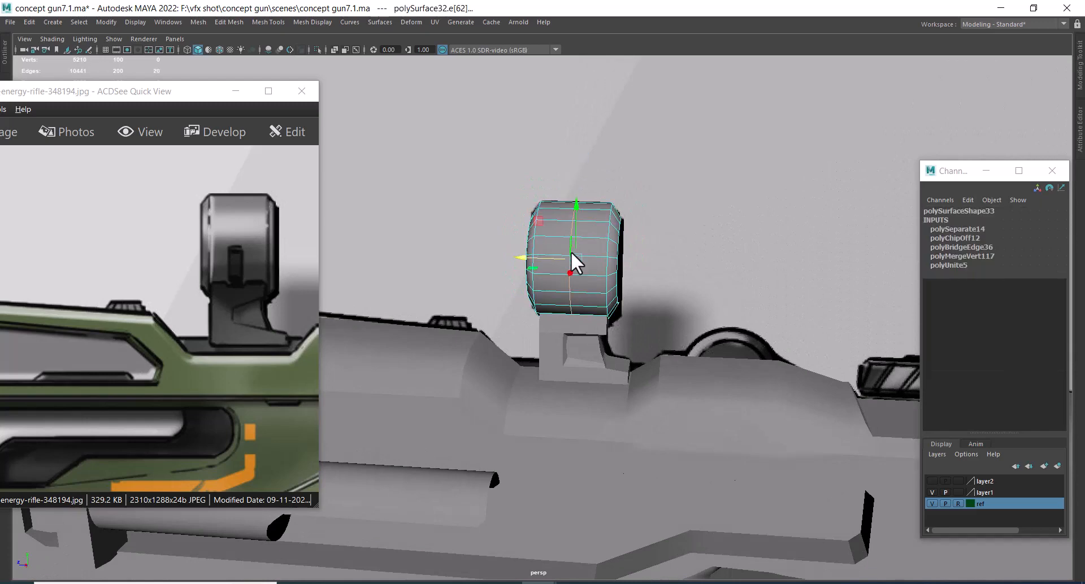
right_click_drag(617, 190, 515, 258, "shift")
right_click_drag(576, 343, 556, 291, "alt")
right_click_drag(696, 216, 701, 213)
right_click_drag(644, 396, 551, 267, "alt")
middle_click_drag(551, 267, 600, 212, "alt")
right_click_drag(600, 226, 689, 356, "alt")
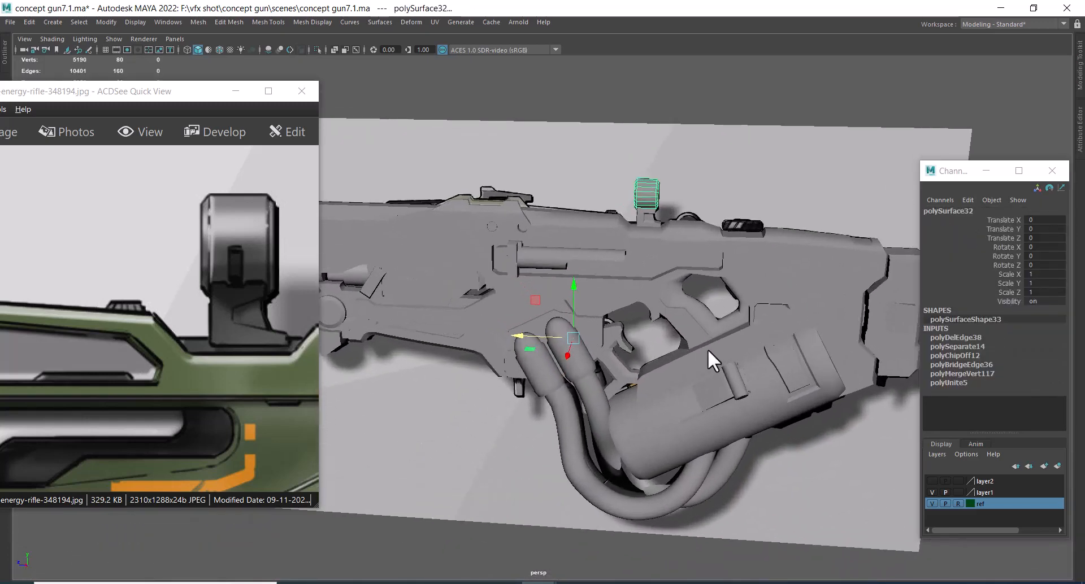
- Duplicate the small cylinder on top of the barrel's front end and move the copy to the round dial behind the top sight
key("space")
left_click_drag(638, 283, 686, 283)
right_click_drag(683, 291, 579, 347, "alt")
middle_click_drag(579, 347, 679, 374, "alt")
key("4")
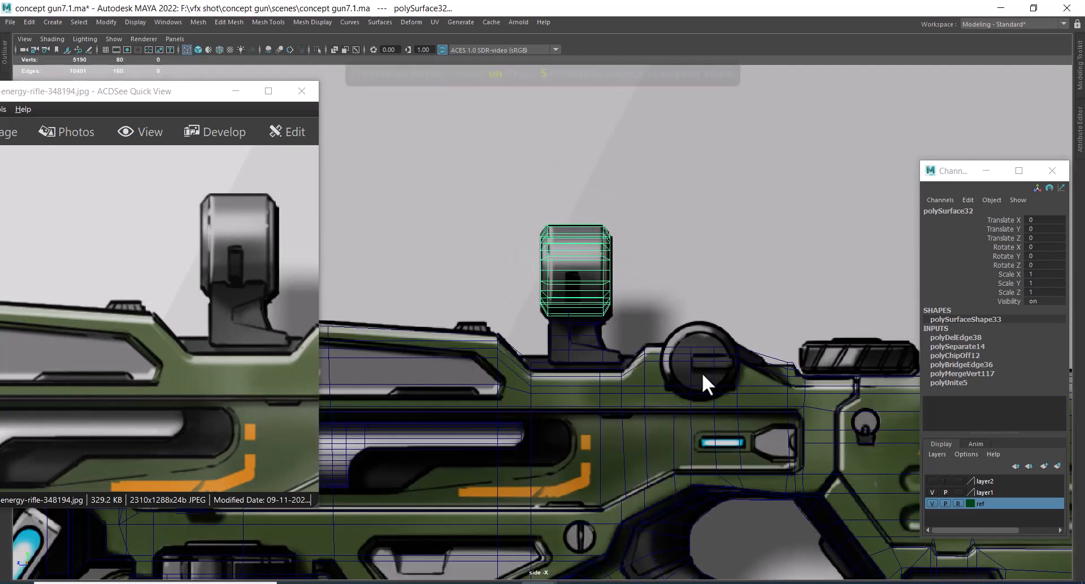
right_click_drag(716, 405, 630, 402, "alt")
middle_click_drag(629, 402, 772, 347, "alt")
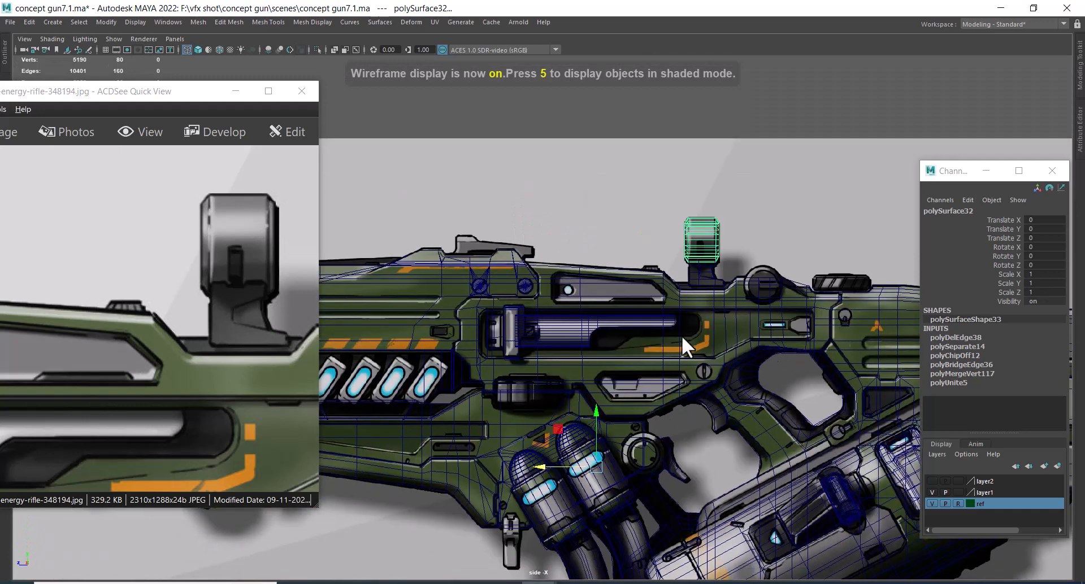
middle_click_drag(430, 370, 844, 378, "alt")
left_click(564, 265)
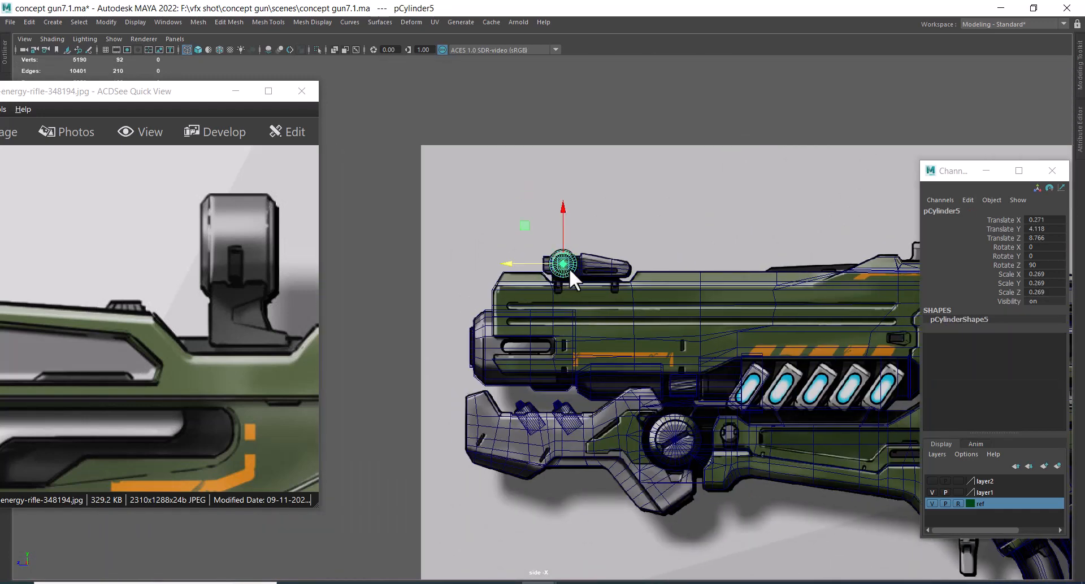
middle_click_drag(568, 268, 541, 310, "alt")
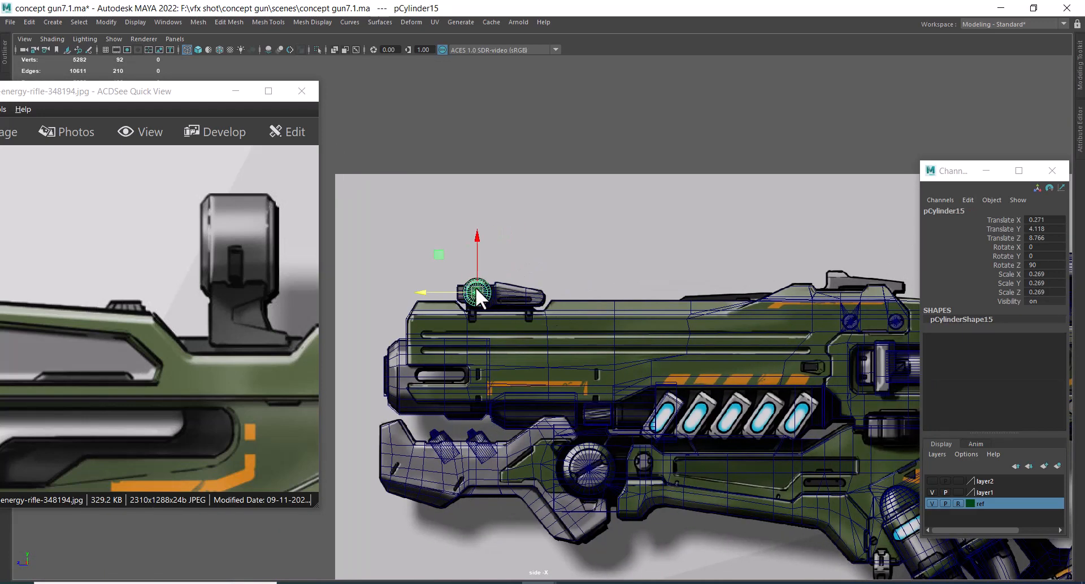
middle_click_drag(868, 284, 581, 290, "alt")
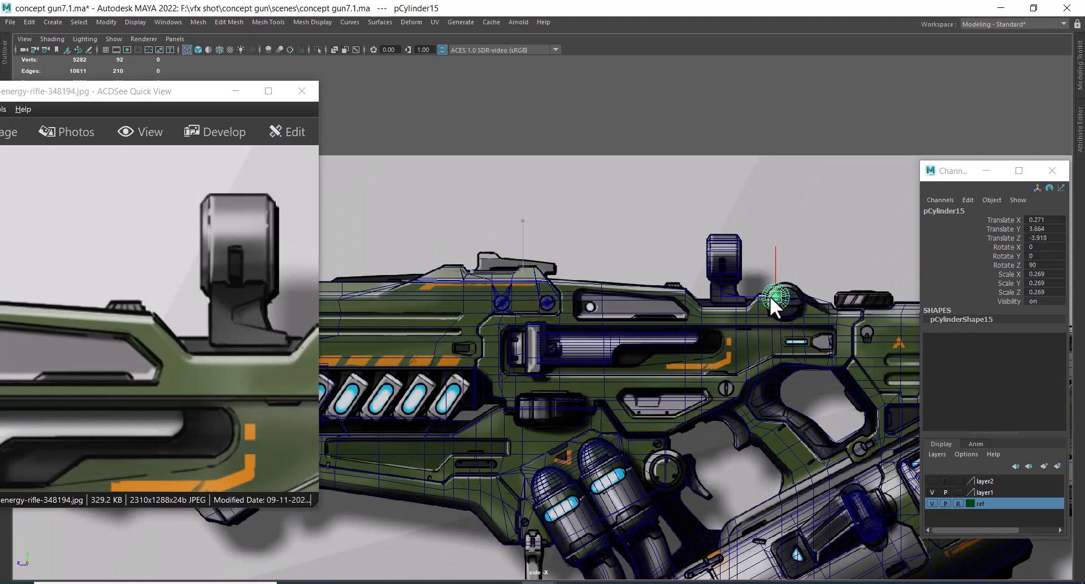
left_click_drag(770, 296, 776, 300)
- Center the cylinder on the reference dial at Translate Y 3.56 and Z -4.096, and scale it uniformly to 0.363
middle_click_drag(748, 287, 591, 246, "alt")
right_click_drag(591, 246, 768, 329, "alt")
middle_click_drag(769, 330, 747, 396, "alt")
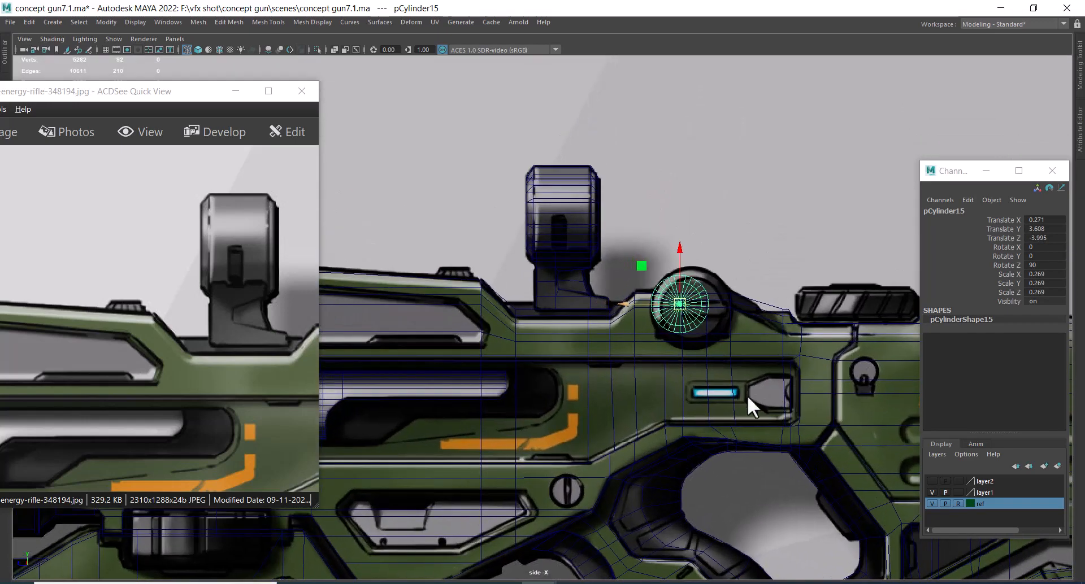
left_click_drag(272, 325, 93, 325)
right_click_drag(611, 310, 767, 343, "alt")
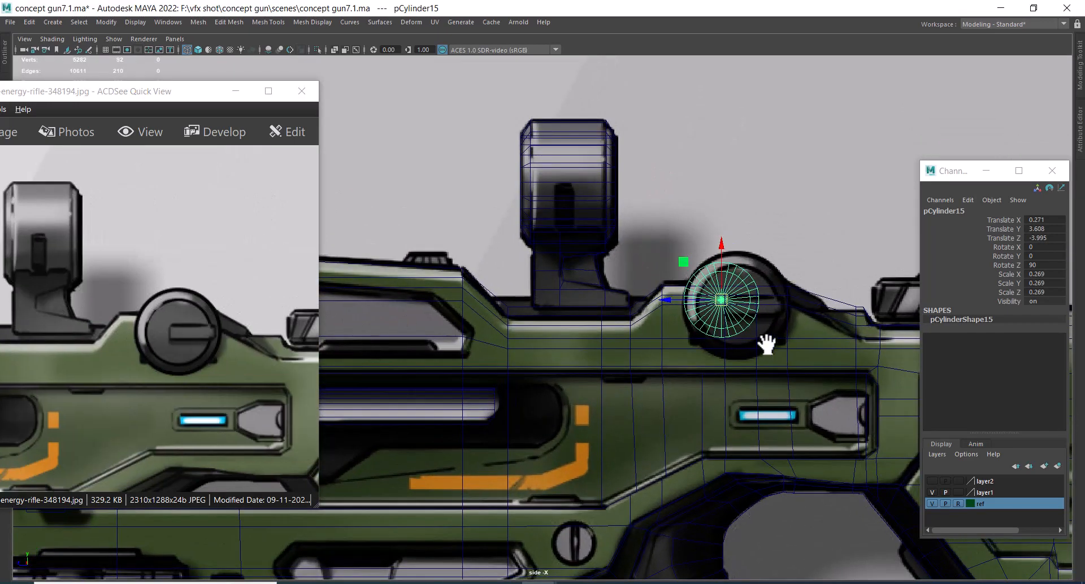
left_click_drag(725, 305, 733, 323)
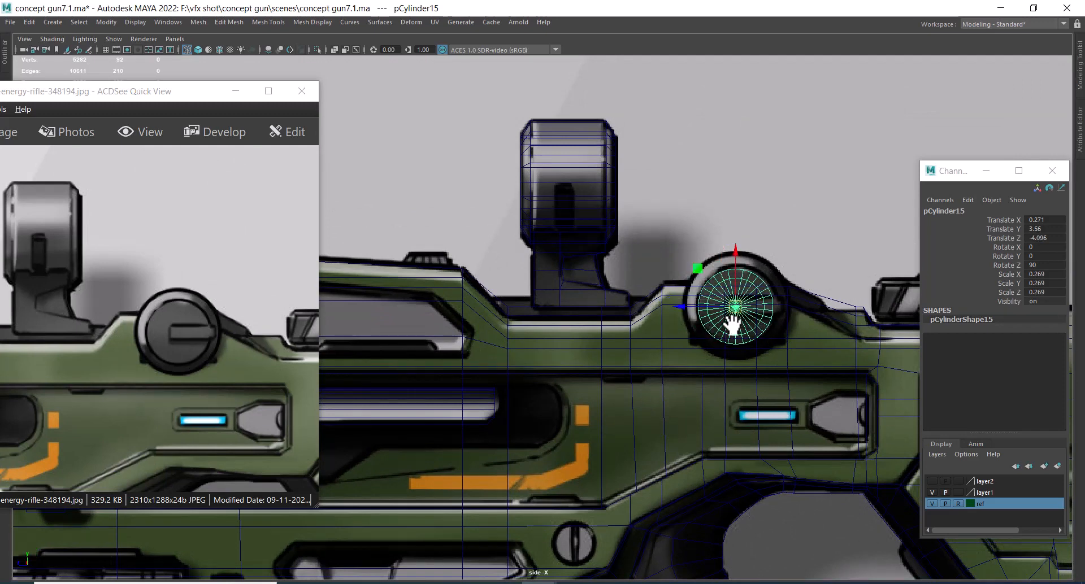
middle_click_drag(743, 325, 766, 315)
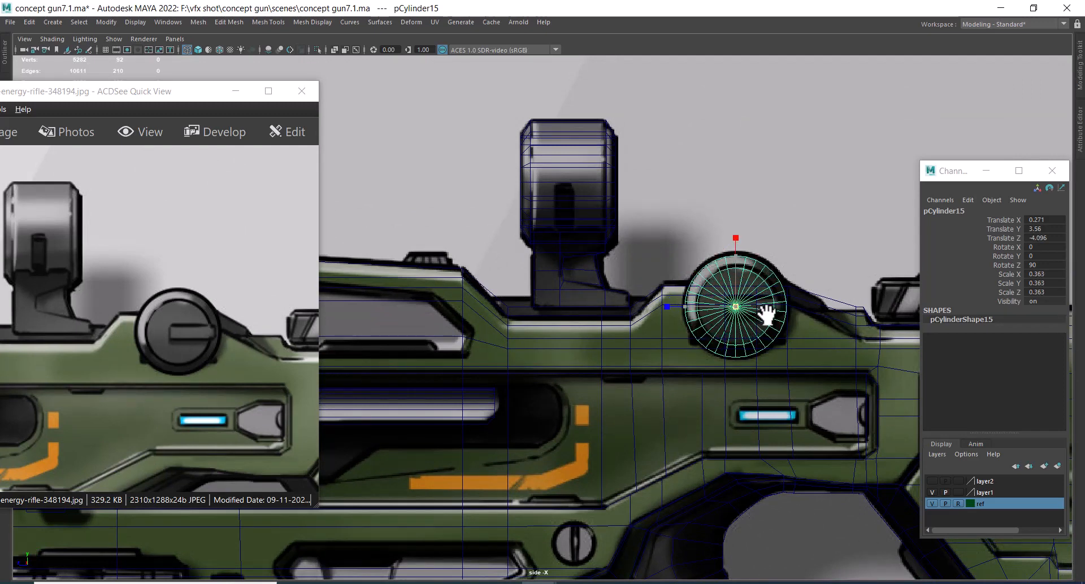
- Duplicate the dial cylinder and move the copy over the ribbed knob farther back, to Translate Y 3.854 and Z -5.854
left_click_drag(251, 342, 63, 322)
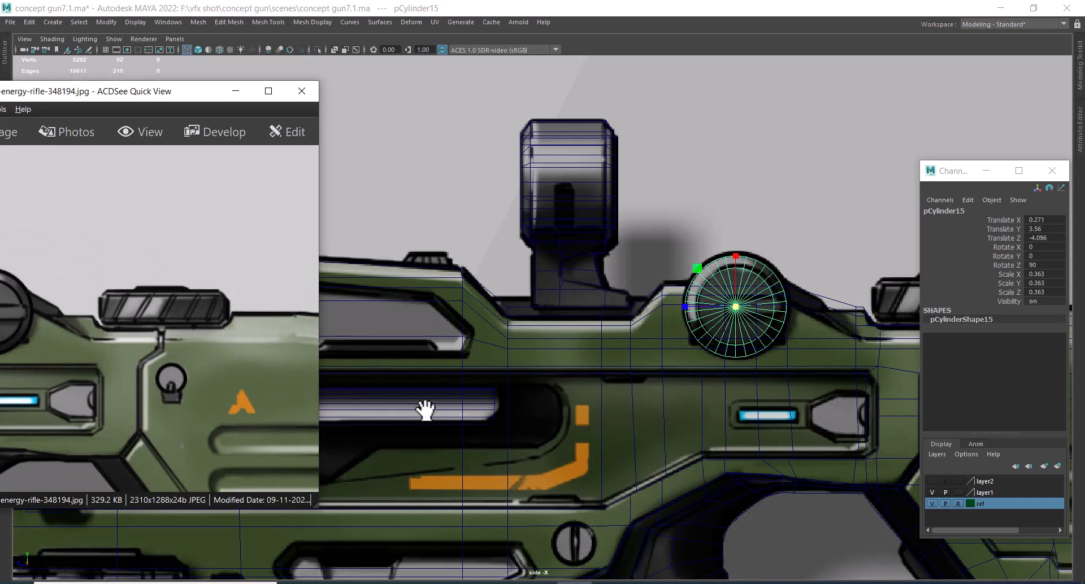
middle_click_drag(788, 364, 500, 353, "alt")
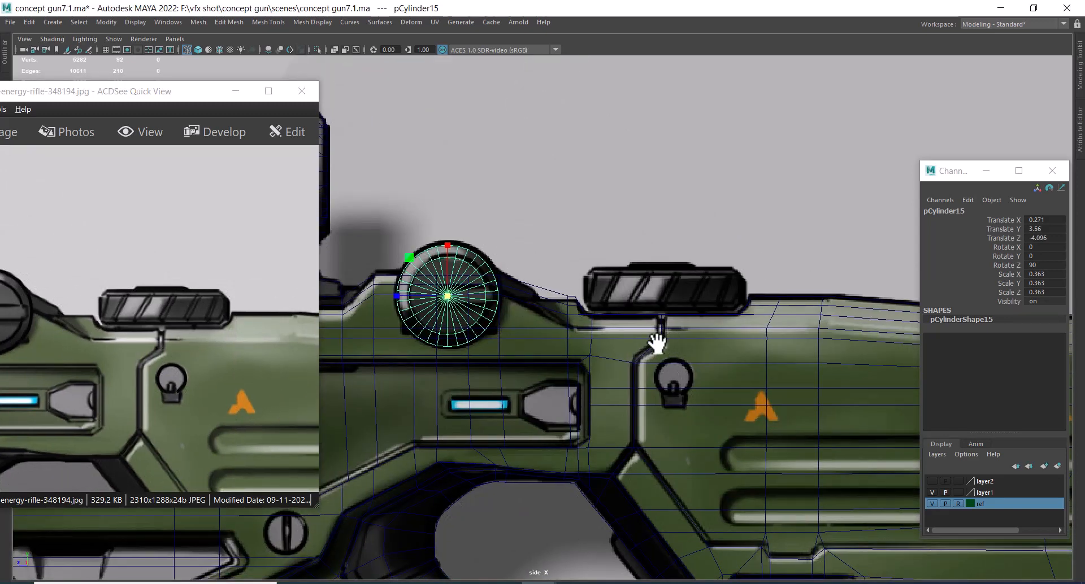
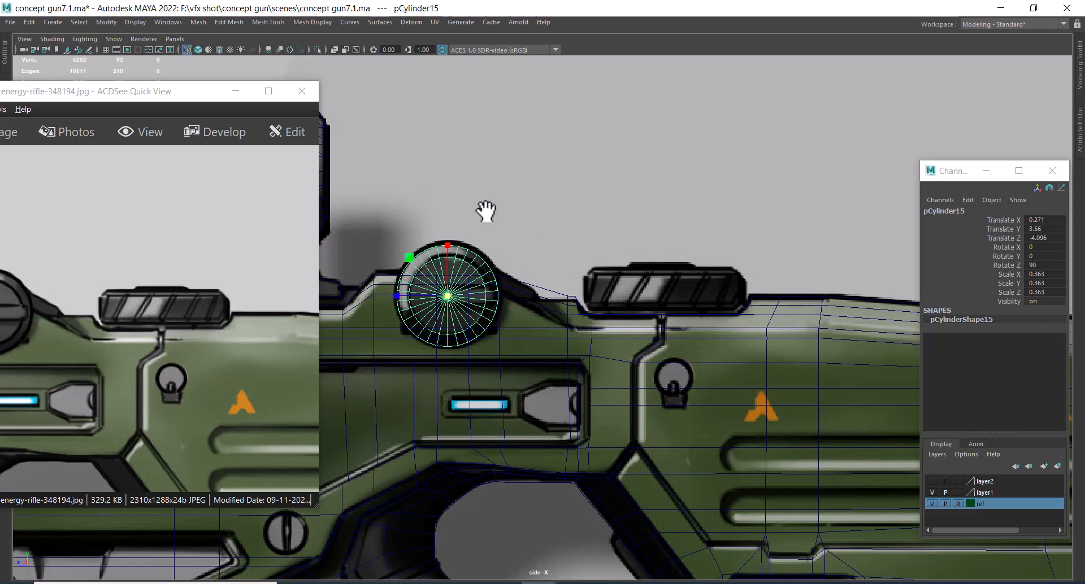
right_click_drag(469, 194, 592, 254, "alt")
key("w")
scroll(524, 291, "up", 1)
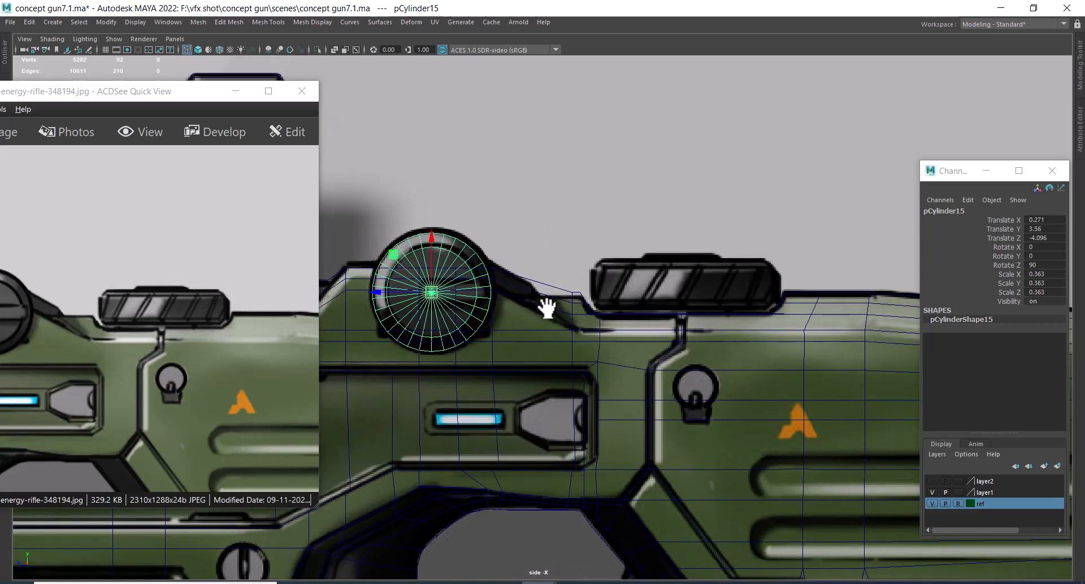
key("ctrl+d")
middle_click_drag(449, 308, 719, 274)
key("r")
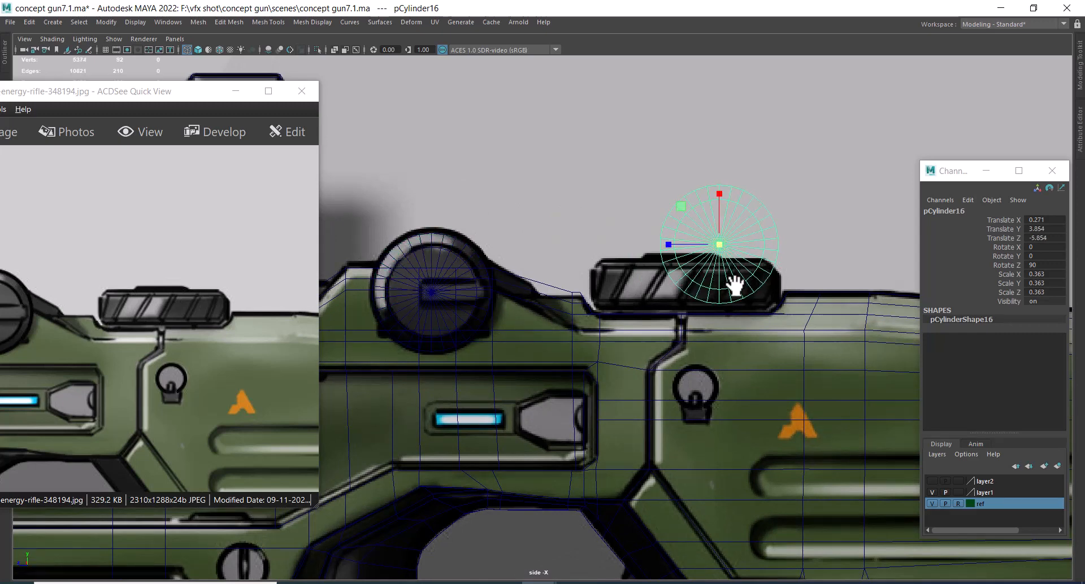
- Stand the copied cylinder upright by setting its Rotate Z to 0
key("e")
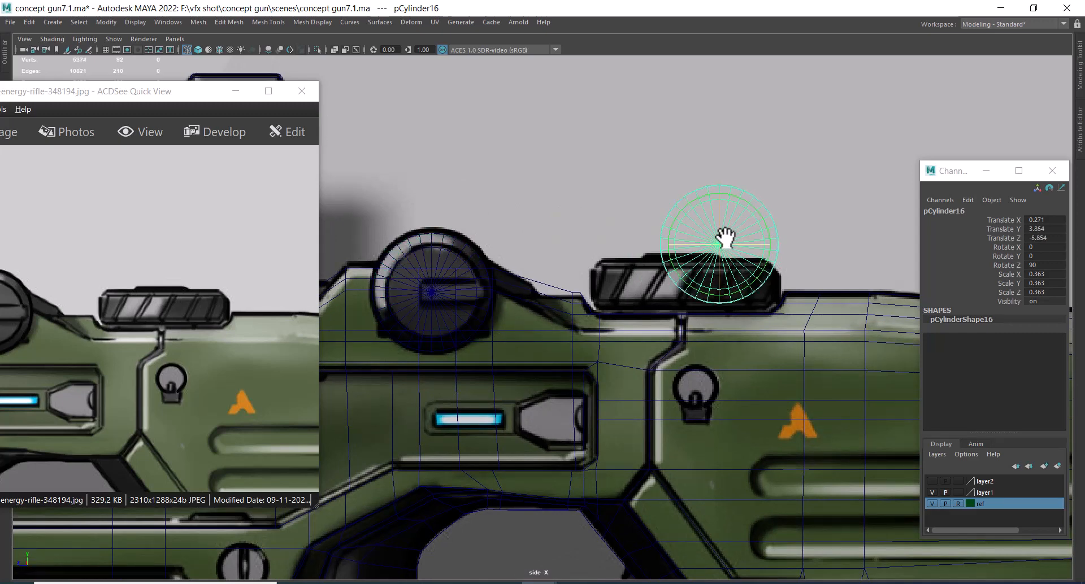
left_click_drag(722, 236, 720, 203)
double_click(1053, 265)
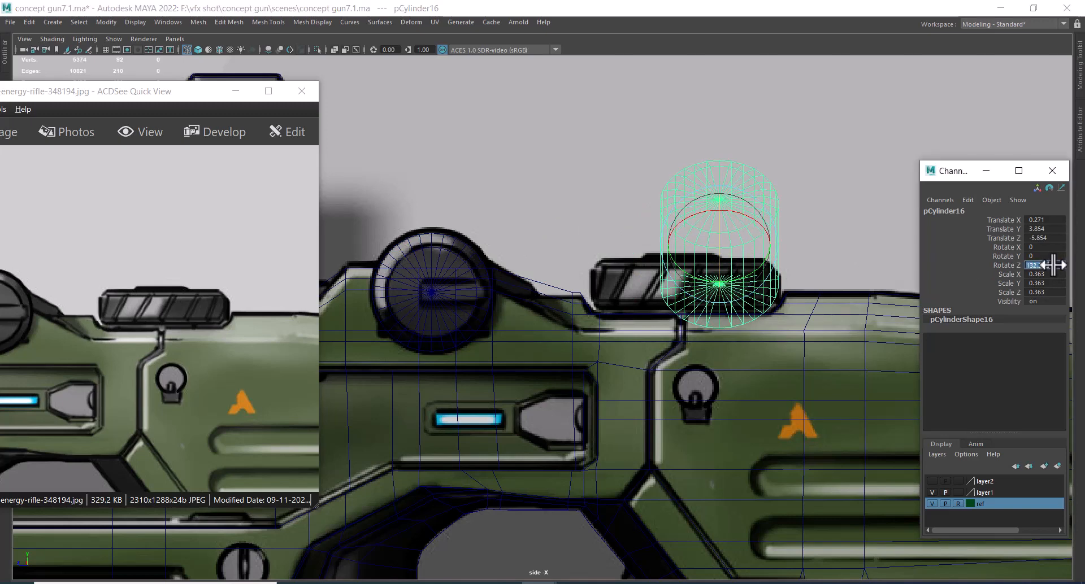
type("0")
key("Return")
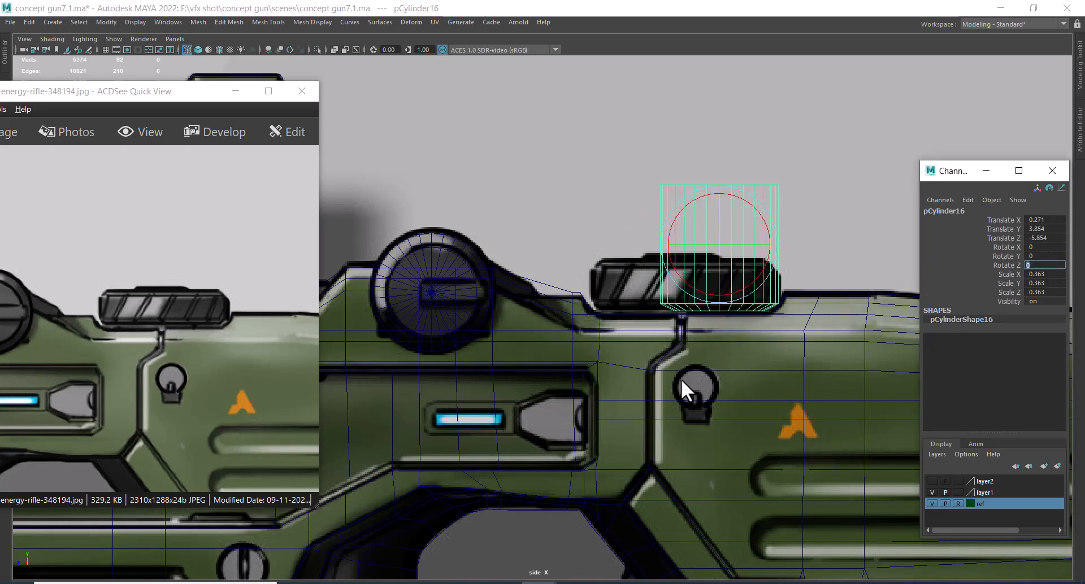
- Make layer2 visible and slide the upright cylinder over the middle of the ribbed knob, to Translate Z -5.578
left_click(644, 583)
scroll(578, 166, "down", 5)
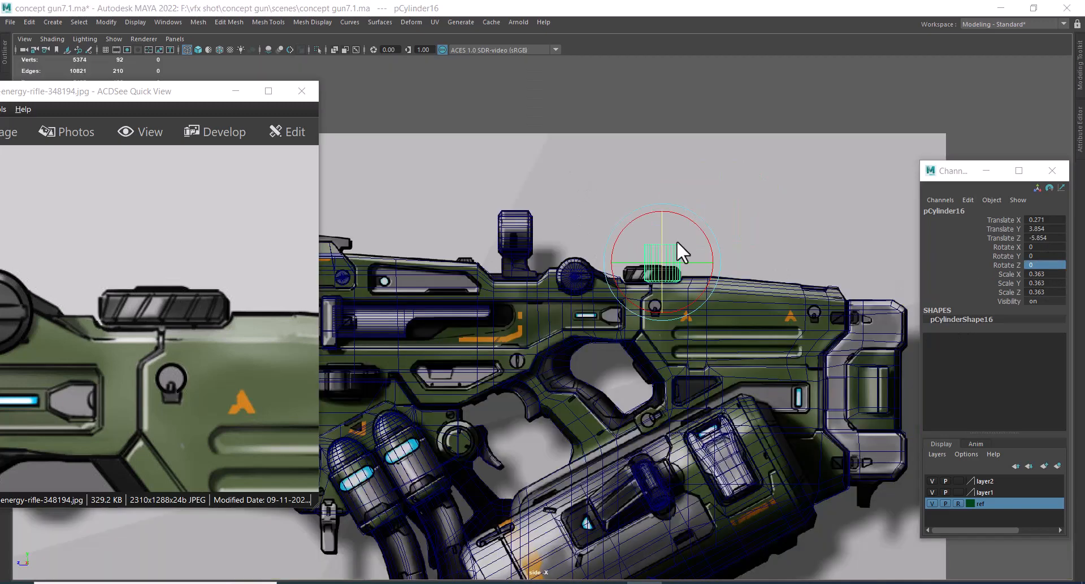
key("4")
scroll(631, 249, "up", 6)
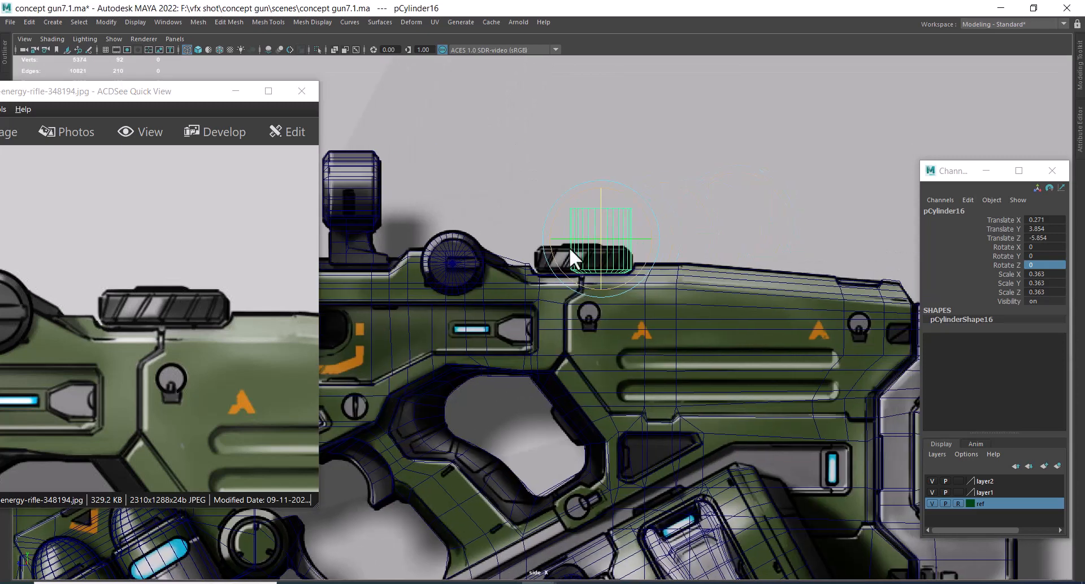
key("w")
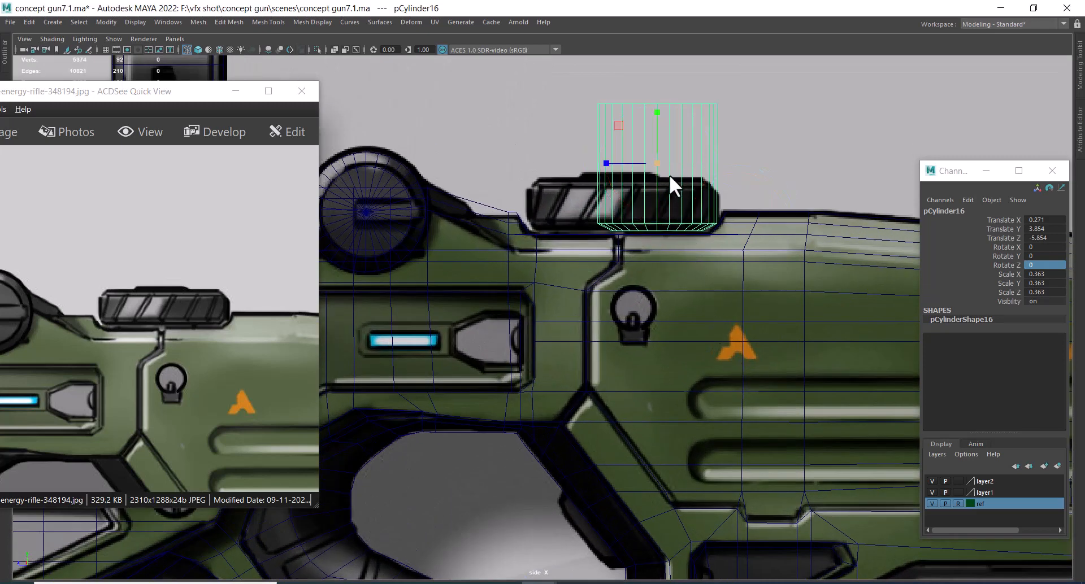
left_click_drag(617, 160, 565, 161)
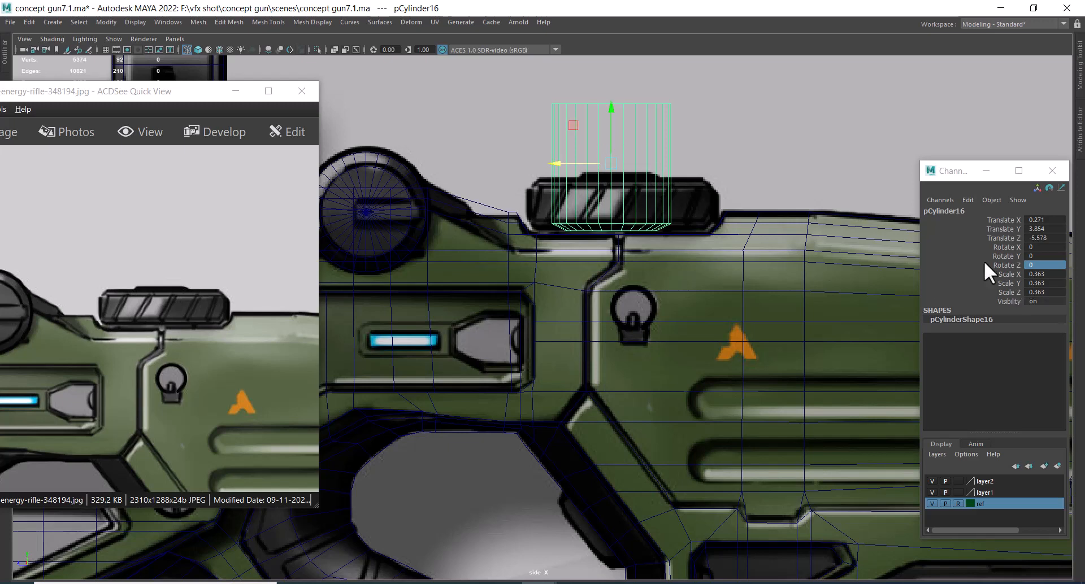
- Flip the upright cylinder over by setting its Rotate X to -180
key("e")
left_click_drag(662, 139, 694, 282)
double_click(1039, 246)
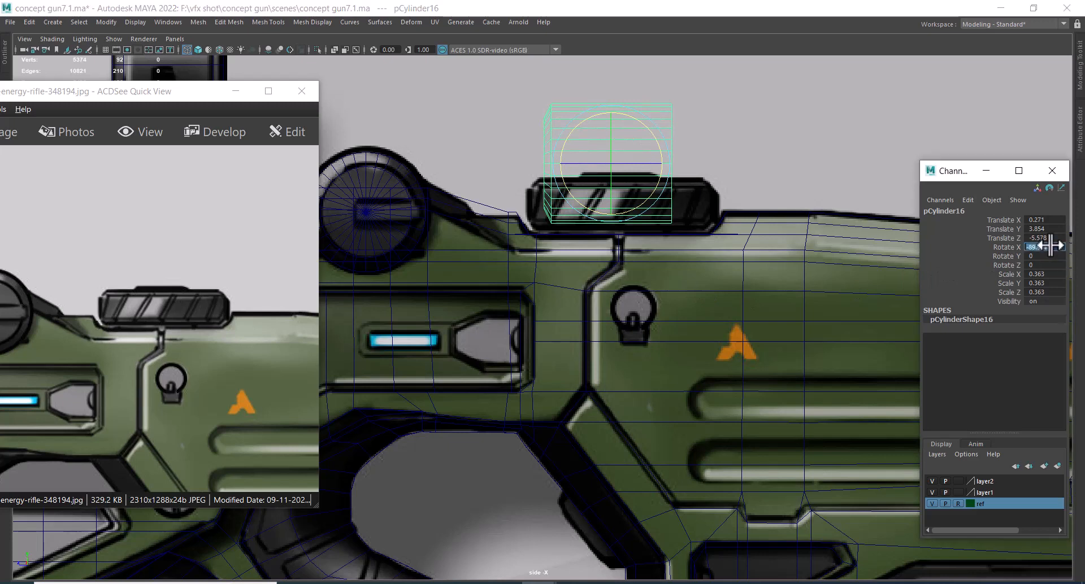
type("-180")
key("Return")
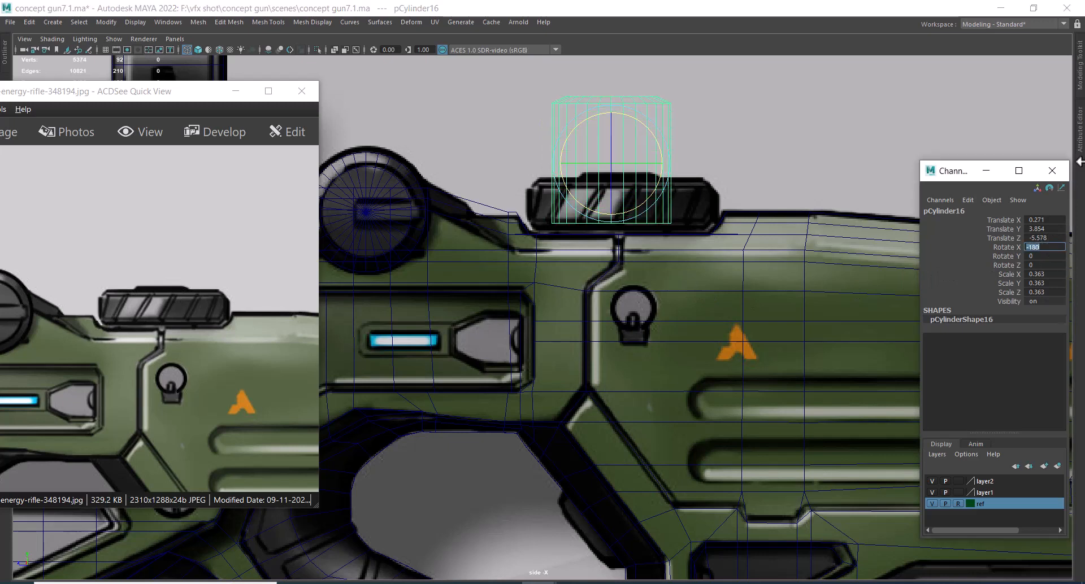
right_click_drag(695, 114, 719, 194, "alt")
key("w")
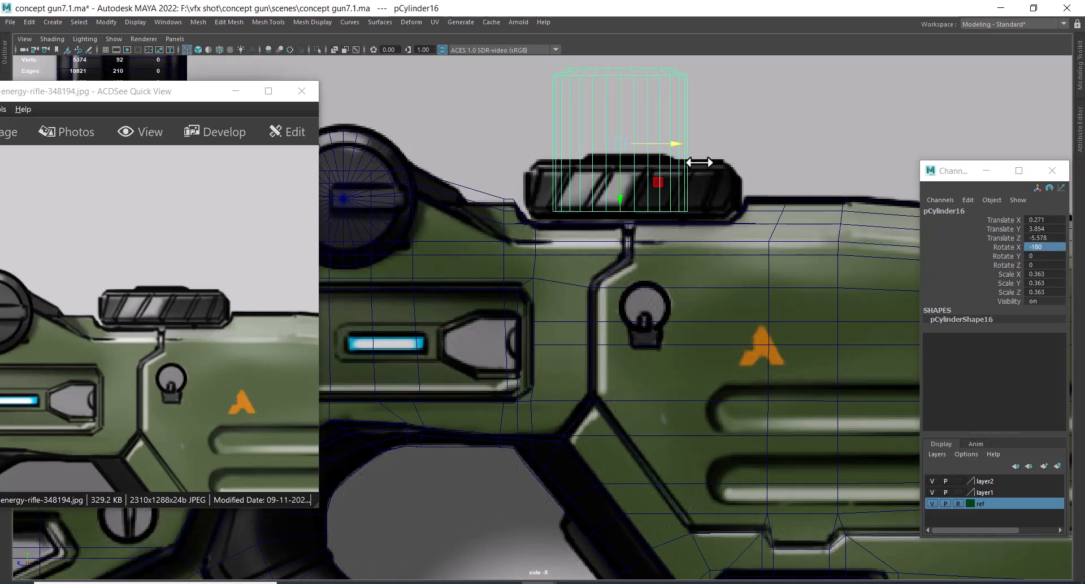
- Scale the upright cylinder uniformly to 0.547 and position it over the ribbed knob at Translate Y 3.17 and Z -5.668
left_click_drag(626, 147, 685, 146)
key("w")
left_click_drag(633, 216, 646, 328)
left_click_drag(681, 276, 691, 274)
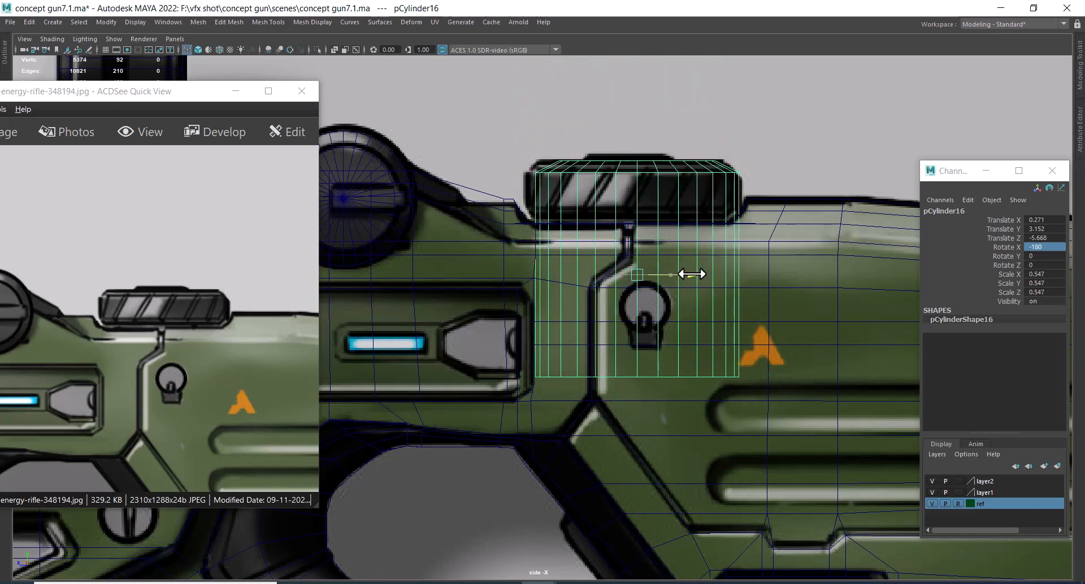
left_click_drag(637, 332, 636, 327)
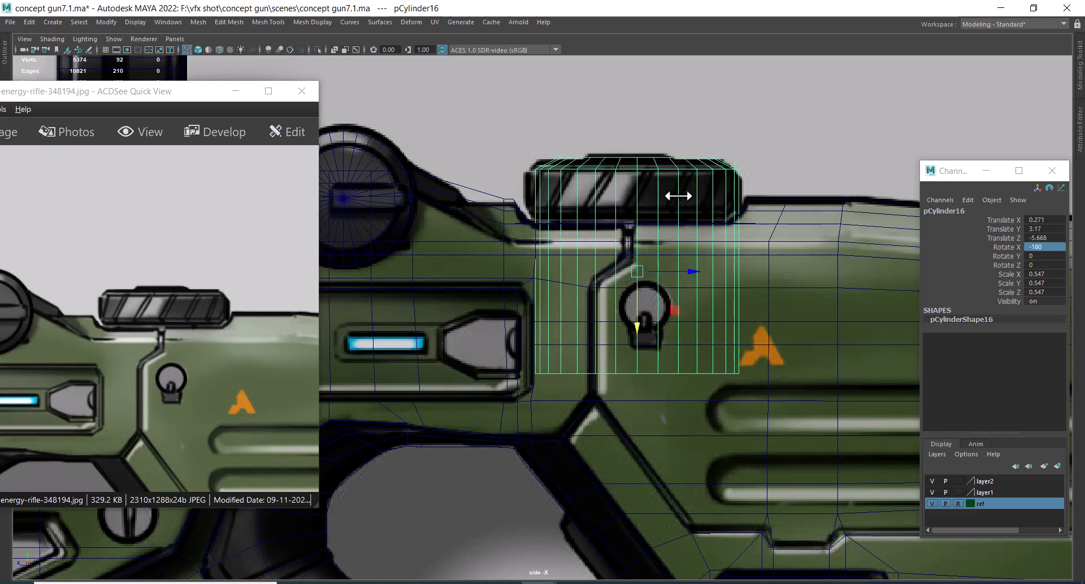
- Raise the cylinder's bottom vertices to shorten it to the height of the ribbed knob
right_click_drag(714, 191, 580, 187)
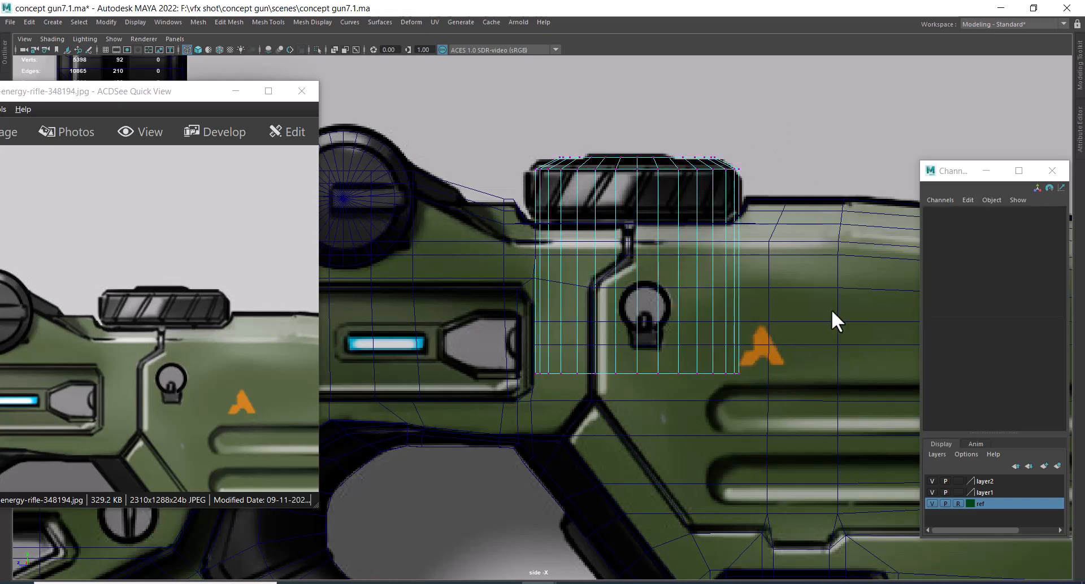
left_click_drag(813, 321, 317, 505)
left_click_drag(627, 428, 630, 268)
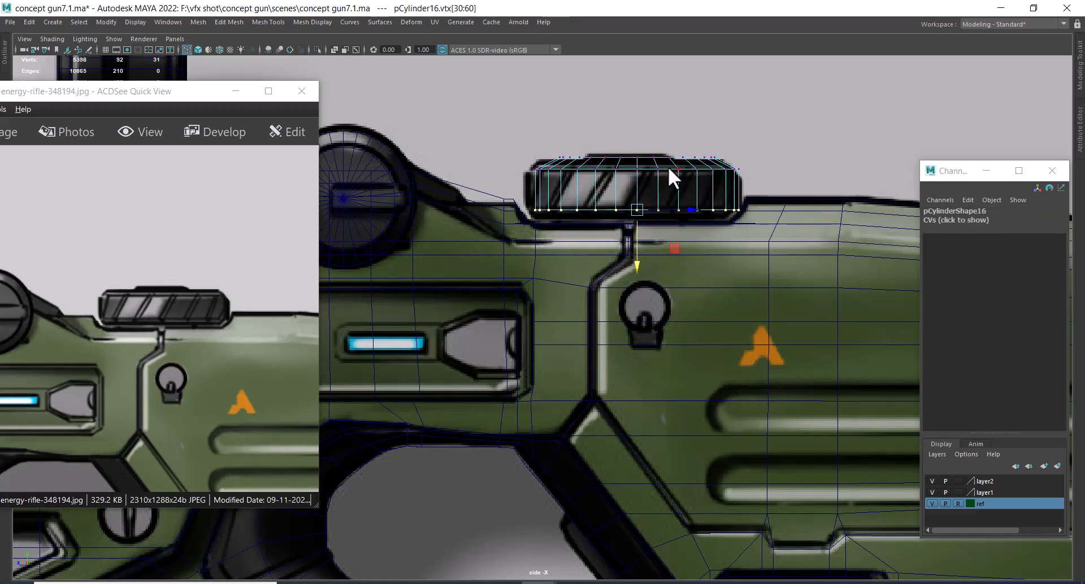
- Extrude the cylinder's bottom edge loop slightly downward and scale it inward to form the knob's lower chamfer
right_click_drag(668, 167, 669, 131)
double_click(650, 209)
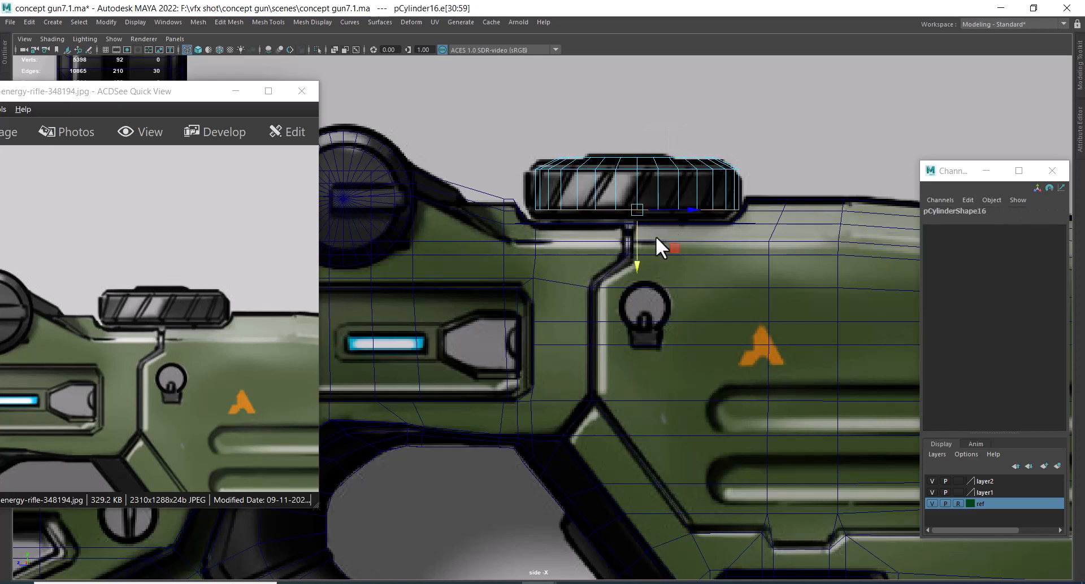
left_click_drag(634, 263, 634, 271, "shift")
key("r")
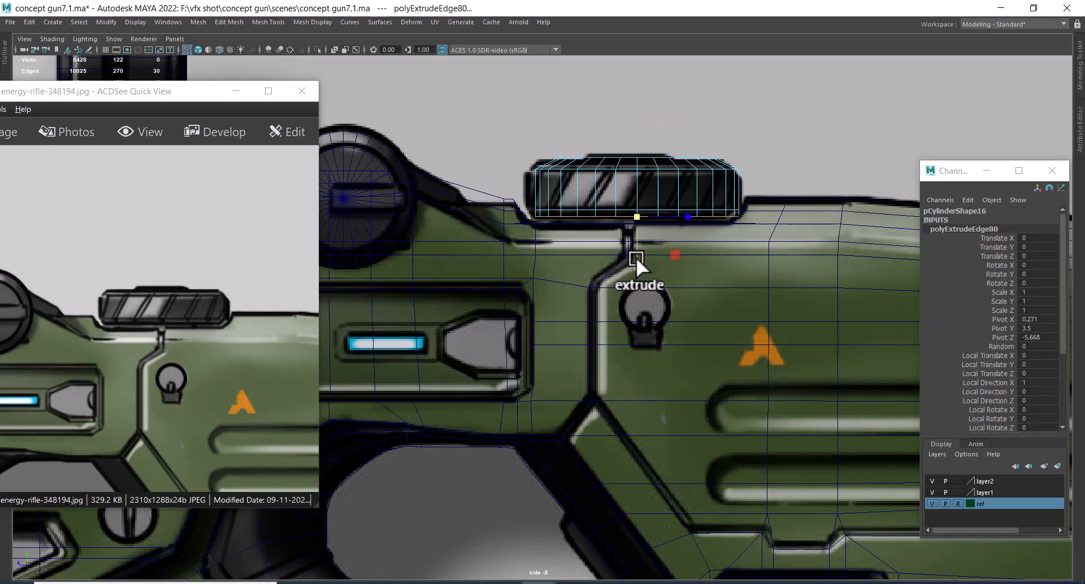
left_click_drag(639, 217, 625, 229)
key("w")
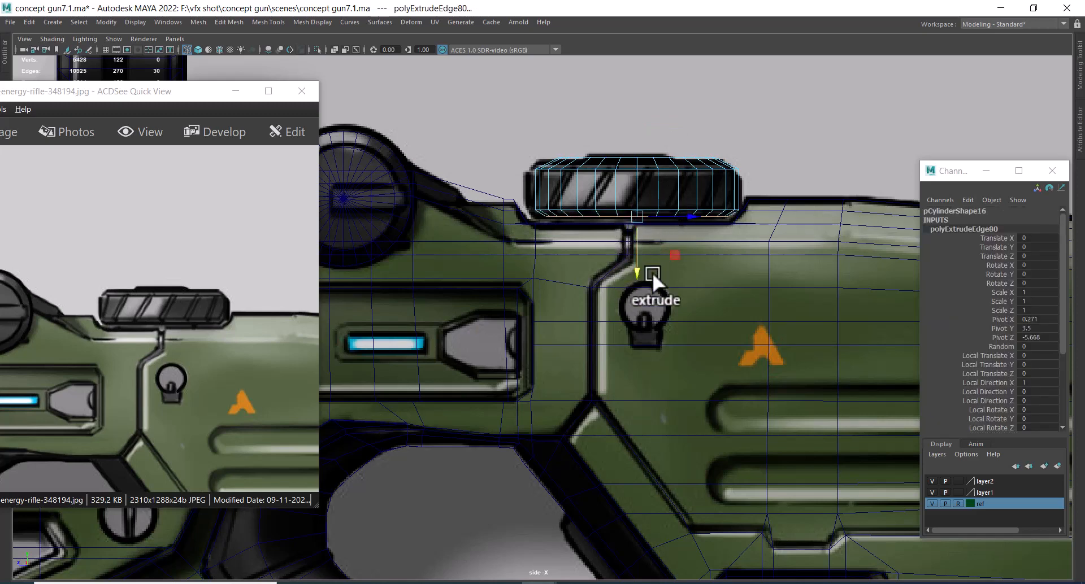
key("r")
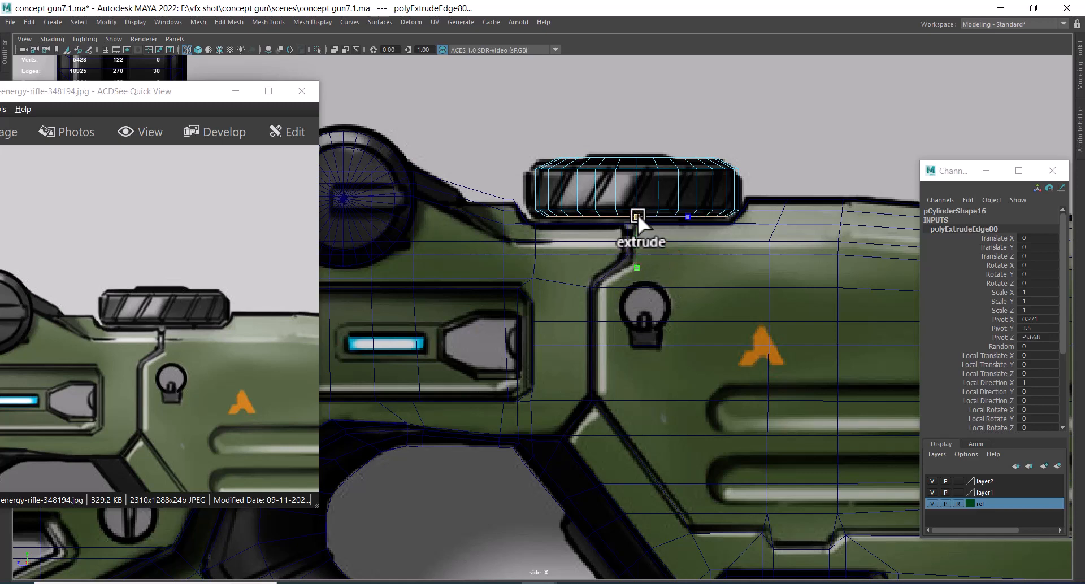
key("w")
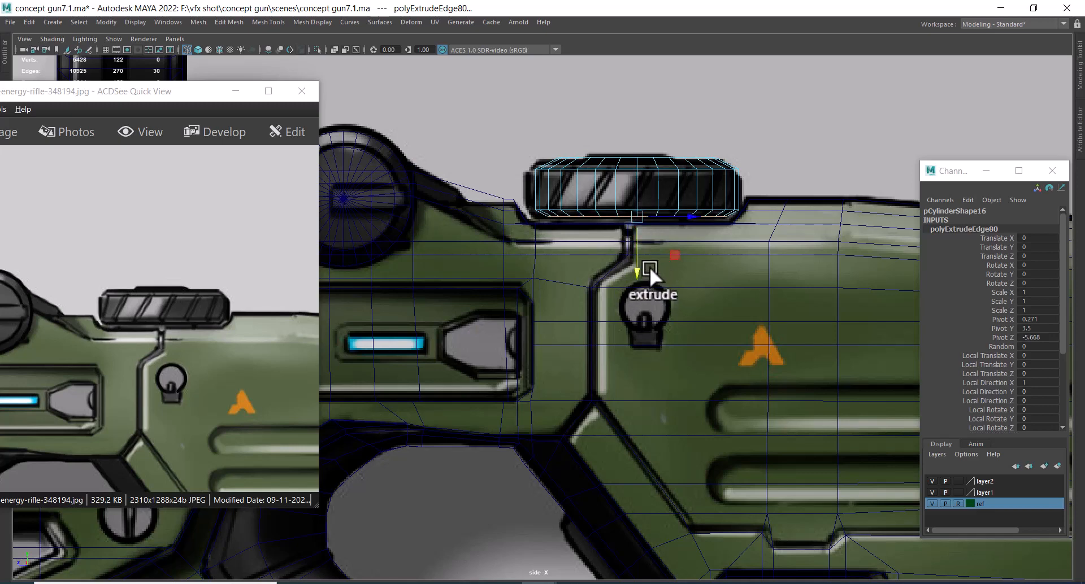
left_click_drag(636, 269, 635, 273)
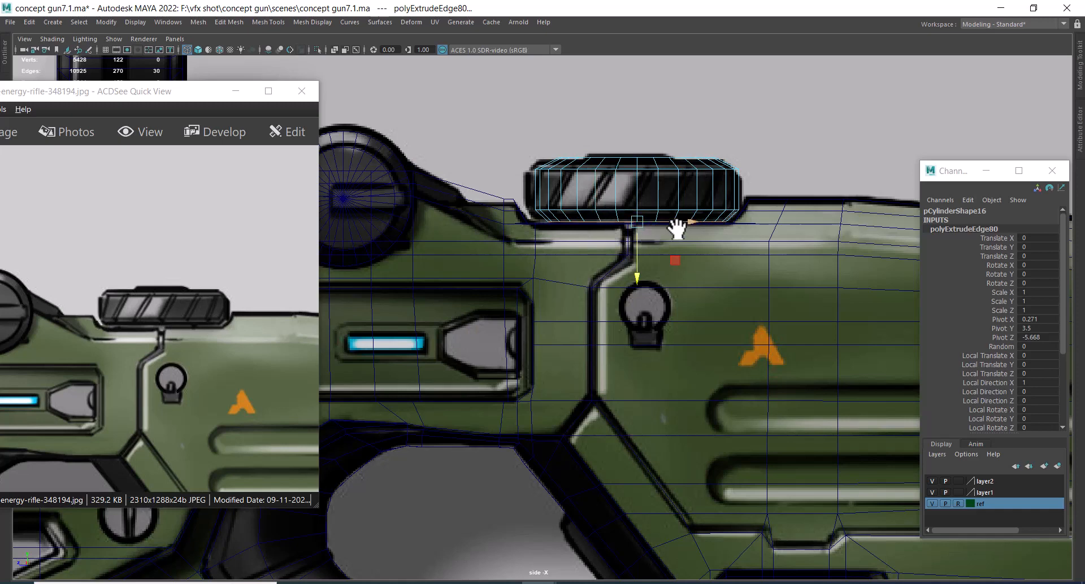
- Lower the cylinder's top cap vertices slightly to fit the upper edge of the knob
right_click_drag(665, 198, 701, 248, "alt")
middle_click_drag(671, 170, 669, 200, "alt")
right_click_drag(699, 165, 641, 163)
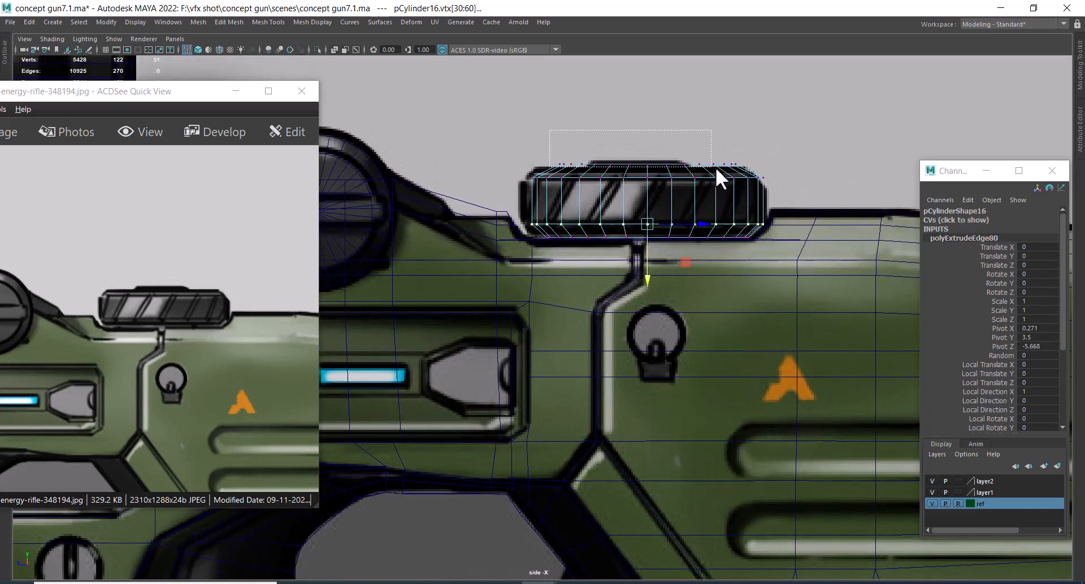
left_click_drag(715, 167, 744, 168)
left_click_drag(653, 212, 672, 190)
- Select the cylinder's top cap faces in the perspective view, then extrude and scale them inward in the side view
key("space")
mouse_move(696, 268)
left_mouse_down("alt")
mouse_move(711, 321)
mouse_move(695, 284)
left_mouse_up("alt")
key("5")
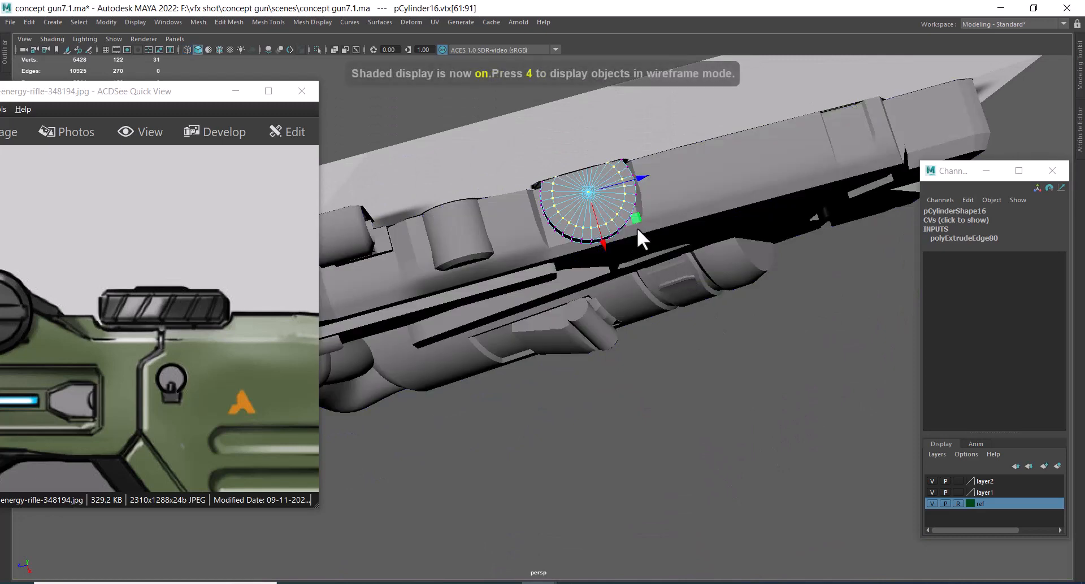
left_click_drag(636, 227, 655, 236, "alt")
right_click_drag(655, 236, 708, 208, "alt")
middle_click_drag(709, 209, 702, 417, "alt")
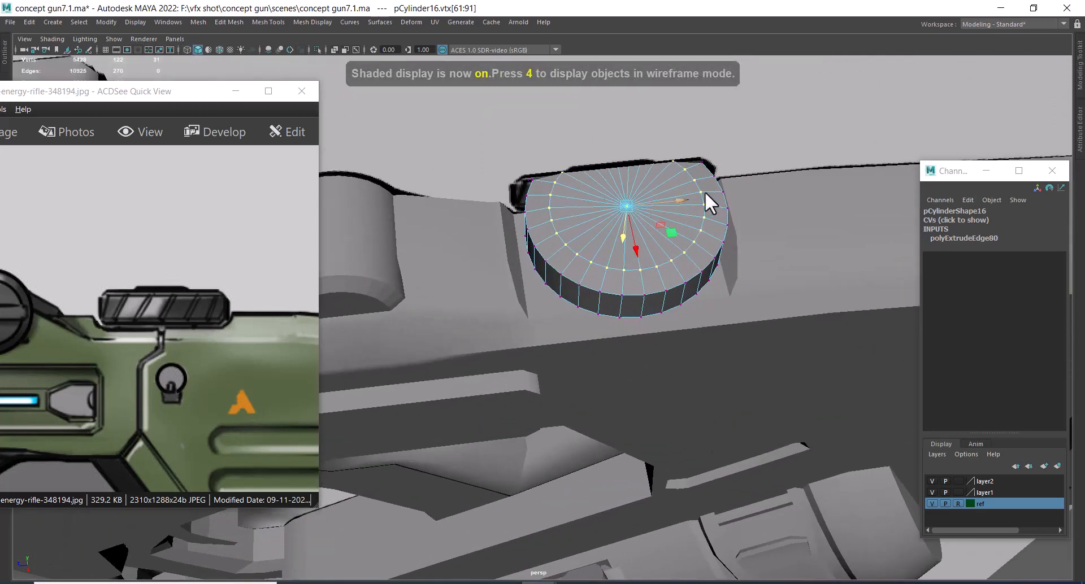
left_click(683, 201)
right_click_drag(670, 194, 670, 219)
left_click(628, 205)
key("space")
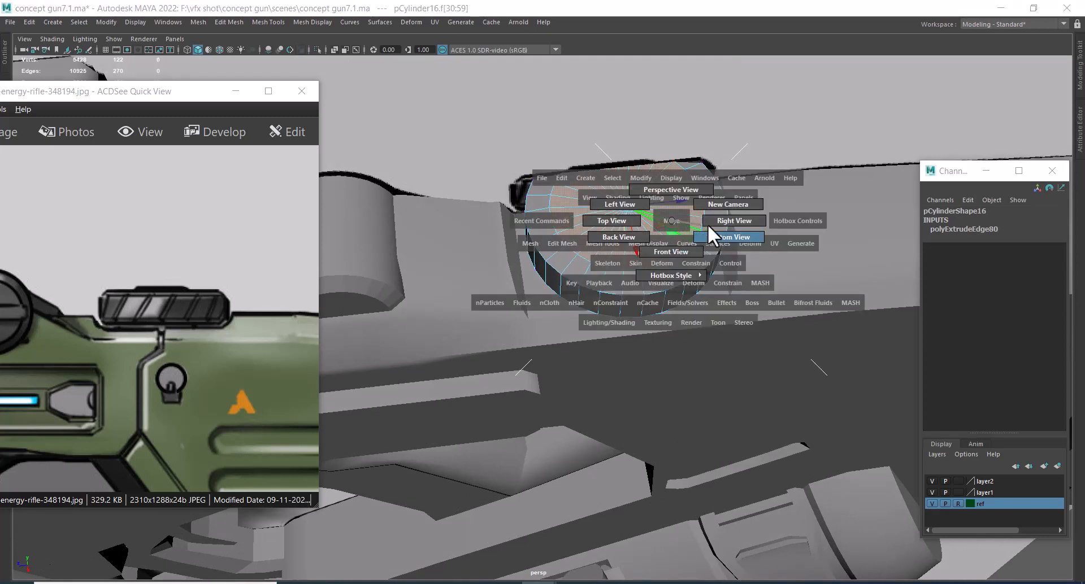
left_click_drag(707, 225, 726, 220)
right_click_drag(651, 160, 645, 199, "shift")
key("r")
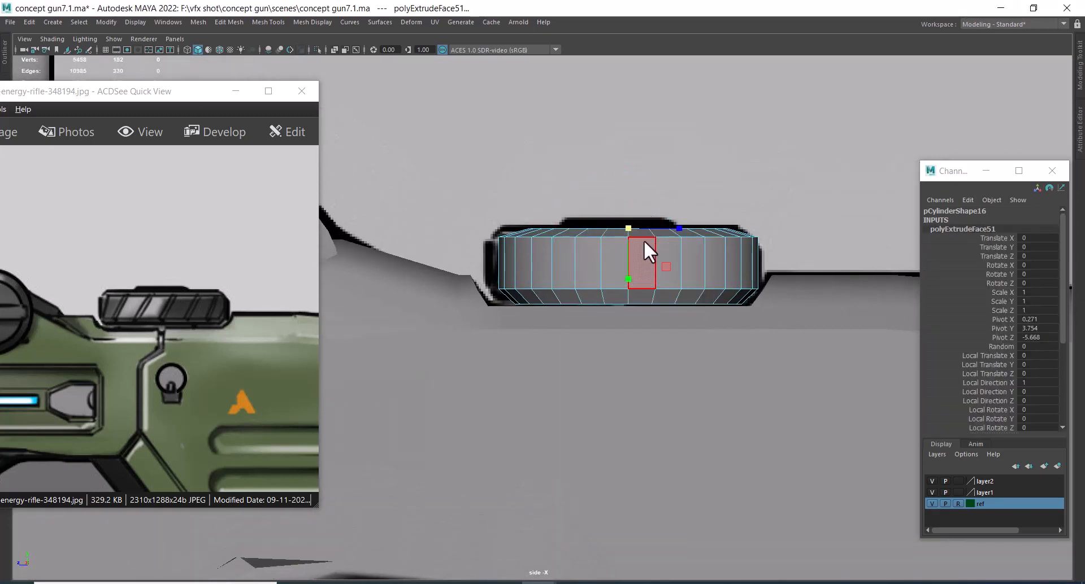
left_click_drag(631, 230, 618, 239)
- Extrude the inset cap faces upward into a raised disc and grow the selection to include its side faces
right_click_drag(632, 270, 628, 277, "shift")
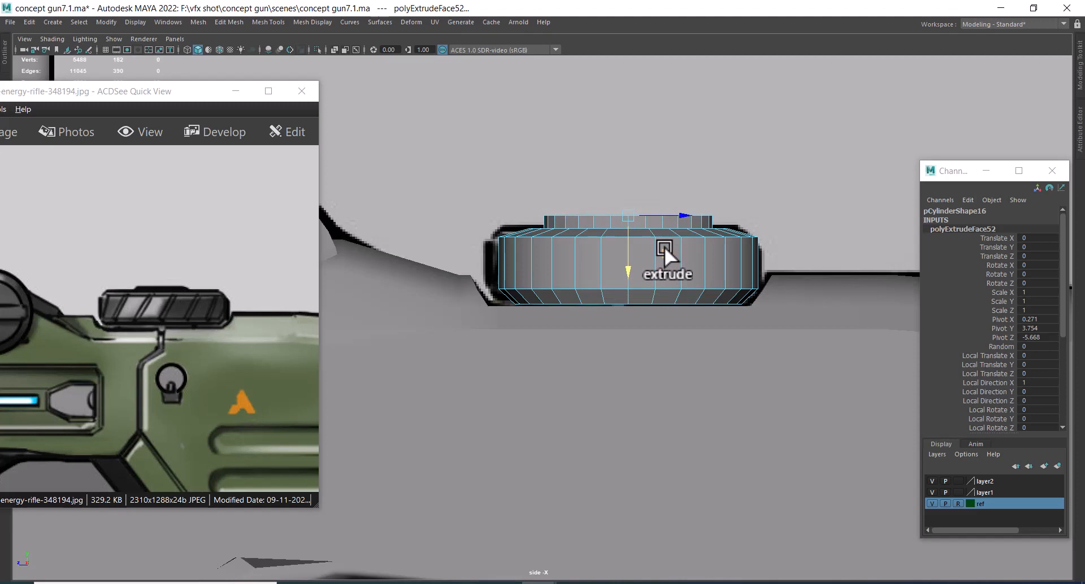
left_click(79, 22)
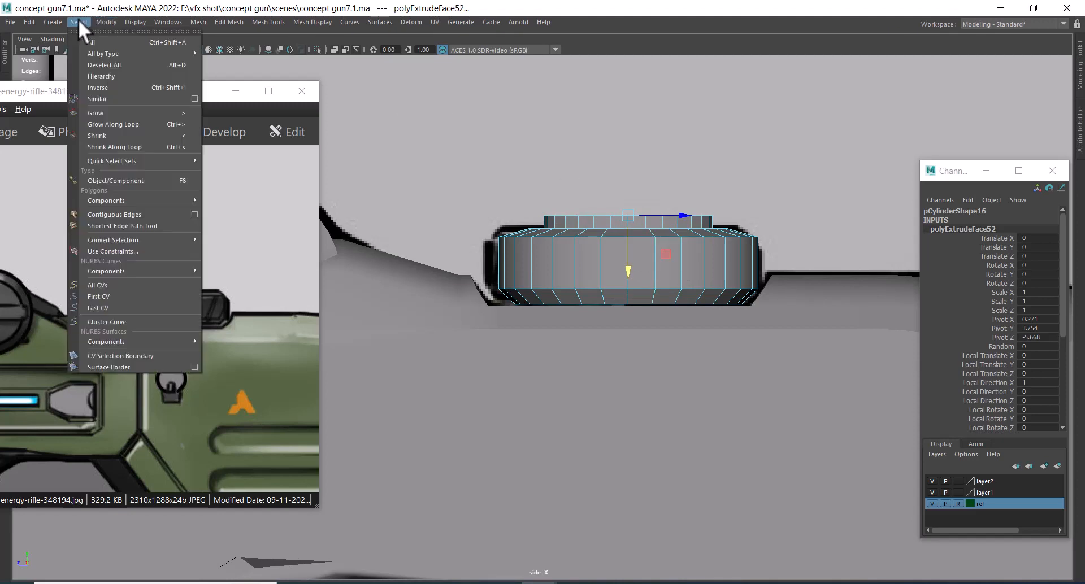
left_click(124, 118)
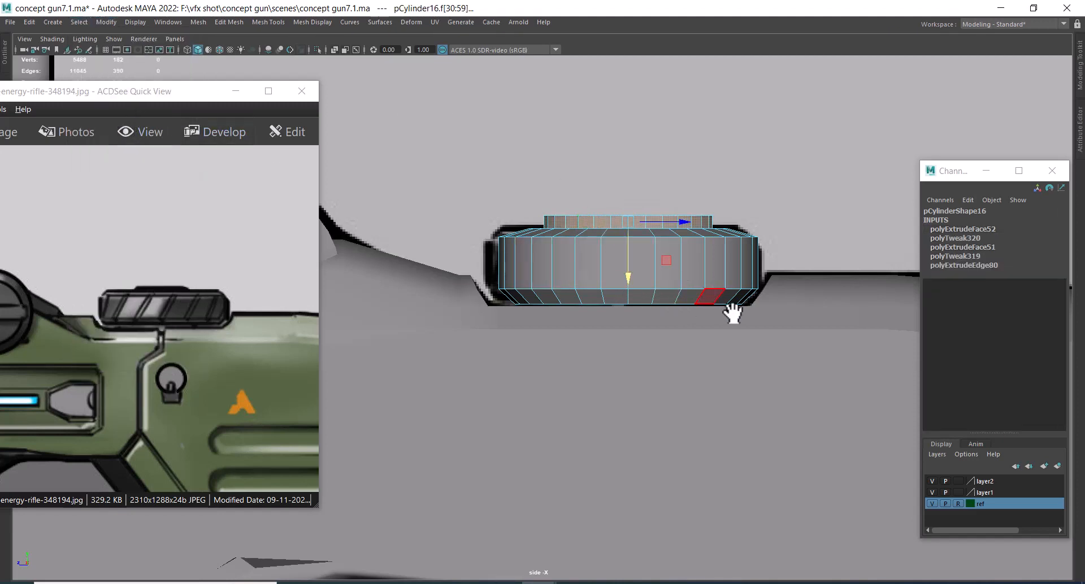
key("5")
key("4")
scroll(655, 254, "up", 2)
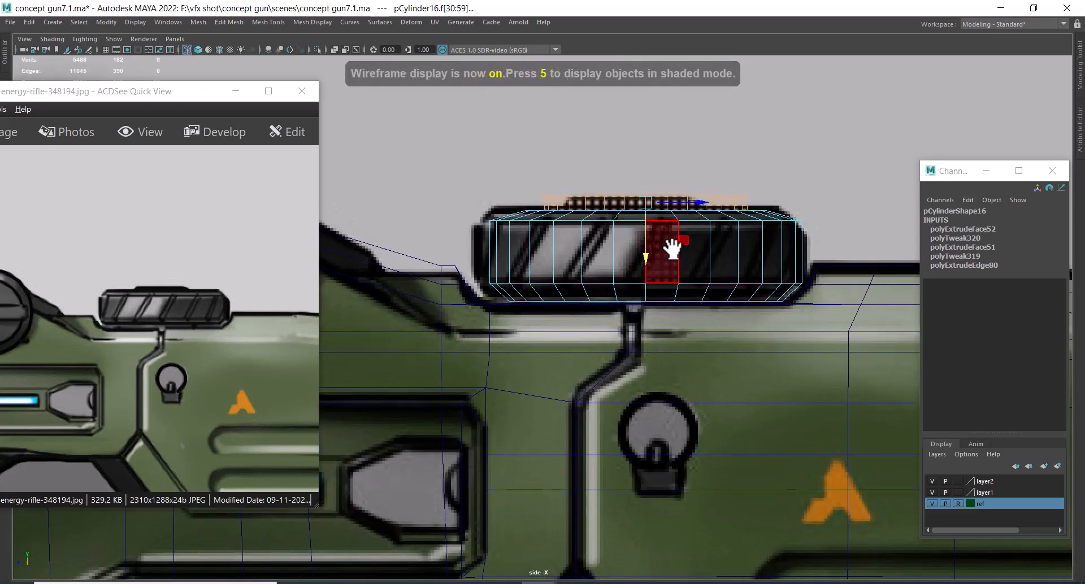
- Scale the raised disc narrower and lower it slightly to match the small cap on top of the reference knob
key("r")
left_click_drag(651, 204, 617, 223)
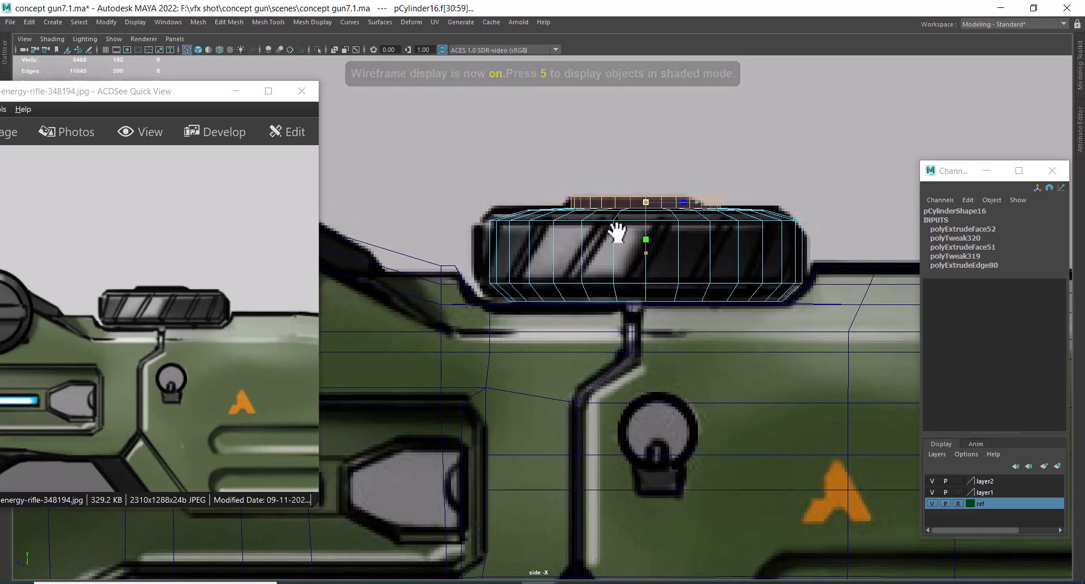
scroll(637, 198, "up", 2)
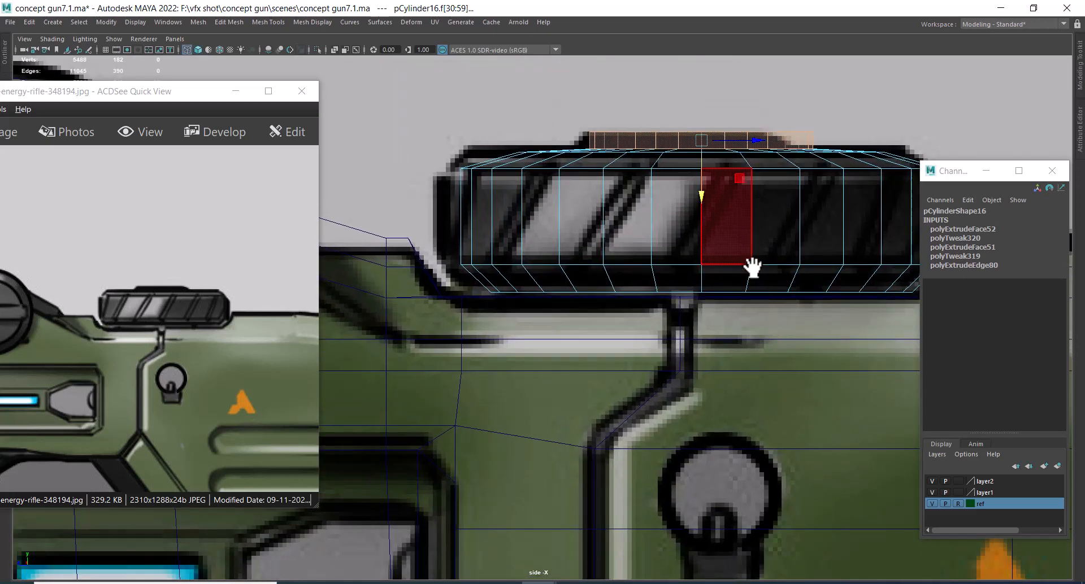
left_click_drag(701, 198, 702, 200)
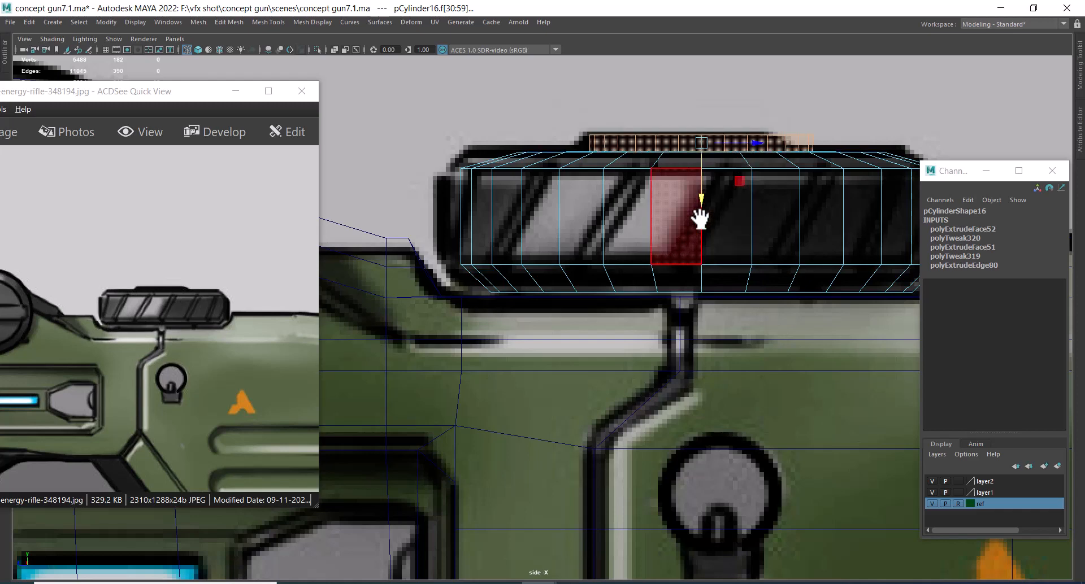
- Return the knob to object selection and slide it along the rifle to Translate Z -5.631
right_click_drag(698, 211, 762, 184)
scroll(754, 252, "down", 8)
scroll(648, 374, "up", 2)
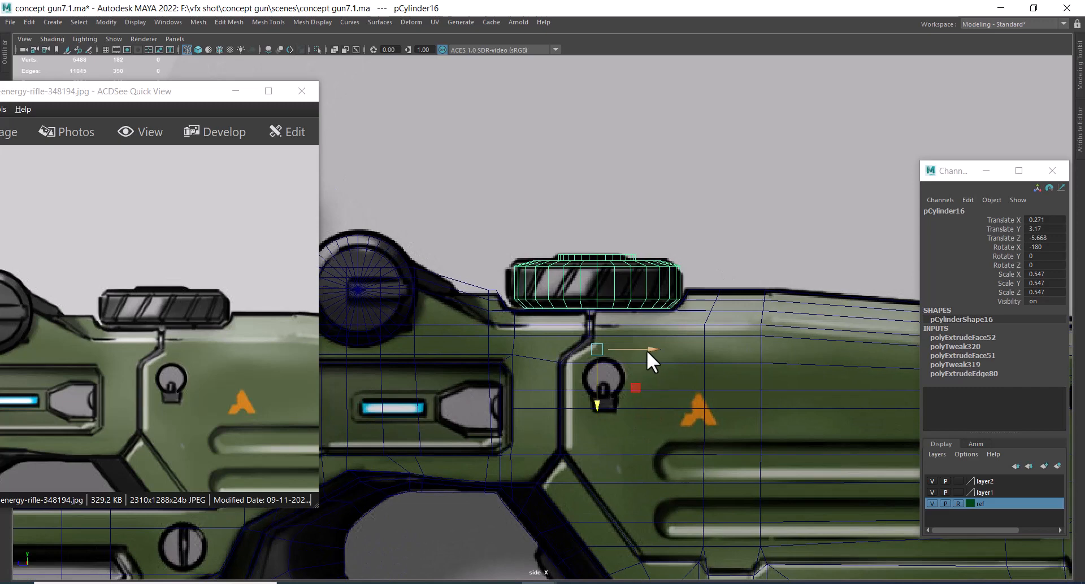
left_click_drag(648, 351, 641, 350)
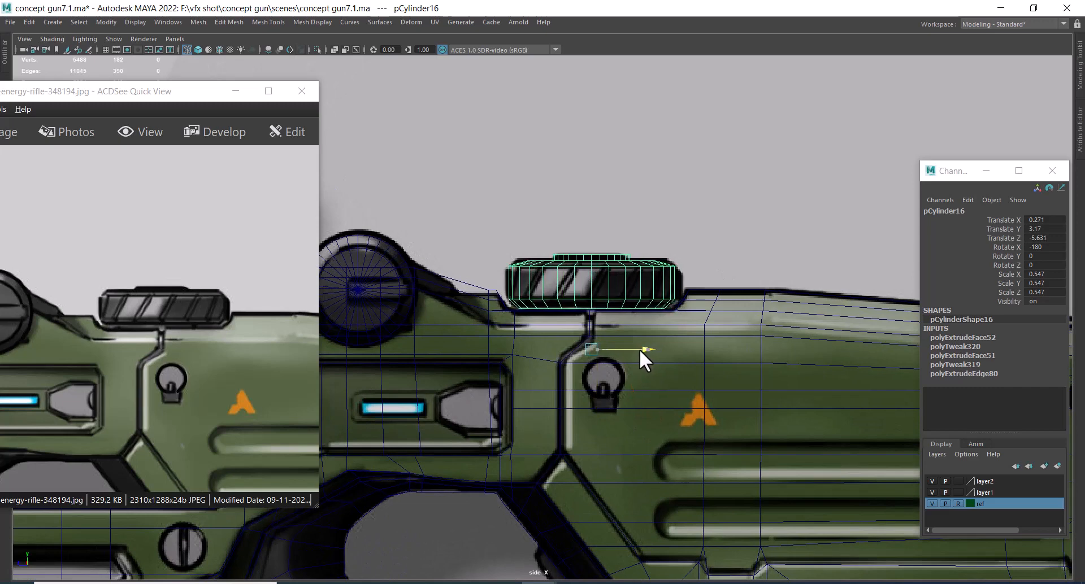
right_click_drag(653, 340, 650, 340, "alt")
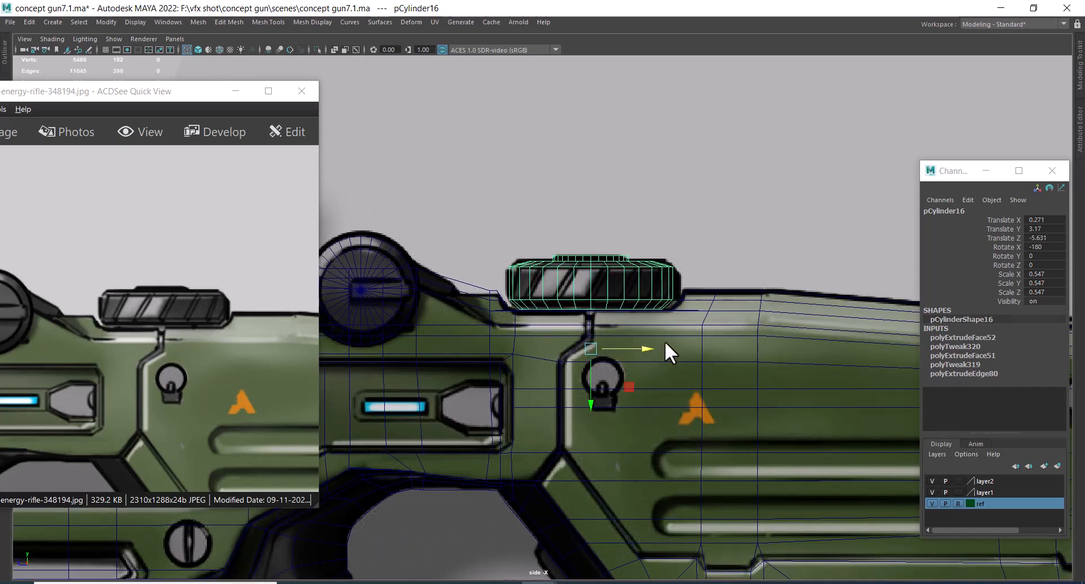
- Compare the whole rifle with the reference artwork in shaded and wireframe display to find parts still missing
key("5")
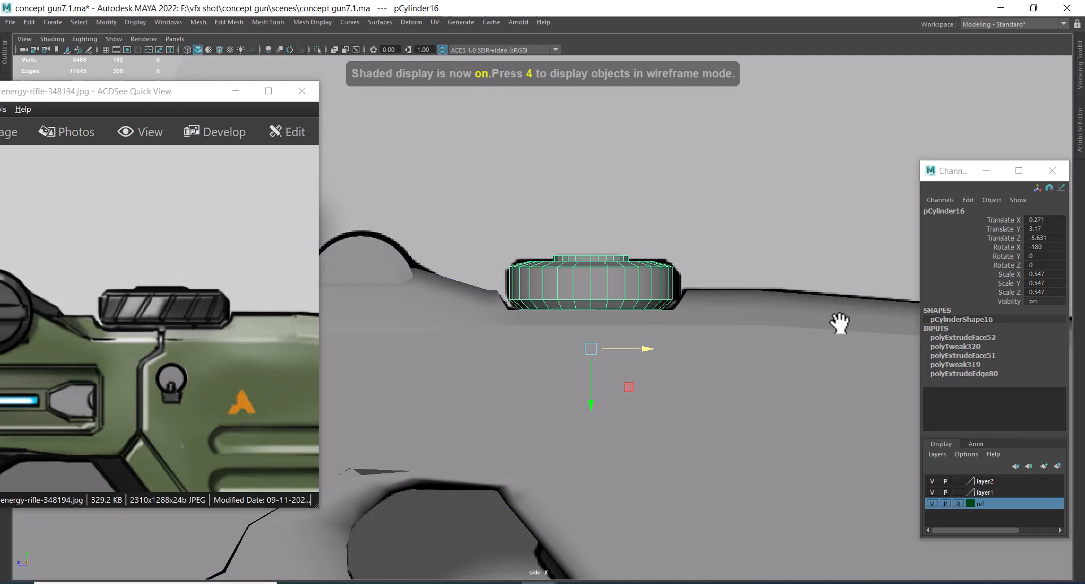
right_click_drag(789, 354, 740, 337, "alt")
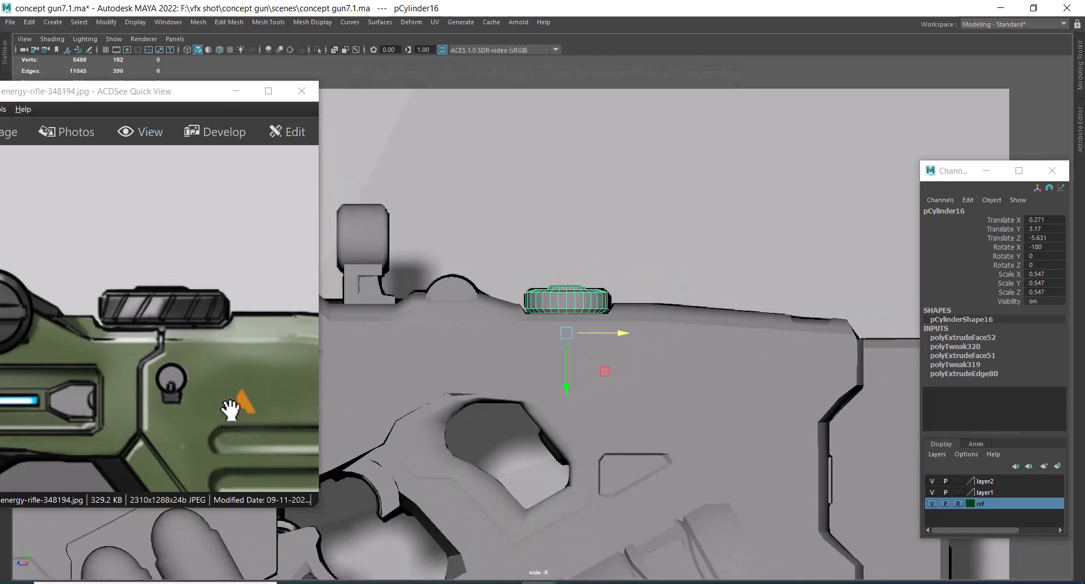
right_click_drag(737, 410, 636, 378, "alt")
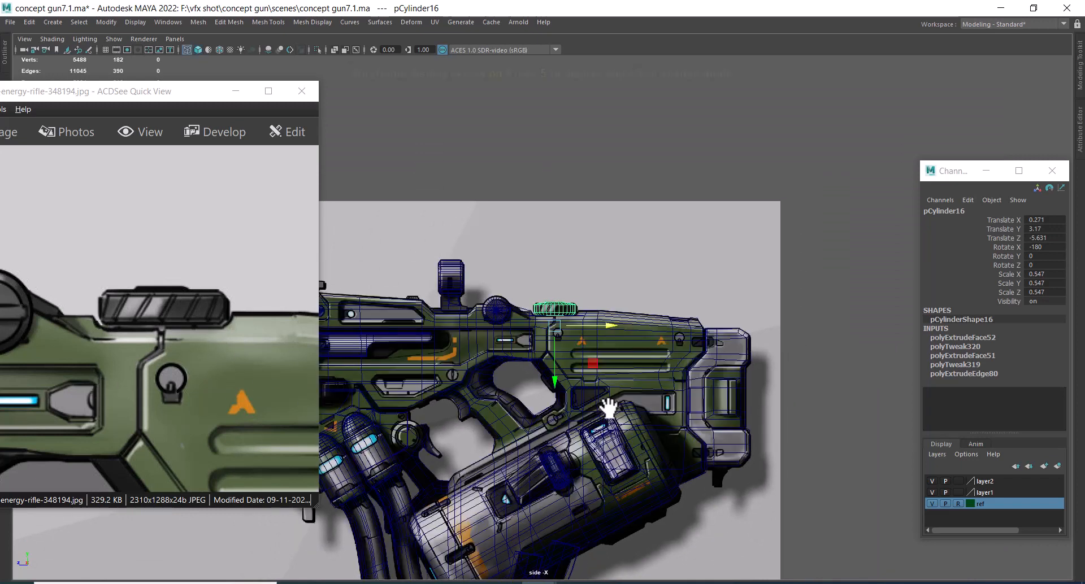
key("4")
middle_click_drag(594, 414, 648, 379, "alt")
right_click_drag(649, 380, 583, 387, "alt")
middle_click_drag(582, 441, 635, 390, "alt")
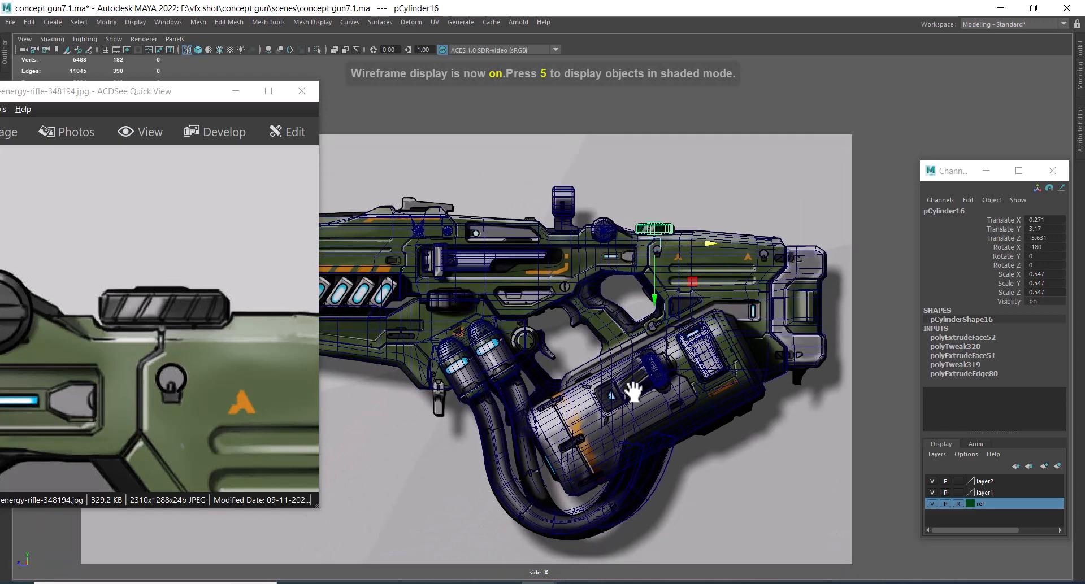
right_click_drag(634, 390, 611, 348, "alt")
left_click_drag(245, 417, 249, 357)
scroll(251, 360, "down", 5)
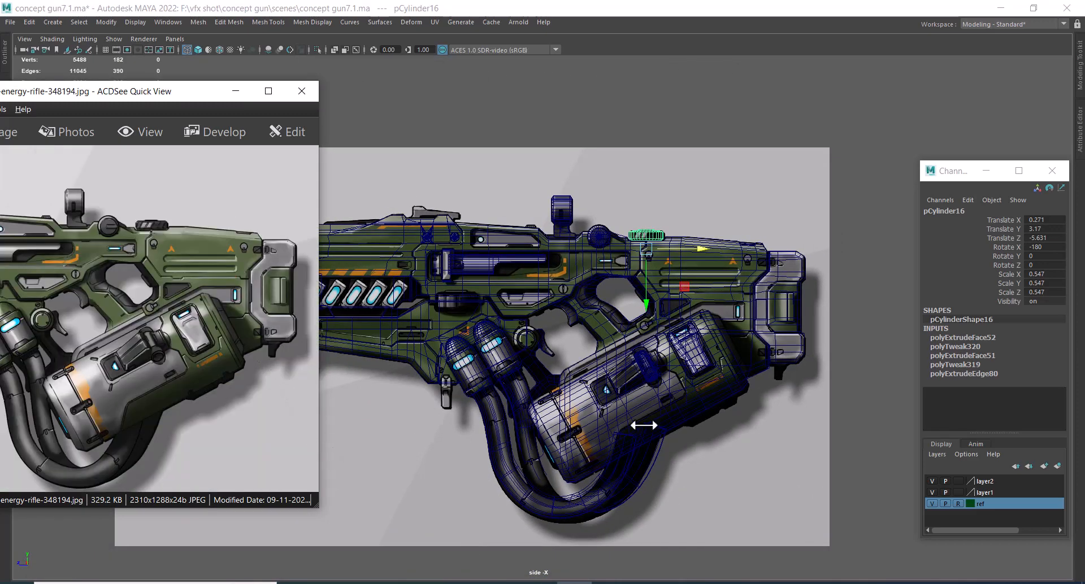
right_click_drag(690, 355, 660, 374, "alt")
middle_click_drag(530, 334, 624, 286, "alt")
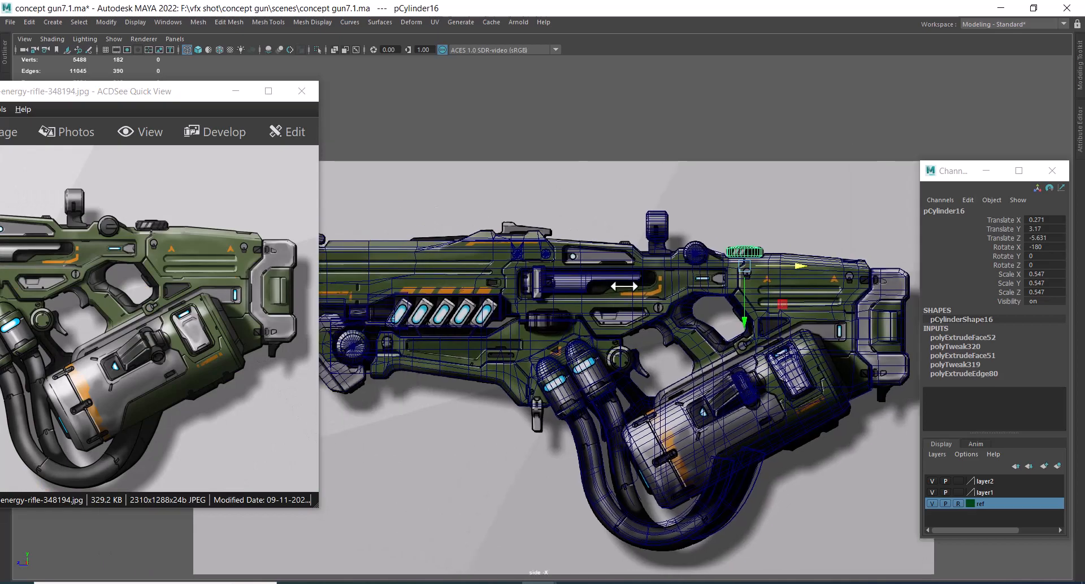
- Examine the small raised part on top of the rifle above the two round screws
left_click(514, 236)
right_click_drag(503, 232, 685, 375, "alt")
left_click(397, 310)
middle_click_drag(749, 368, 645, 363, "alt")
middle_click_drag(760, 314, 642, 304, "alt")
mouse_move(642, 304)
right_mouse_down("alt")
mouse_move(642, 346)
mouse_move(702, 384)
right_mouse_up("alt")
right_click_drag(600, 264, 654, 305, "alt")
middle_click_drag(653, 305, 581, 312, "alt")
right_click_drag(581, 312, 632, 346, "alt")
left_click(563, 284)
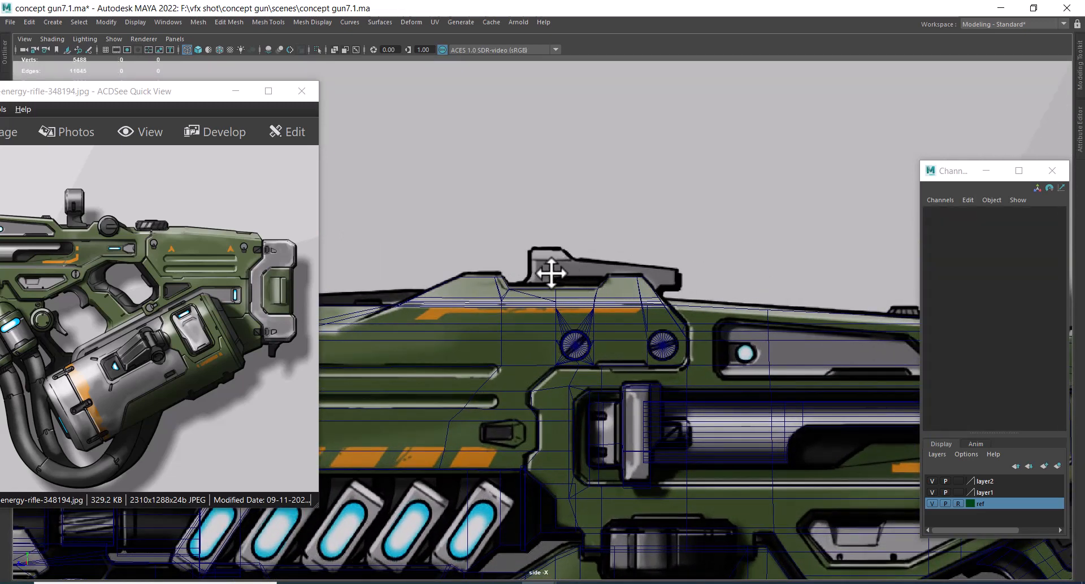
- Select the rifle's main body and switch it to face selection around the notch above the two round screws
left_click(562, 288)
left_click_drag(610, 317, 644, 350, "alt")
key("4")
left_click_drag(579, 257, 649, 347, "alt")
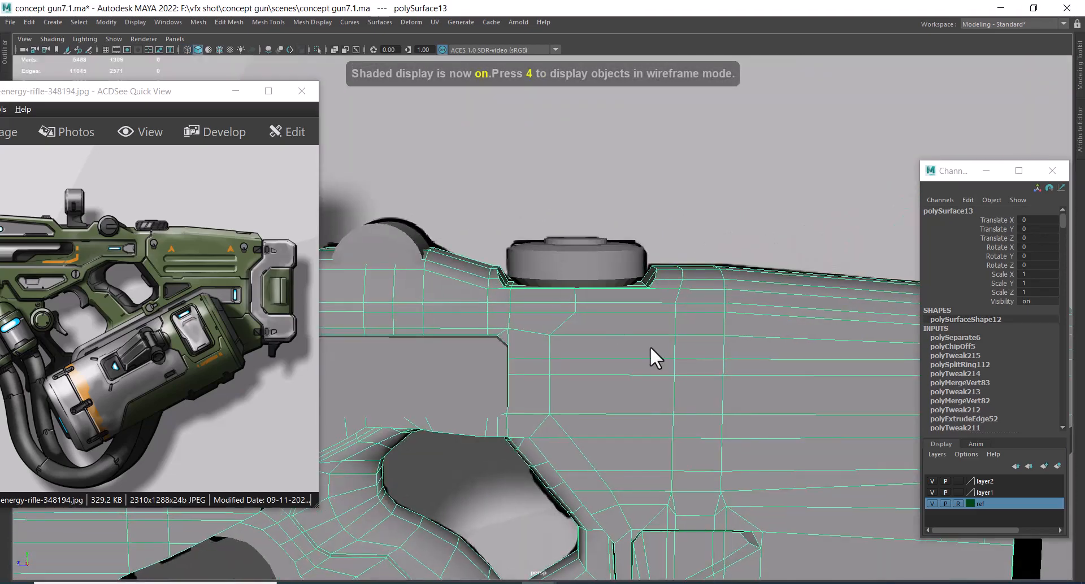
scroll(650, 339, "down", 5)
key("space")
left_click_drag(630, 297, 665, 296)
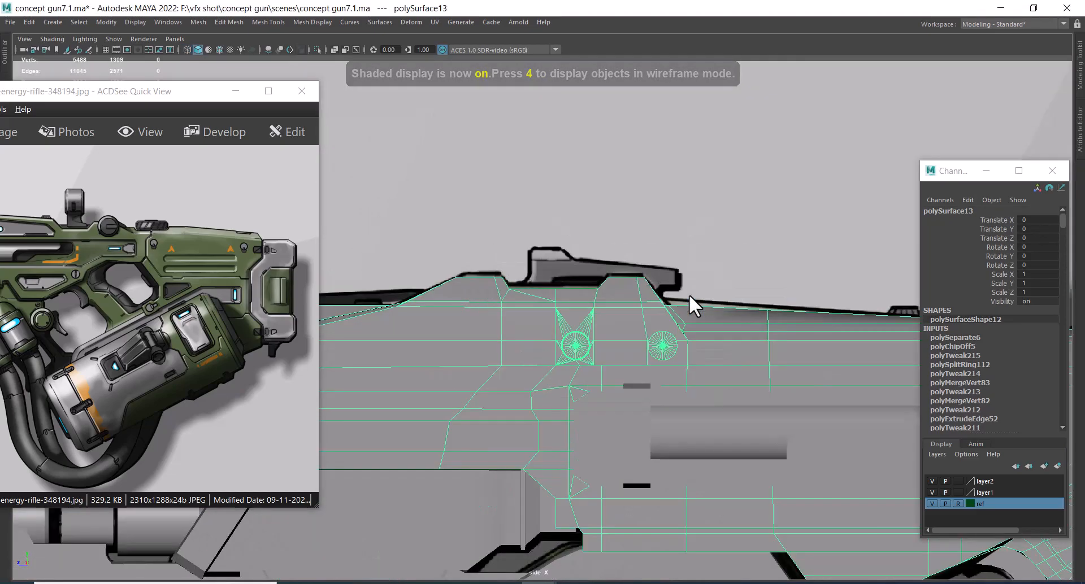
scroll(619, 330, "up", 3)
key("F11")
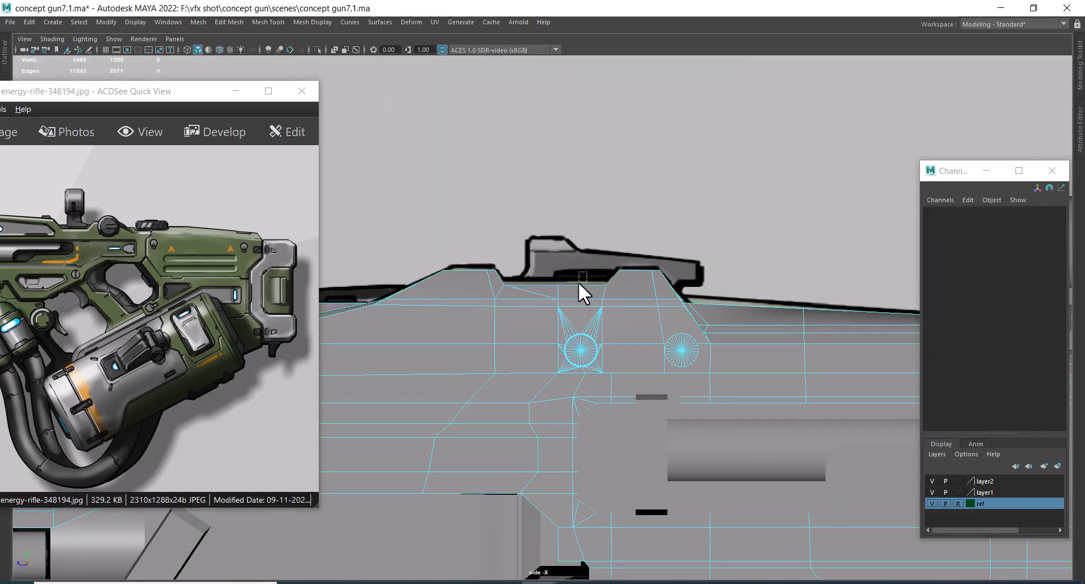
- Select the adjoining flat top faces in the notch between the two raised ridges of the body
left_click_drag(584, 272, 537, 296)
key("space")
left_click_drag(611, 337, 714, 349)
key("f")
right_click_drag(595, 378, 523, 314, "alt")
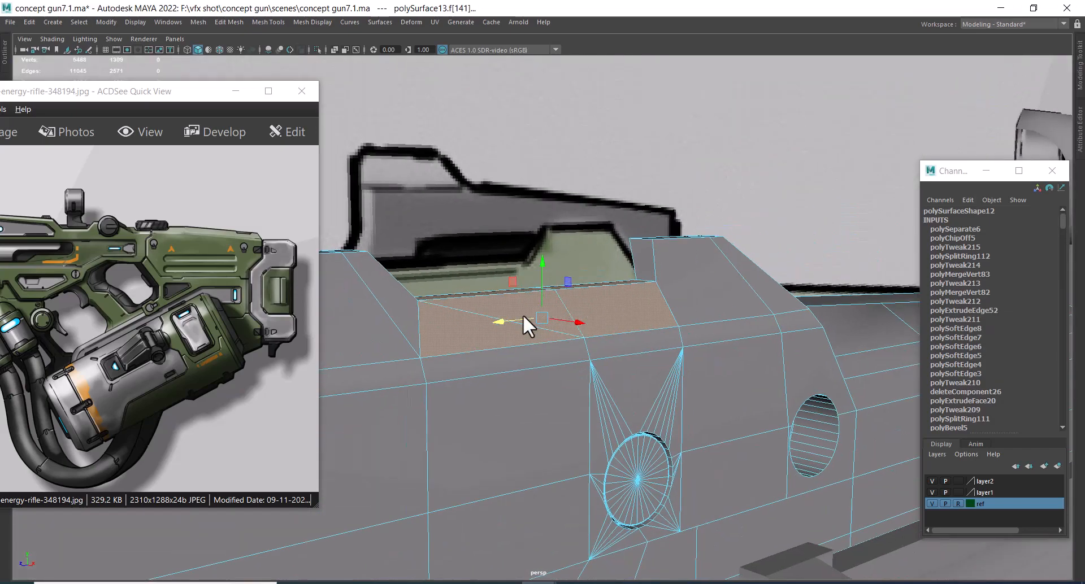
left_click_drag(523, 314, 616, 320, "alt")
right_click_drag(615, 320, 582, 314, "alt")
left_click(480, 251)
left_click(476, 294, "shift")
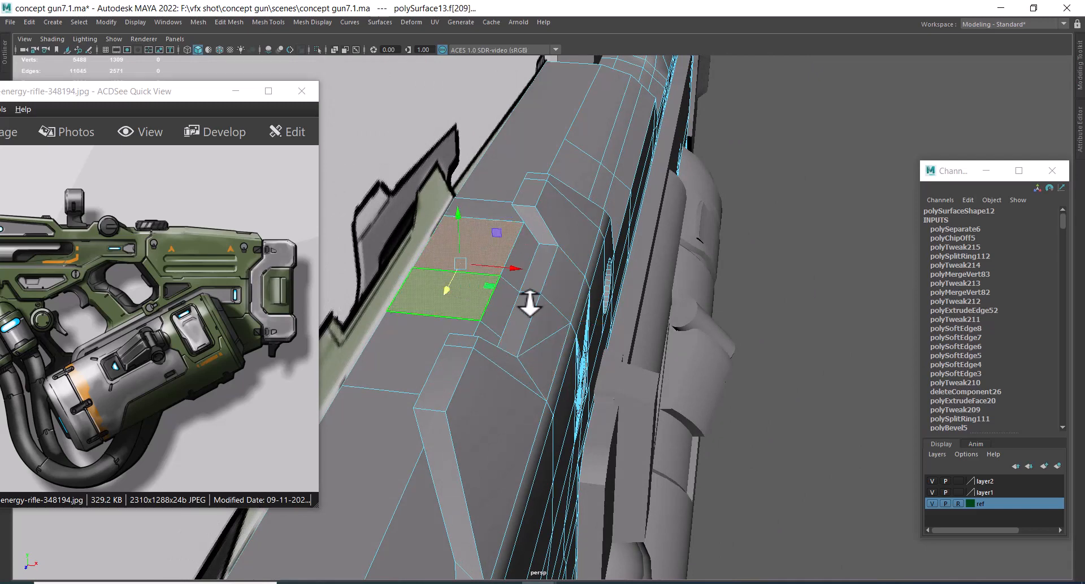
- Duplicate the selected top faces as a separate strip and hide the original body
left_click_drag(527, 303, 585, 287, "alt")
key("space")
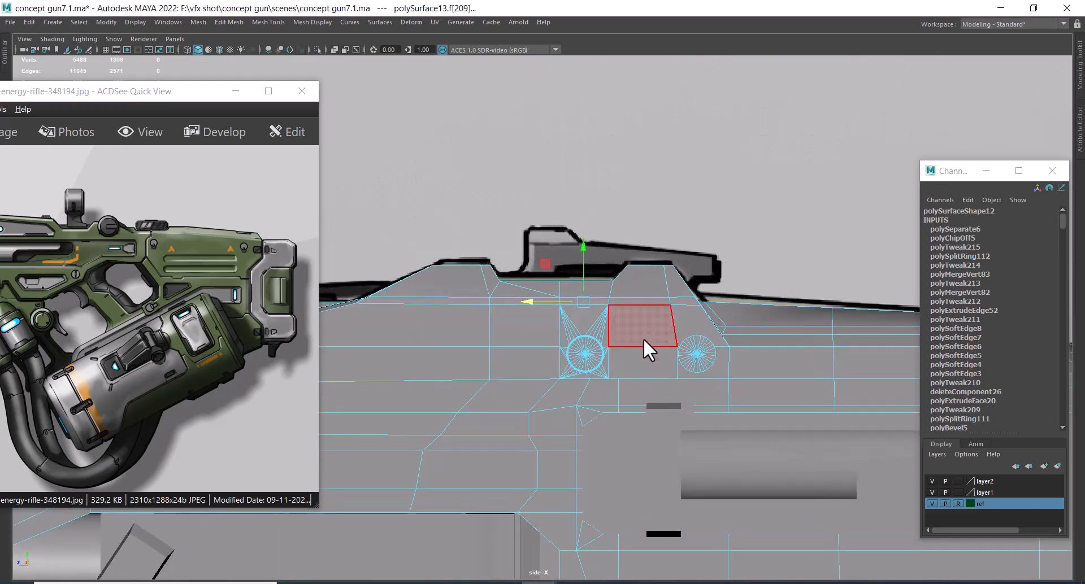
key("4")
scroll(627, 339, "up", 1)
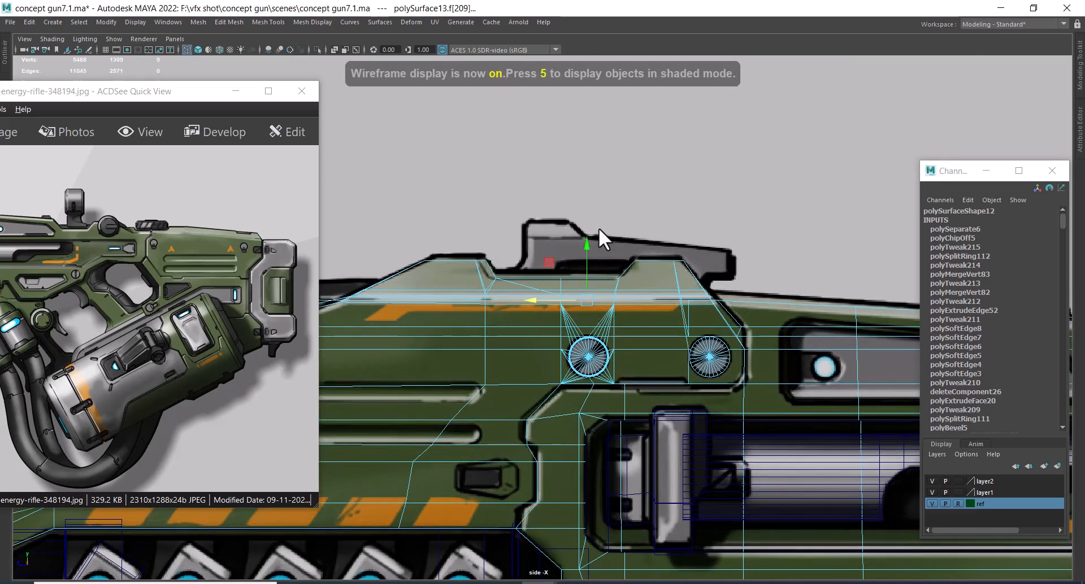
right_click_drag(598, 228, 595, 431, "shift")
right_click_drag(651, 286, 723, 247)
left_click(724, 248)
left_click(713, 348)
key("ctrl+h")
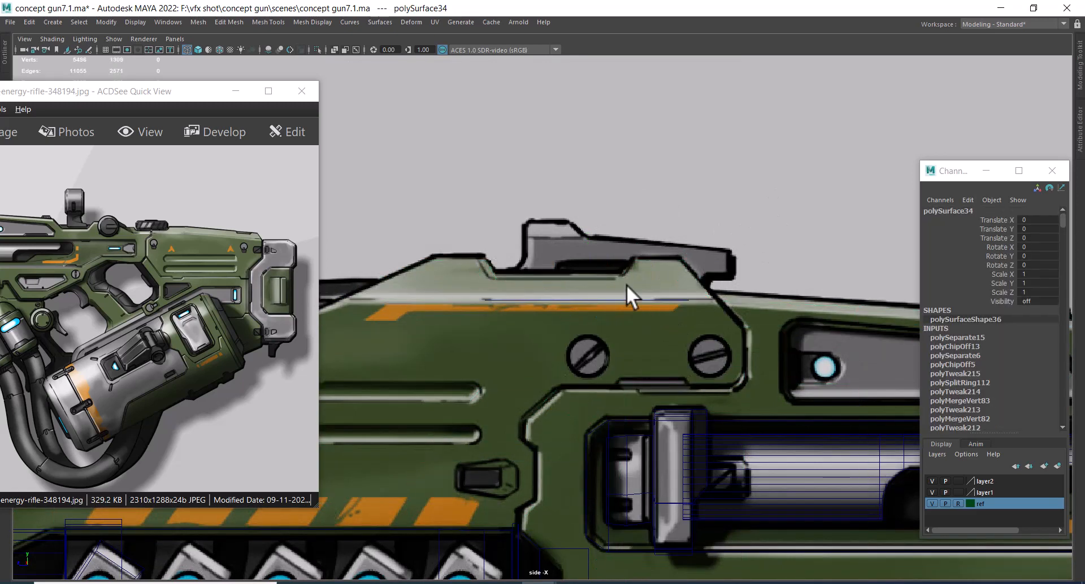
- Center the strip's pivot and raise it to Translate Y 0.169, level with the base of the reference part
left_click(103, 23)
left_click(146, 104)
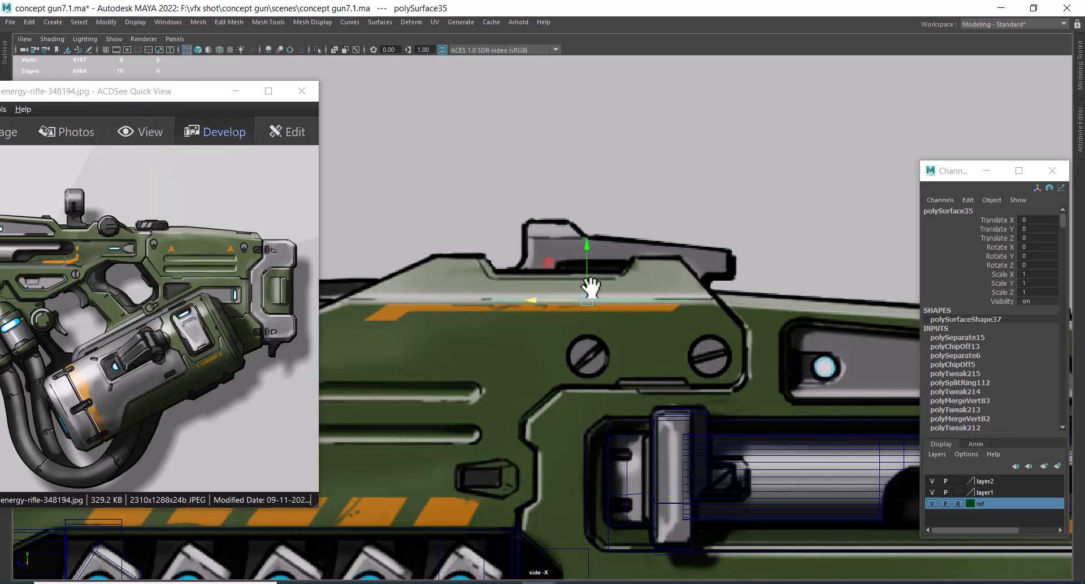
left_click_drag(590, 257, 594, 235)
scroll(634, 334, "up", 2)
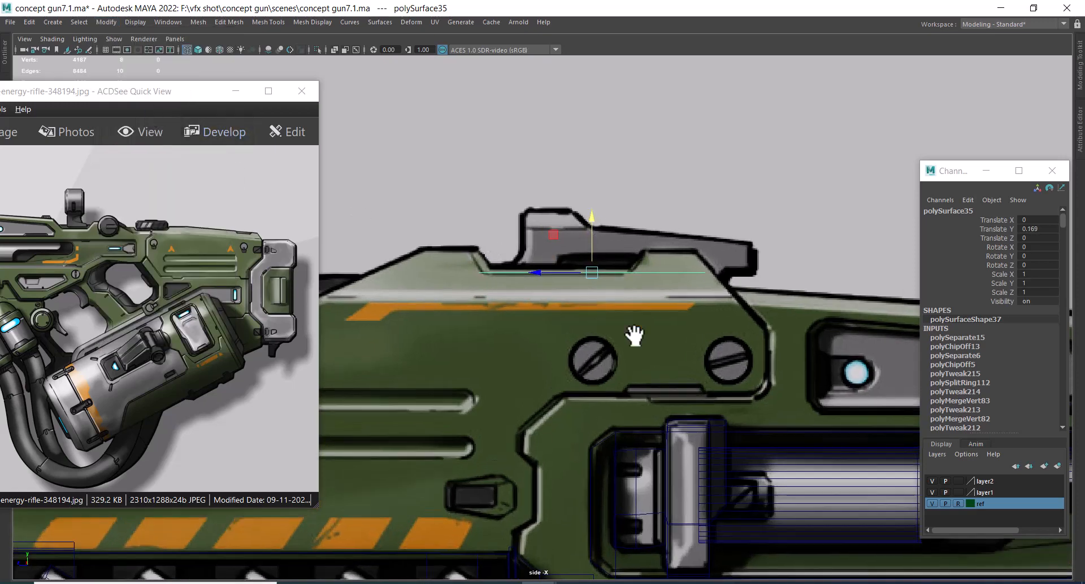
- Shorten the strip by moving its front end vertices back to the reference part's front base
right_click_drag(664, 286, 599, 282)
left_click_drag(460, 255, 524, 296)
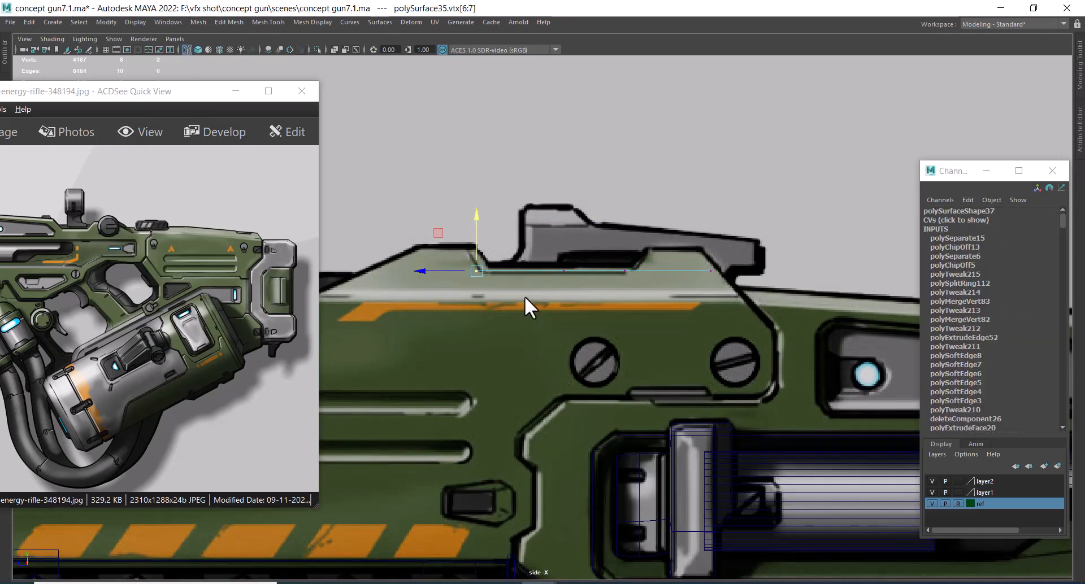
left_click_drag(423, 269, 454, 270)
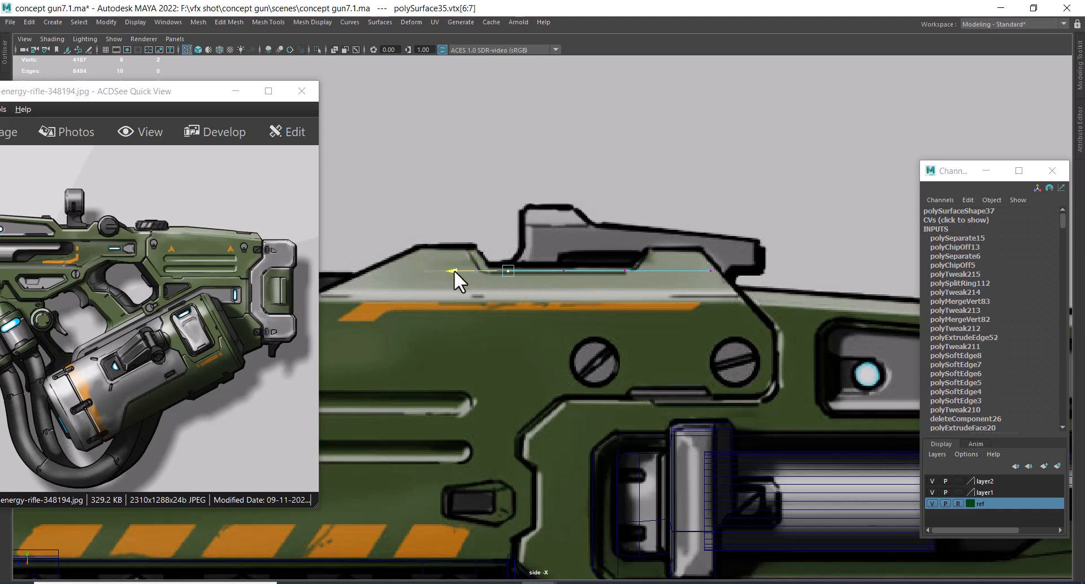
- Extrude all of the strip's faces upward to Local Translate Z 0.283
right_click_drag(609, 276, 703, 259)
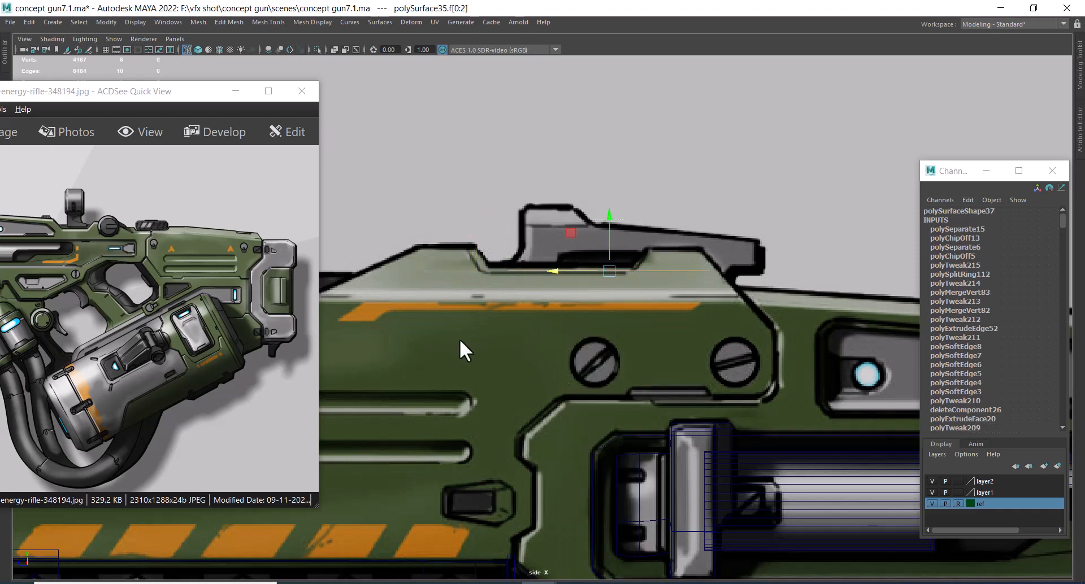
right_click(619, 202, "shift")
left_click(618, 234)
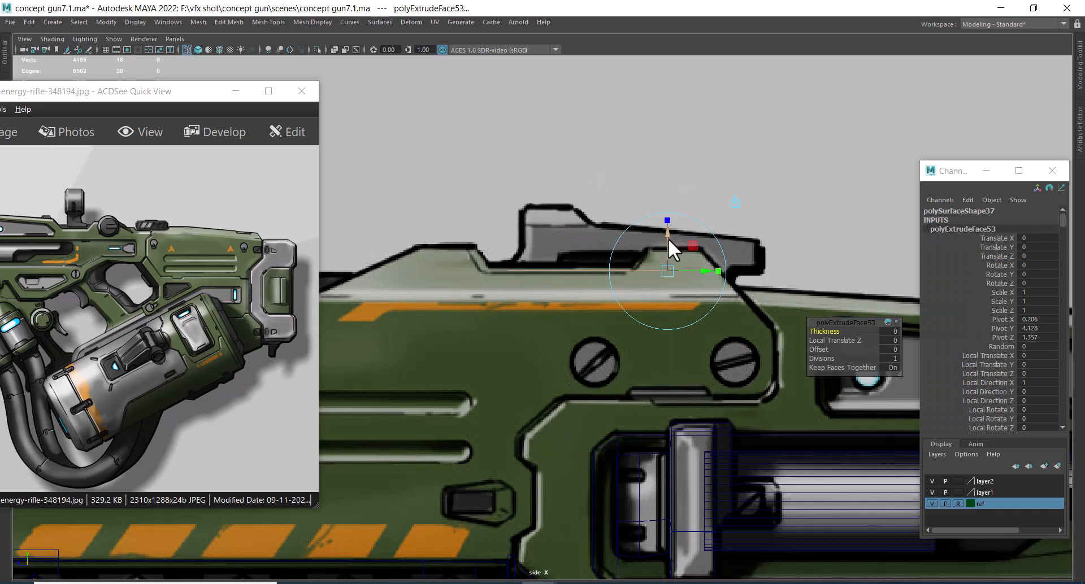
left_click_drag(667, 240, 660, 194)
scroll(626, 294, "up", 2)
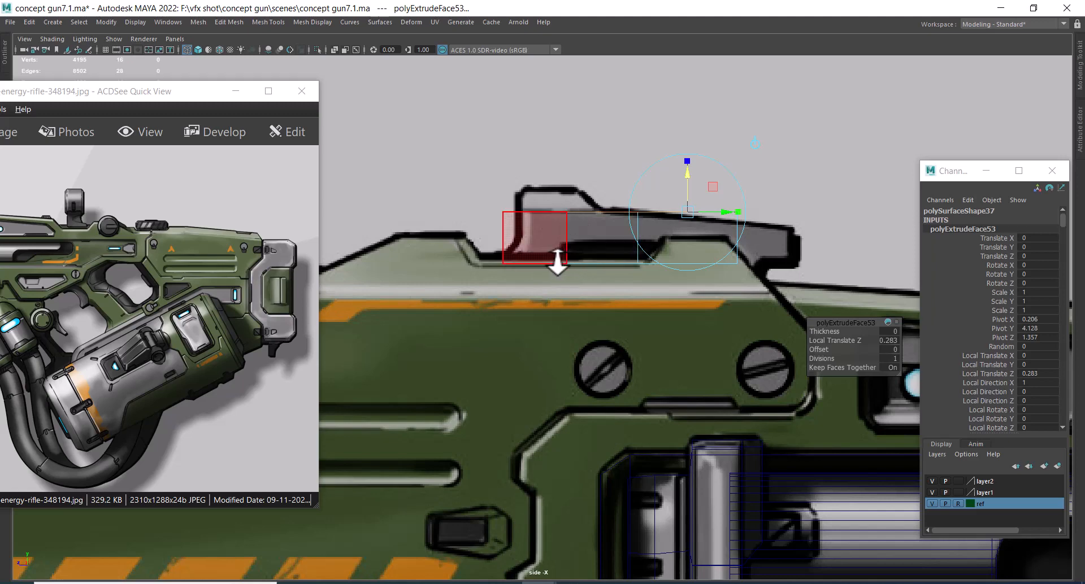
- Split the block's vertical edge ring with a horizontal edge loop at mid-height
right_click_drag(558, 261, 551, 192)
left_click(566, 233)
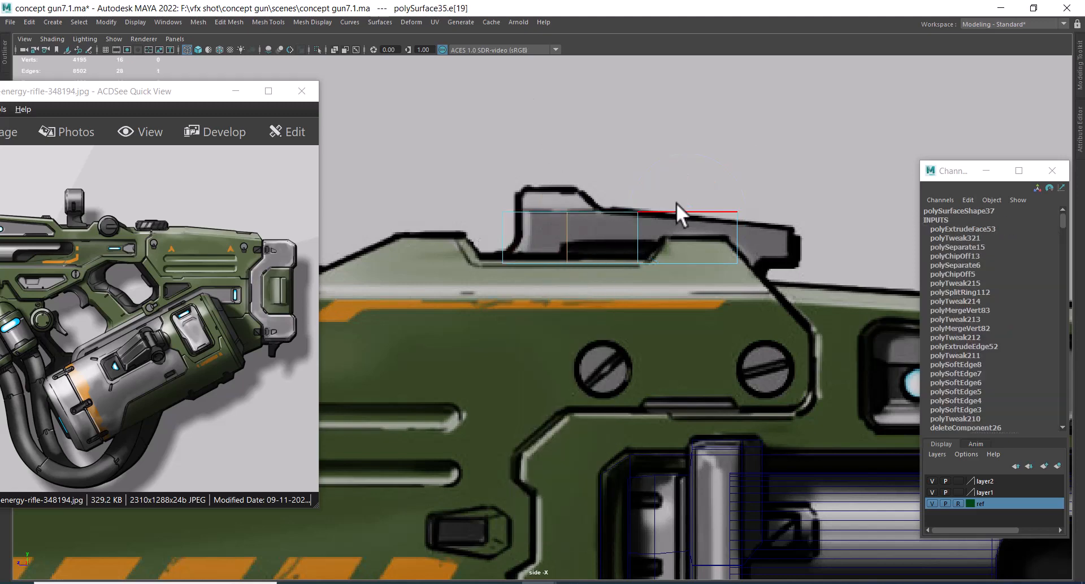
right_click_drag(676, 210, 807, 333, "ctrl")
scroll(562, 184, "up", 1)
- Move the middle and upper front vertices backward to form the sloped front foot of the reference part
right_click_drag(635, 222, 542, 226)
scroll(500, 265, "up", 1)
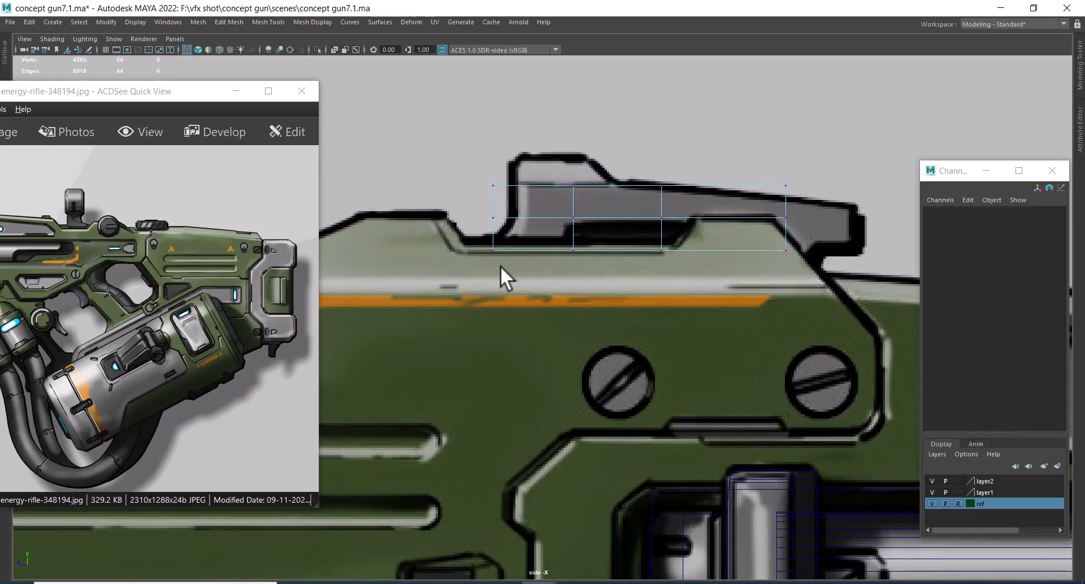
left_click_drag(469, 199, 519, 224)
key("w")
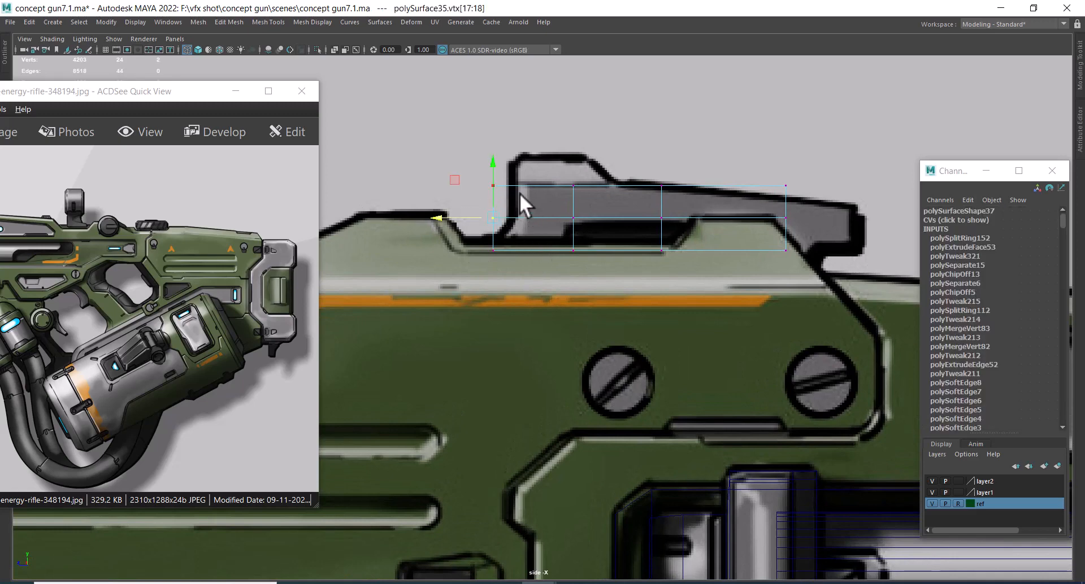
left_click_drag(476, 161, 507, 221)
left_click_drag(439, 202, 460, 202)
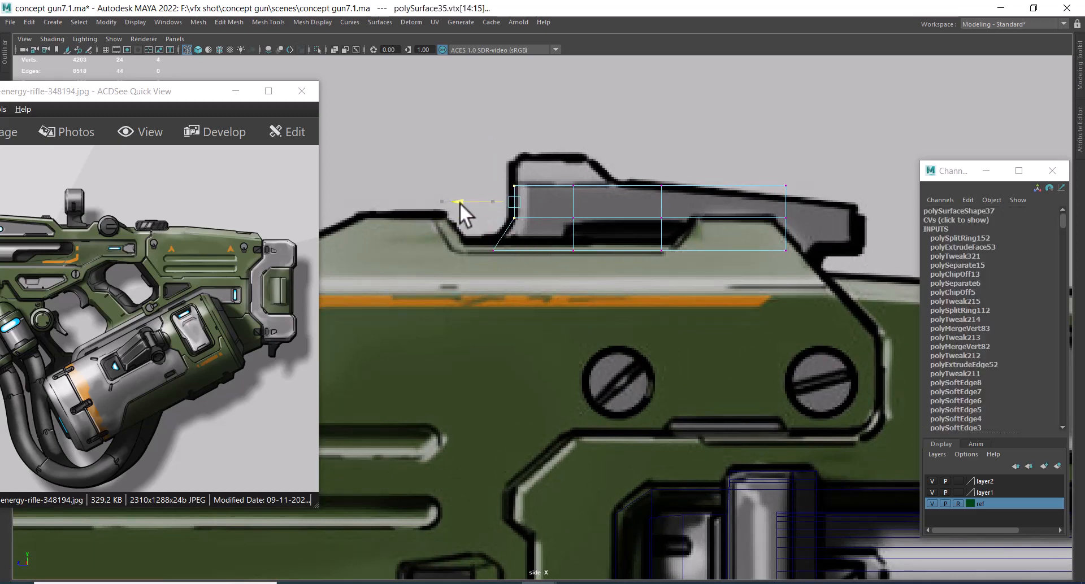
- Stretch the block's rear end vertices further back along the reference part
middle_click_drag(794, 214, 635, 206, "alt")
scroll(635, 206, "up", 1)
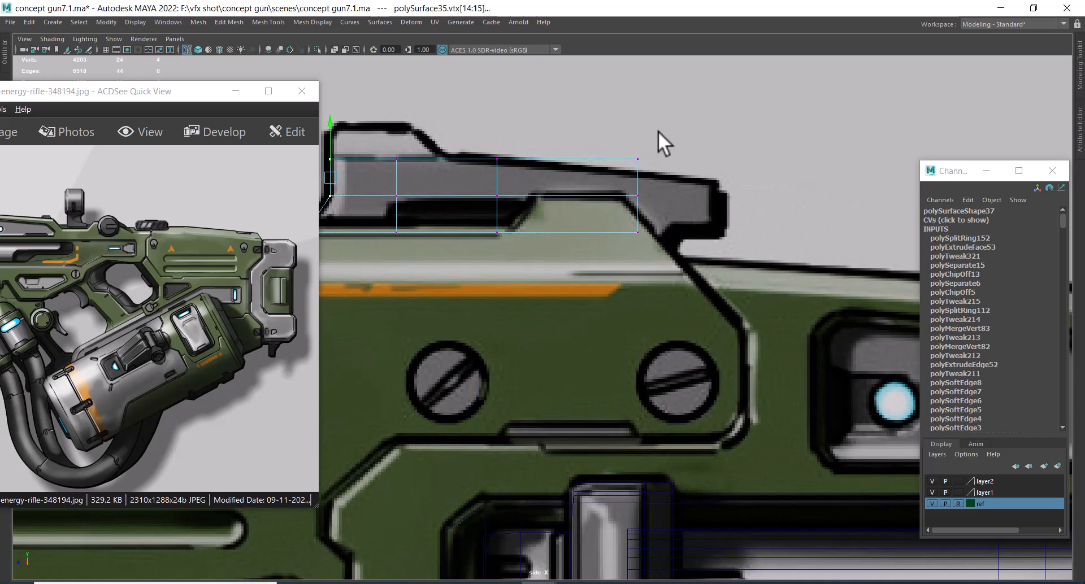
mouse_move(616, 206)
left_mouse_down()
mouse_move(594, 198)
mouse_move(622, 199)
mouse_move(610, 200)
left_mouse_up()
scroll(584, 167, "up", 1)
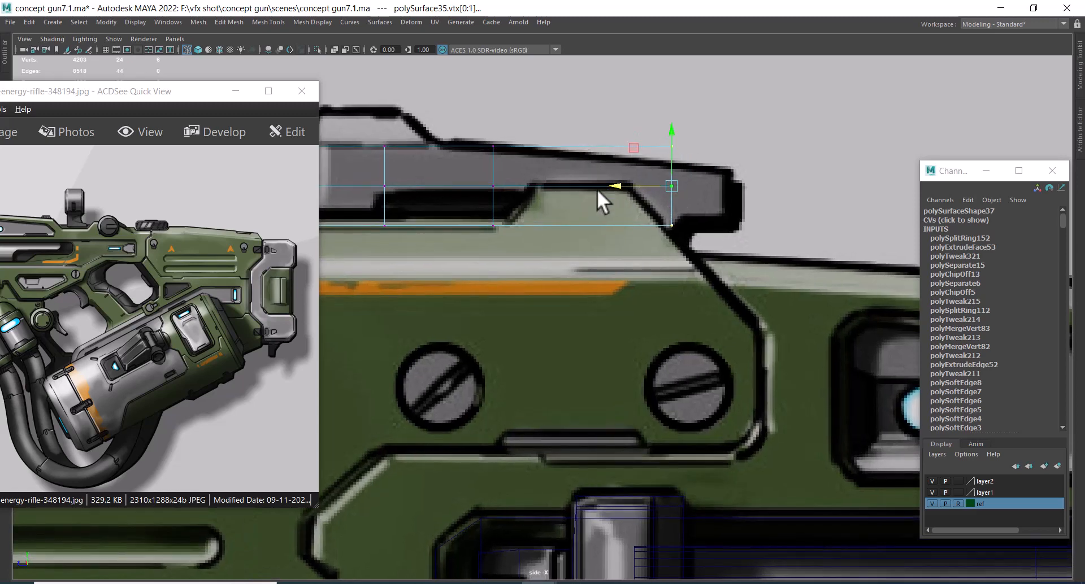
- Select only the rear end faces and extrude them out to the reference part's rear edge
right_click(582, 157)
left_click(581, 188)
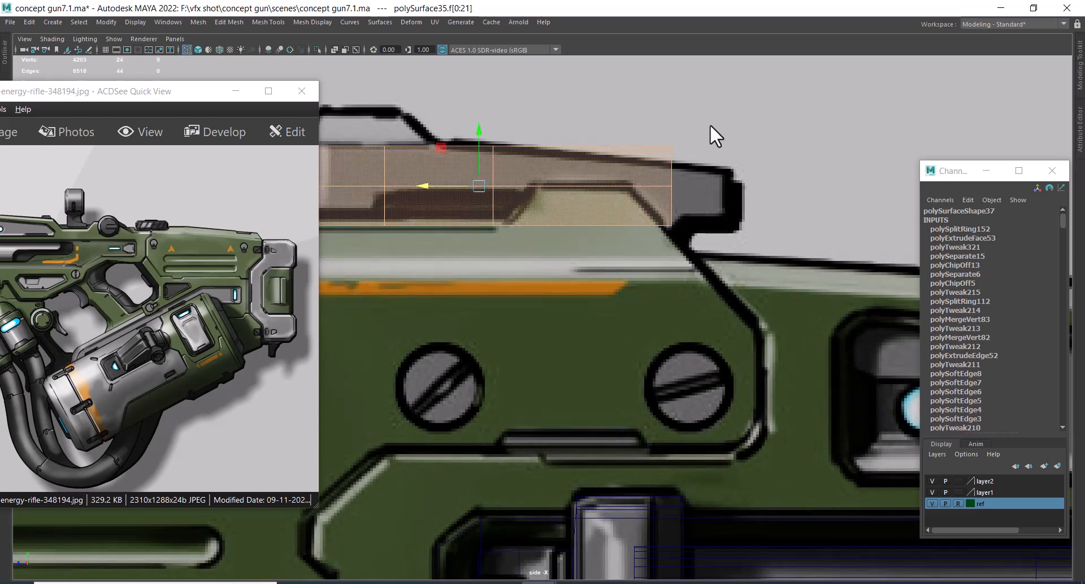
left_click(588, 148)
left_click_drag(620, 107, 590, 245, "ctrl")
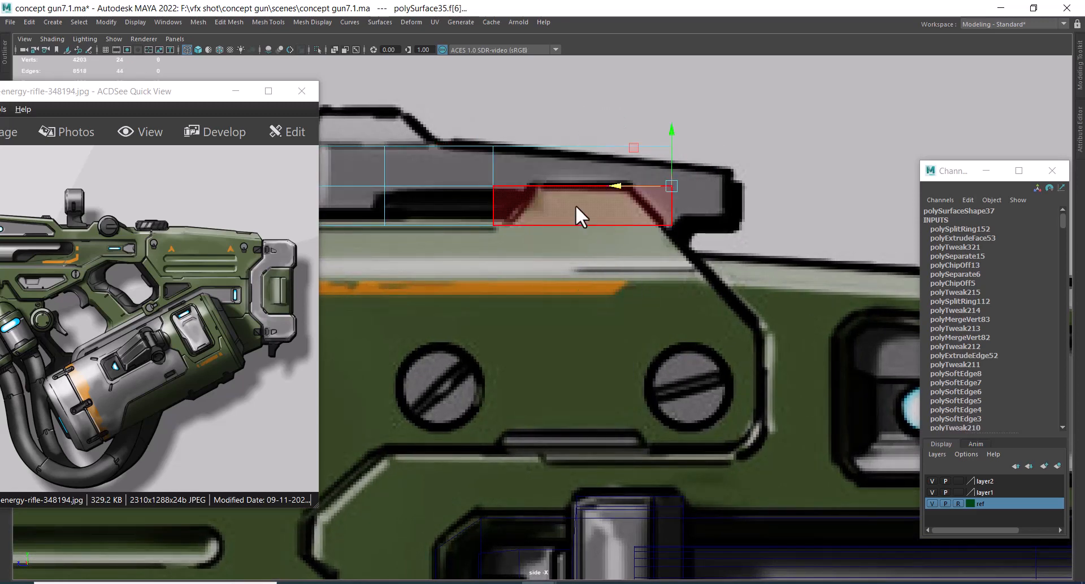
left_click_drag(614, 186, 673, 185, "shift")
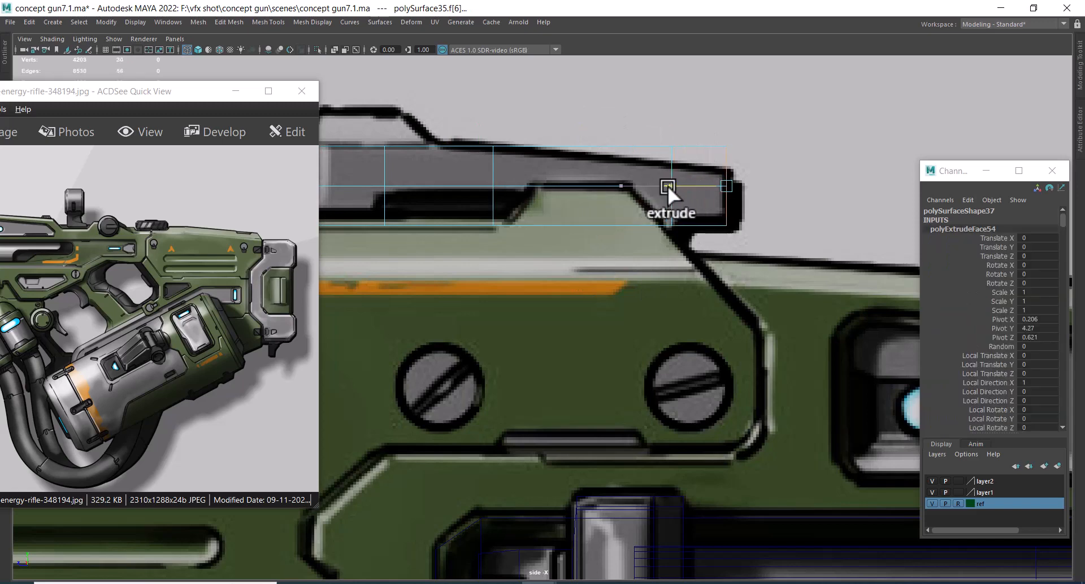
- Lower the upper vertices of the rear section to follow the sloping top outline of the reference
scroll(663, 260, "up", 1)
middle_click_drag(663, 275, 565, 334, "alt")
scroll(577, 244, "up", 1)
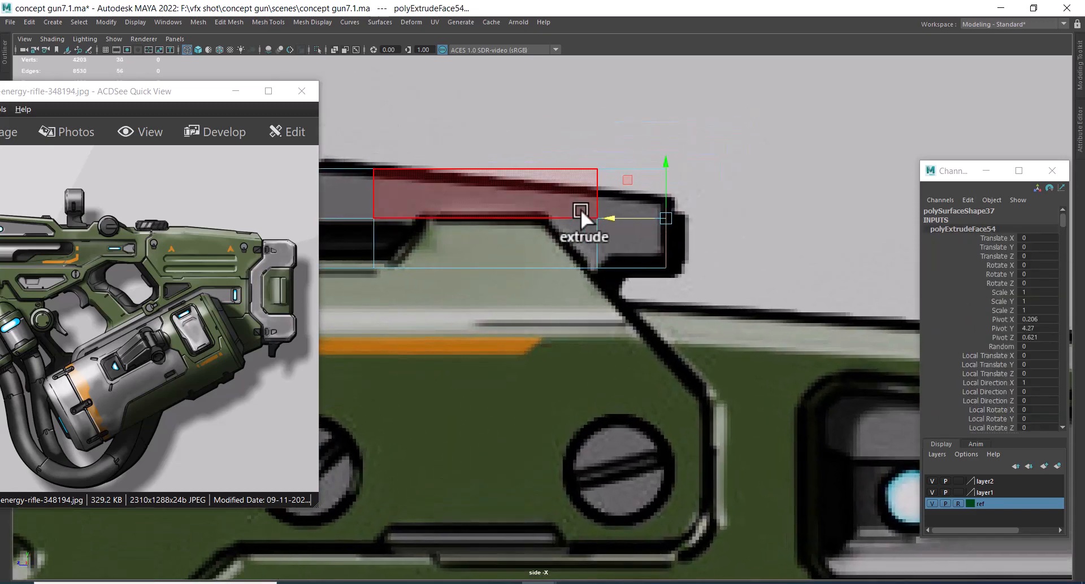
scroll(581, 211, "up", 1)
right_click_drag(580, 211, 494, 218)
left_click_drag(530, 138, 669, 188)
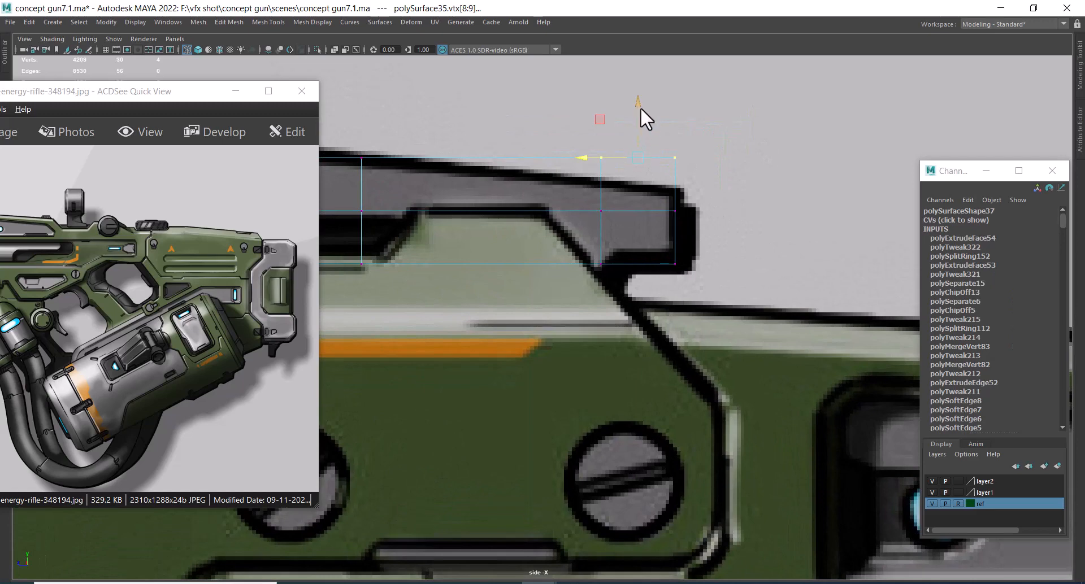
left_click_drag(639, 110, 641, 133)
left_click_drag(724, 174, 652, 199)
left_click_drag(672, 136, 672, 140)
scroll(656, 296, "up", 2)
- Add a vertical edge loop through the rear extension and slide it forward to the inner corner of the overhang
right_click_drag(661, 236, 652, 156)
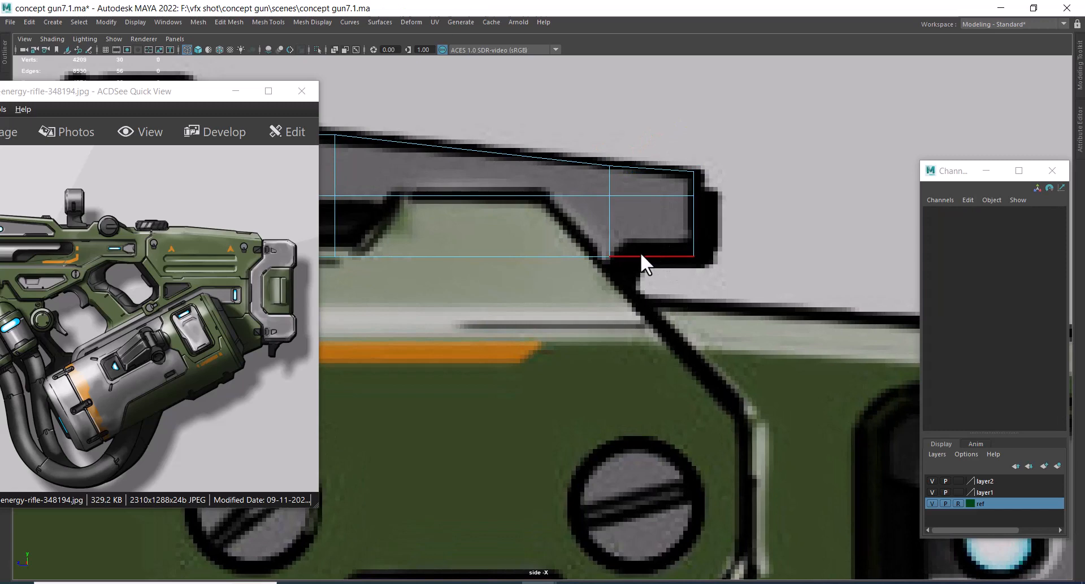
right_click_drag(655, 243, 530, 228)
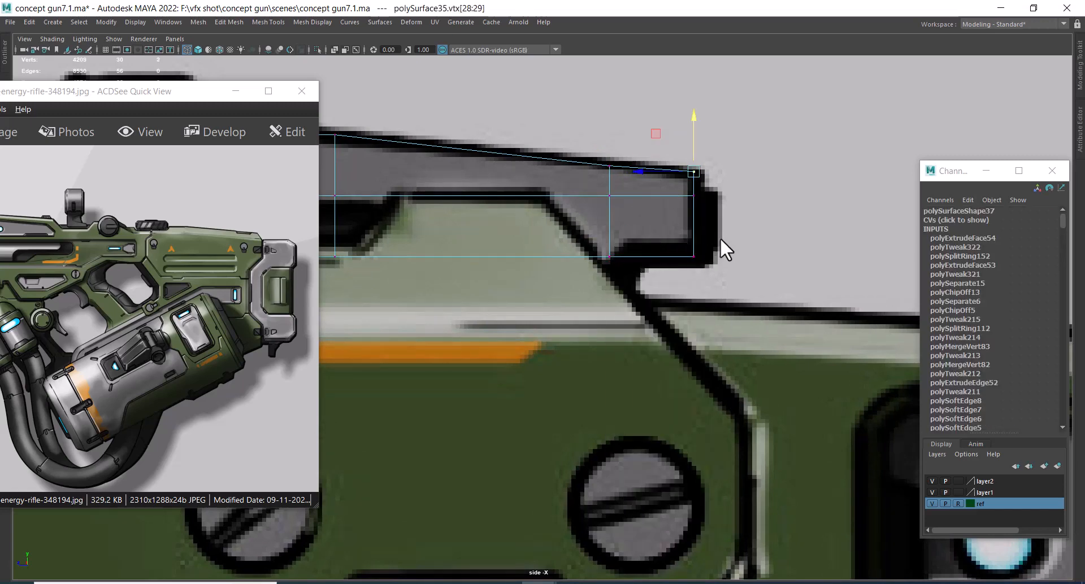
key("F10")
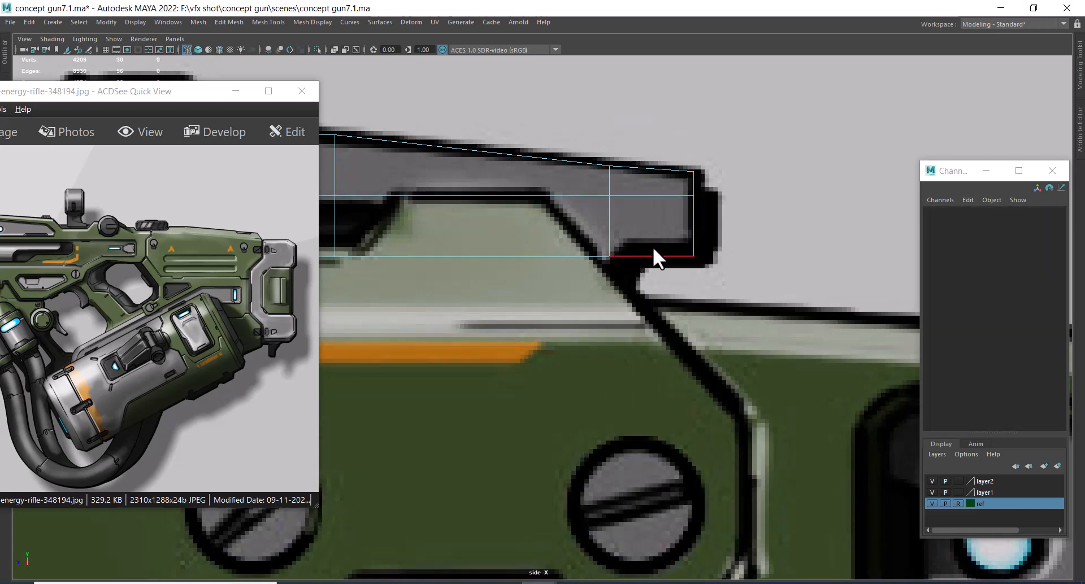
left_click(663, 199)
right_click_drag(664, 202, 656, 235, "shift")
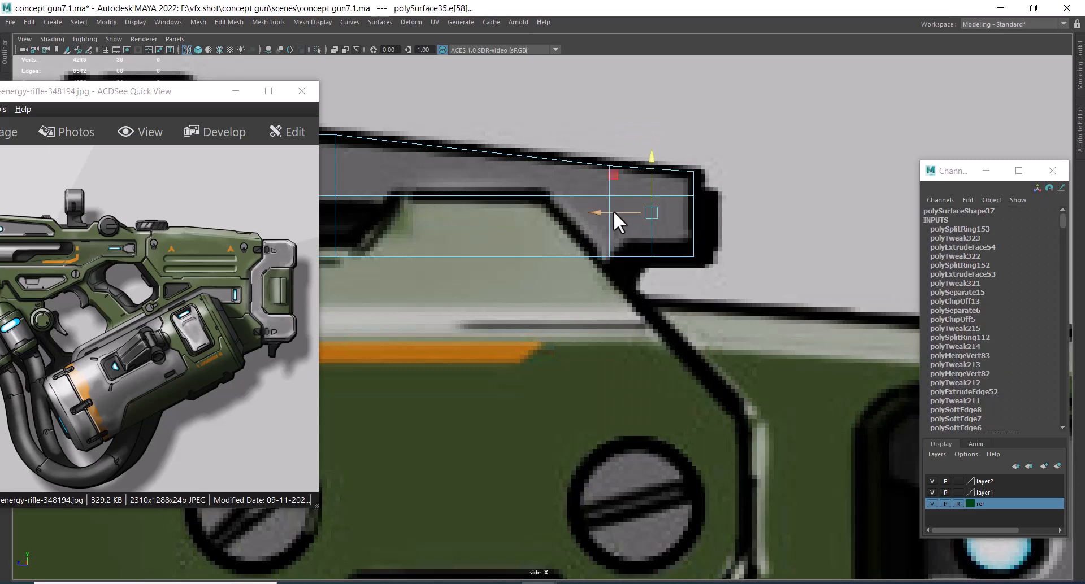
left_click_drag(613, 212, 591, 210)
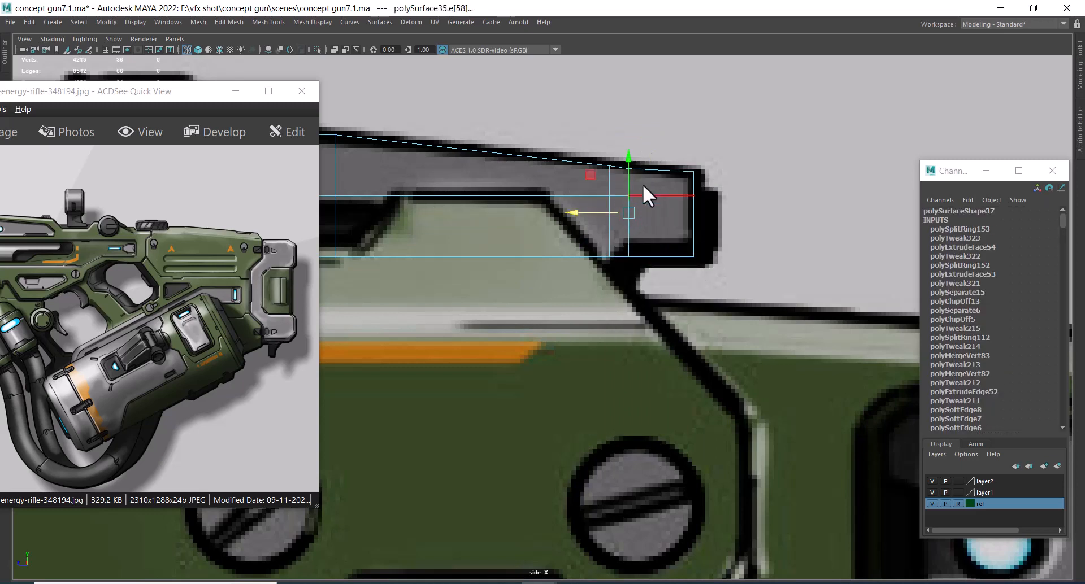
scroll(659, 195, "up", 2)
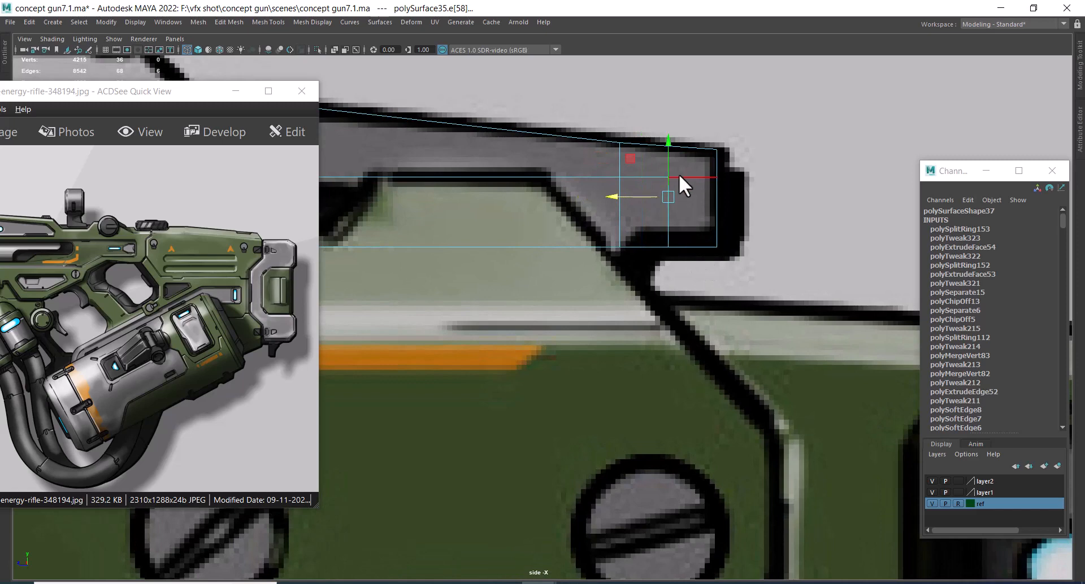
right_click_drag(679, 174, 679, 266, "shift")
middle_click_drag(668, 234, 638, 195)
- Raise the bottom vertices behind the new edge loop to form the rear overhang's underside as in the reference
right_click_drag(639, 195, 515, 151)
scroll(671, 252, "up", 1)
left_click_drag(673, 219, 631, 270)
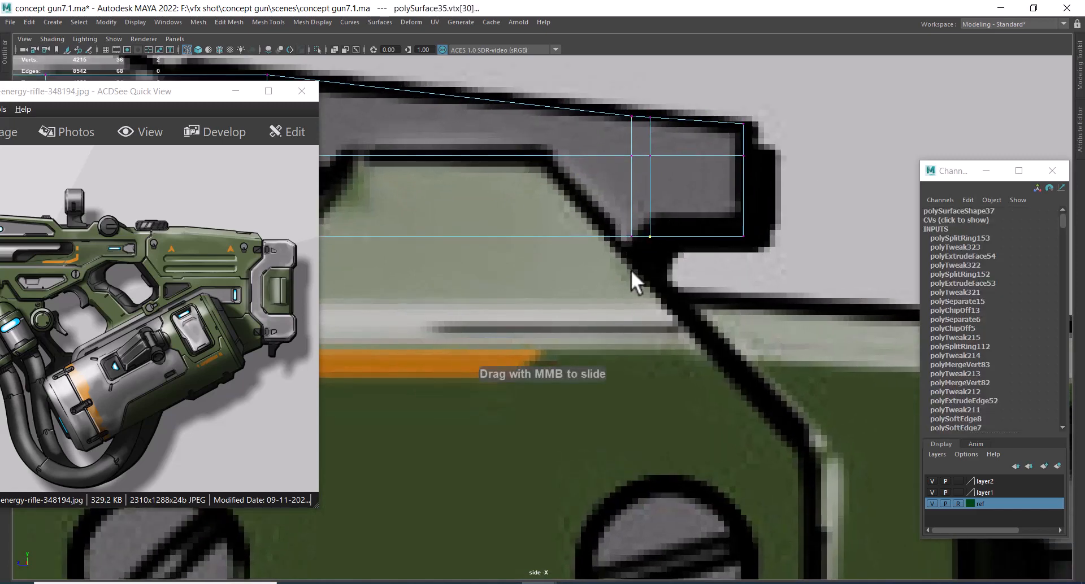
key("w")
left_click_drag(652, 178, 651, 164)
left_click_drag(759, 216, 726, 255)
left_click_drag(741, 187, 739, 170)
scroll(672, 226, "down", 5)
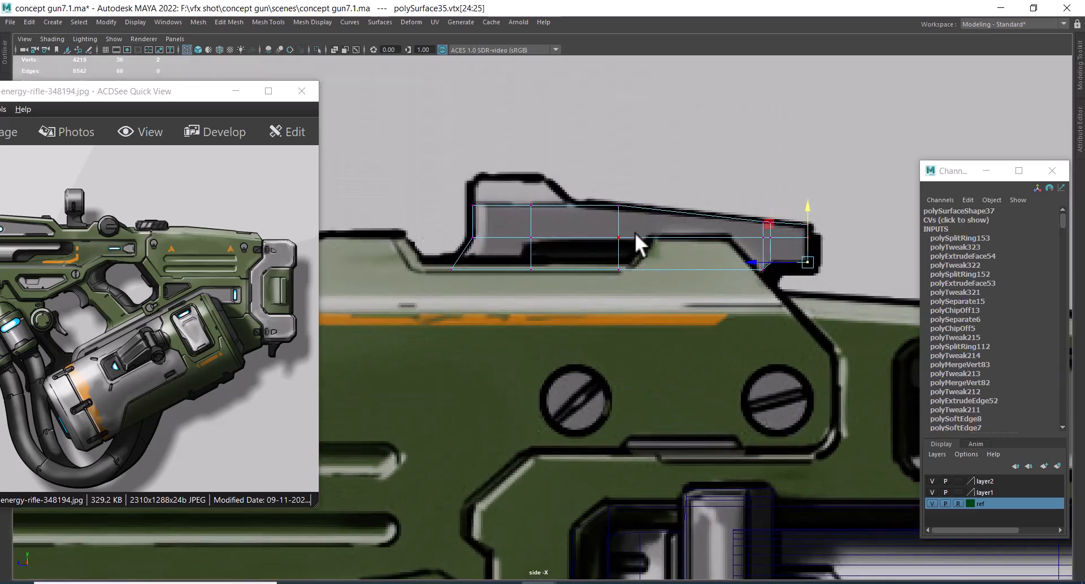
key("space")
left_click_drag(634, 258, 611, 128)
left_click_drag(621, 170, 587, 272, "alt")
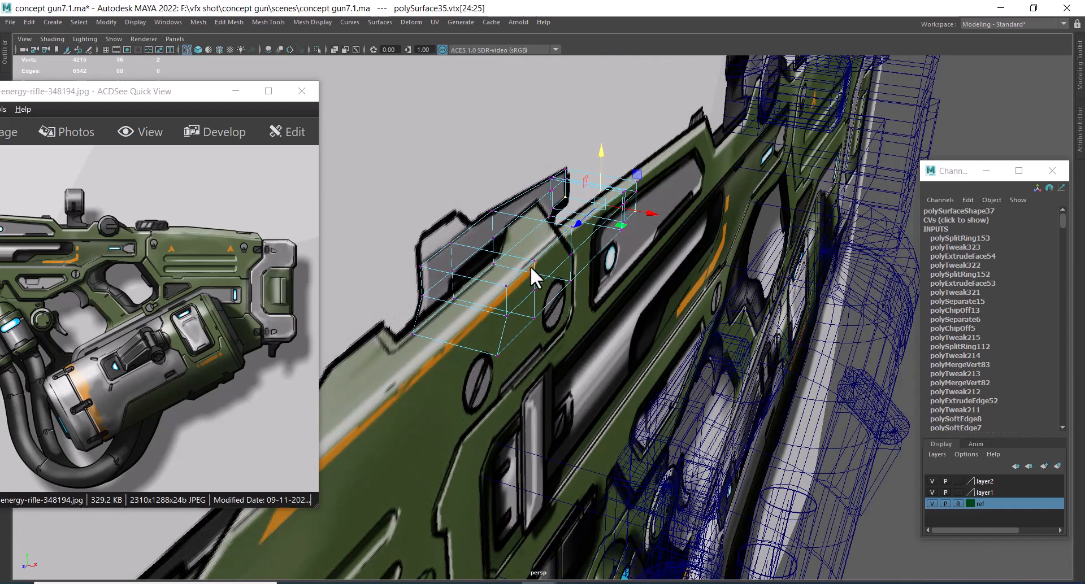
- Delete the faces along the top, rear end and front end of the raised part
left_click_drag(517, 265, 492, 249, "alt")
key("space")
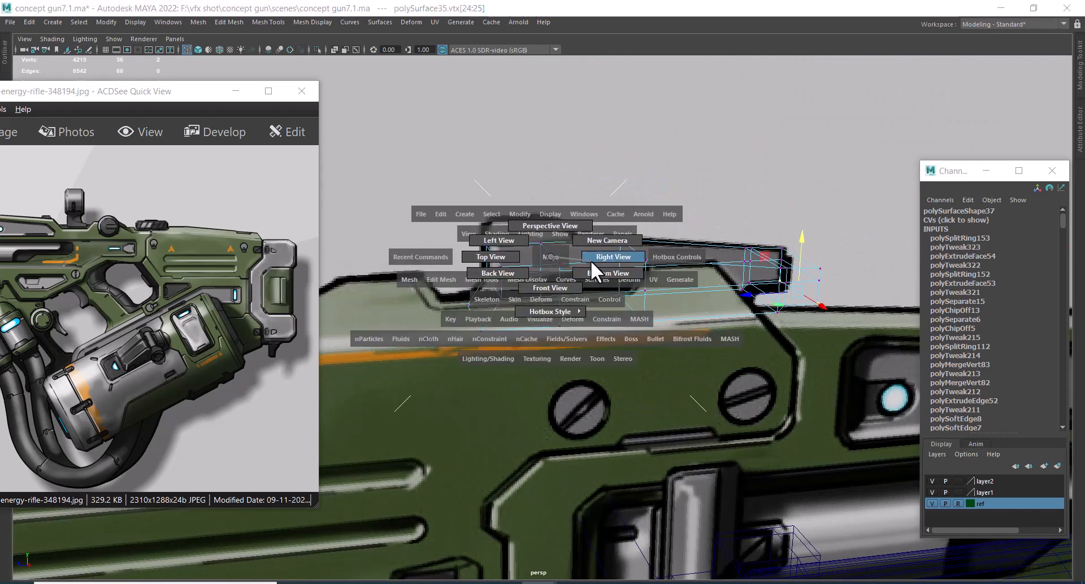
left_click_drag(591, 260, 618, 261)
right_click_drag(564, 203, 564, 232)
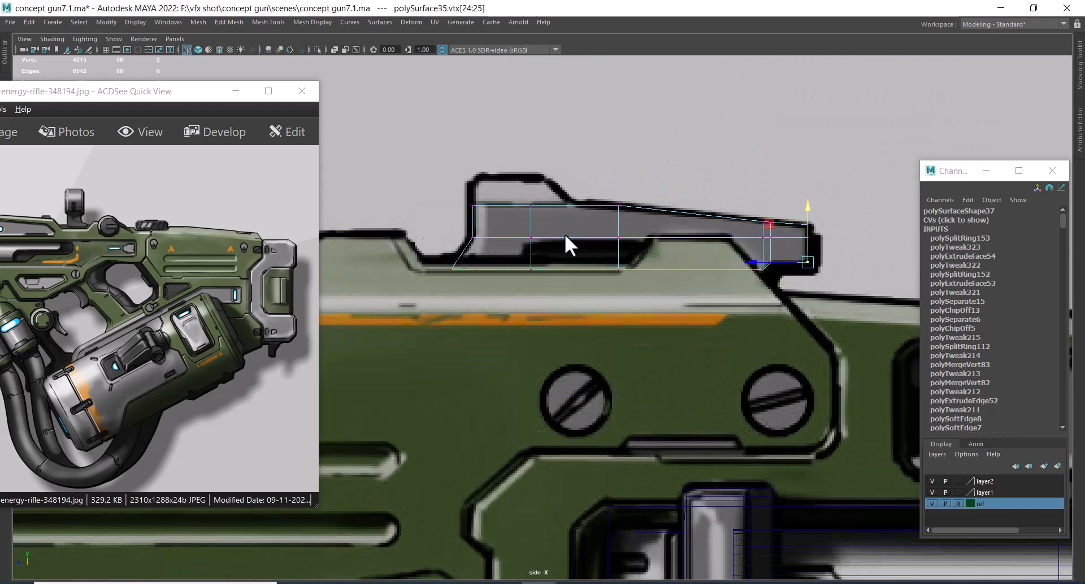
double_click(564, 233)
key("space")
left_click_drag(566, 234, 510, 290)
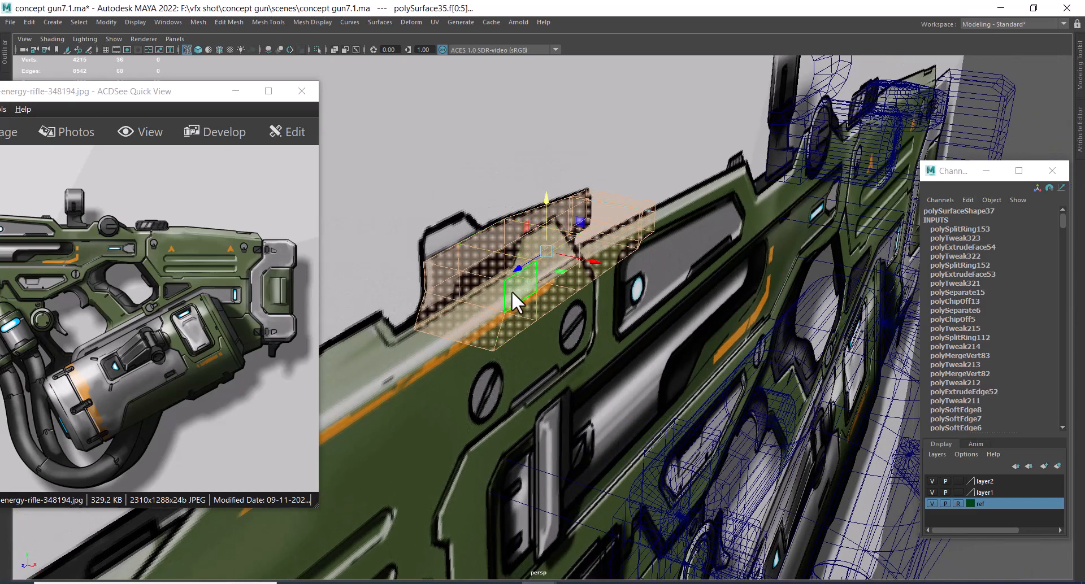
left_click(486, 262)
key("4")
key("6")
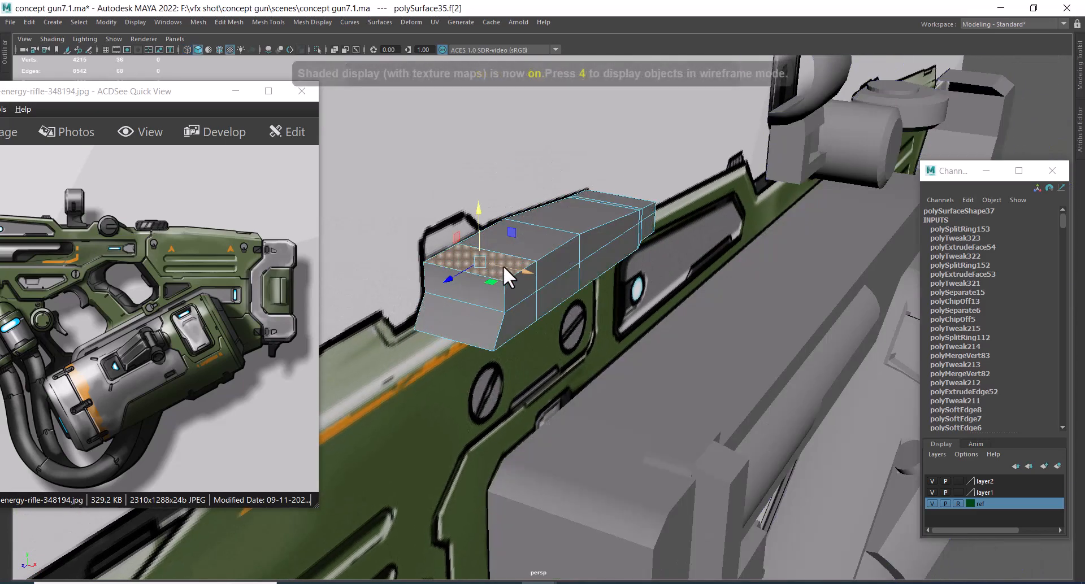
left_click_drag(540, 253, 564, 276, "alt")
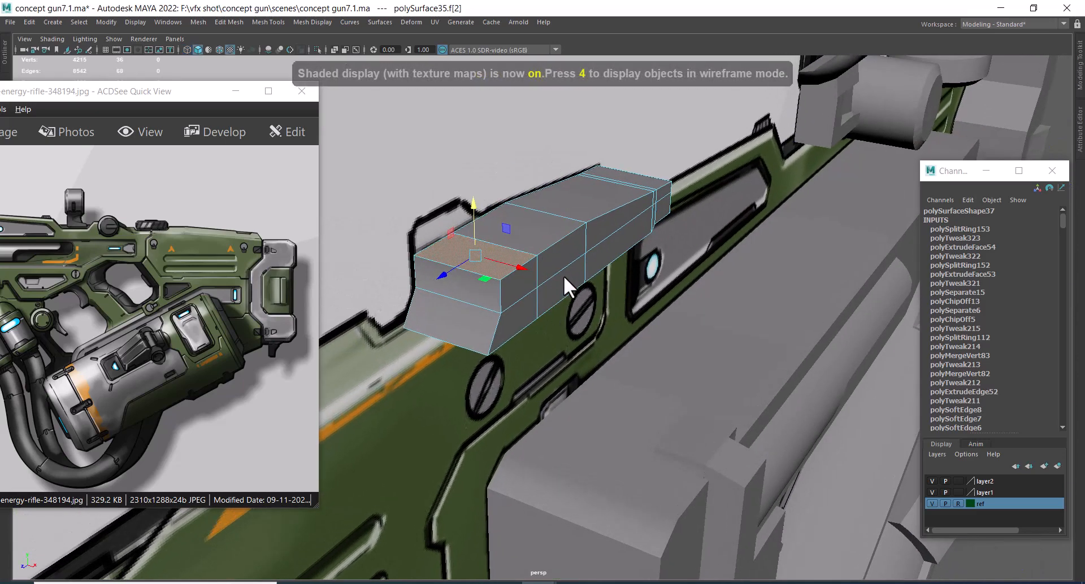
left_click(545, 233, "shift")
left_click(575, 210, "shift")
left_click_drag(640, 187, 680, 281, "alt")
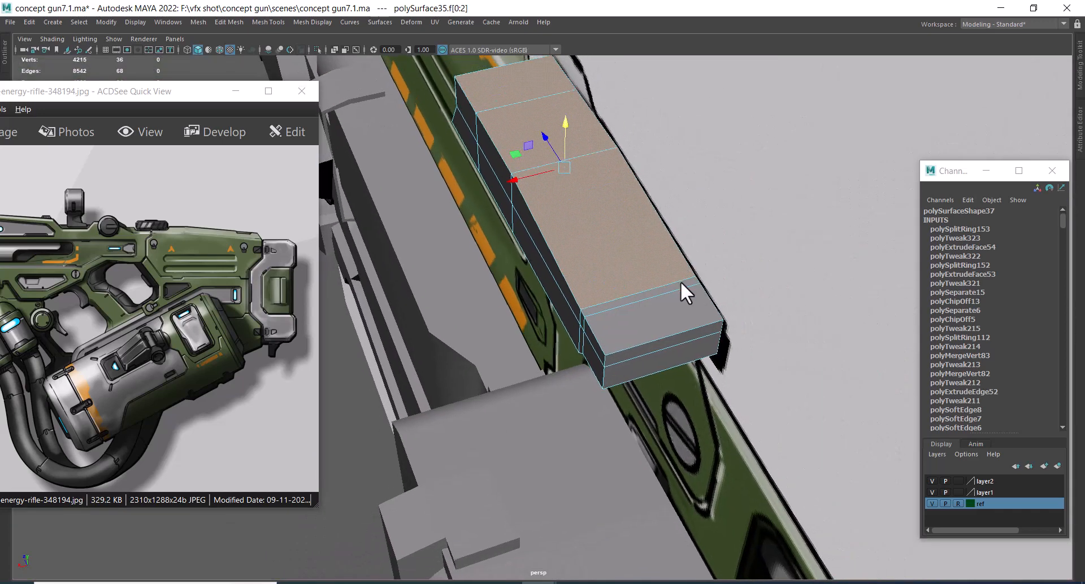
left_click(663, 309, "shift")
left_click(677, 353, "shift")
left_click_drag(677, 353, 551, 321, "alt")
left_click(445, 315, "shift")
left_click(446, 341, "shift")
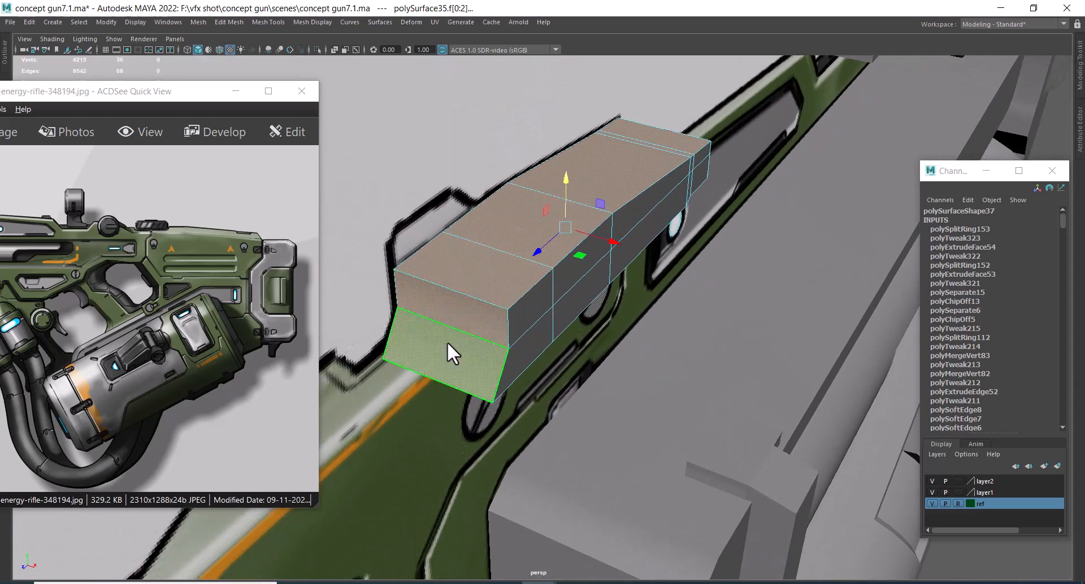
key("Delete")
- Delete the raised part's inner side faces nearest the reference image plane
left_click_drag(540, 209, 569, 182, "alt")
left_click_drag(565, 134, 401, 409)
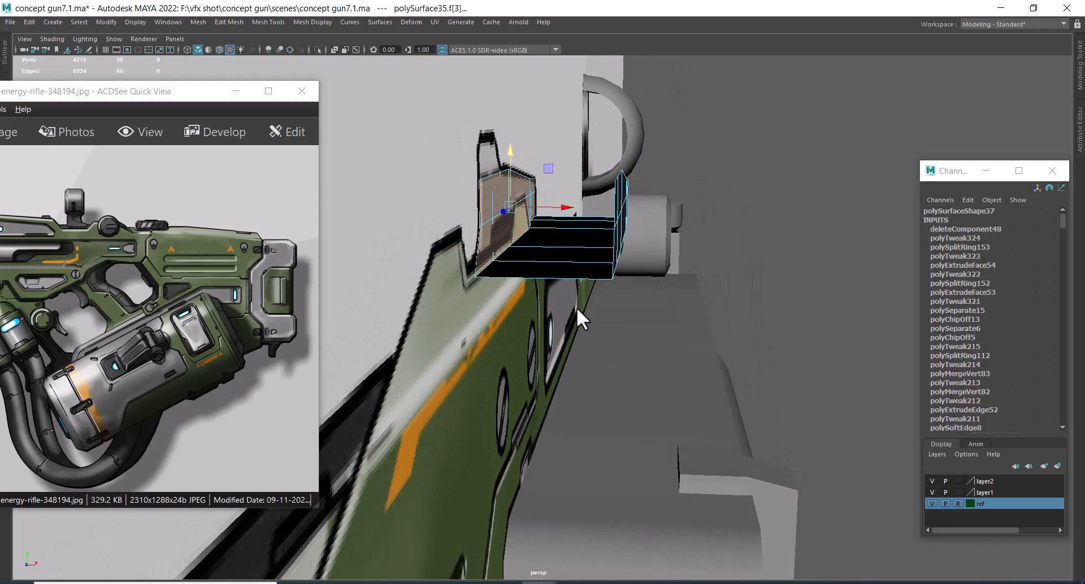
key("Delete")
- Extrude the two front top edges of the remaining outer side wall
key("space")
left_click_drag(602, 235, 640, 235)
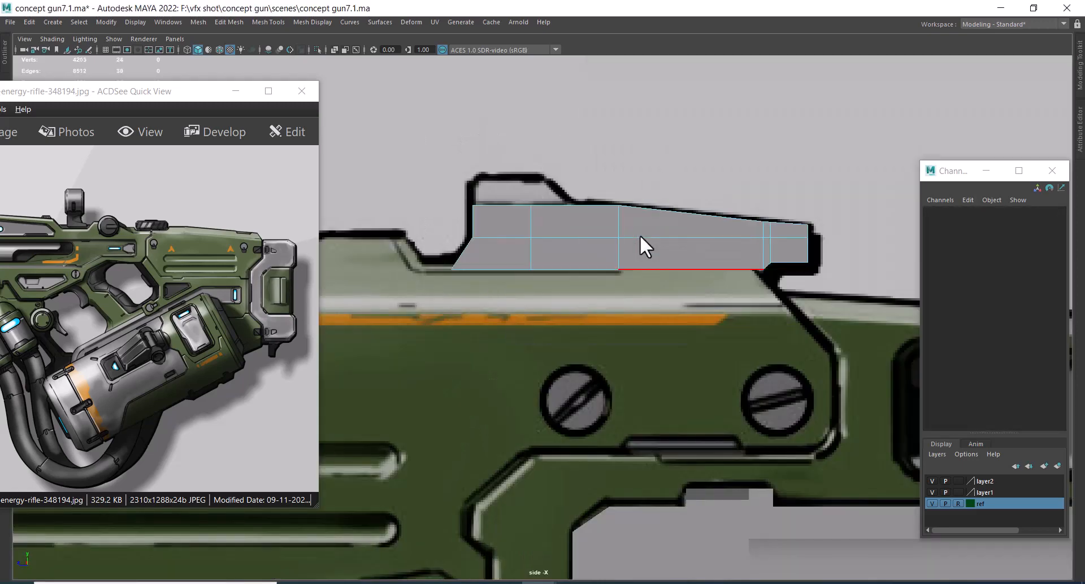
scroll(632, 342, "up", 3)
left_click(558, 170)
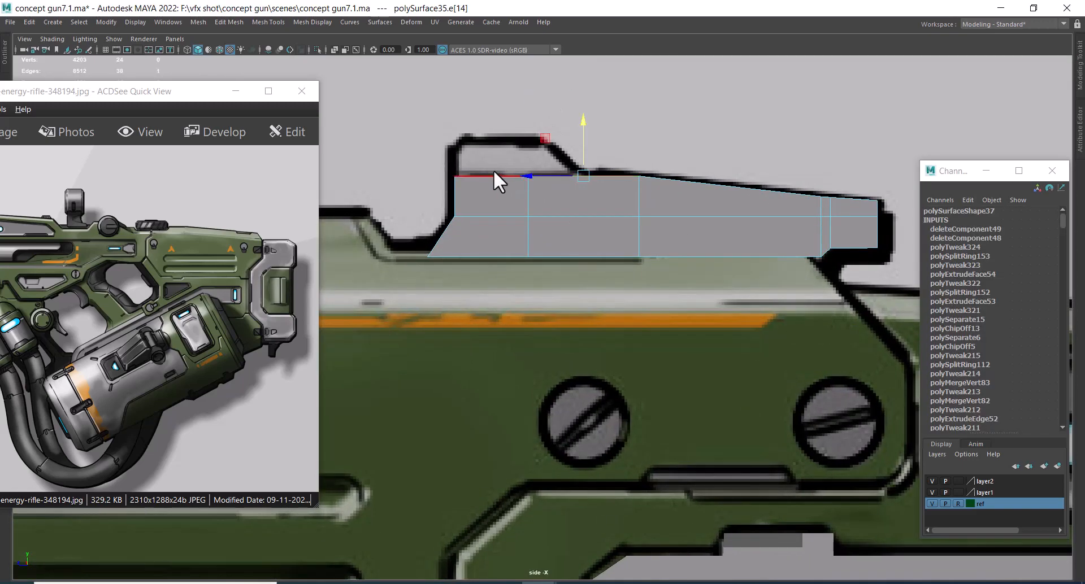
left_click(493, 170, "shift")
key("space")
left_click_drag(583, 214, 551, 229)
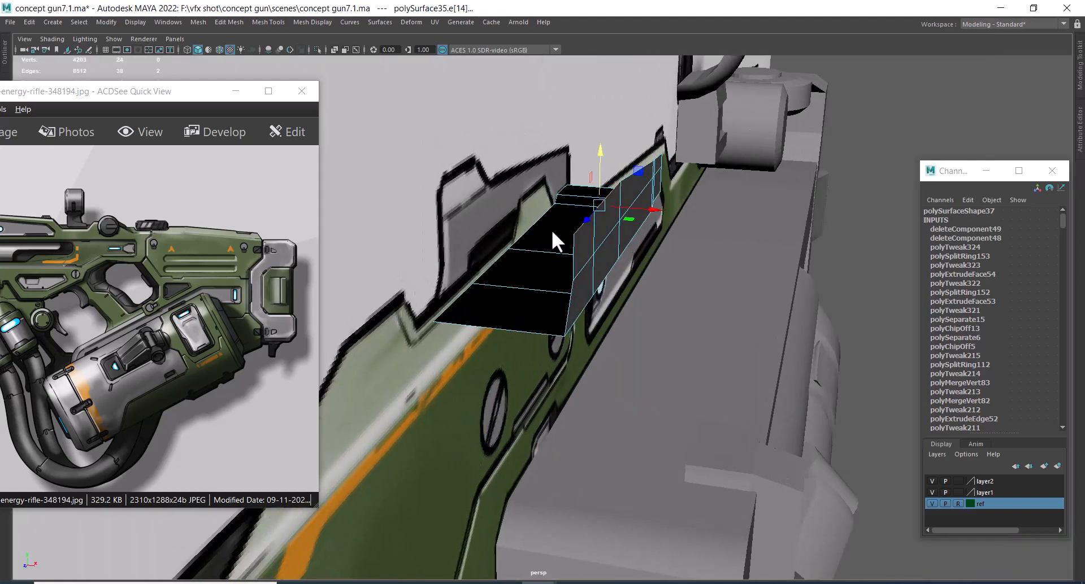
right_click_drag(609, 154, 592, 125, "shift")
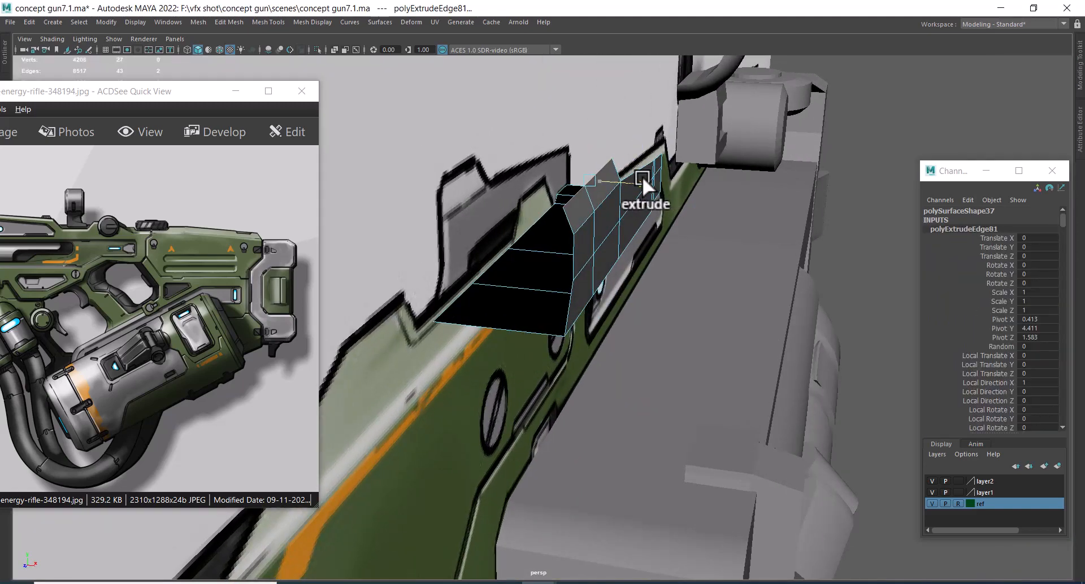
- Raise the extruded edges to the top line of the reference part's front block
key("space")
left_click_drag(632, 215, 648, 229)
scroll(582, 199, "up", 1)
middle_click_drag(575, 227, 582, 298, "alt")
key("4")
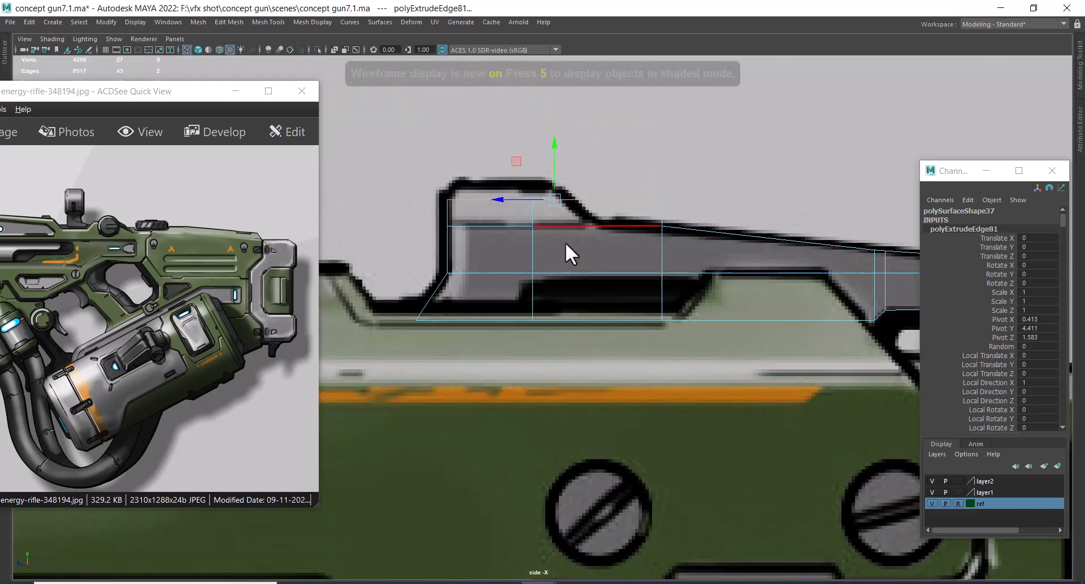
scroll(574, 219, "up", 1)
left_click_drag(555, 138, 557, 120)
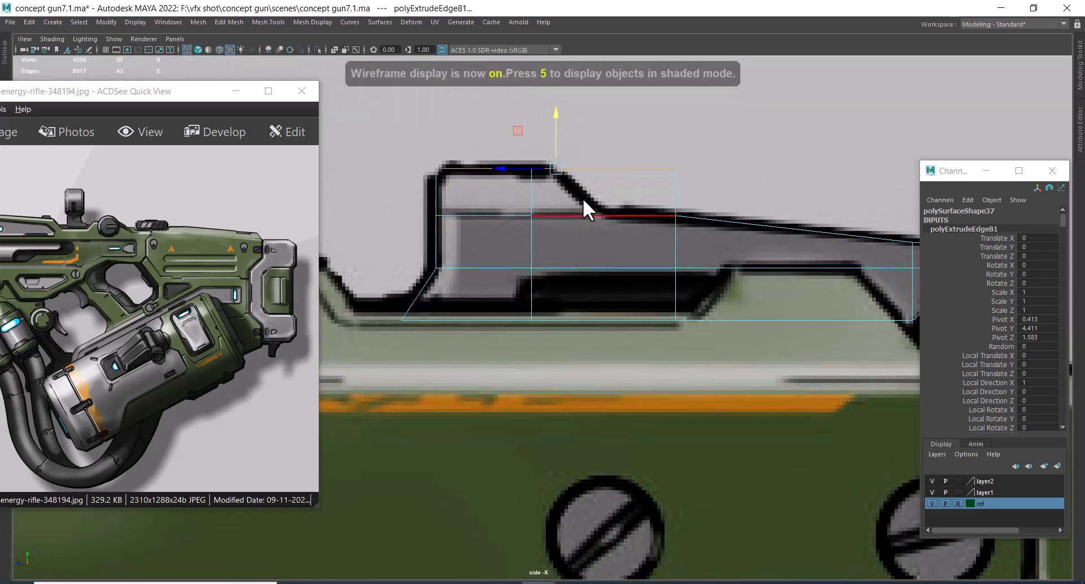
middle_click_drag(629, 239, 527, 208, "alt")
scroll(550, 226, "up", 1)
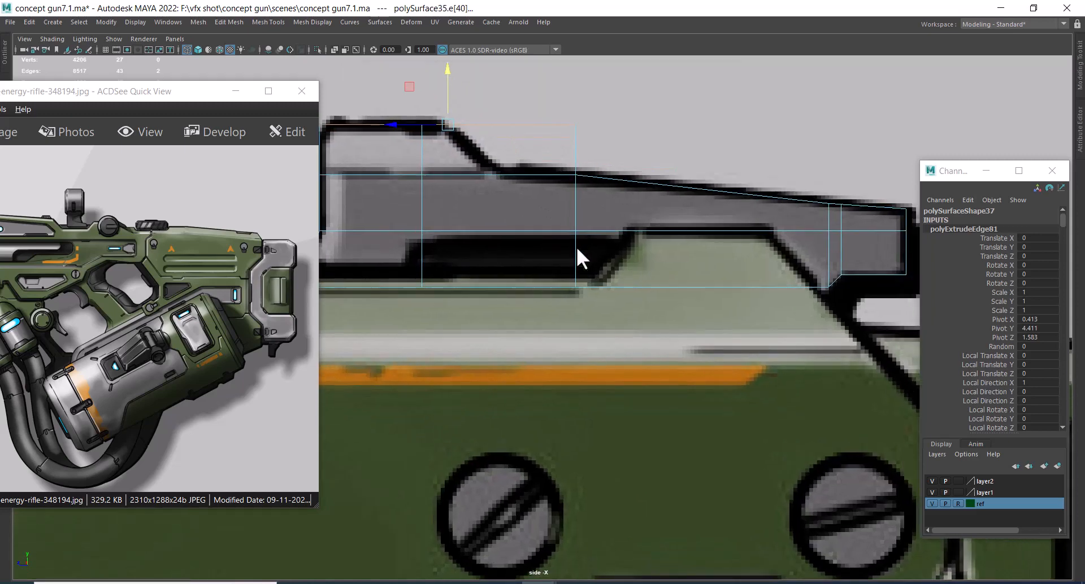
left_click(574, 196)
left_click_drag(532, 235, 464, 242)
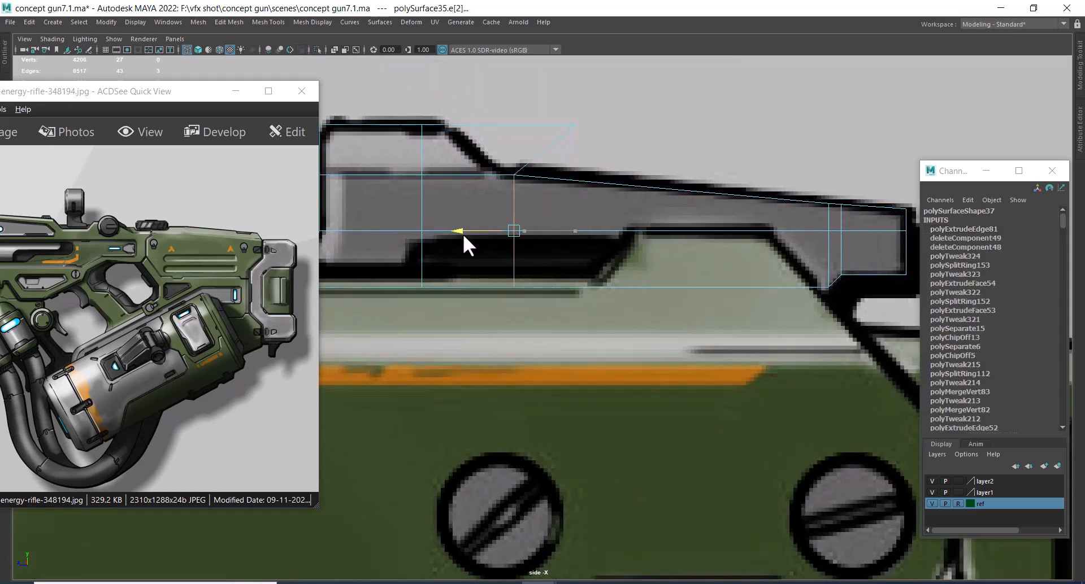
key("ctrl+z")
- Move the vertex column forward to the foot of the reference slope and its top vertex forward to the slope's upper corner
right_click_drag(575, 177, 461, 158)
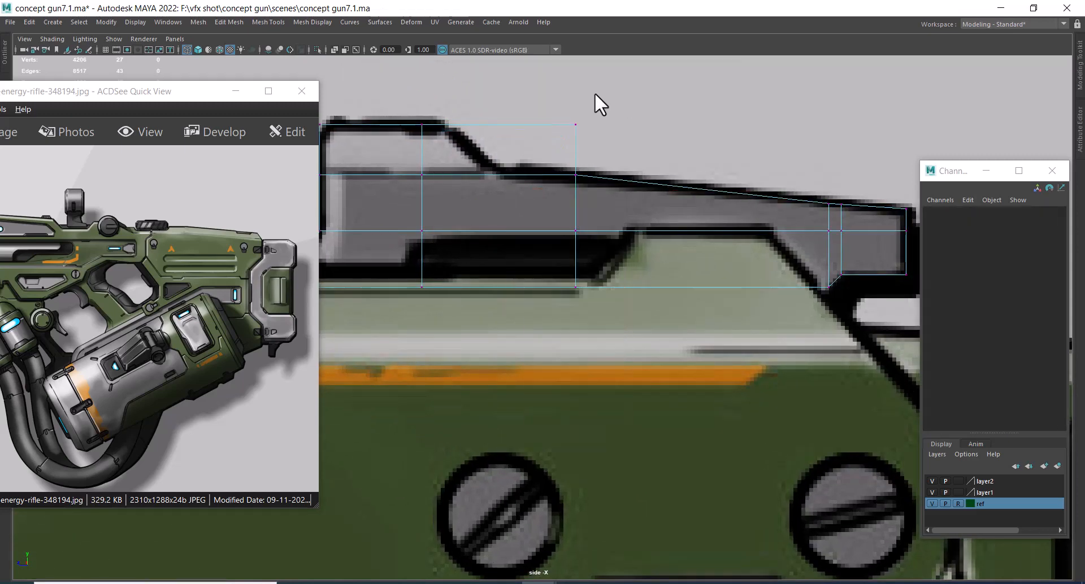
left_click_drag(617, 98, 557, 304)
left_click_drag(537, 204, 452, 204)
left_click_drag(516, 111, 402, 122)
scroll(452, 202, "down", 5)
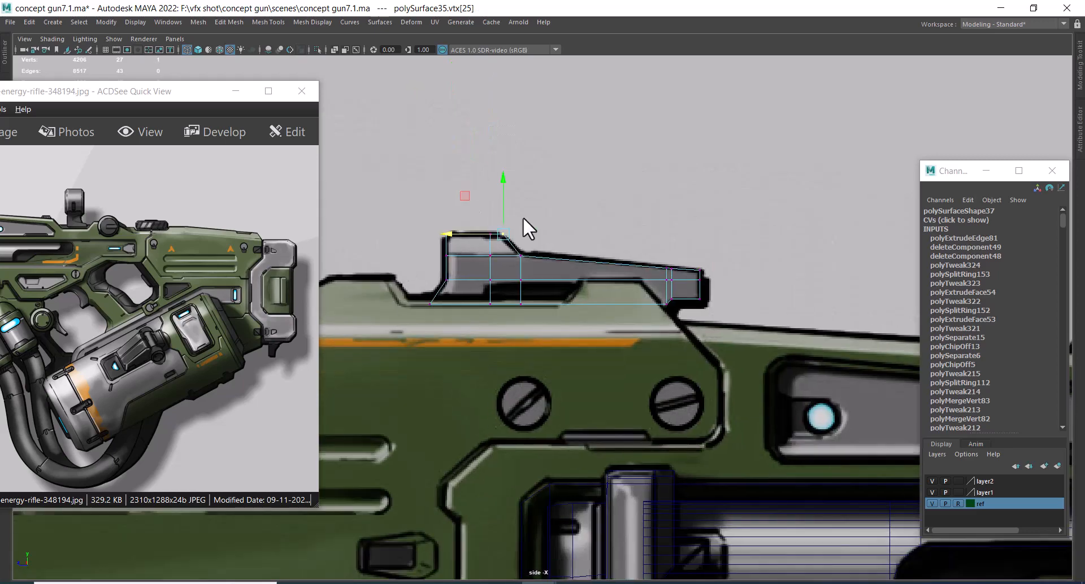
- Examine the raised part in shaded perspective and compare it with the enlarged reference image
right_click_drag(523, 217, 630, 262, "alt")
middle_click_drag(697, 356, 706, 296, "alt")
right_click_drag(706, 296, 602, 233, "alt")
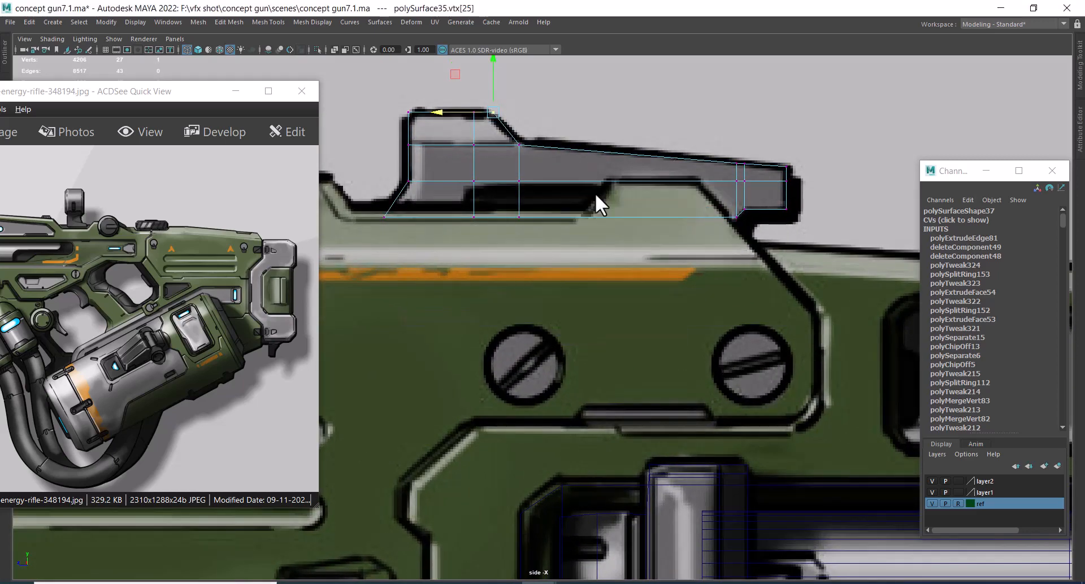
mouse_move(595, 198)
left_mouse_down("alt")
mouse_move(632, 297)
mouse_move(594, 322)
mouse_move(608, 307)
mouse_move(556, 249)
mouse_move(562, 256)
left_mouse_up("alt")
key("5")
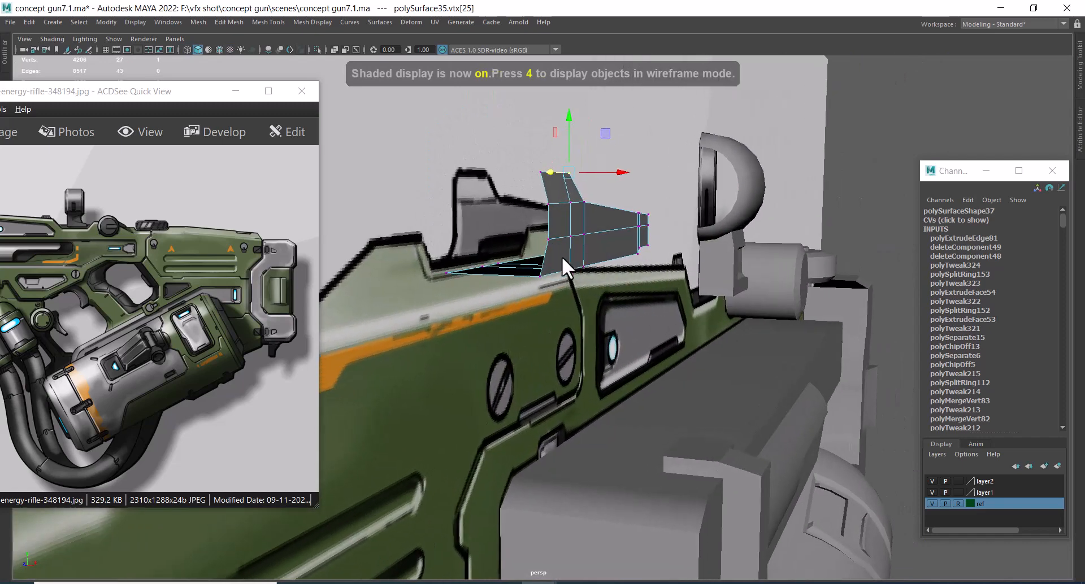
middle_click_drag(561, 256, 633, 293, "alt")
left_click_drag(87, 318, 337, 314)
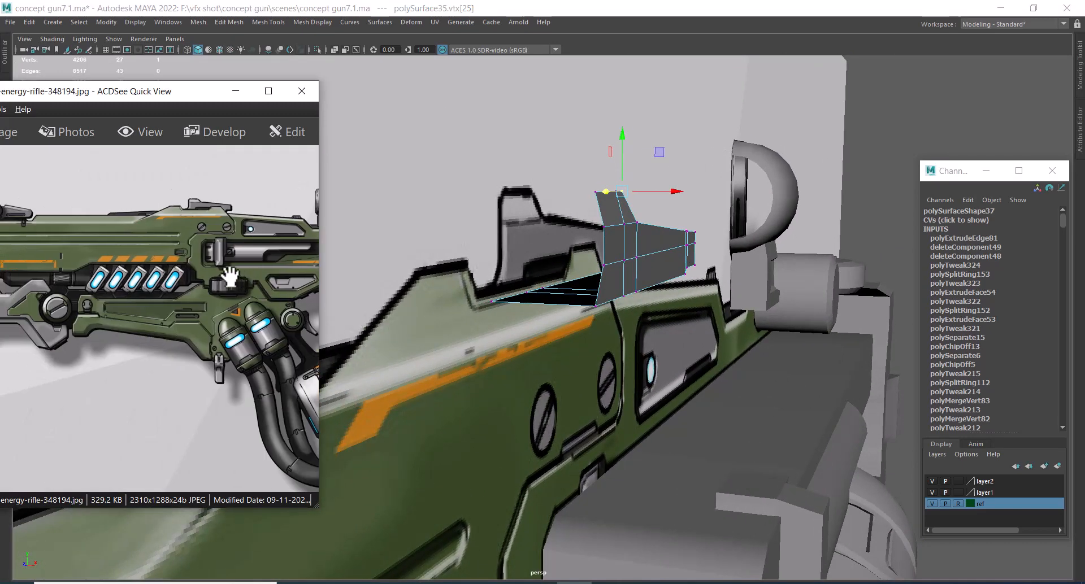
scroll(173, 236, "up", 2)
scroll(194, 322, "up", 2)
scroll(209, 275, "up", 2)
left_click_drag(209, 275, 140, 361)
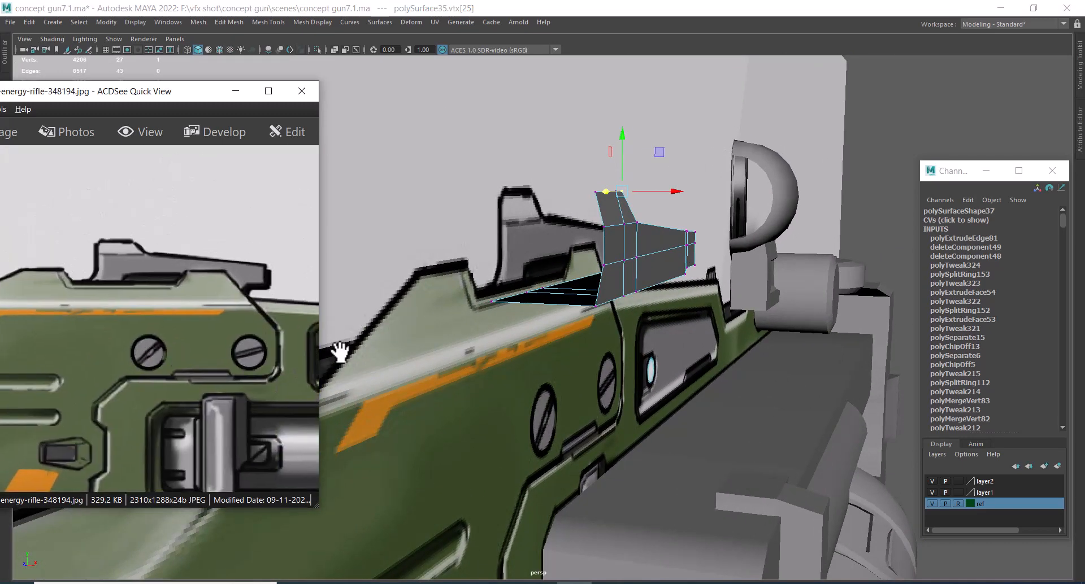
- Extrude all faces of the raised part with a Local Translate Z of 0.02 to give it thickness
left_click_drag(622, 300, 660, 270, "alt")
right_click_drag(503, 183, 504, 225)
double_click(504, 226)
left_click_drag(585, 240, 626, 215, "alt")
right_click_drag(597, 171, 595, 199, "shift")
left_click_drag(844, 341, 844, 341)
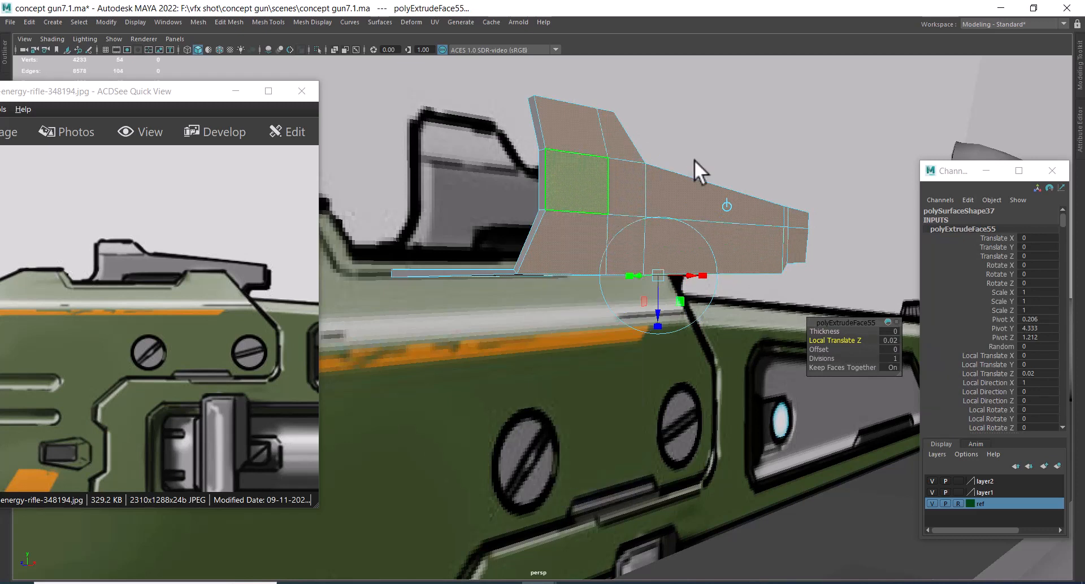
- Compare the thickened part's lower vertices and side faces with the reference outline in the wireframe side view
left_click_drag(634, 246, 710, 236)
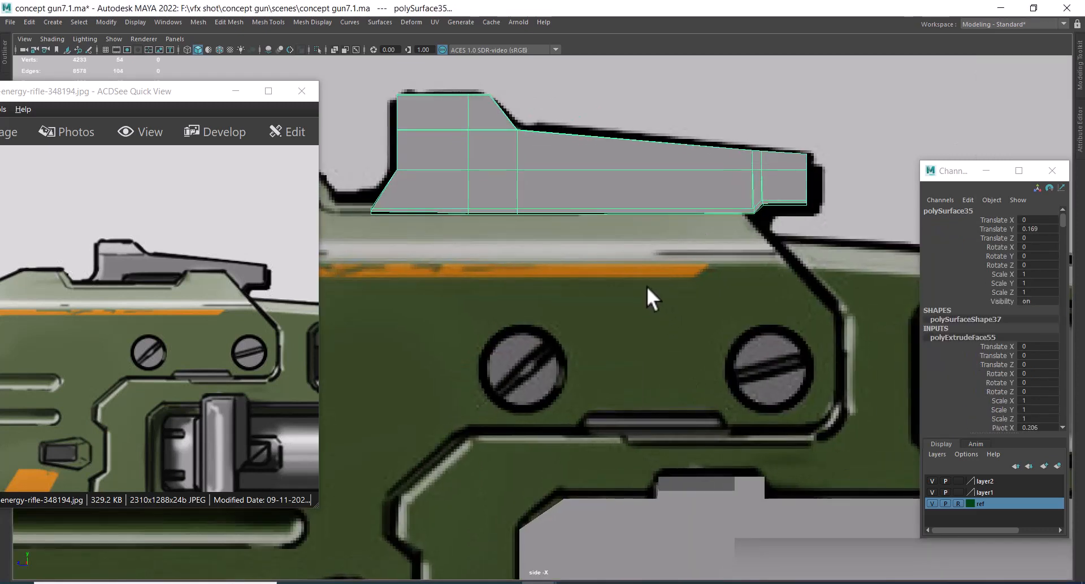
key("4")
scroll(520, 188, "up", 1)
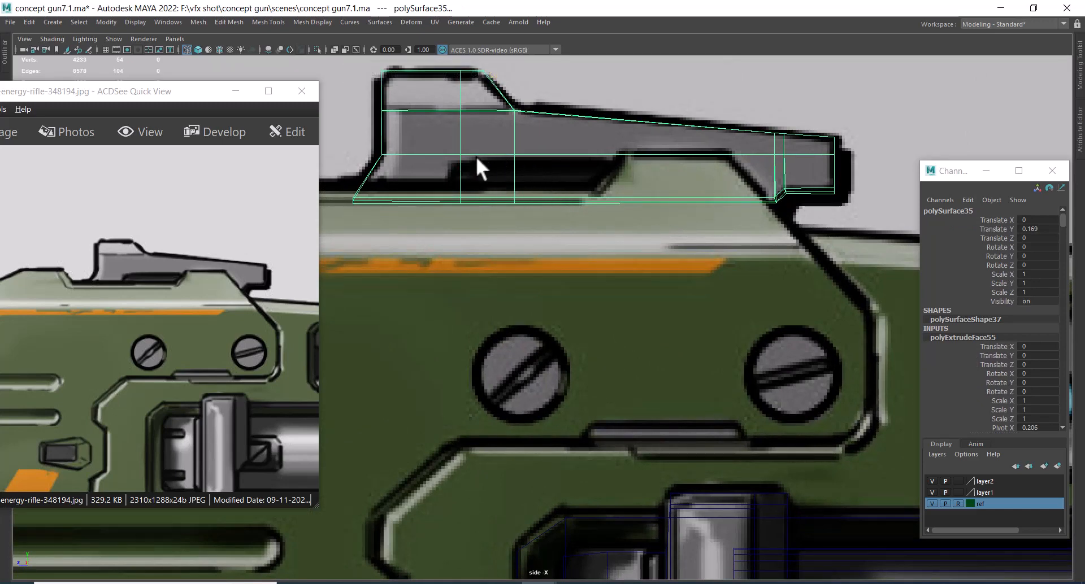
right_click_drag(432, 148, 346, 147)
middle_click_drag(397, 169, 436, 172, "alt")
mouse_move(421, 201)
left_mouse_down()
mouse_move(362, 229)
mouse_move(351, 201)
left_mouse_up()
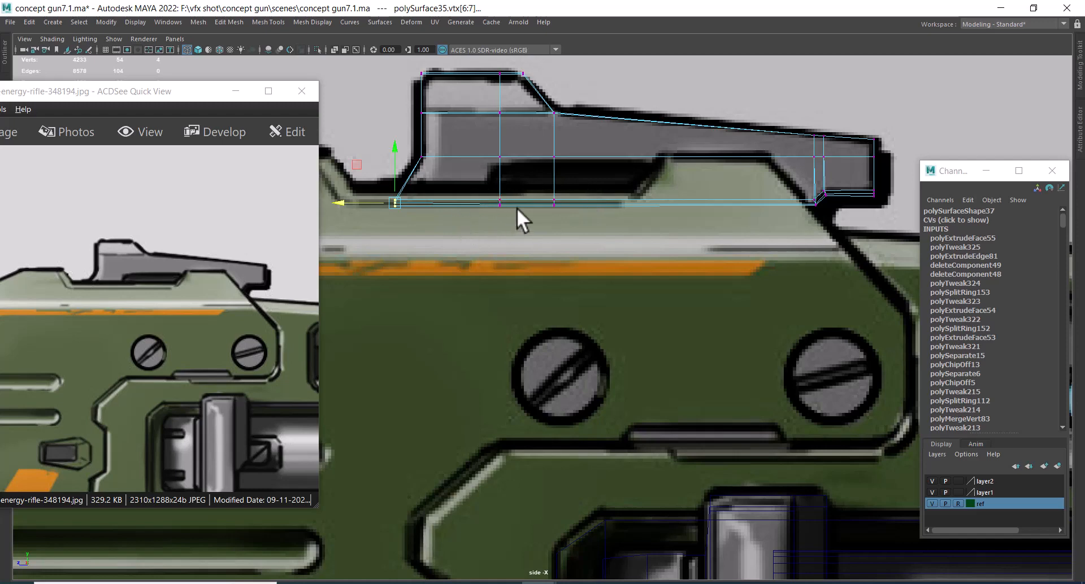
right_click_drag(546, 162, 542, 193)
left_click(619, 173)
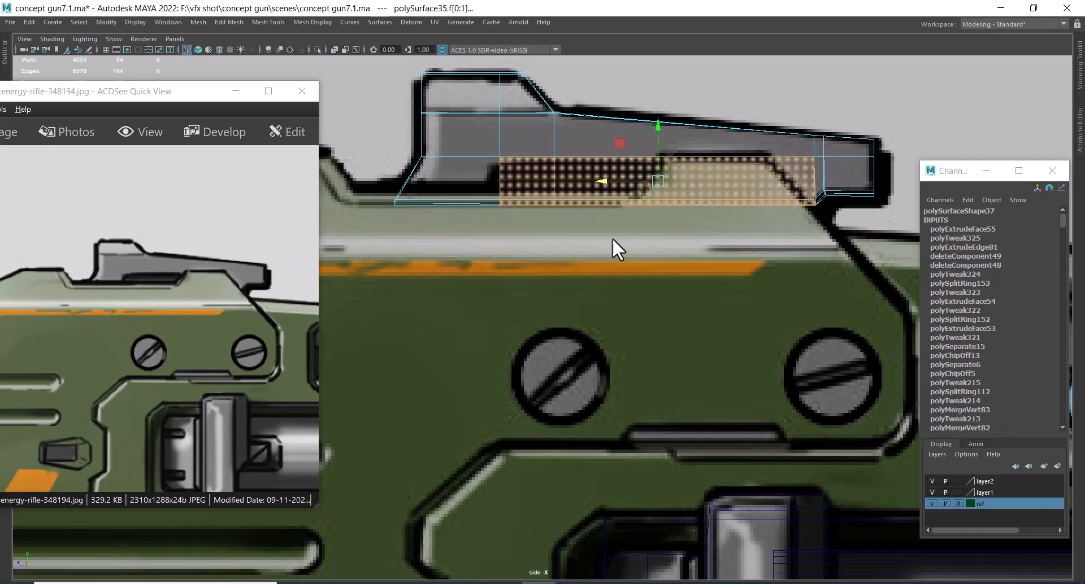
scroll(612, 239, "down", 6)
right_click_drag(548, 255, 697, 166)
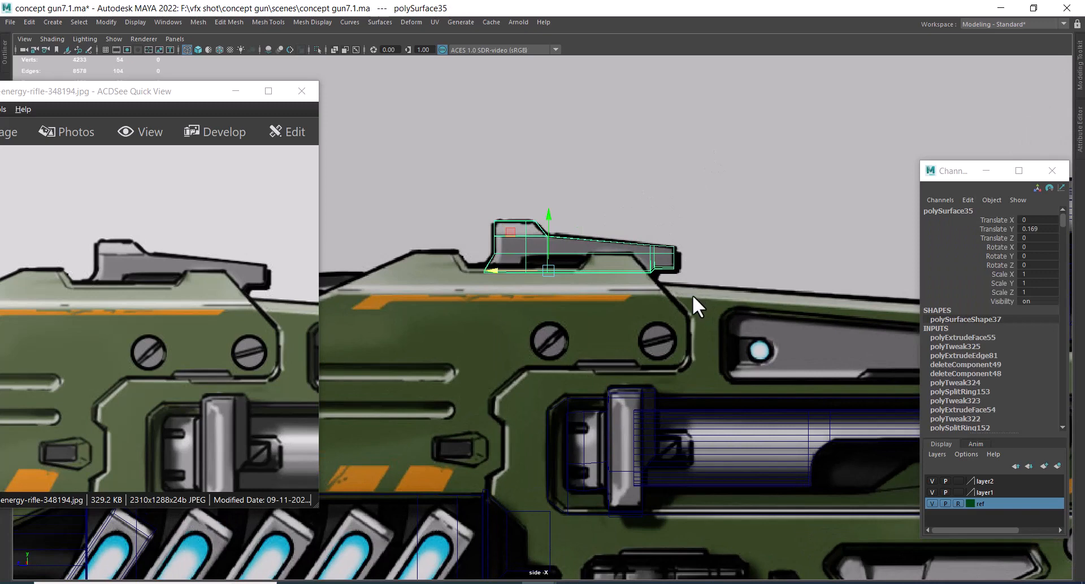
- Review the whole rifle with the new top part in shaded side and perspective views
scroll(567, 273, "down", 5)
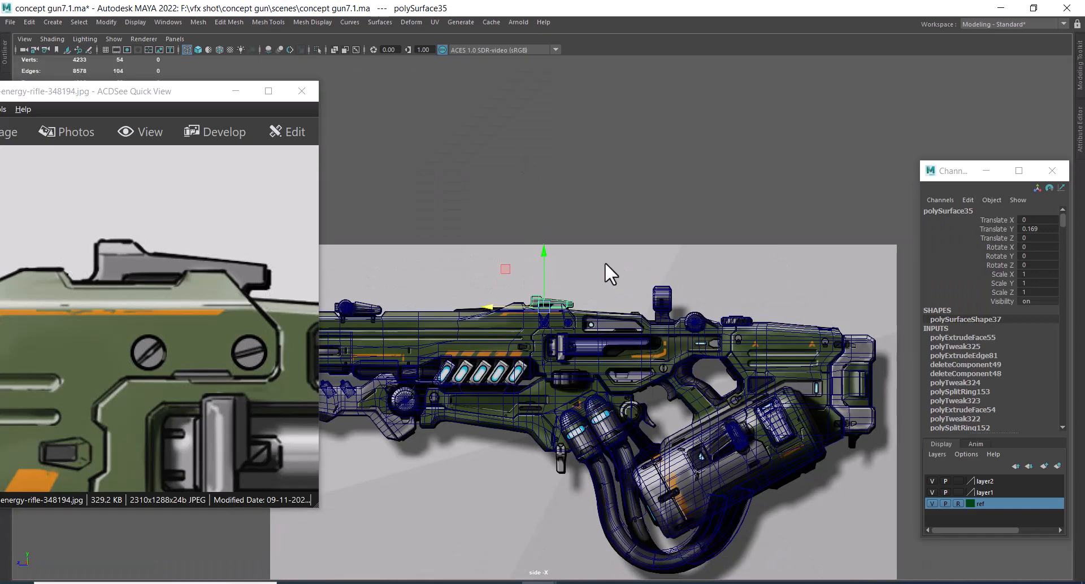
key("5")
right_click_drag(681, 329, 641, 361, "alt")
left_click_drag(641, 360, 595, 361, "alt")
middle_click_drag(595, 361, 613, 278, "alt")
right_click_drag(613, 279, 657, 327, "alt")
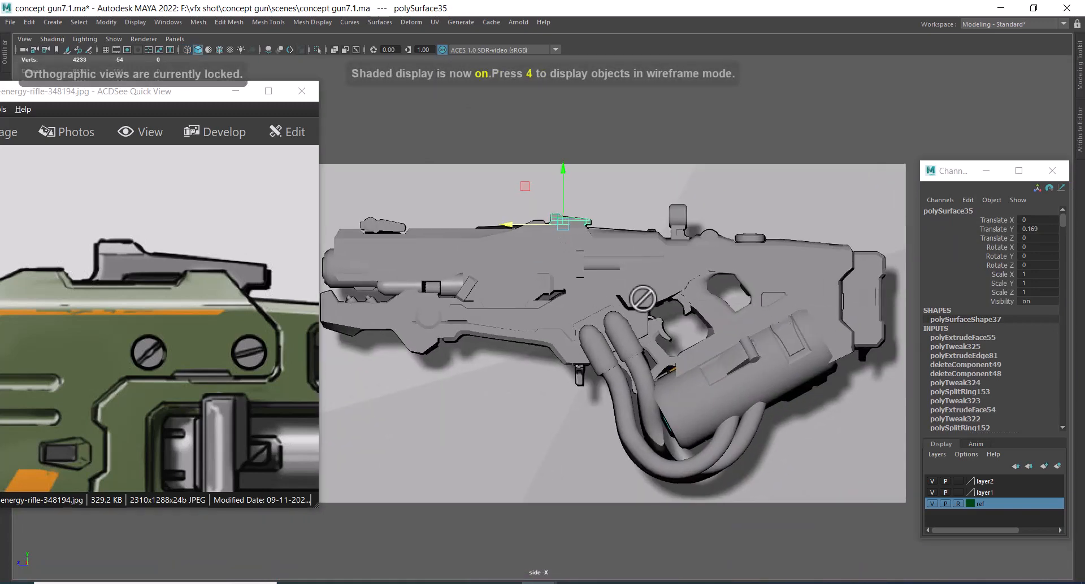
key("space")
left_click_drag(638, 351, 600, 331)
right_click_drag(600, 330, 618, 303, "alt")
left_click_drag(618, 303, 669, 427, "alt")
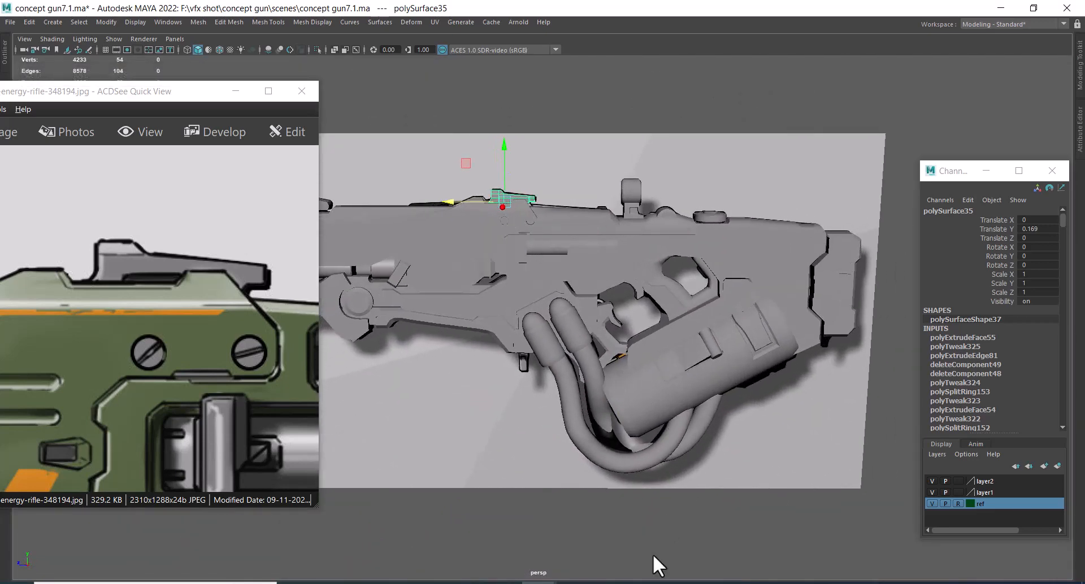